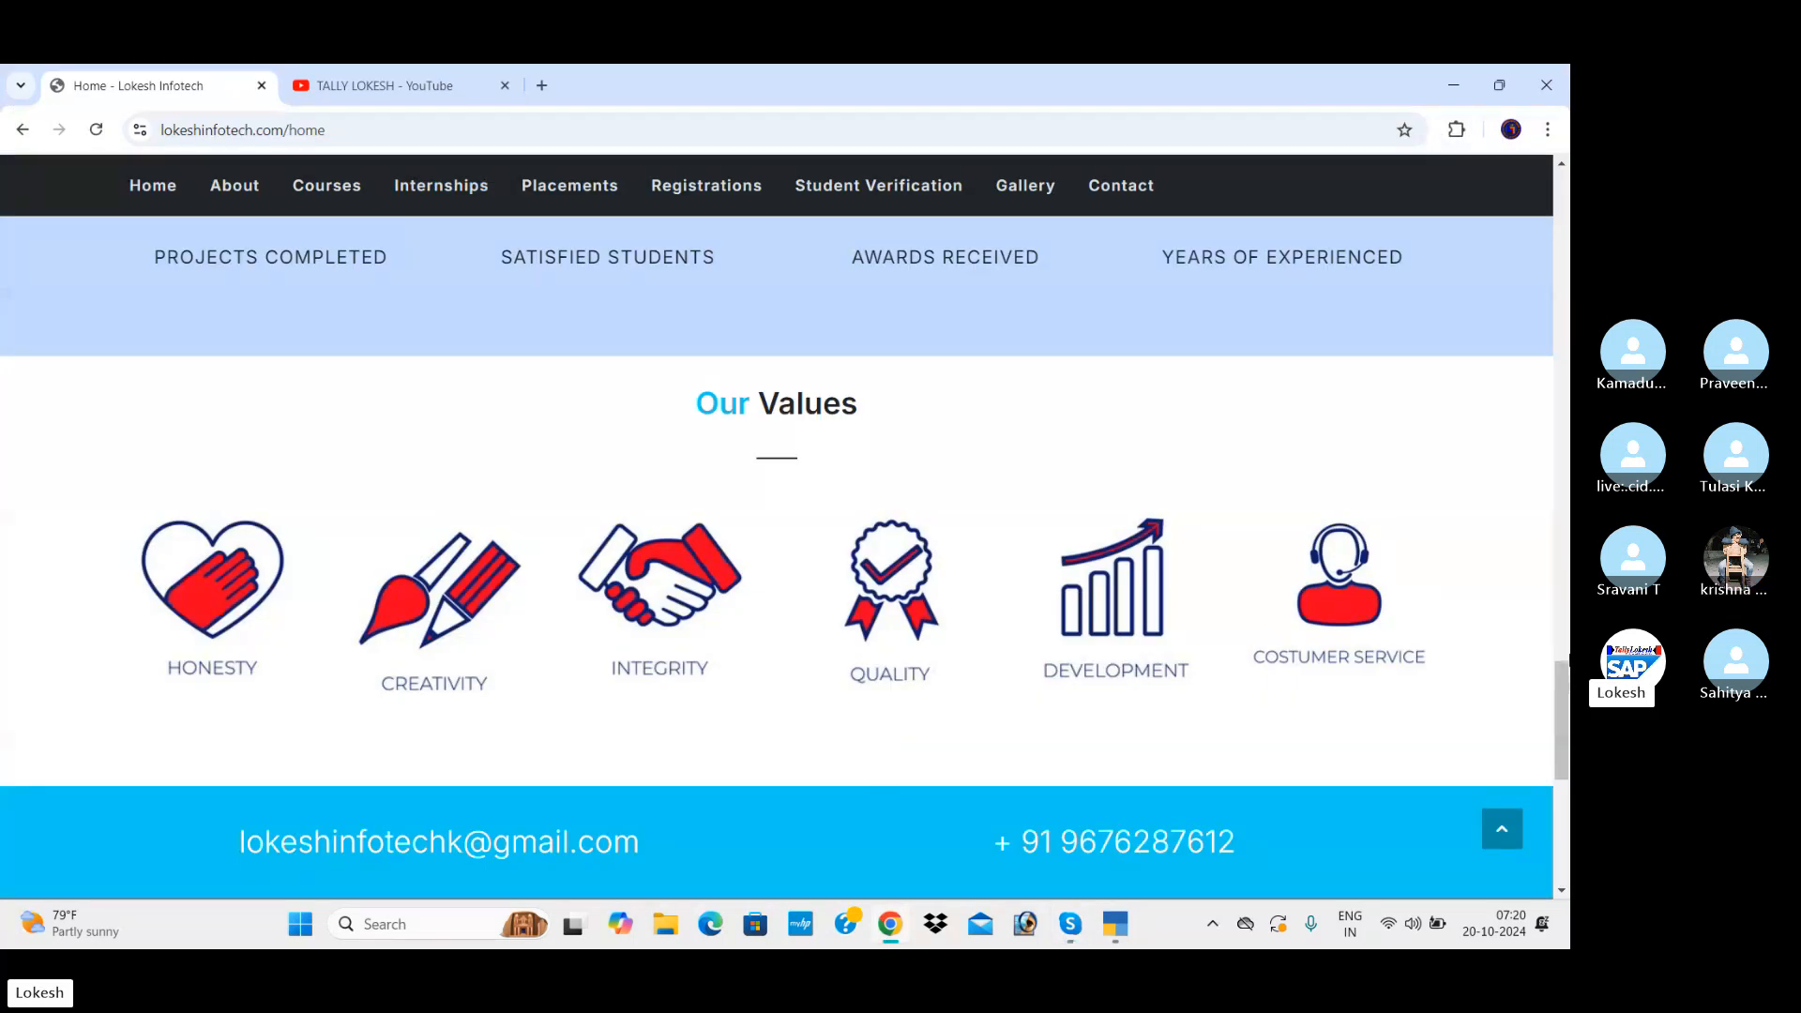
left_click_drag(1564, 671, 1567, 122)
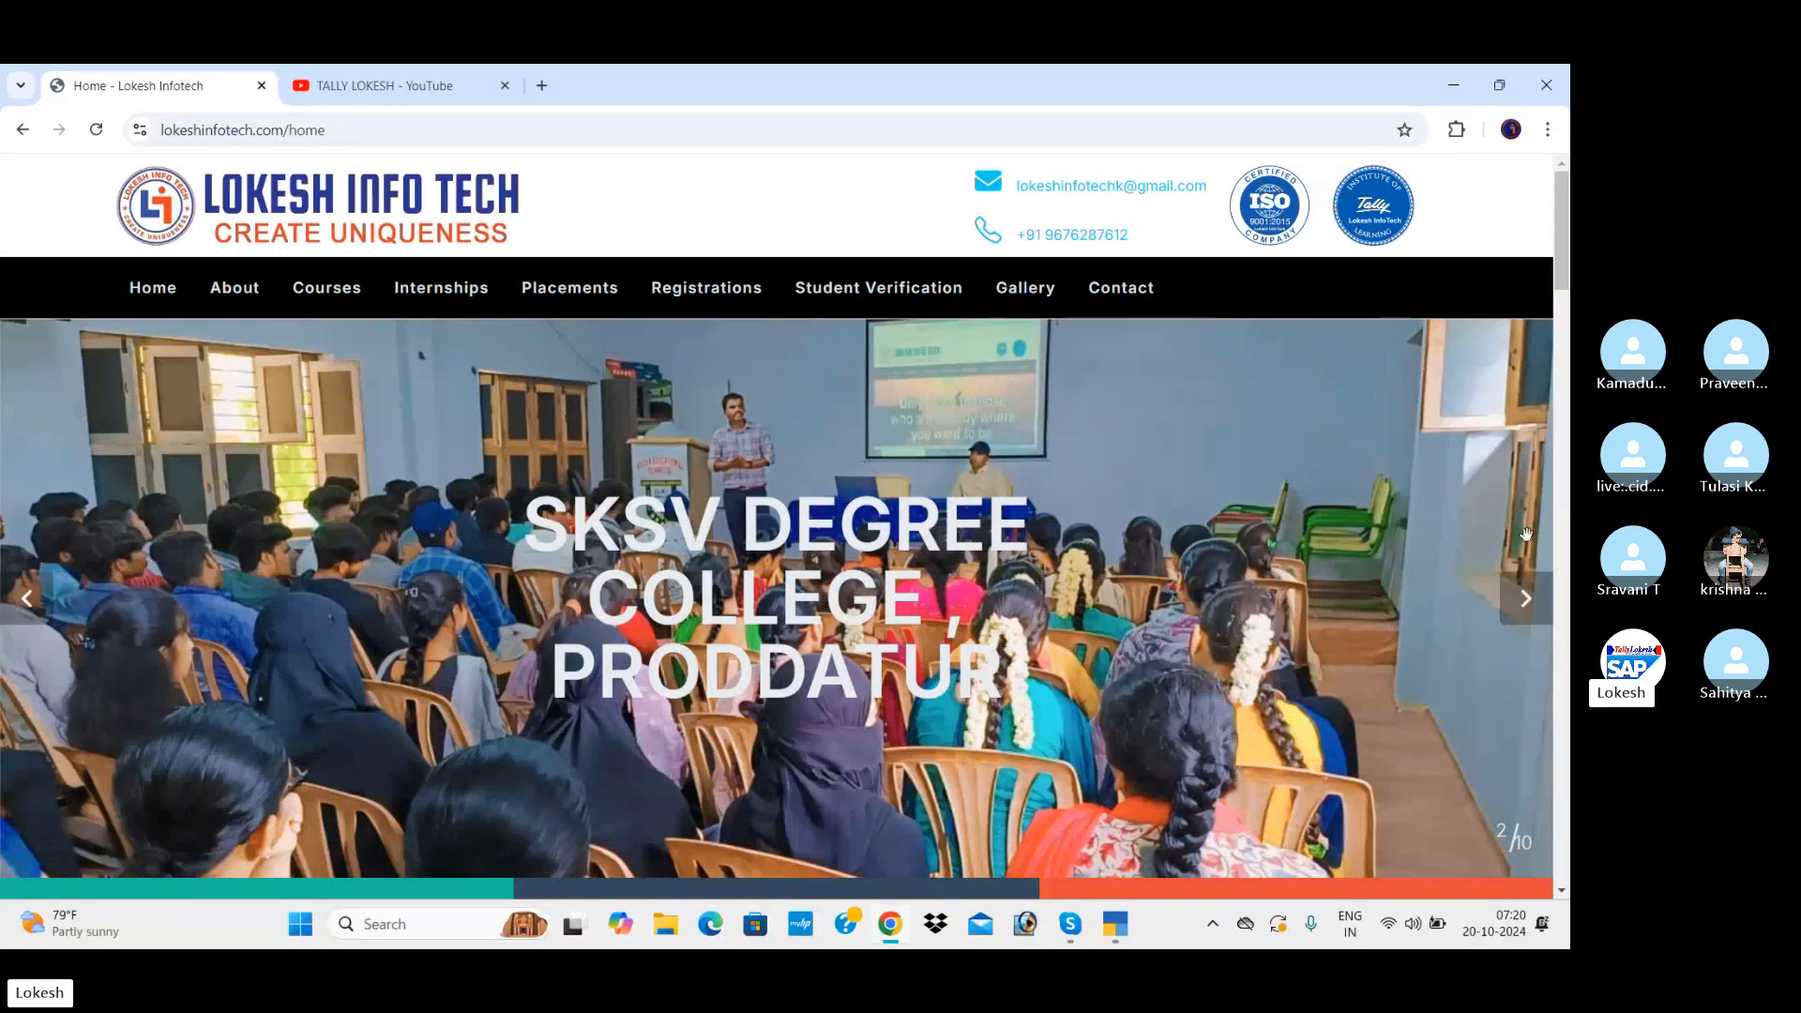
left_click(1535, 604)
left_click(1535, 604)
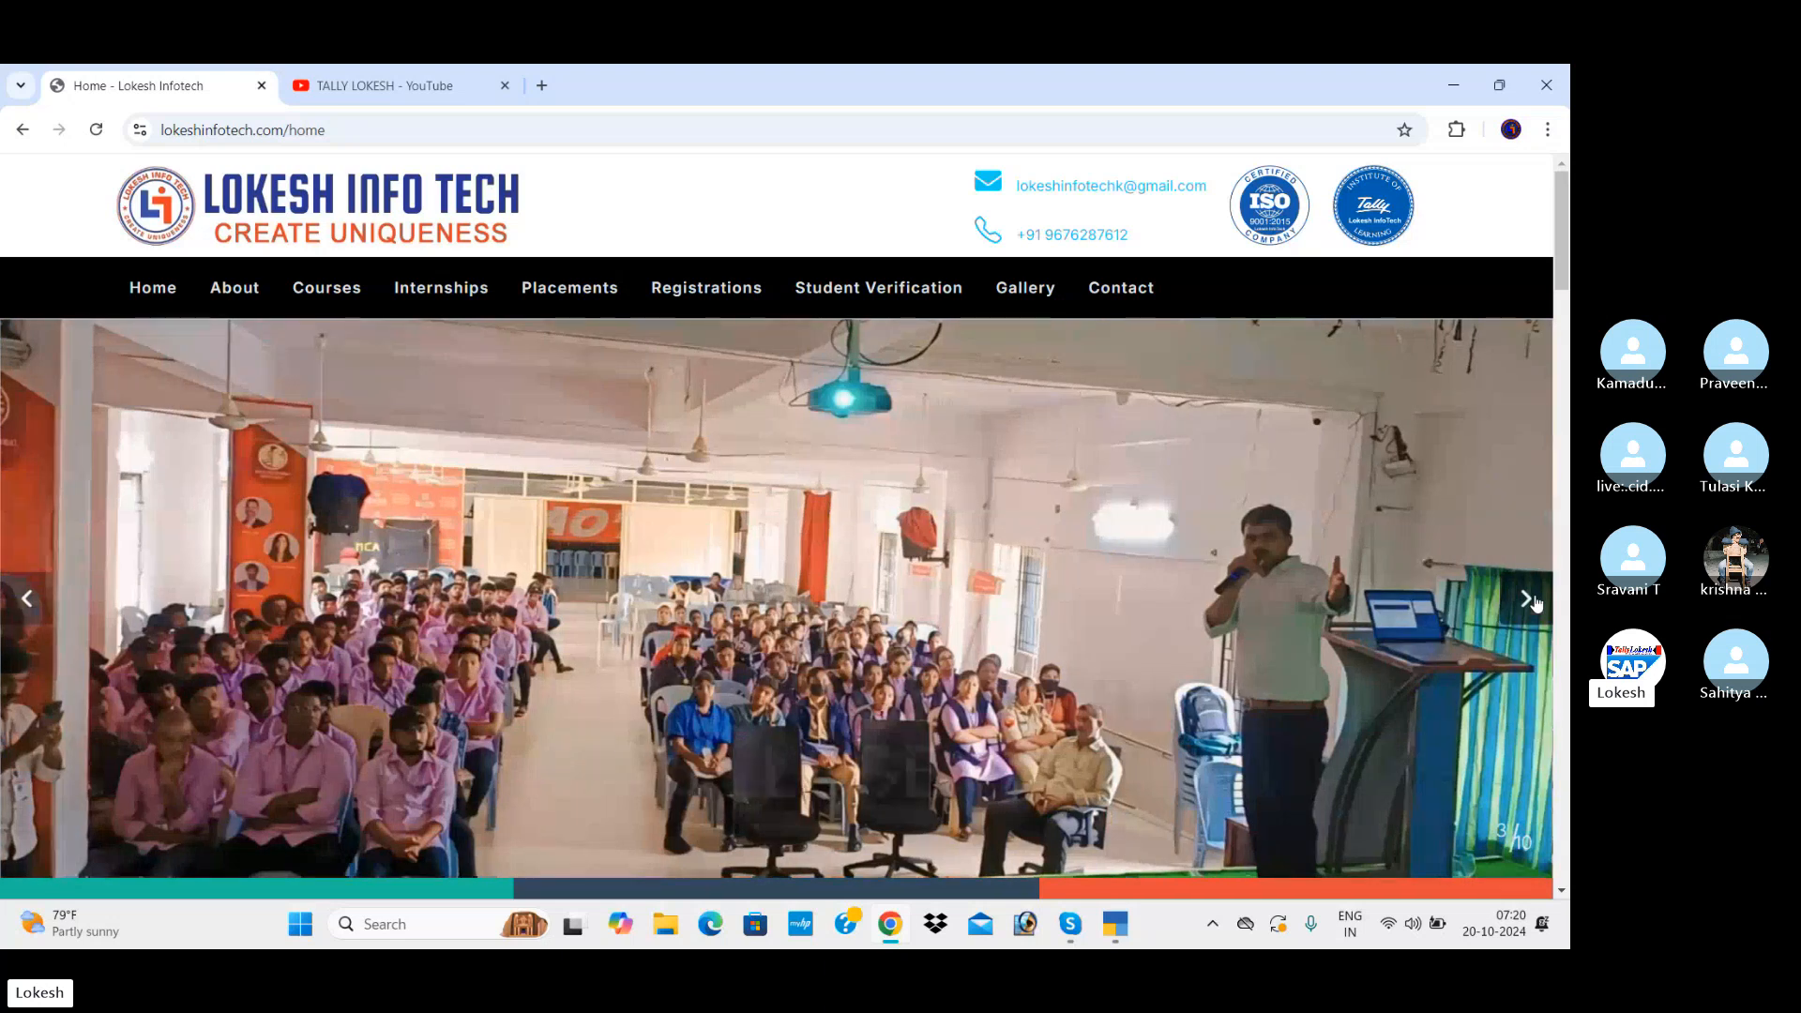
left_click(1526, 601)
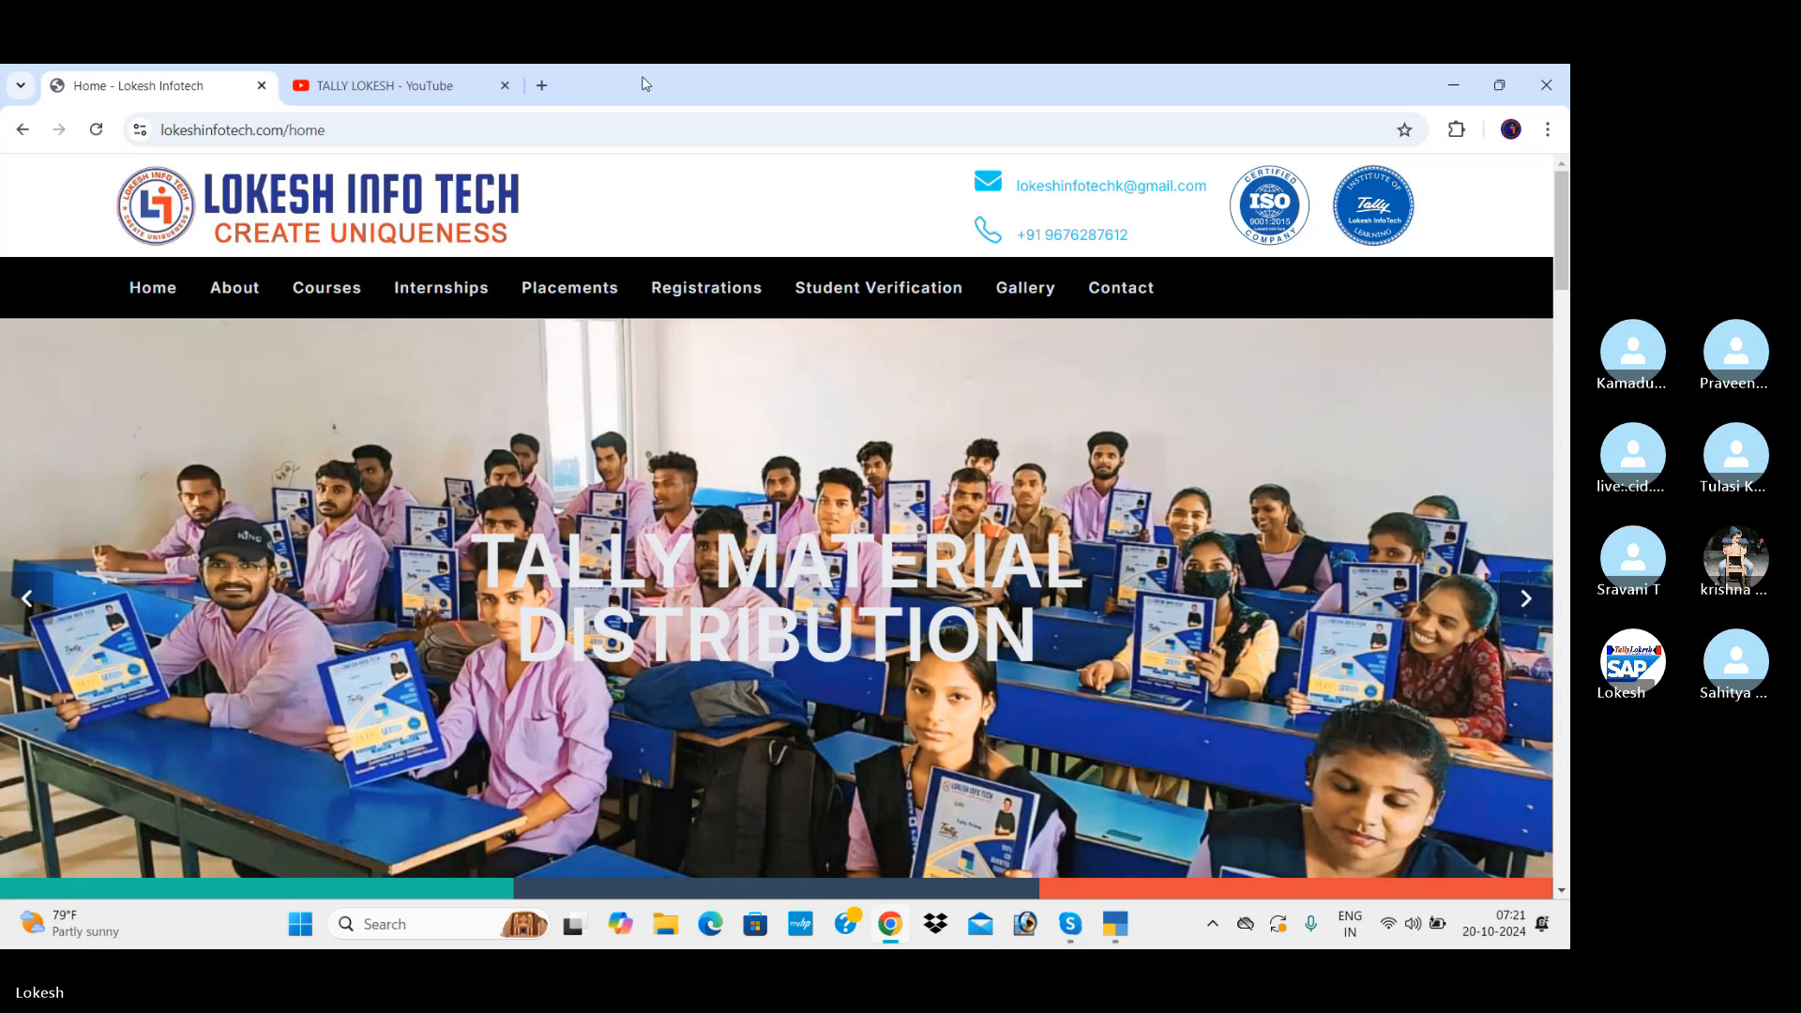
left_click(436, 94)
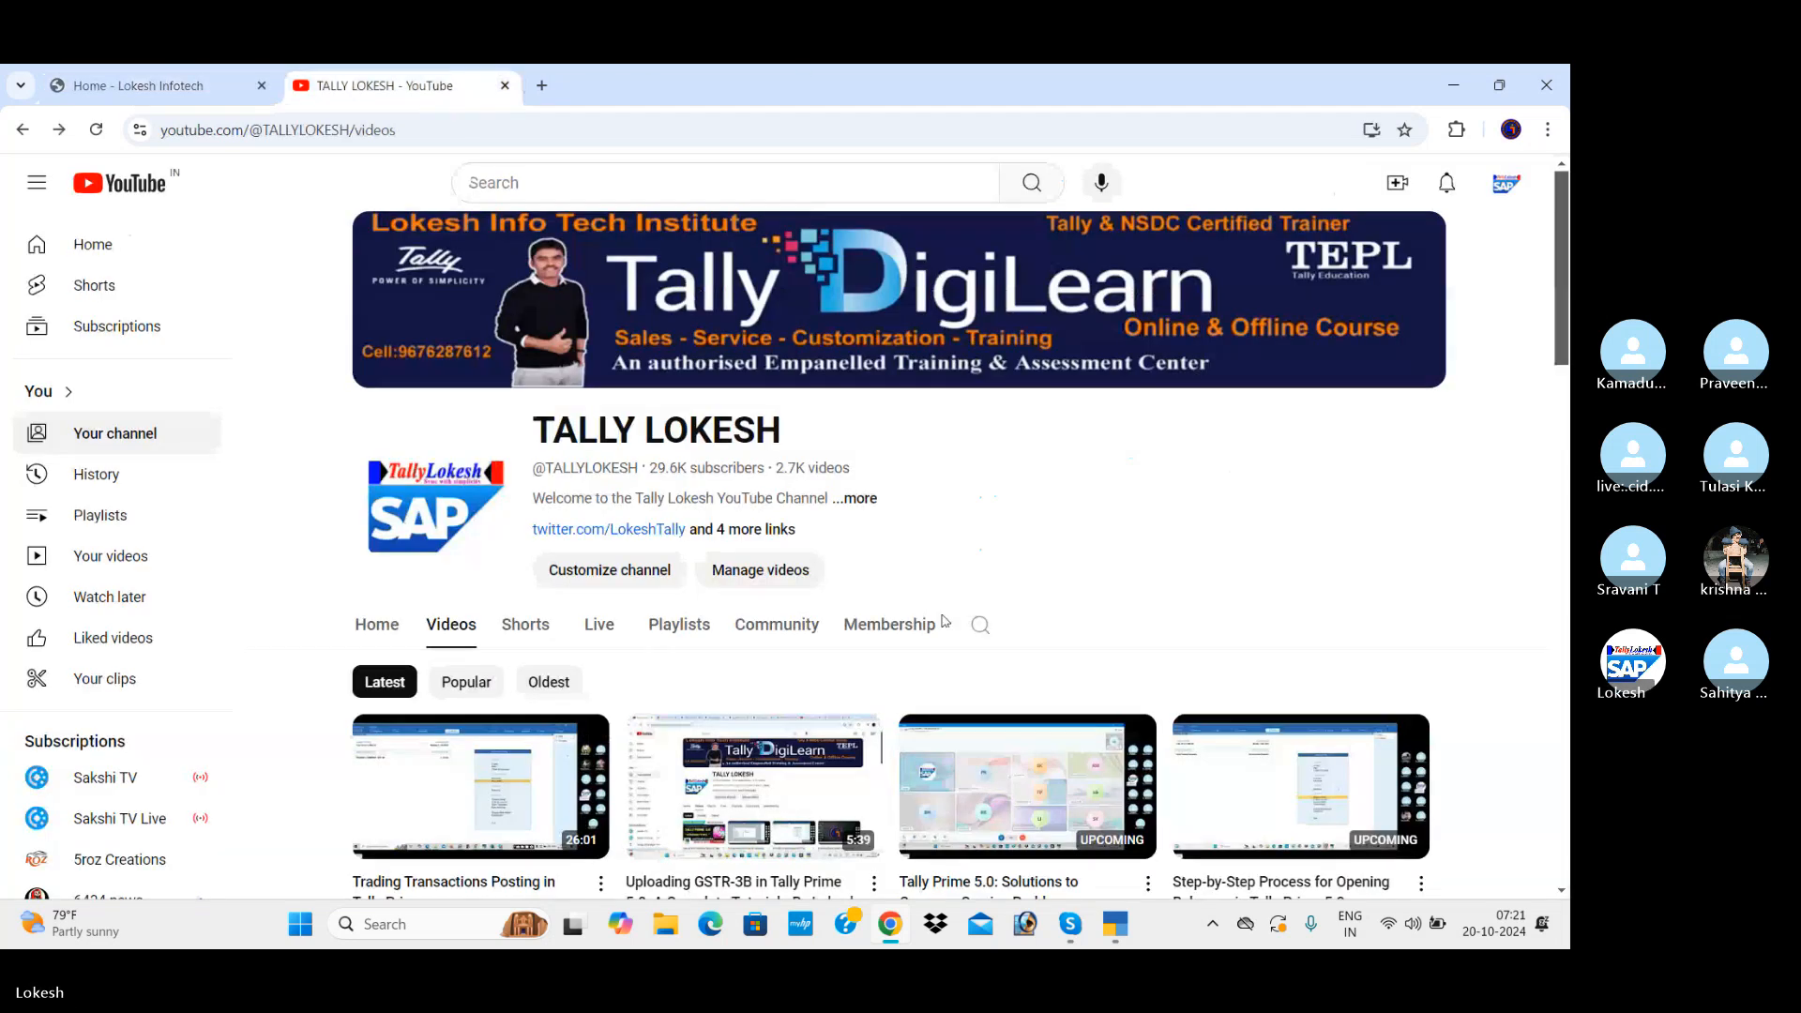
Step: Switch to TallyPrime and start a new company named International Pvt Ltd 20
left_click(1115, 924)
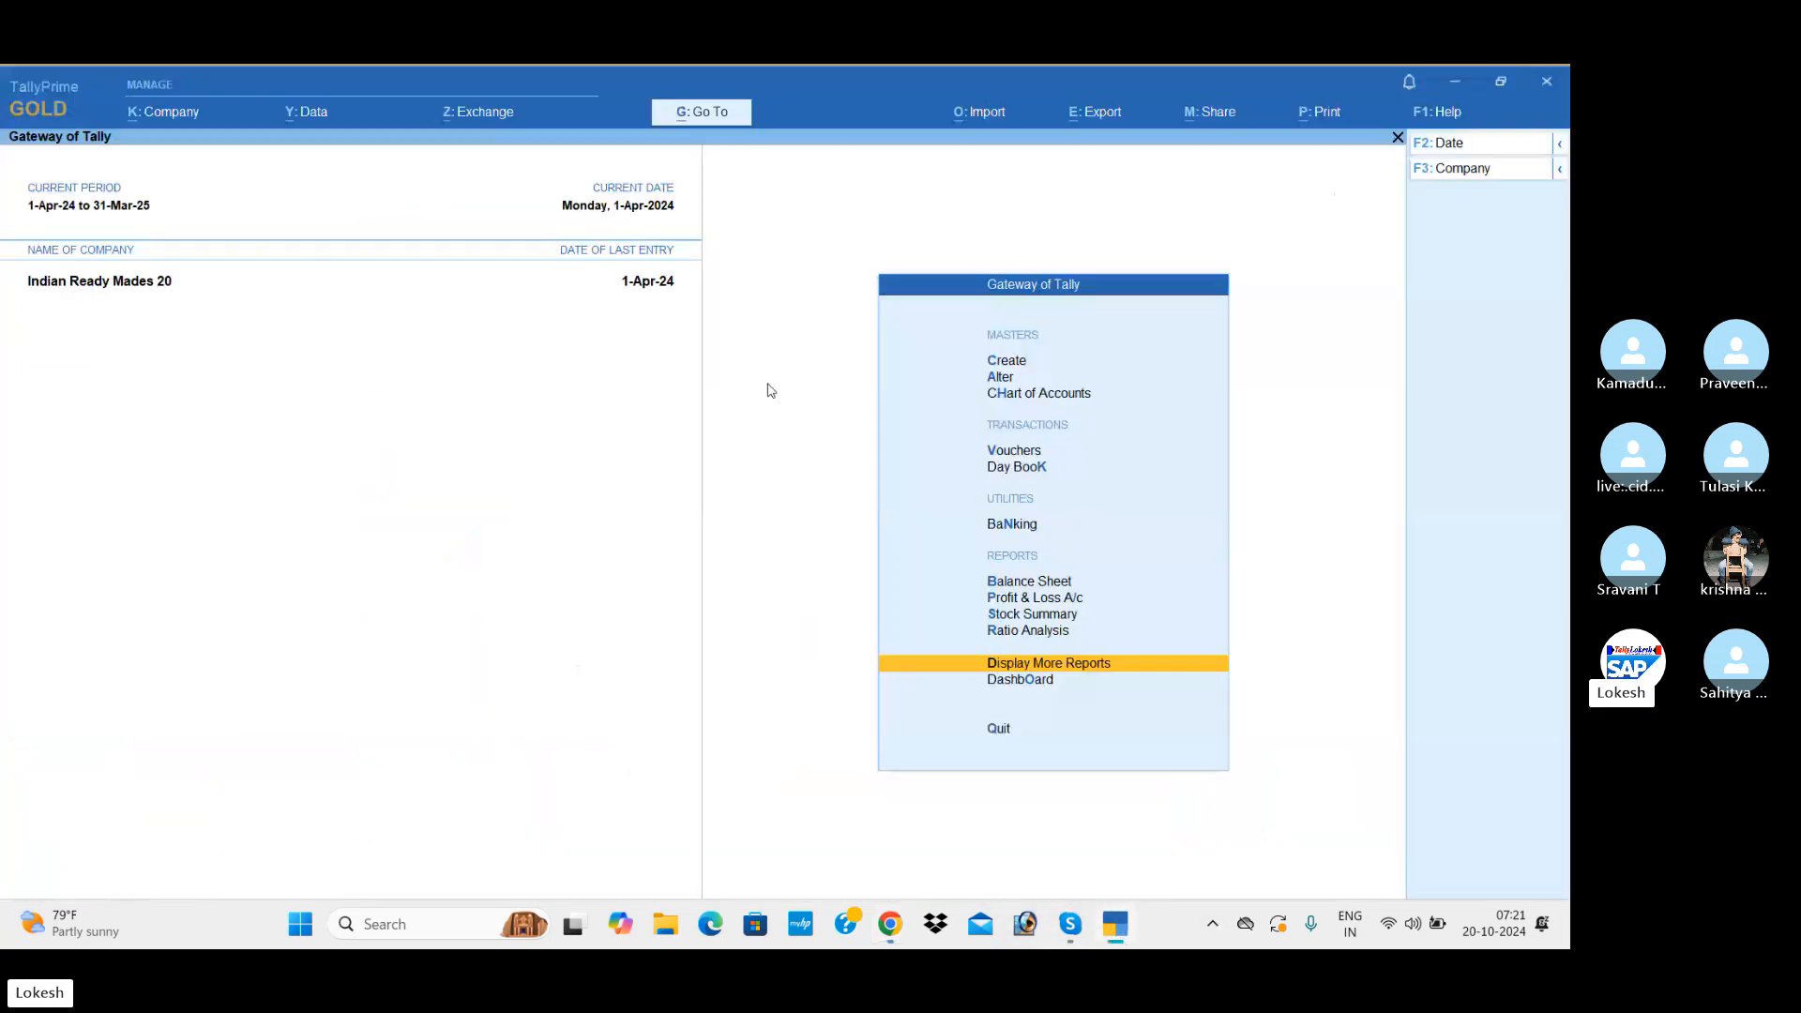
left_click(192, 114)
key("Return")
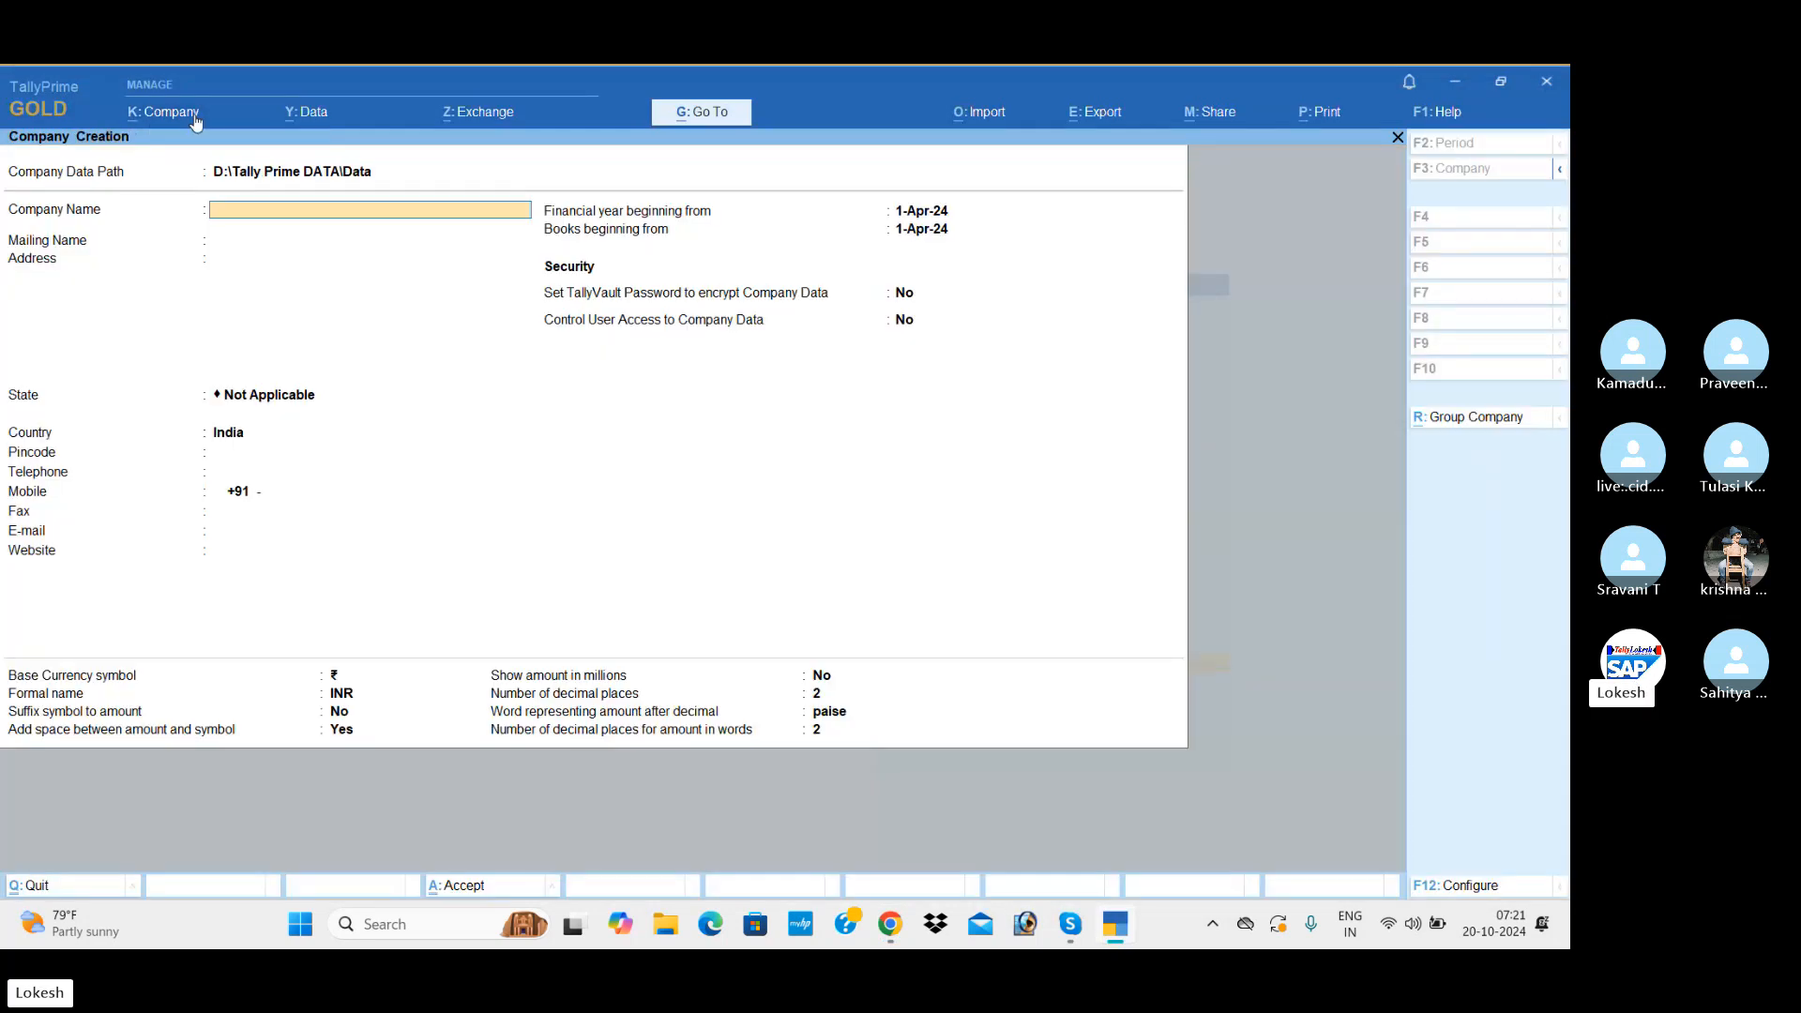
type("Internati")
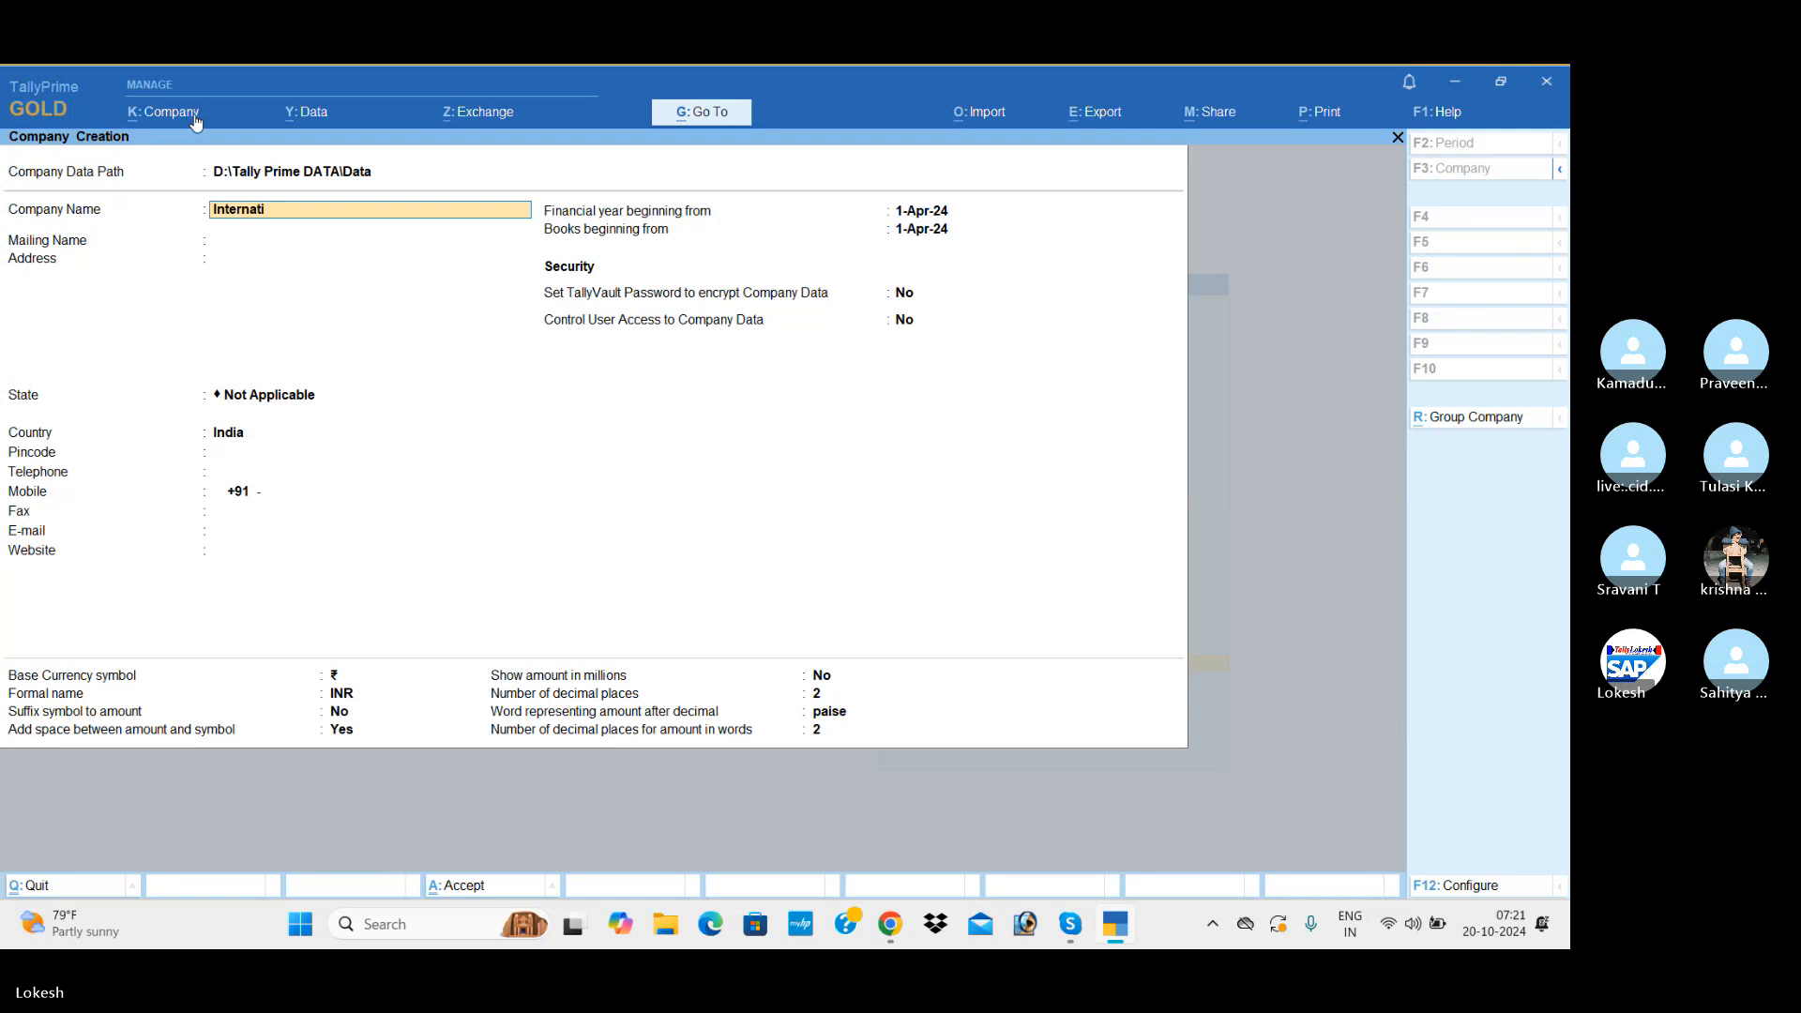
type("onal Pvt Ltd 20")
key("Return")
Step: Set the company's state to Andhra Pradesh, keep the other details at their defaults and save the company
key("Return")
key("Return")
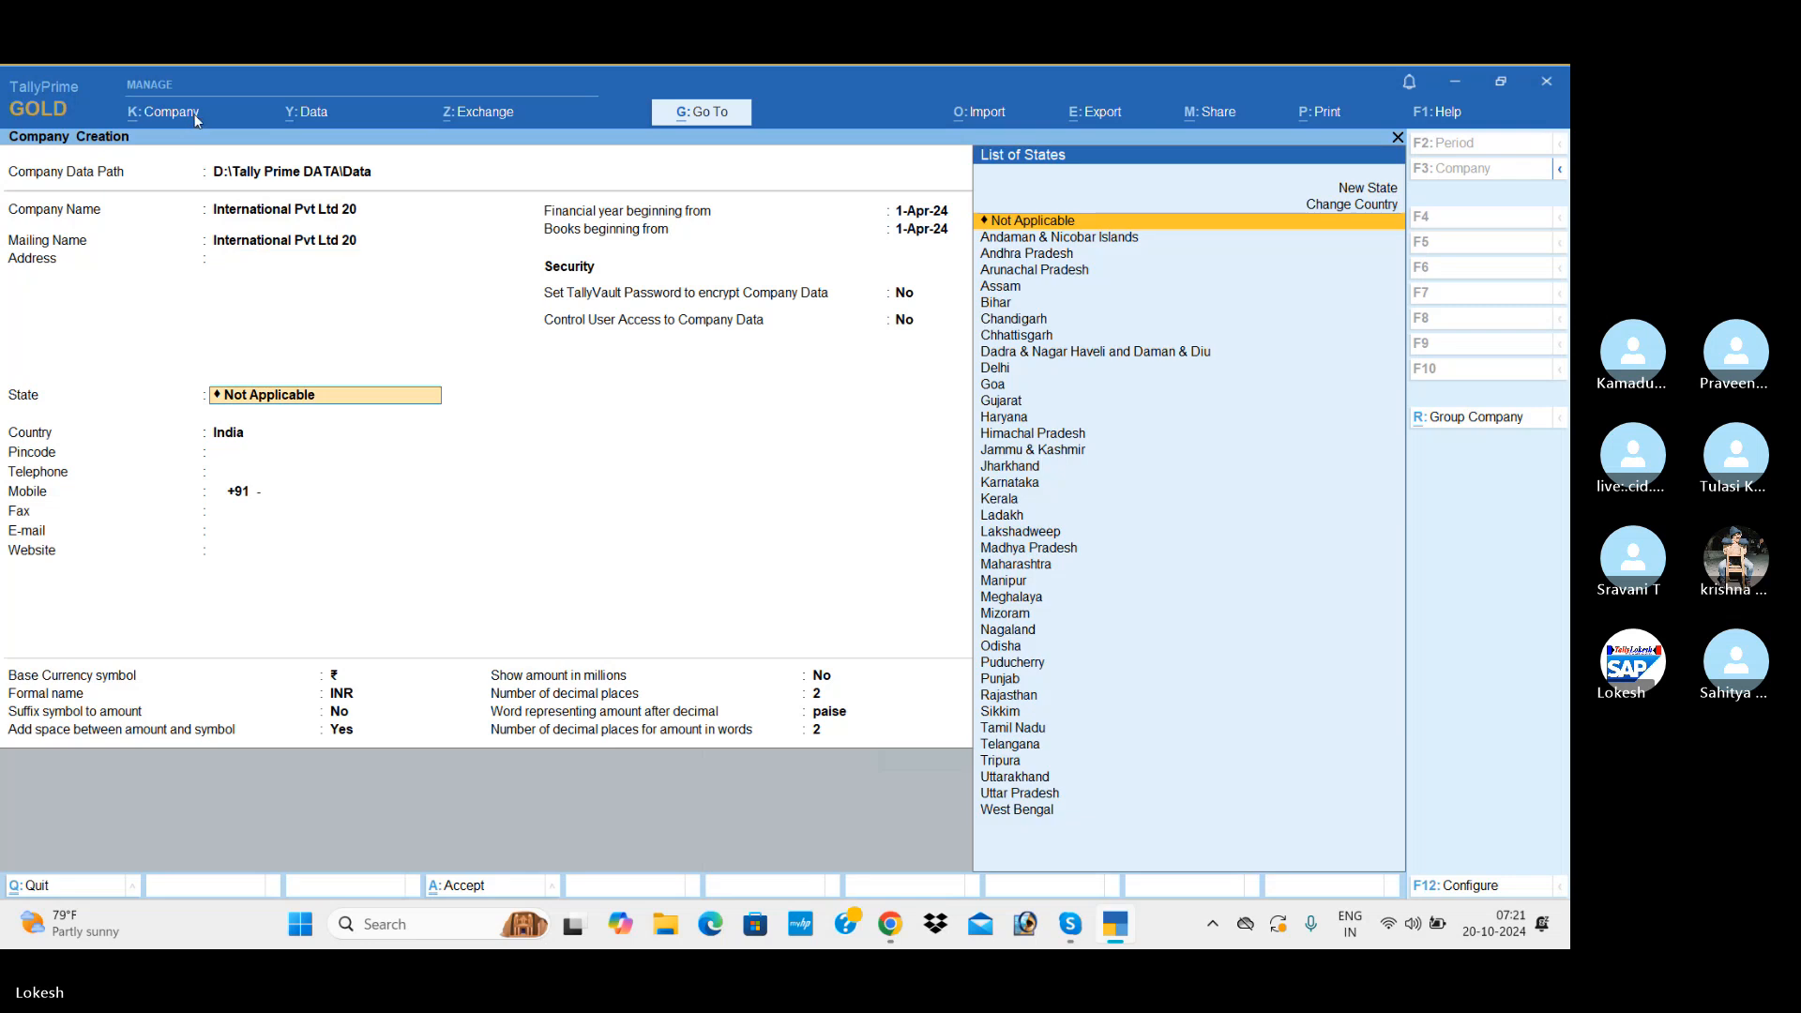
key("Down")
key("Down")
key("Return")
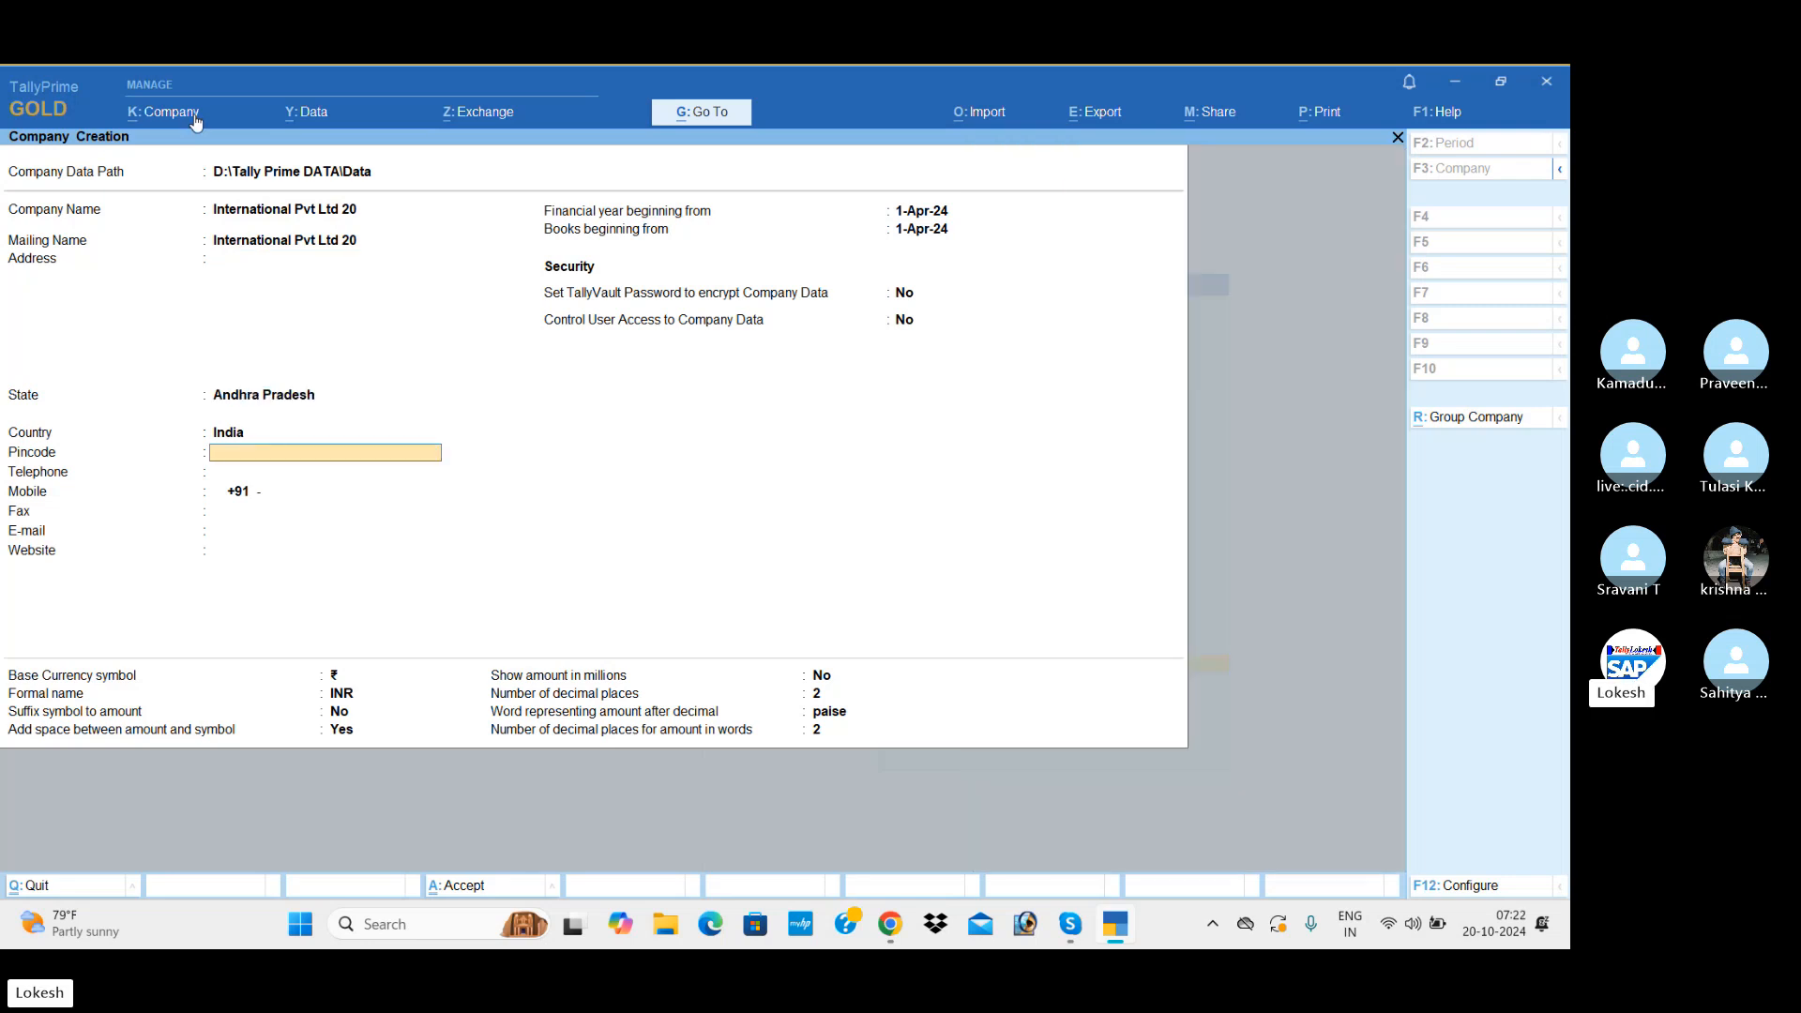
key("ctrl+a")
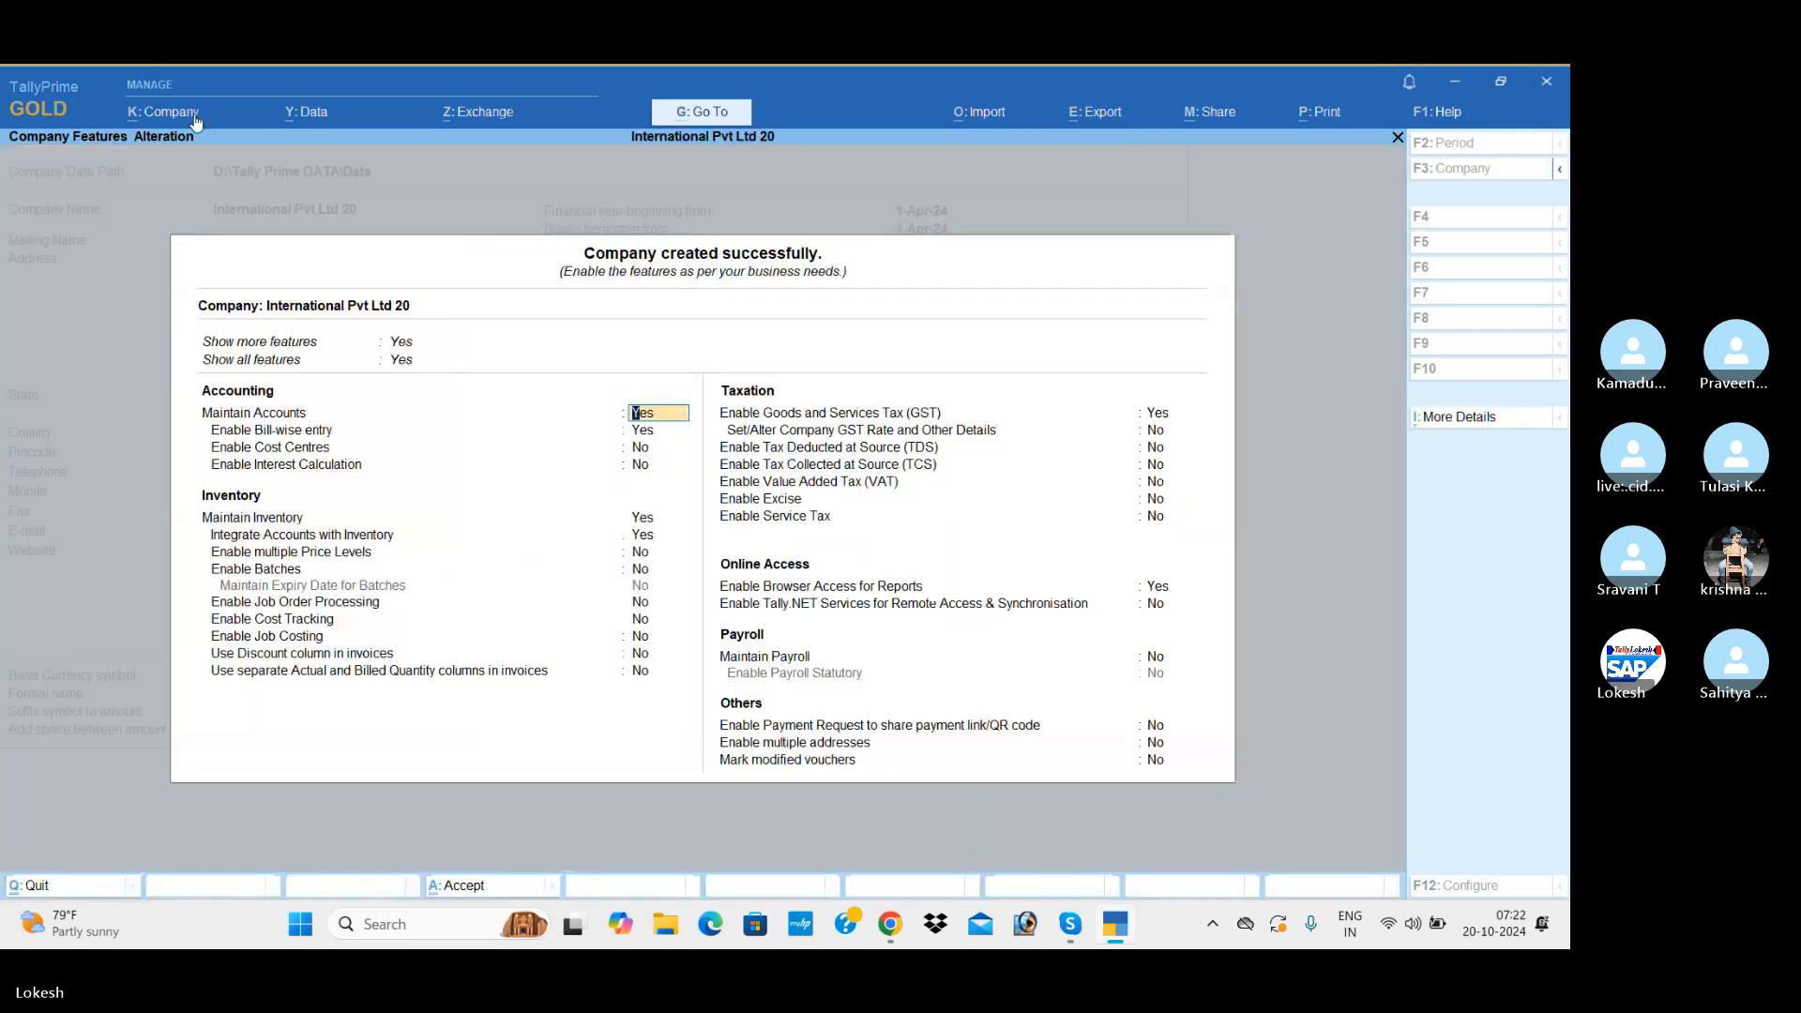
Step: Disable Bill-wise entry in the company features, leaving the other accounting features unchanged
key("Return")
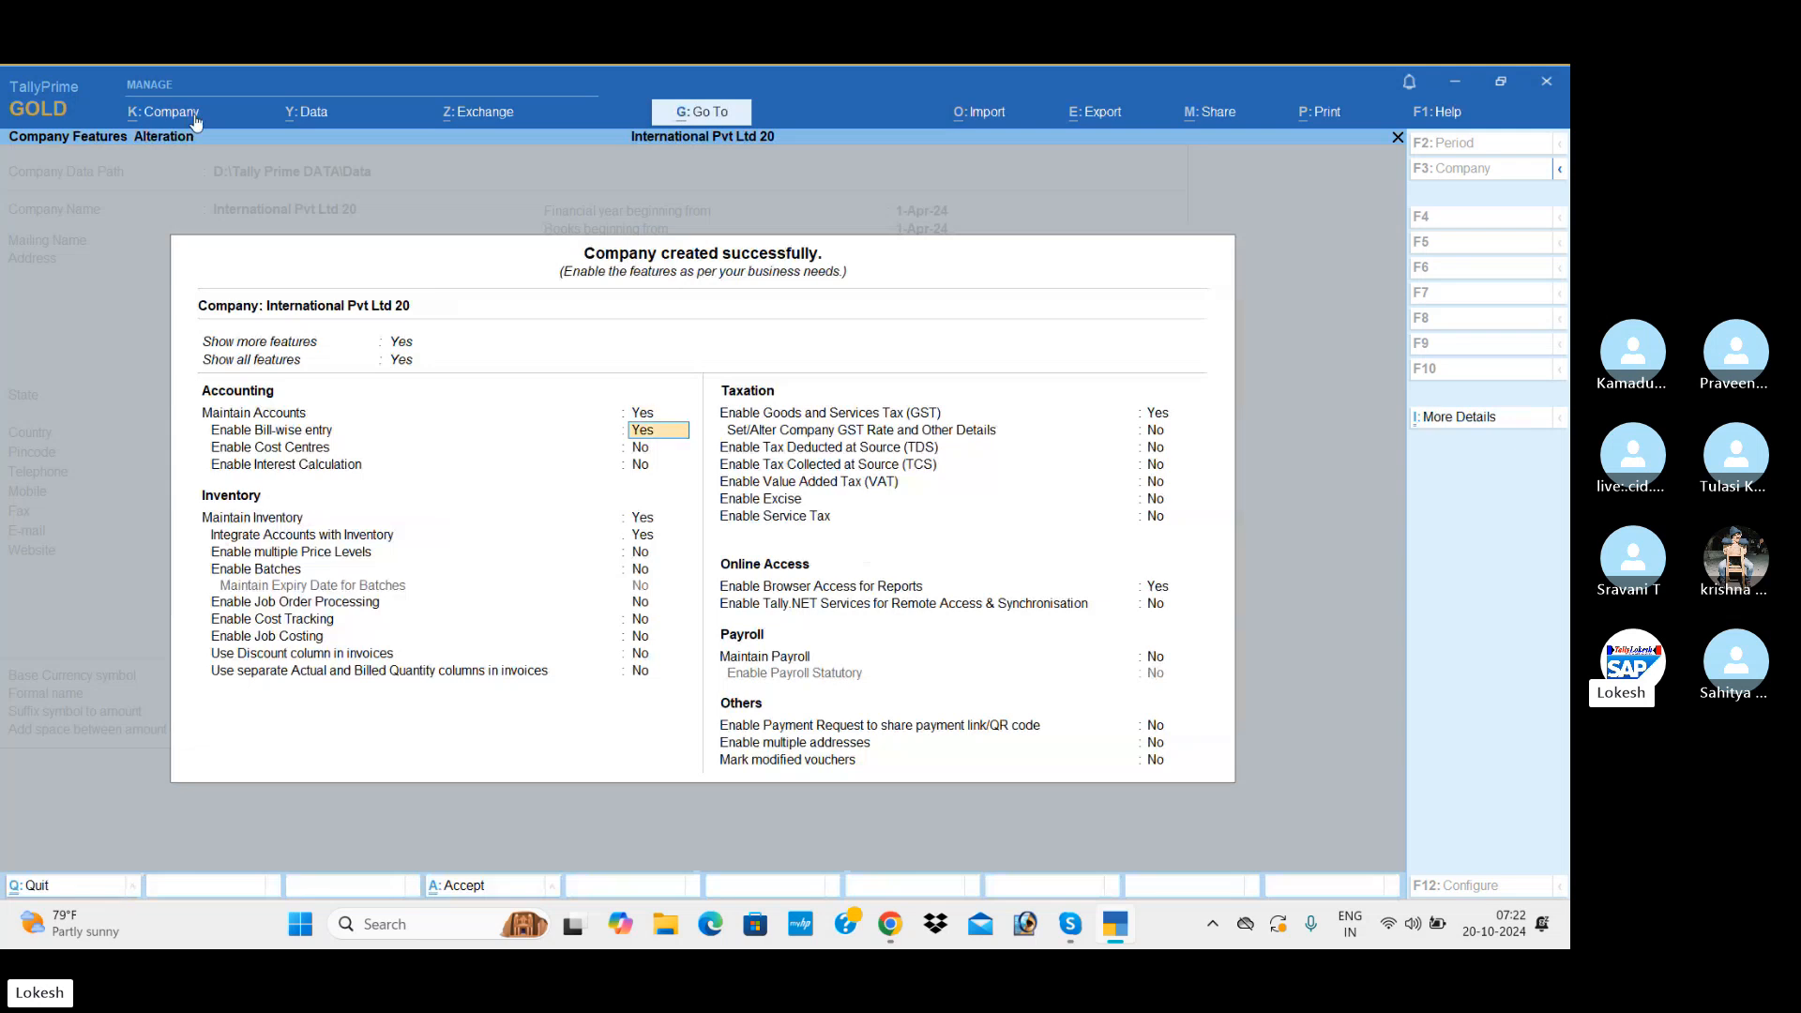
key("n")
key("Return")
key("Return")
key("Return")
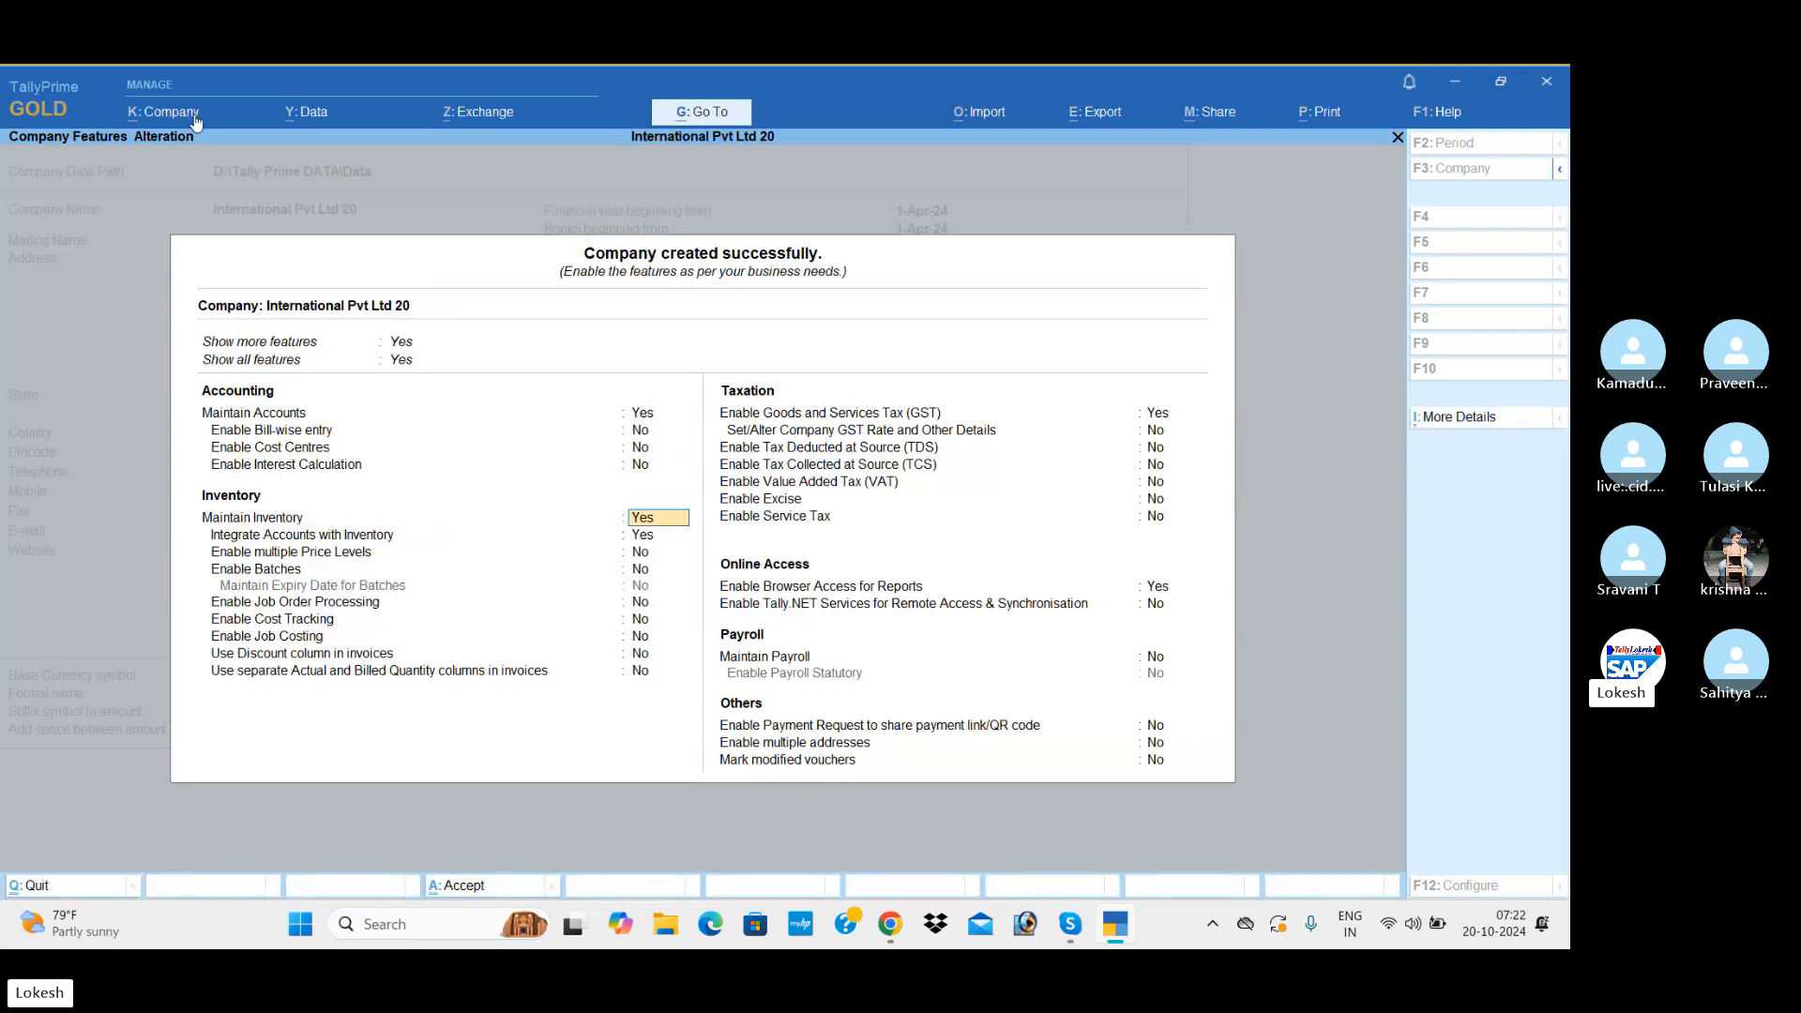
Step: Keep the inventory features at their defaults and disable Goods and Services Tax (GST) for the company
key("Return")
key("Return")
key("Return")
key("Return")
key("Return")
key("Return")
key("Return")
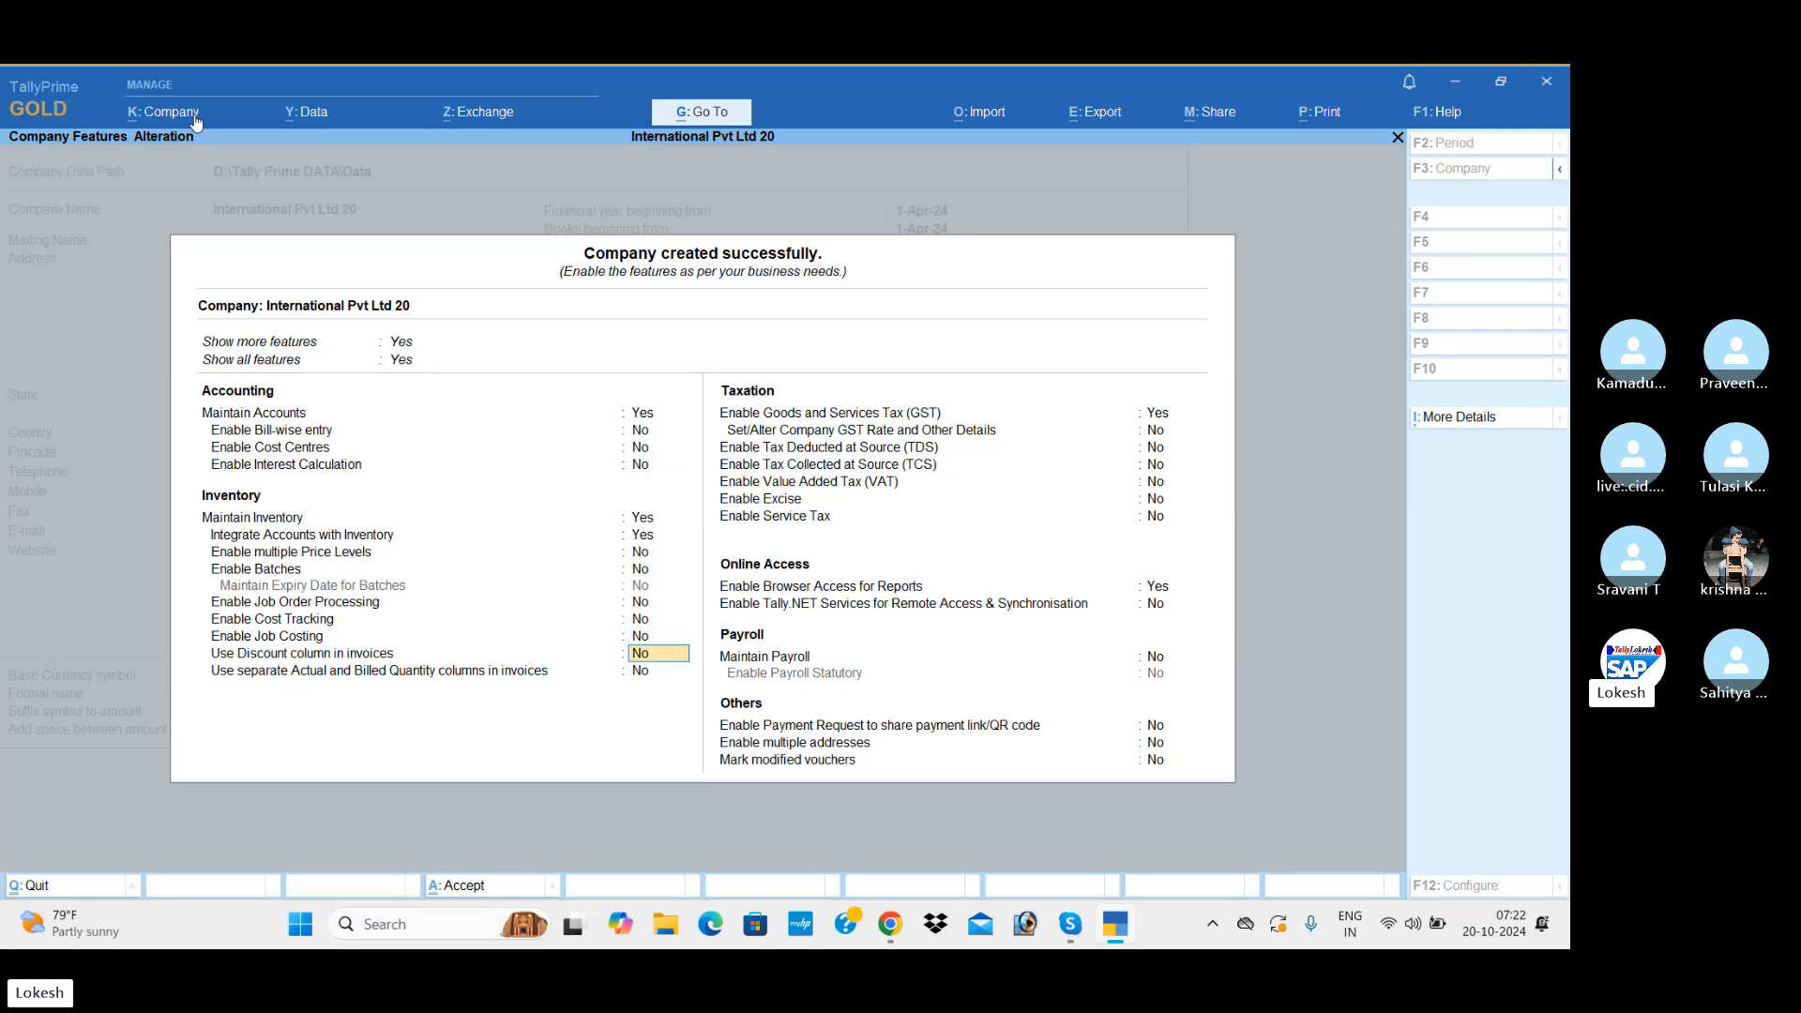
key("Return")
key("Return")
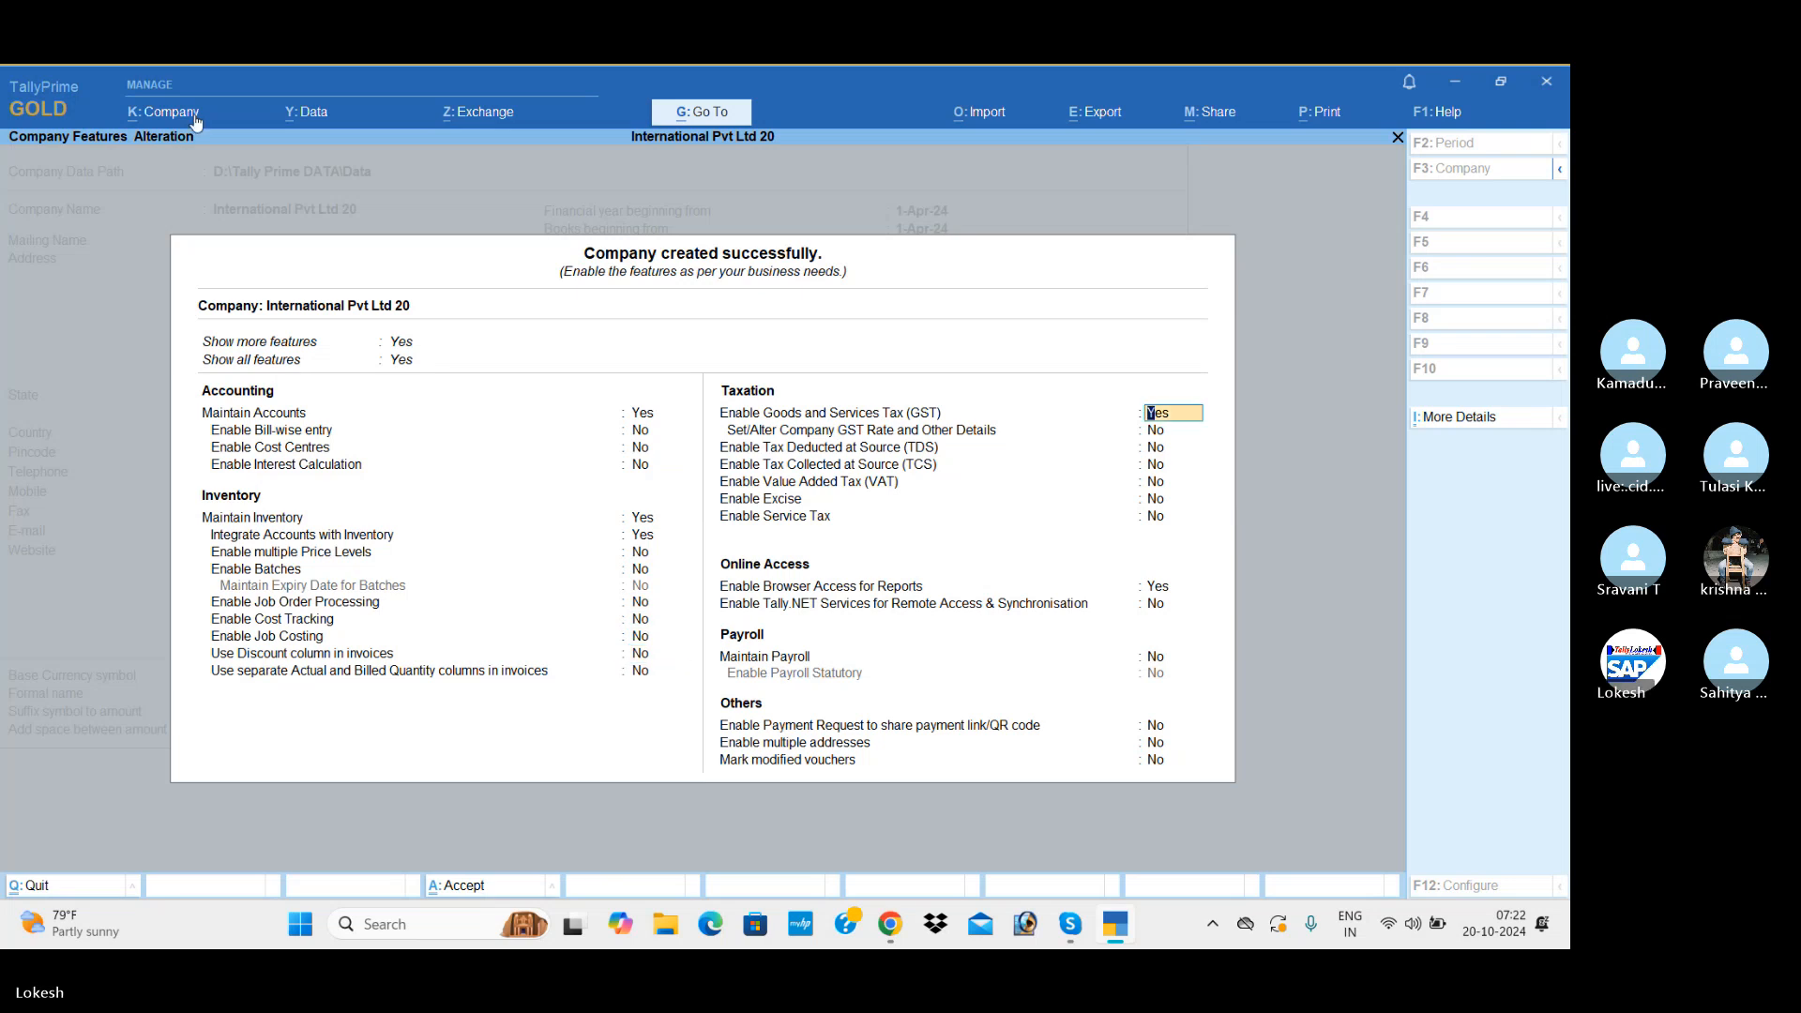
type("n")
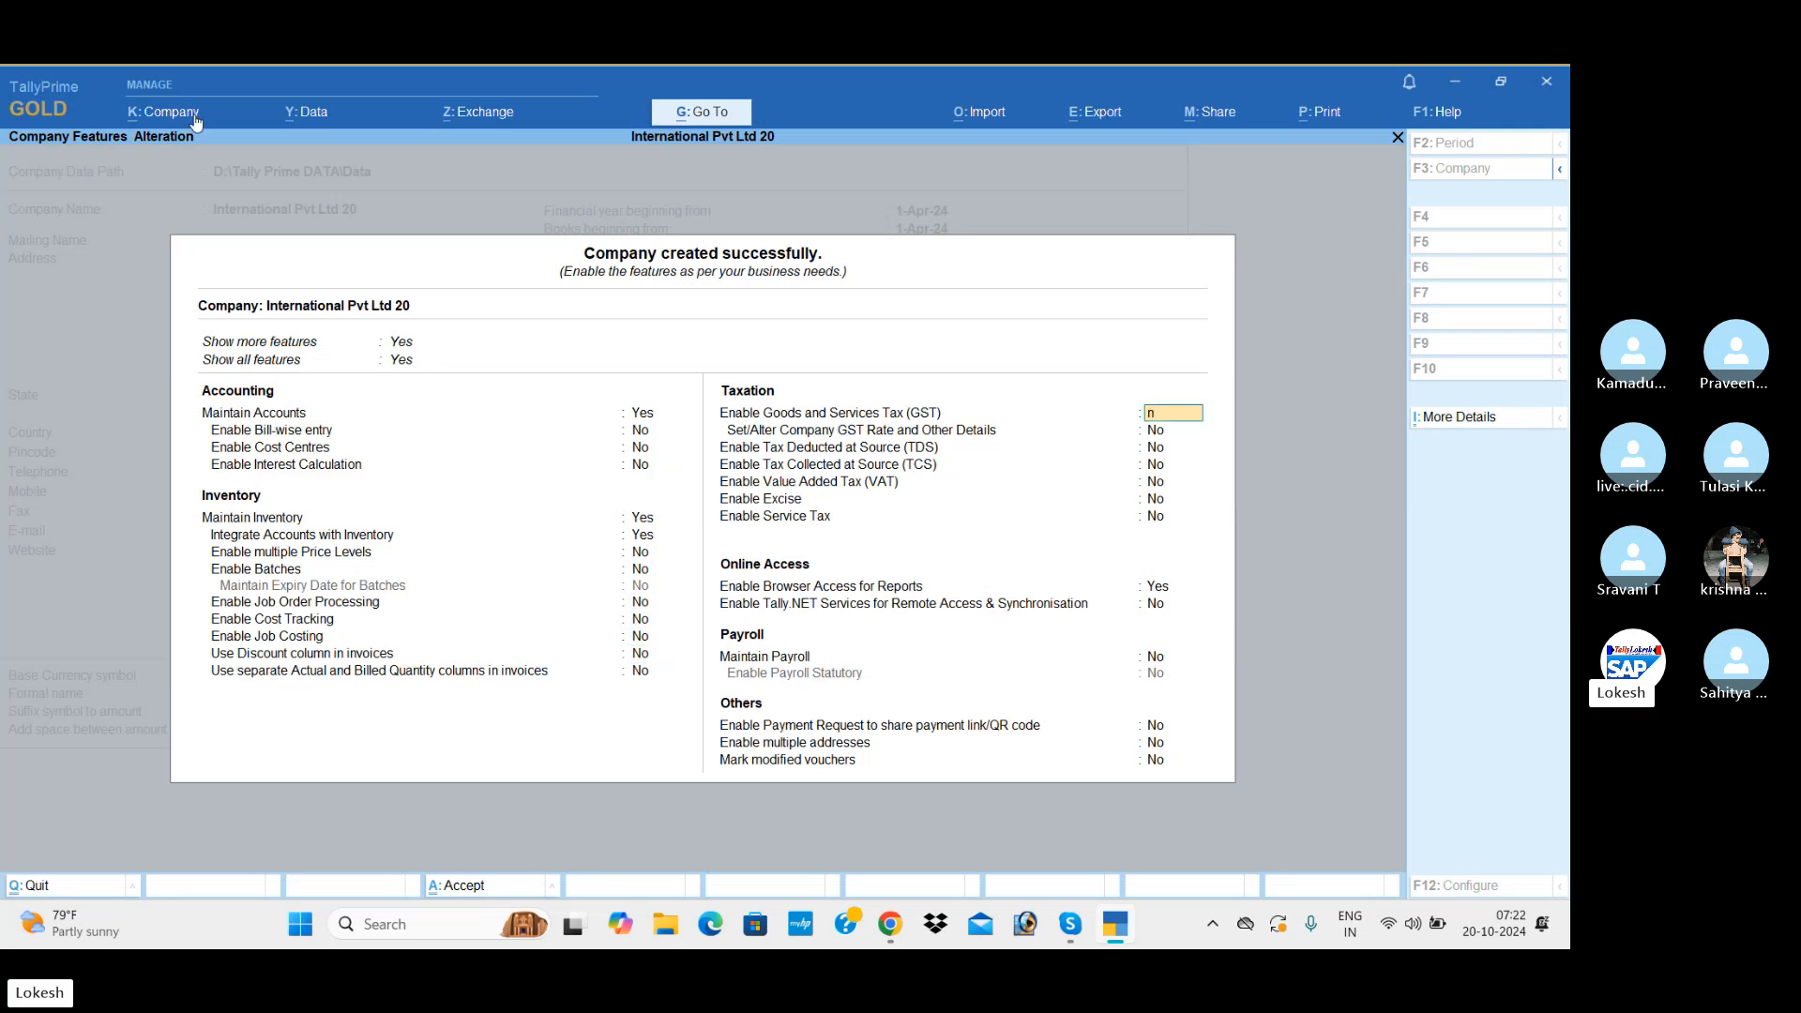
key("Return")
key("Return")
key("Return")
key("Return")
key("Return")
key("Return")
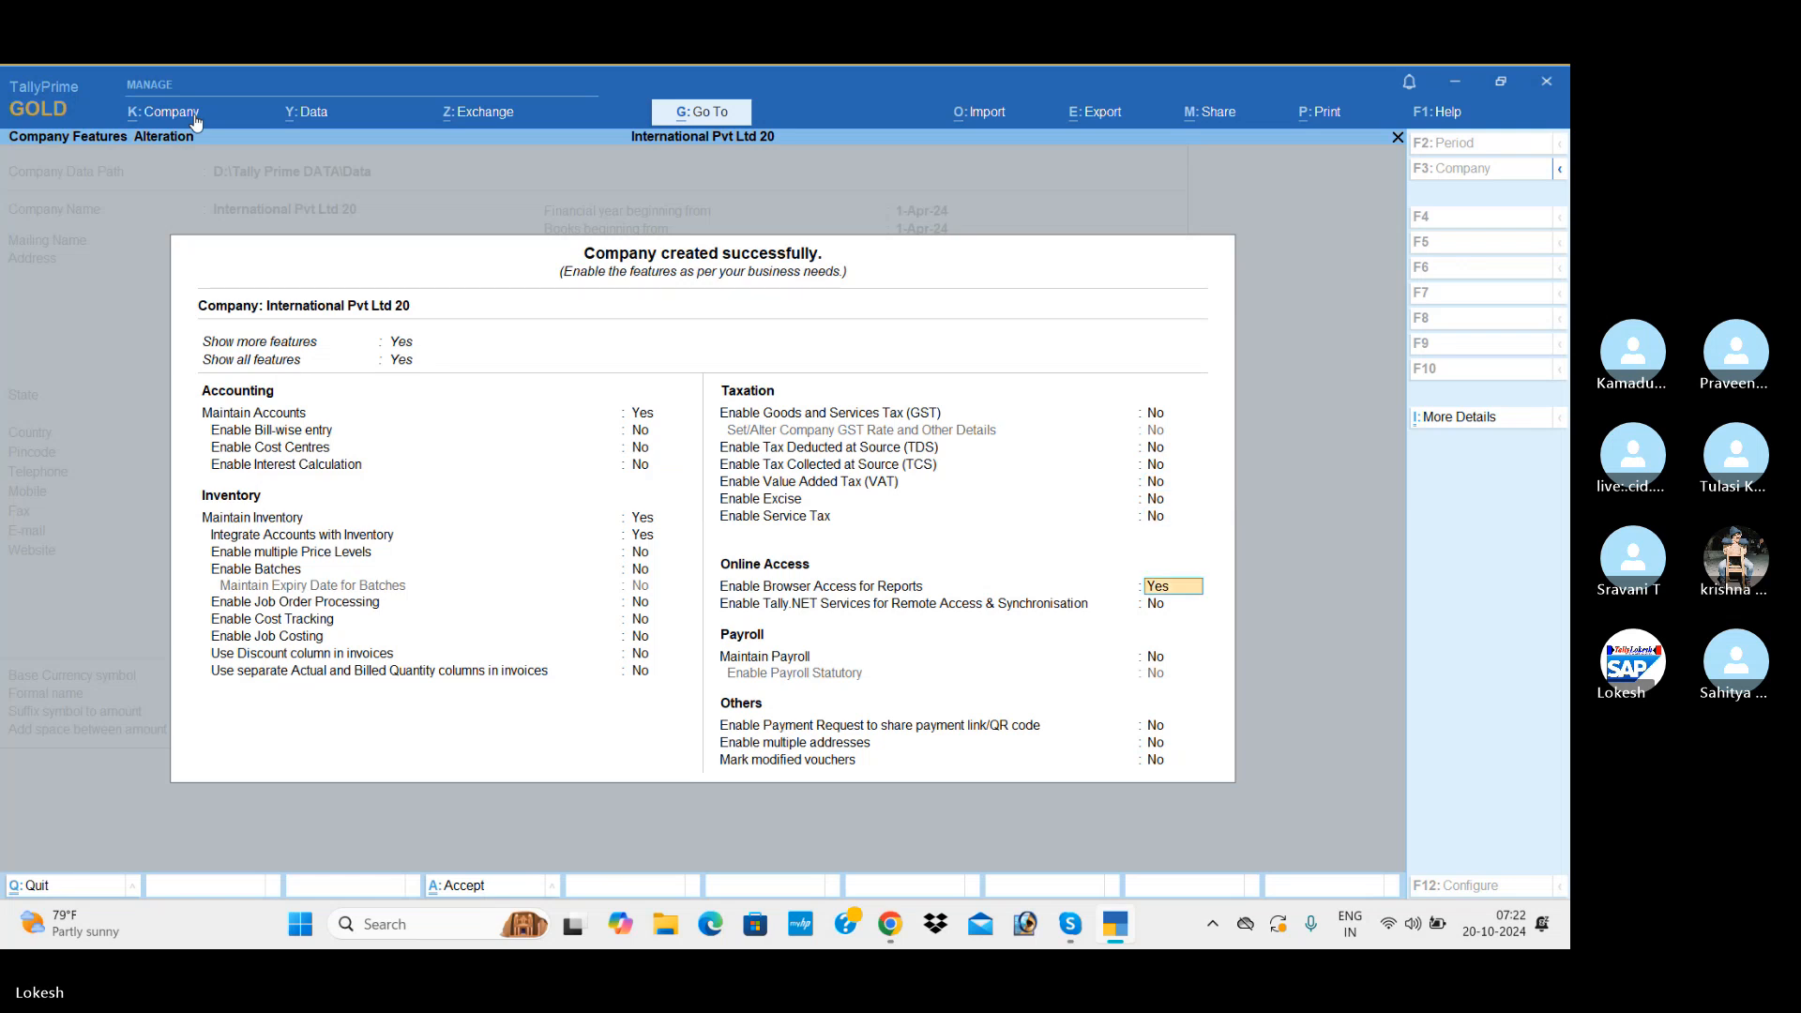
Step: Disable browser access for reports and save the company features
type("n")
key("Return")
key("Return")
key("Return")
key("Return")
key("Return")
key("Return")
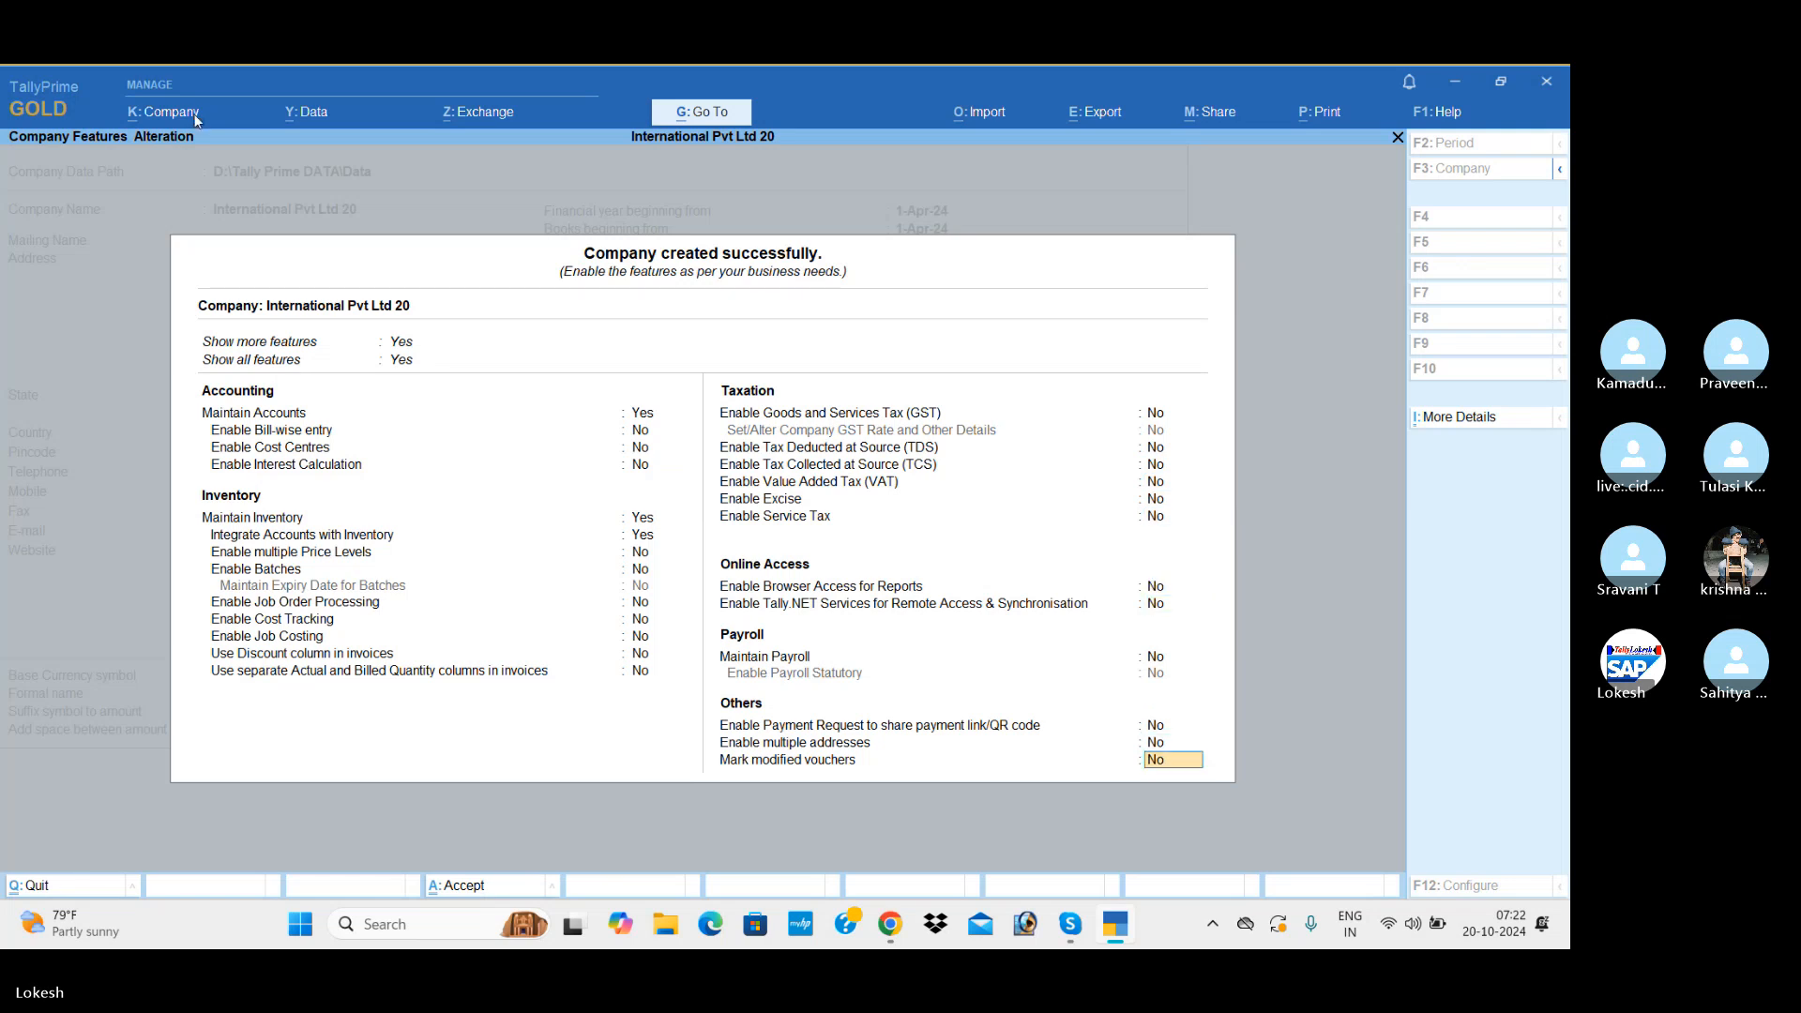
key("Return")
Step: Start a new ledger master named Capital
key("Down")
key("Down")
key("Down")
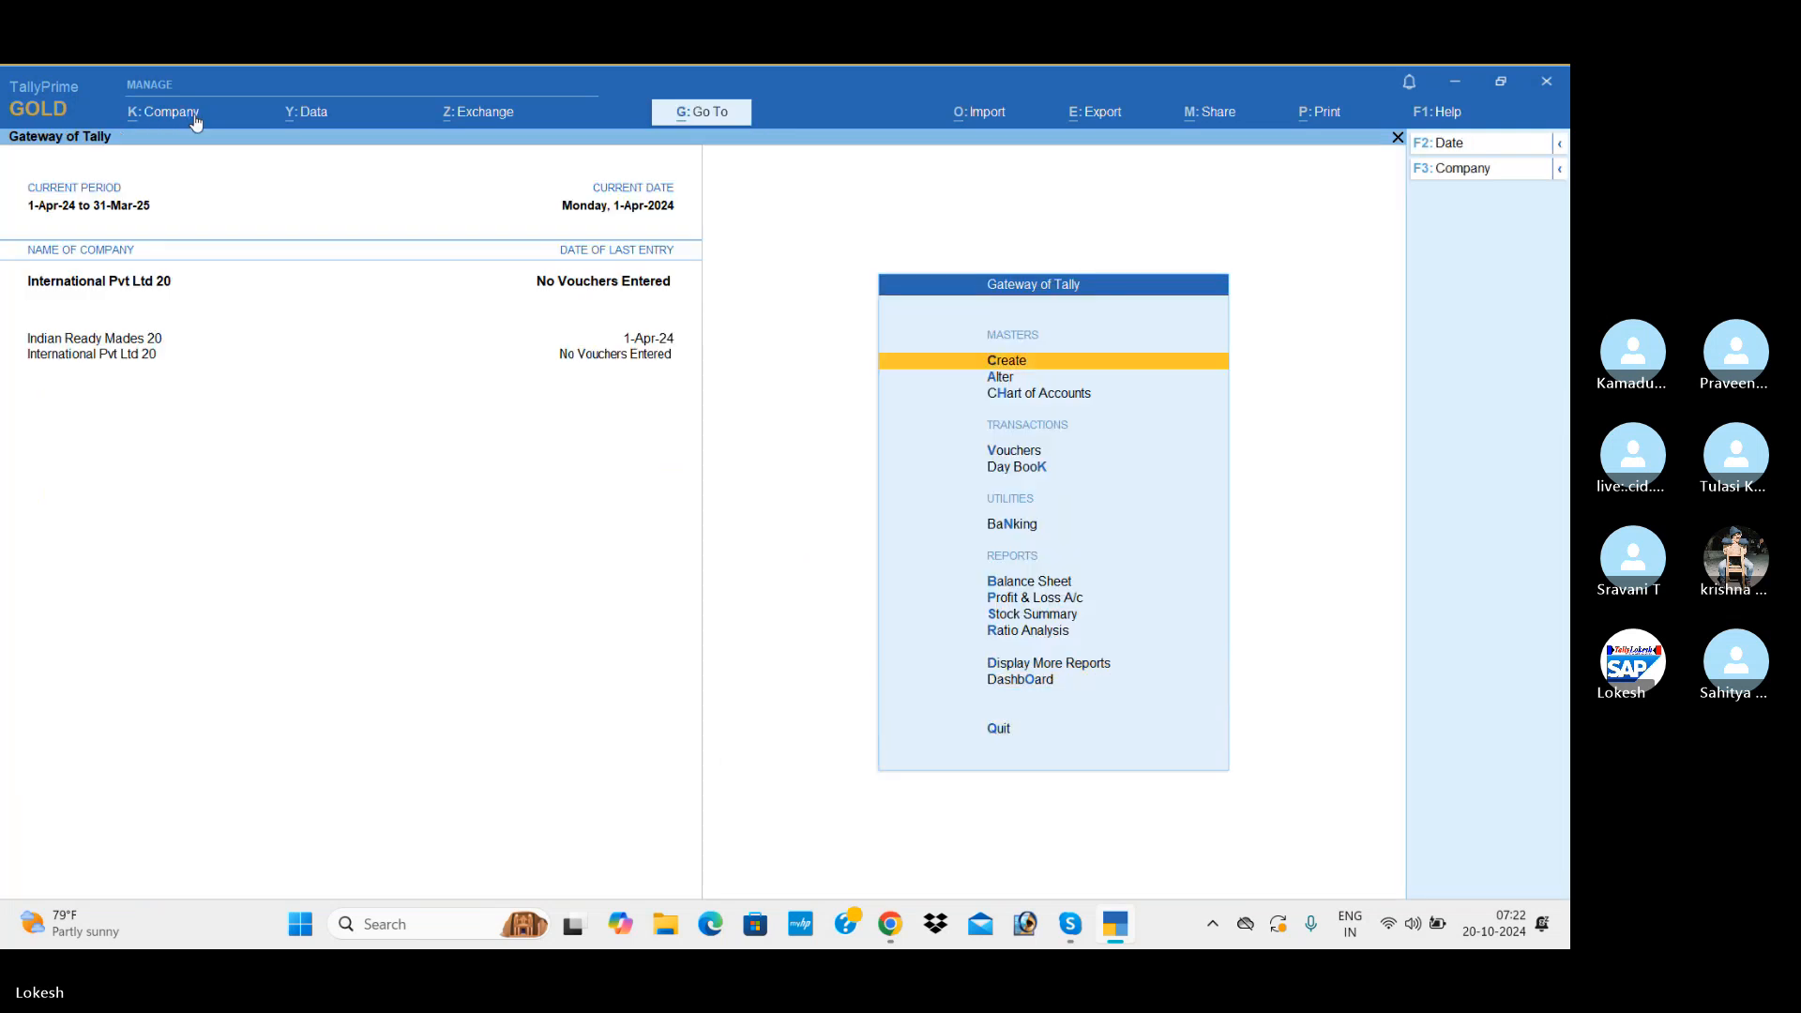
key("Return")
key("Return")
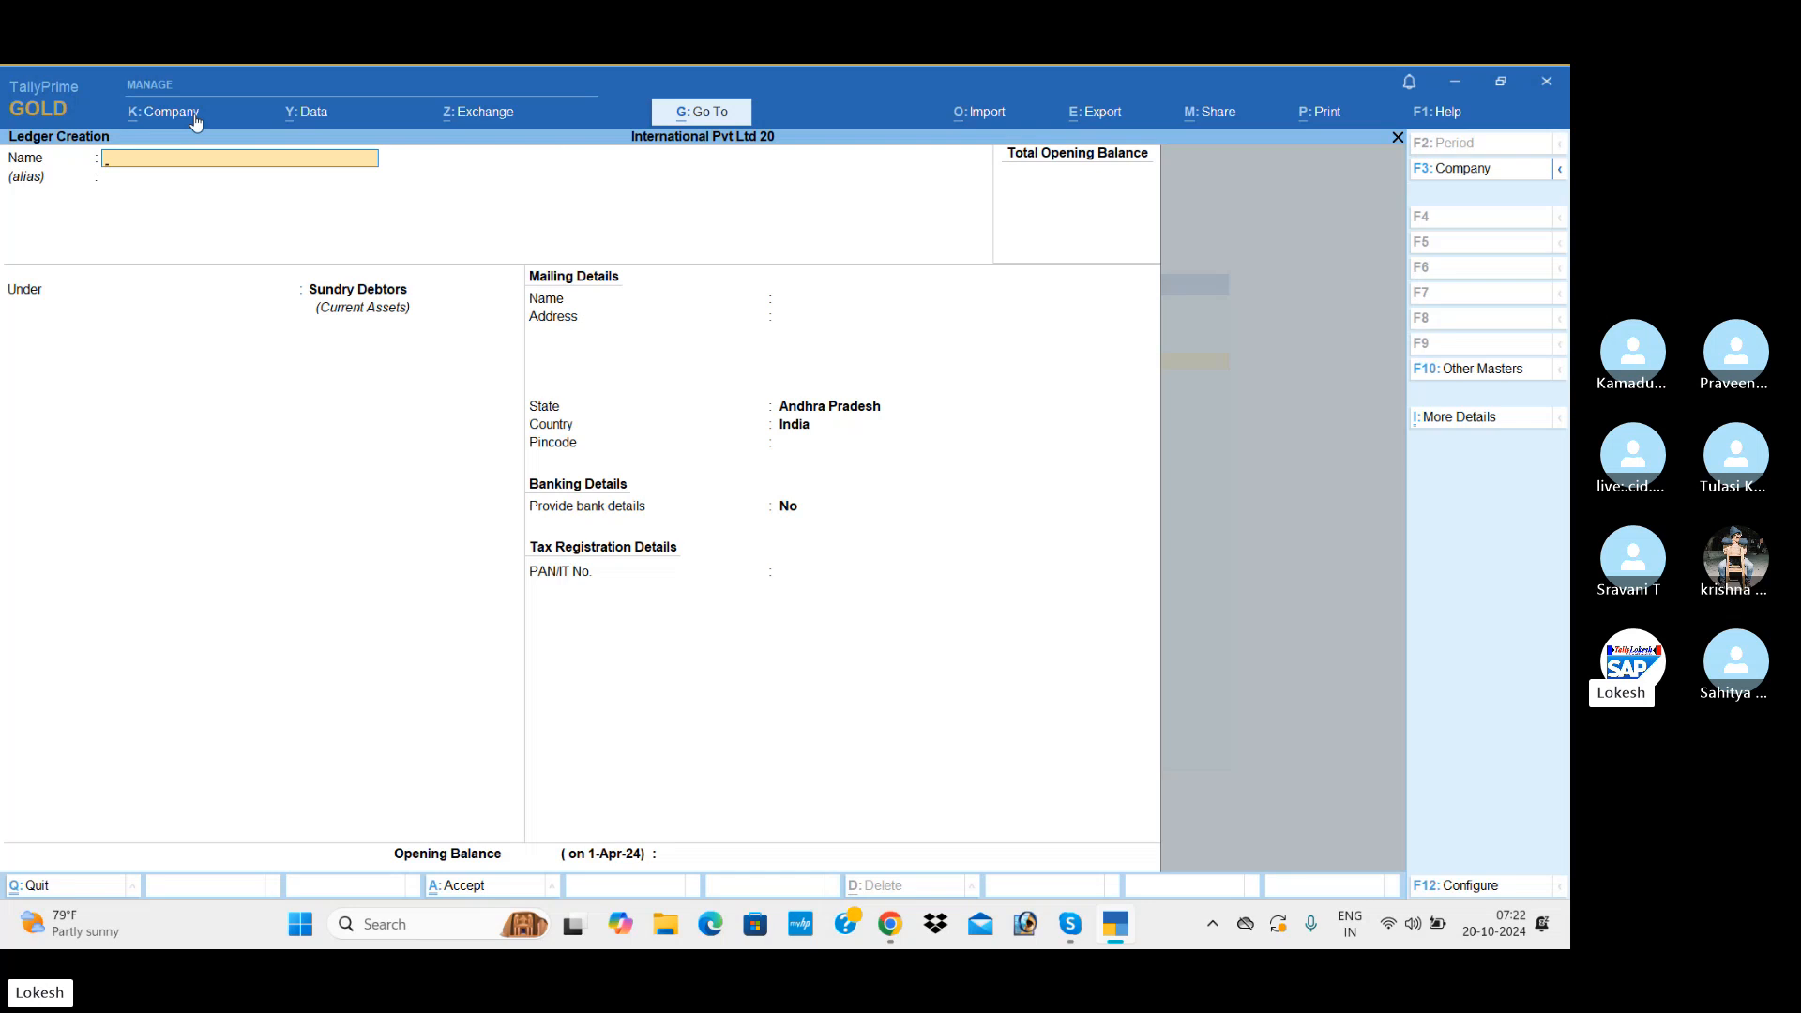
type("Capital")
Step: Group the Capital ledger under Capital Account and save it
key("Return")
type("Ca")
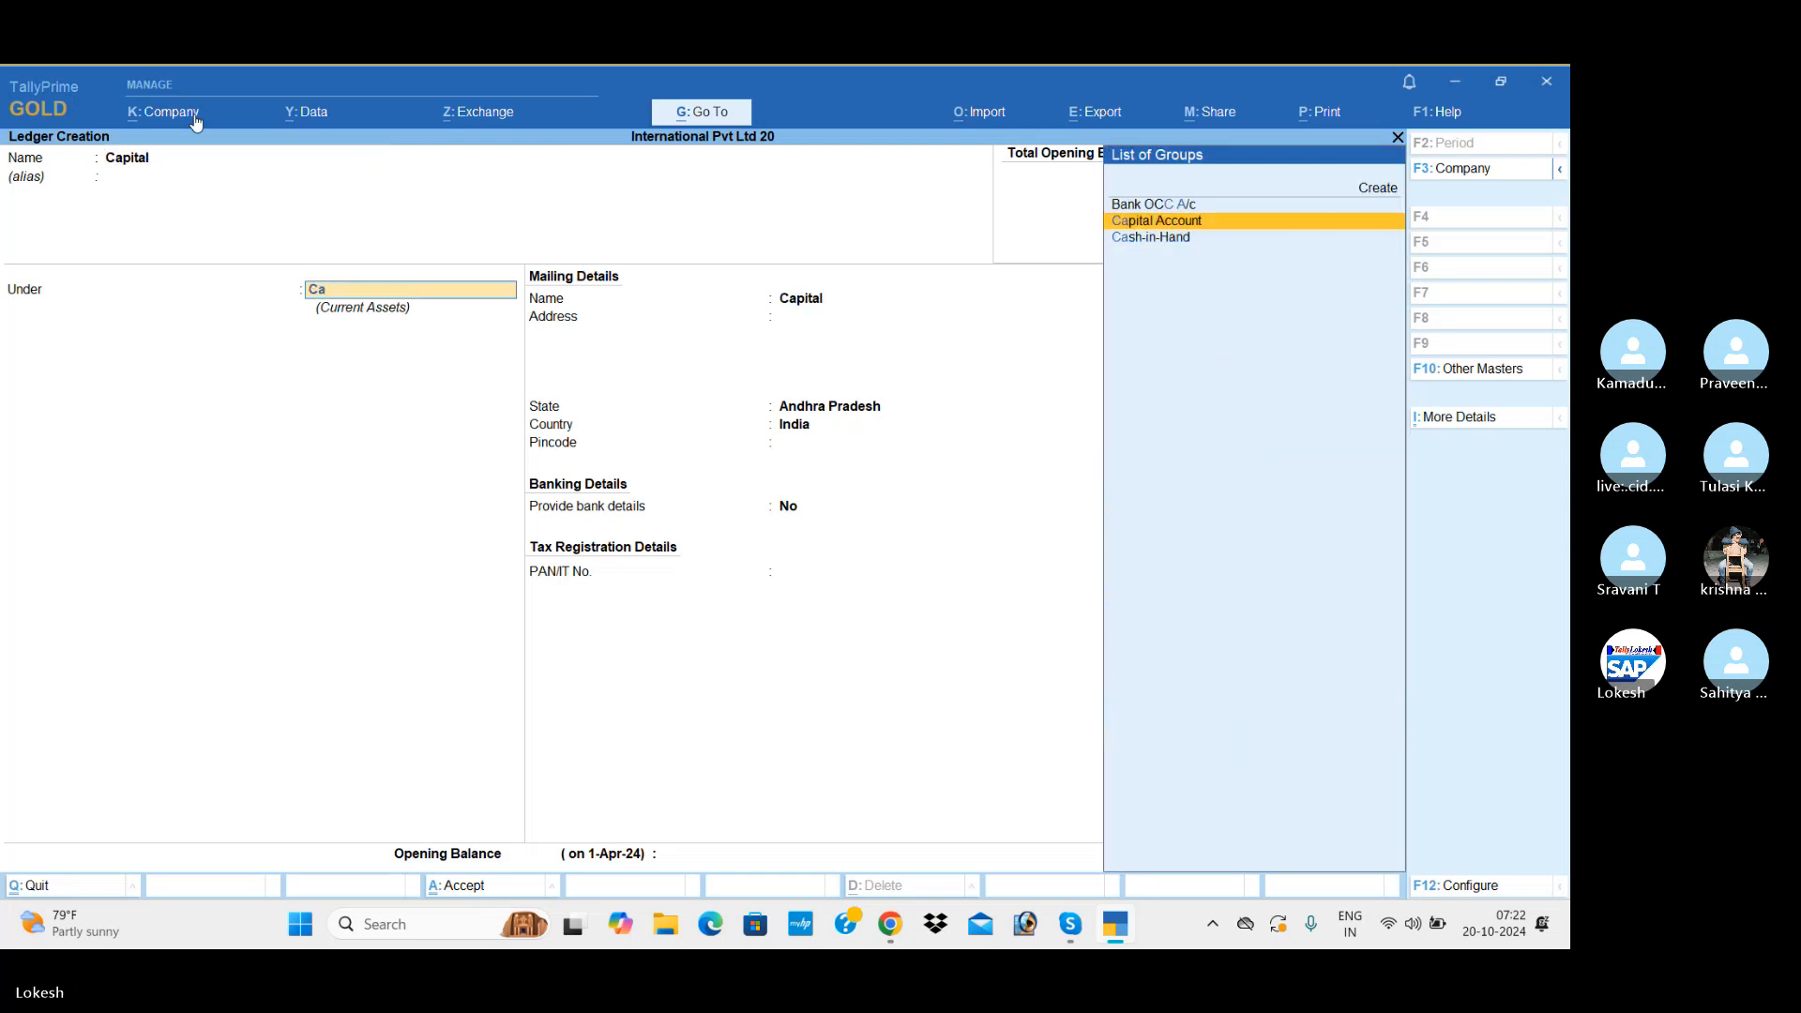
key("Return")
key("Return")
key("Return")
key("Return")
key("Return")
key("Return")
key("Return")
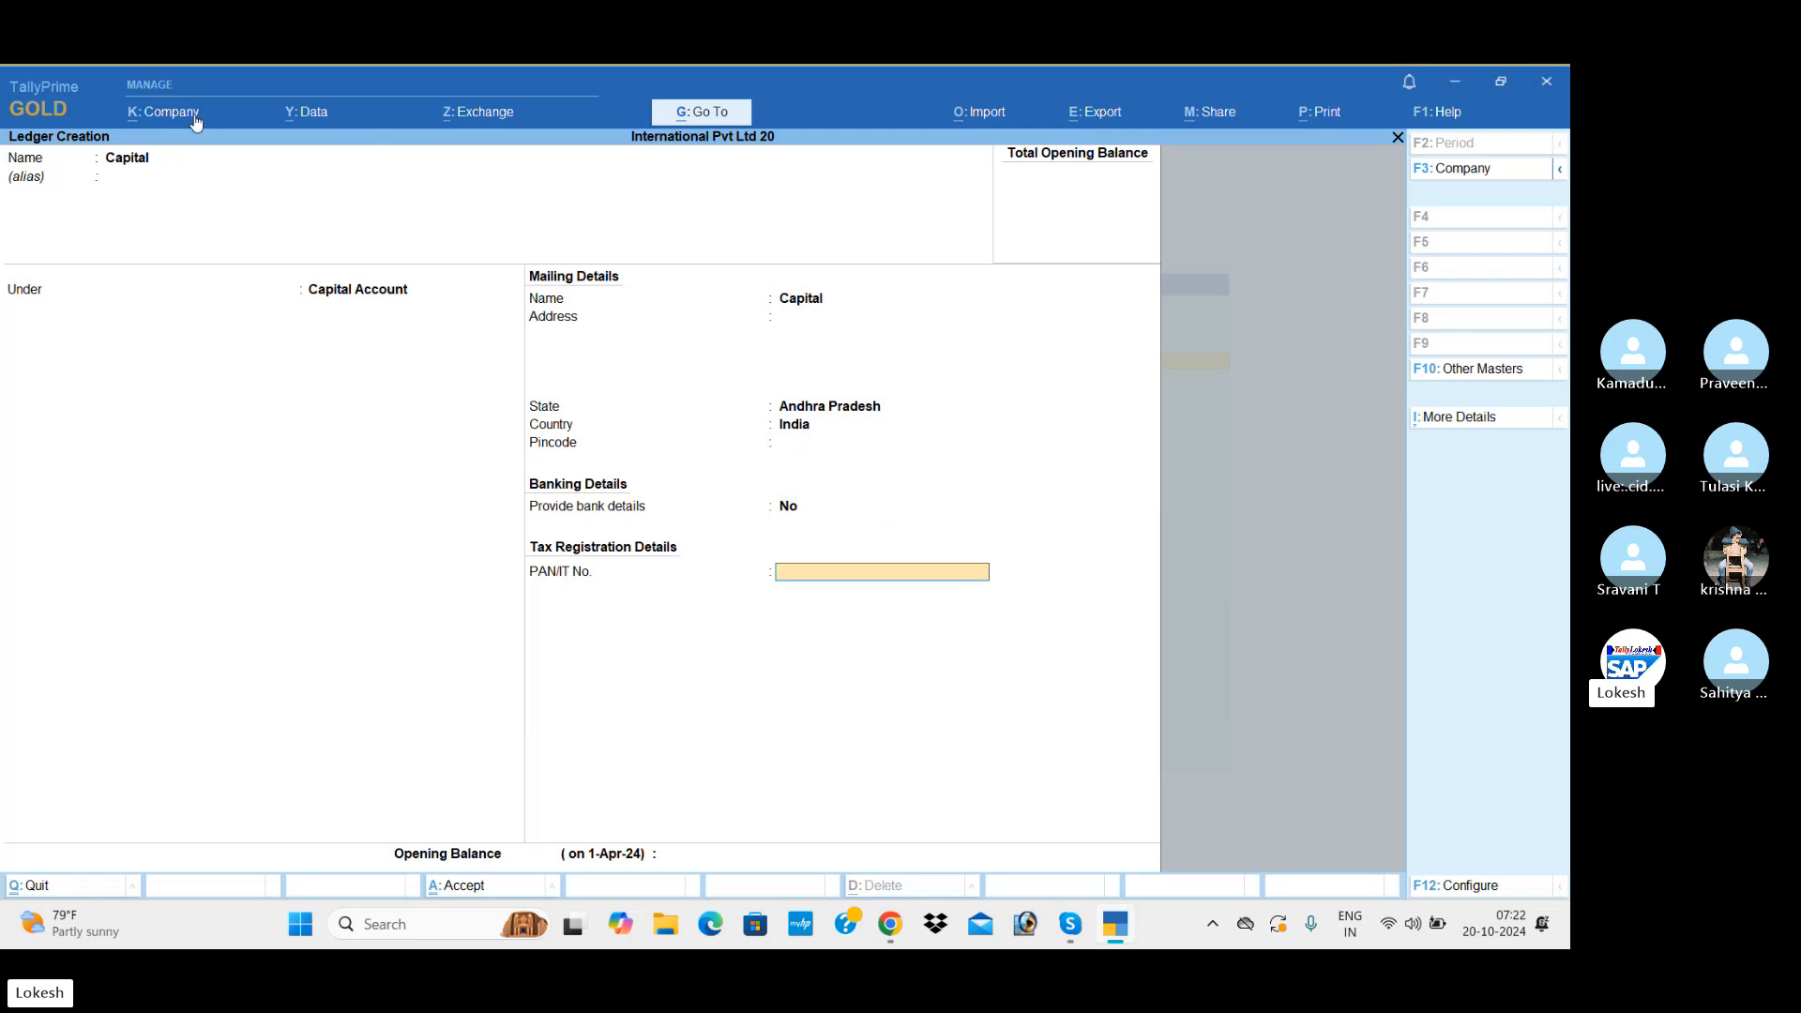
key("Return")
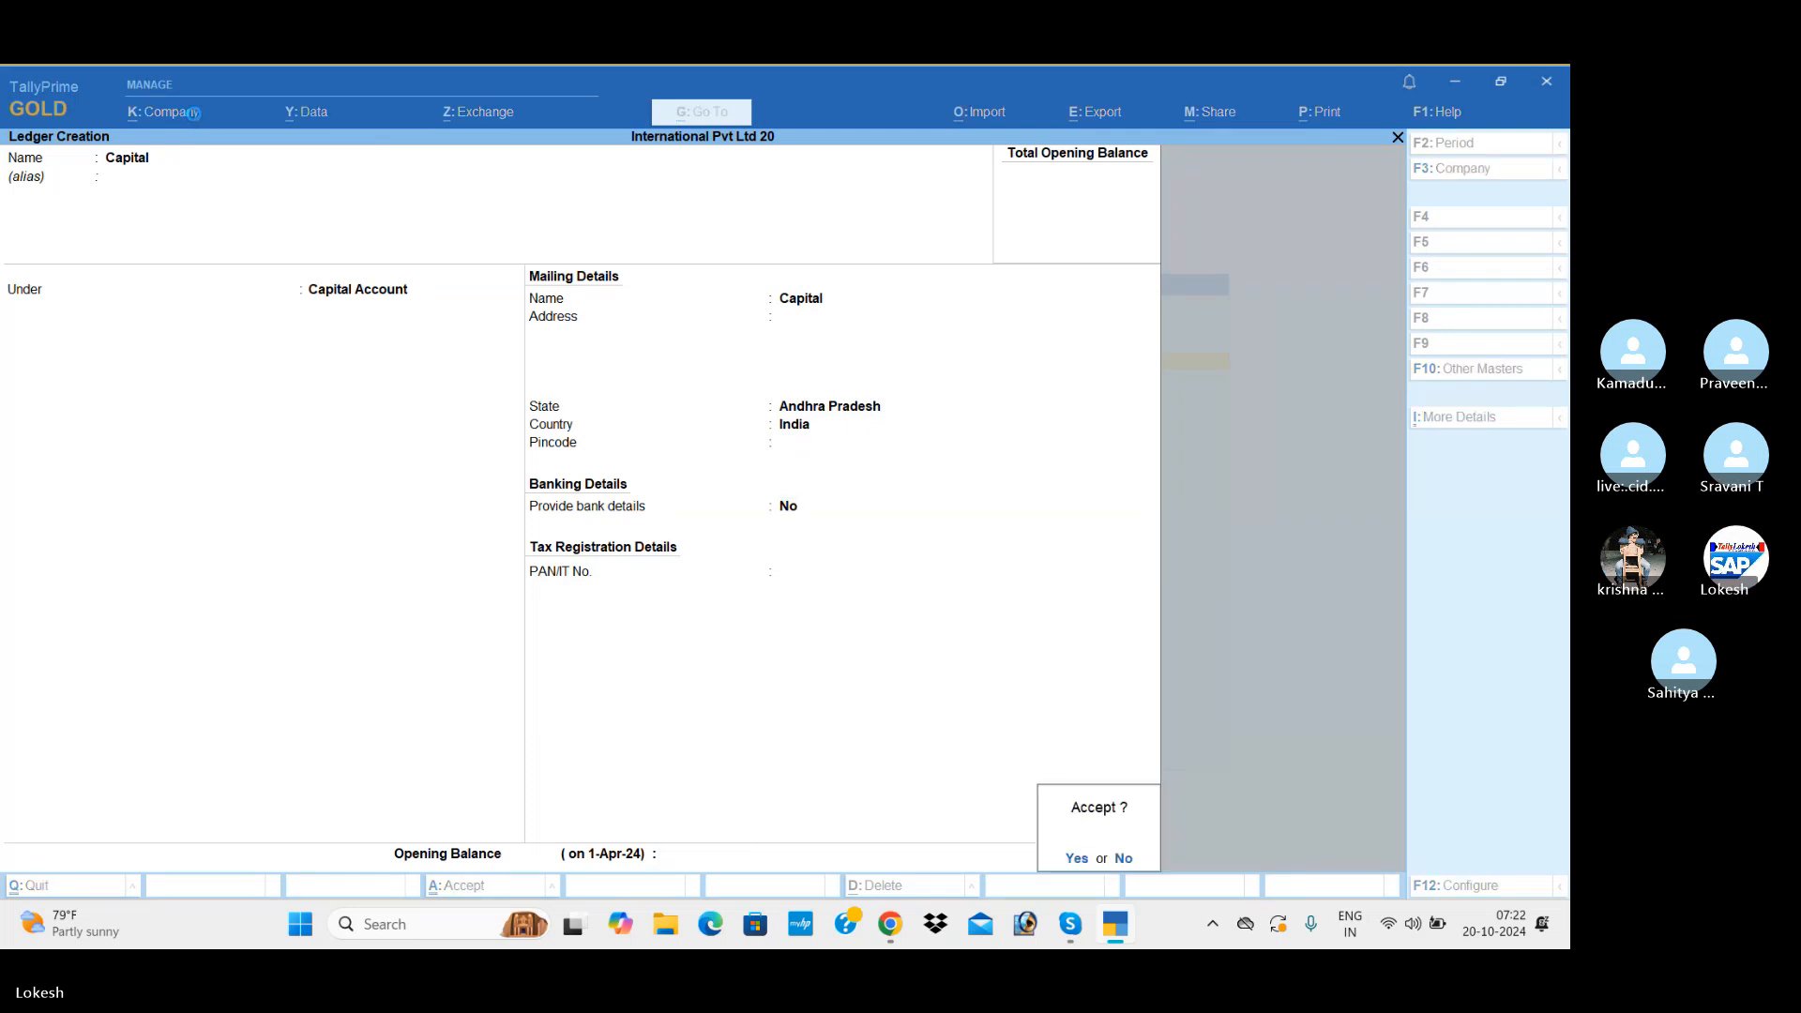
key("Return")
Step: Name the next ledger Icici Bank and group it under Bank Accounts
type("Icici")
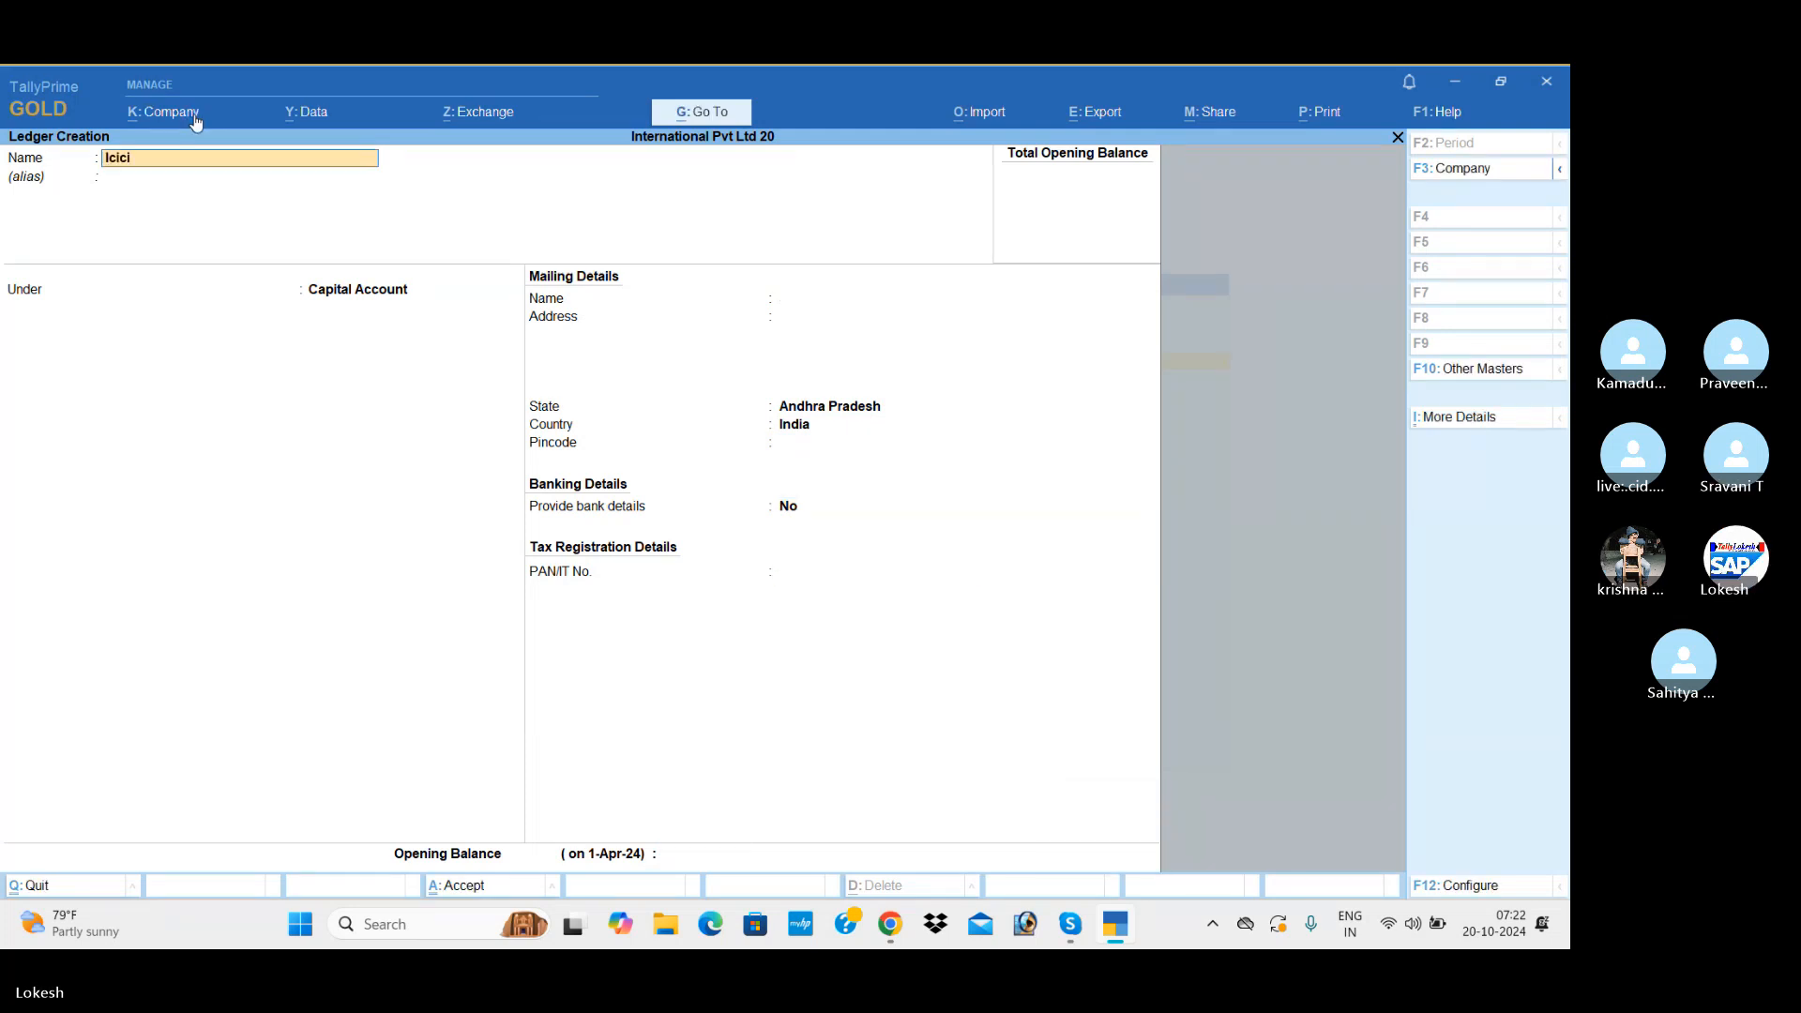
type(" Bank")
key("Return")
key("Return")
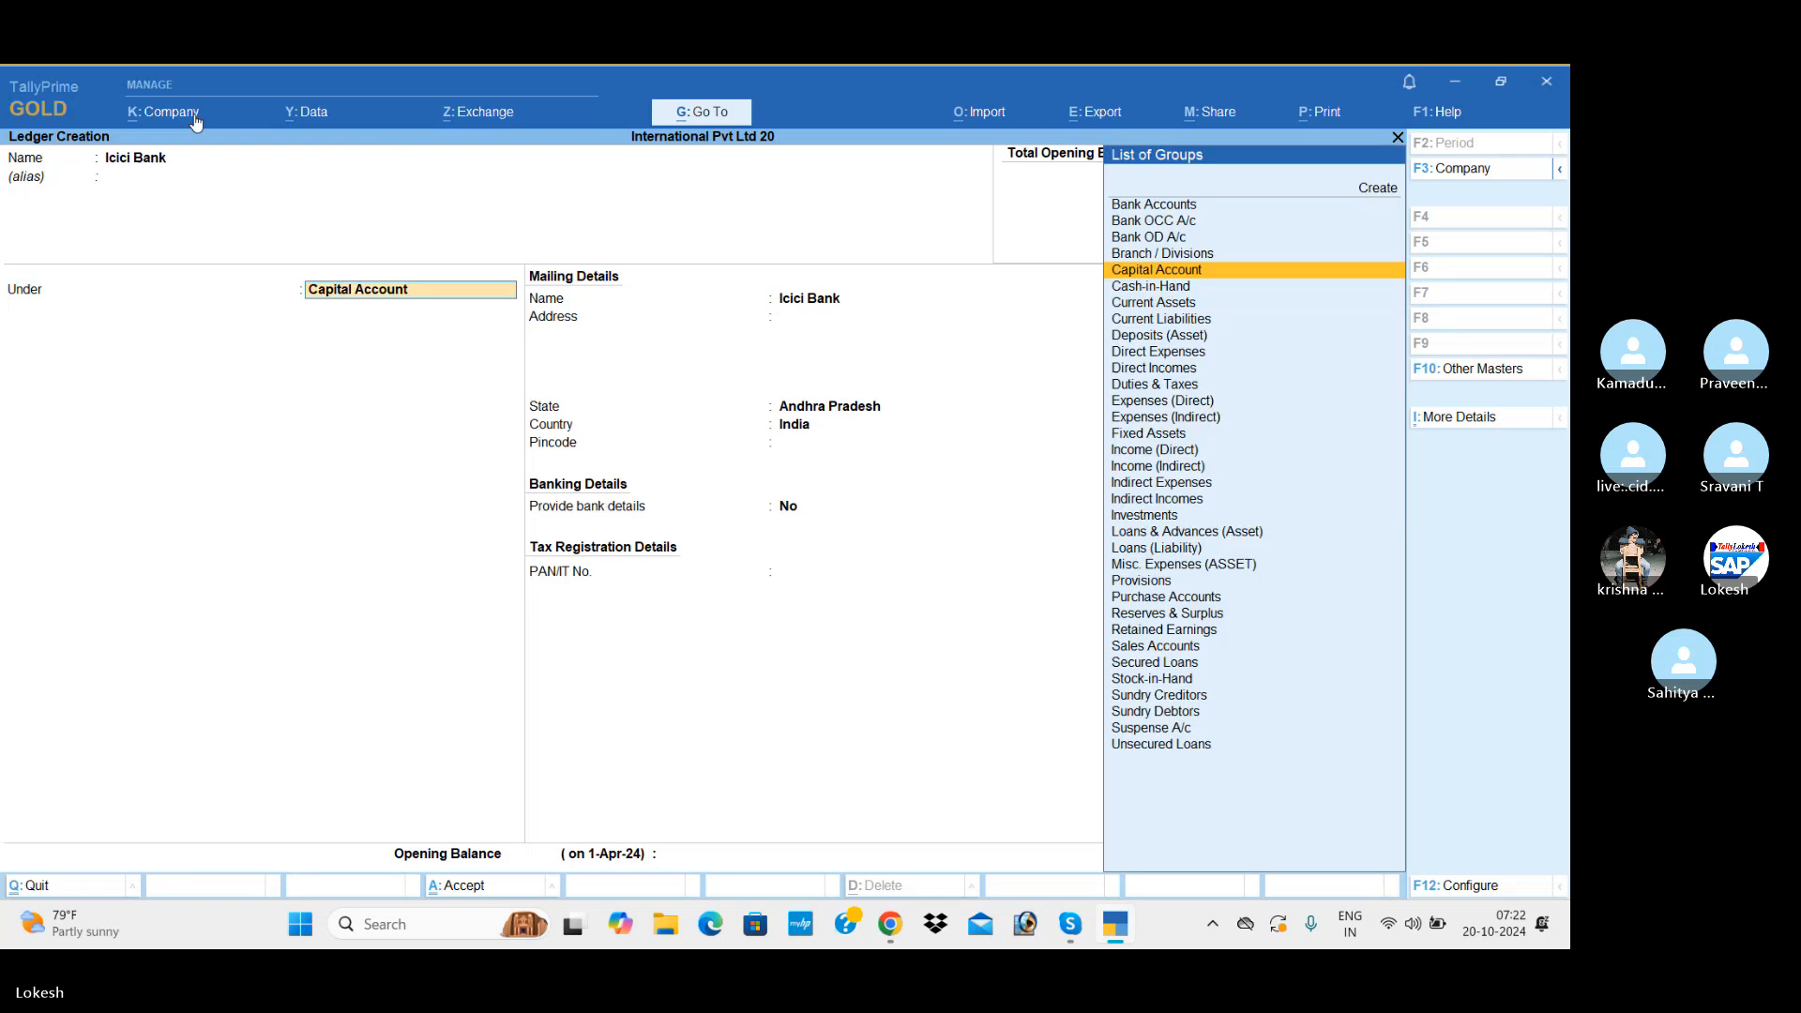
type("ban")
Step: Leave the Icici Bank ledger's account details blank and its cheque settings at default, and save the ledger
key("Return")
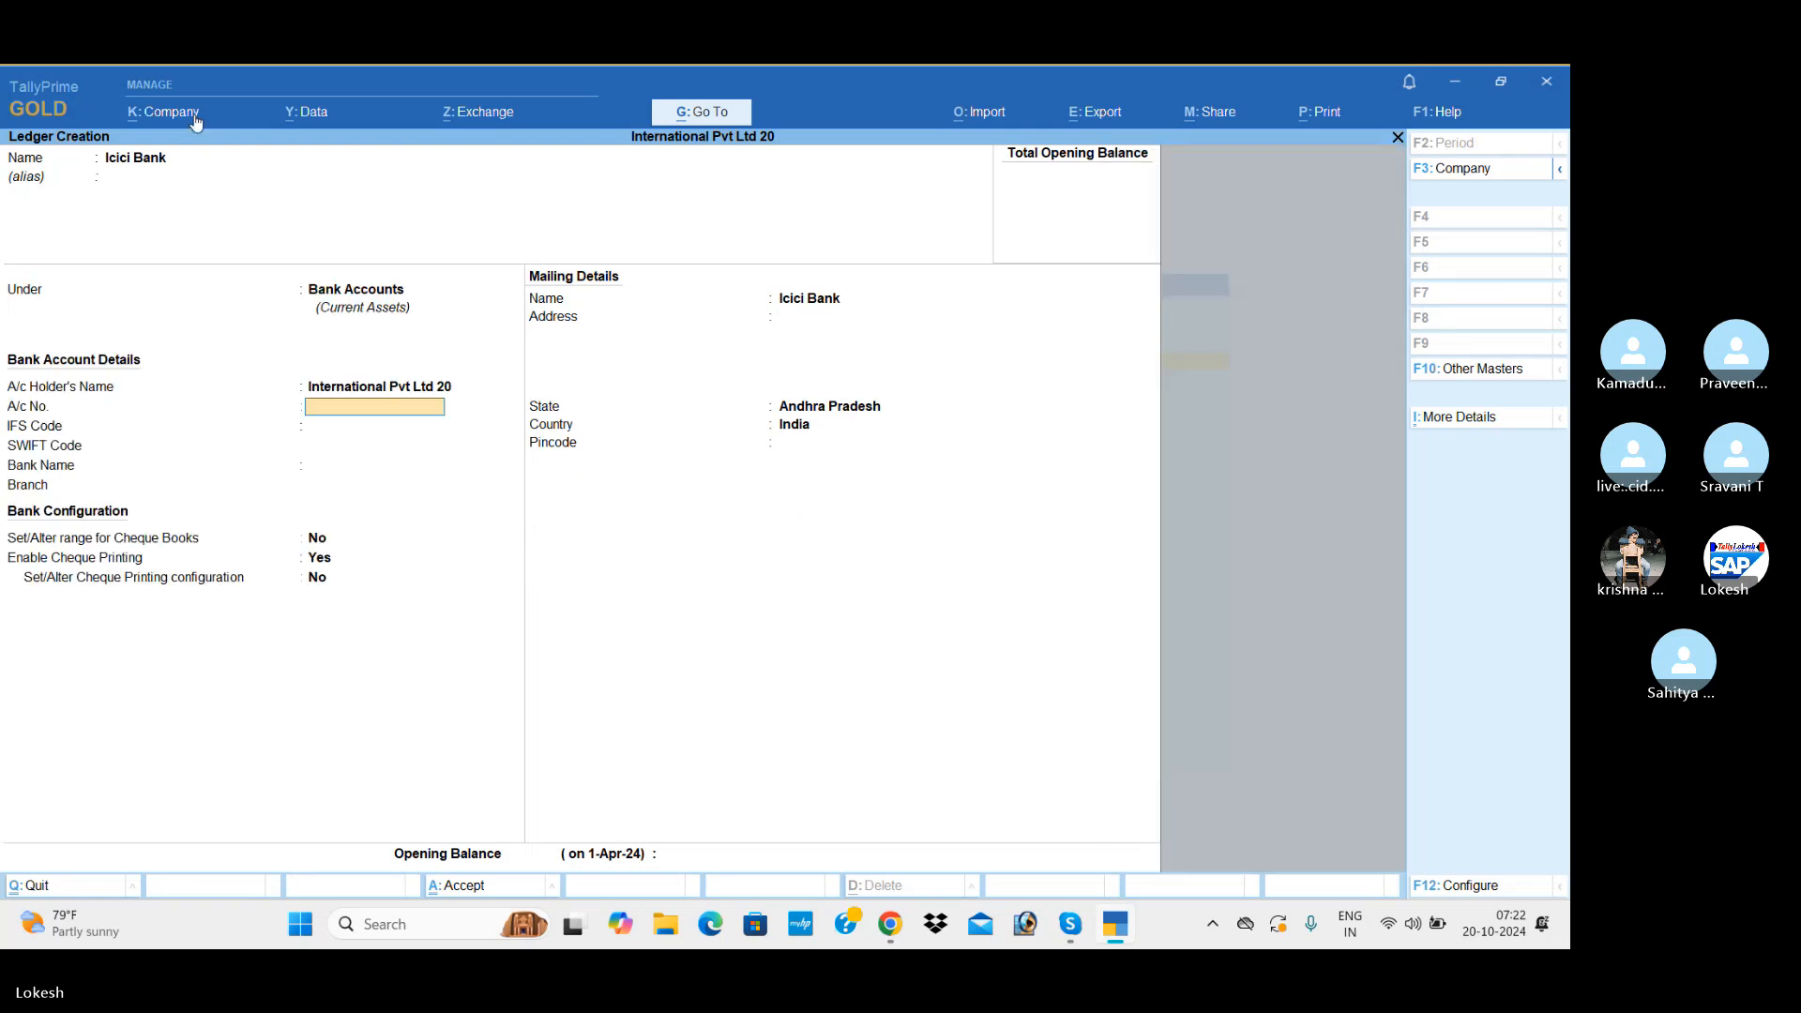
key("Return")
key("Return")
key("Return")
key("Return")
key("Return")
key("Return")
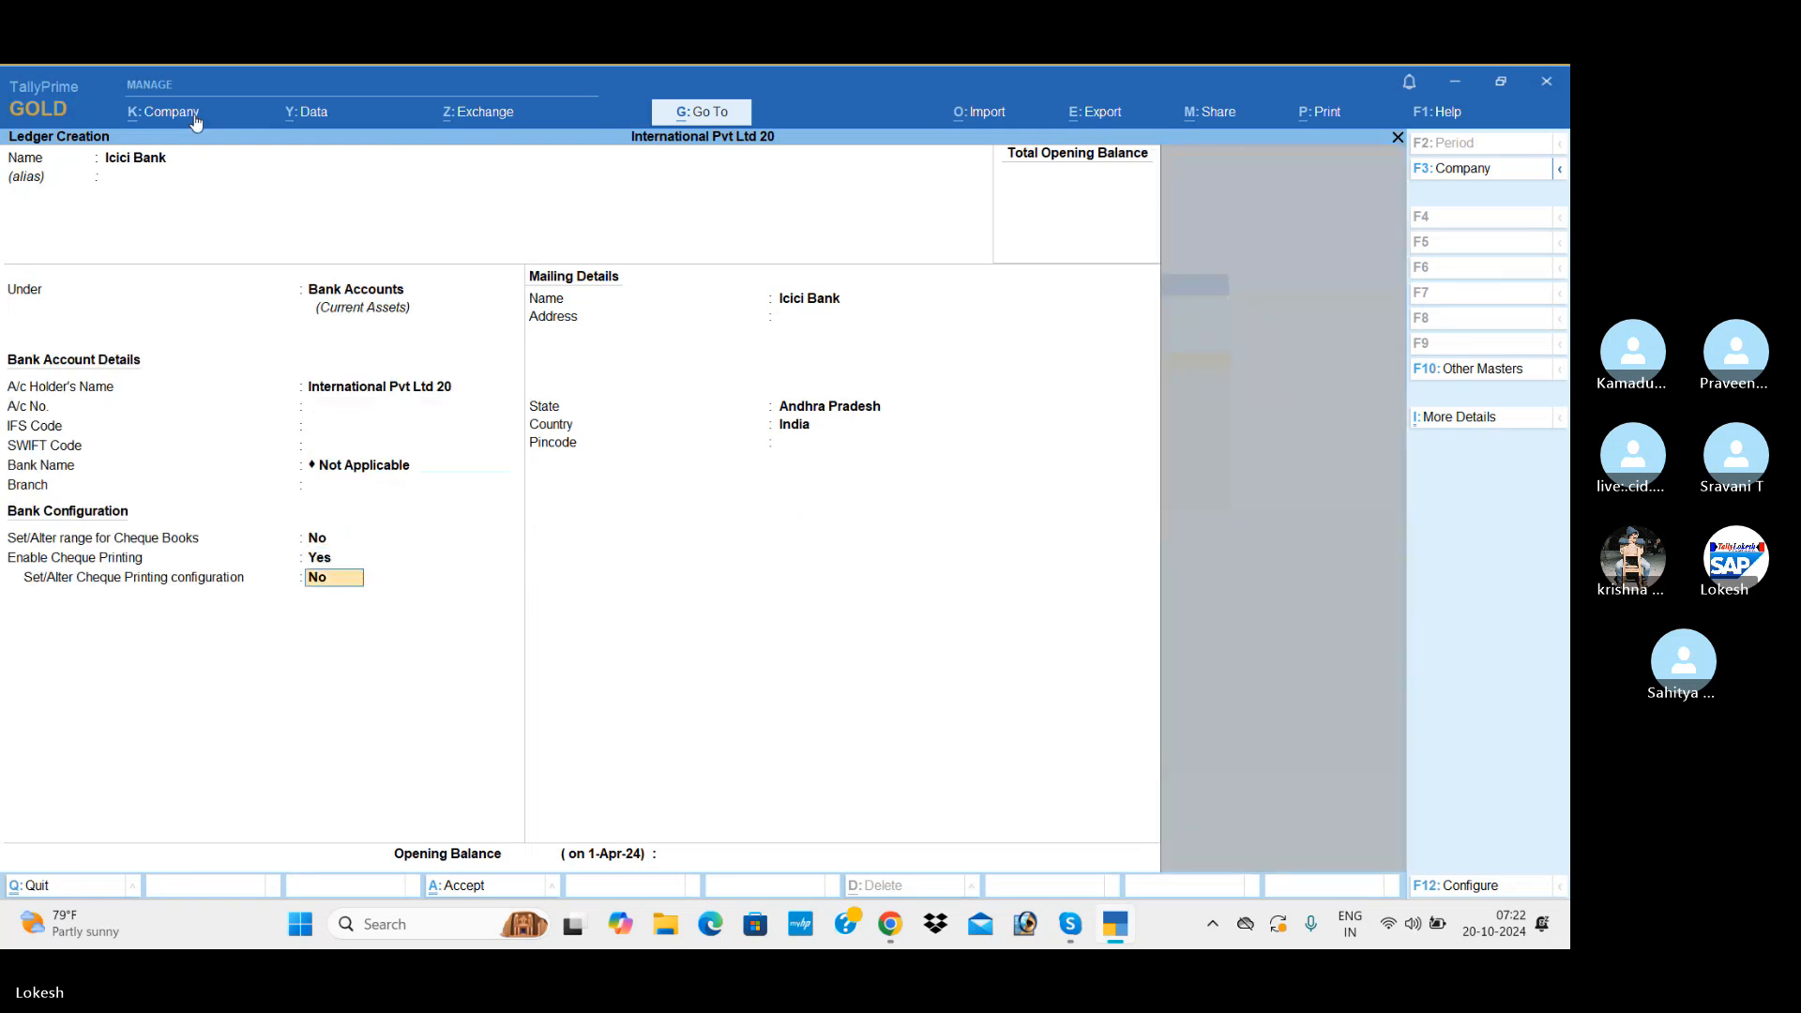
key("Return")
key("Return")
key("Return")
key("Return")
key("Return")
key("Return")
key("Return")
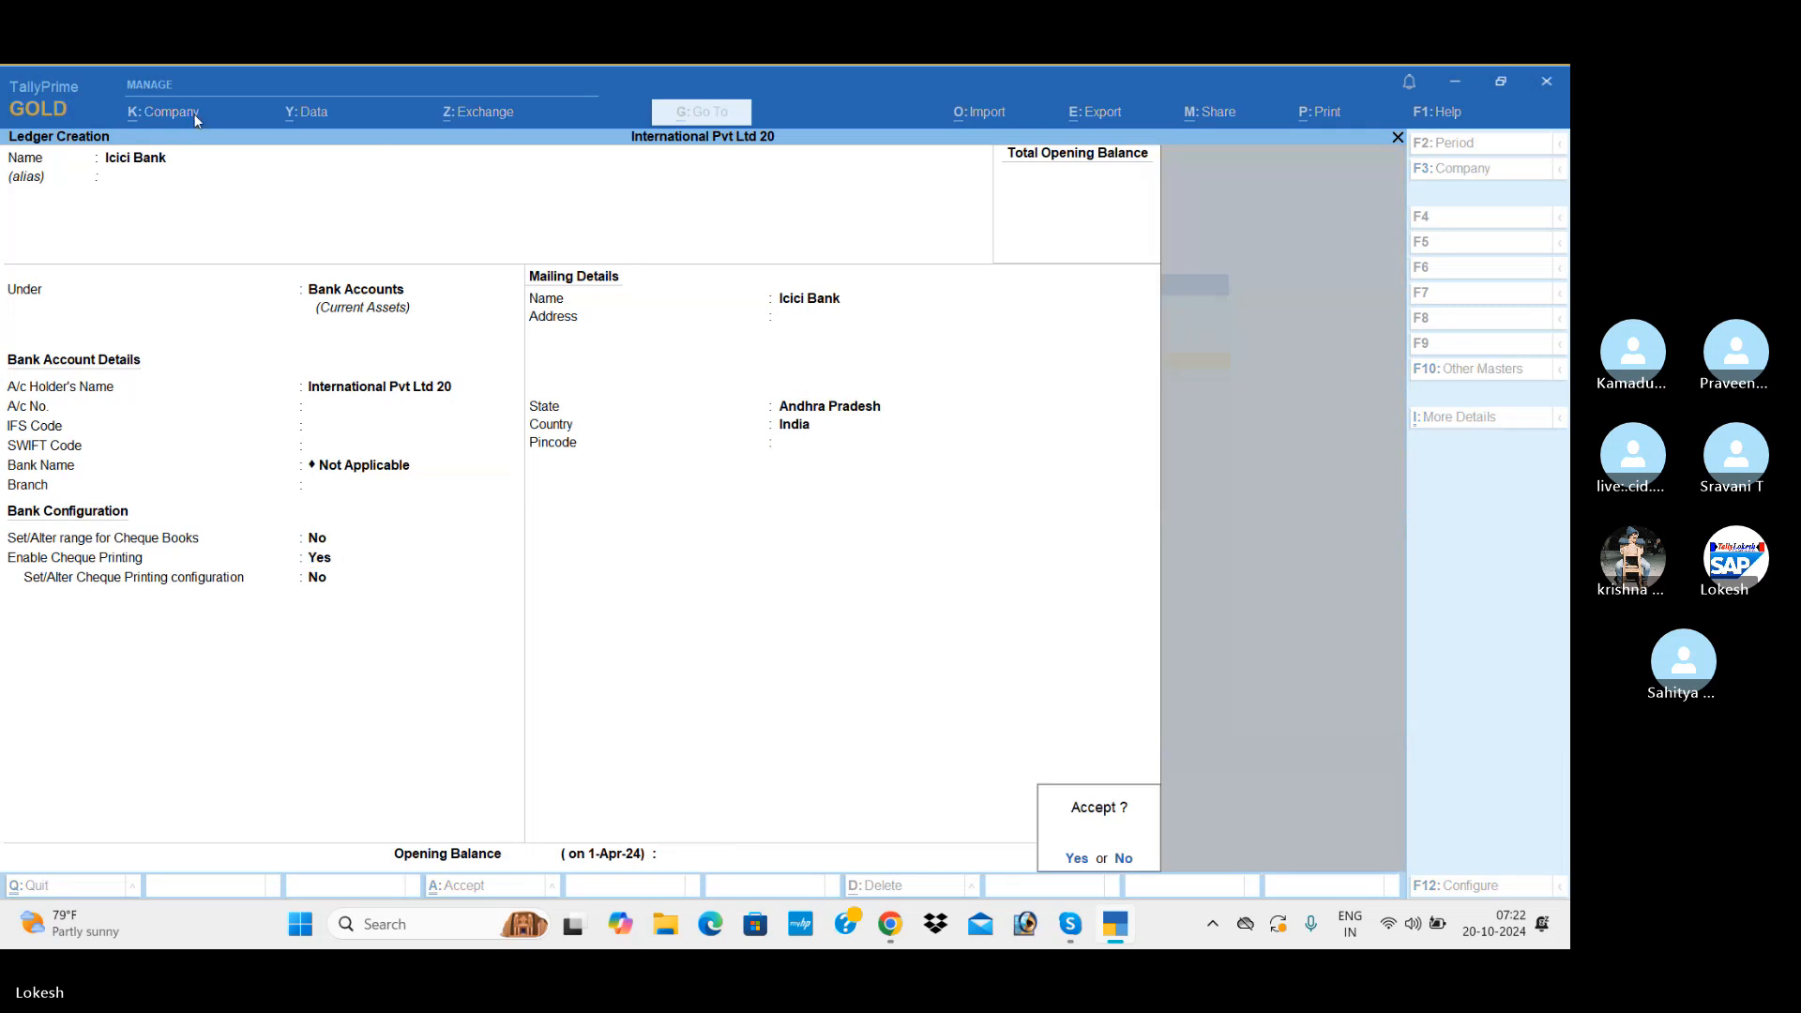
key("Return")
Step: Create a ledger named Purchase under Purchase Accounts with the ledger type Not Applicable
type("Pur")
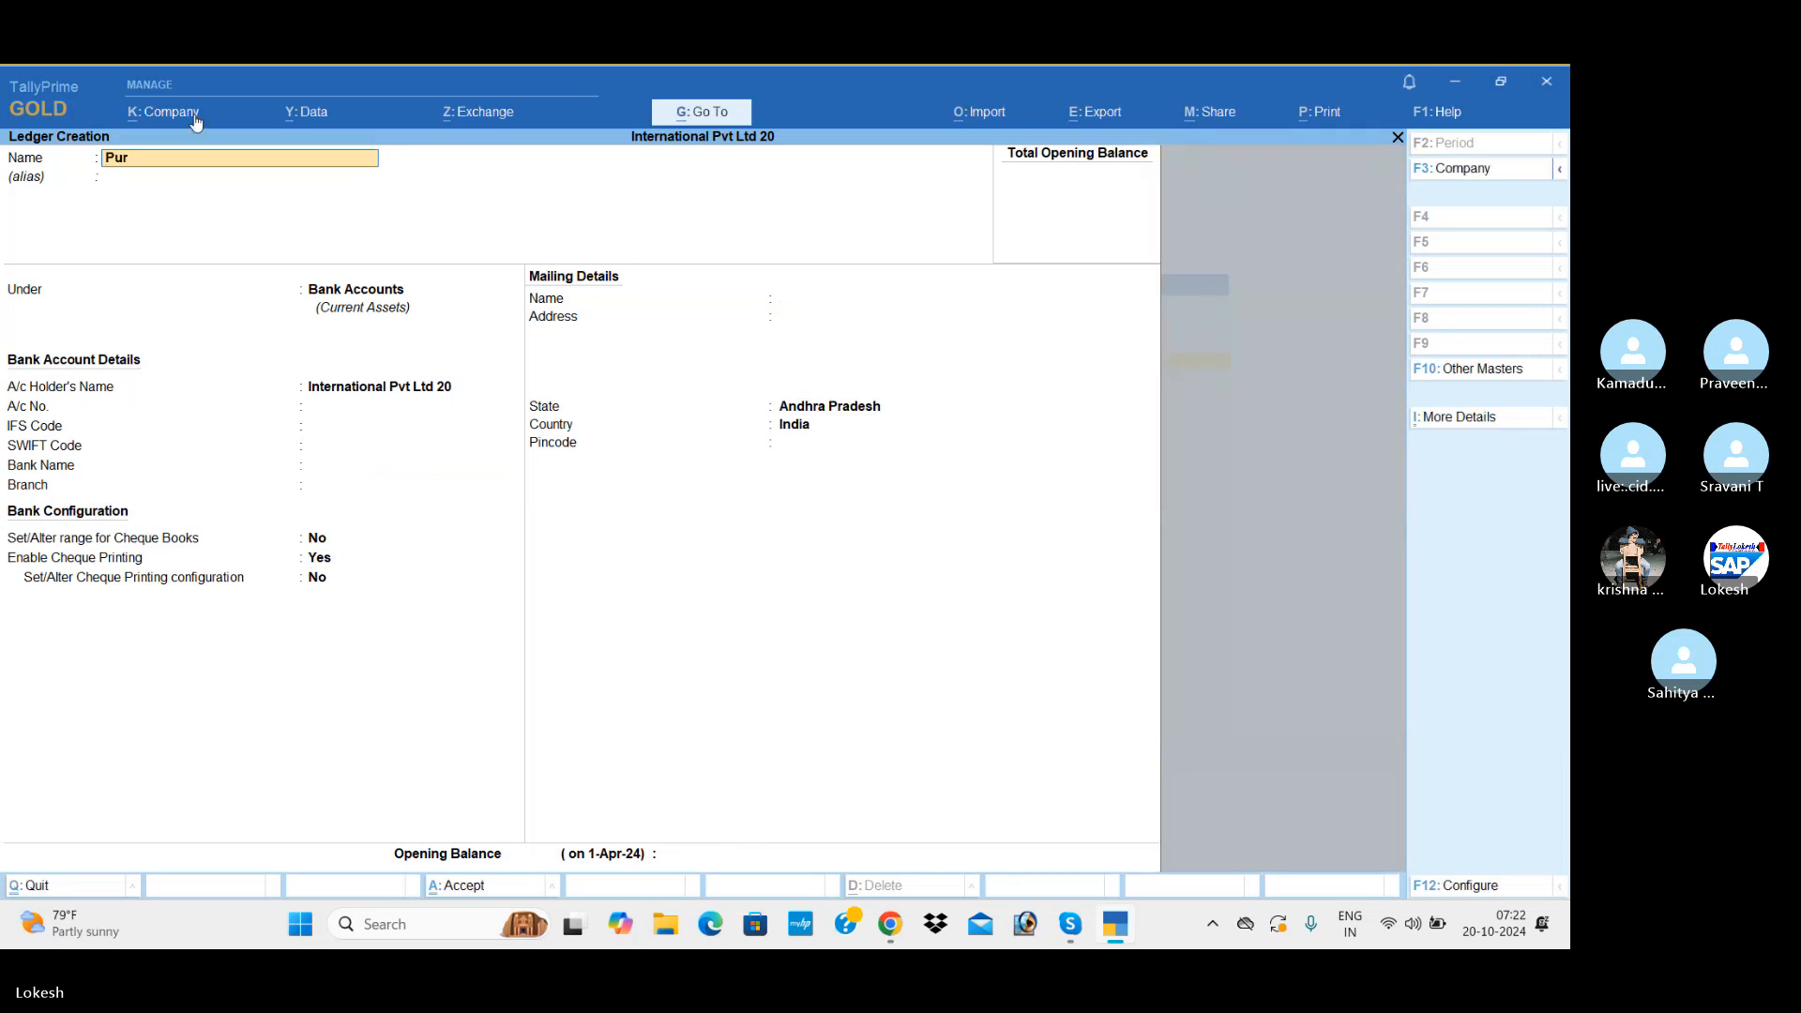
type("chase")
key("Return")
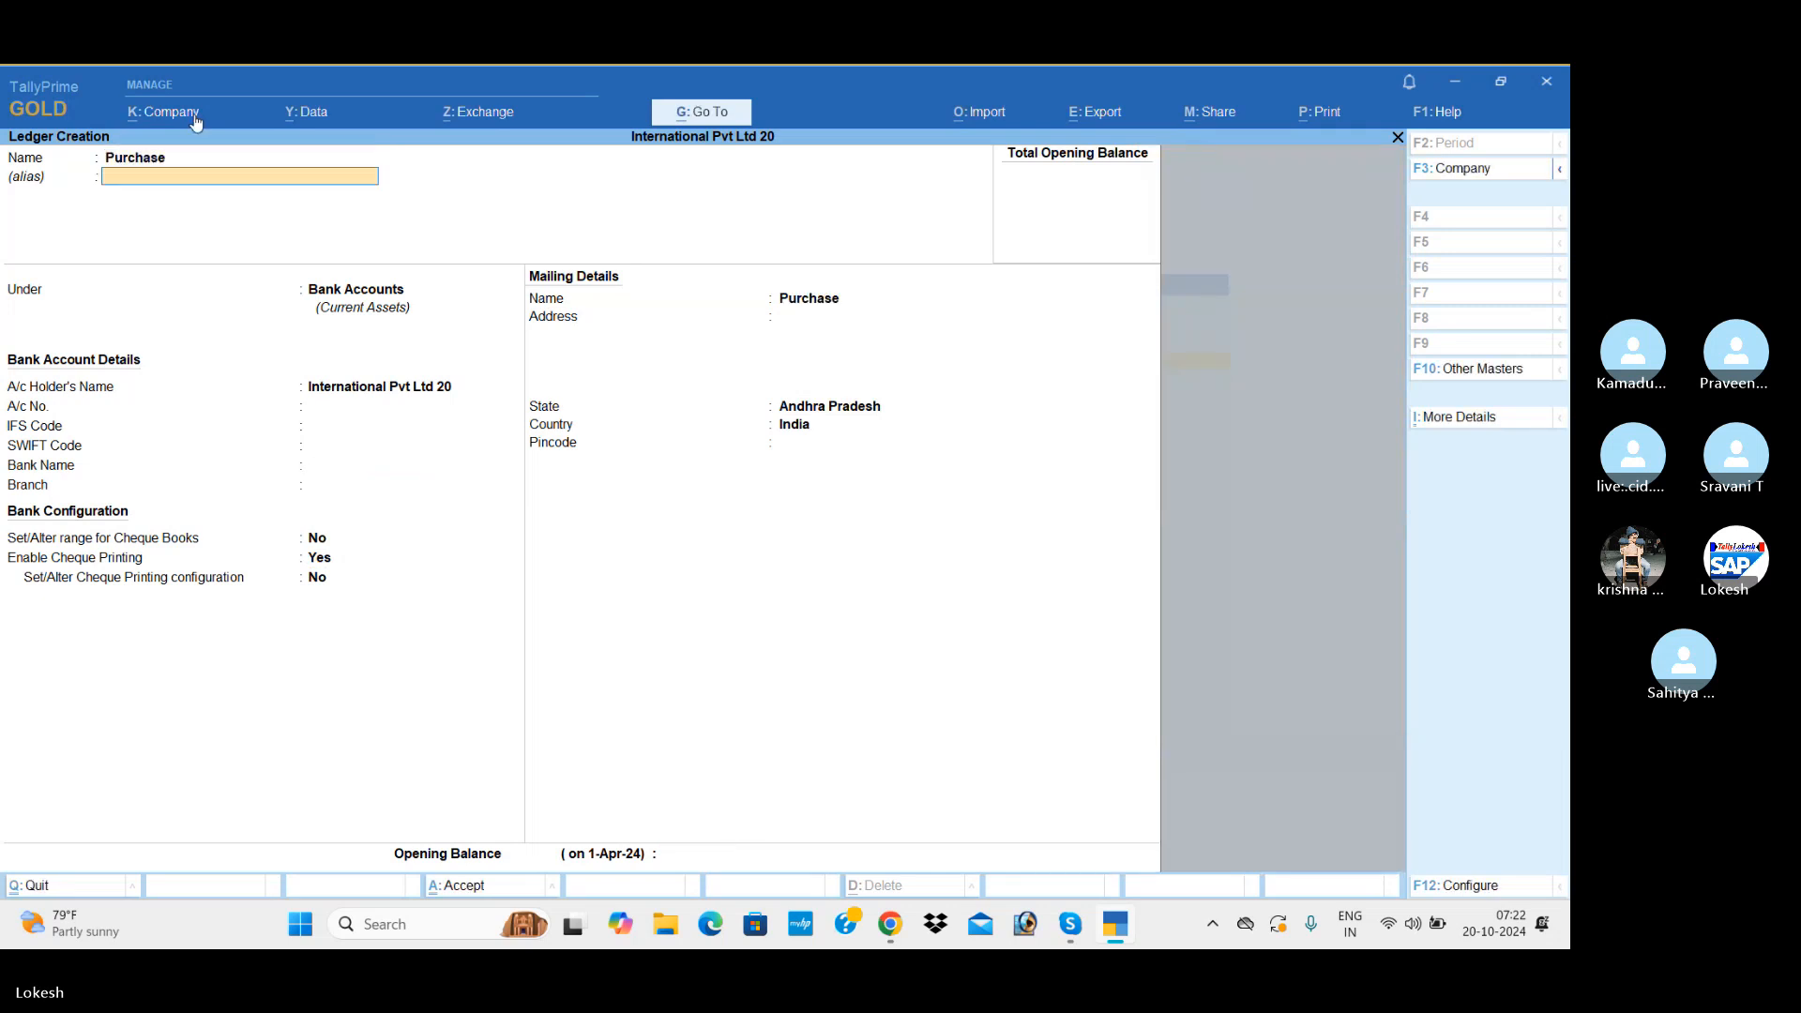
key("Return")
type("Pu")
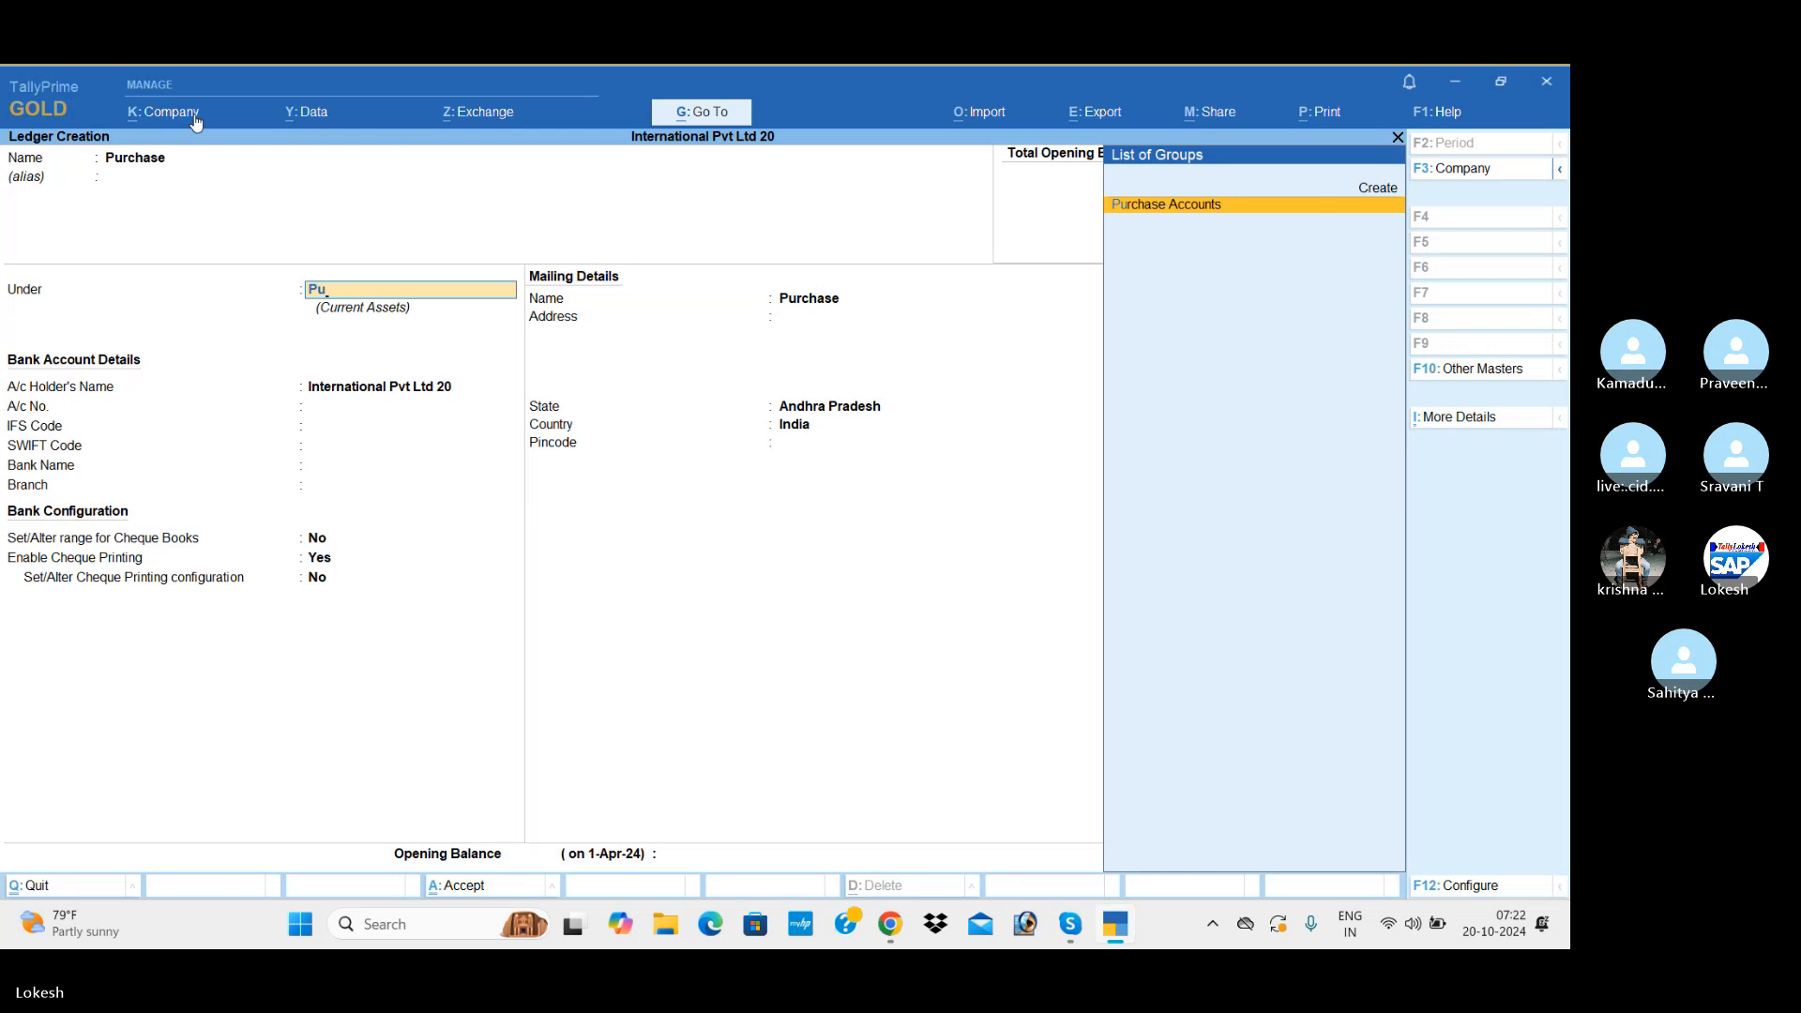
key("Return")
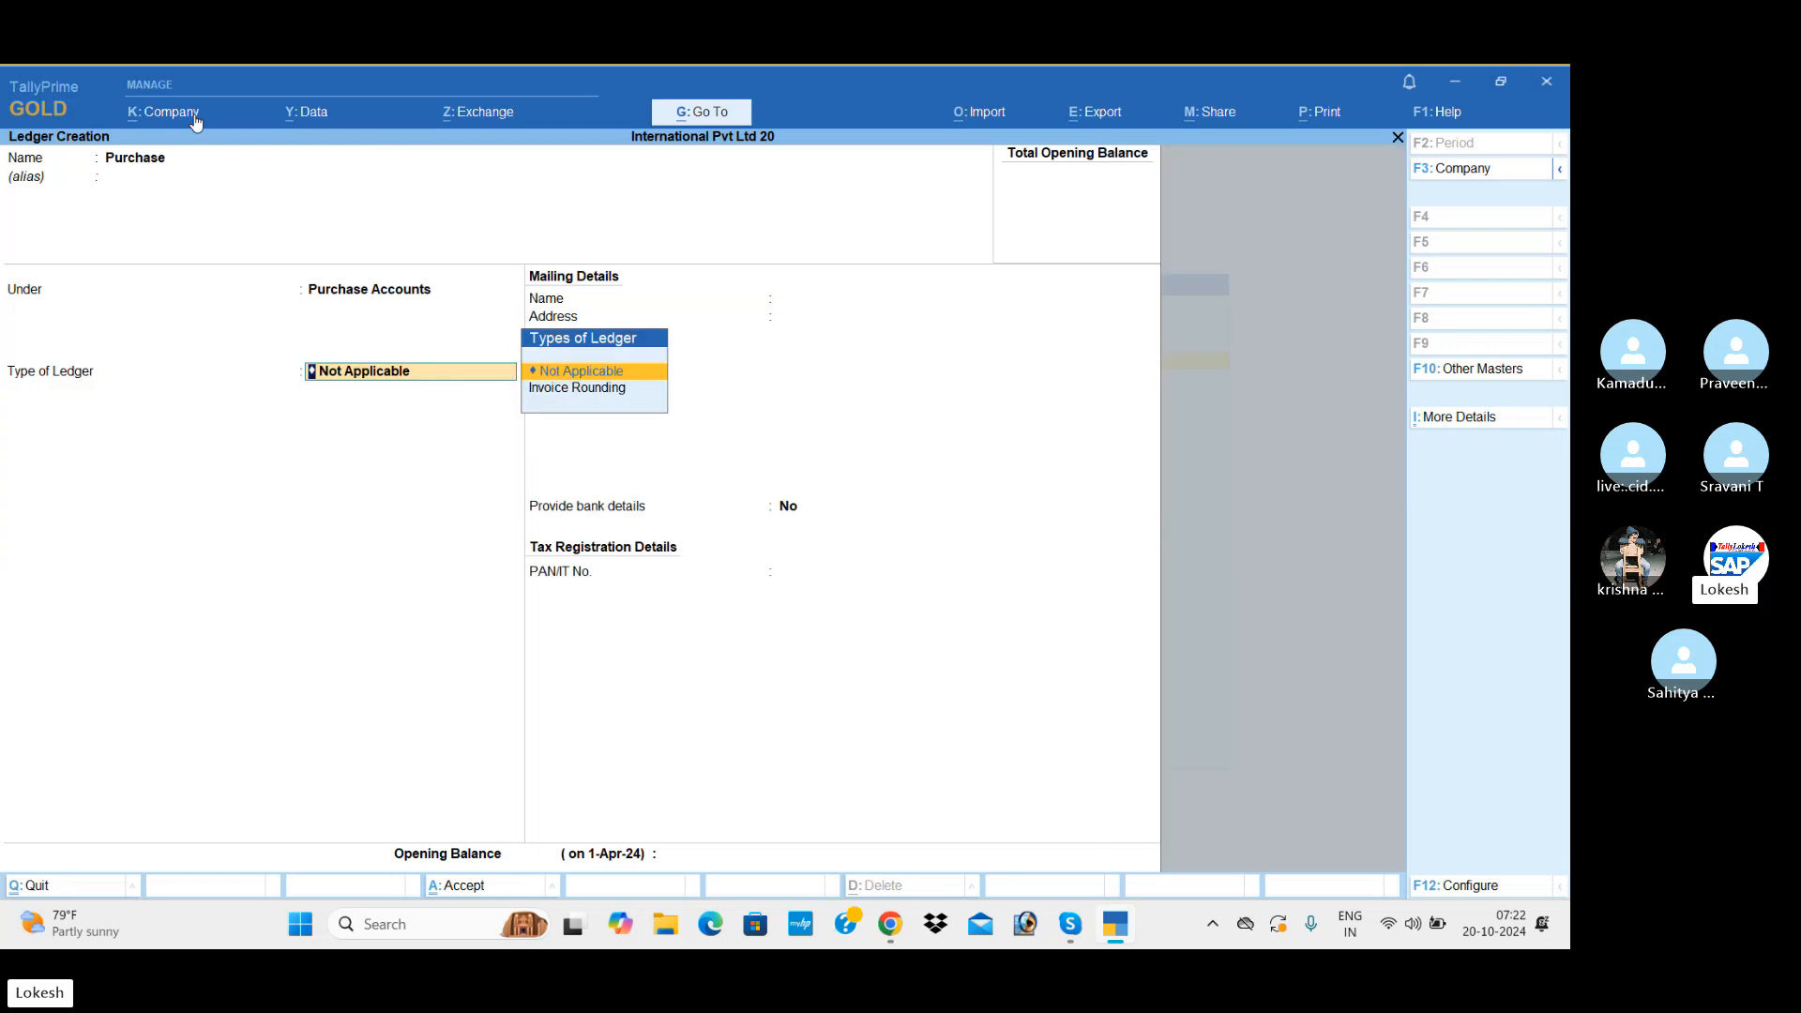
key("Return")
key("Return")
key("Return")
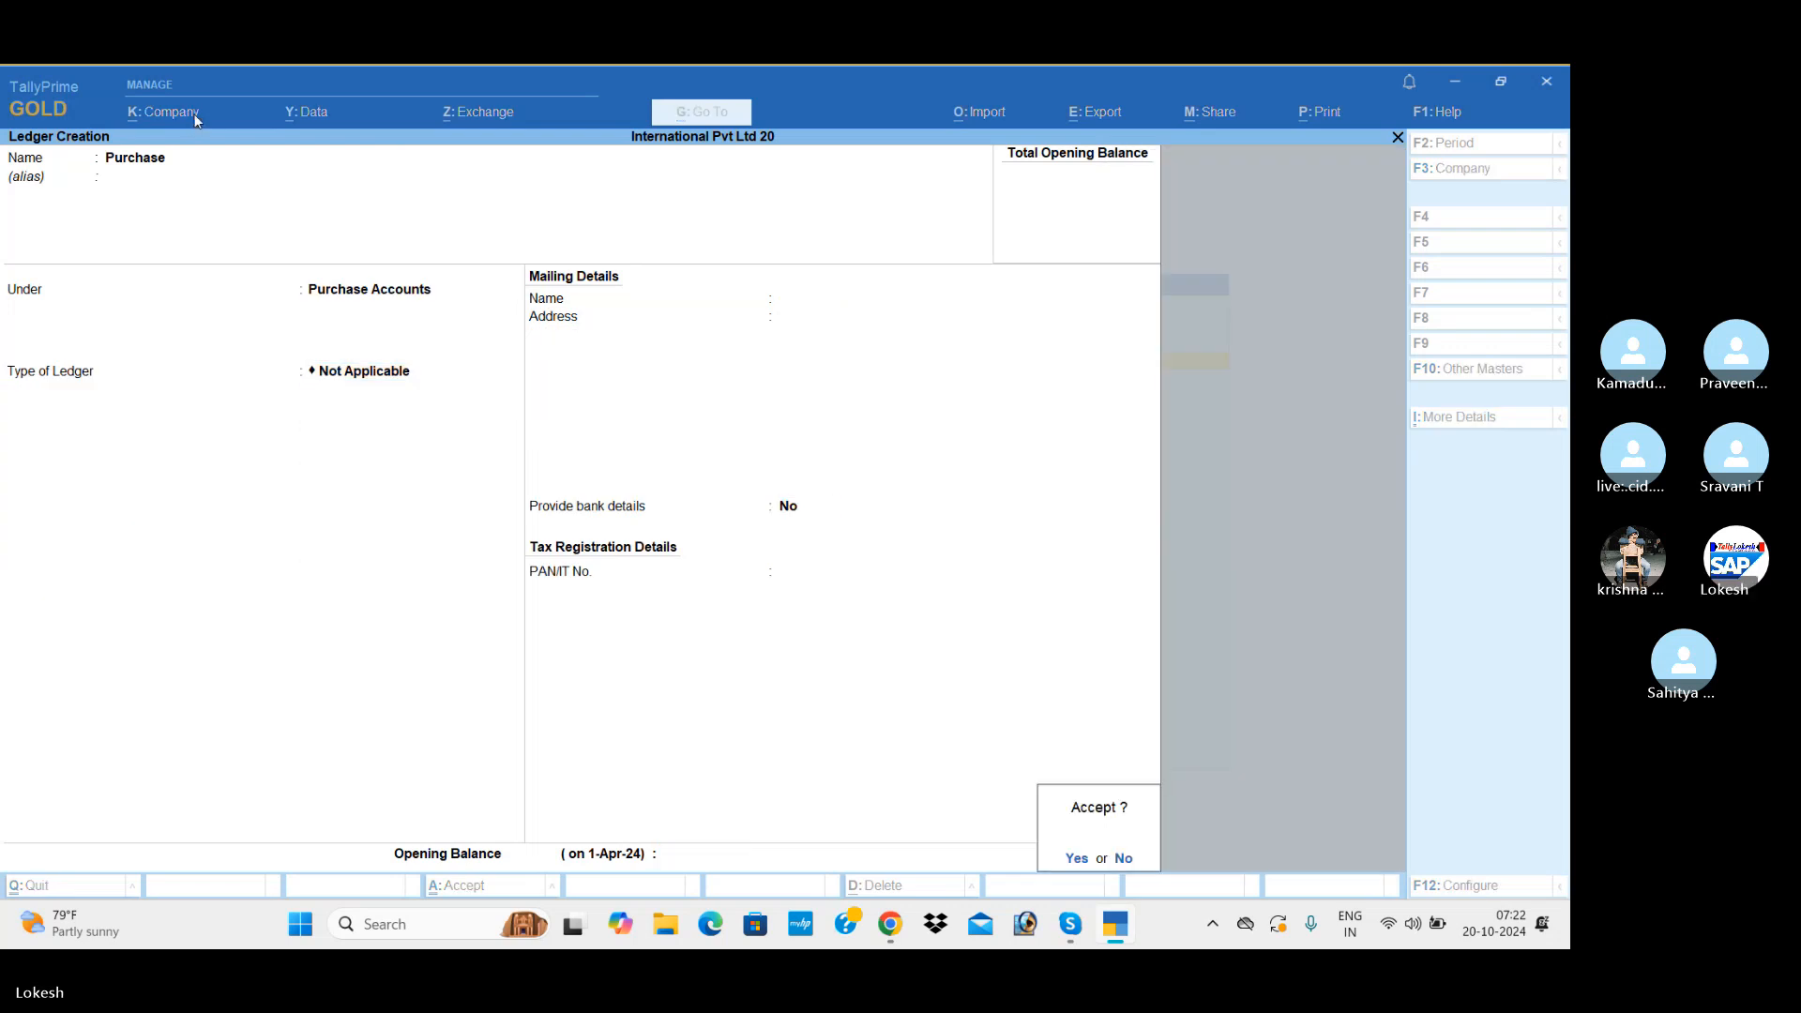
key("Return")
Step: Name the next ledger Austrlian Computer Needs and group it under Sundry Creditors
type("Aus")
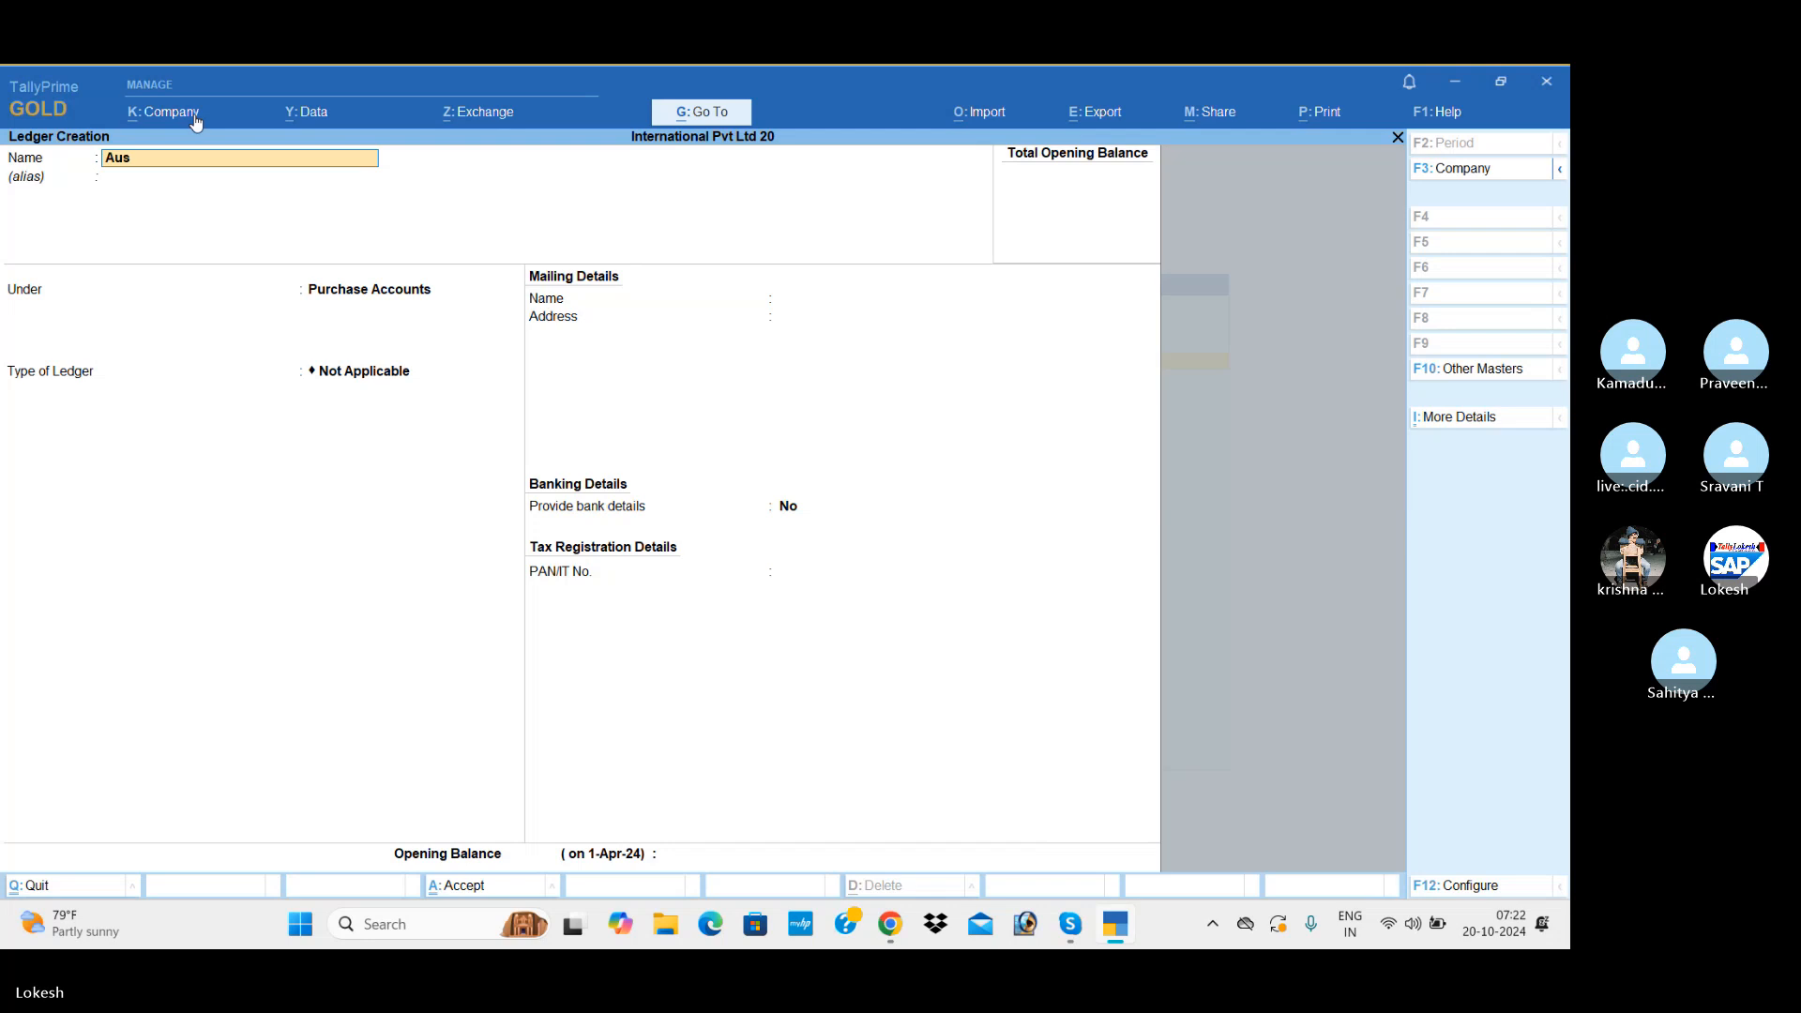
type("trlican")
key("BackSpace")
key("BackSpace")
key("BackSpace")
type("an Computer Needs")
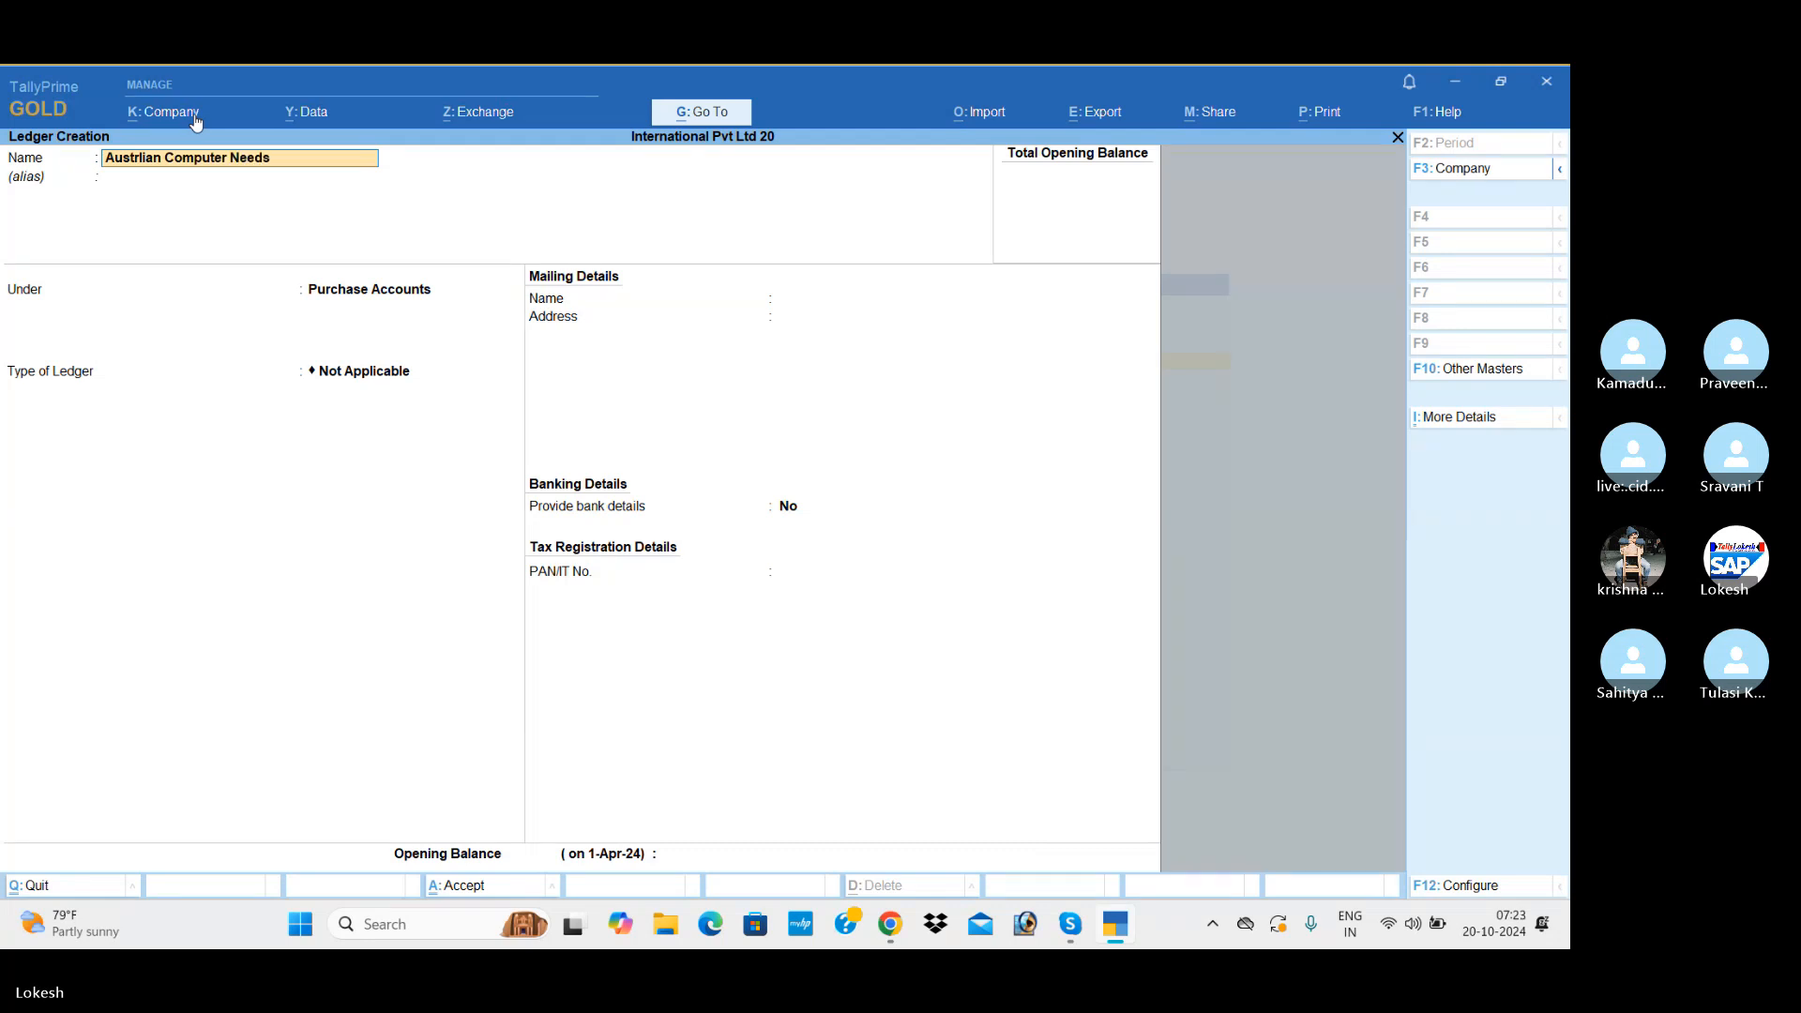
key("Return")
type("Sun")
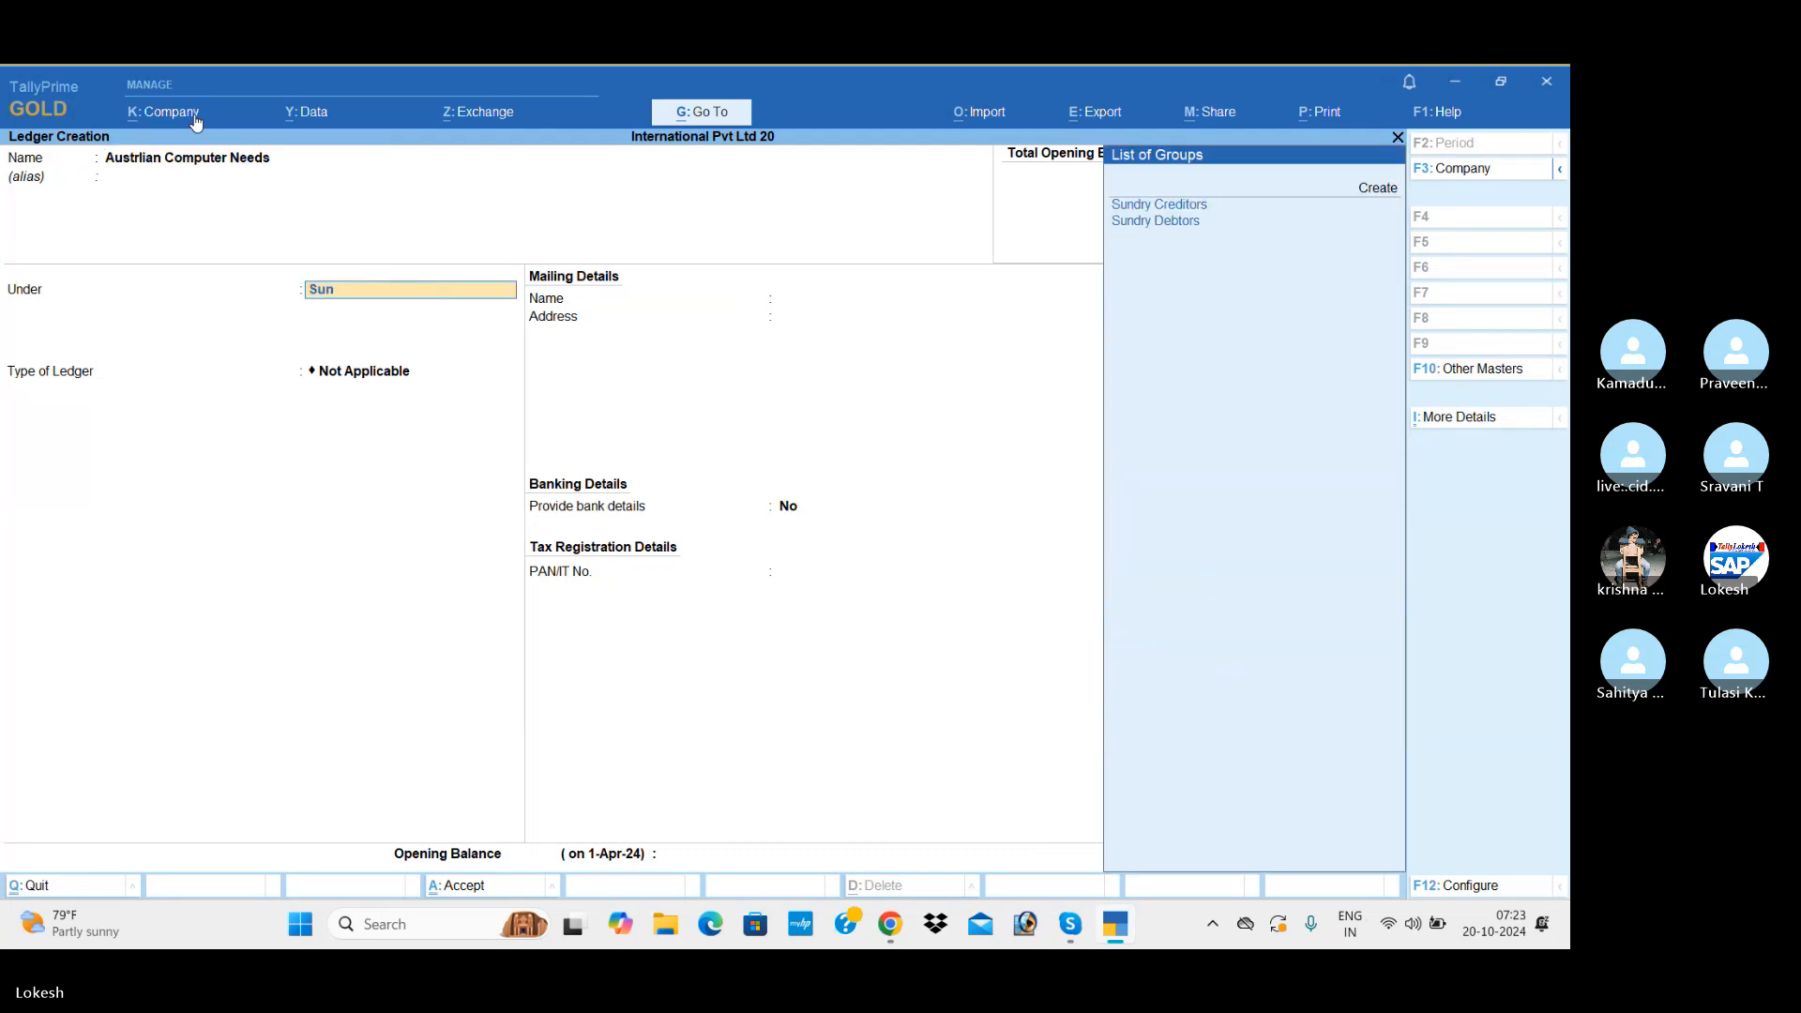
key("Return")
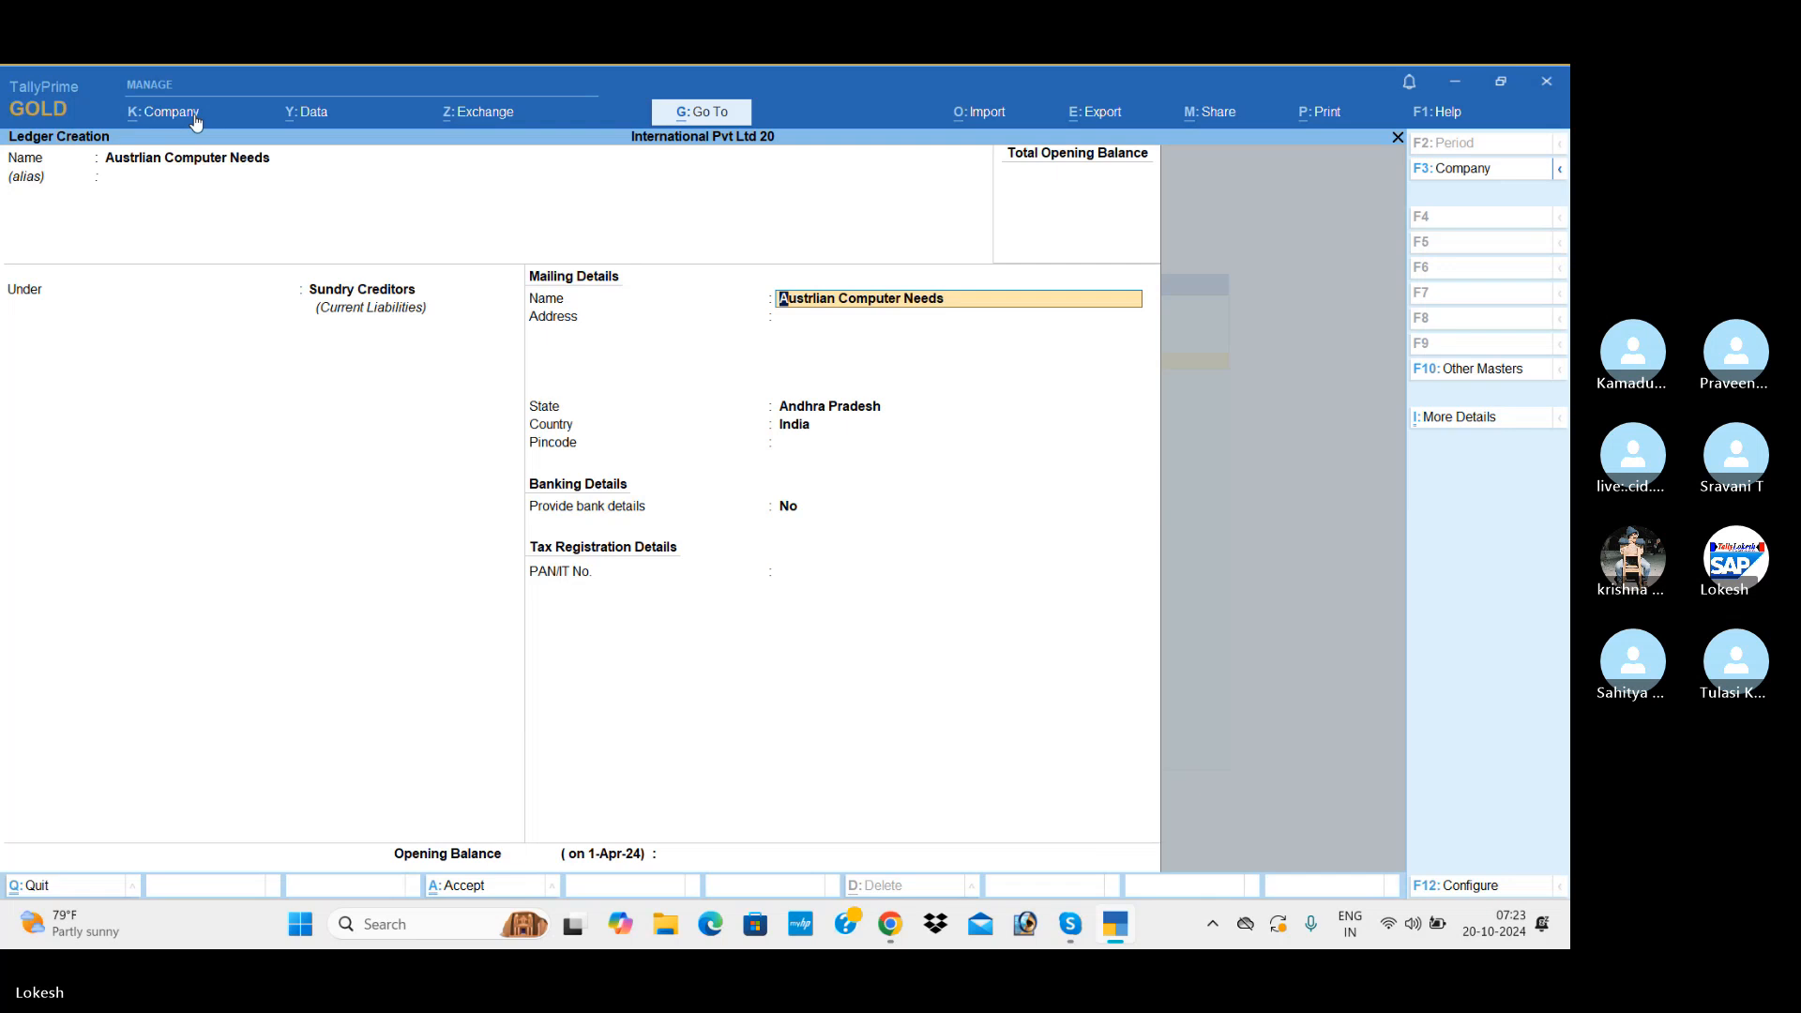
Step: Keep Andhra Pradesh, India and no bank details for the Austrlian Computer Needs ledger, leave its other fields blank, and save it
key("Return")
key("Return")
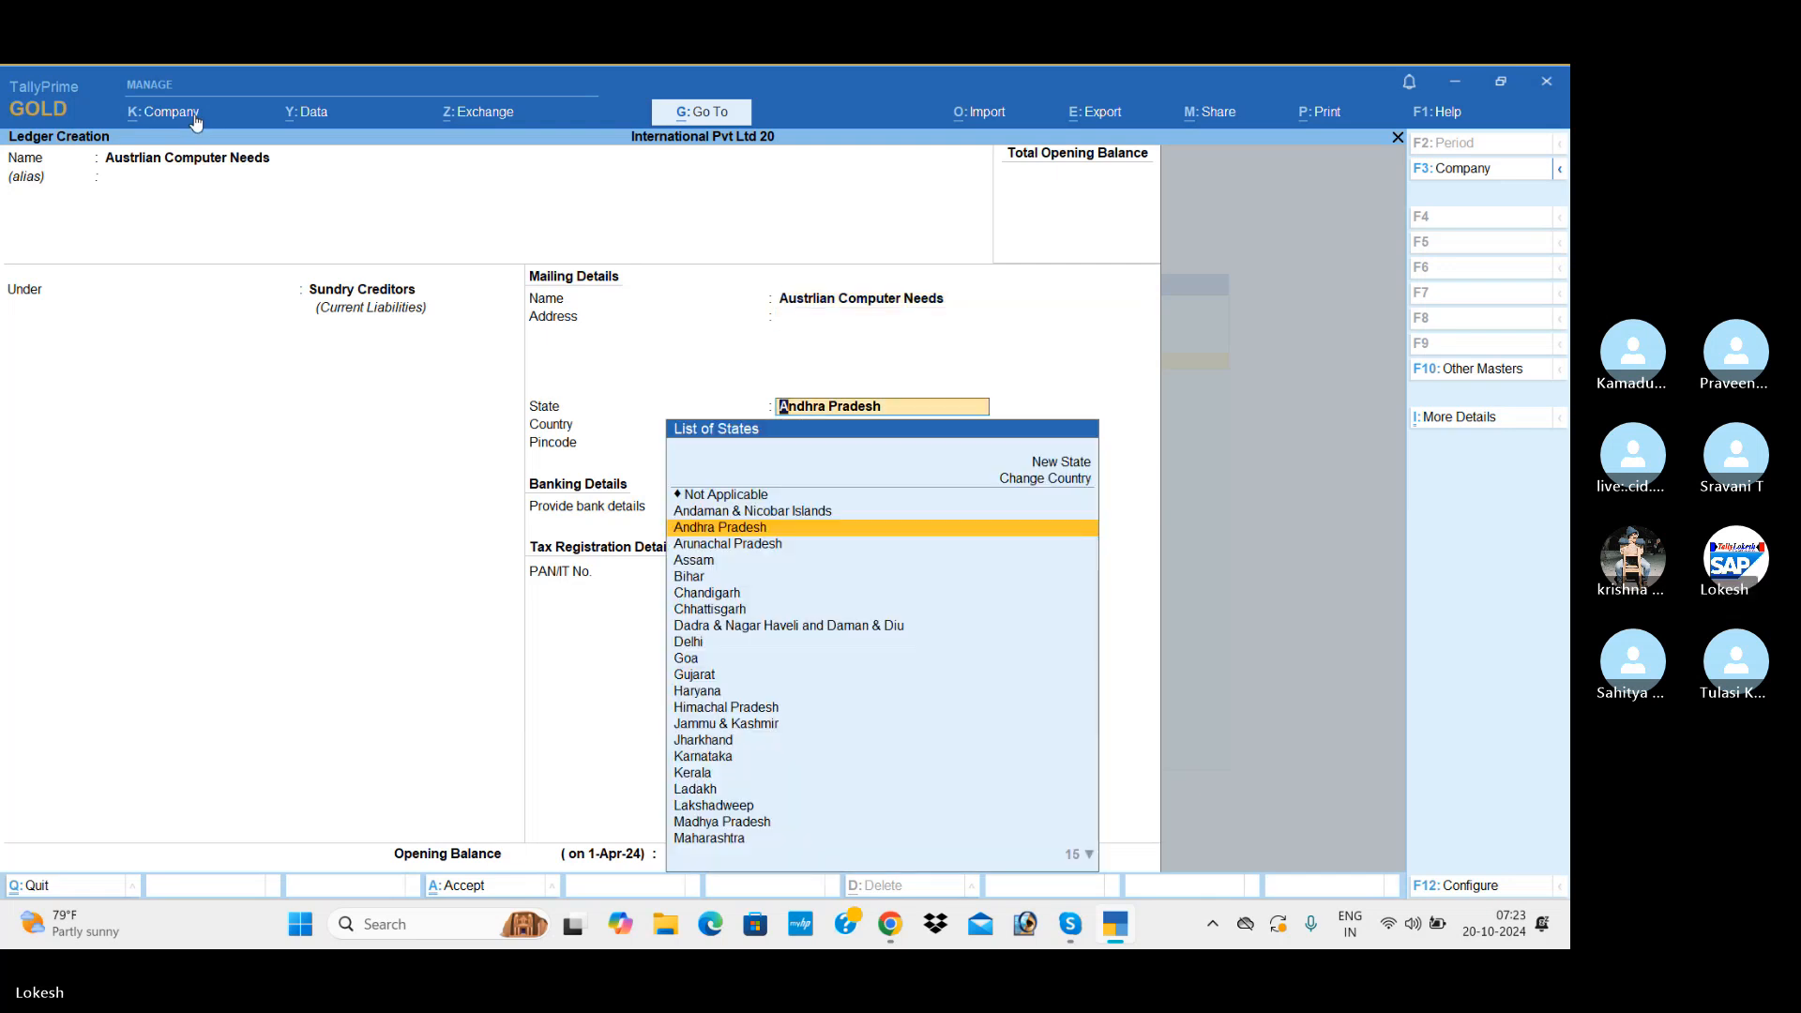
key("Return")
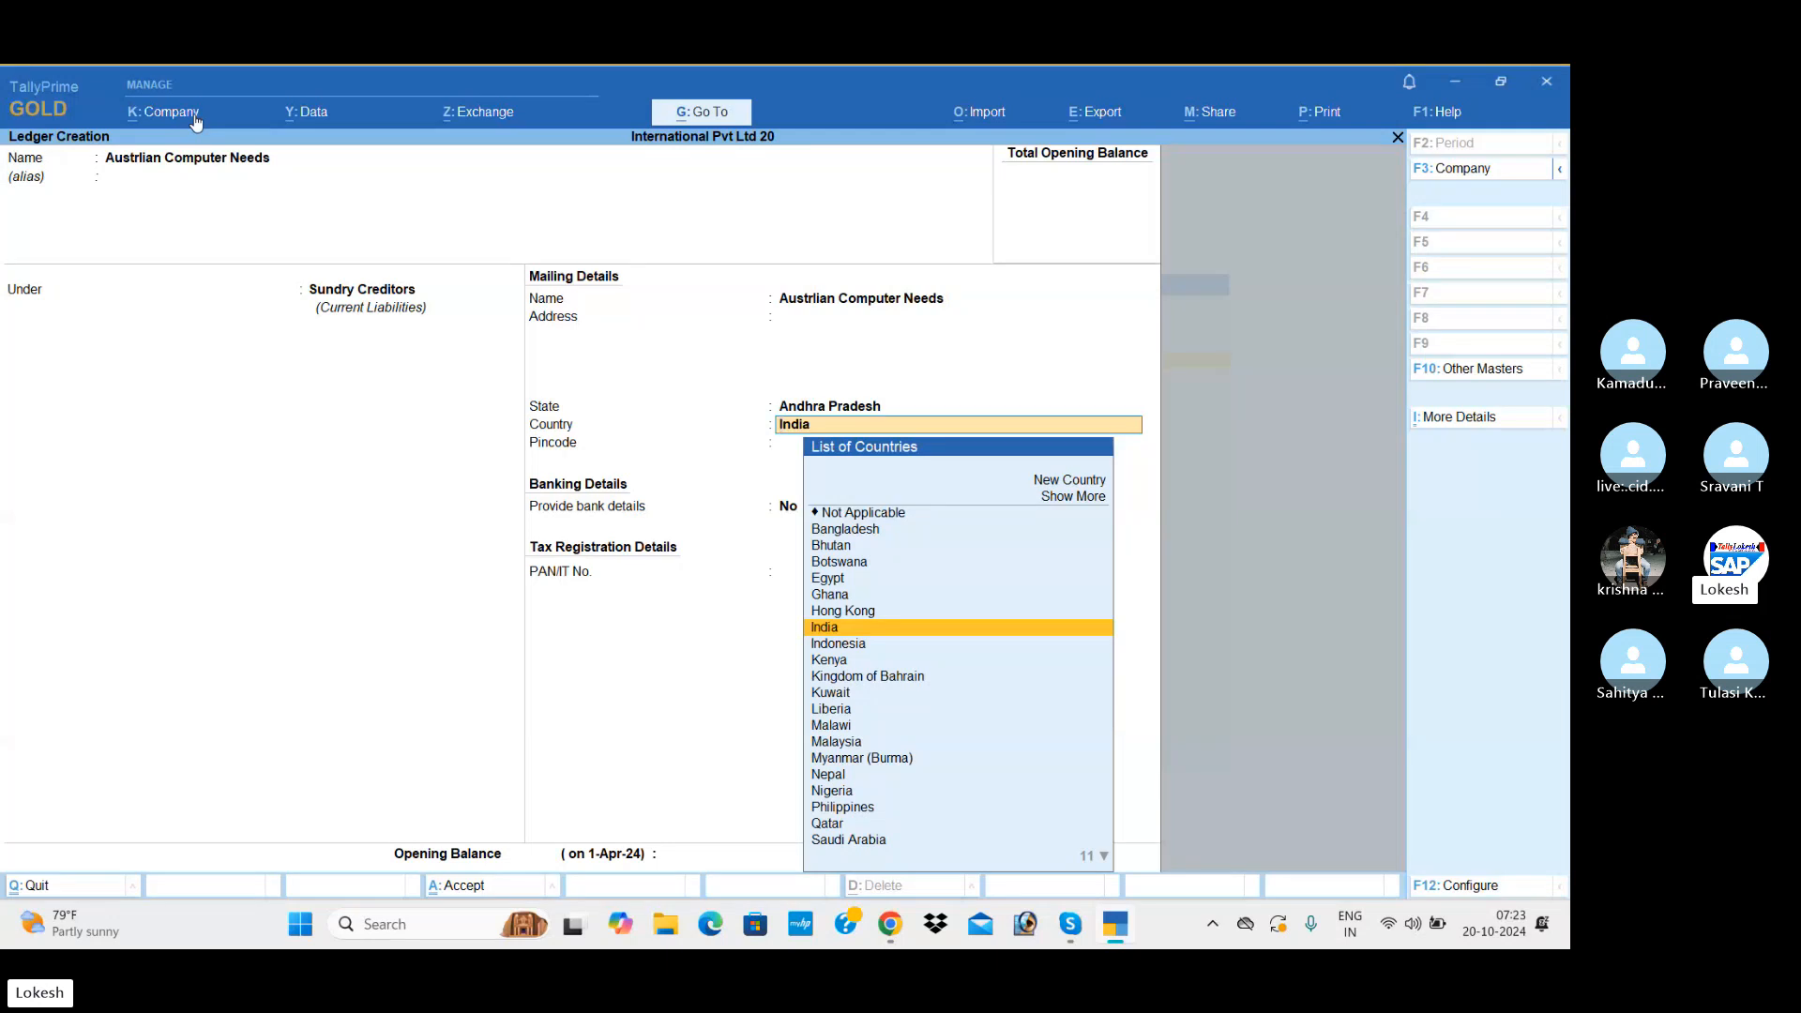
key("Return")
key("Return")
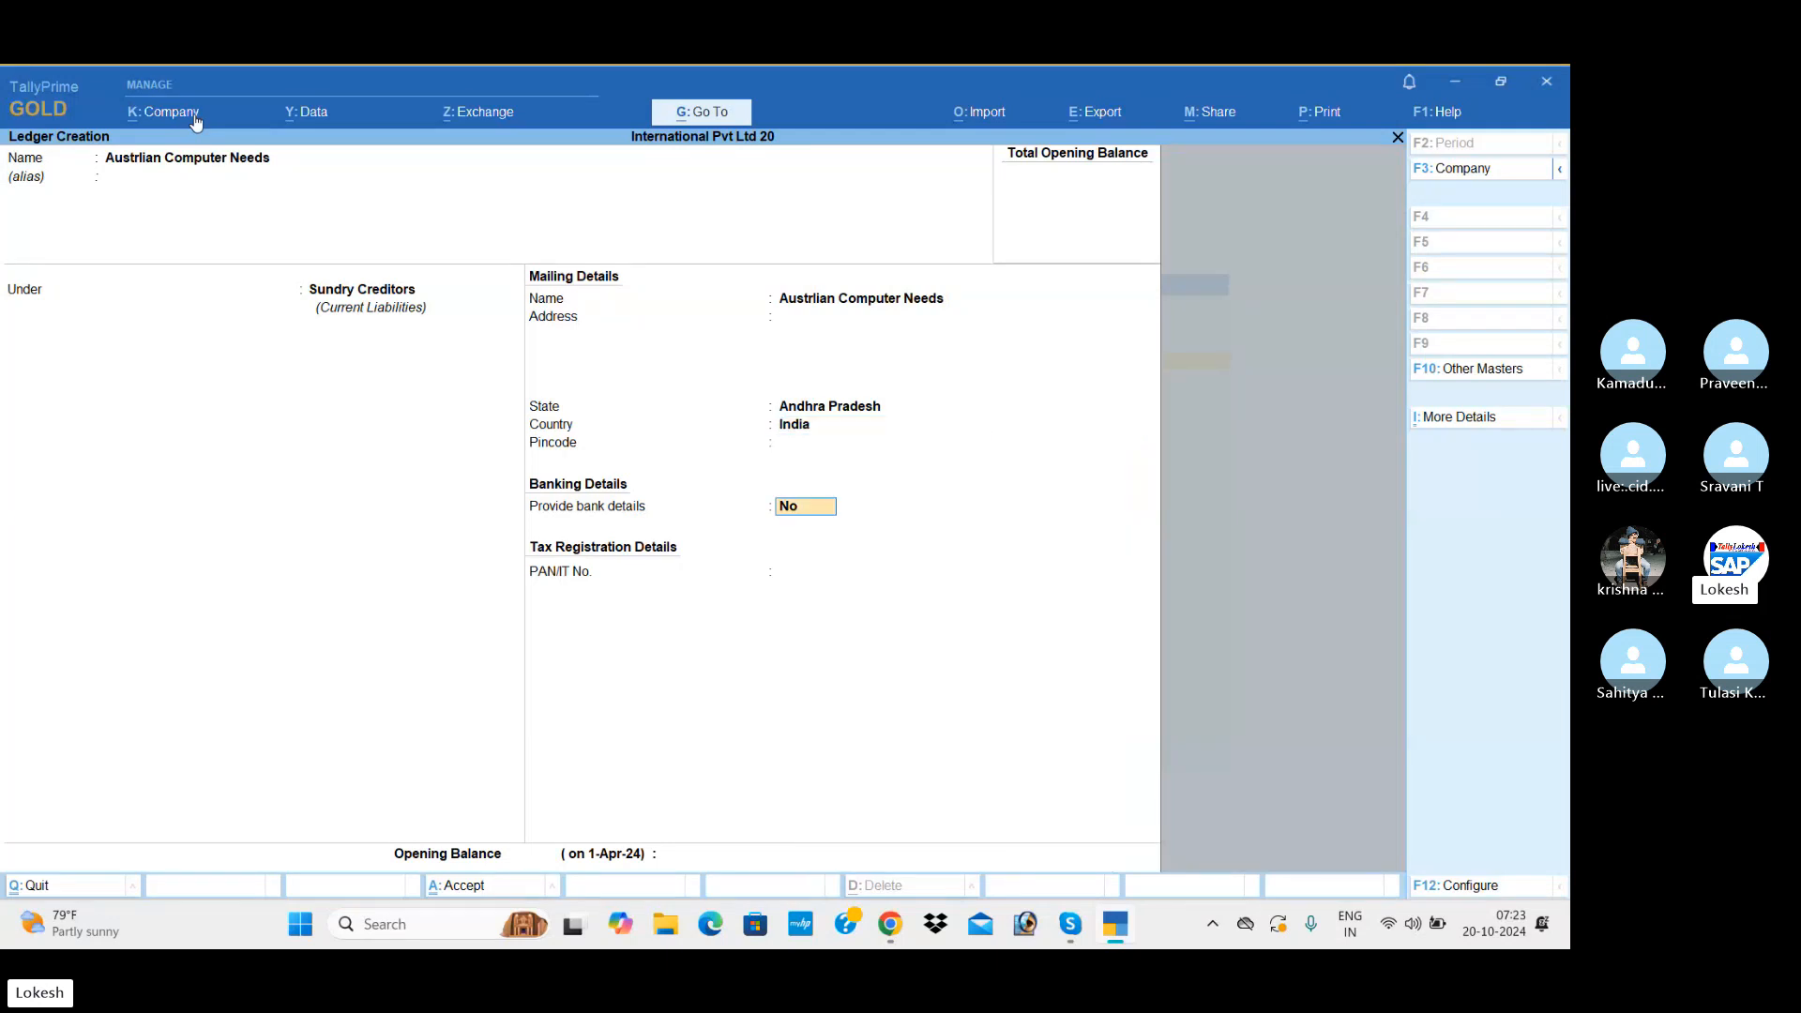
key("Return")
key("Return")
Step: Create a ledger named Sales under Sales Accounts with the ledger type Not Applicable
key("Return")
key("Return")
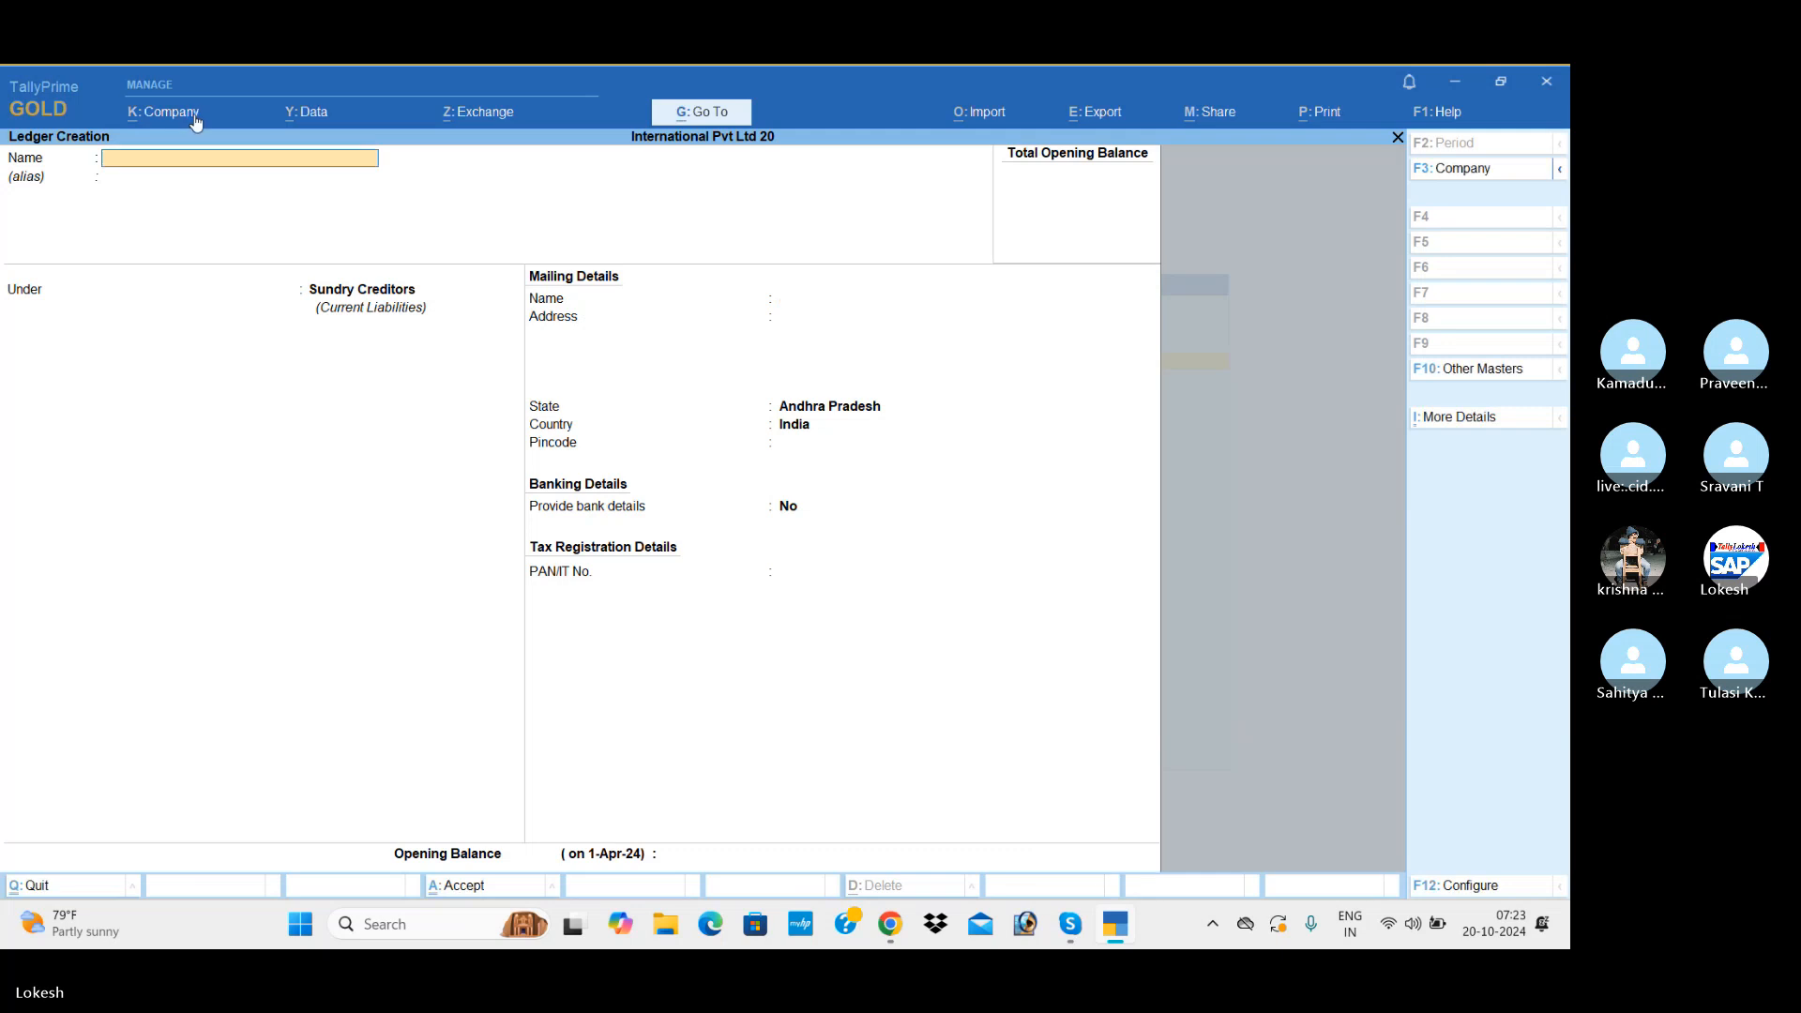
type("Sales")
key("Return")
key("Return")
type("sa")
key("Return")
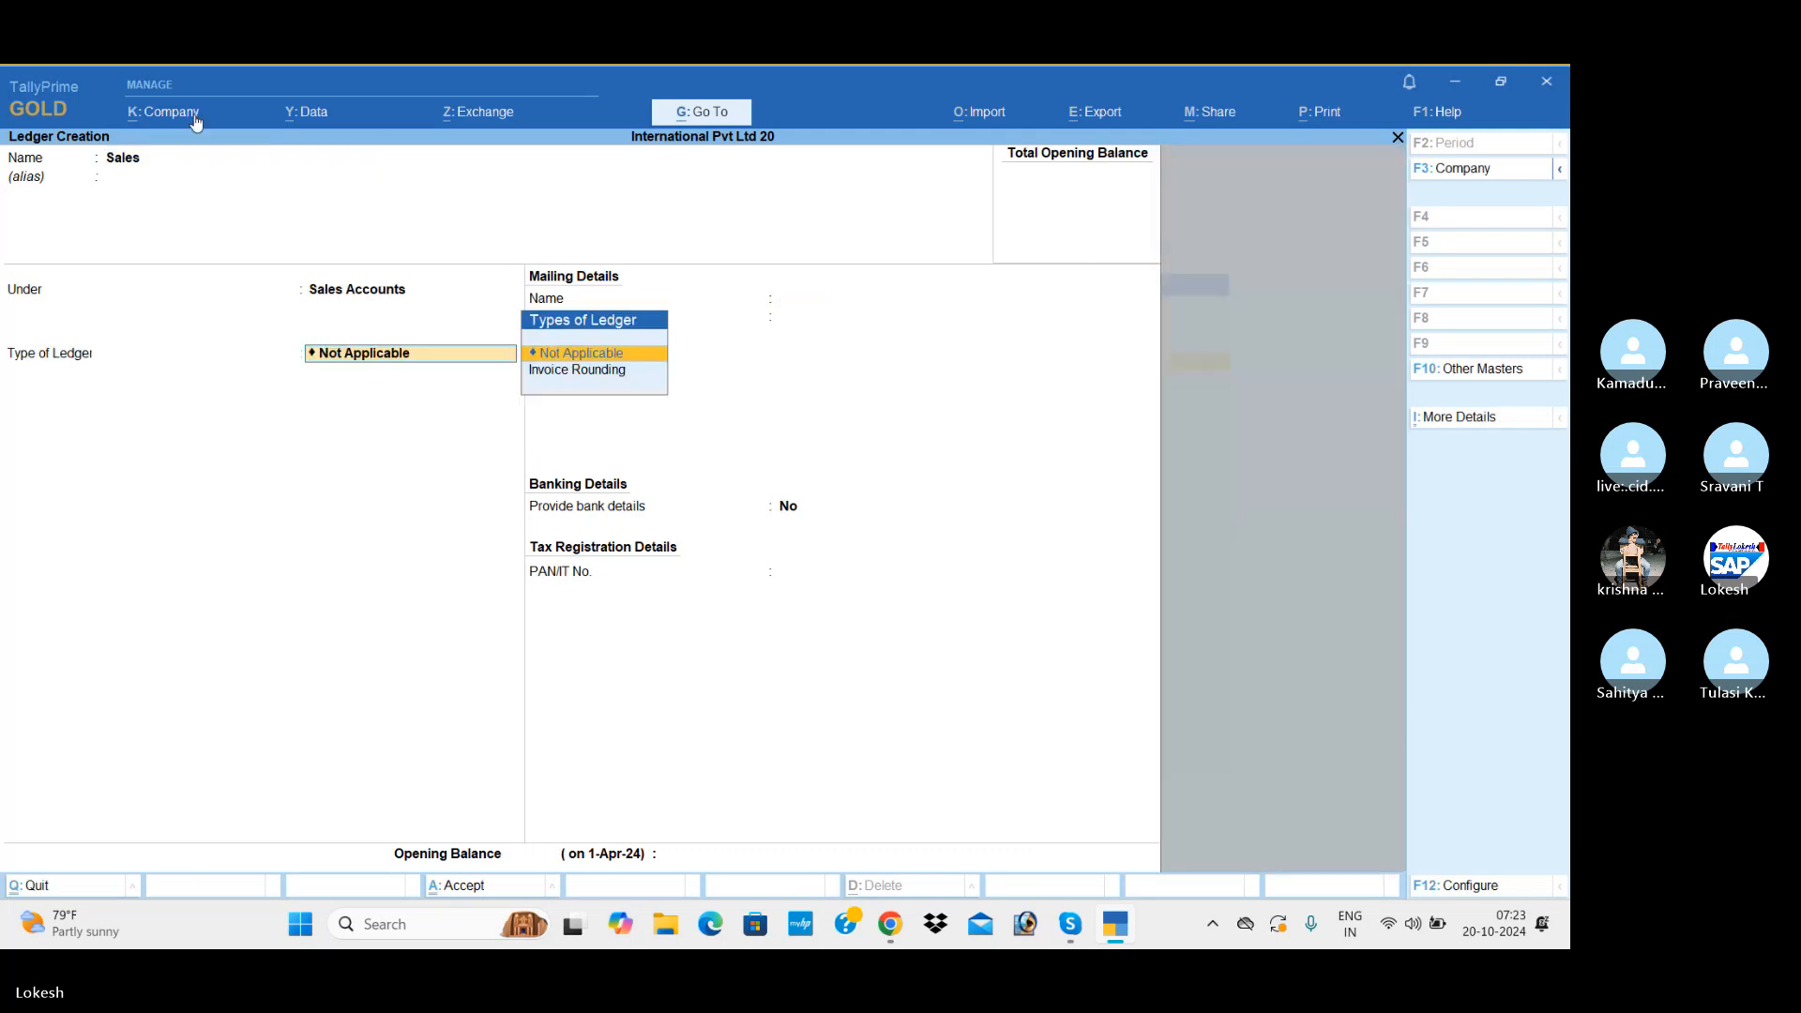
key("Return")
key("Return")
key("Return")
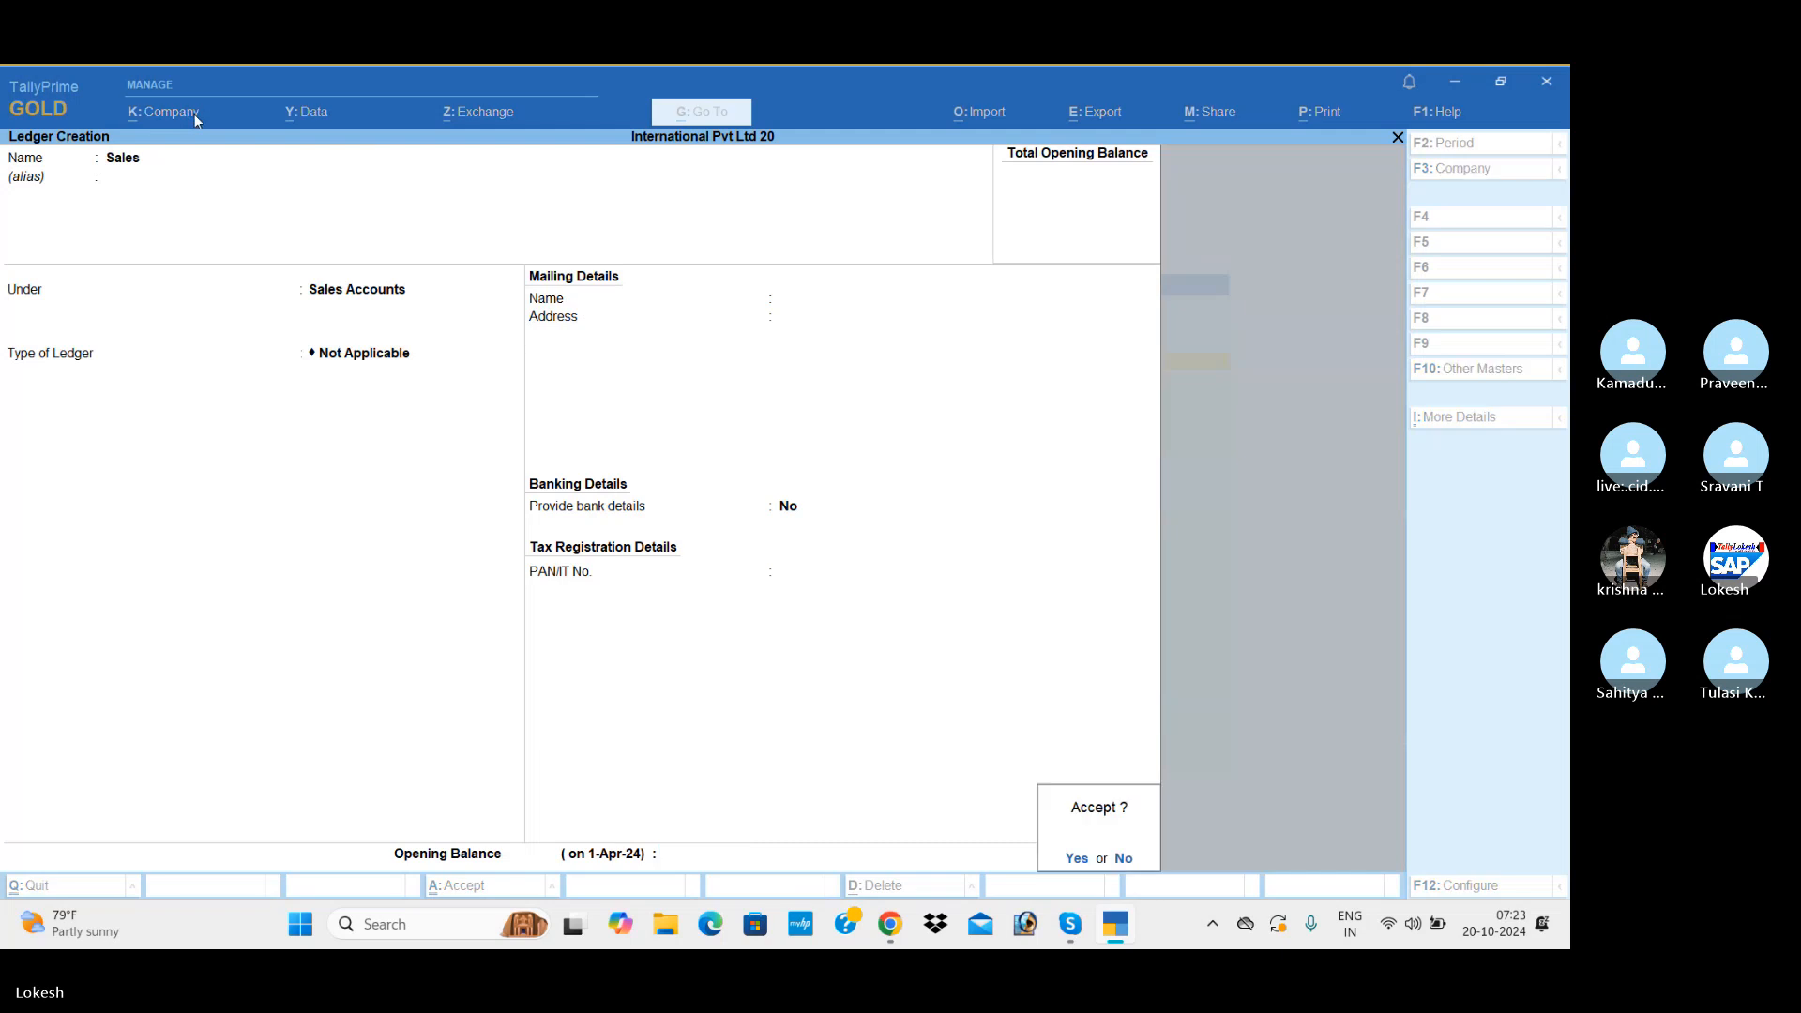
key("Return")
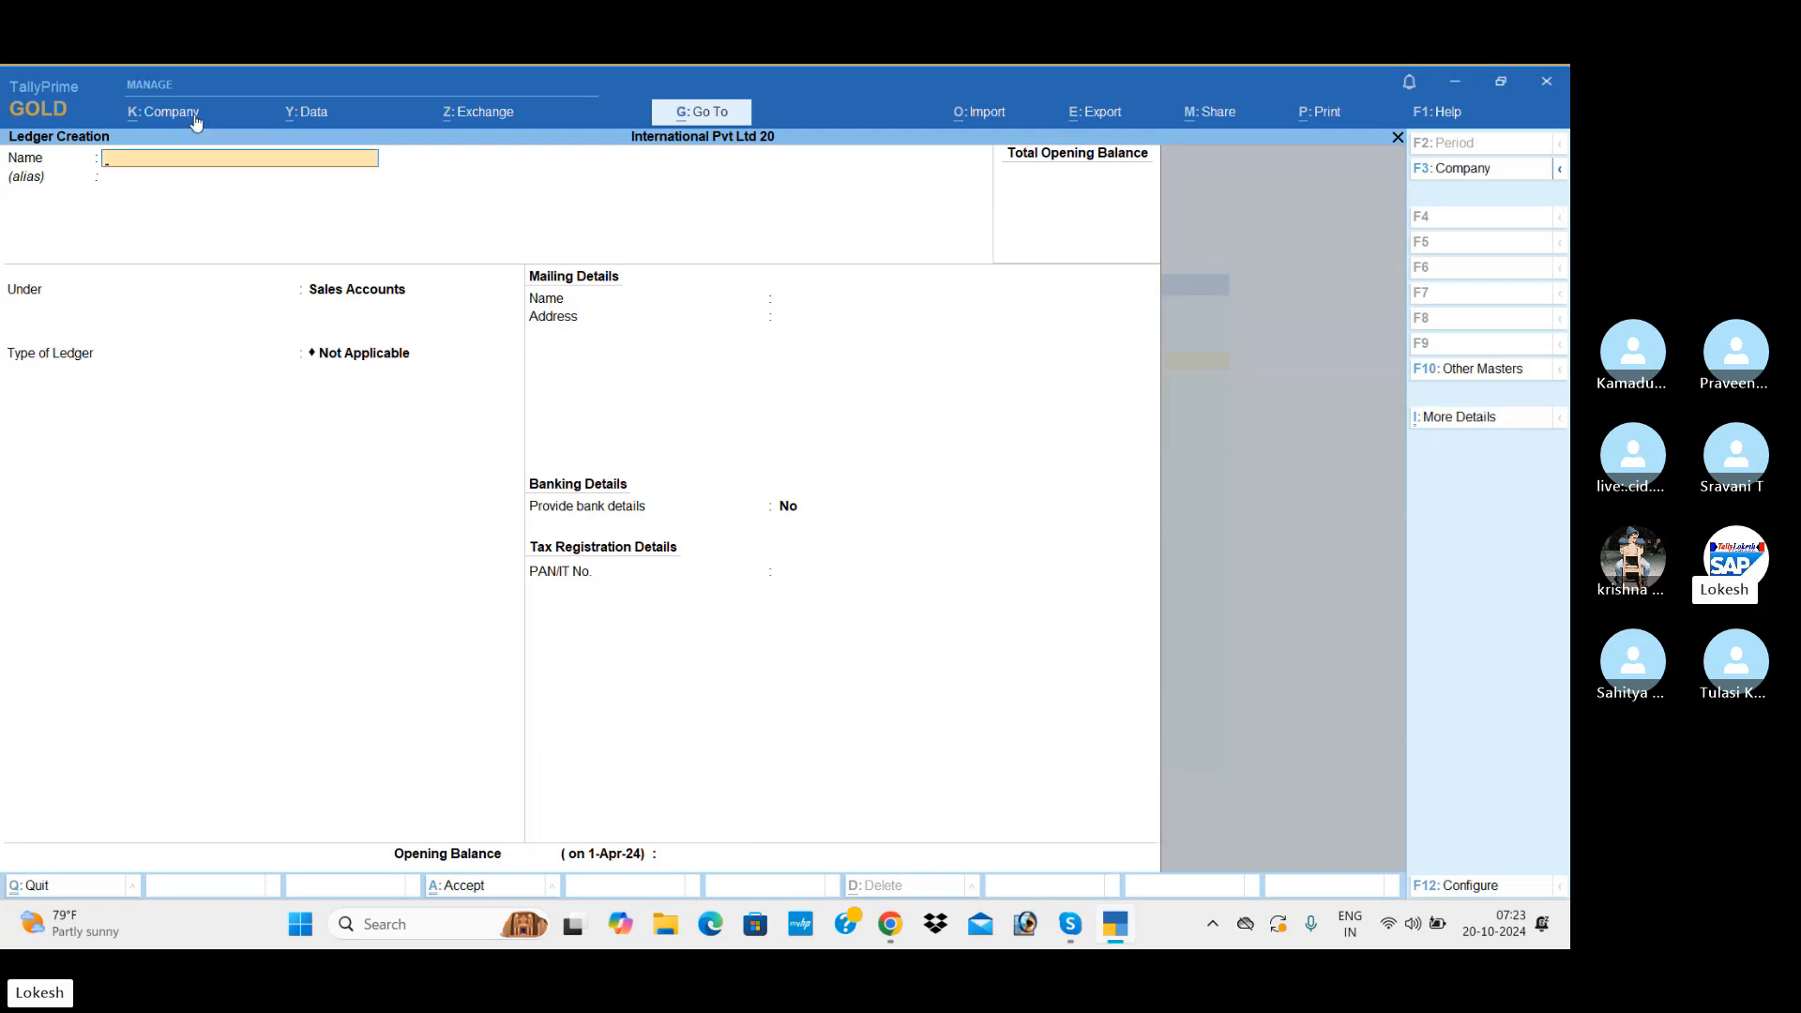
Step: Name the next ledger Kuwait Computer World and group it under Sundry Debtors
type("Kuwai")
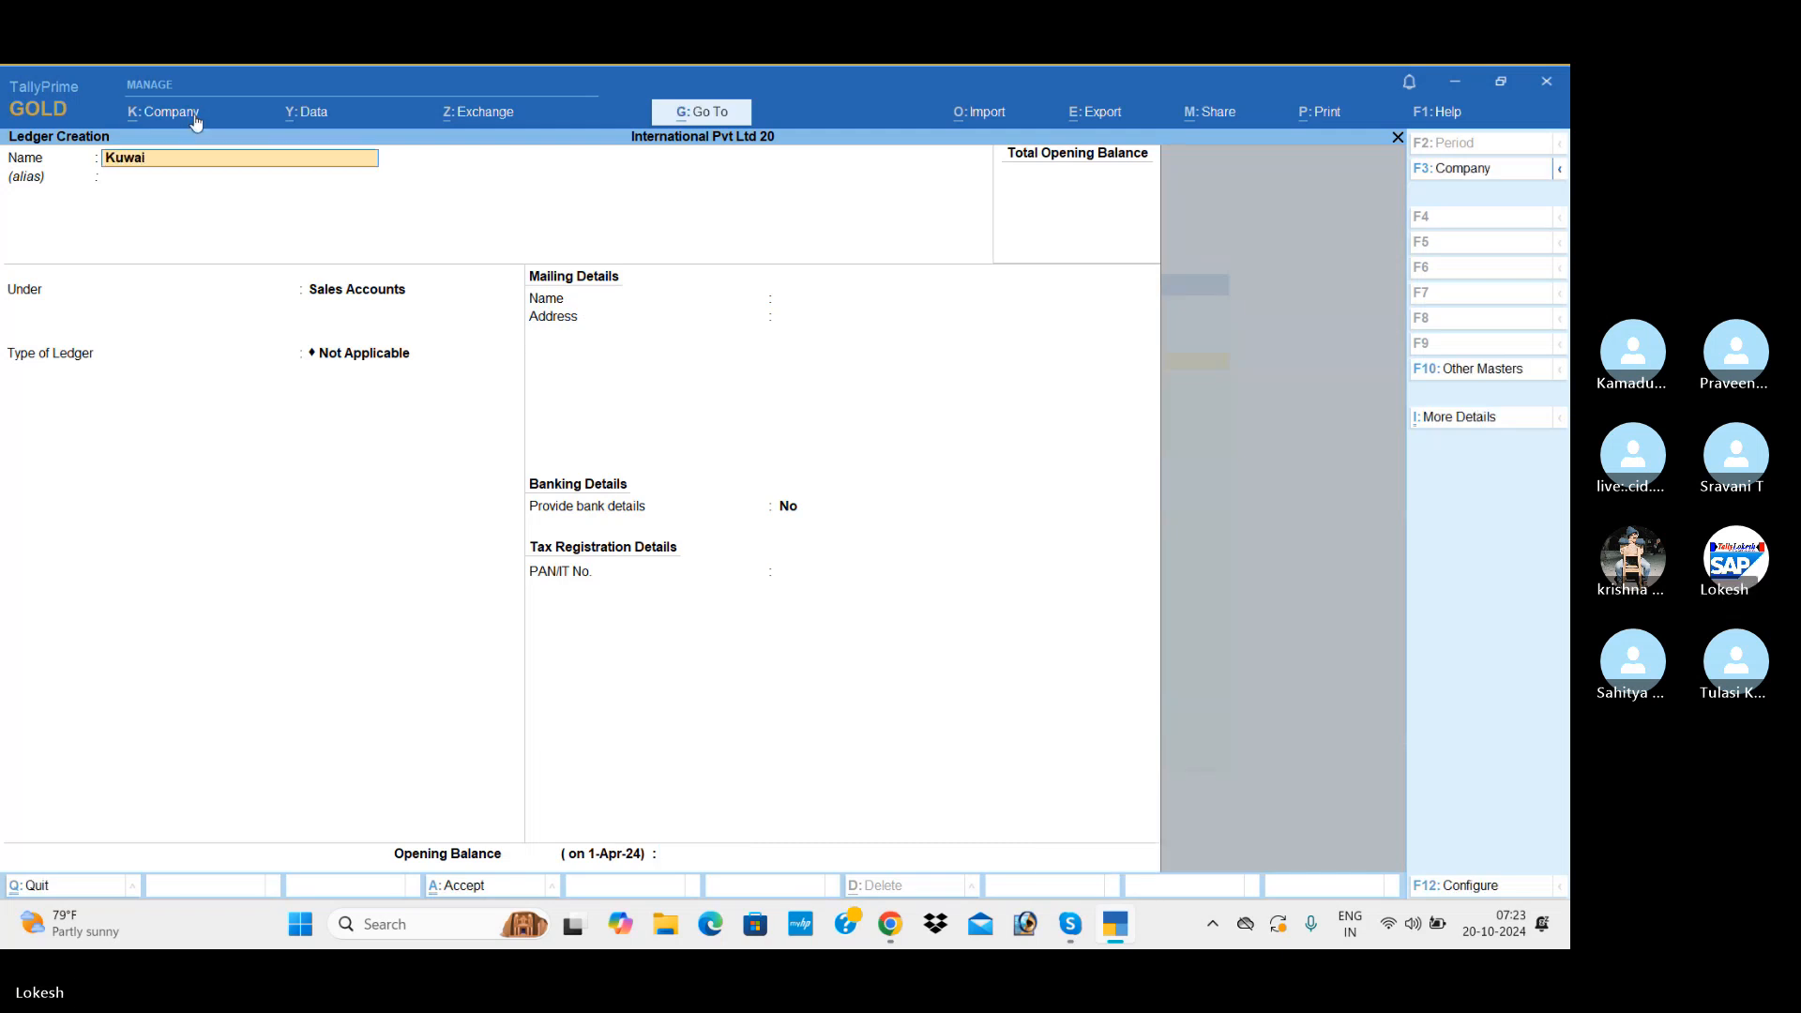
type("t Computer World")
key("Return")
key("Return")
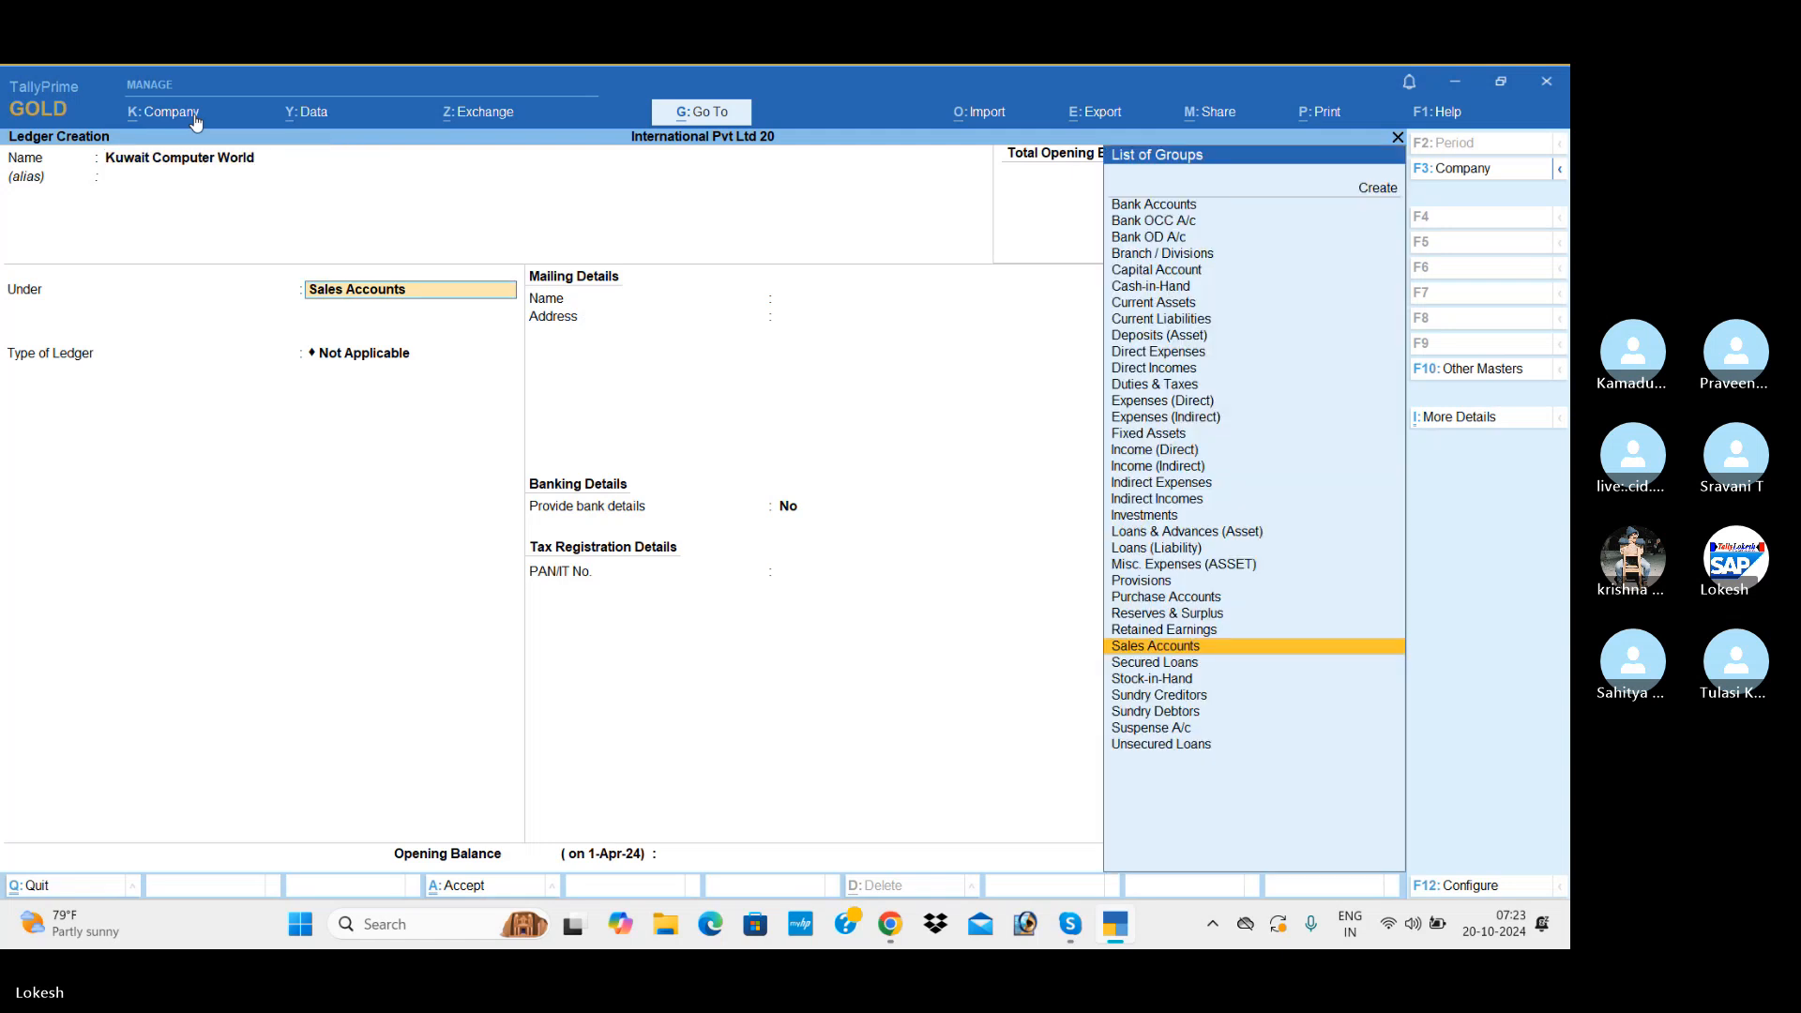
type("Sun")
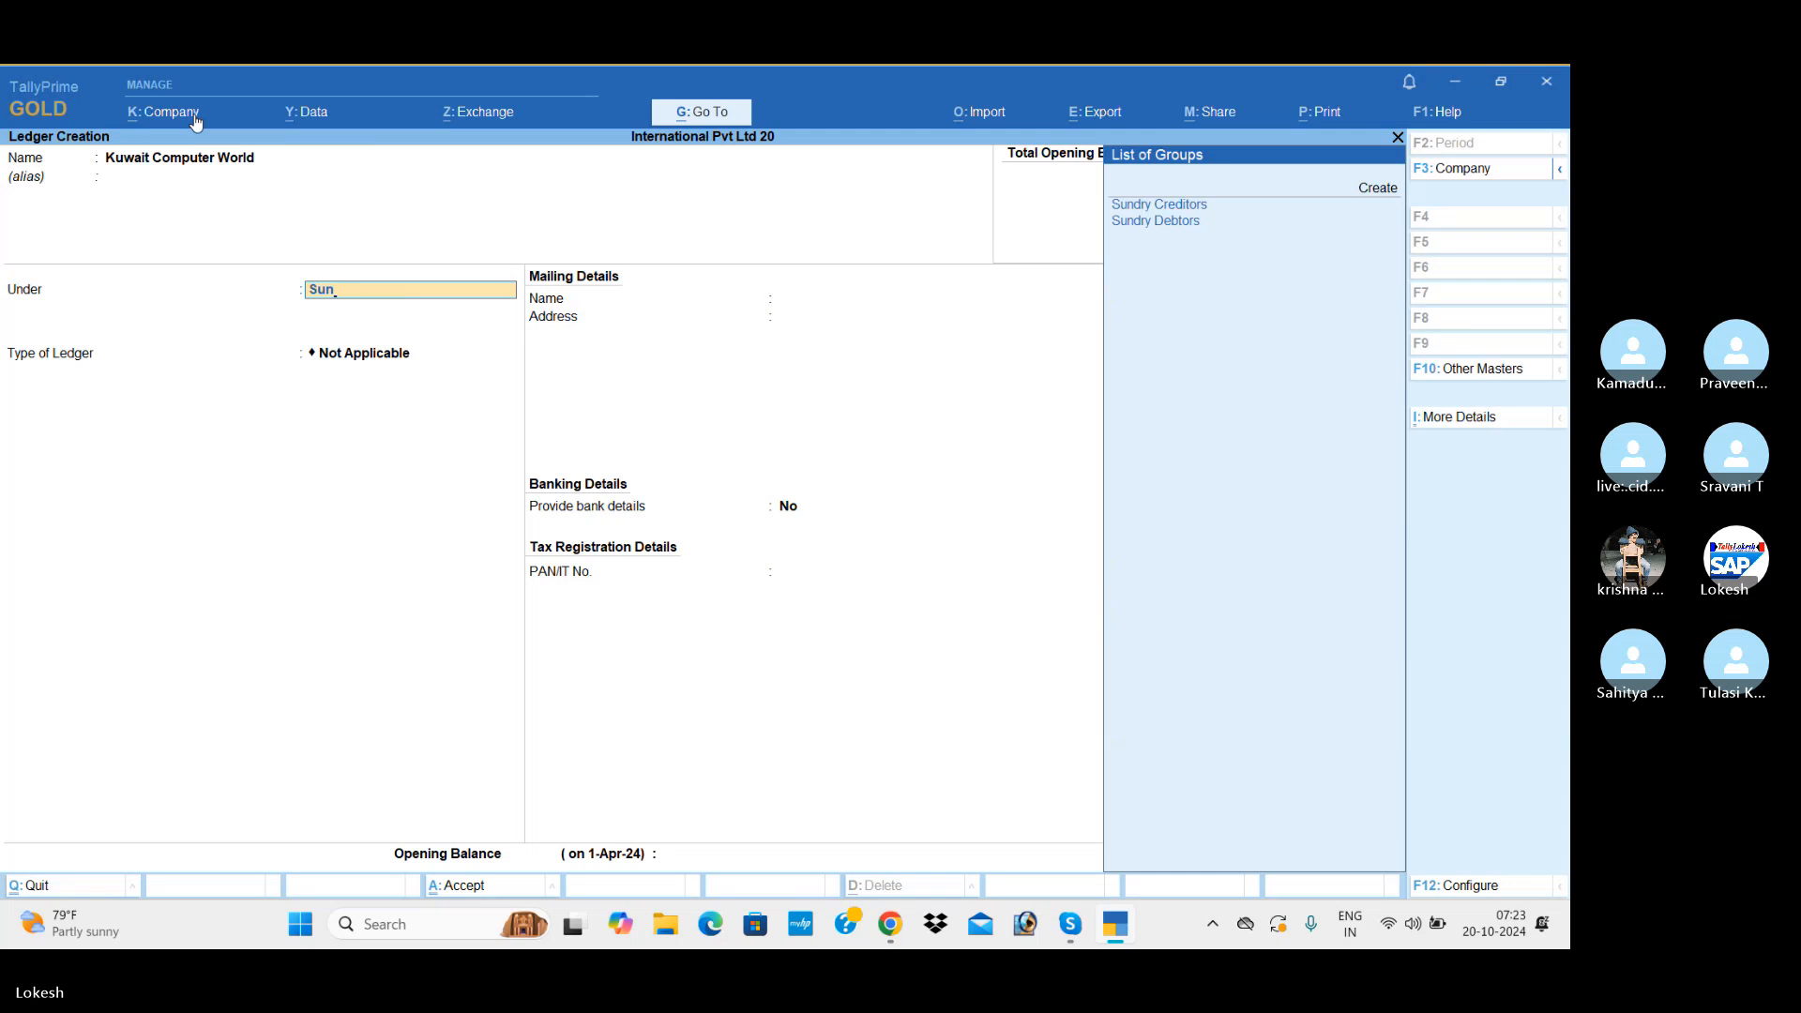
key("Down")
key("Return")
Step: Keep the default mailing and bank settings for the Kuwait Computer World ledger, leave its opening balance blank, and save it
key("Return")
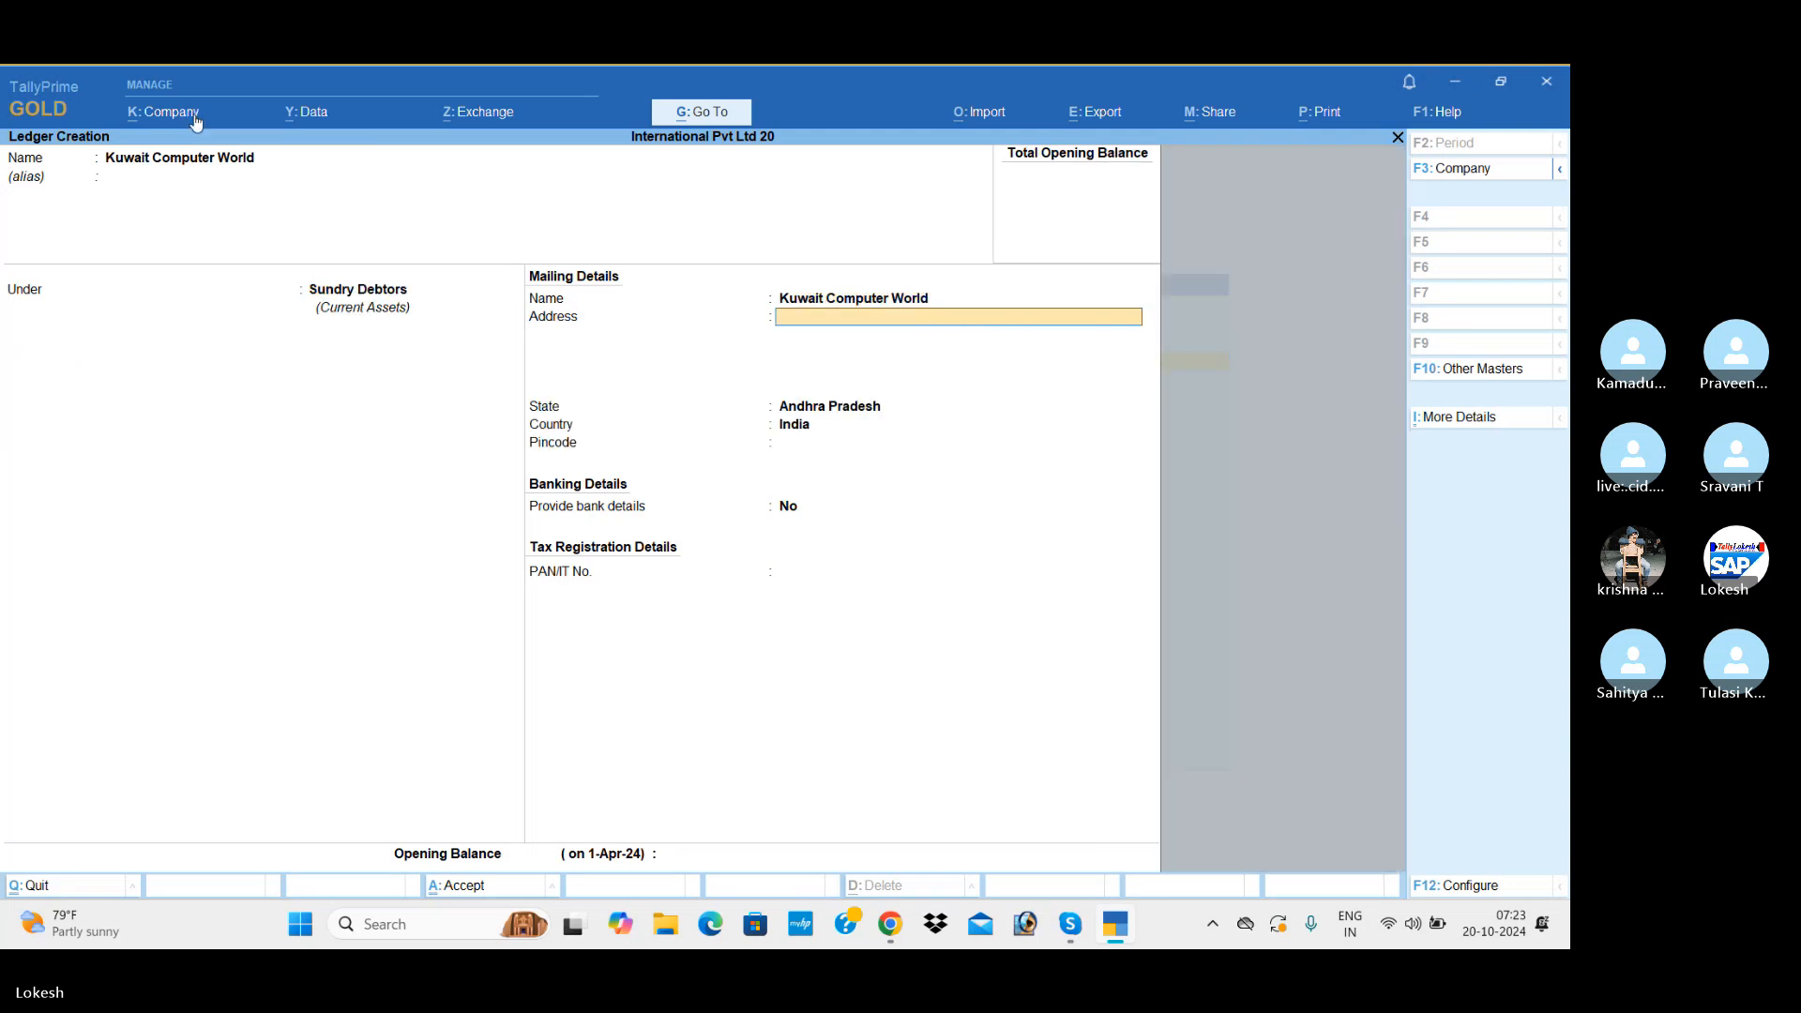
key("Return")
key("Return")
key("Return")
key("Return")
key("Return")
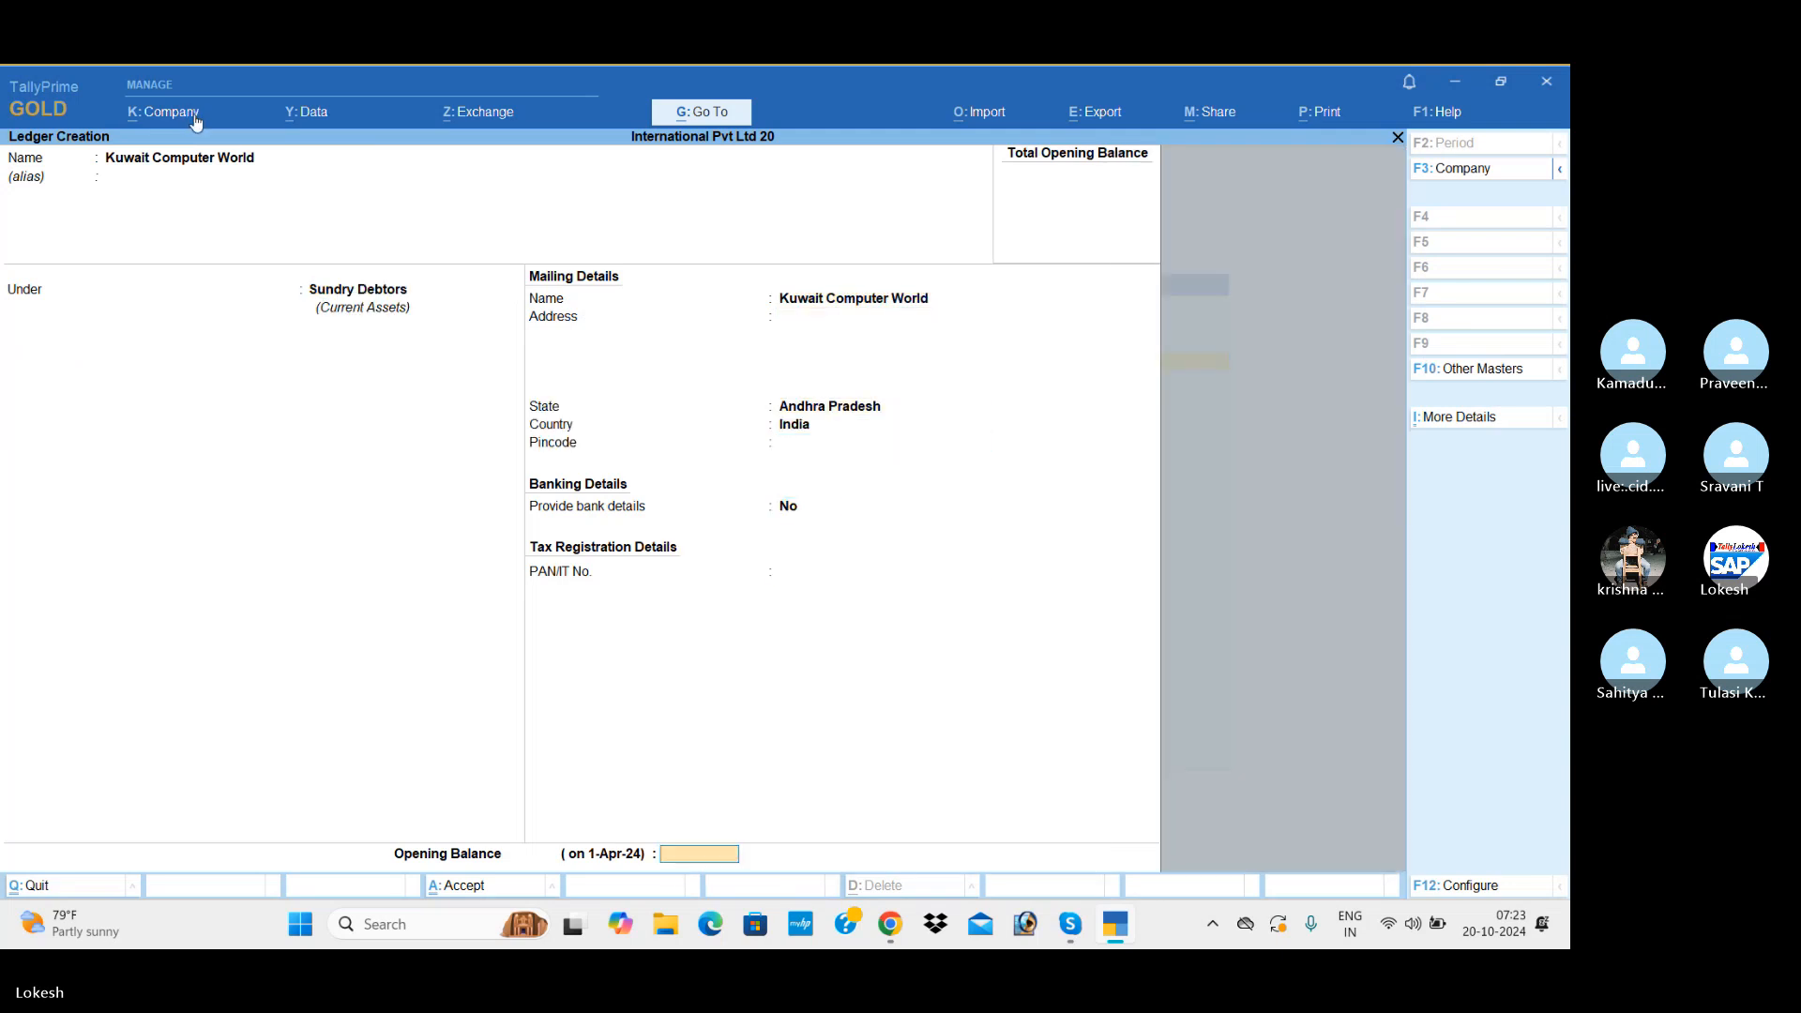
key("Return")
key("Return")
Step: Create a ledger named Dubai Computer Shoppe under Sundry Debtors, keeping its default mailing and bank settings
type("Dubai")
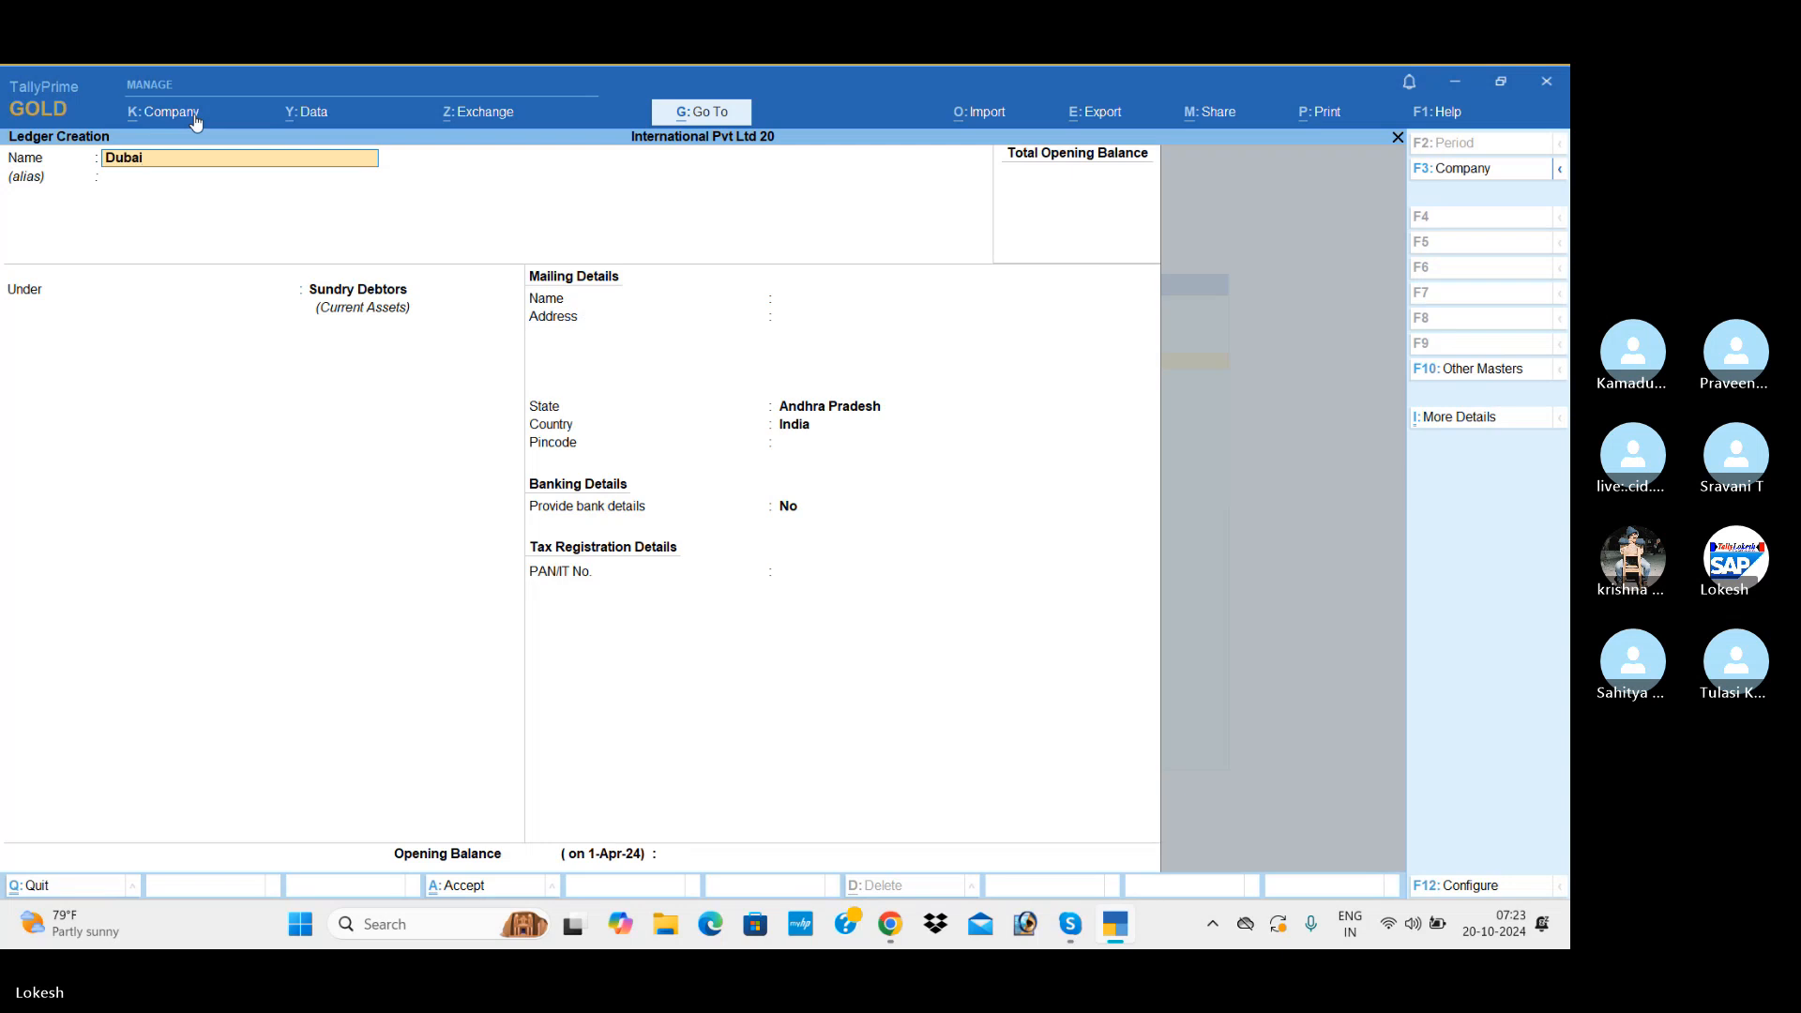
type(" Computer Shoppe")
key("Return")
key("Return")
key("Return")
key("Return")
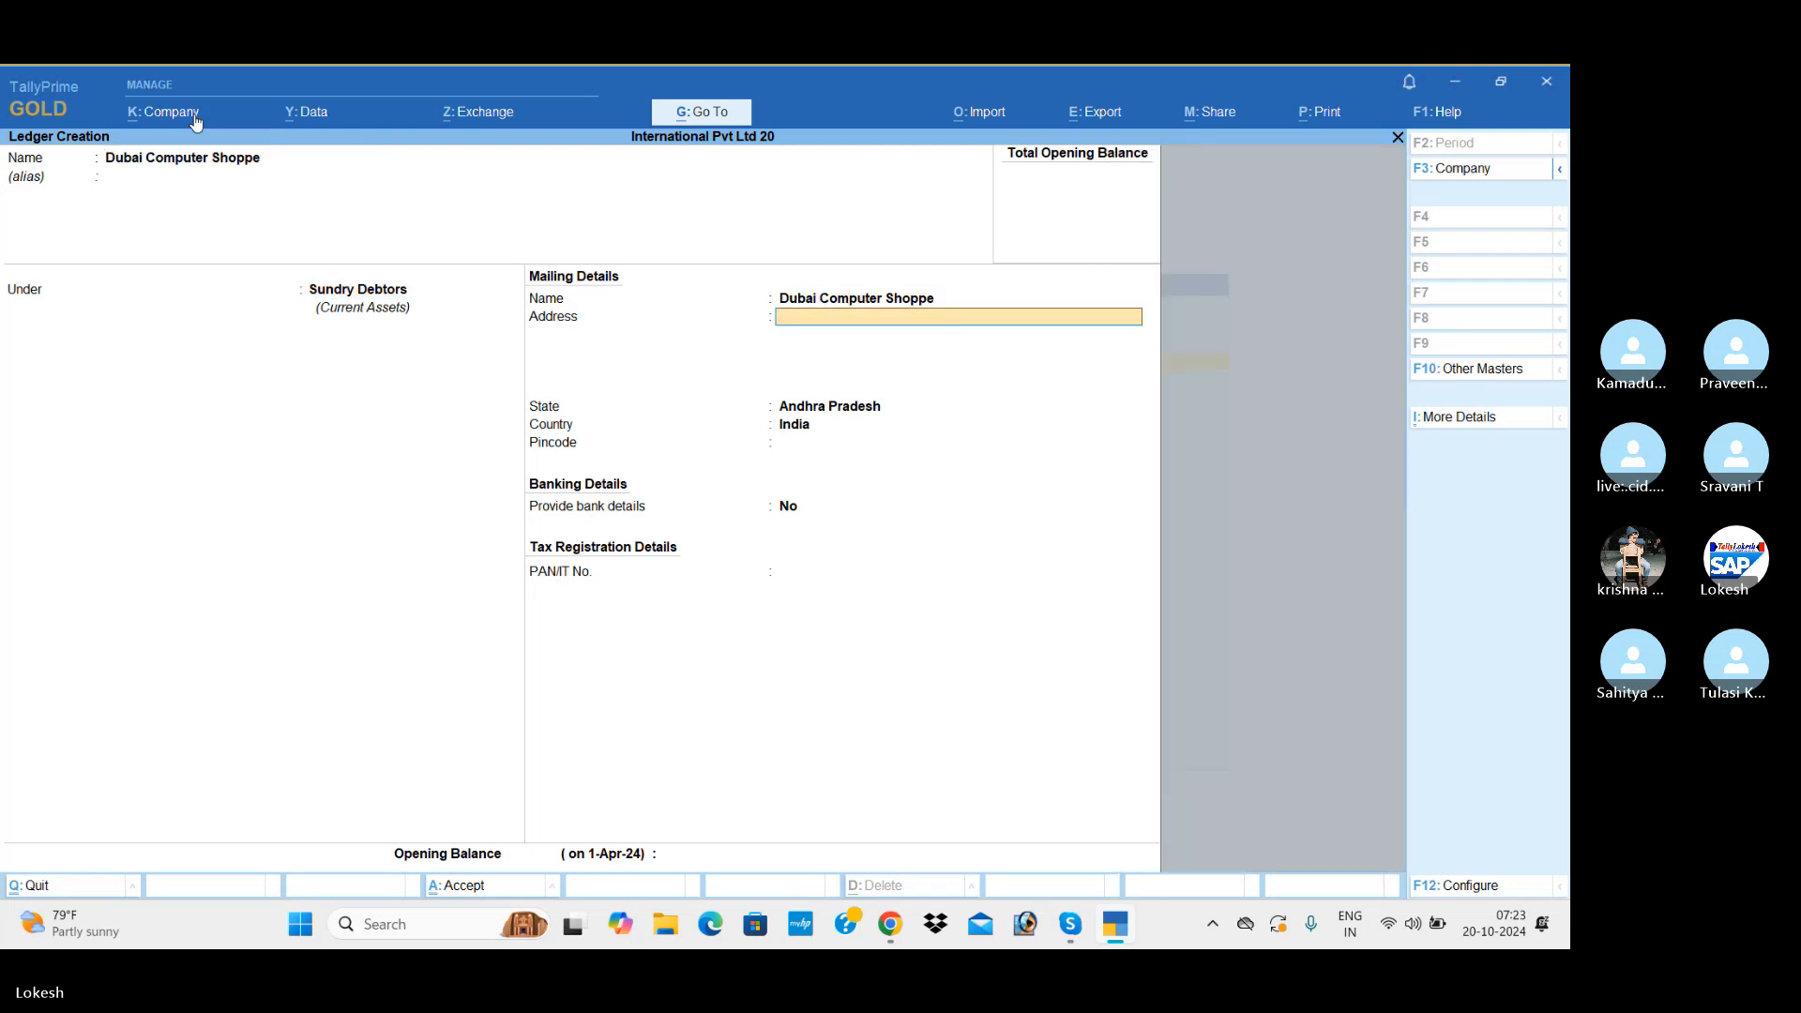
key("Return")
key("Return")
key("Return")
key("Return")
key("Return")
key("Return")
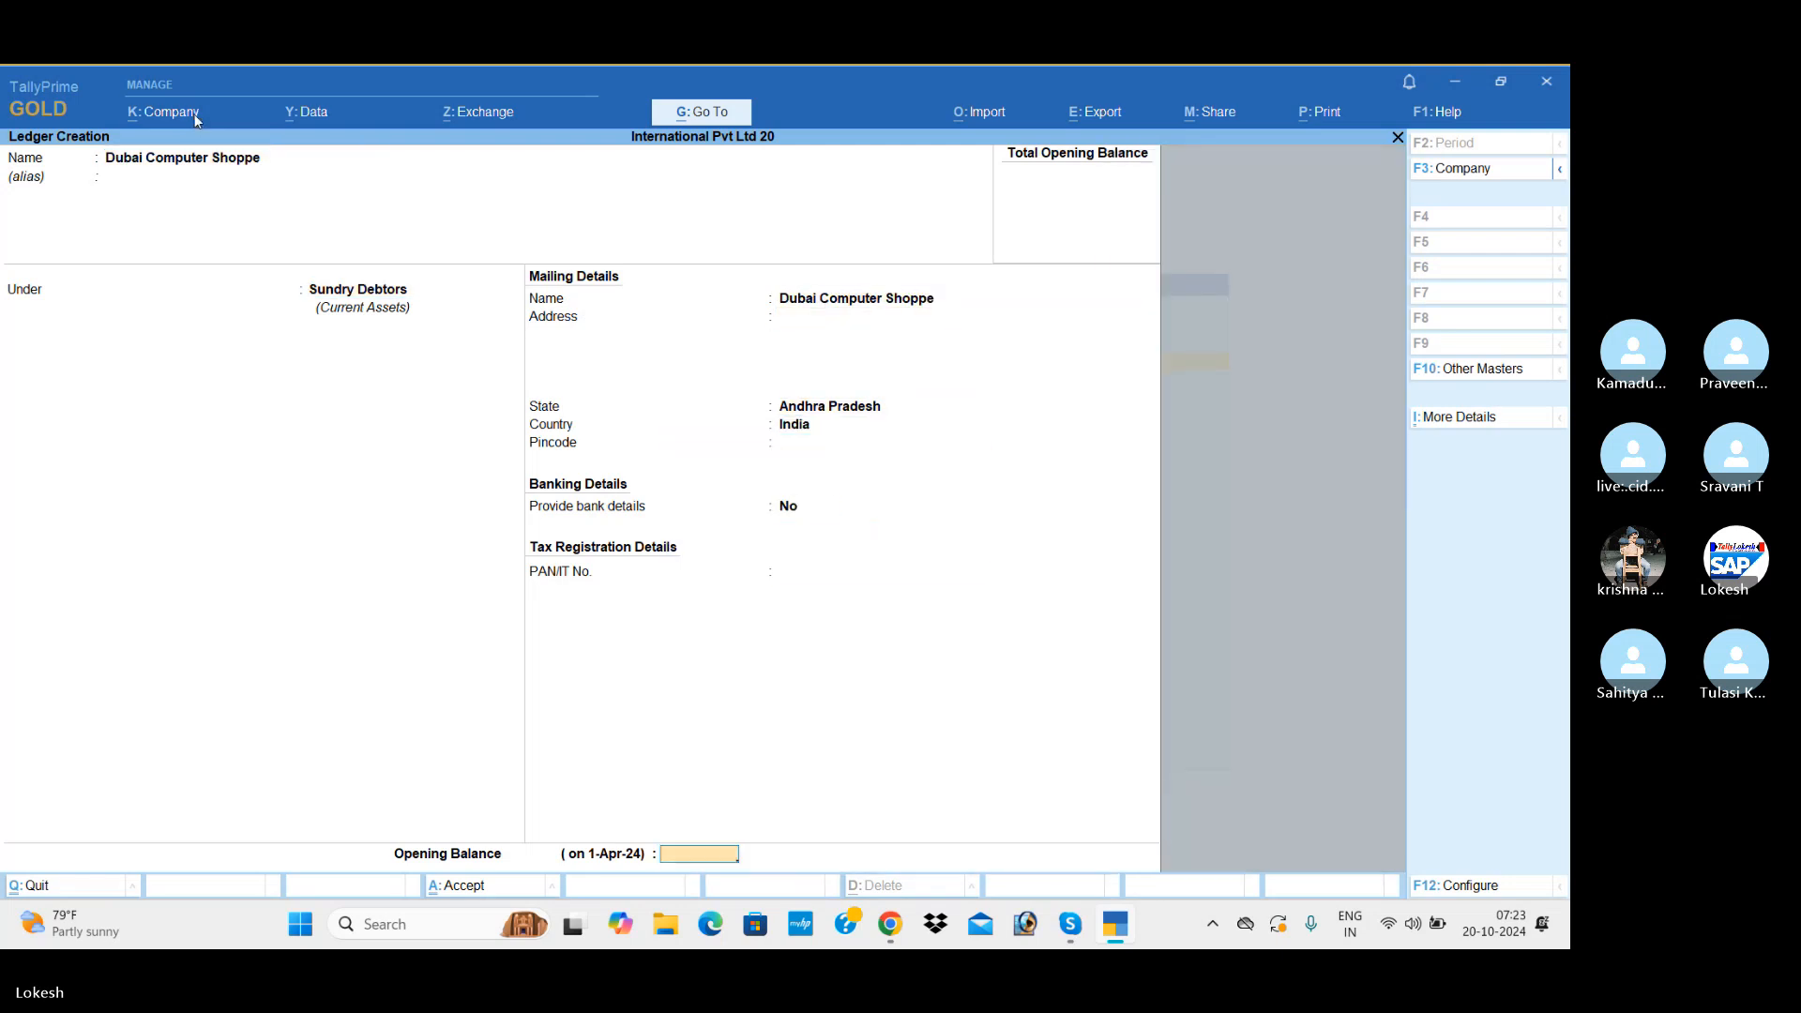
key("Return")
Step: Create a ledger named Traveling Exp under Indirect Expenses with the ledger type Not Applicable
type("Tr")
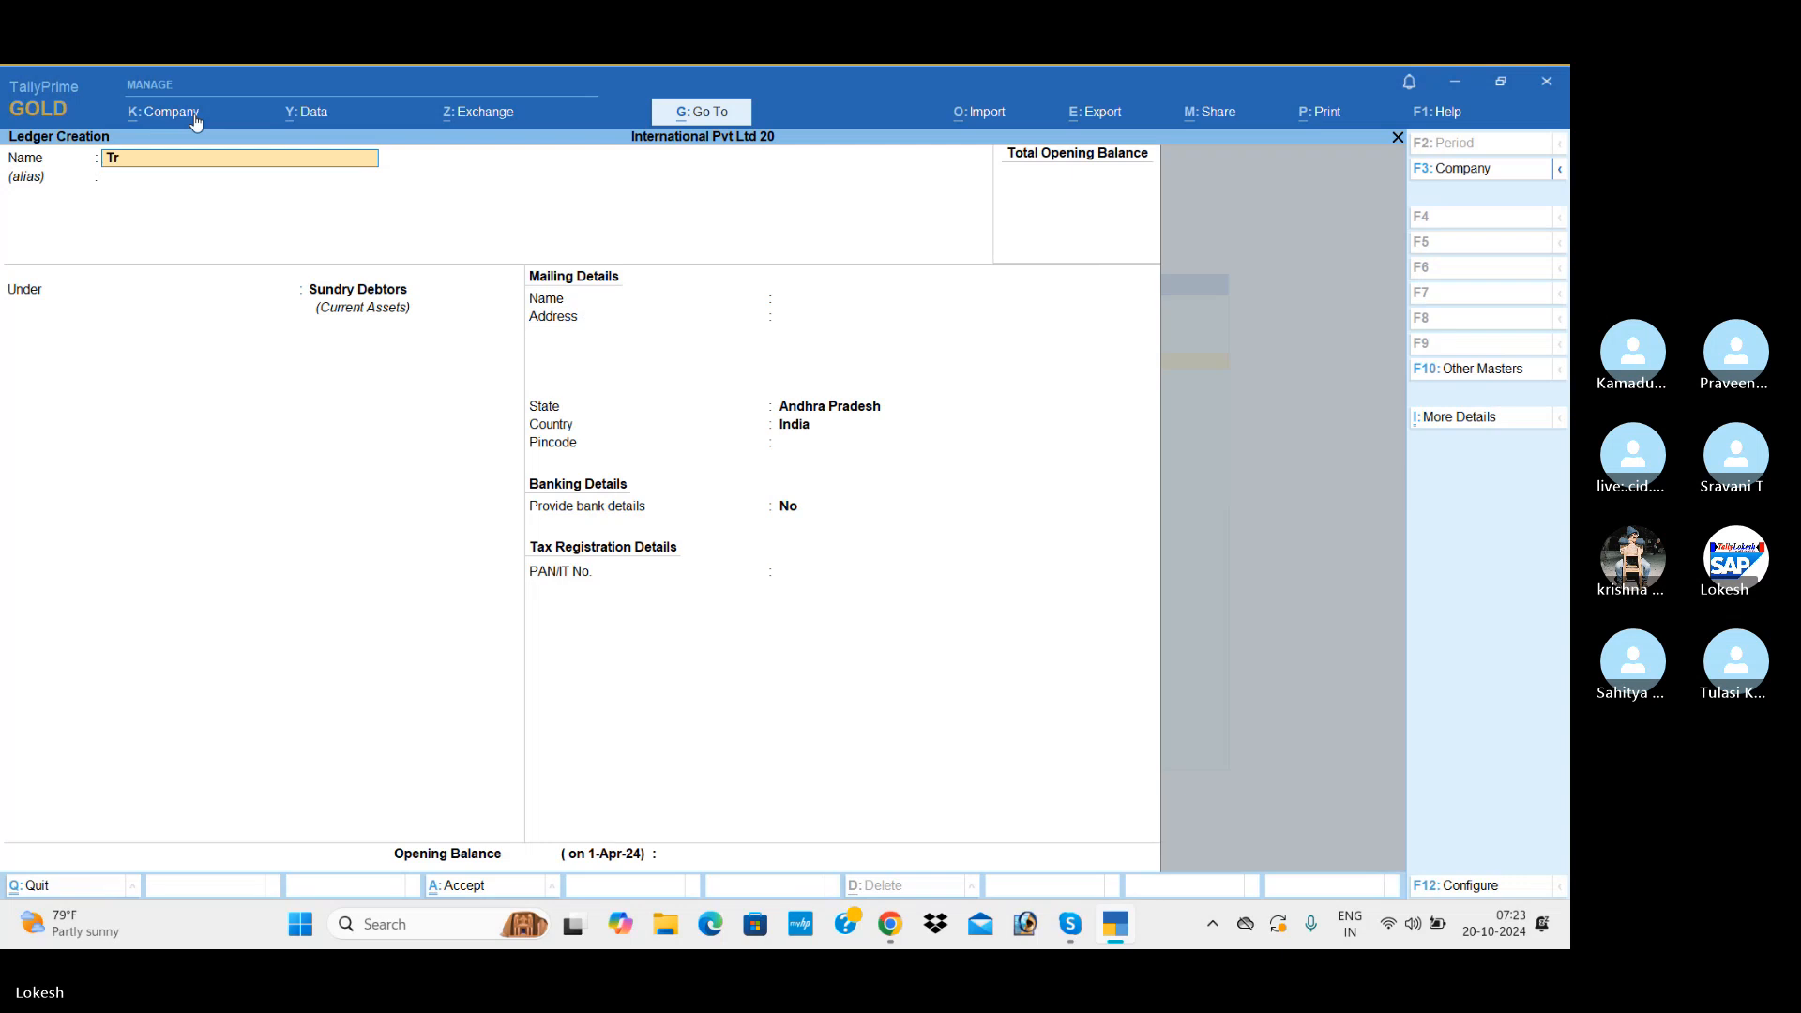
type("aveling E")
type("xp")
key("Return")
key("Return")
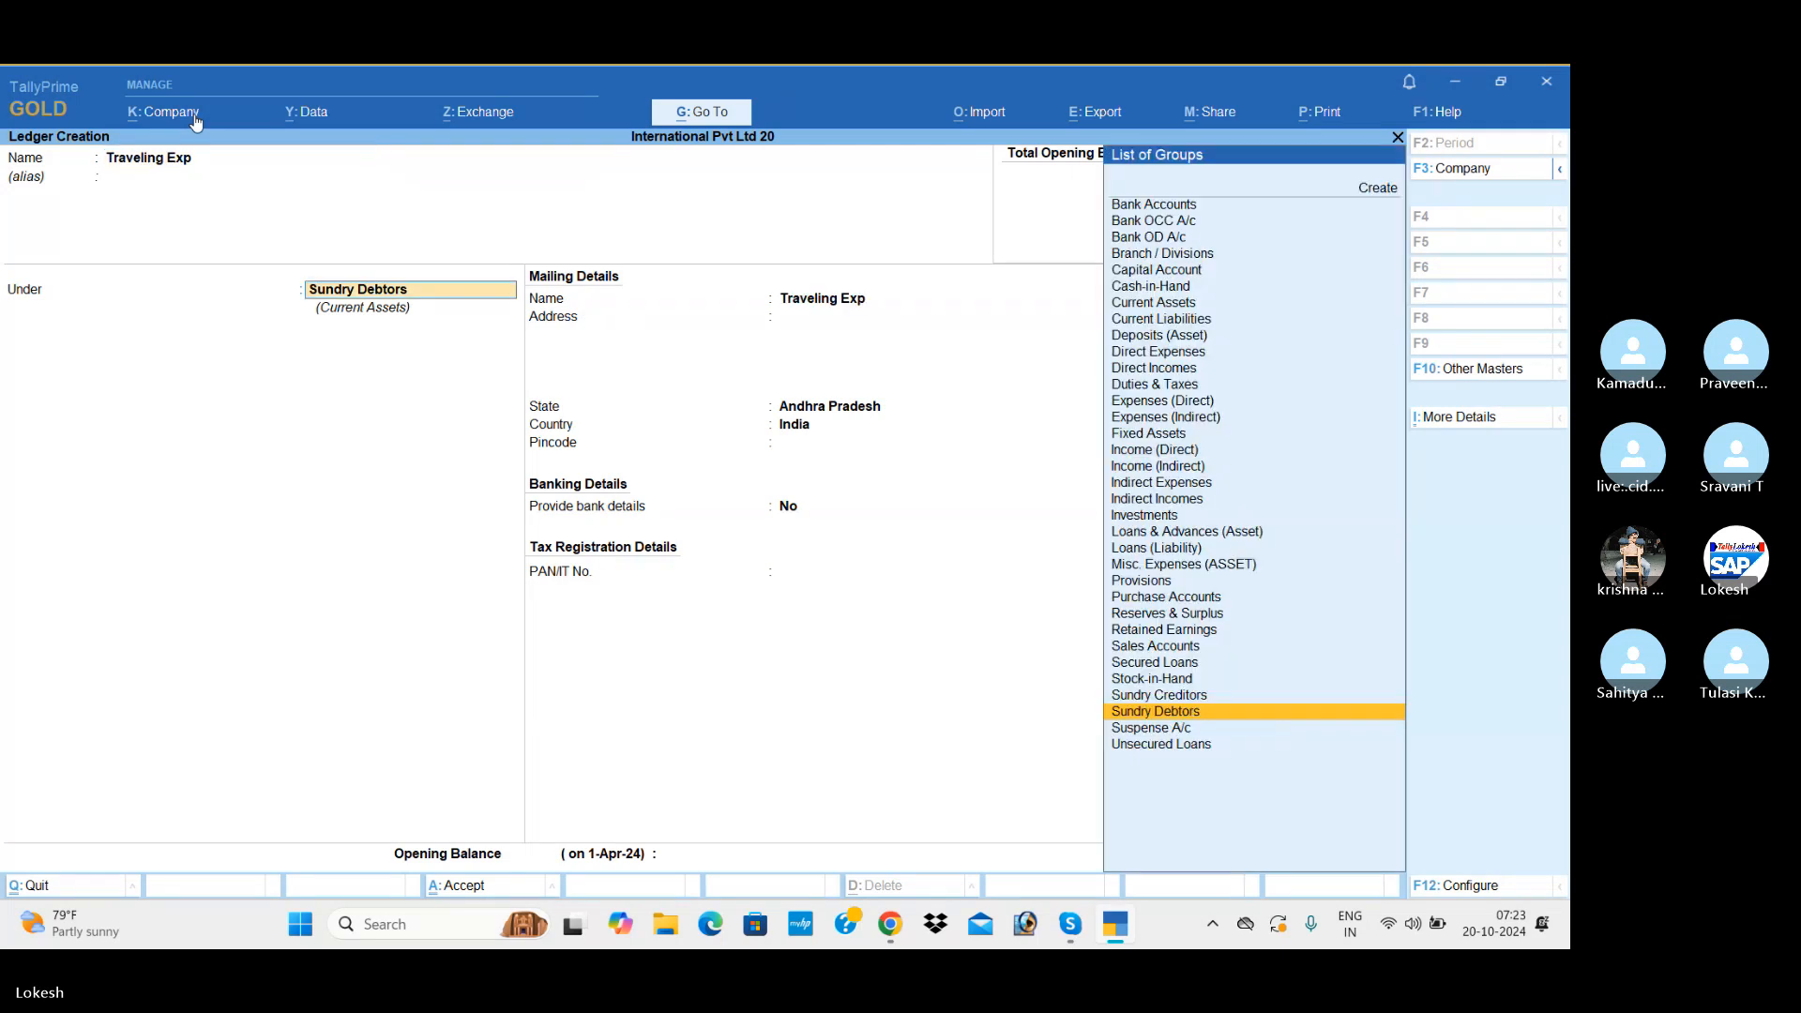
type("Ind")
key("Return")
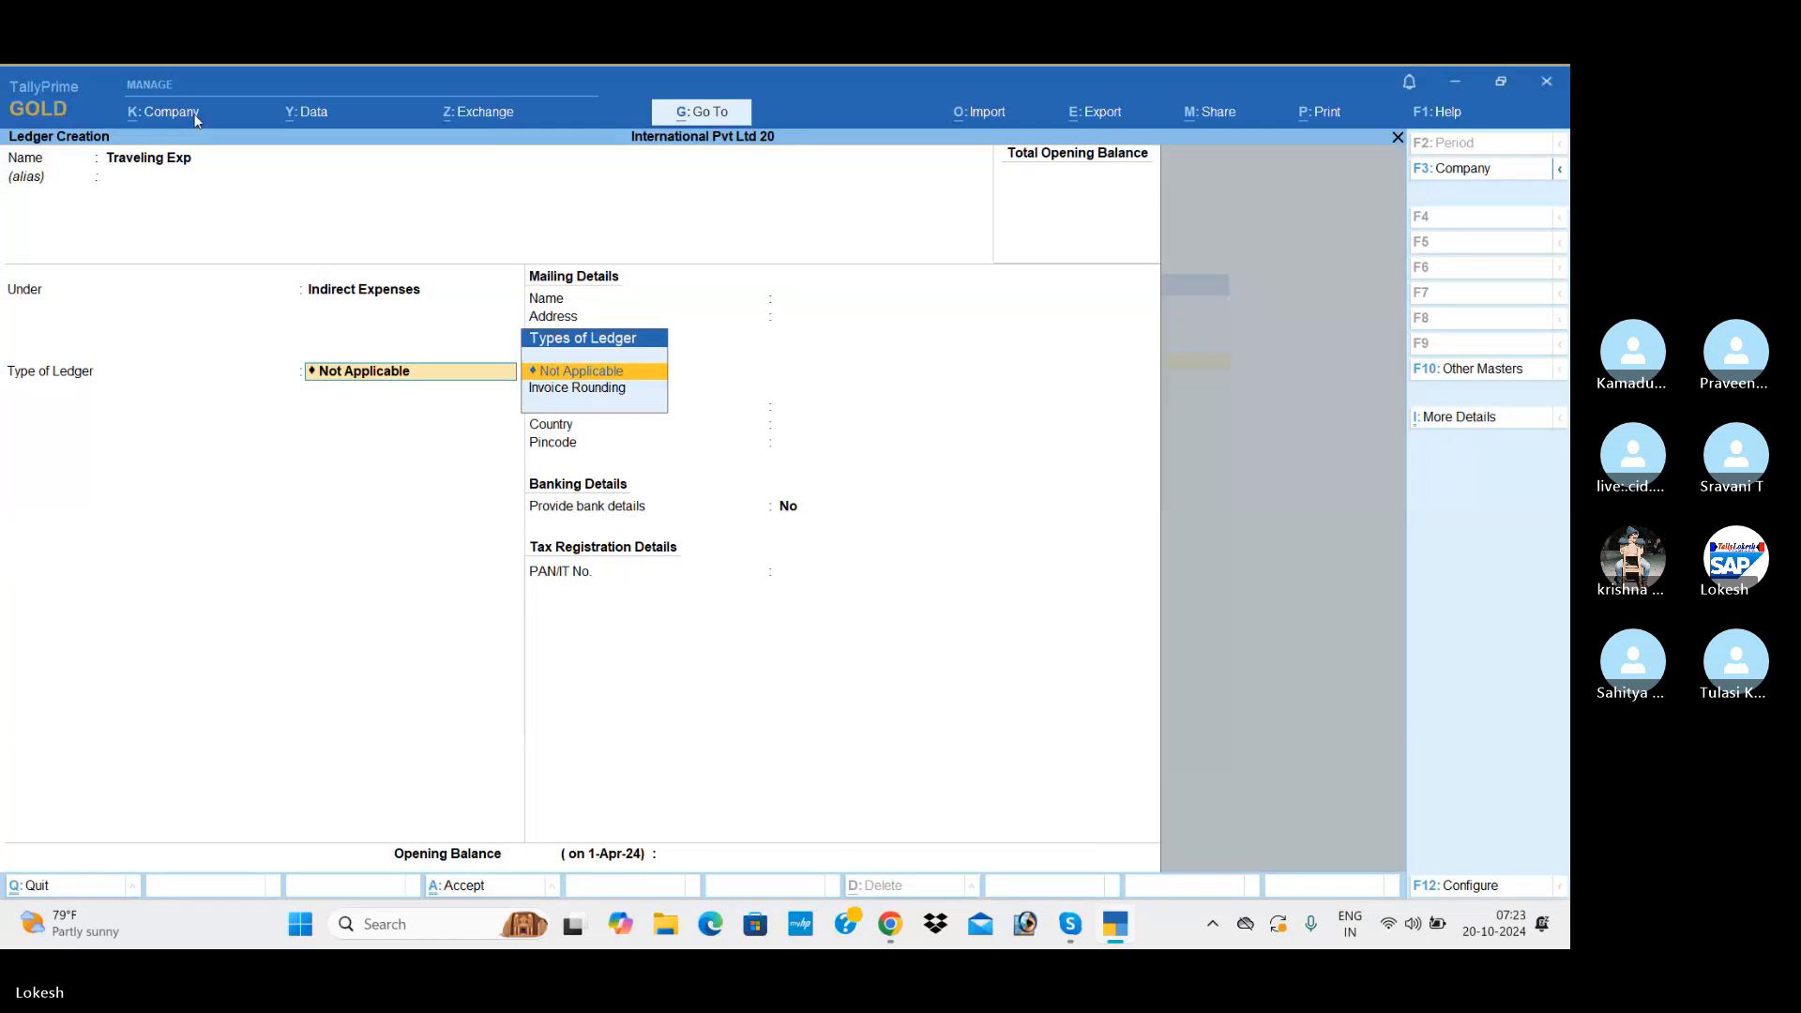
key("Return")
Step: Create a ledger named Bank Charges under Indirect Expenses with the ledger type Not Applicable
key("Return")
key("Return")
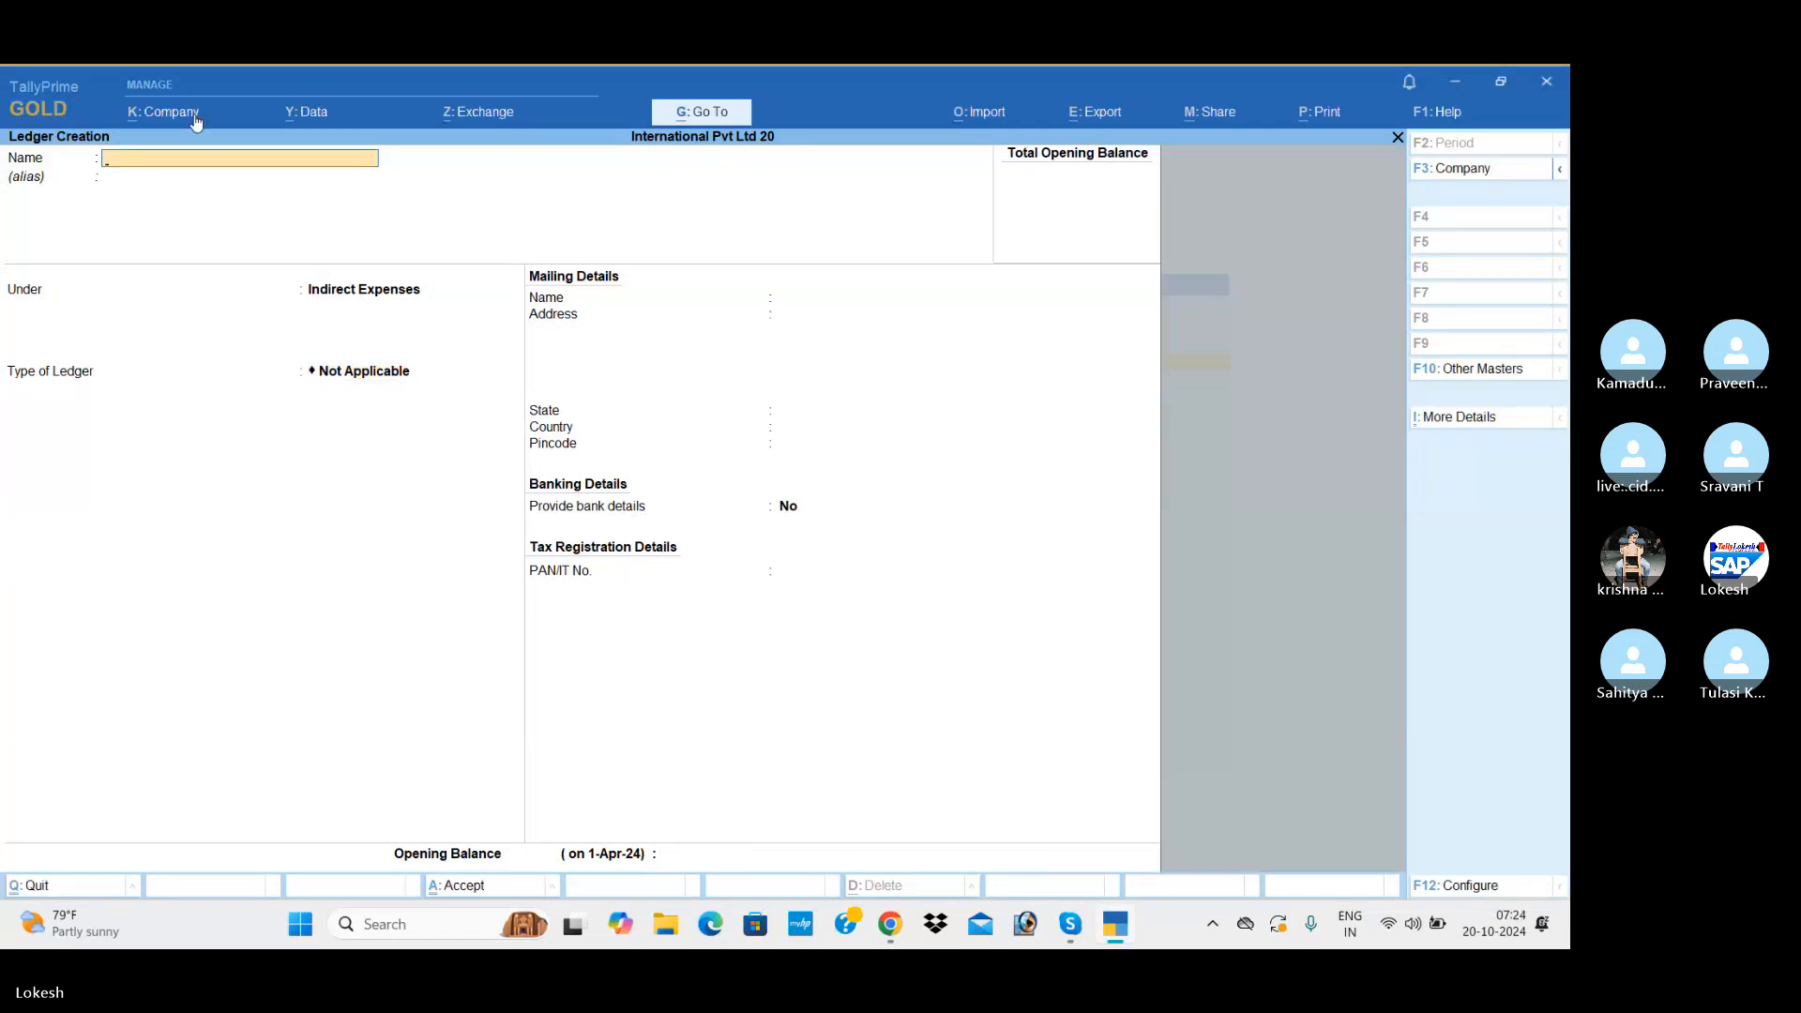
type("Bank Charges")
key("Return")
key("Return")
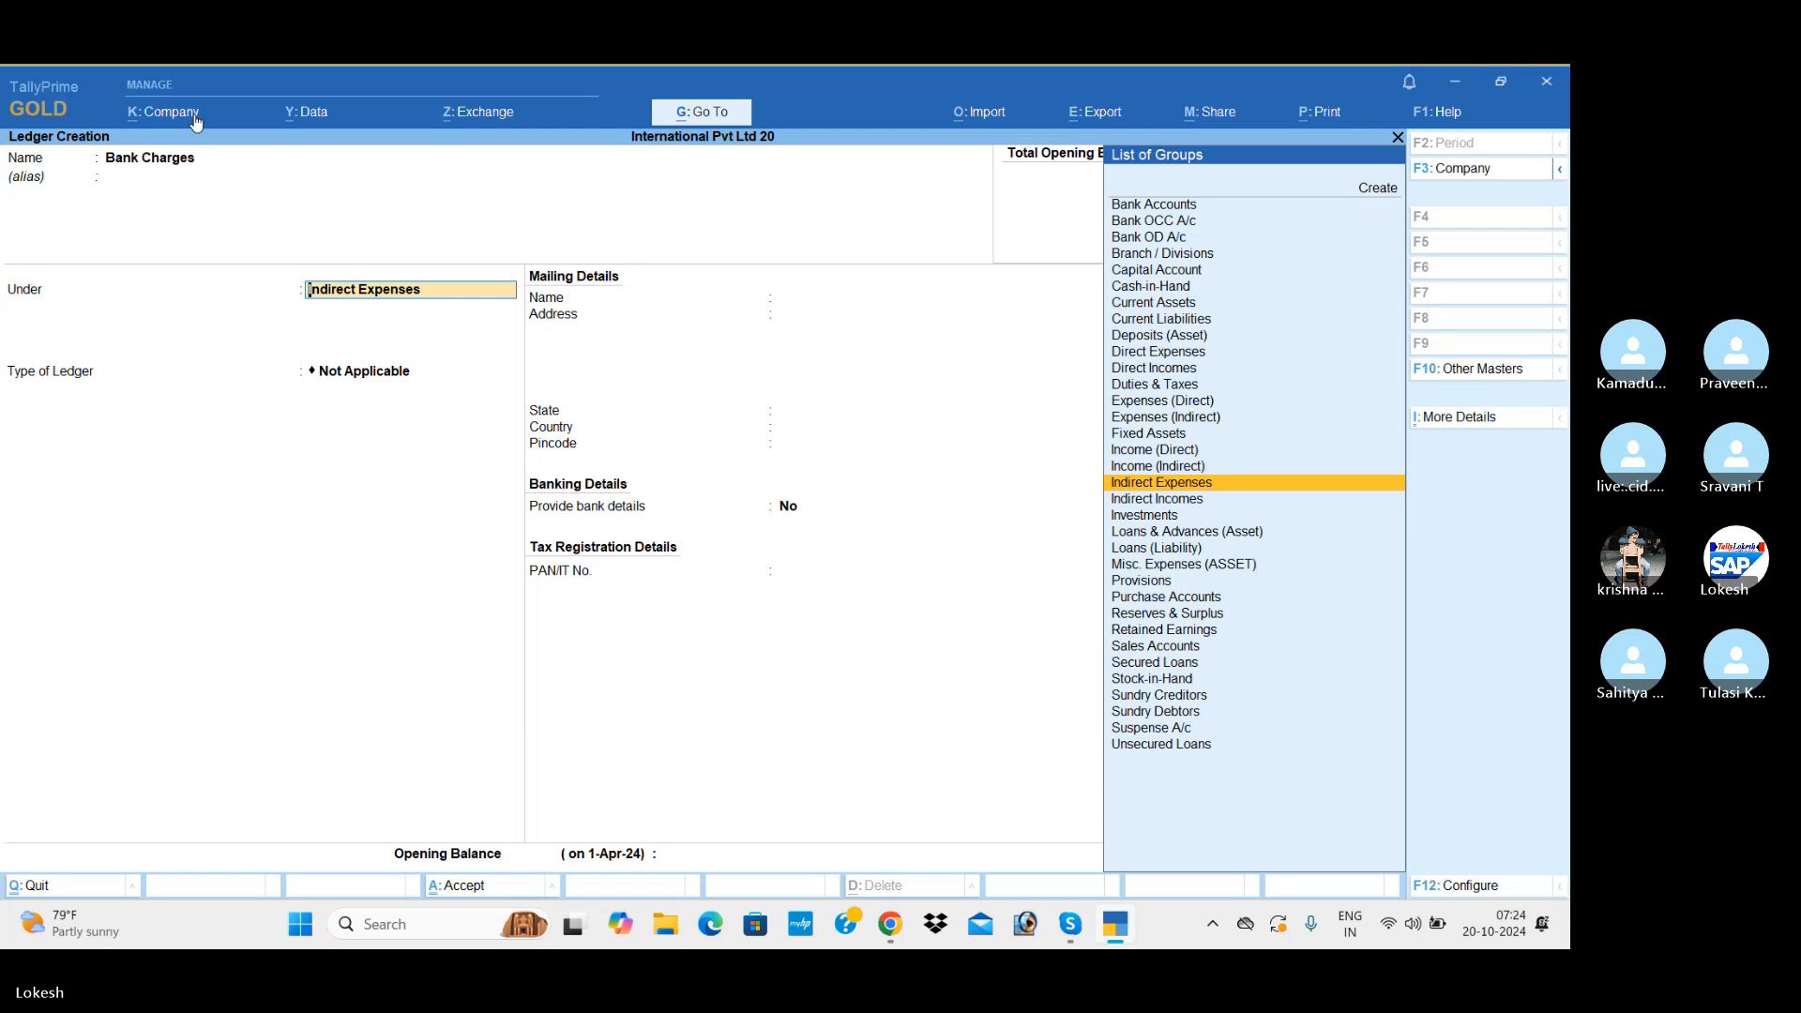
key("Return")
key("Return")
key("Return")
key("Return")
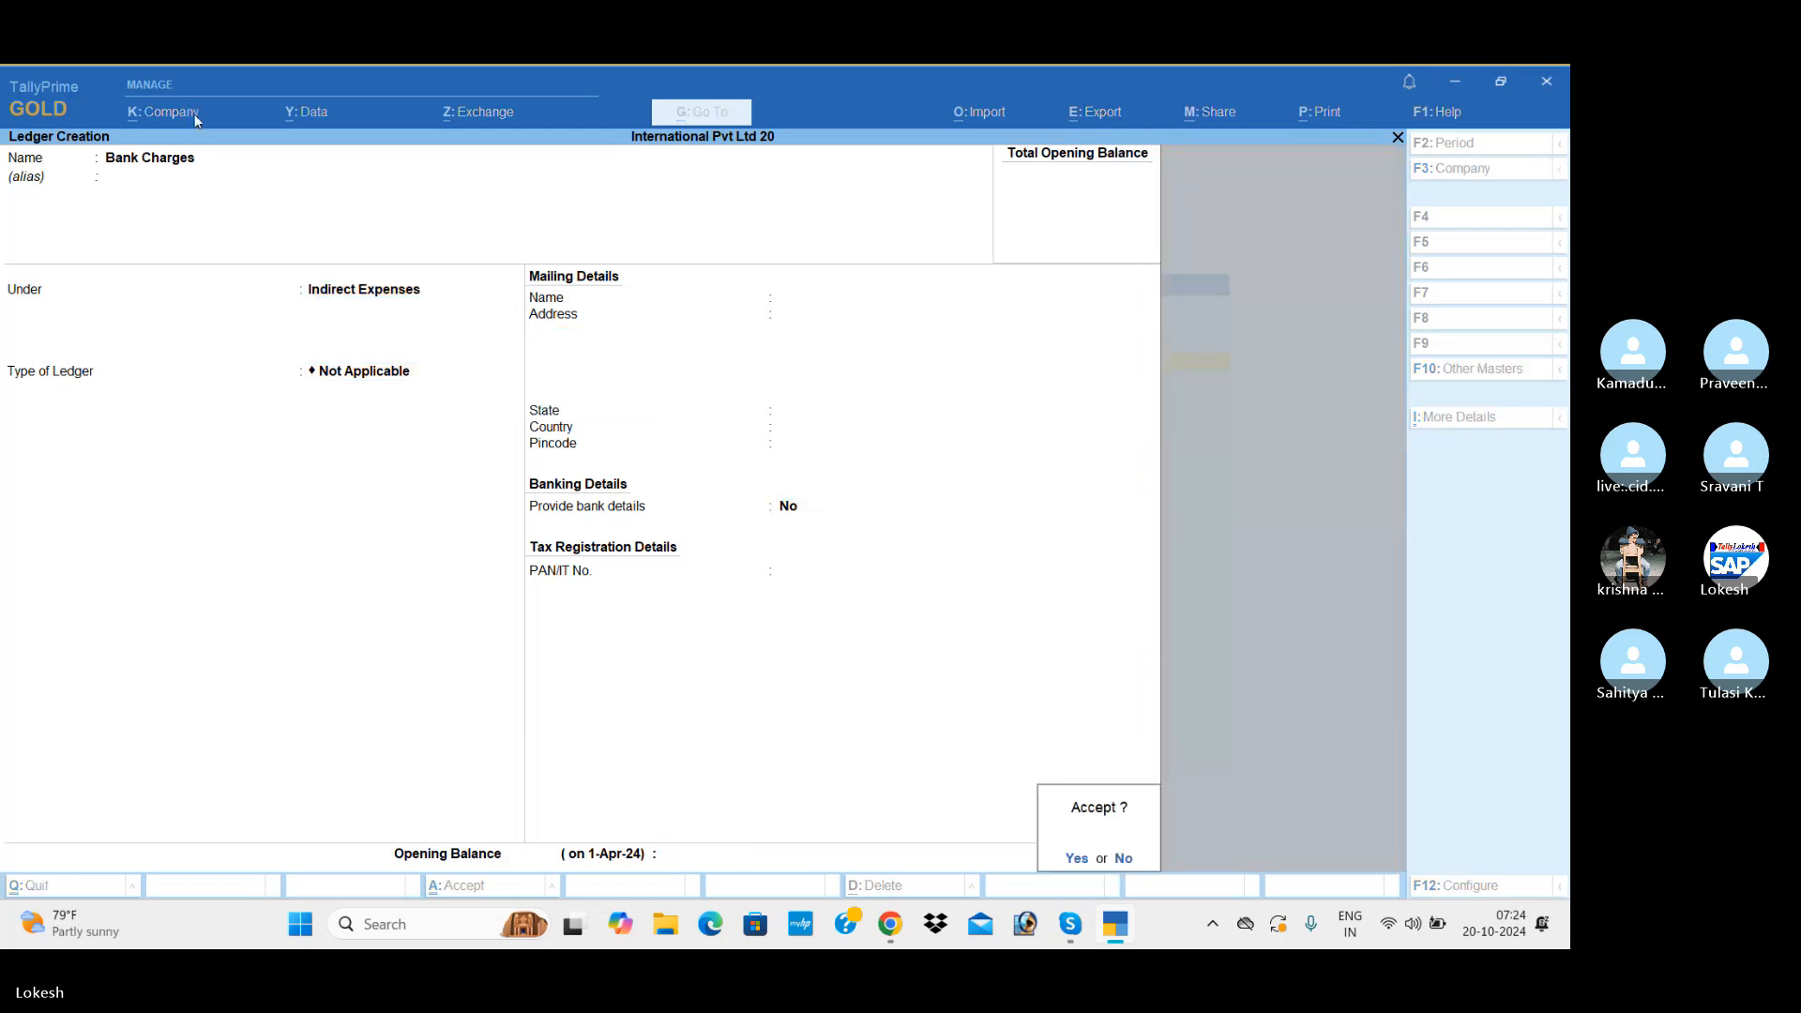
key("Return")
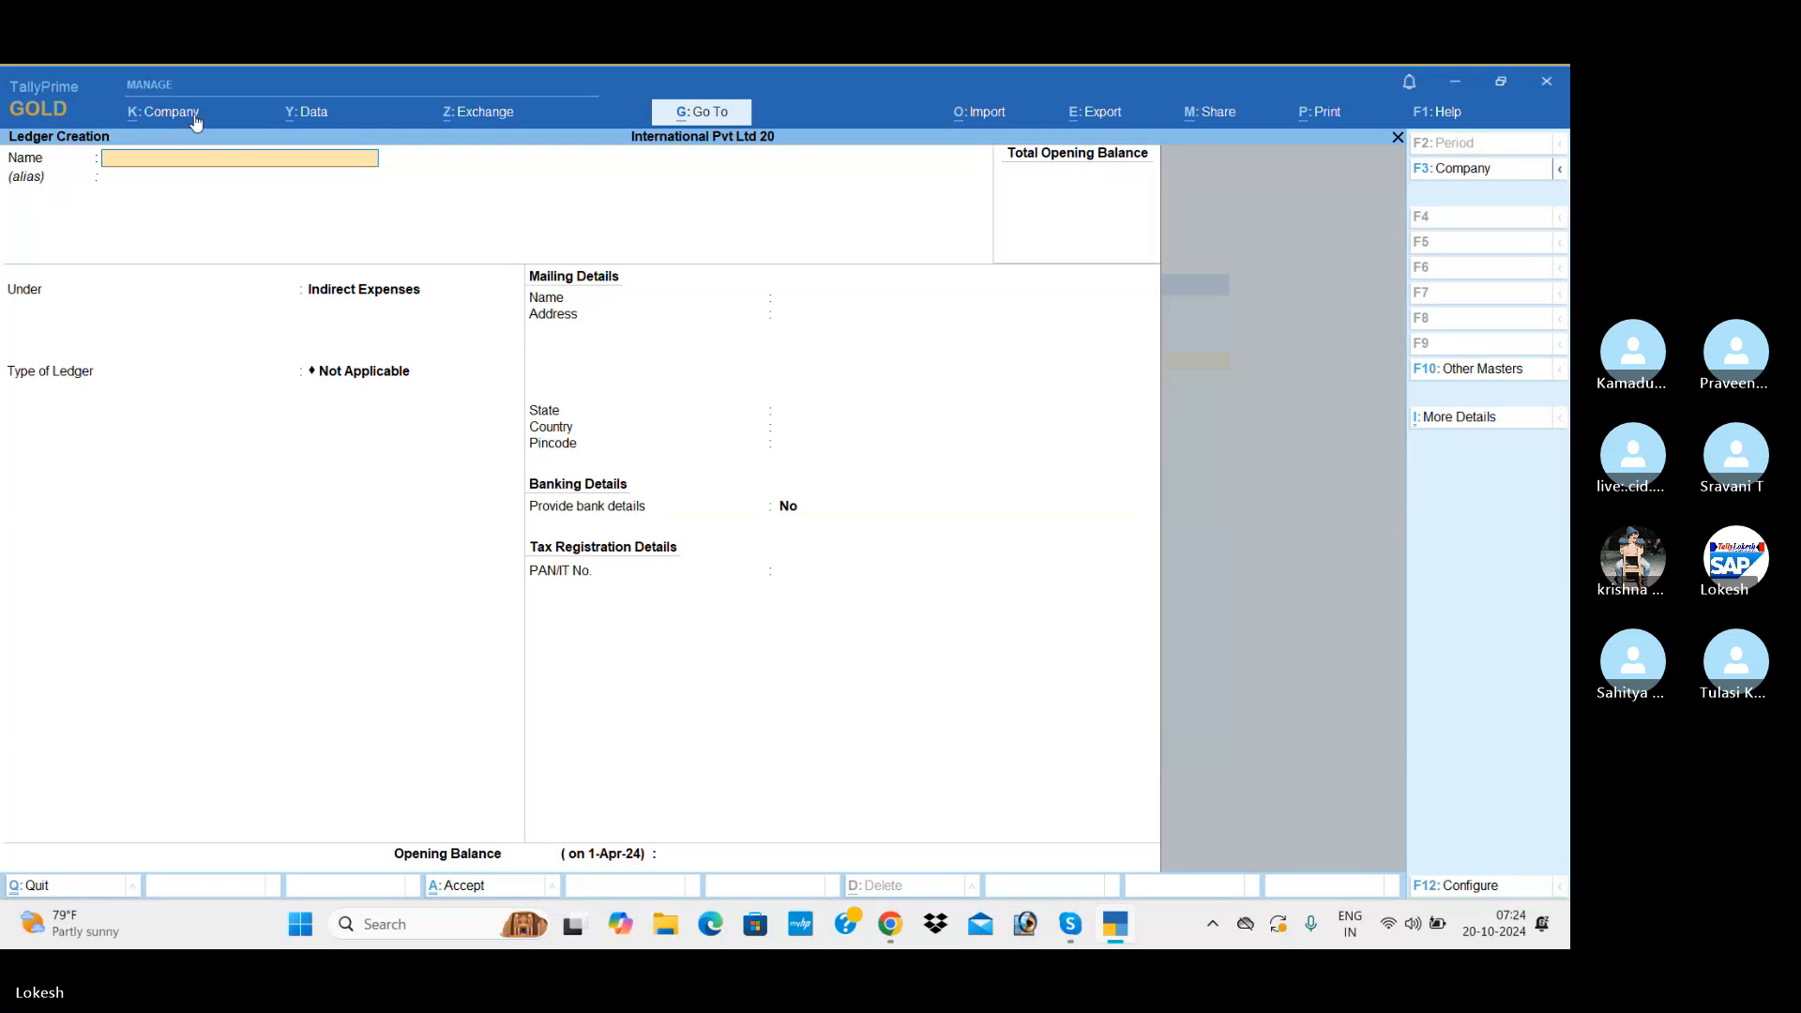
Step: Leave ledger creation and create a simple unit with the symbol nos, the formal name Numb and 0 decimal places
key("Escape")
key("Return")
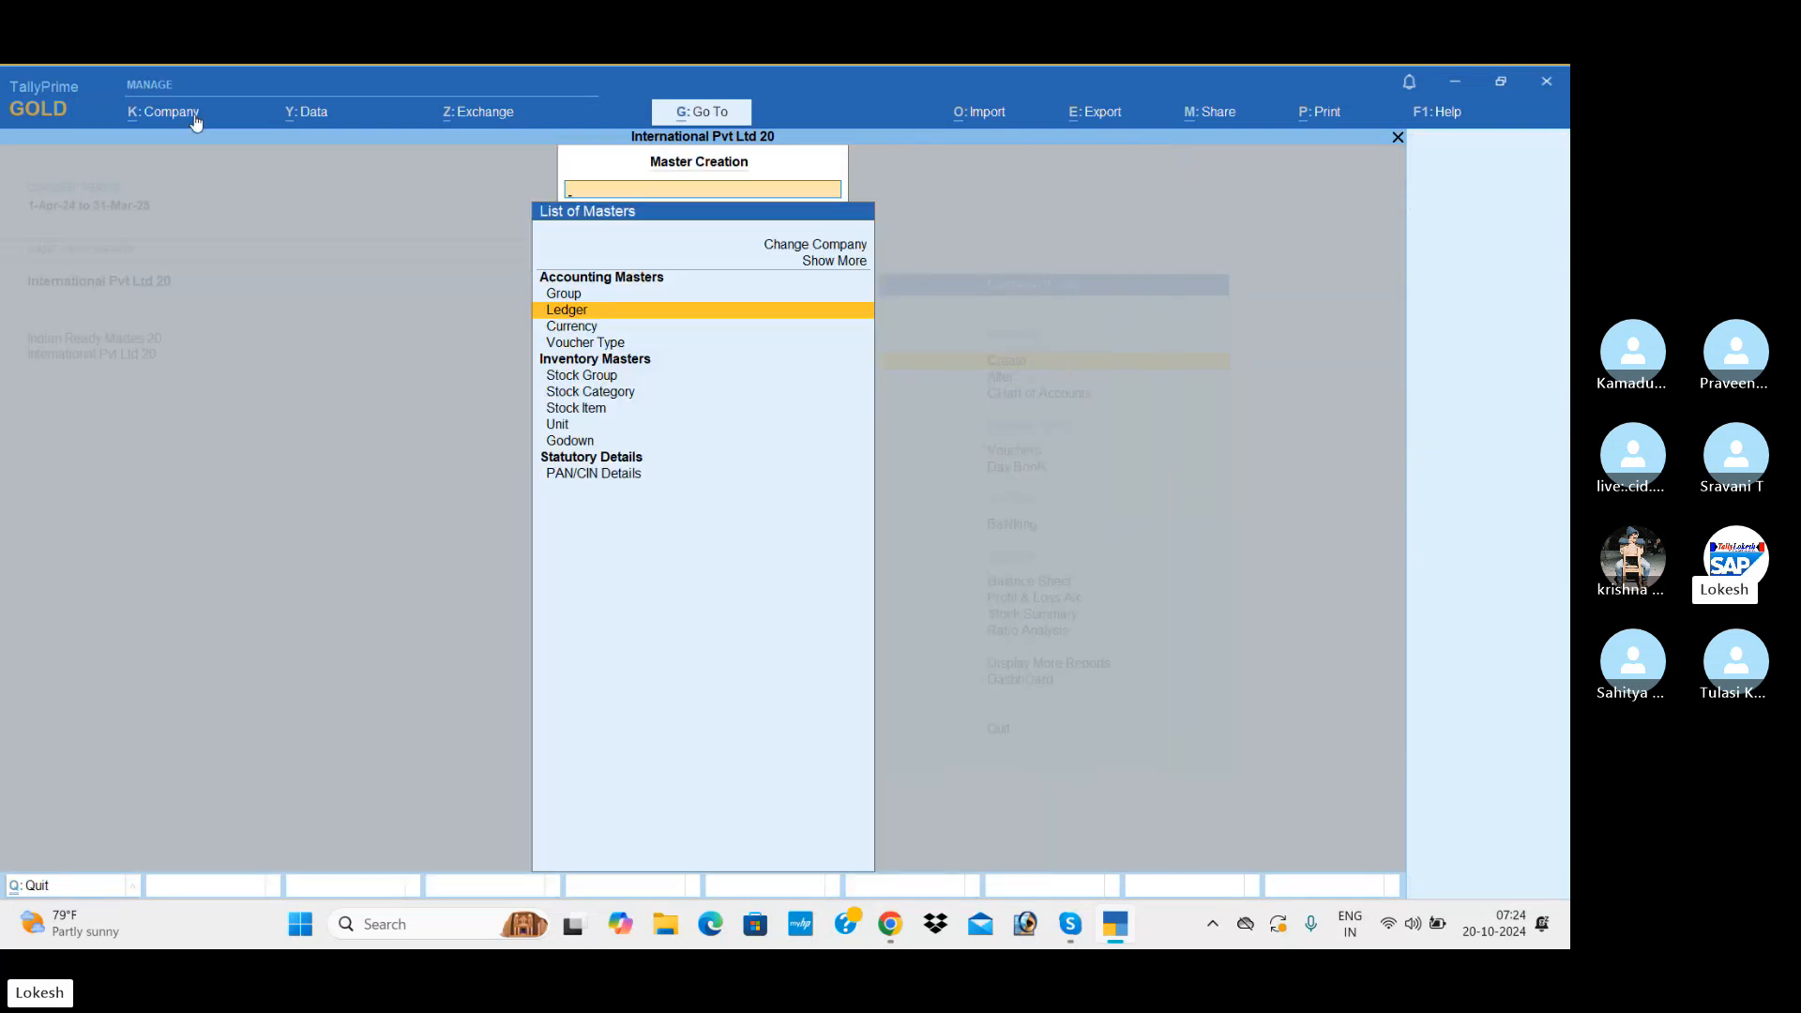
key("Down")
key("Down")
key("Down")
key("Down")
key("Down")
key("Down")
key("Down")
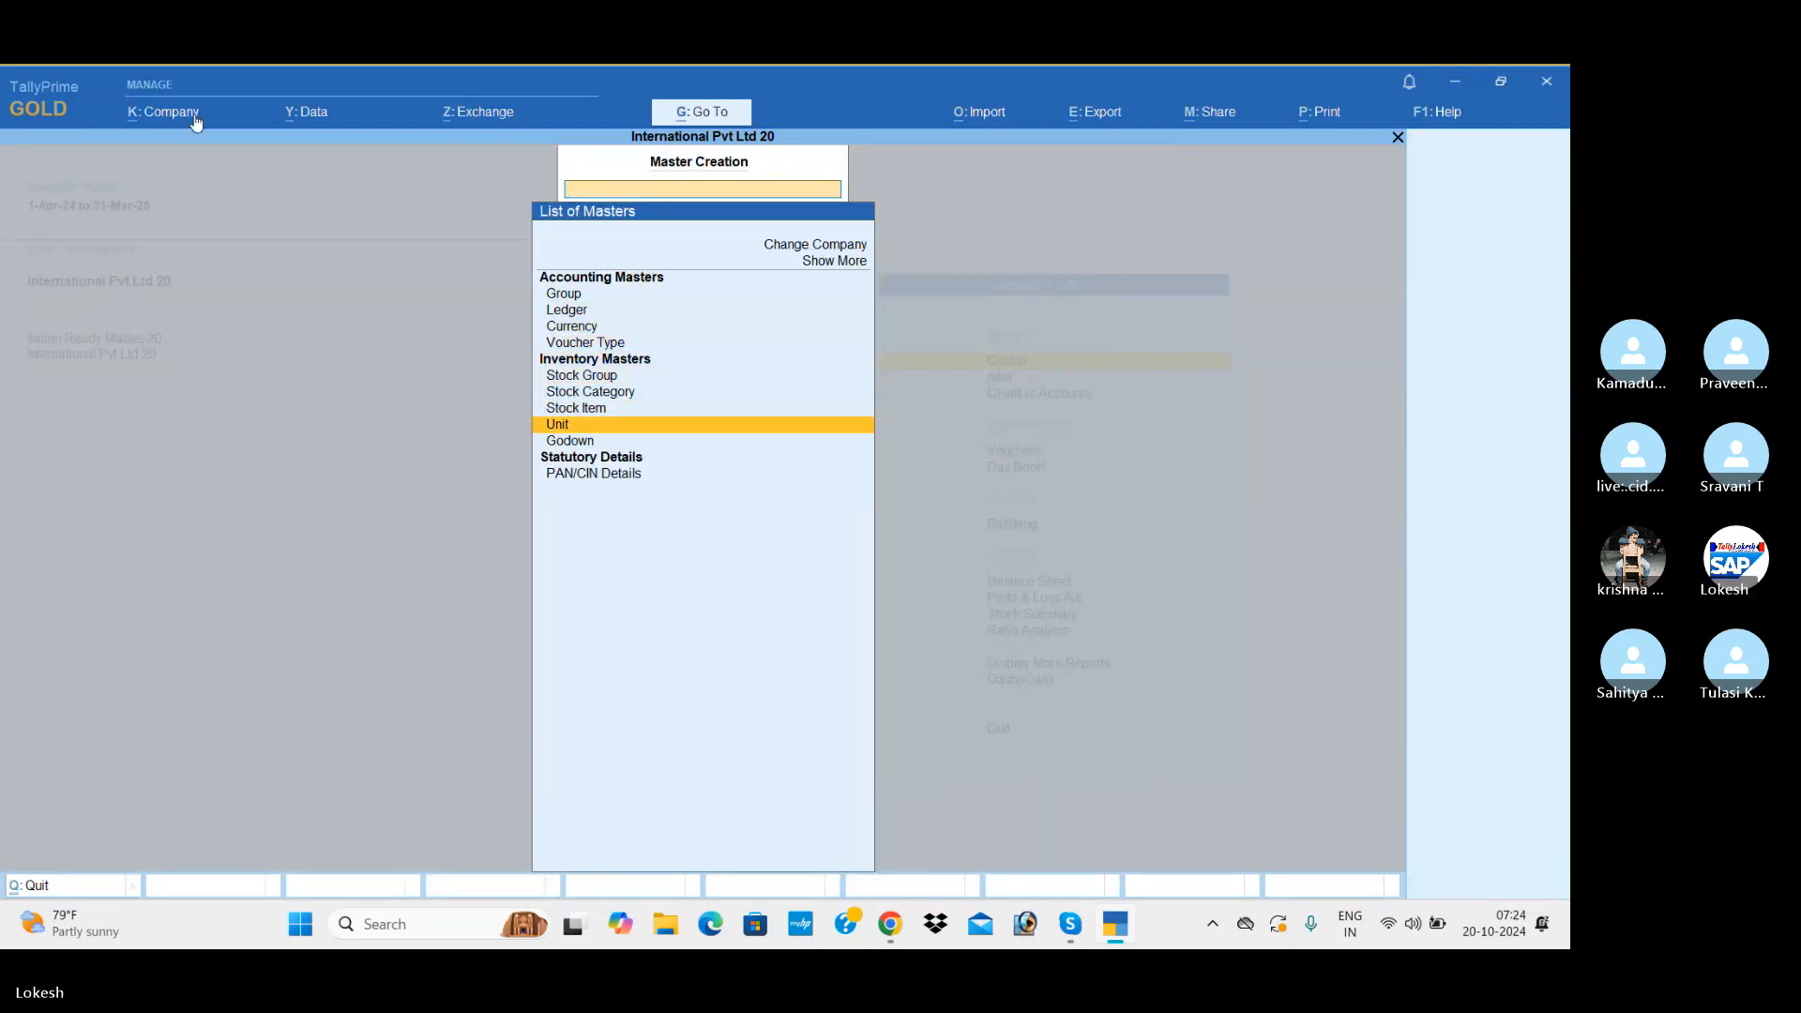
key("Return")
type("nos")
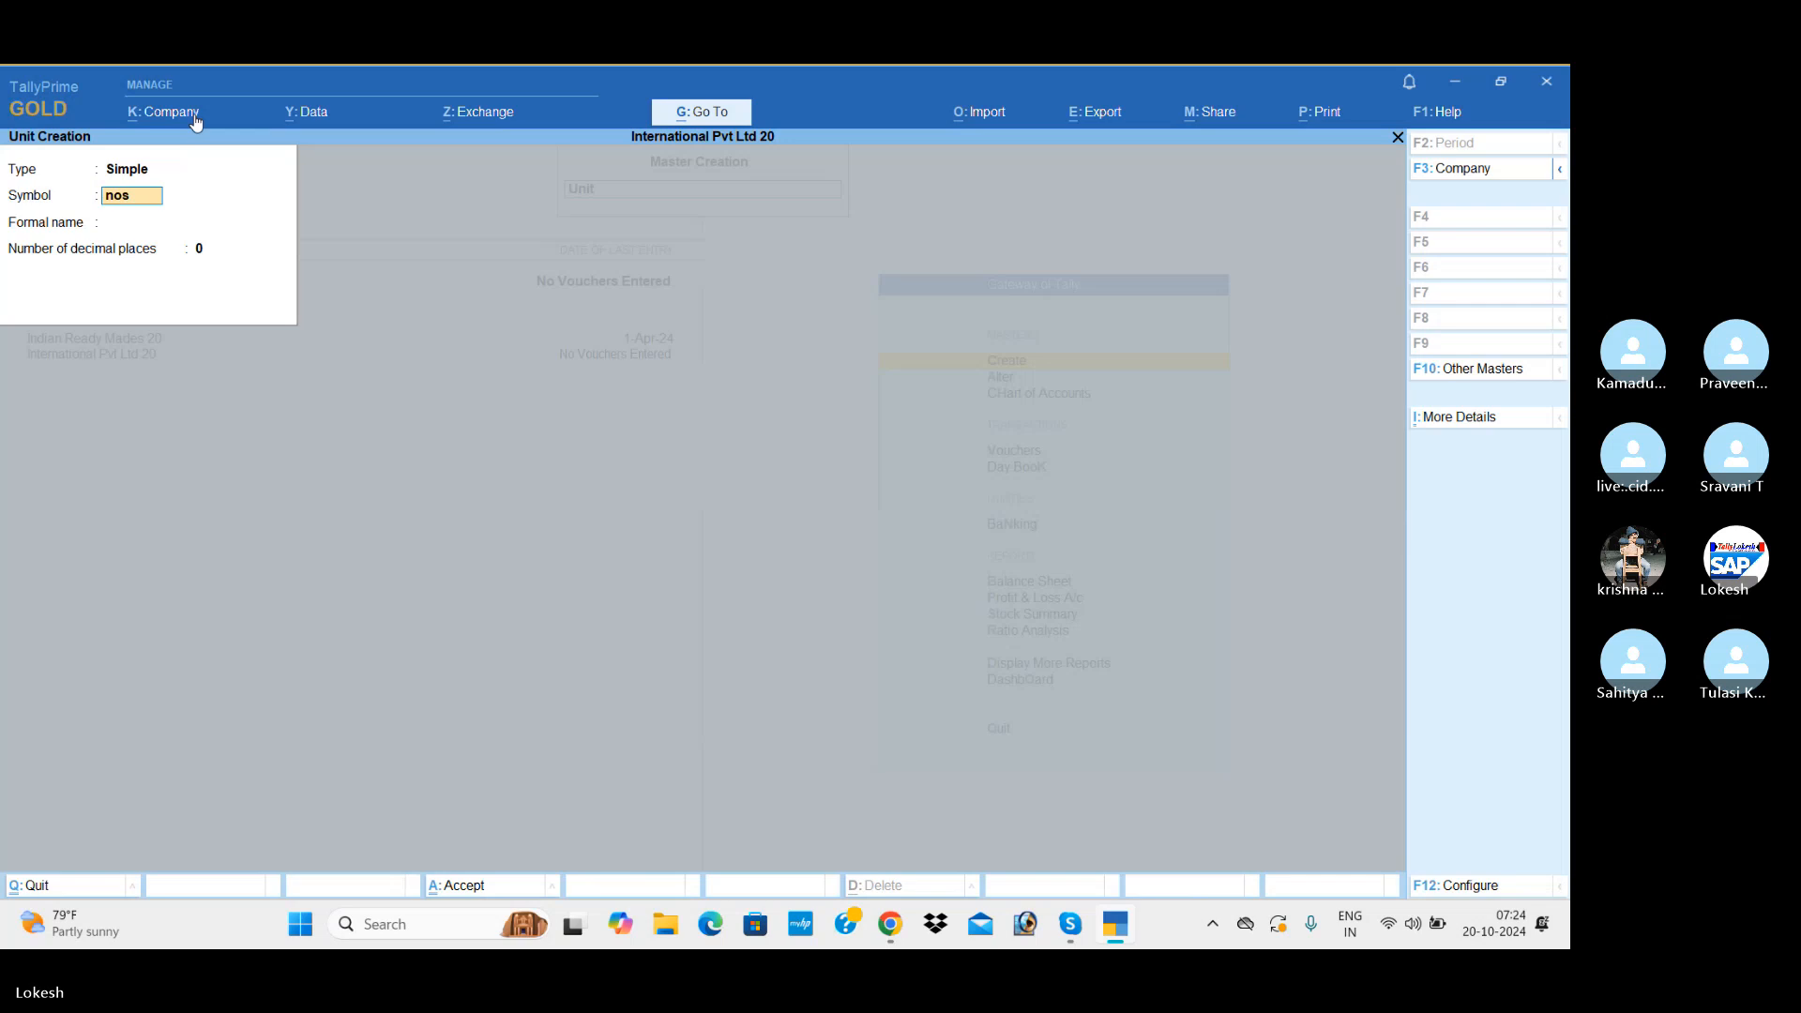
key("Return")
type("Numb")
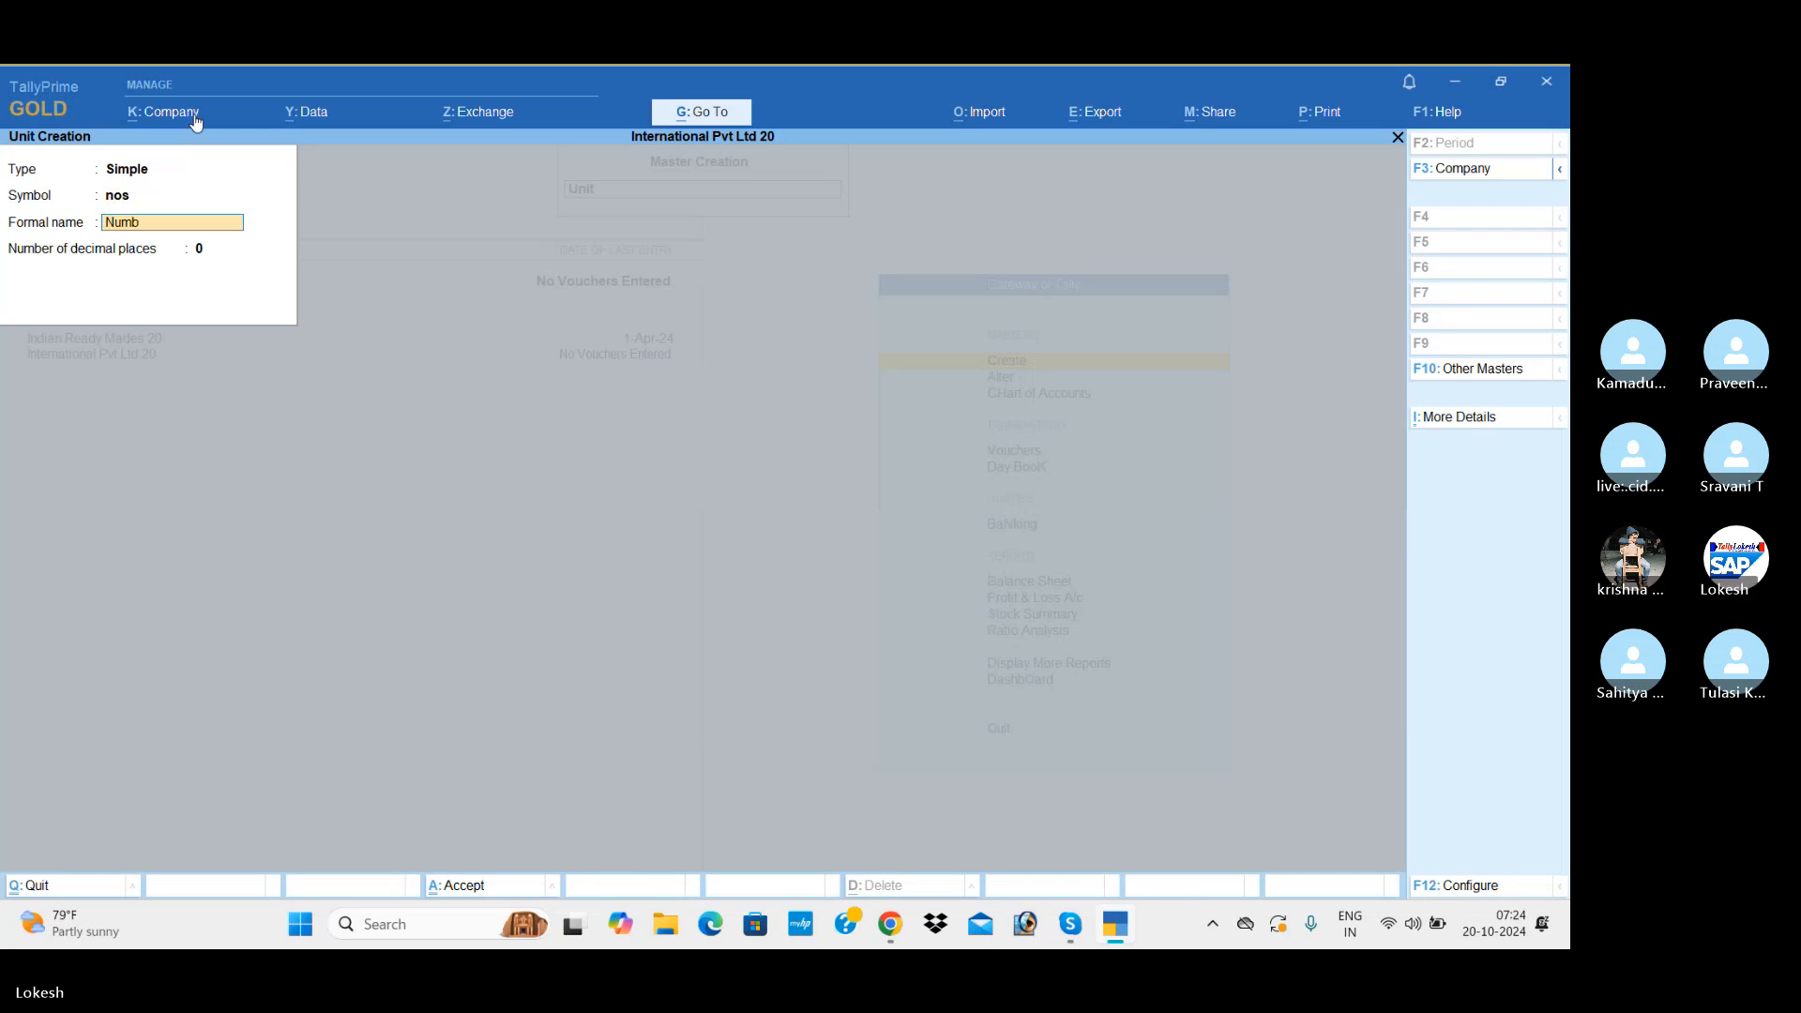
key("Return")
key("Return")
key("Return")
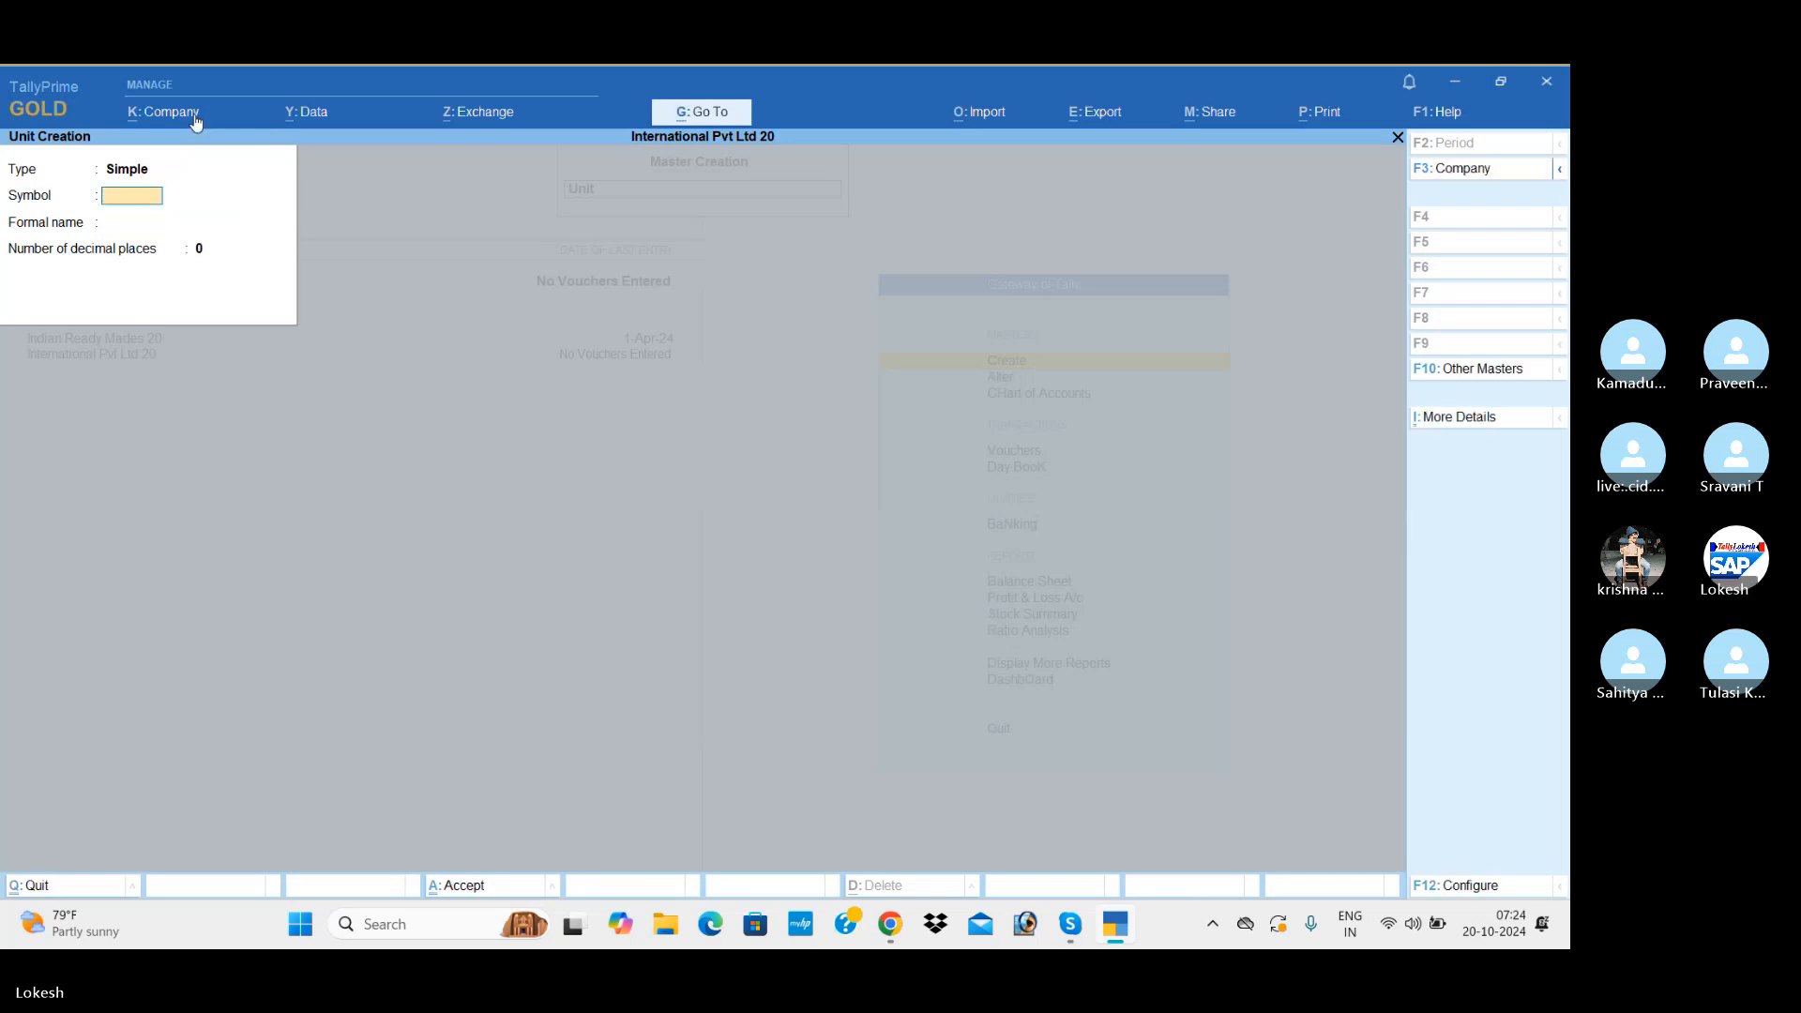
Step: Leave unit creation and start a new stock item named Hp Laptop
key("Escape")
key("y")
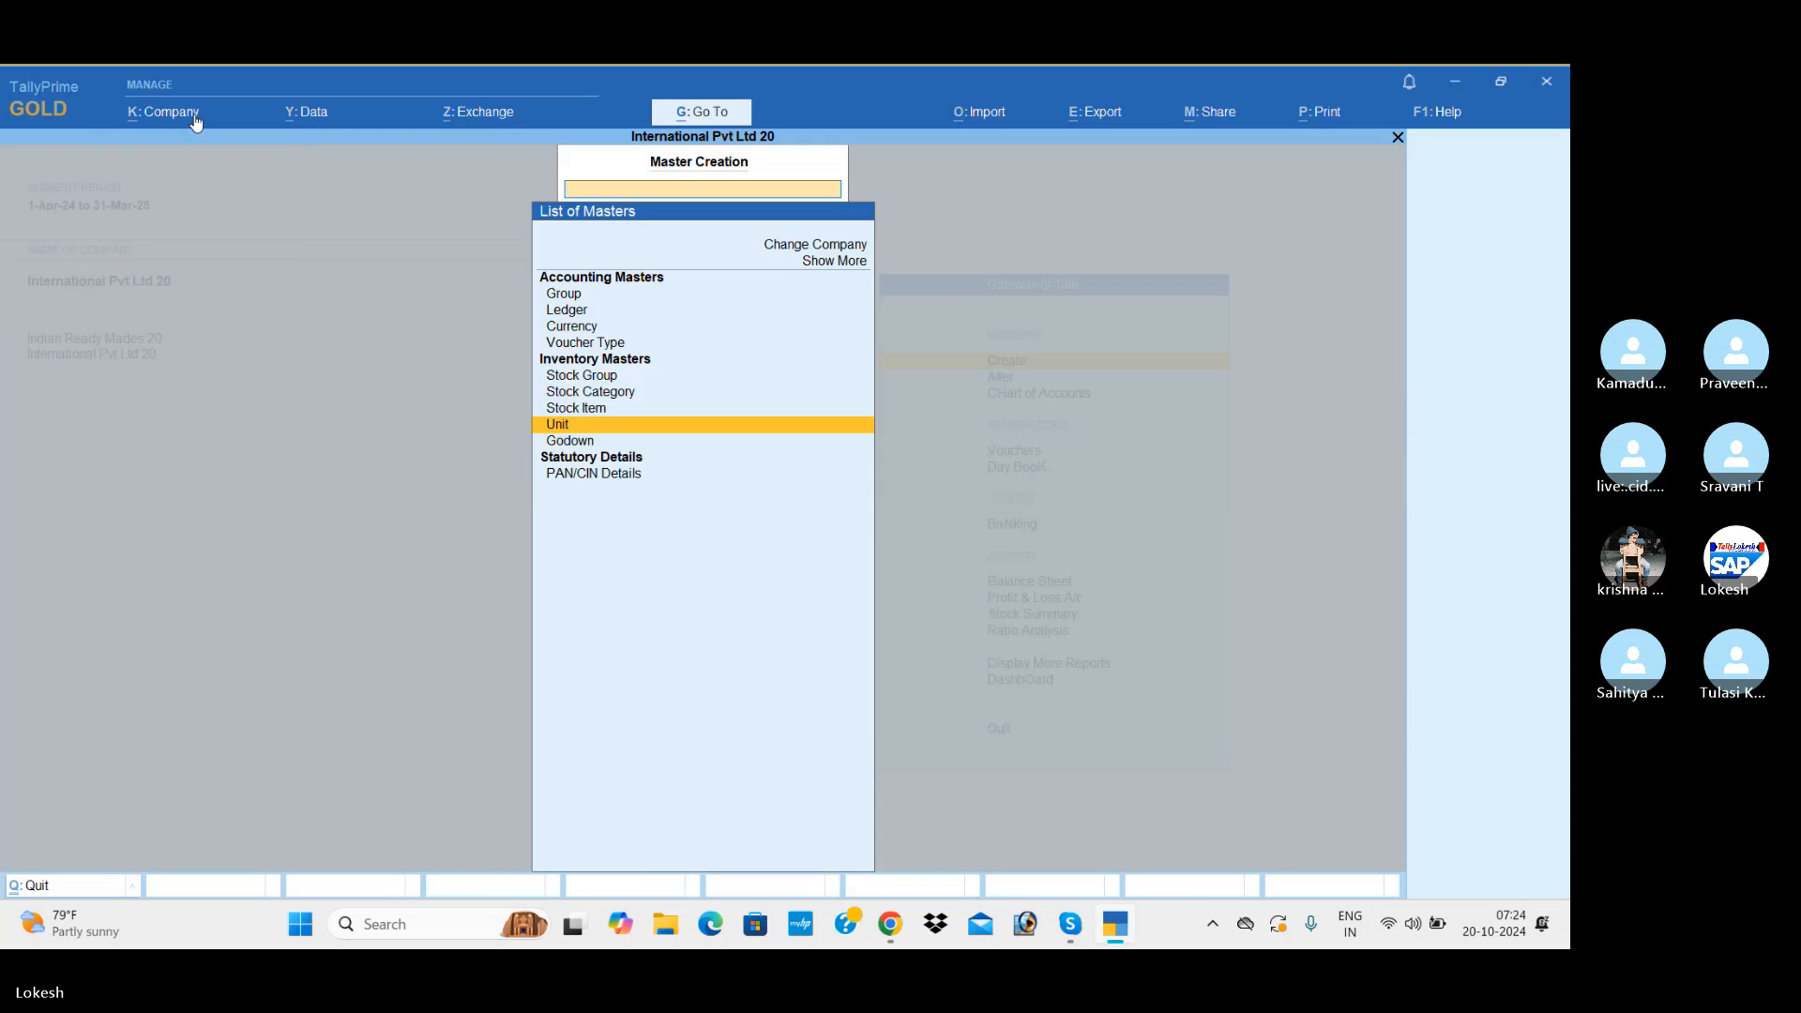
key("Up")
key("Return")
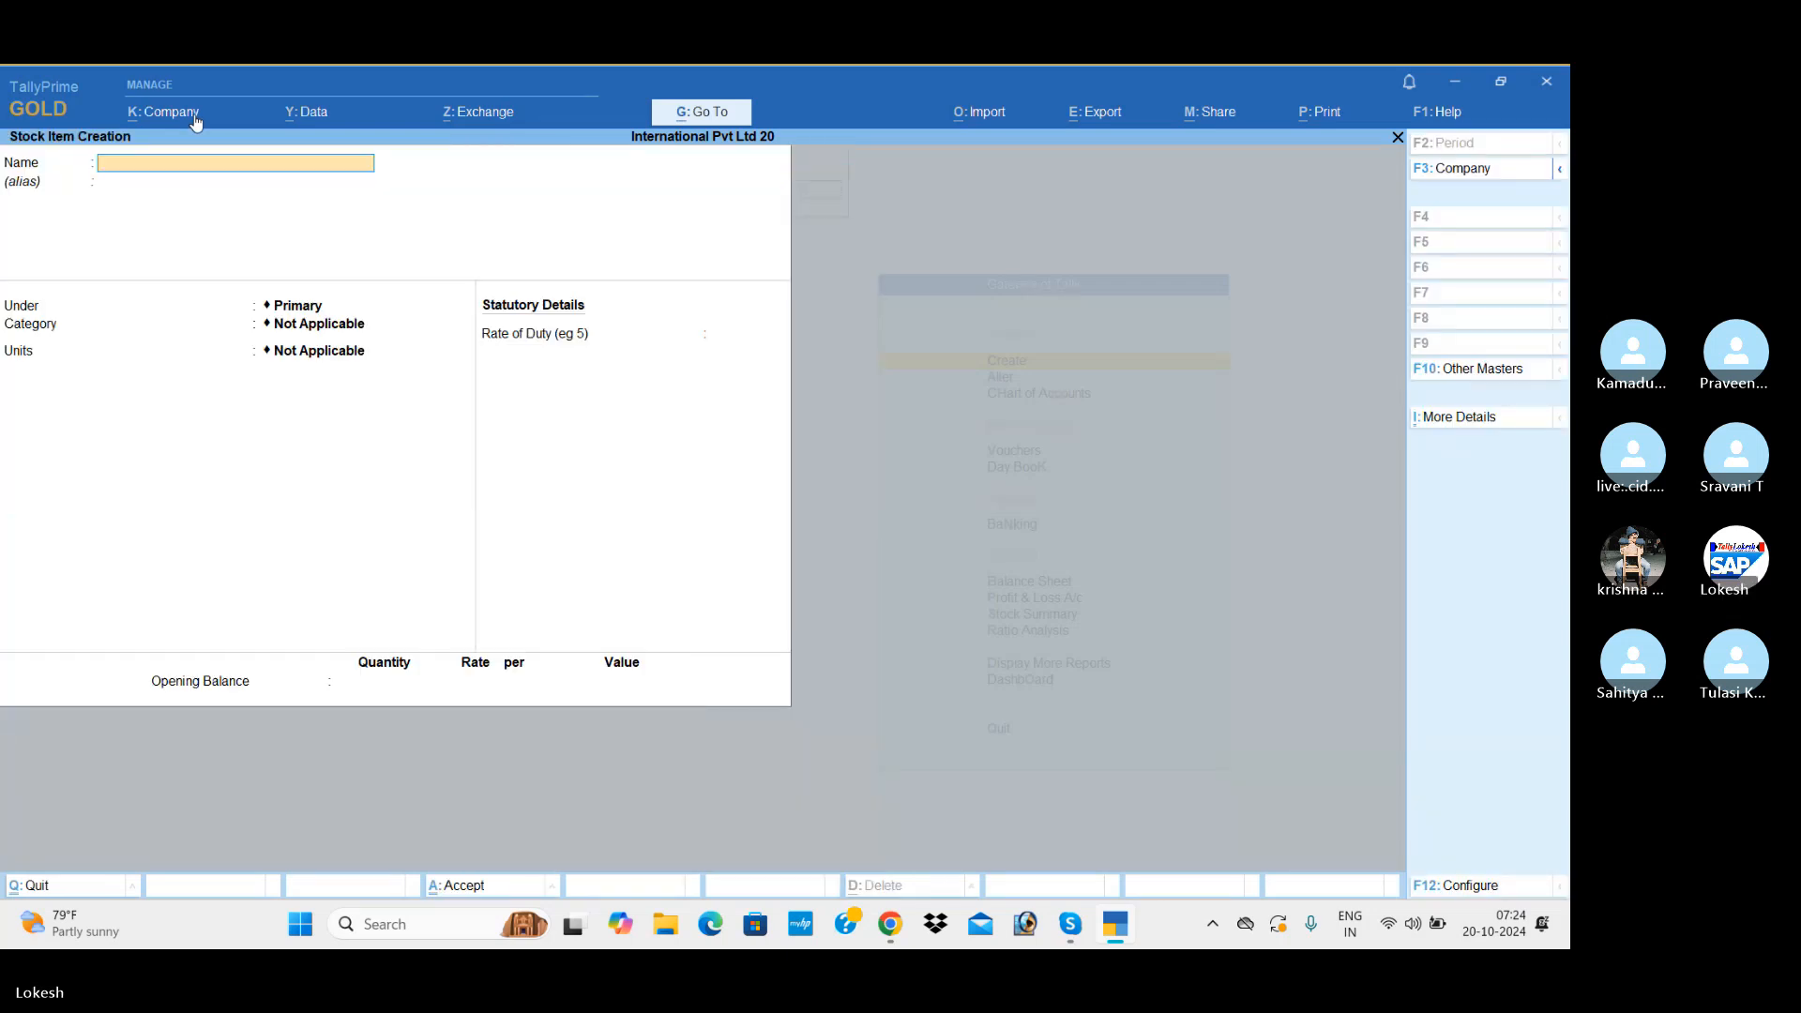
type("Hp Laptop")
key("Return")
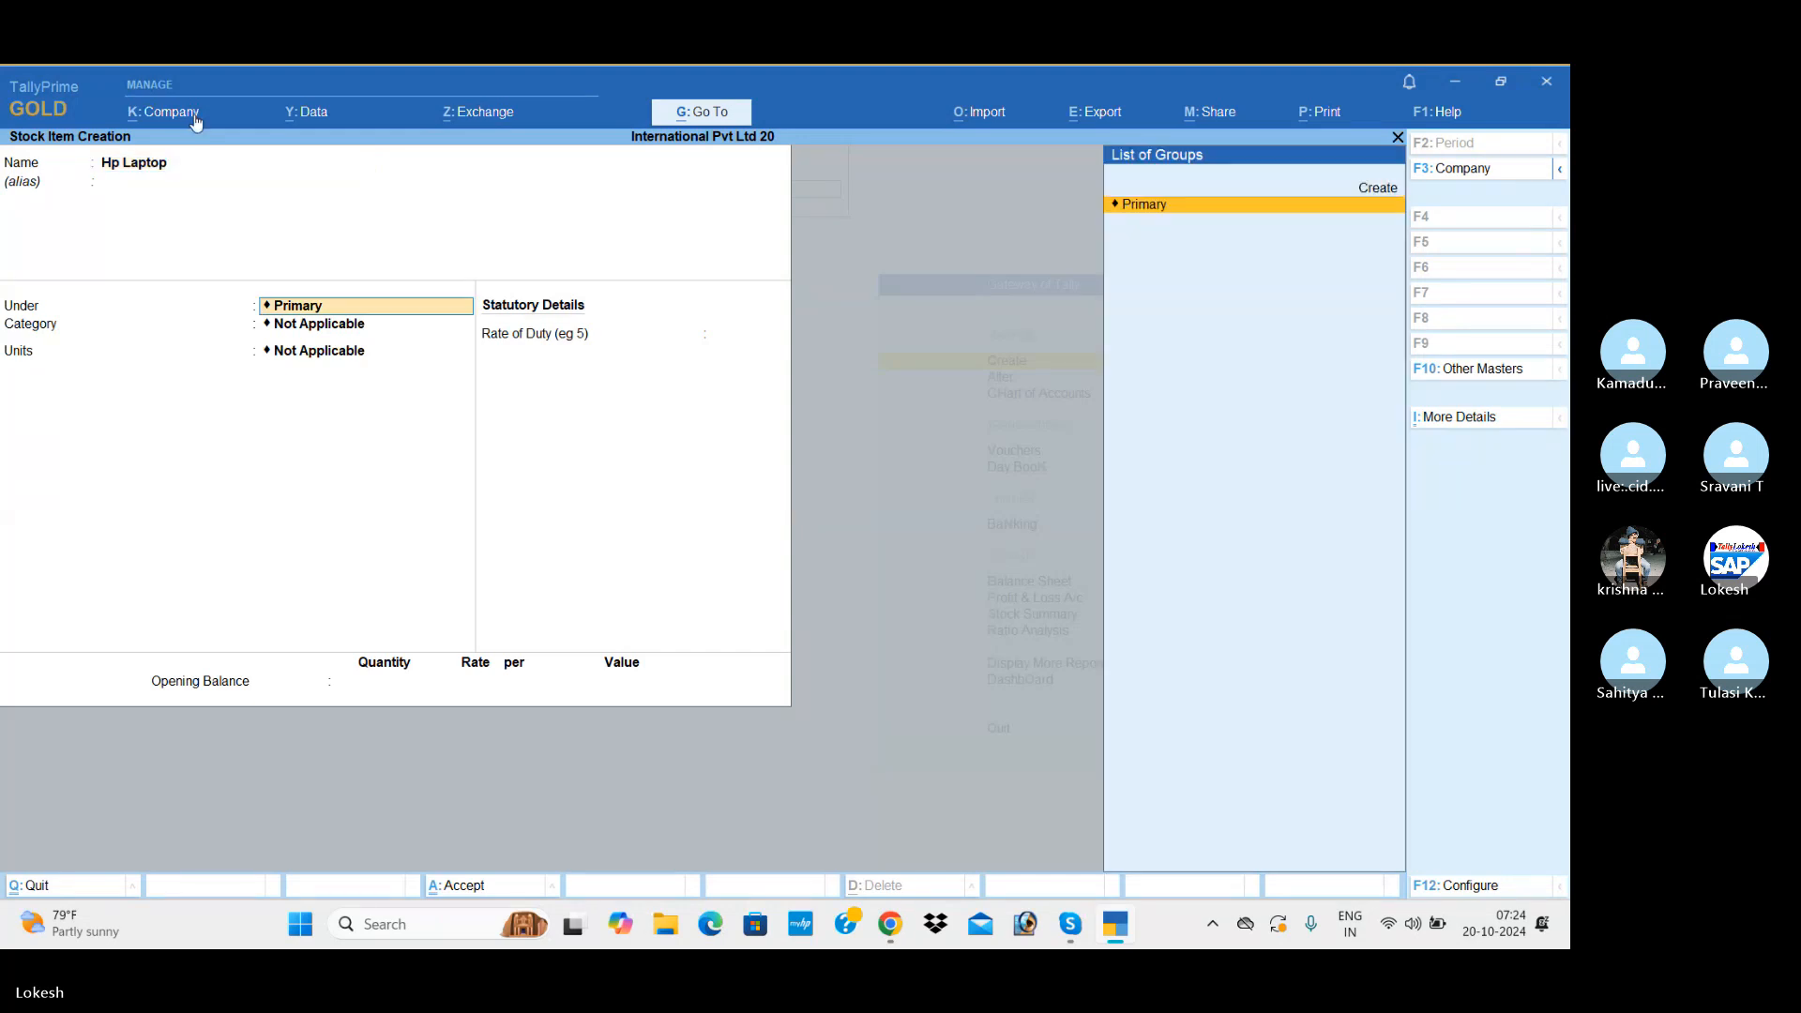
Step: Keep the Hp Laptop item under Primary with category Not Applicable, set its units to nos and leave its duty rate at 0
key("Return")
key("Return")
key("Down")
Step: Save the Hp Laptop stock item without an opening balance and leave stock item creation
key("Return")
key("Return")
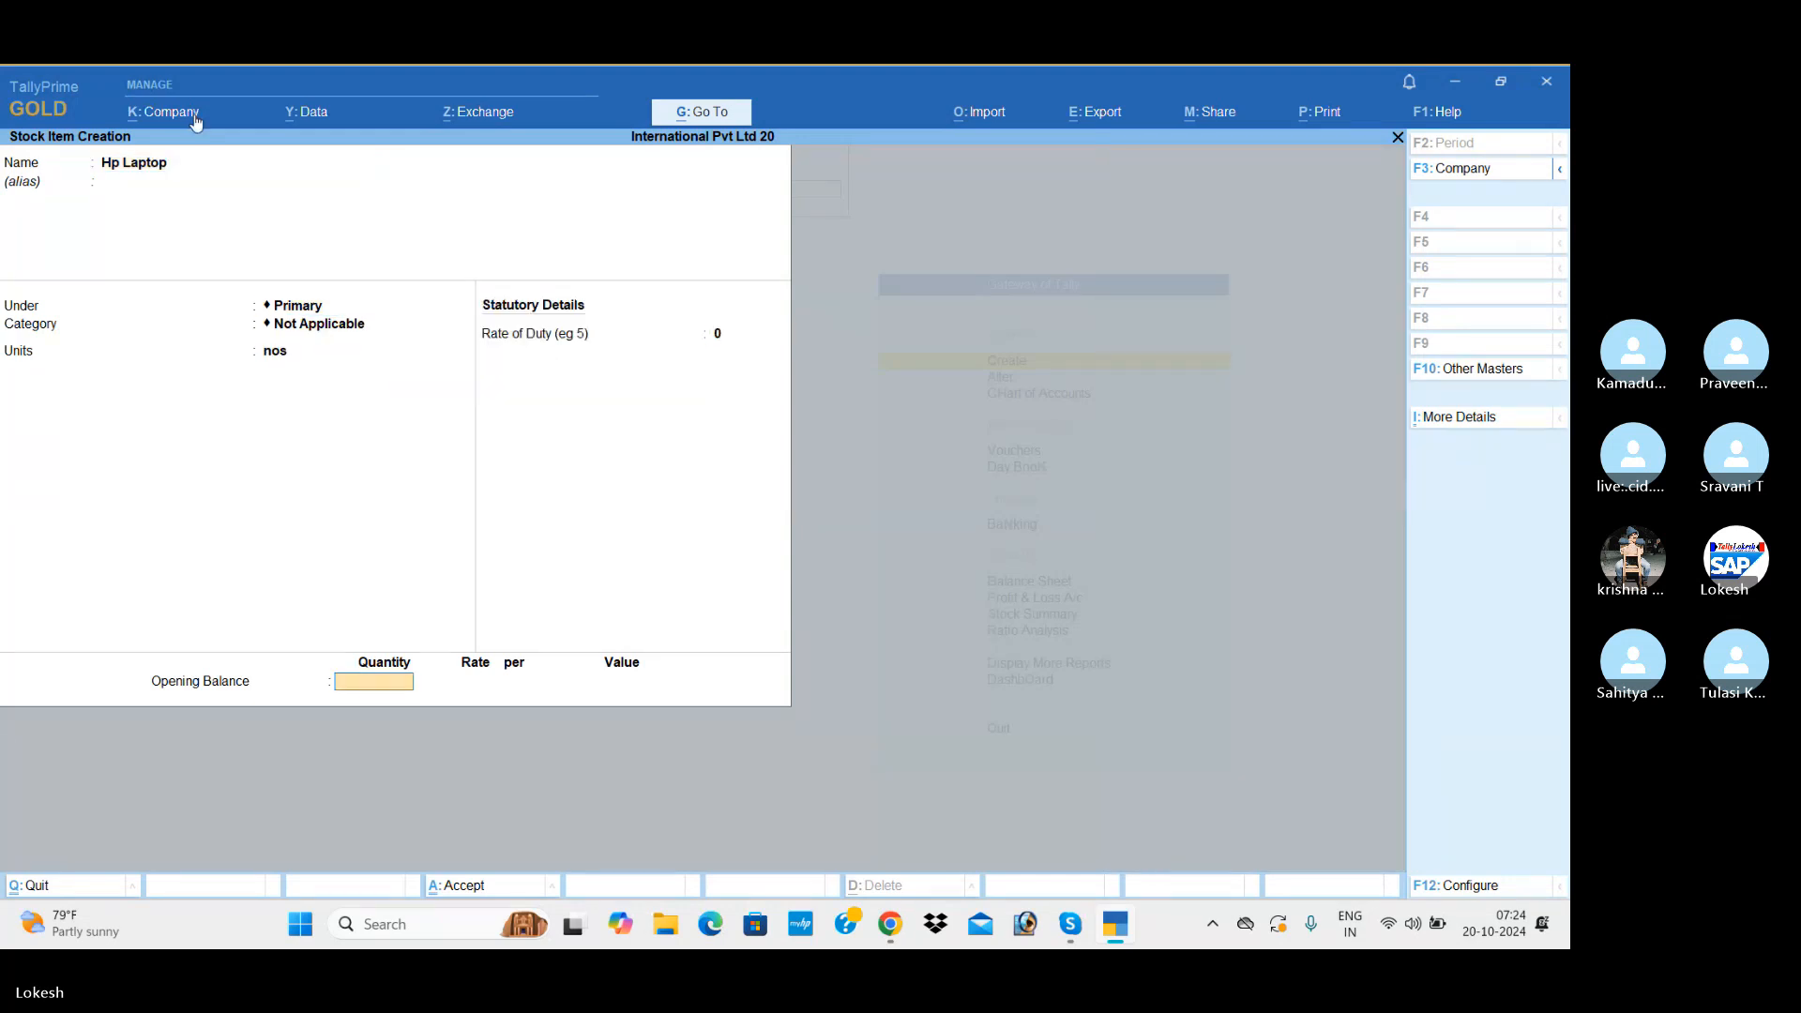
key("Return")
key("y")
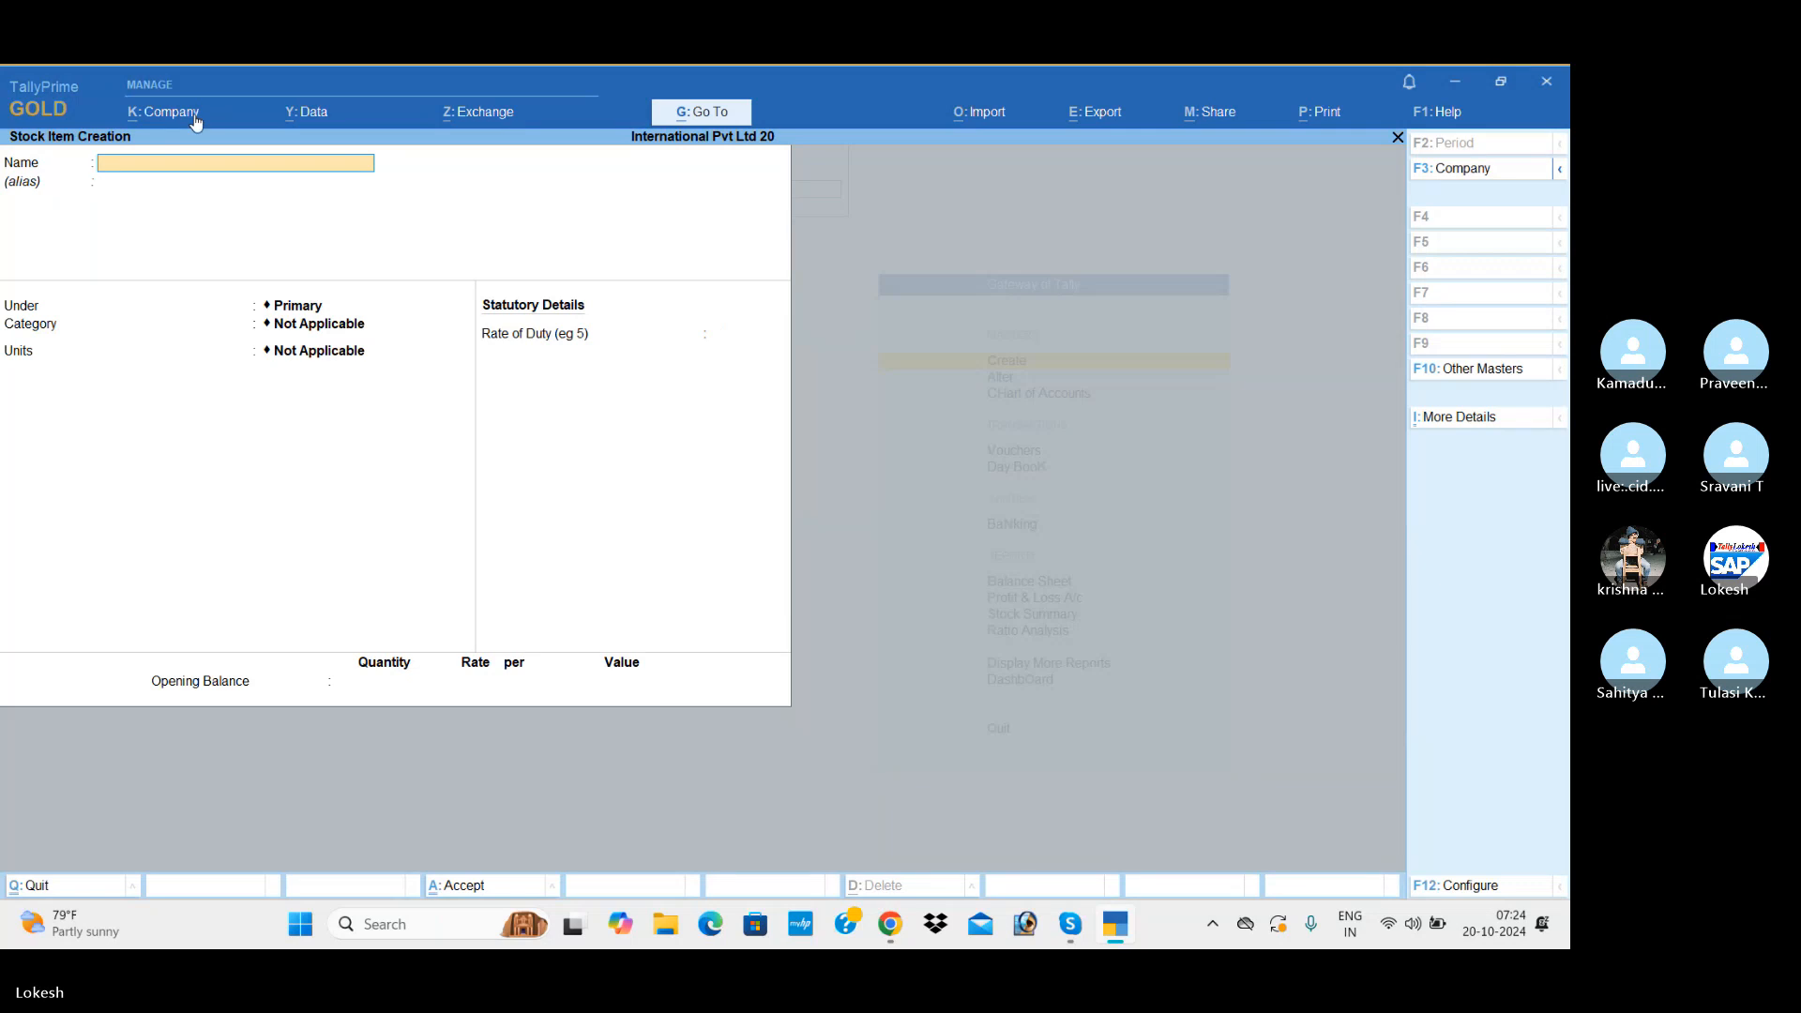
key("Escape")
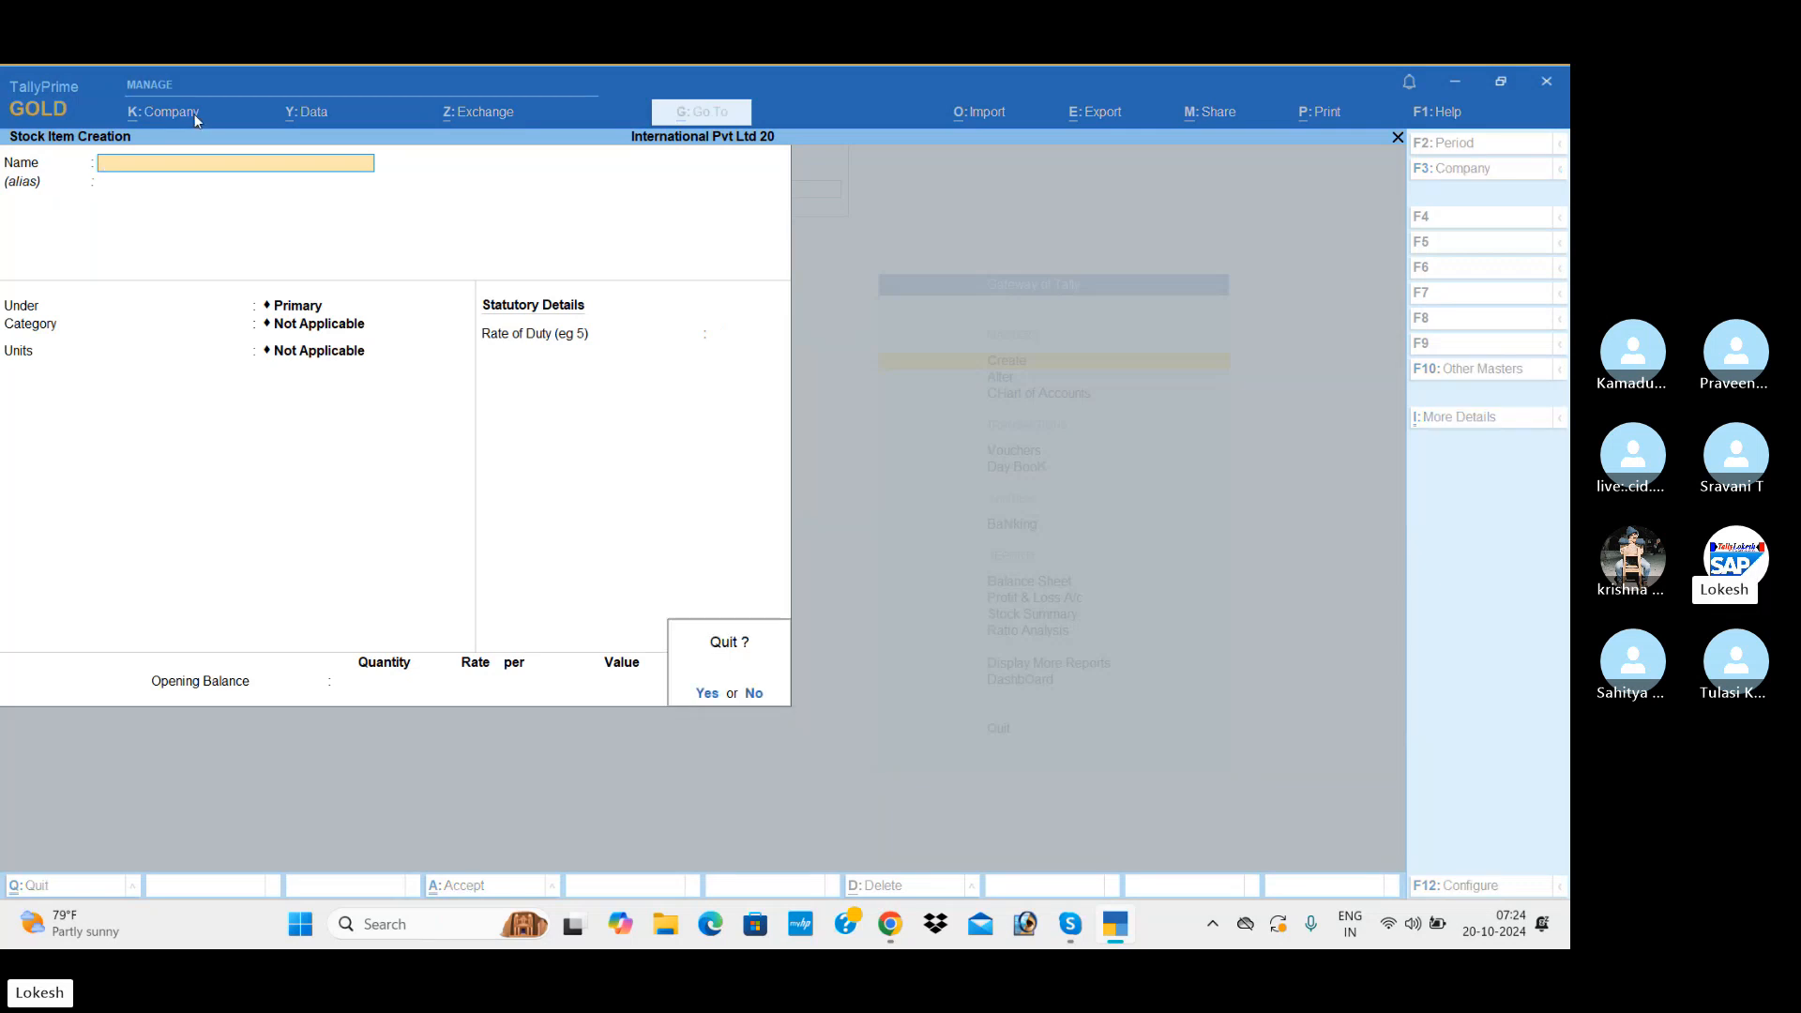
key("y")
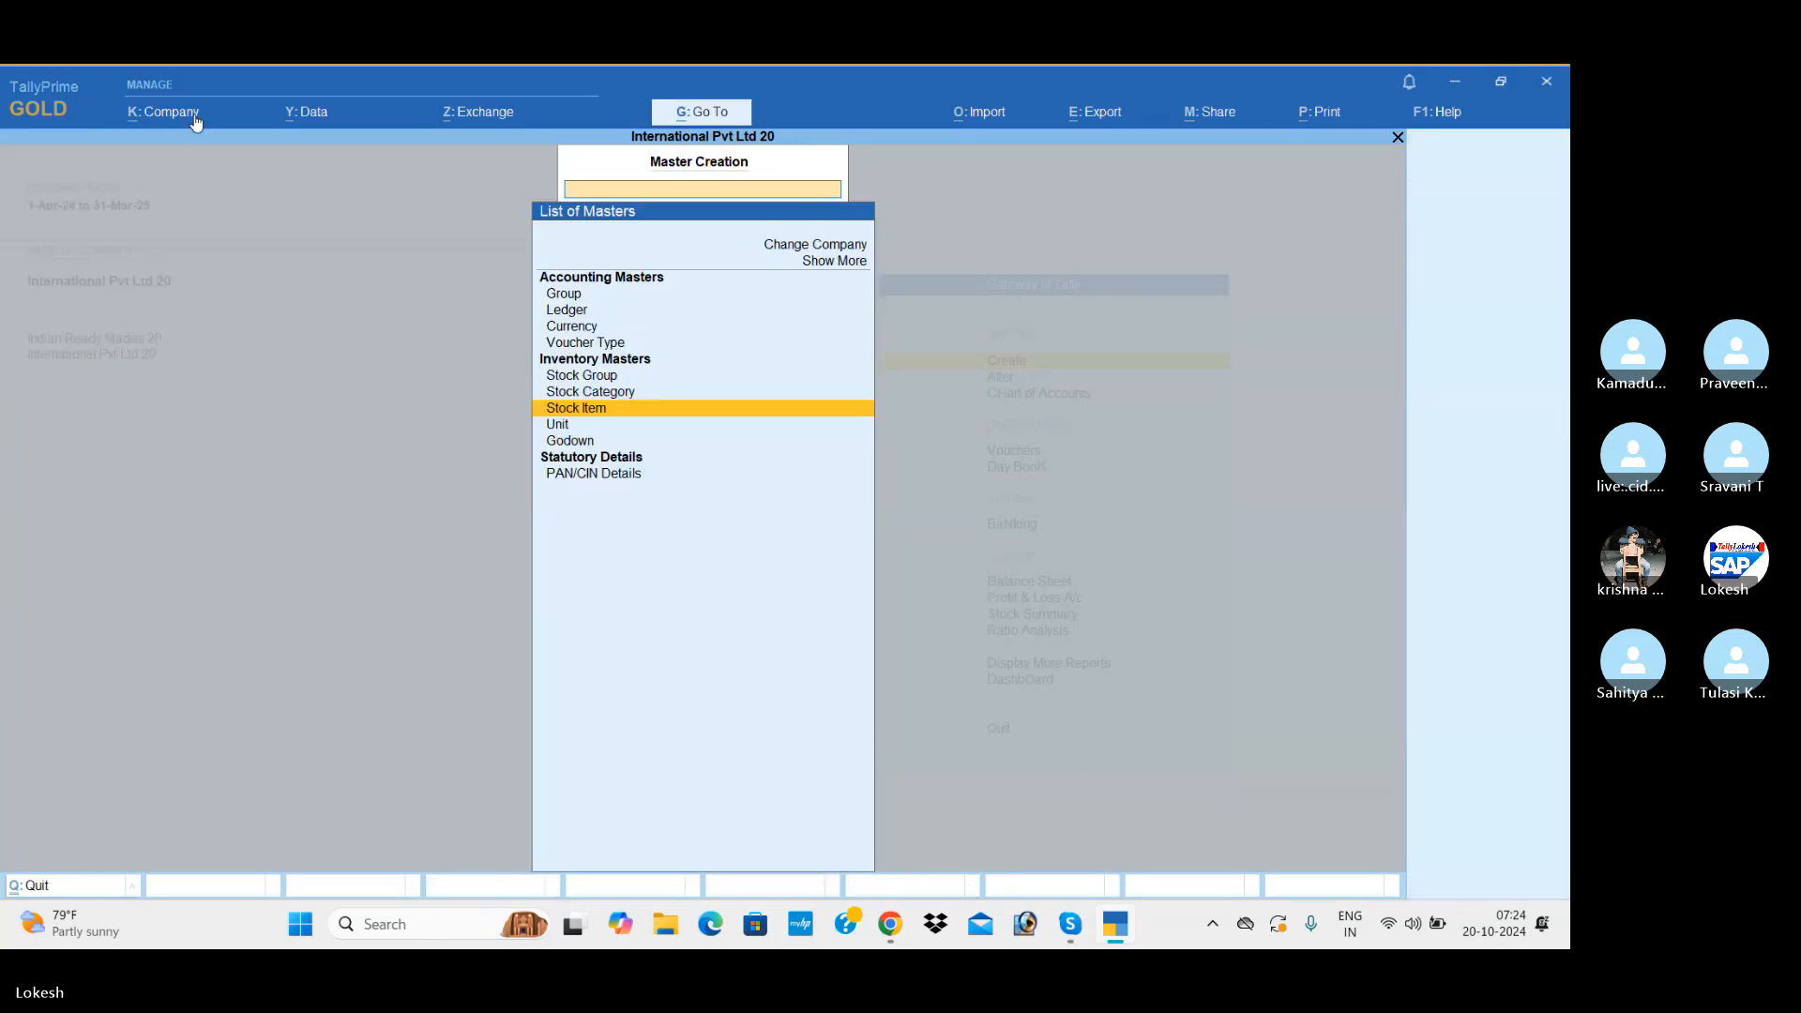
Step: Create a currency with the symbol $ and the formal name Dollor, keeping 2 decimal places and the remaining default options
key("Up")
key("Up")
key("Up")
key("Up")
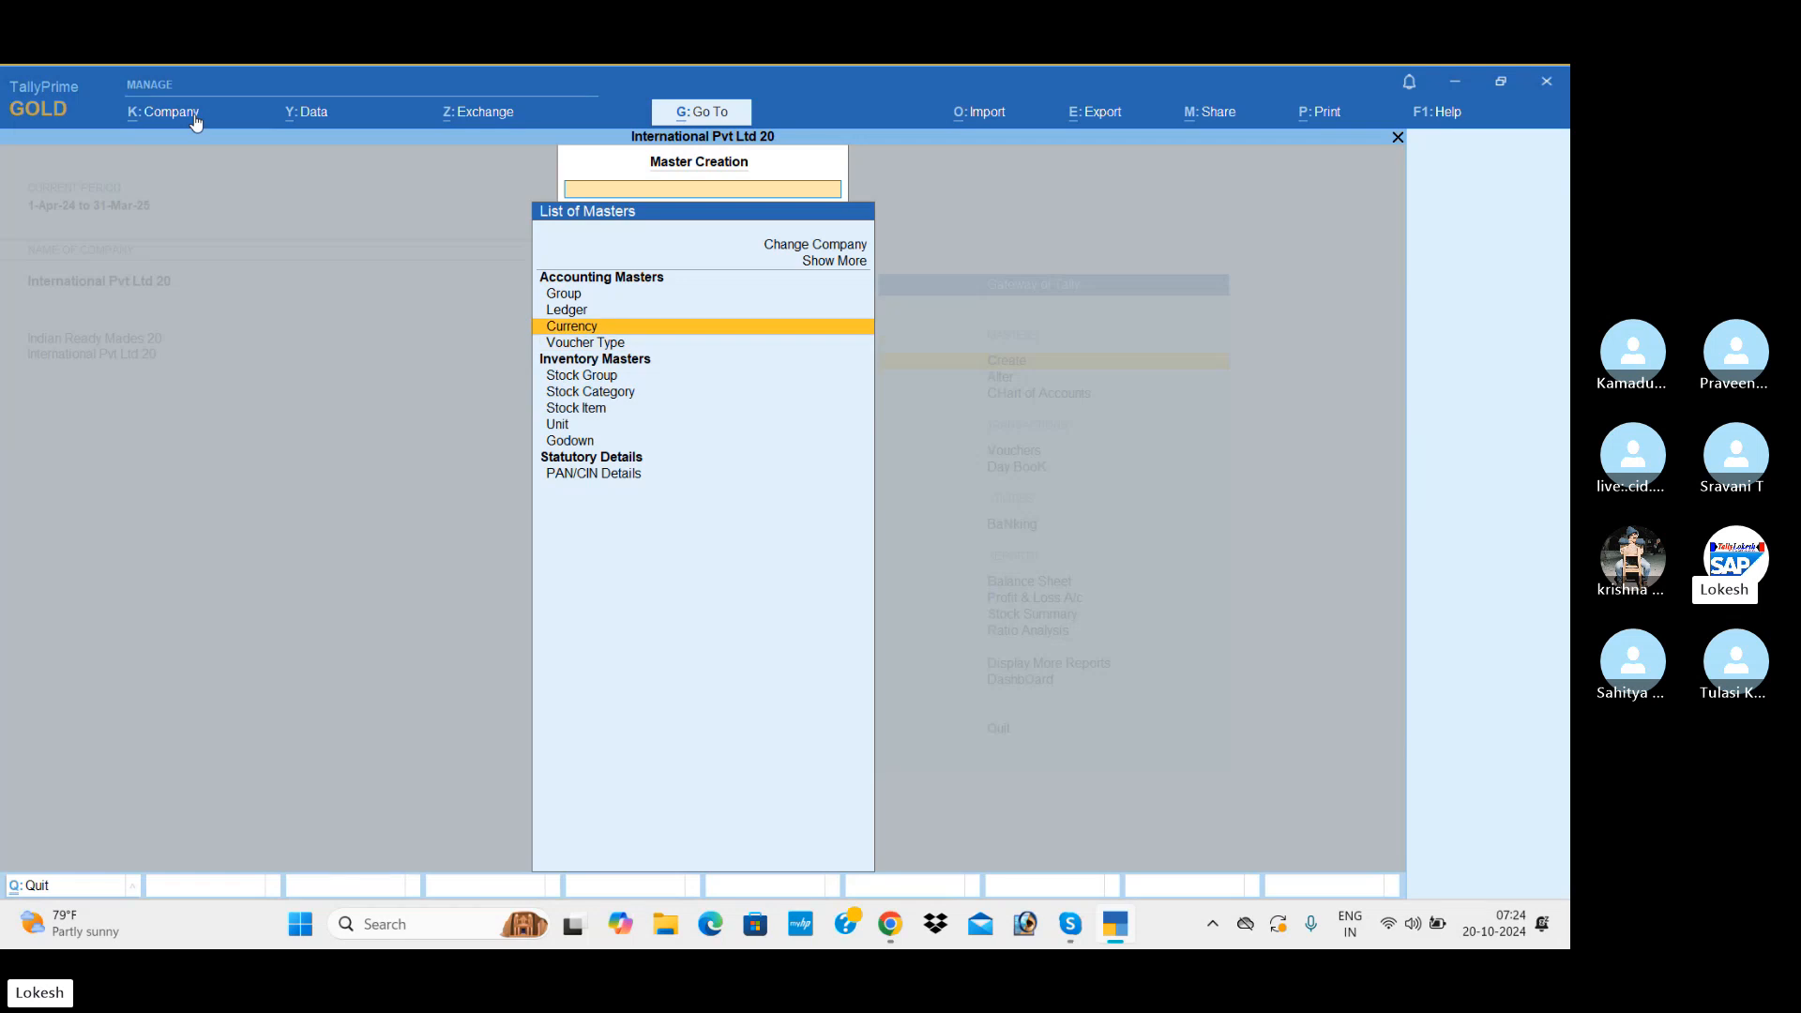
key("Return")
key("Return")
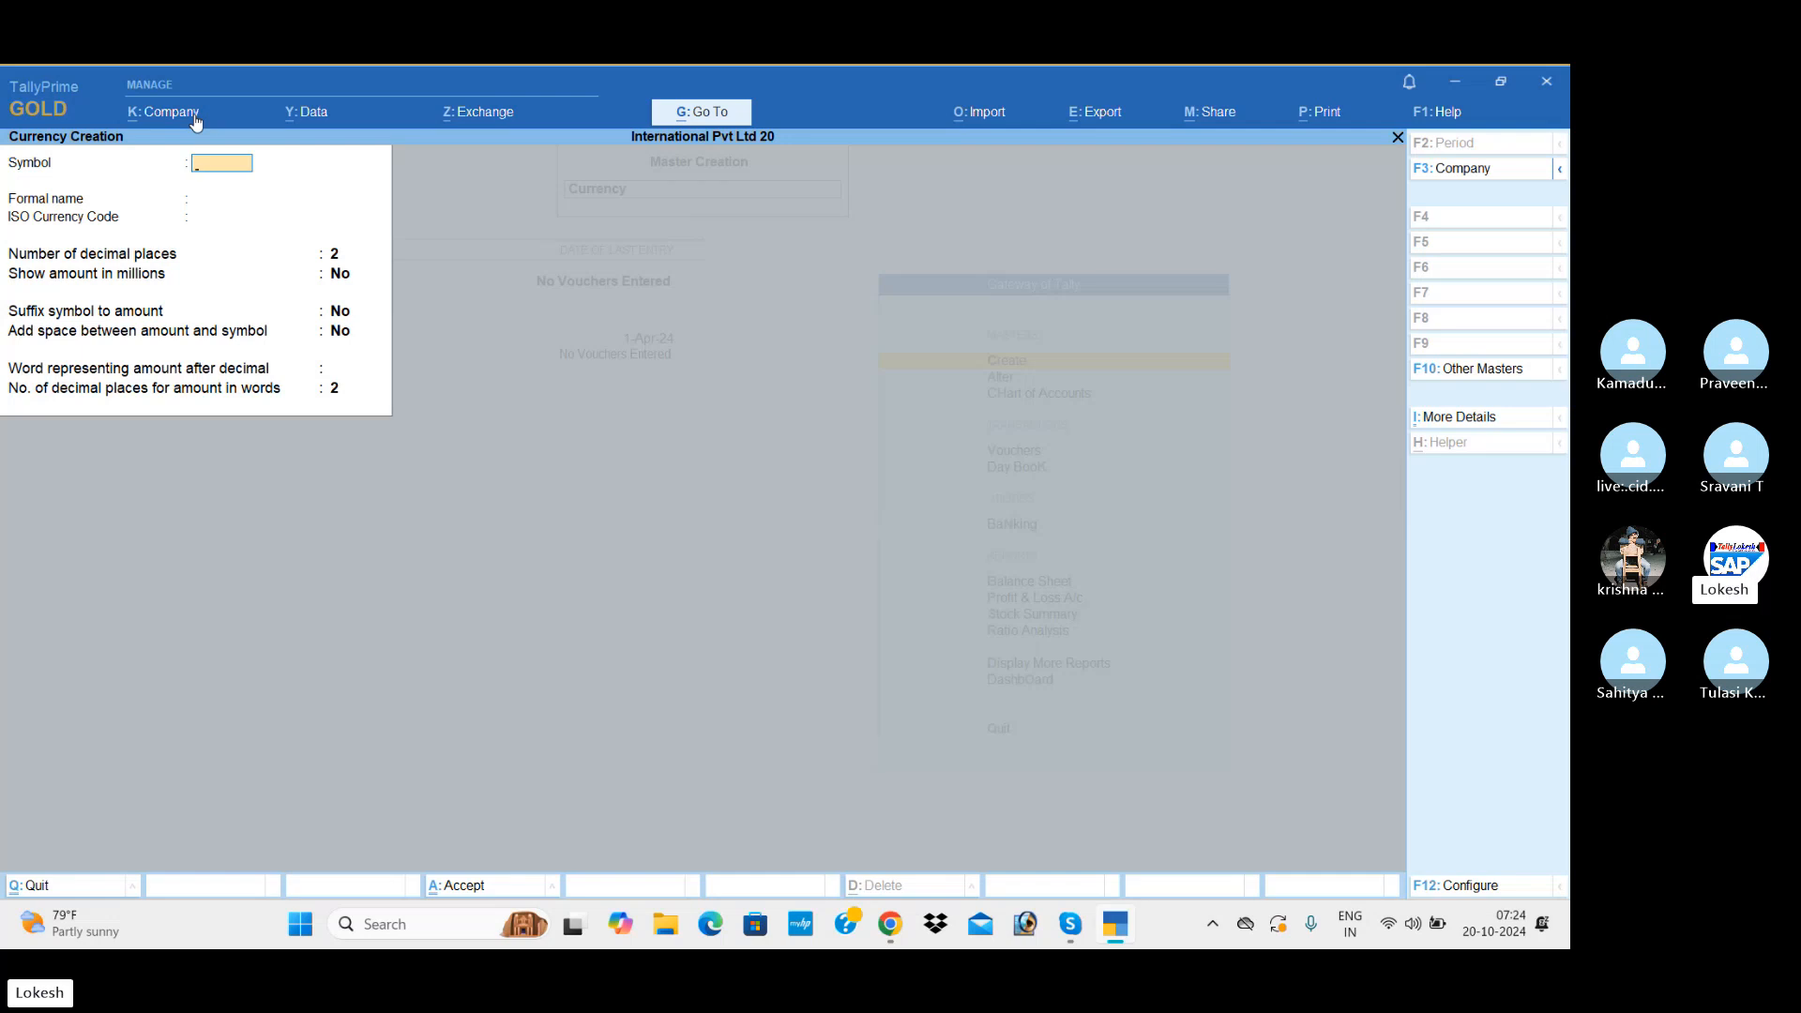
type("$")
key("Return")
type("Doll")
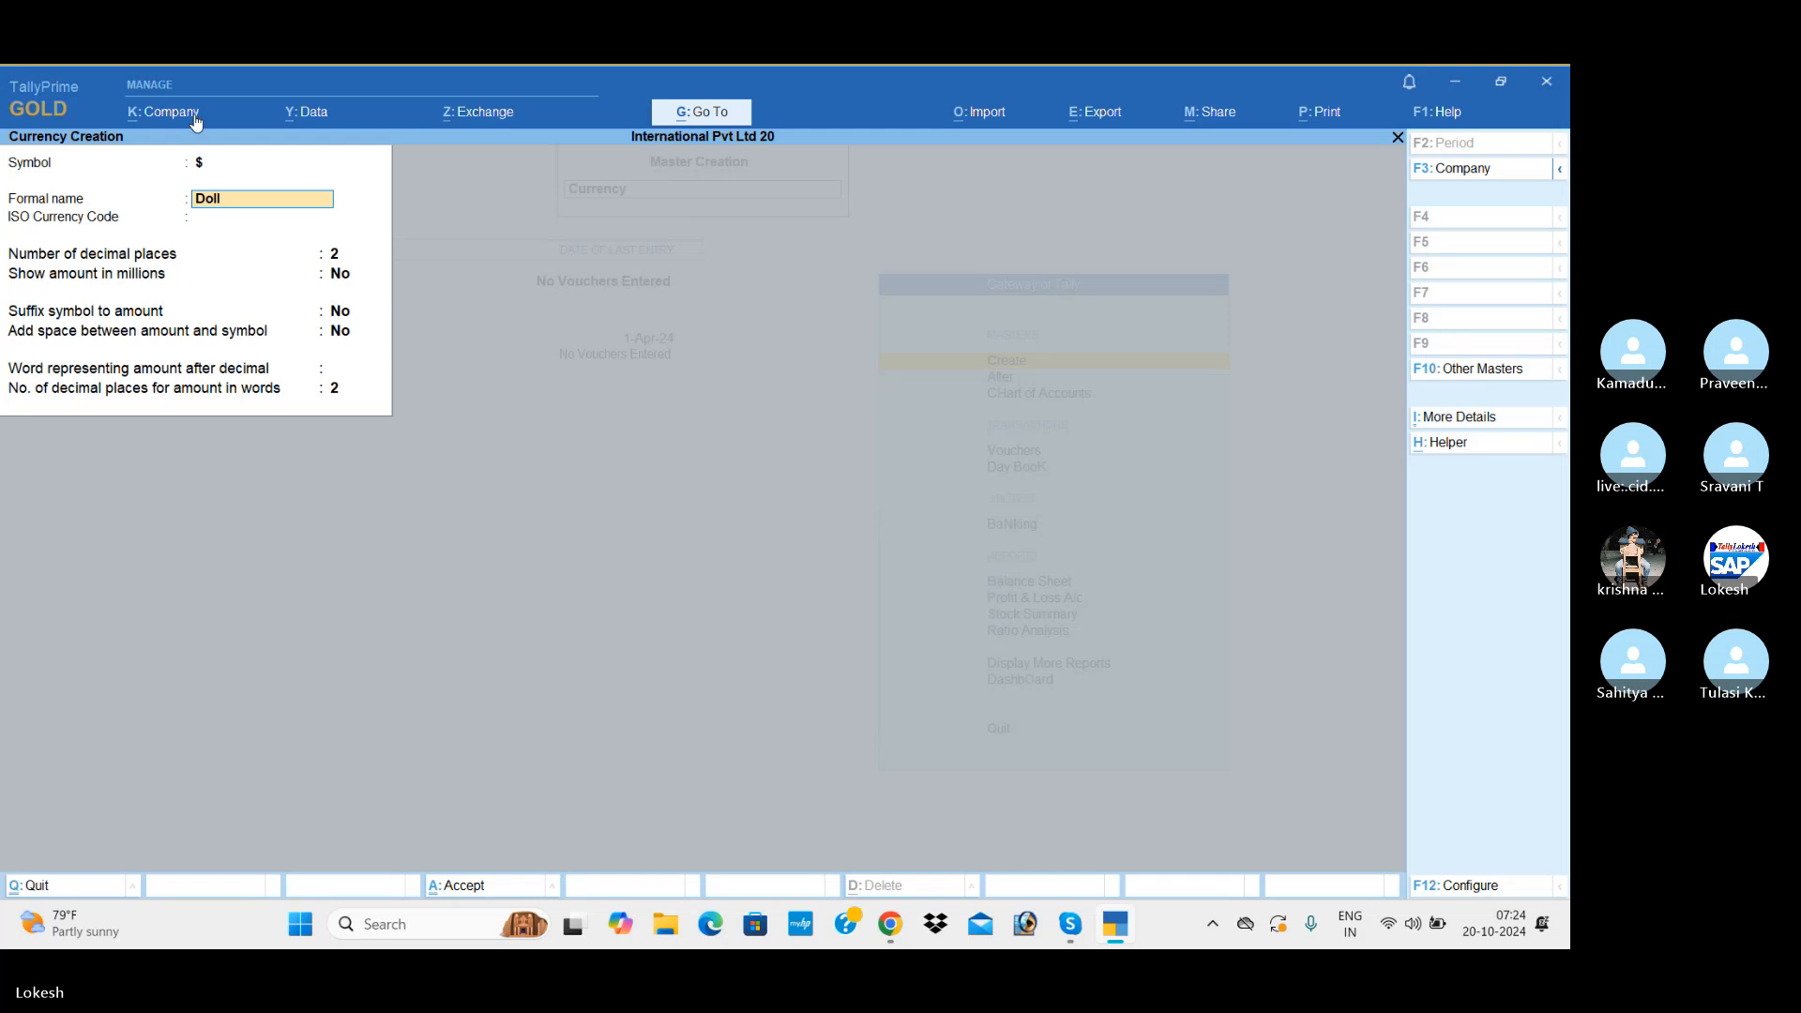
key("Return")
key("Return")
key("Return")
key("Return")
key("Return")
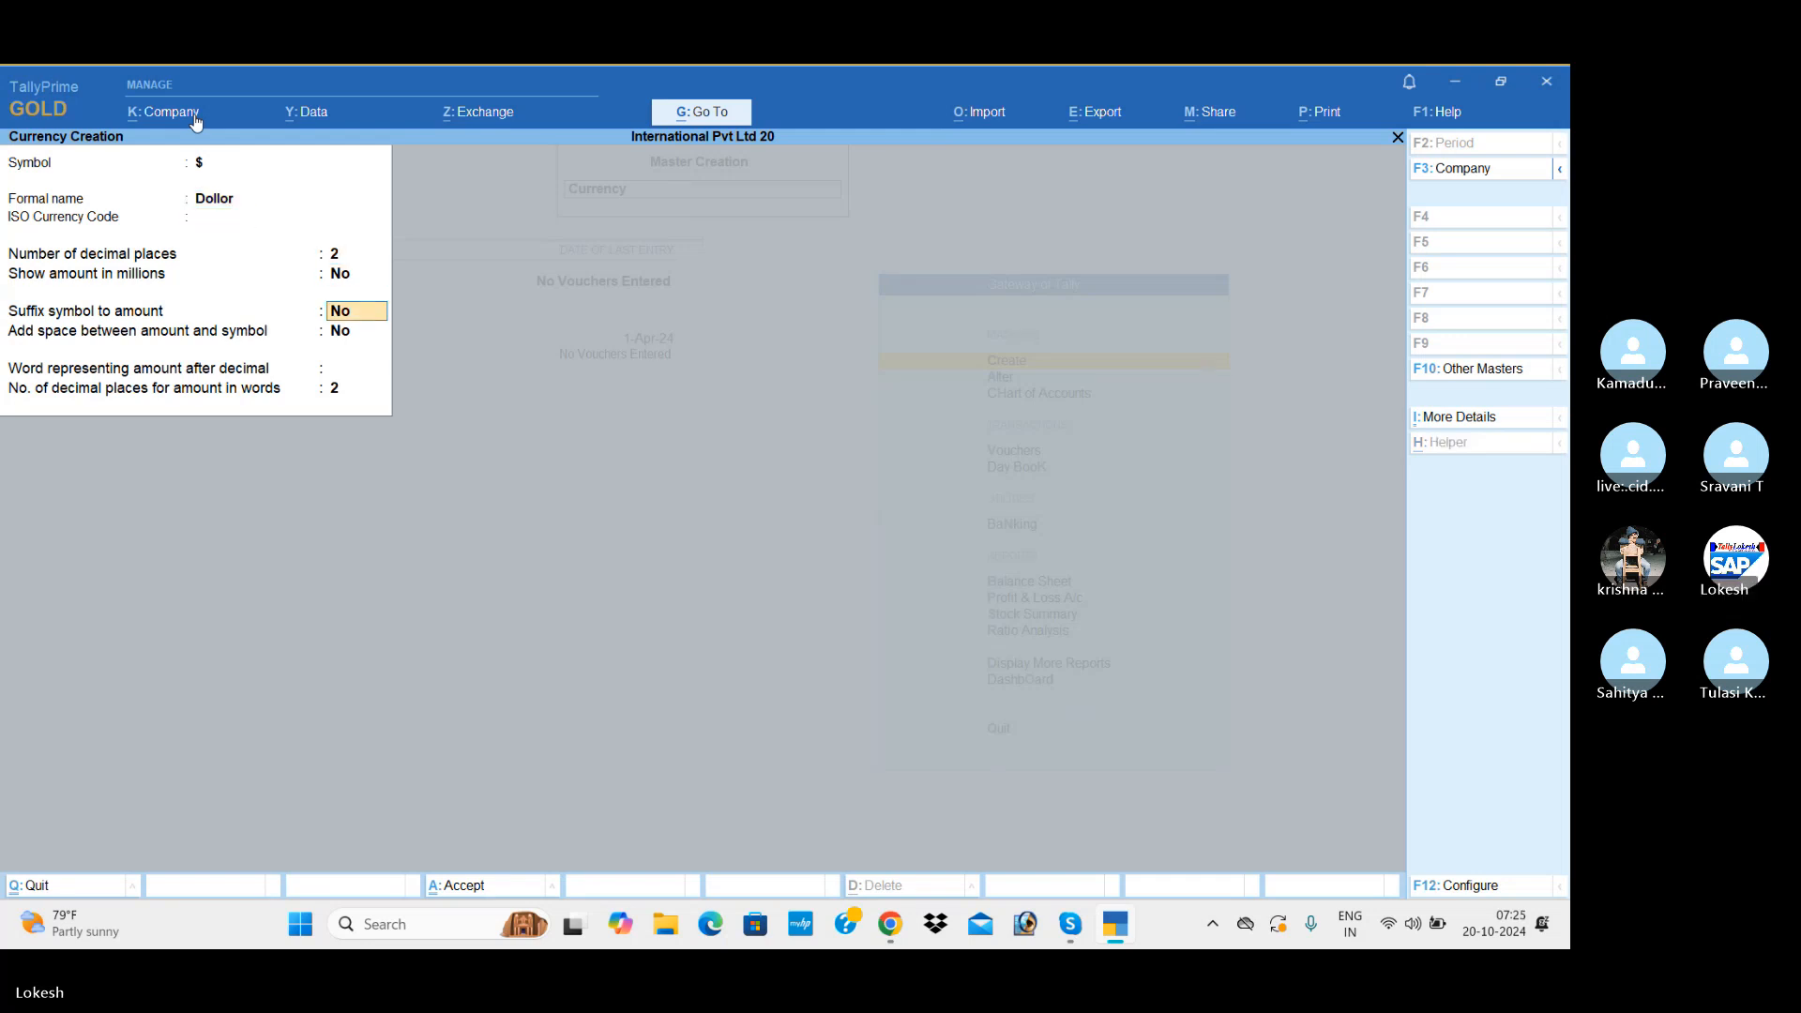
key("Return")
key("Return")
Step: Create a currency with the symbol dn and the formal name Dinar, keeping 2 decimal places and the remaining default options
key("Return")
type("dn")
key("Return")
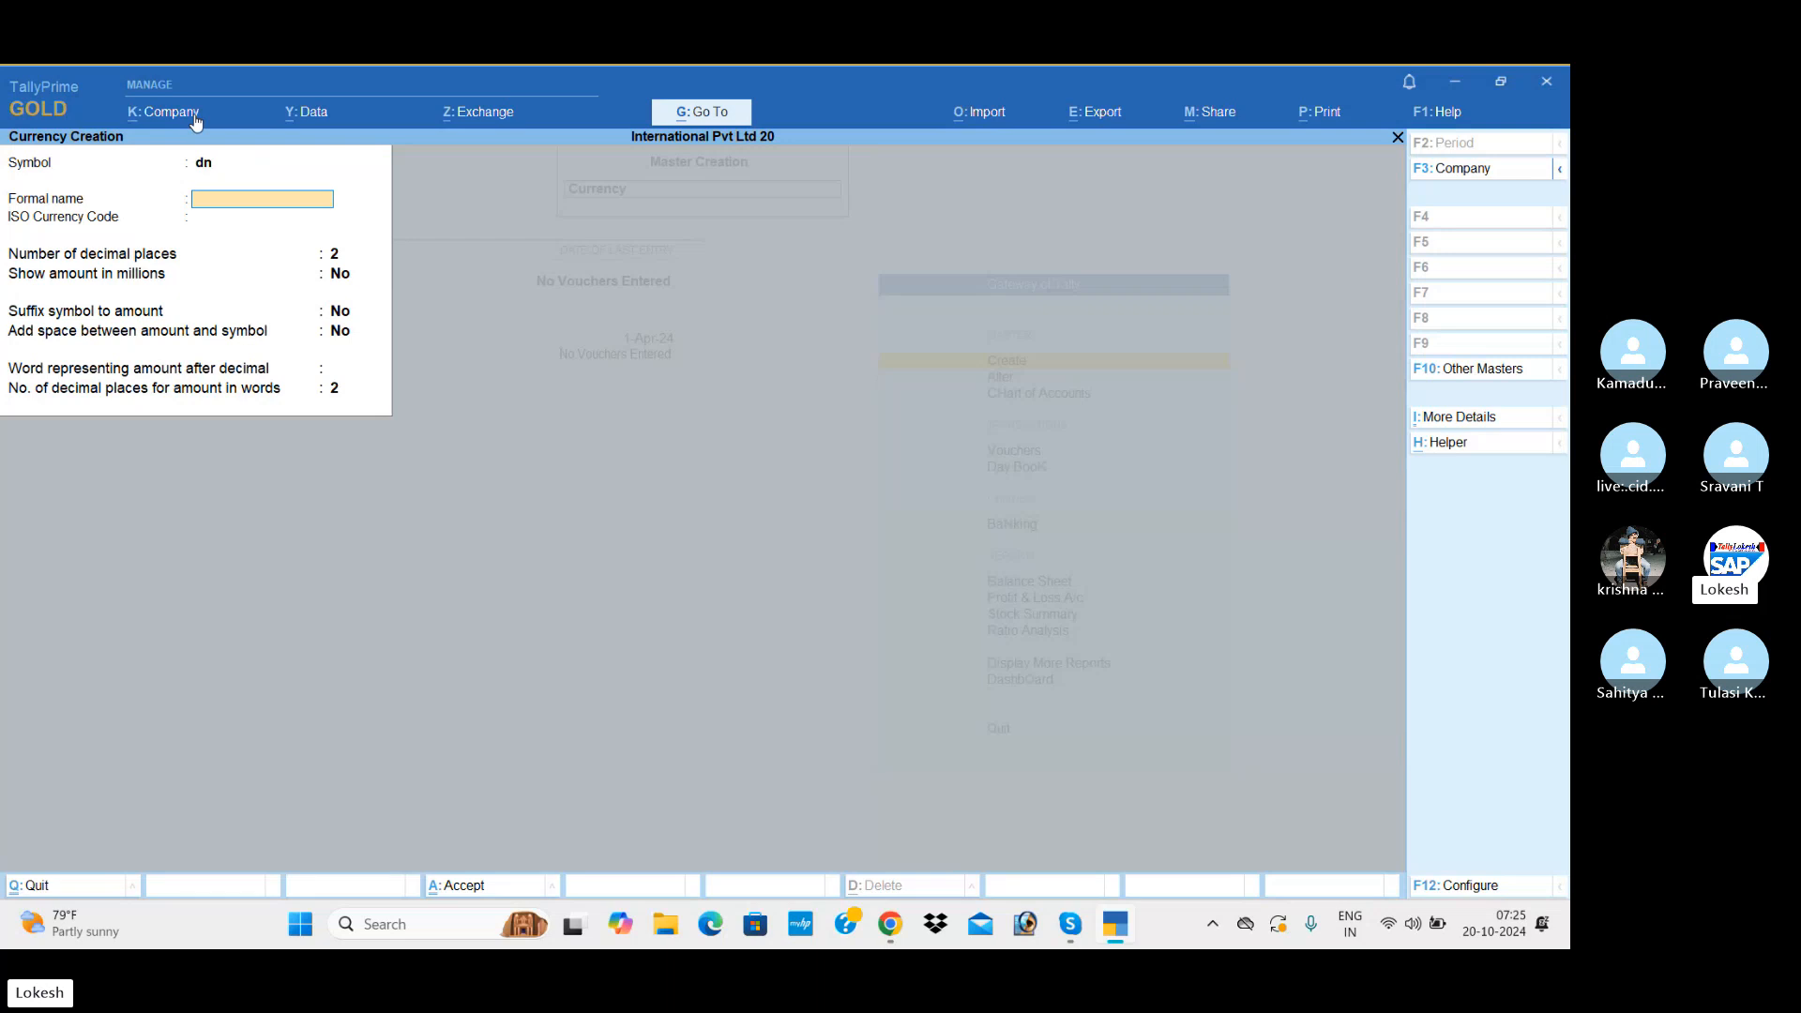
type("Dinar")
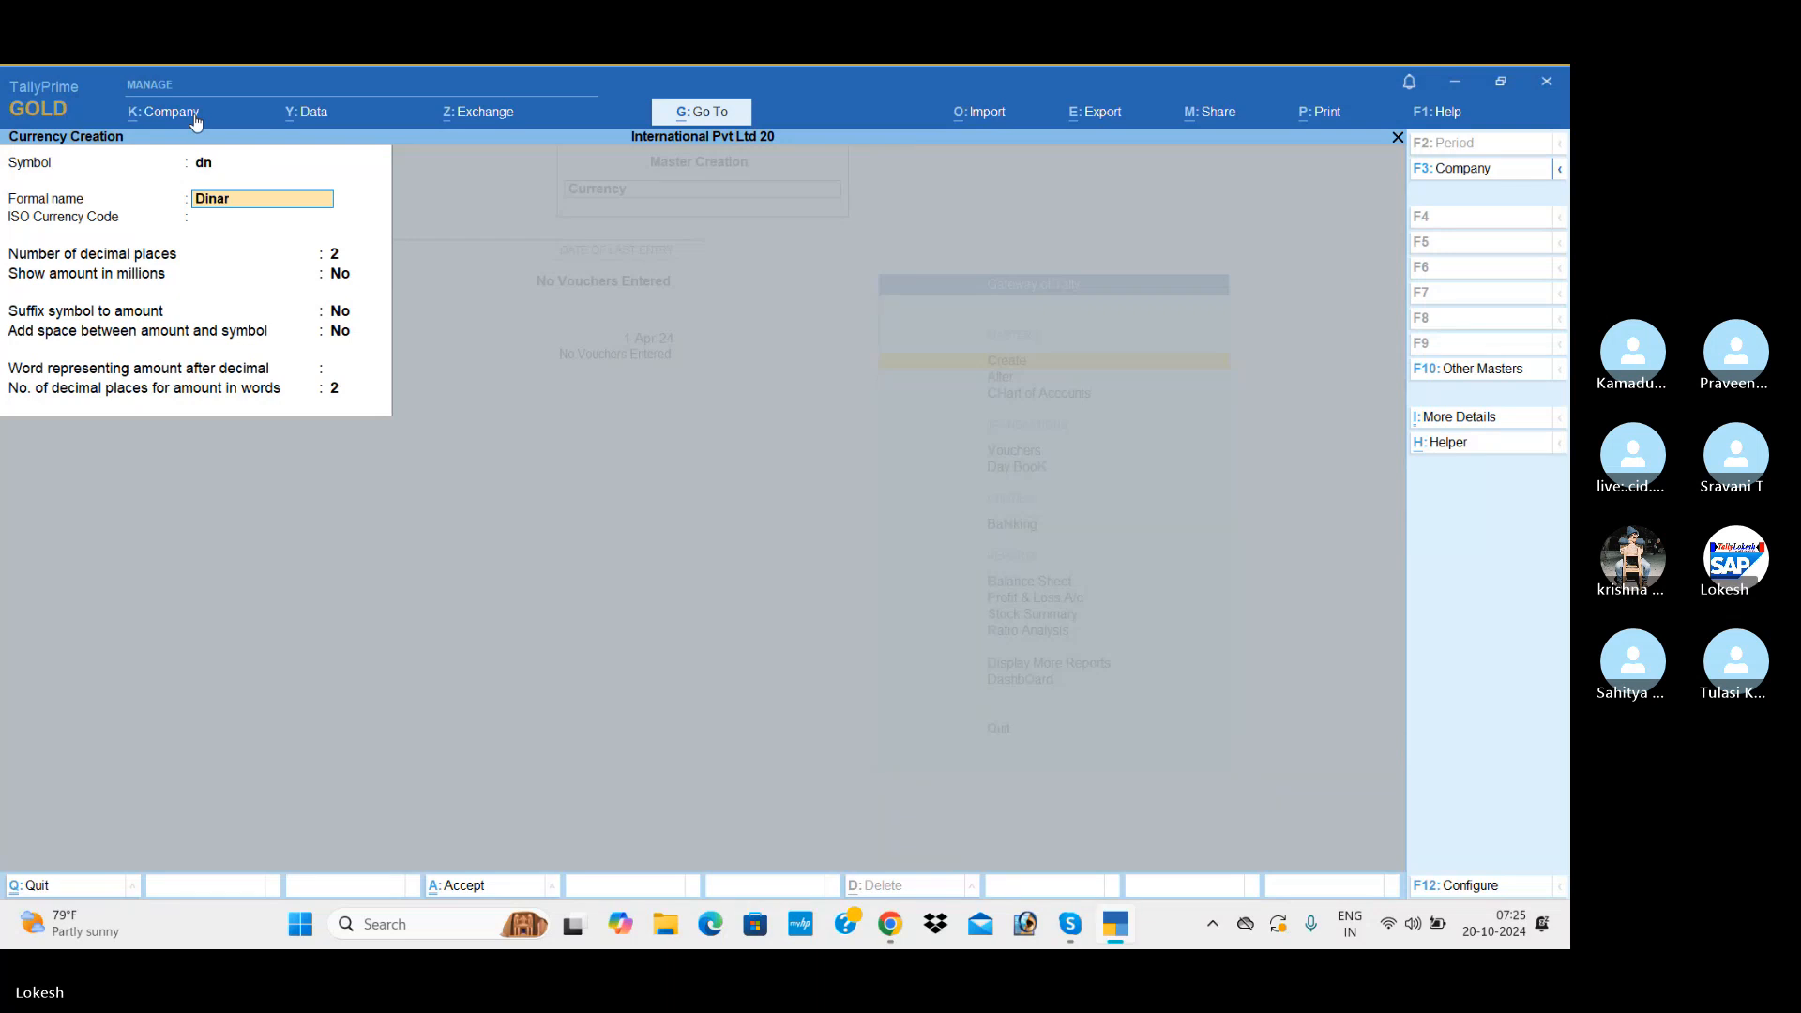
key("Return")
key("Return")
key("Return")
key("Return")
key("Return")
key("Return")
key("Return")
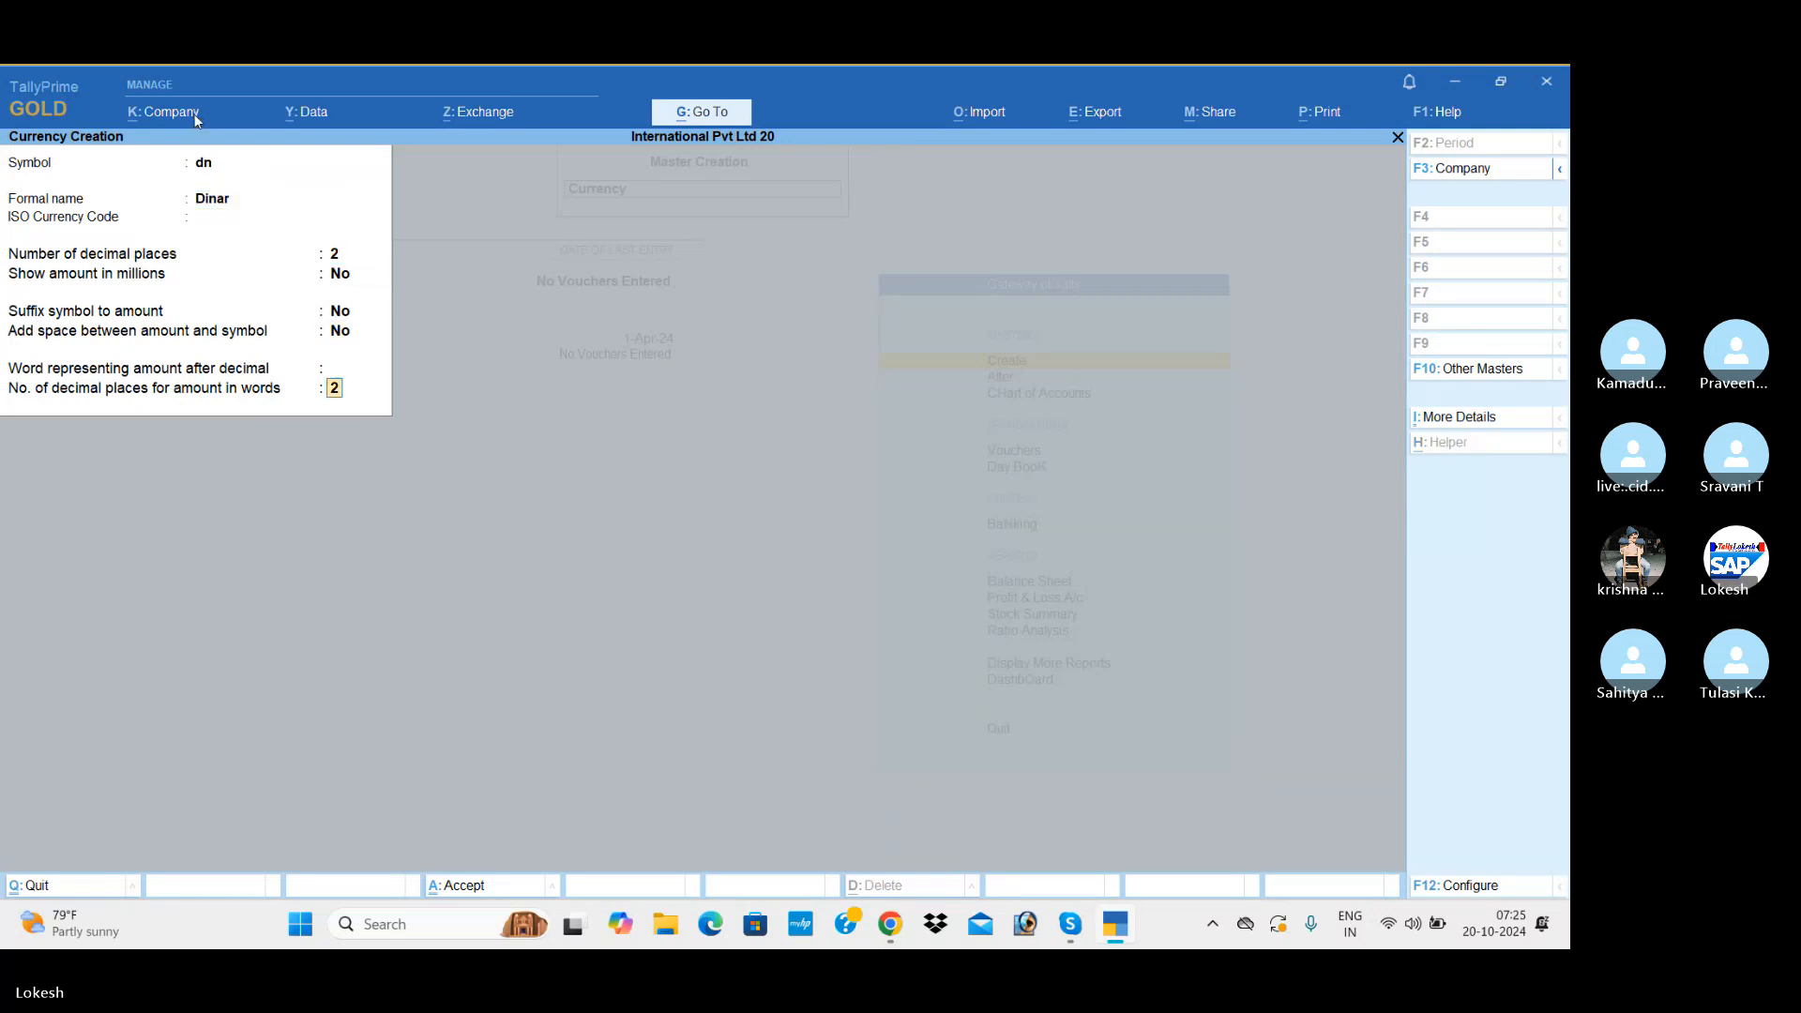
key("Return")
Step: Create a currency with the symbol dhs and the formal name Dirhms, keeping 2 decimal places and the remaining default options
key("Return")
type("dhs")
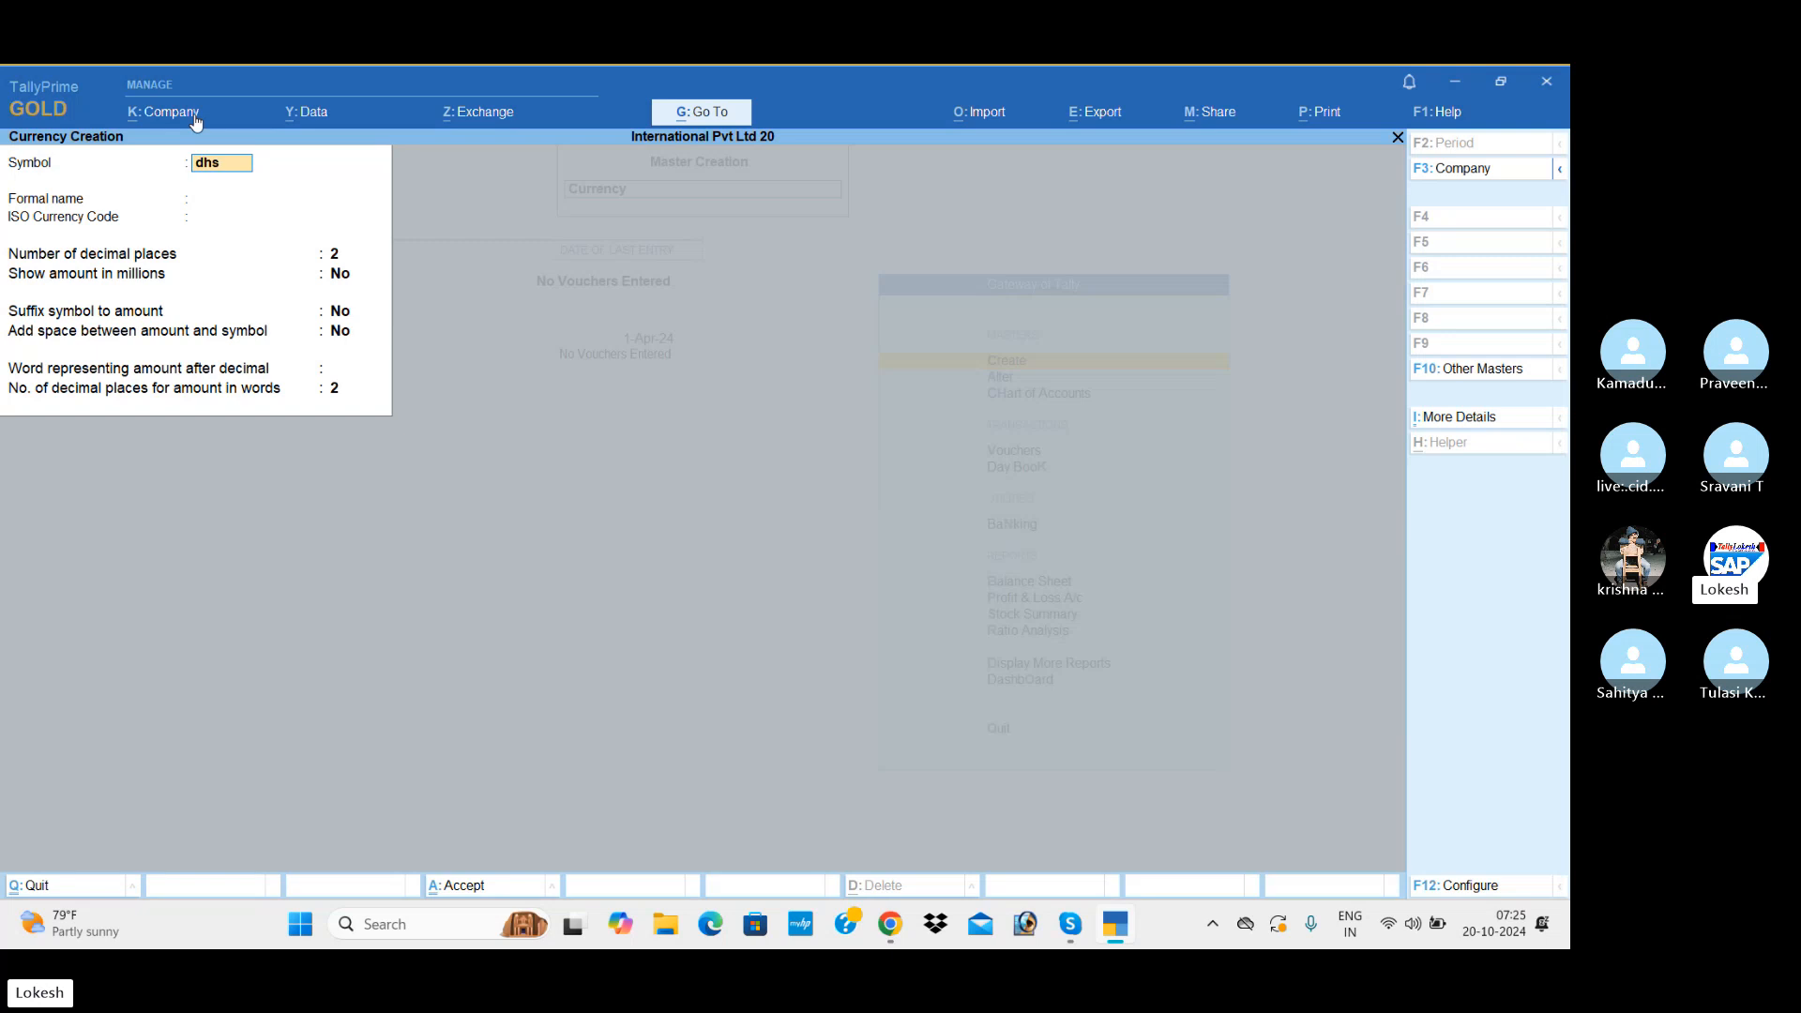
key("Return")
type("D")
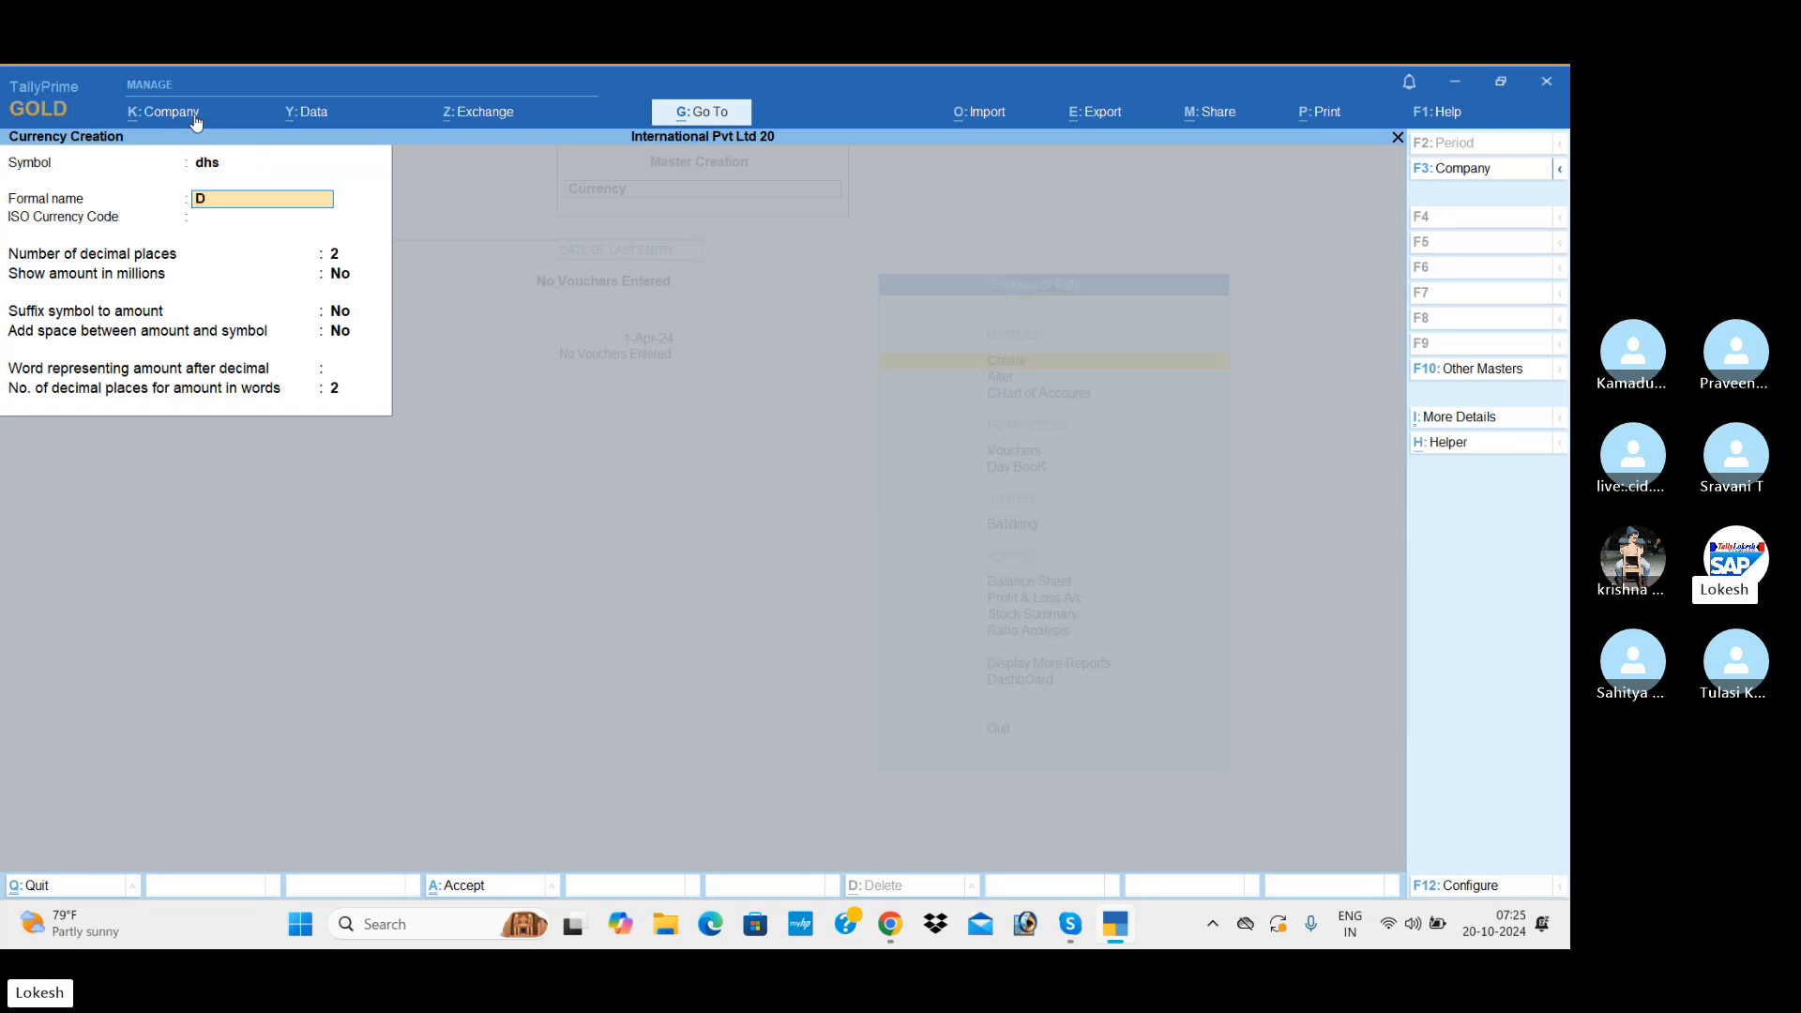
type("ir")
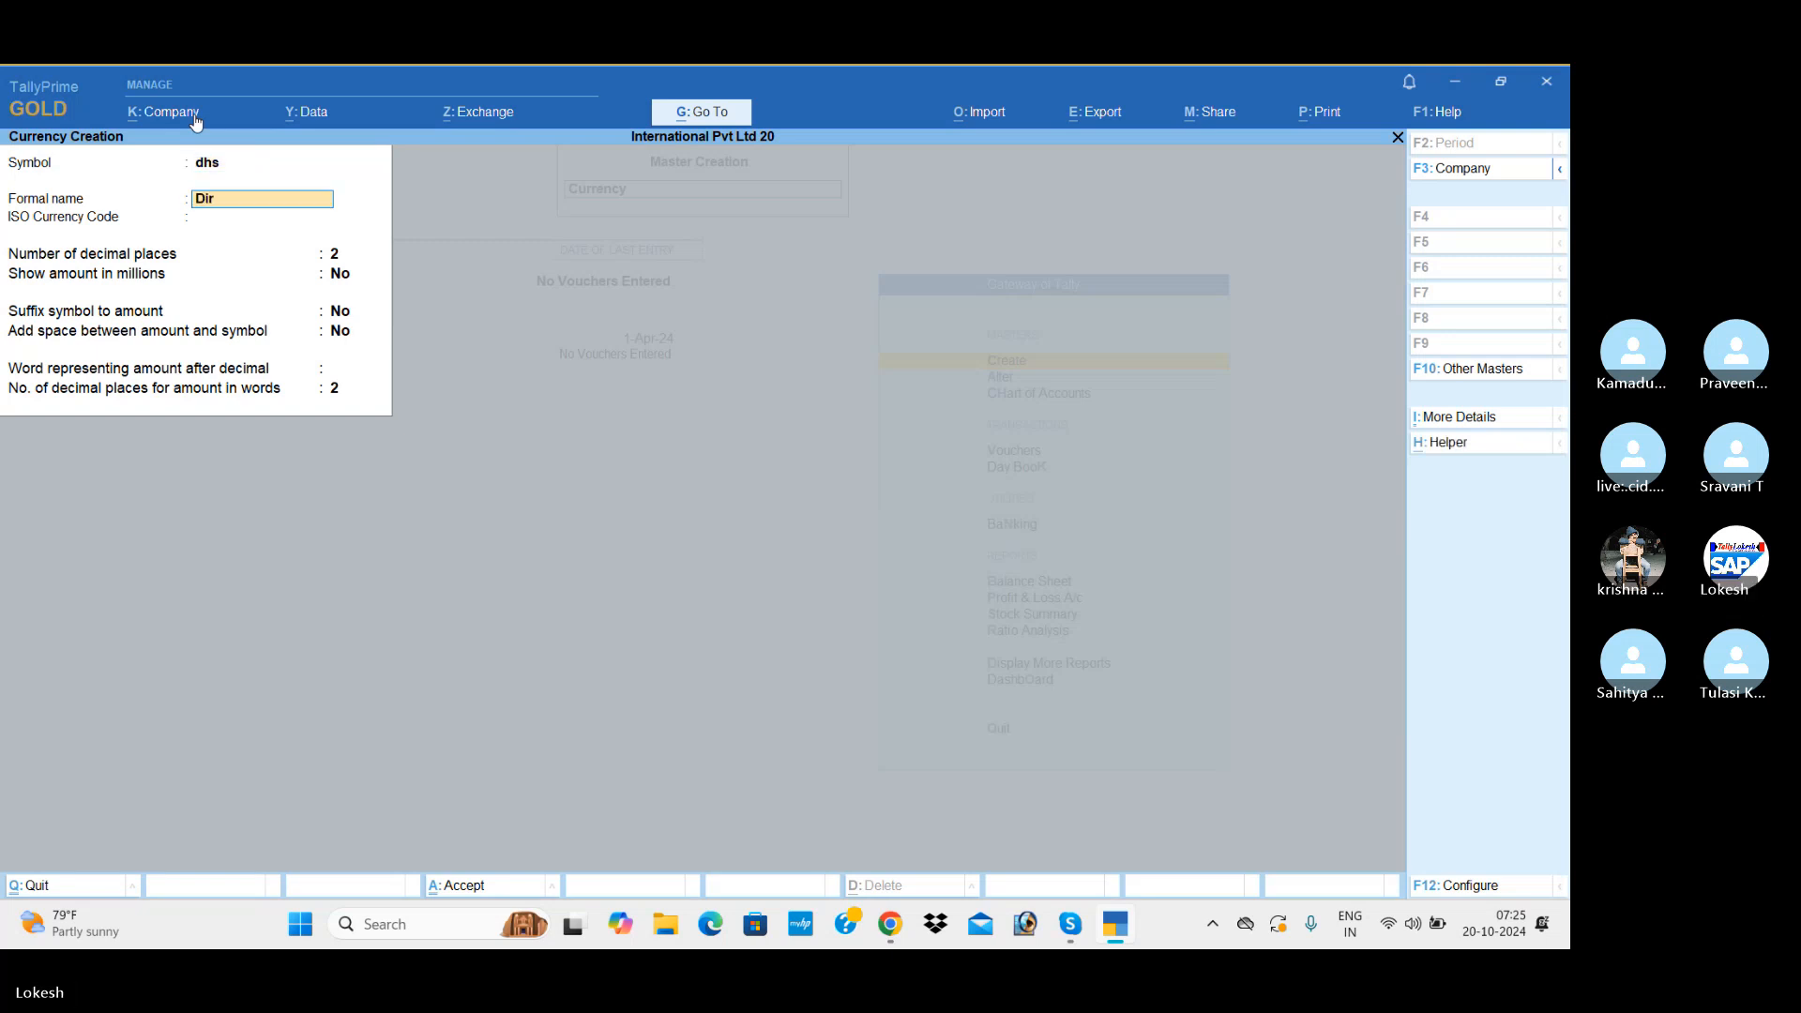
type("hms")
key("Return")
key("Return")
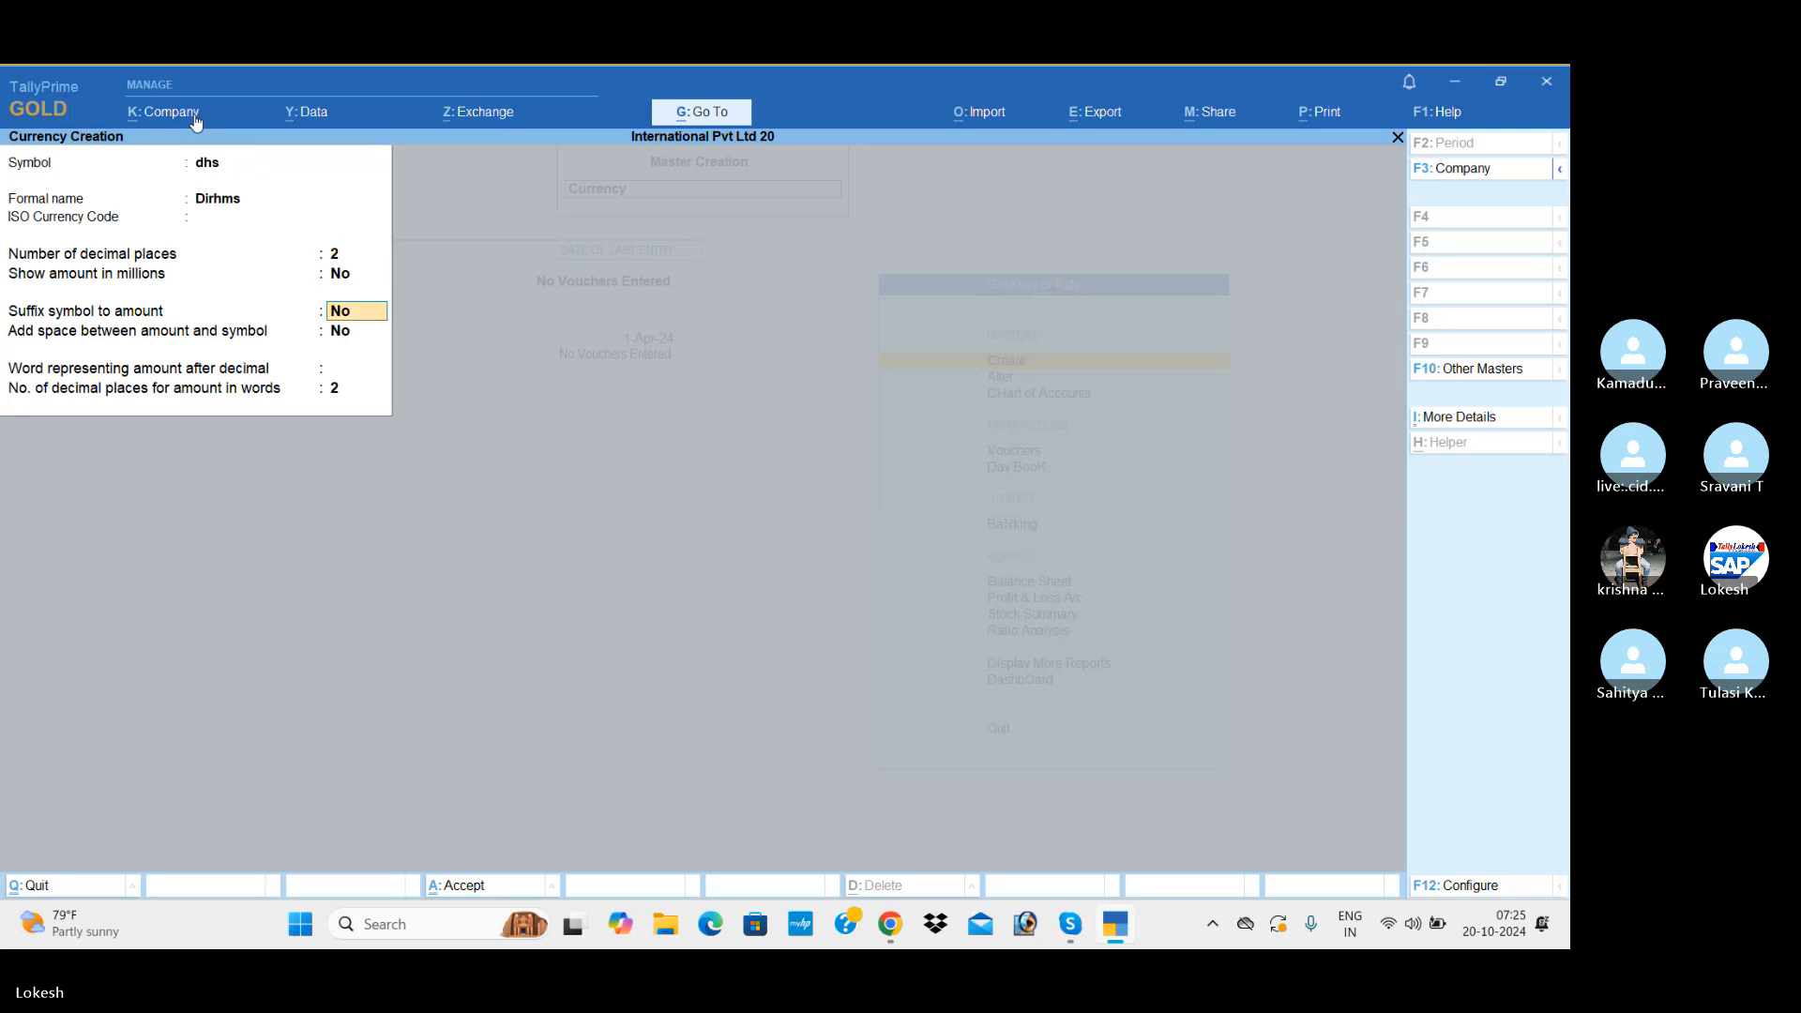
key("Return")
key("Return")
key("Return")
key("Return")
key("Return")
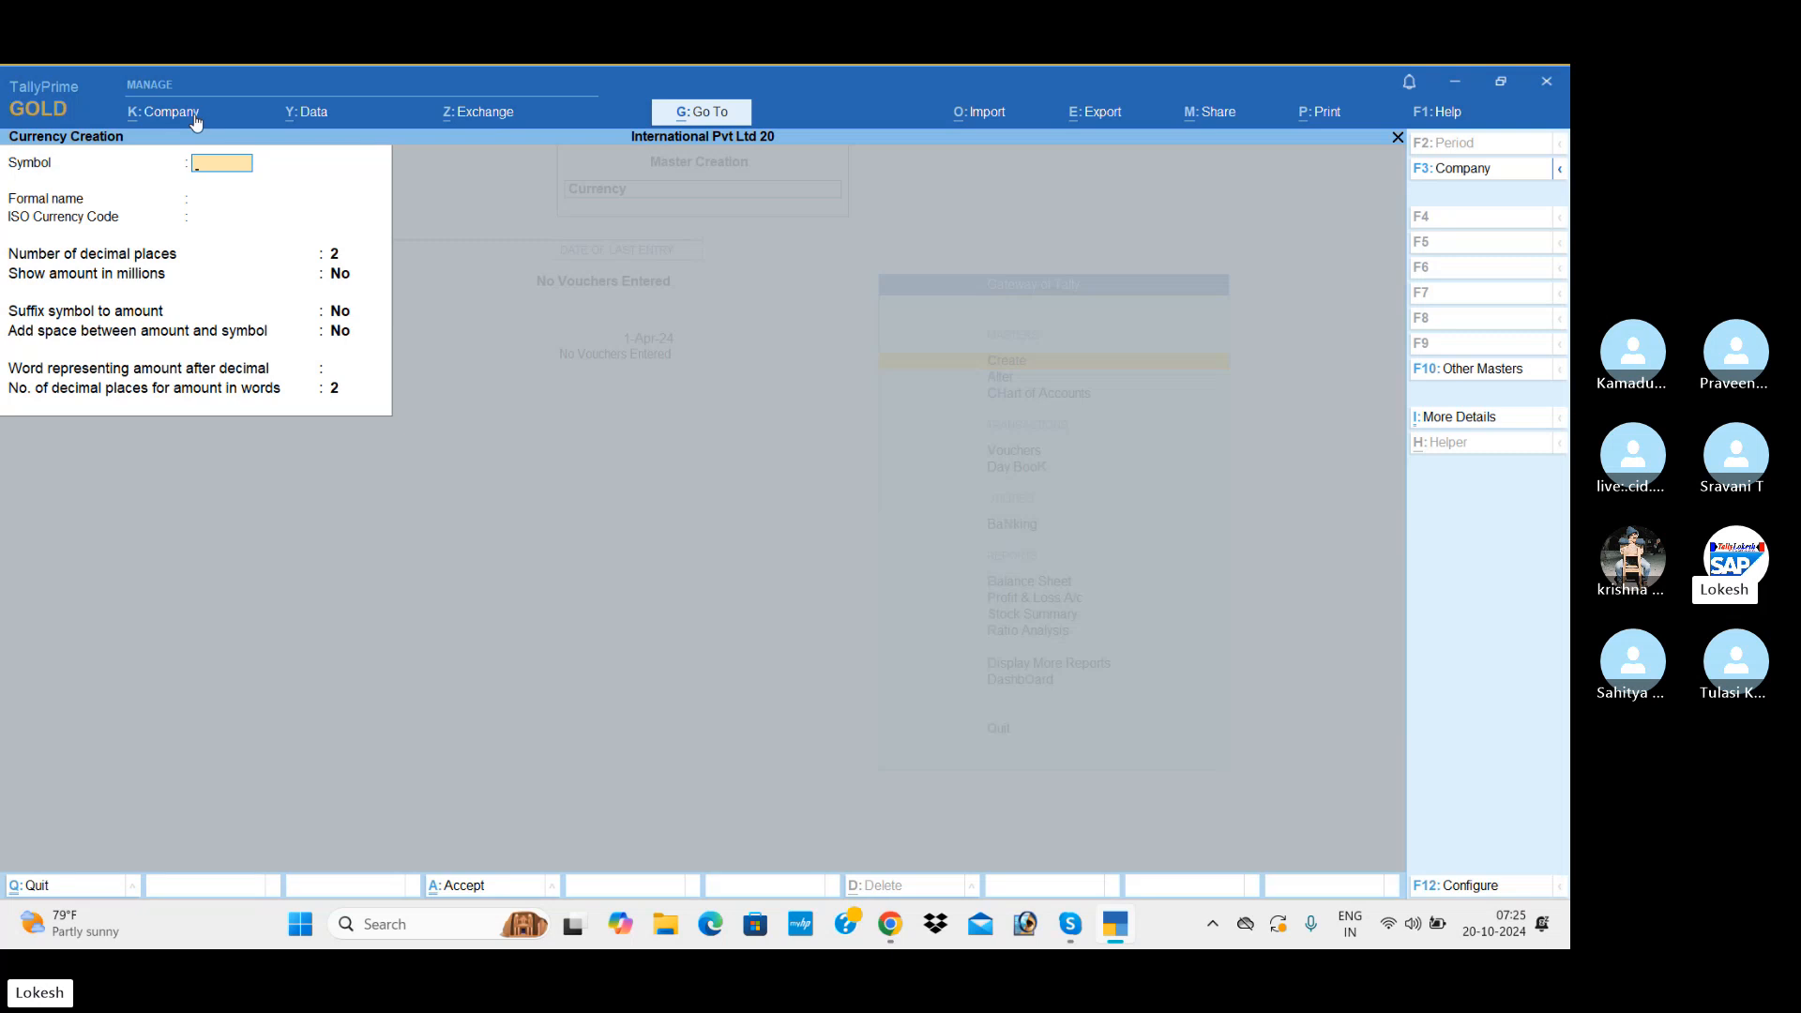
Step: Leave currency creation and set the Dollor's standard rate of exchange for 1-Apr-24 to 54.90, without specified selling or buying rates
key("Escape")
key("Return")
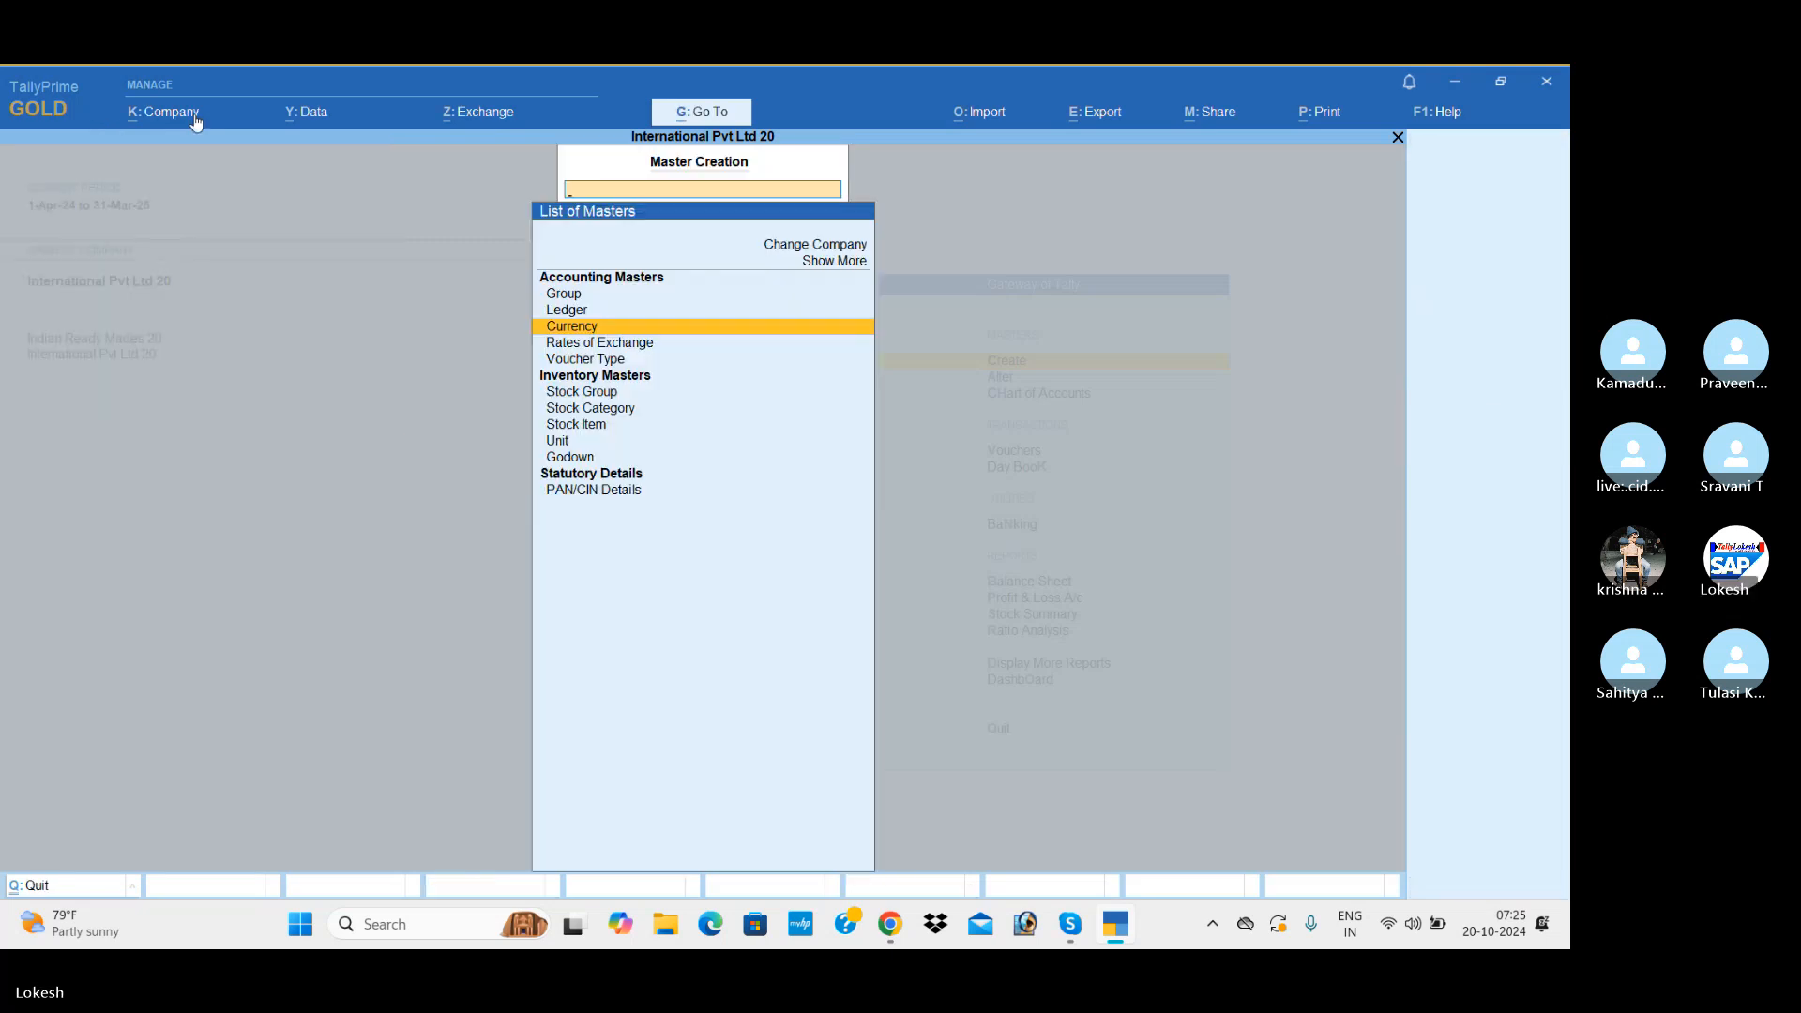
key("Down")
key("Return")
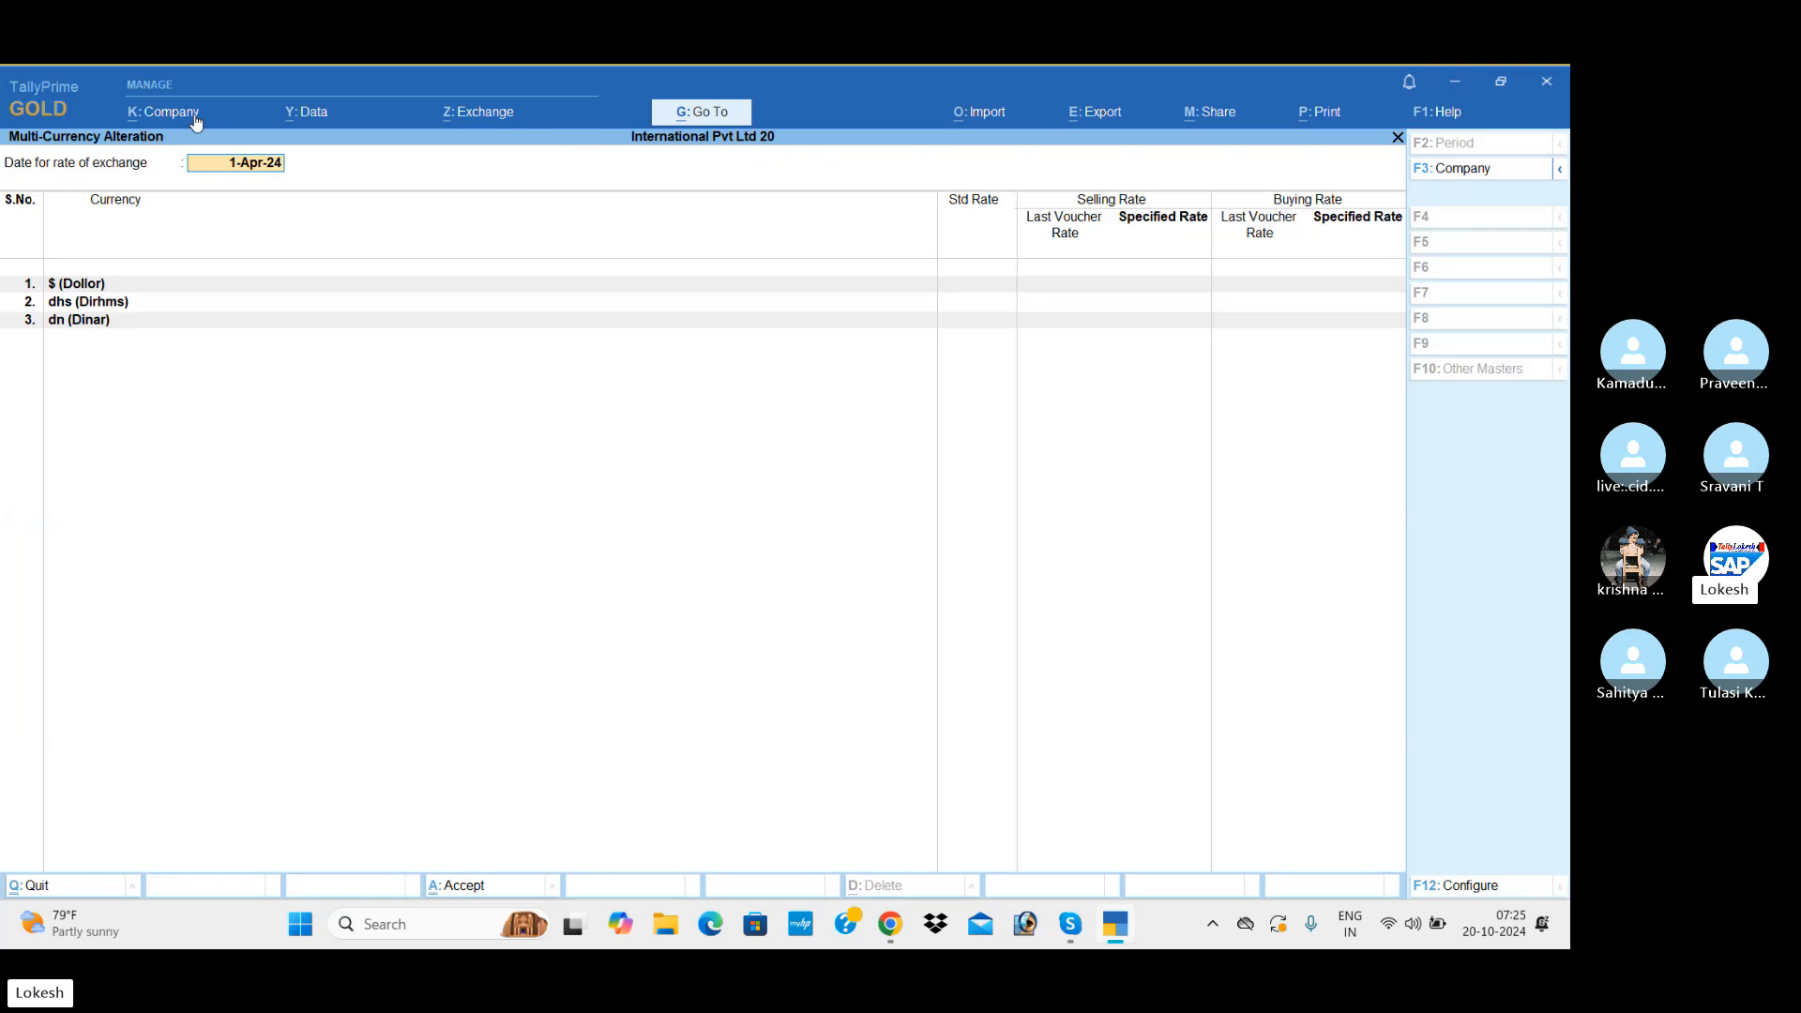
key("Return")
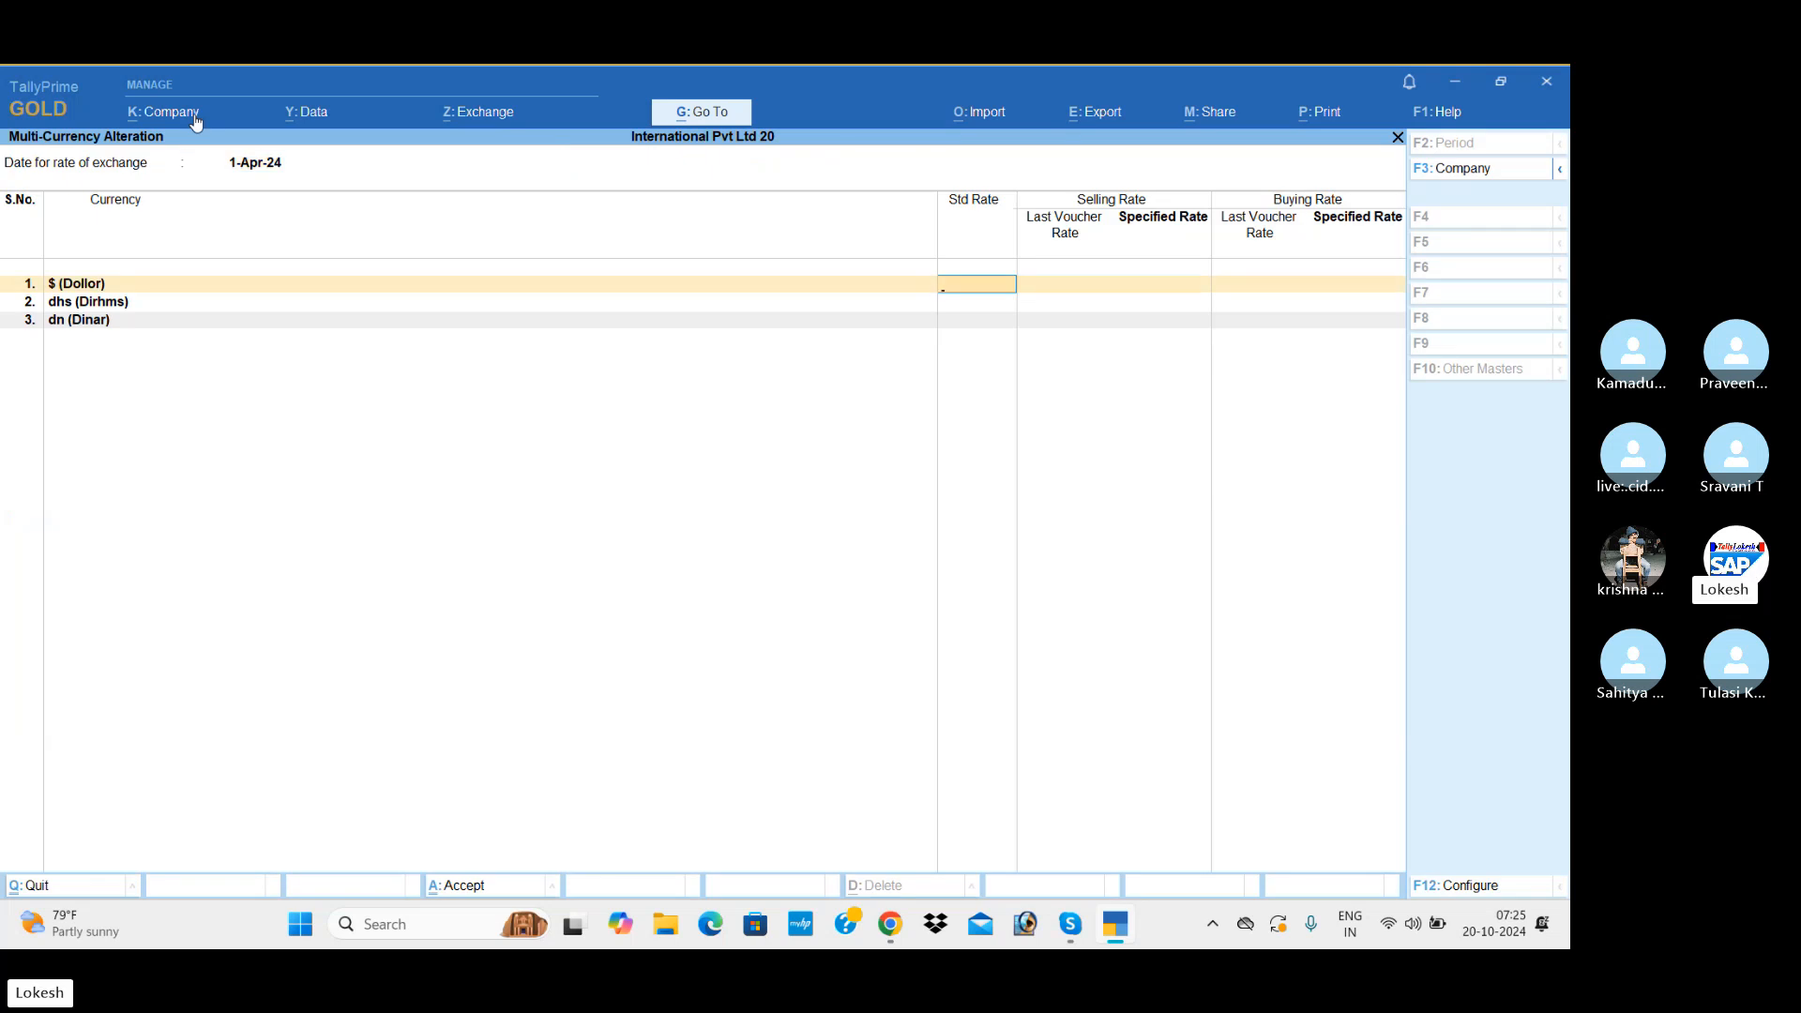
type("54.9")
key("Return")
key("Return")
key("Return")
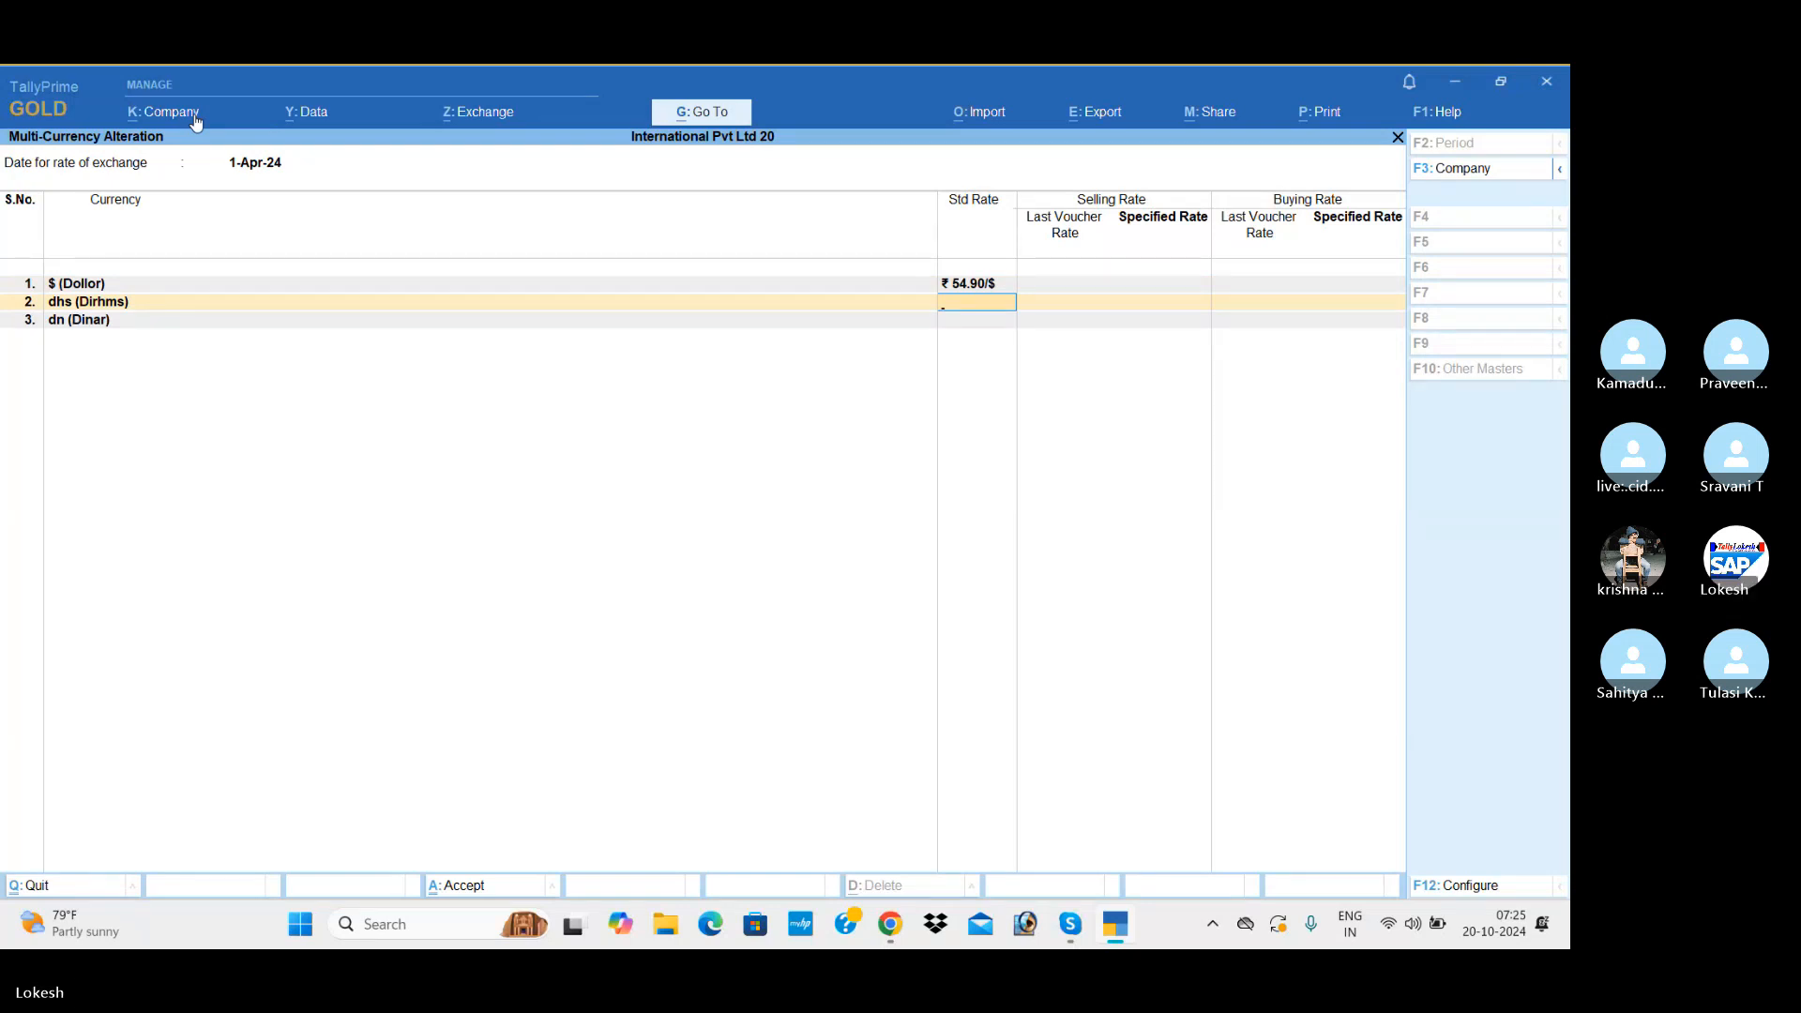
Step: Set the standard exchange rates of Dirhms to 22.31 and Dinar to 267.59, and save the rates
type("22.3")
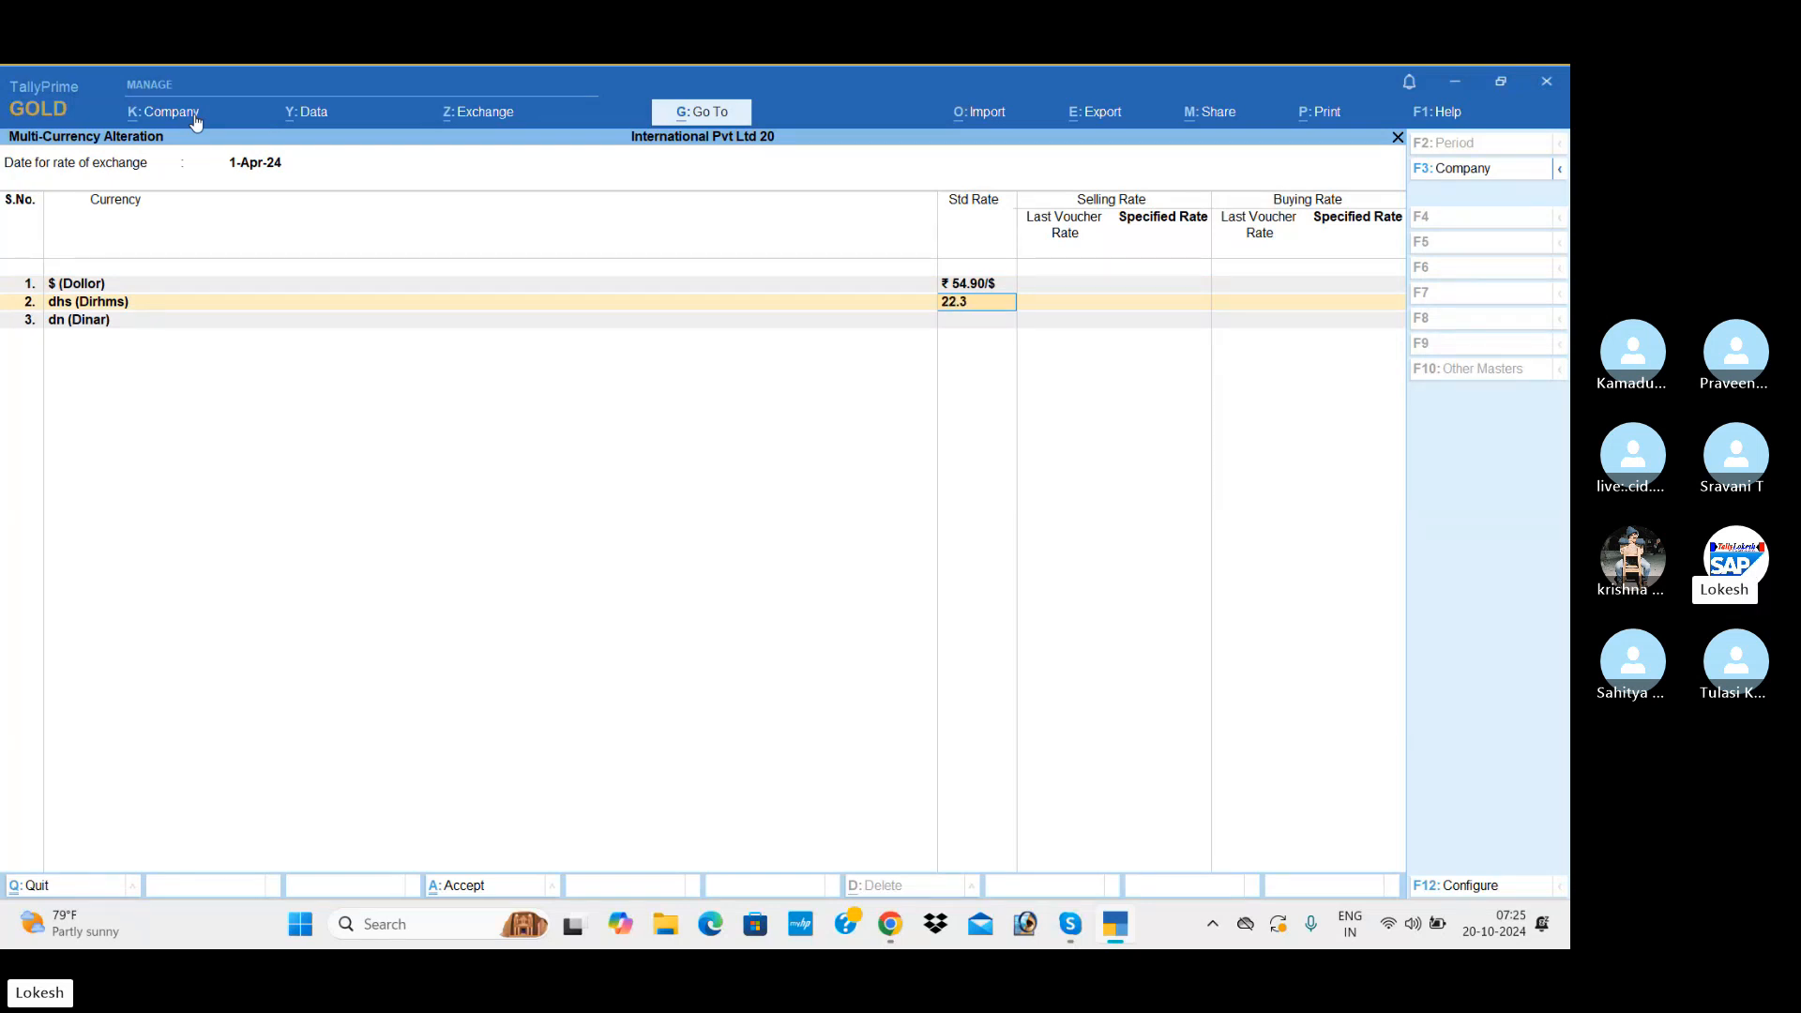
type("1")
key("Return")
key("Return")
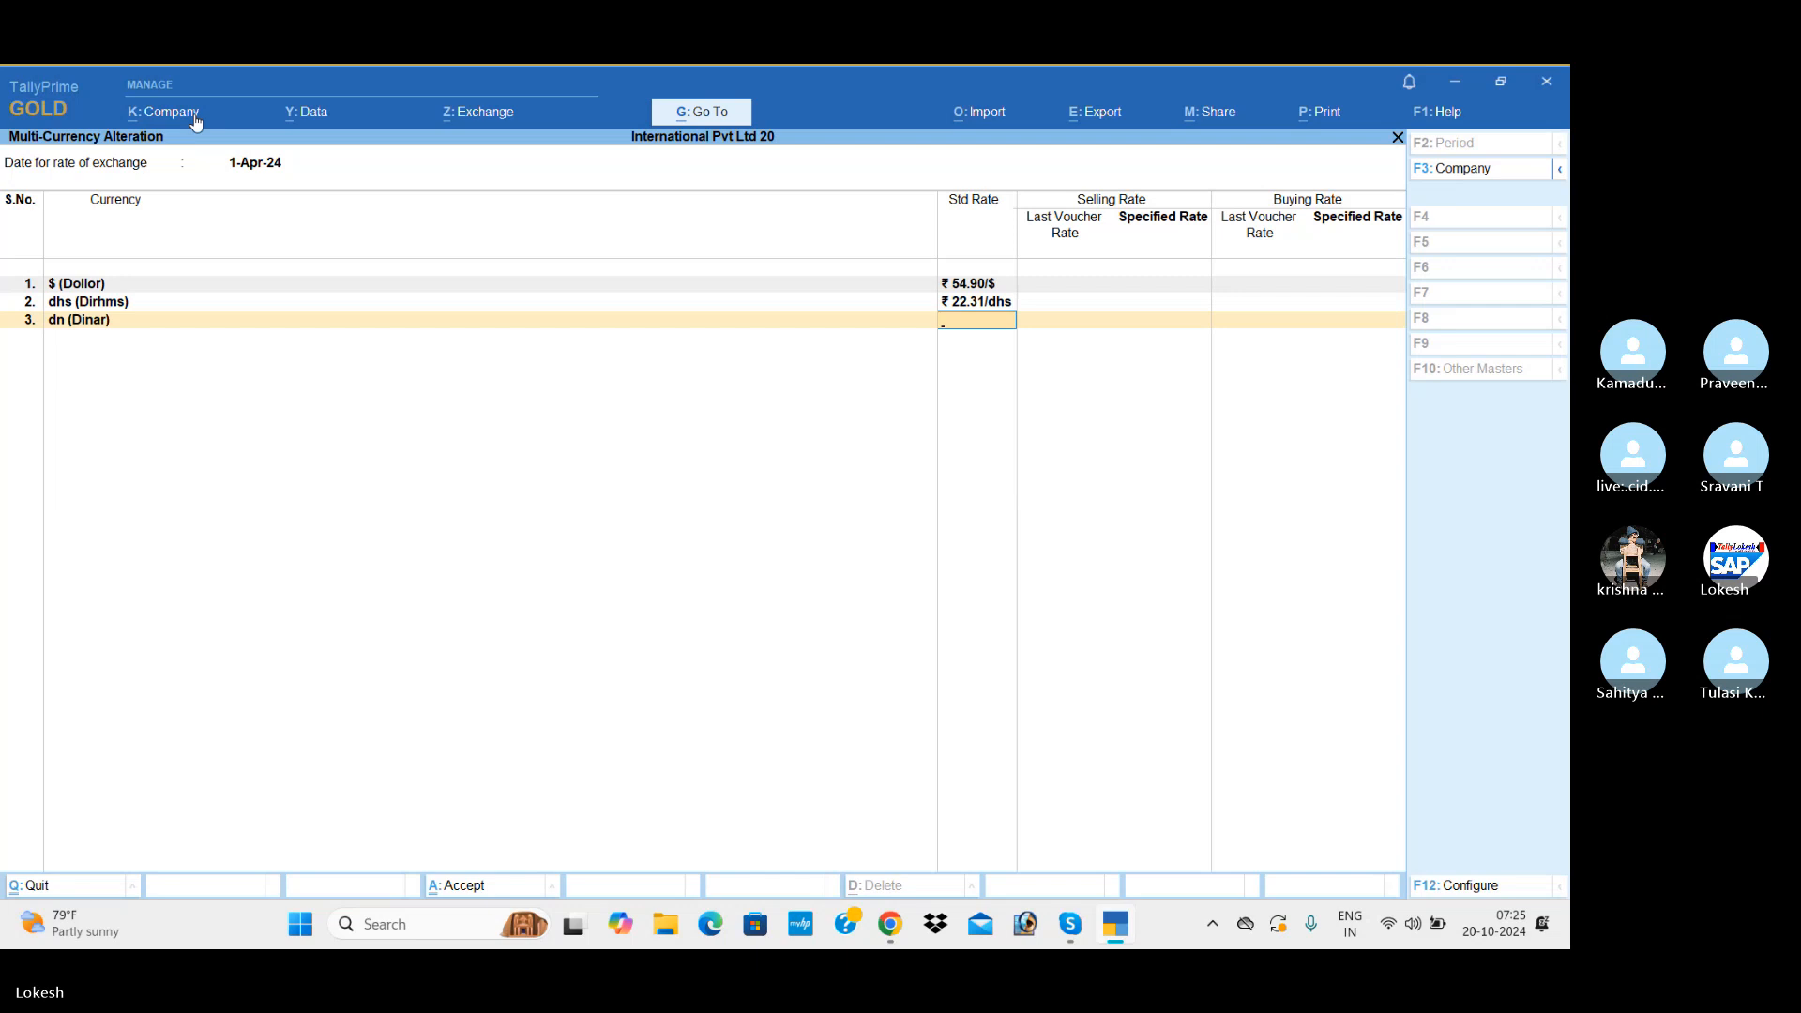
type("267.59")
key("Return")
key("Return")
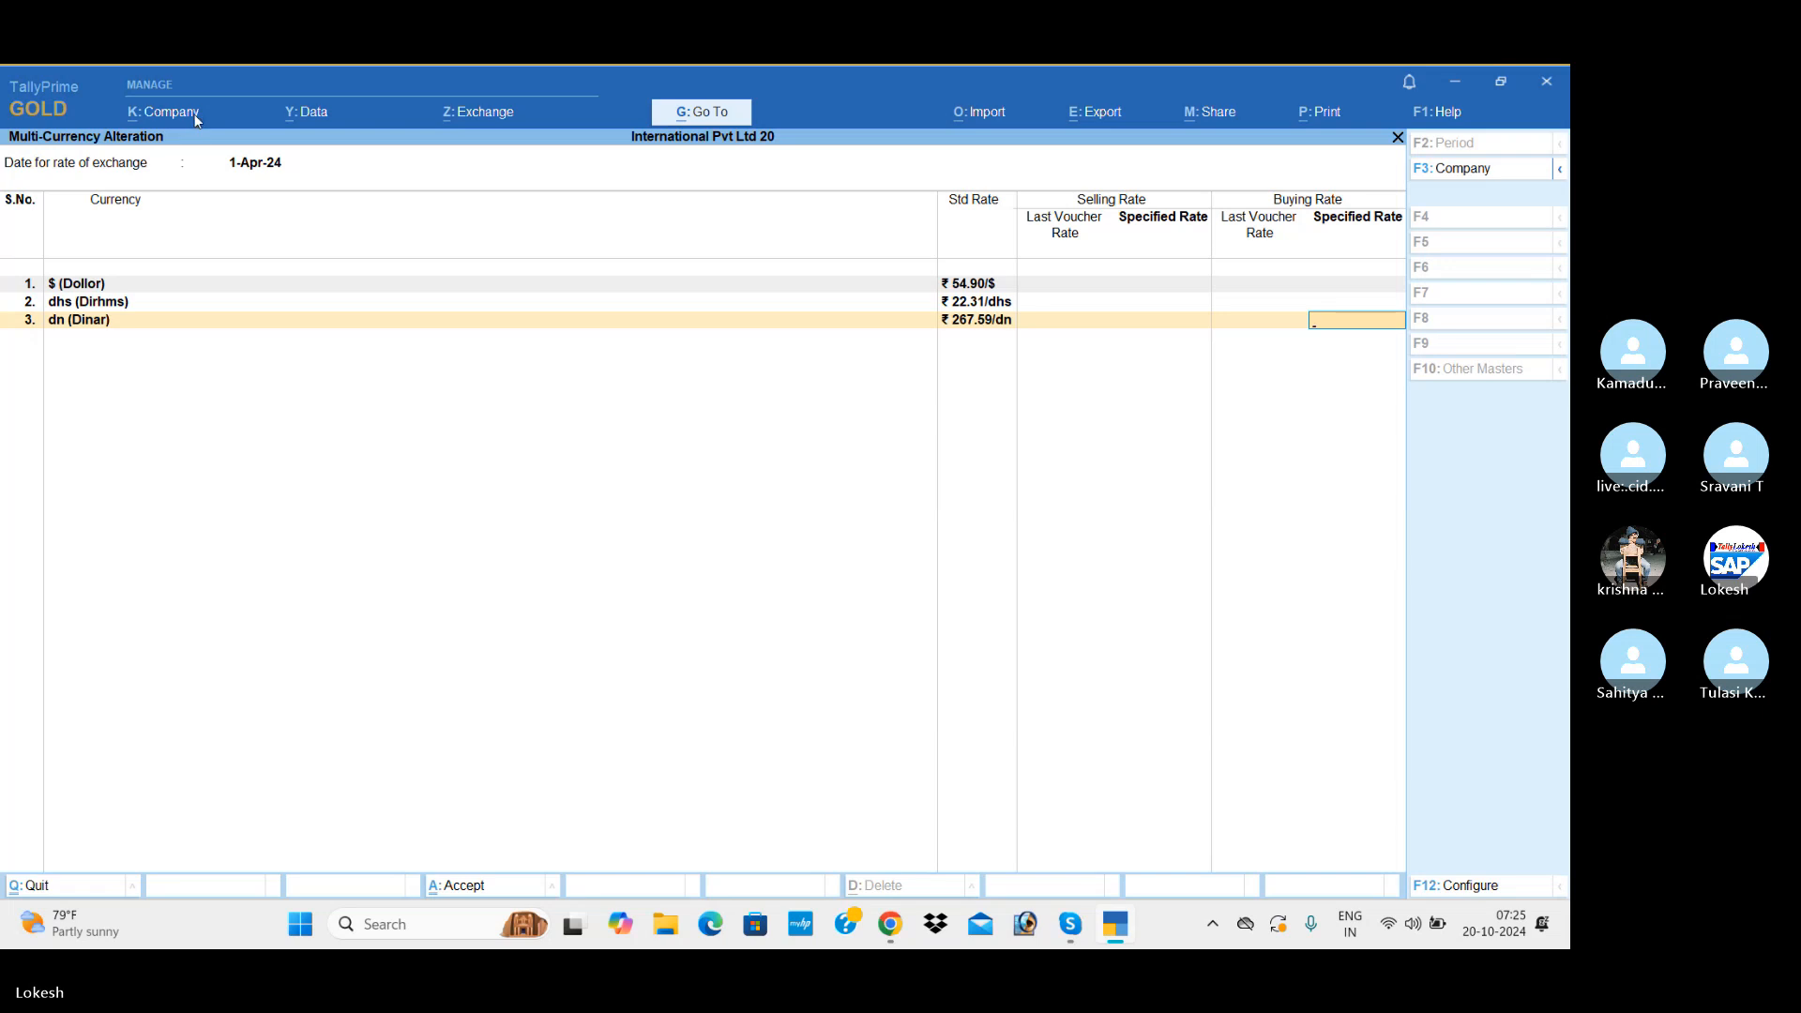
key("Return")
key("Return")
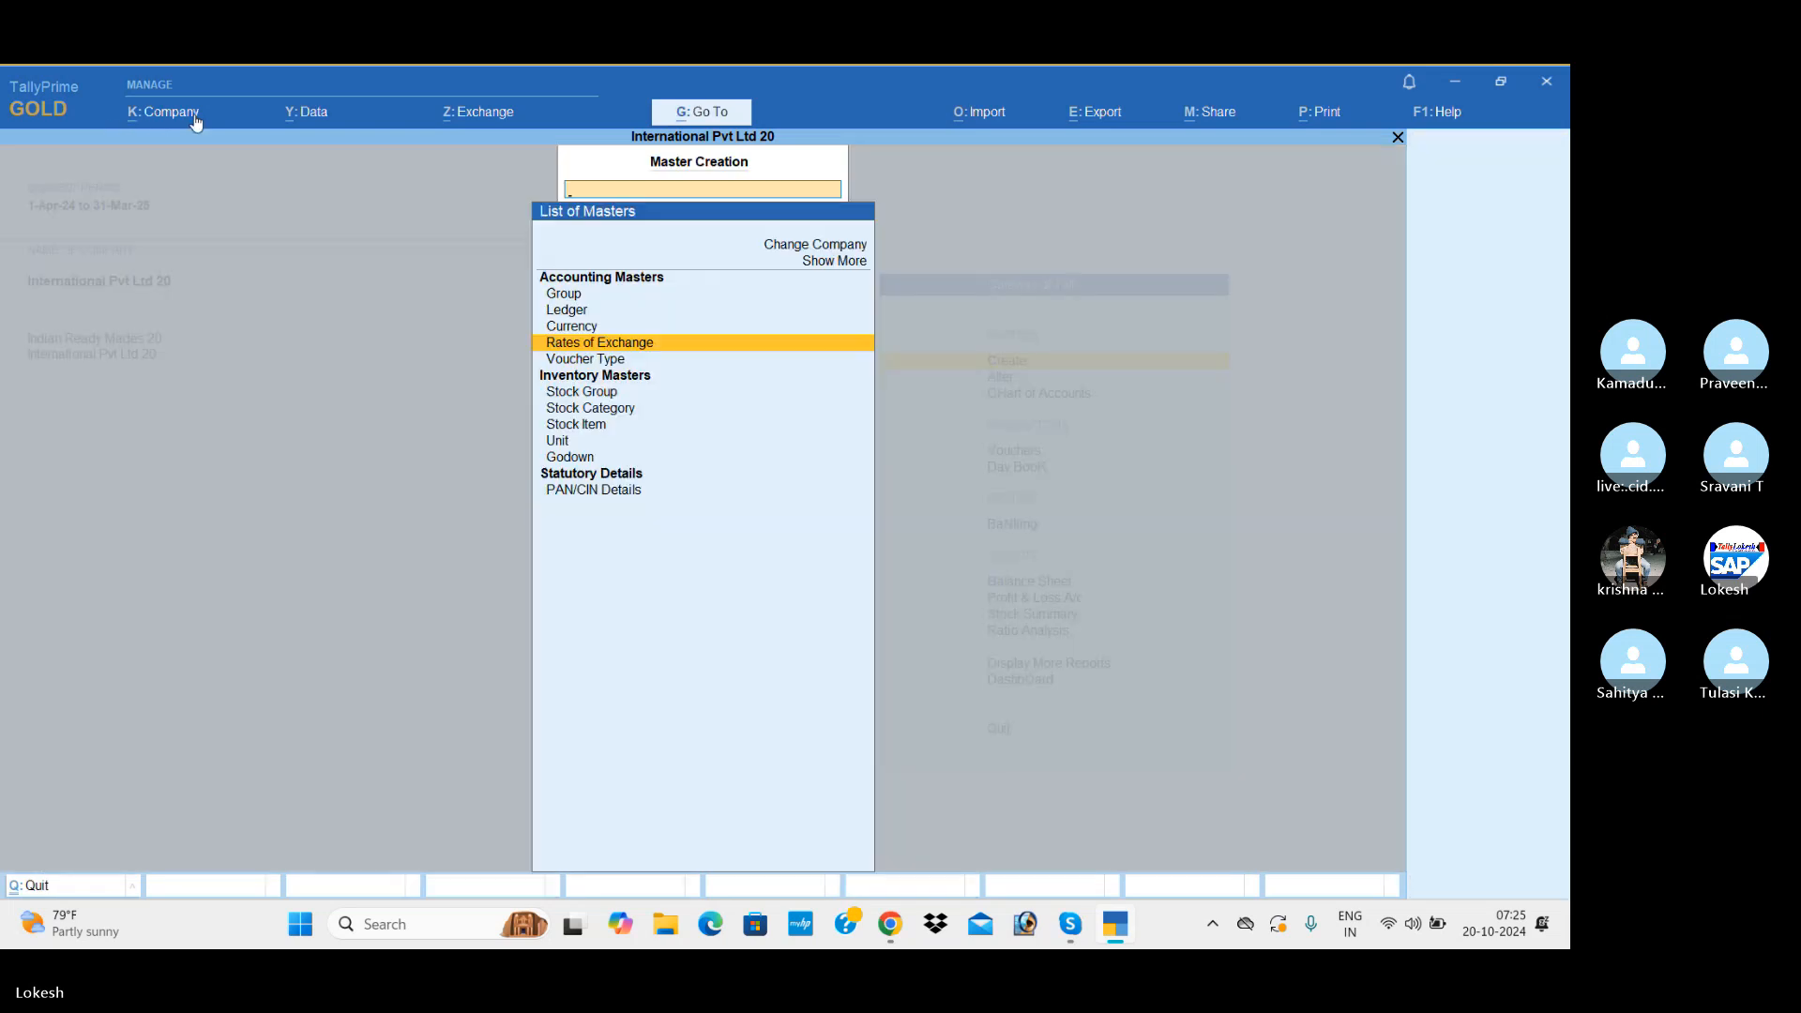
Step: Leave master creation and start a receipt voucher dated 1-4
key("Escape")
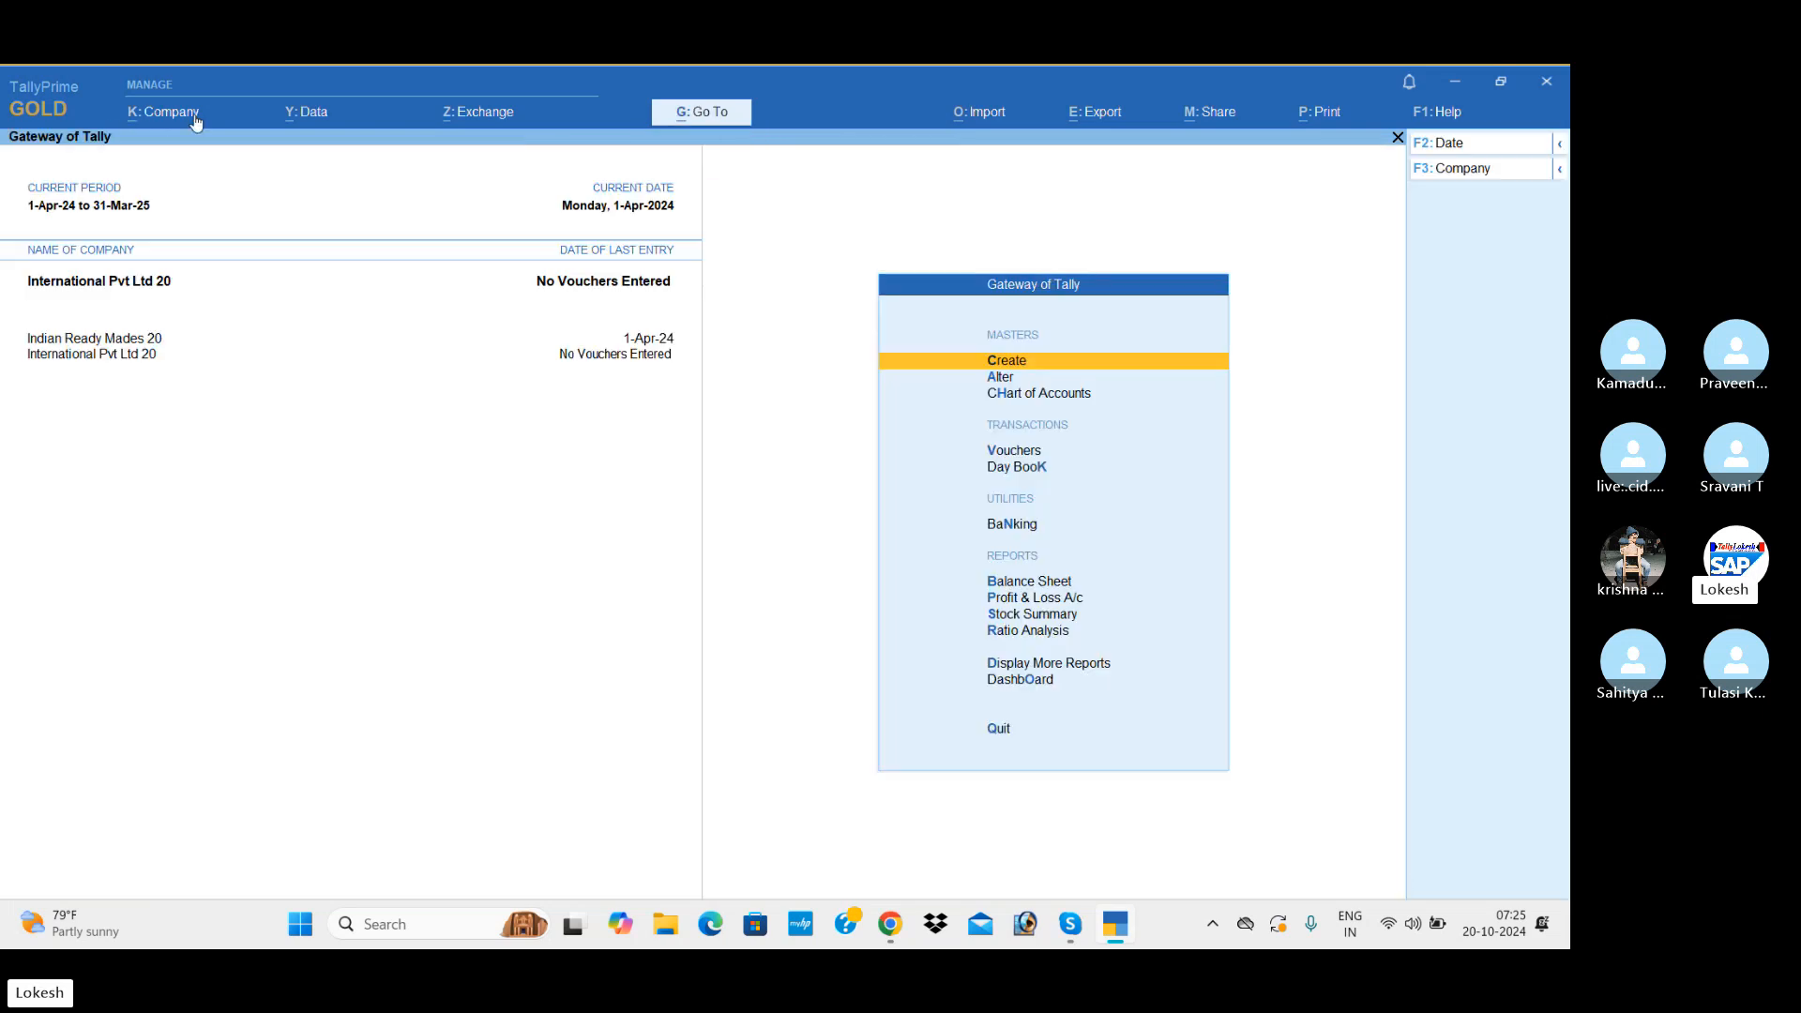
key("Down")
key("Down")
key("Down")
key("Return")
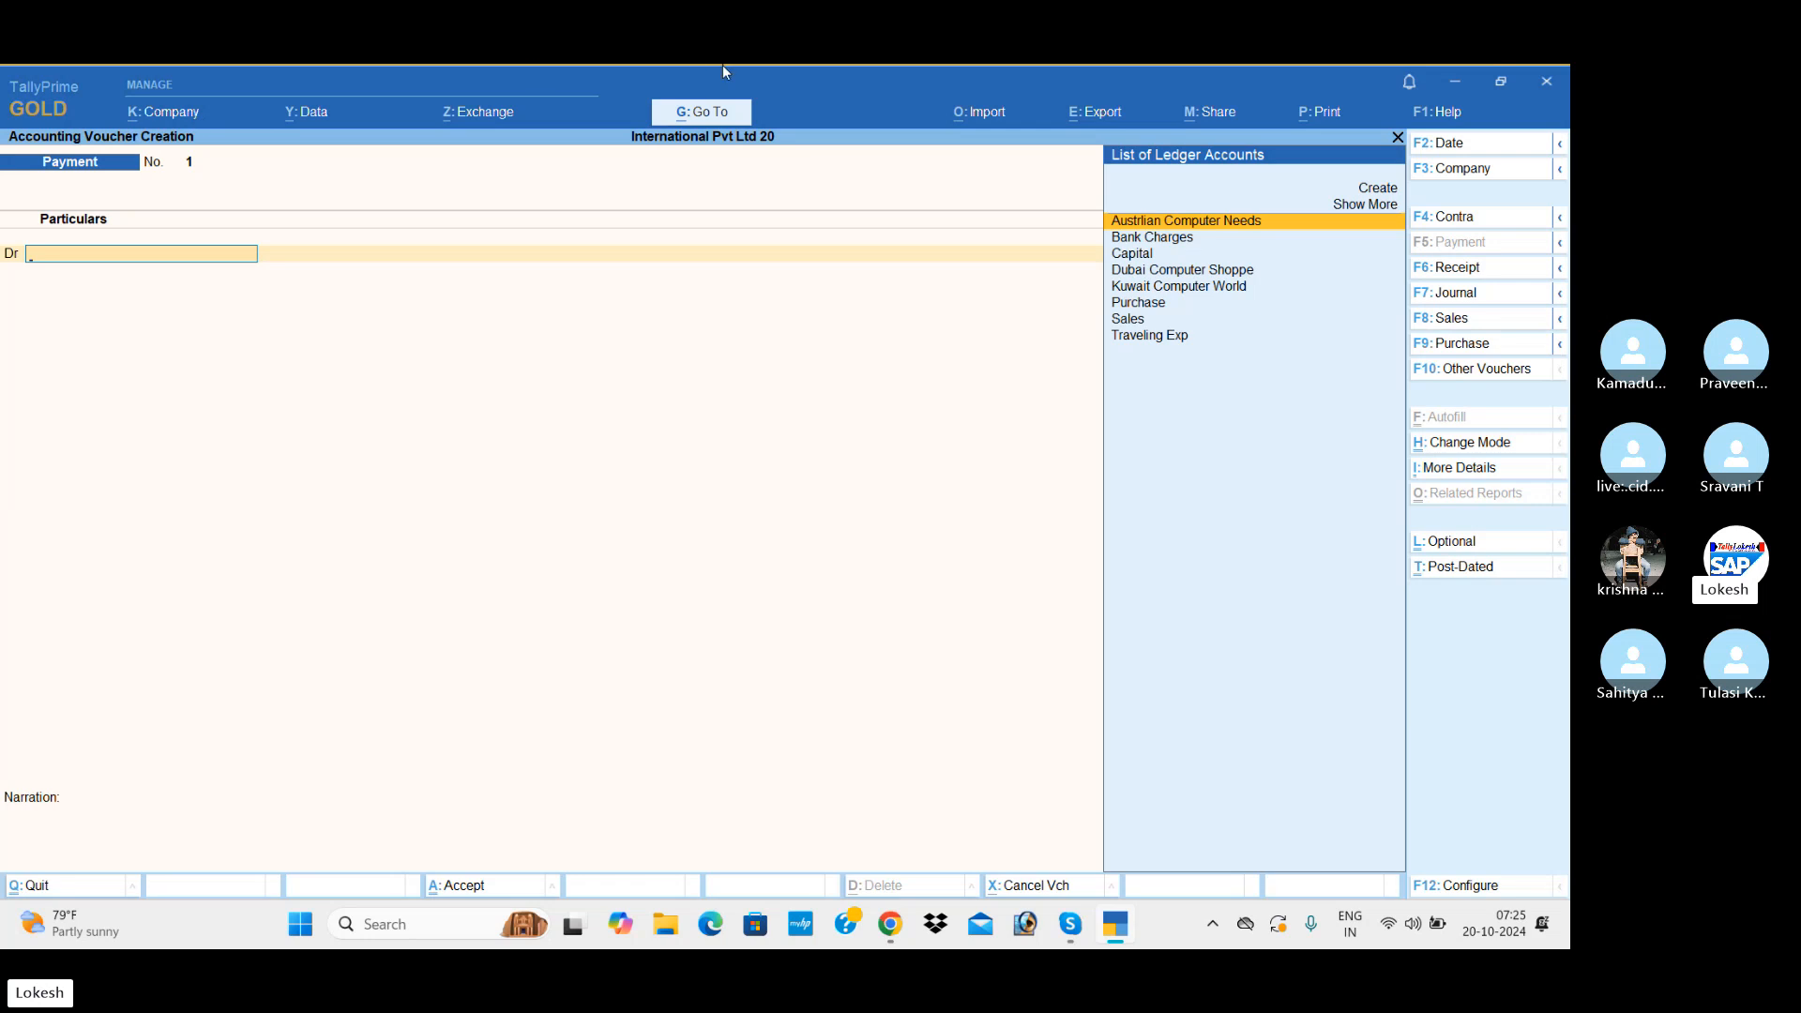
left_click(1477, 271)
left_click(1449, 144)
type("1-4")
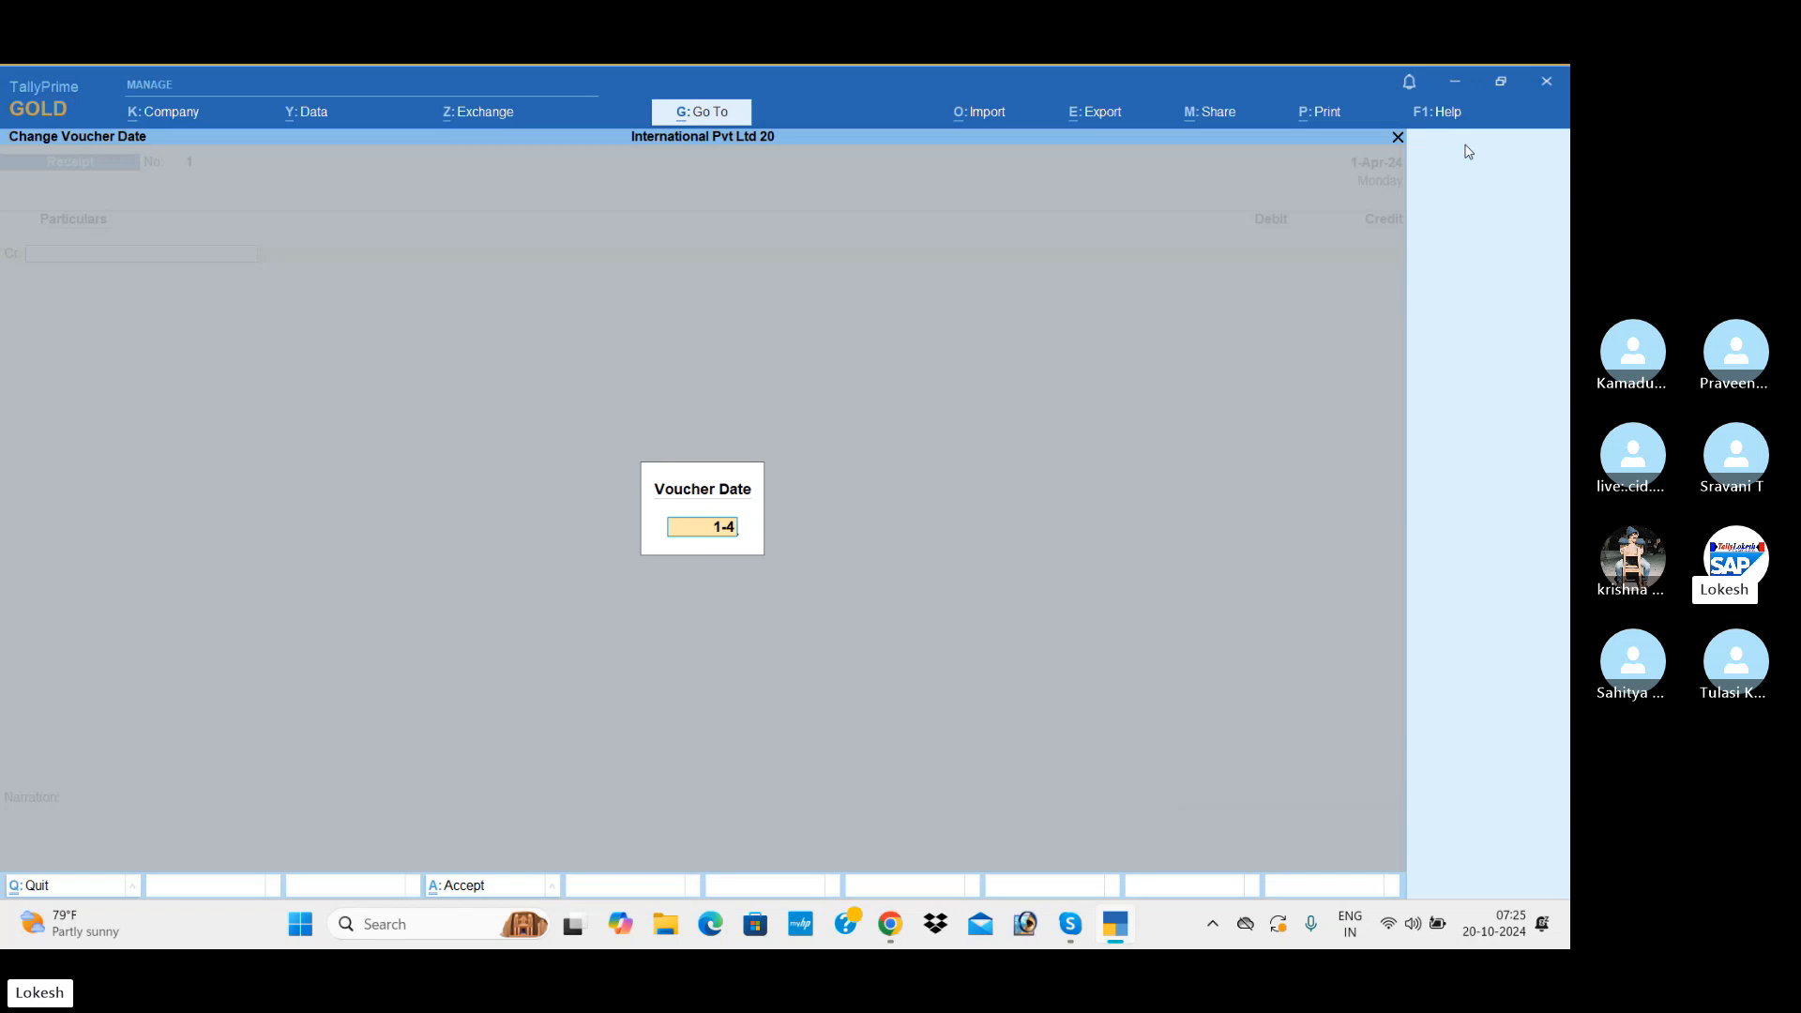
key("Return")
Step: Credit the Capital ledger with 7500000 in the receipt voucher
key("Down")
key("Down")
key("Return")
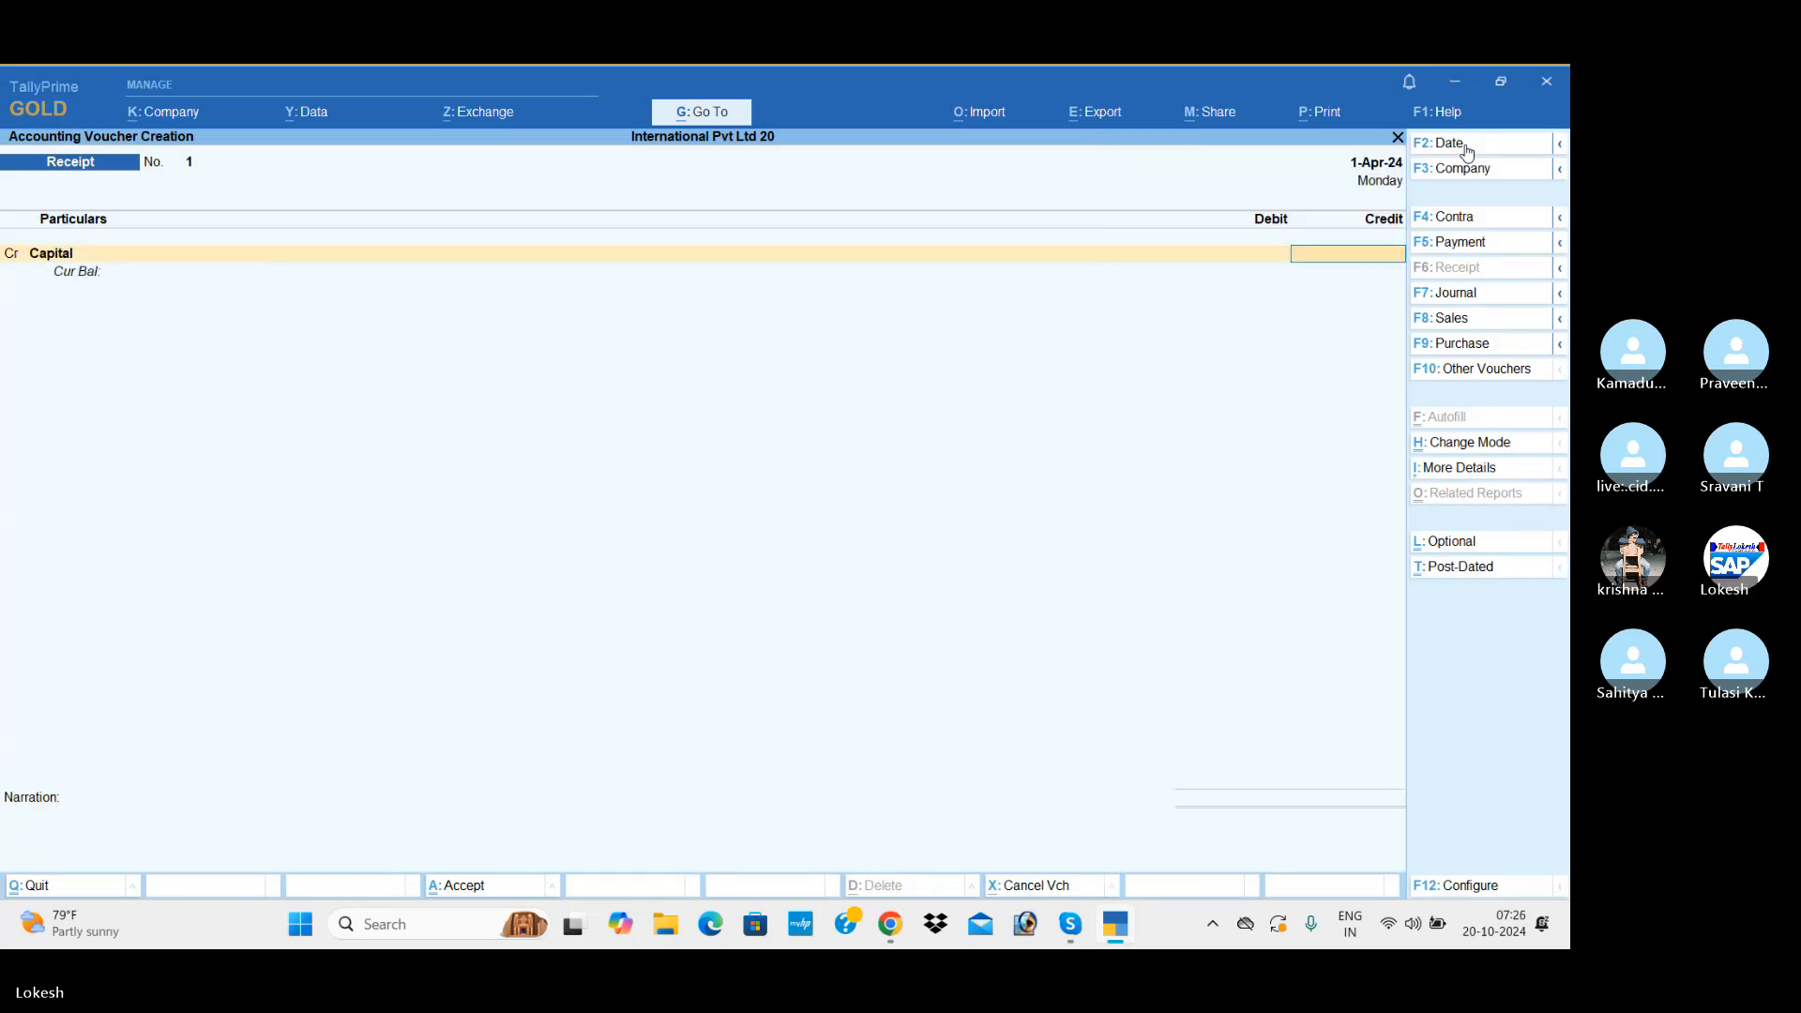
type("7500000")
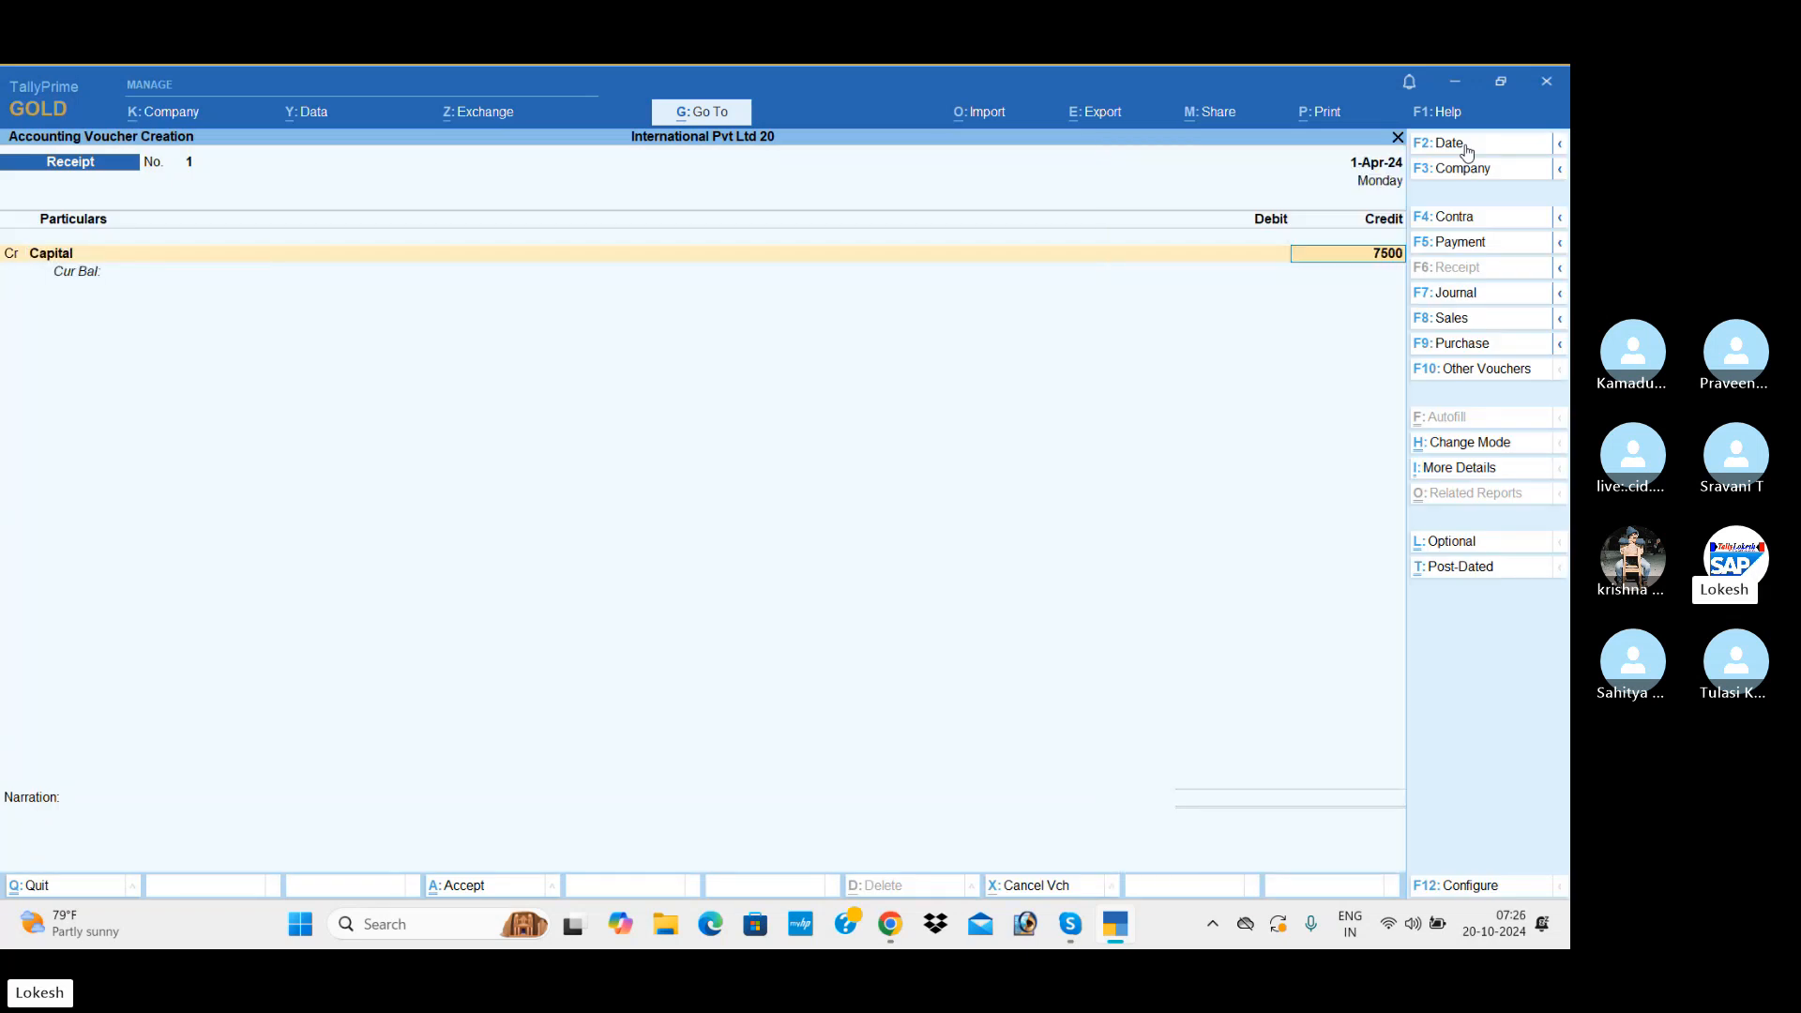
key("Return")
key("Return")
key("Return")
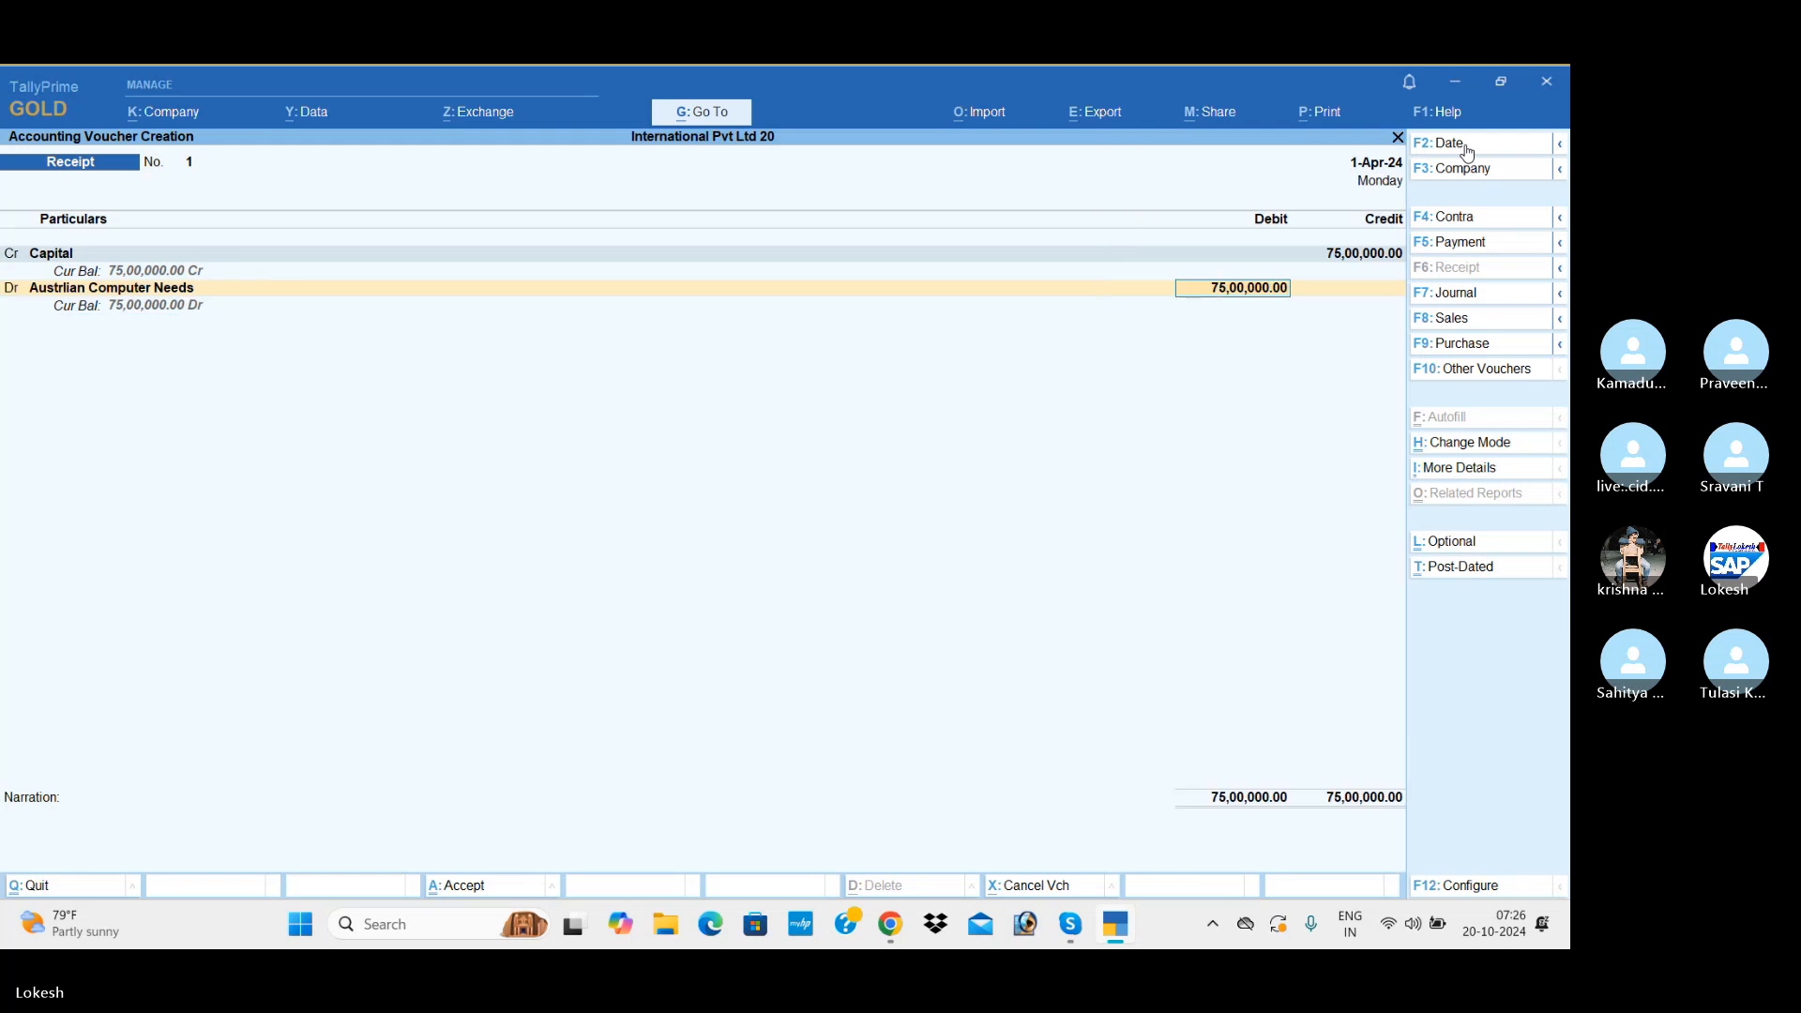
Step: Debit Icici Bank with 75,00,000.00 in the receipt voucher and save it without a narration
key("BackSpace")
type("Ic")
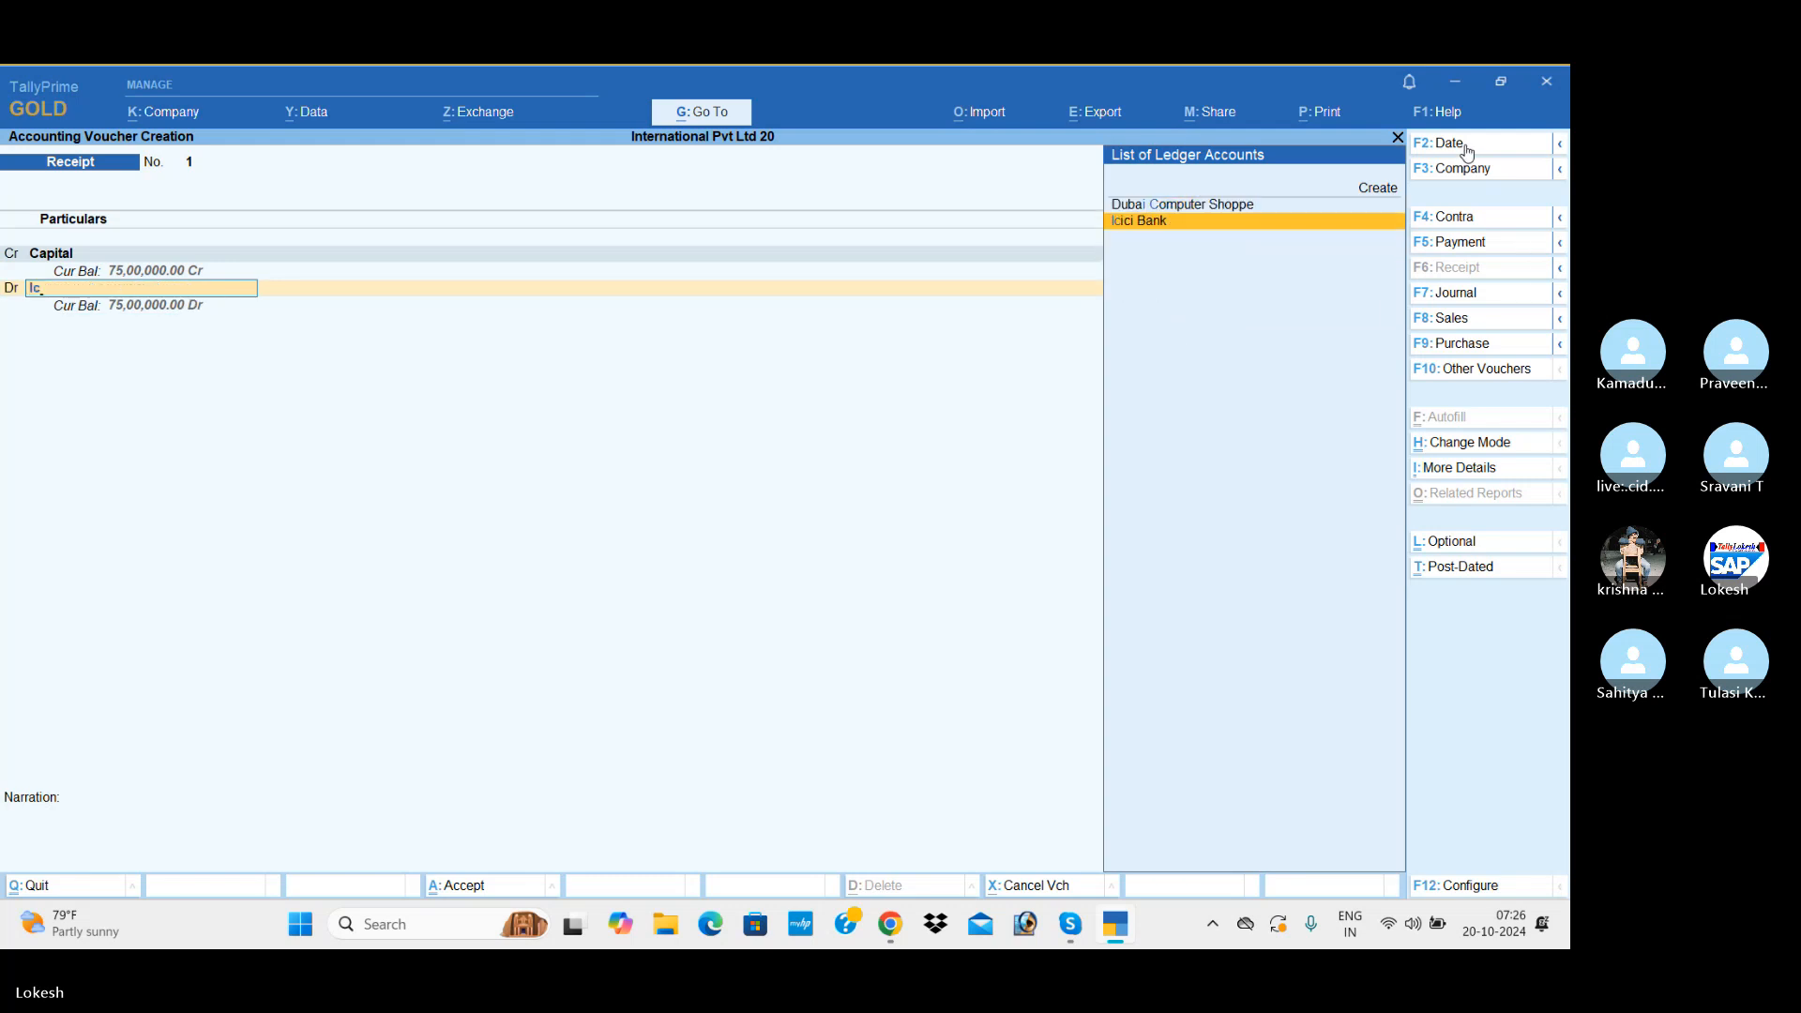
key("Return")
key("Return")
key("Return")
key("Return")
key("Return")
key("Return")
key("Return")
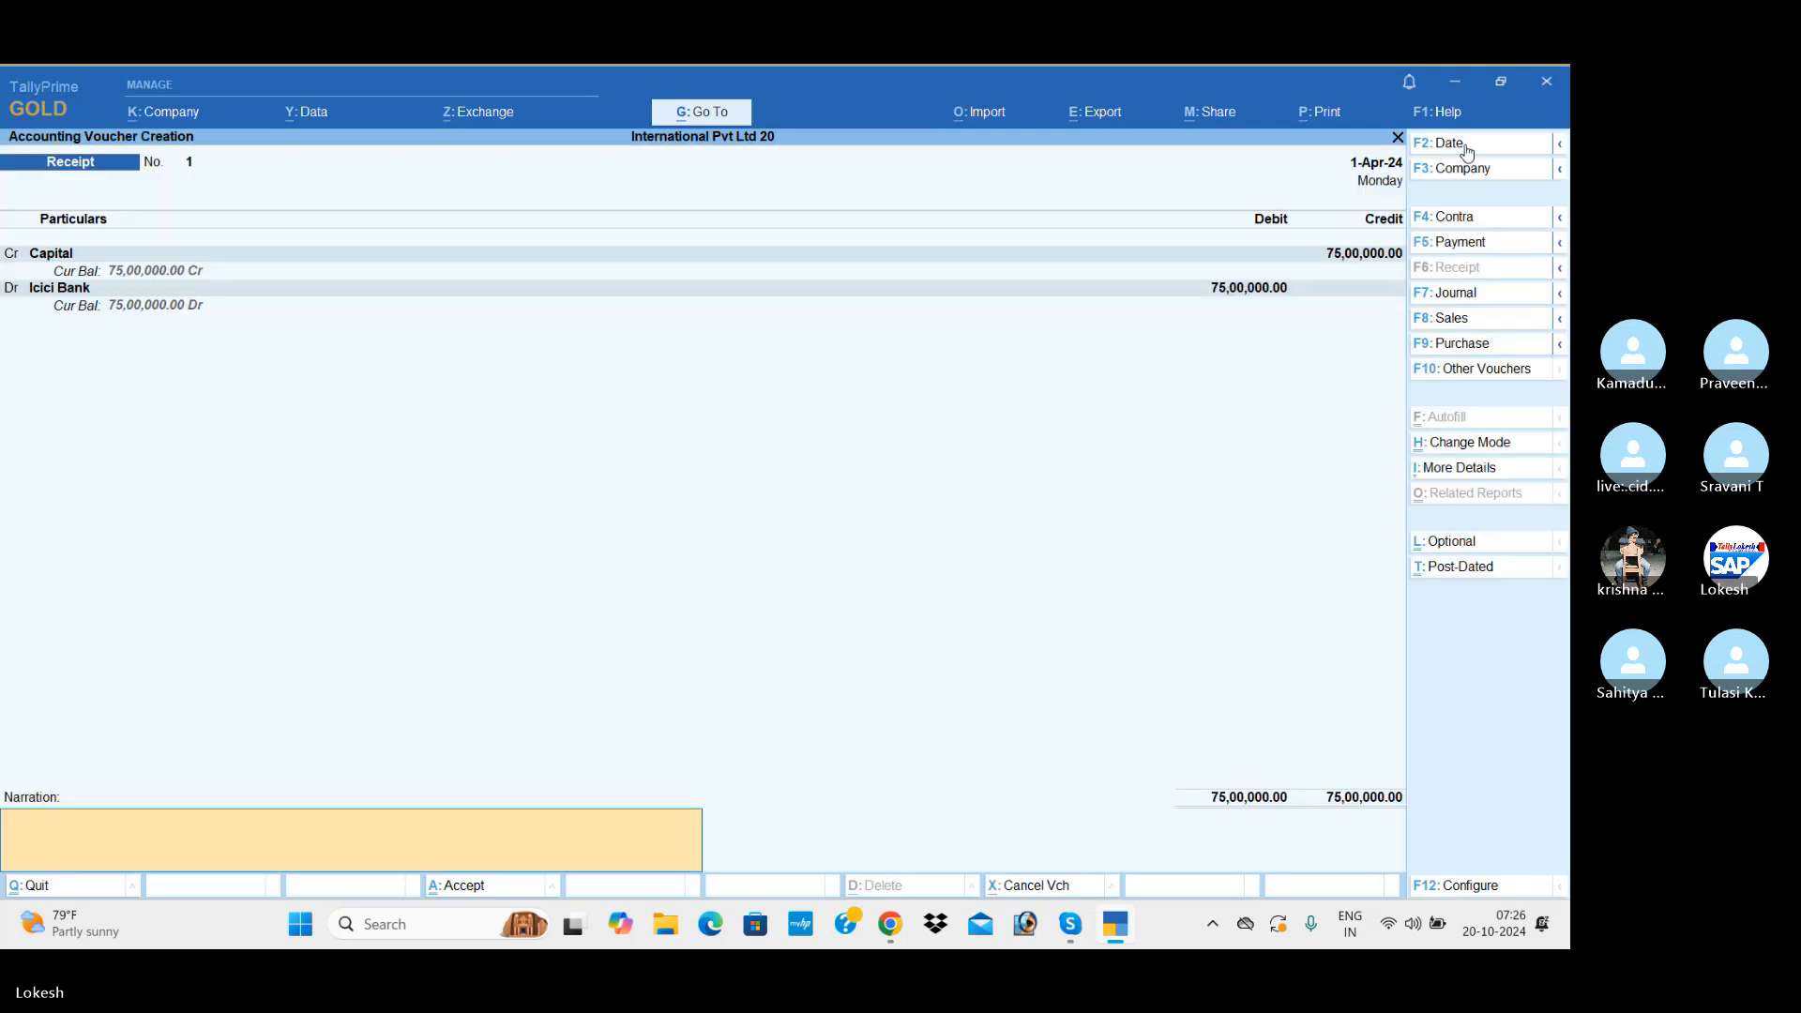
key("Return")
key("Return")
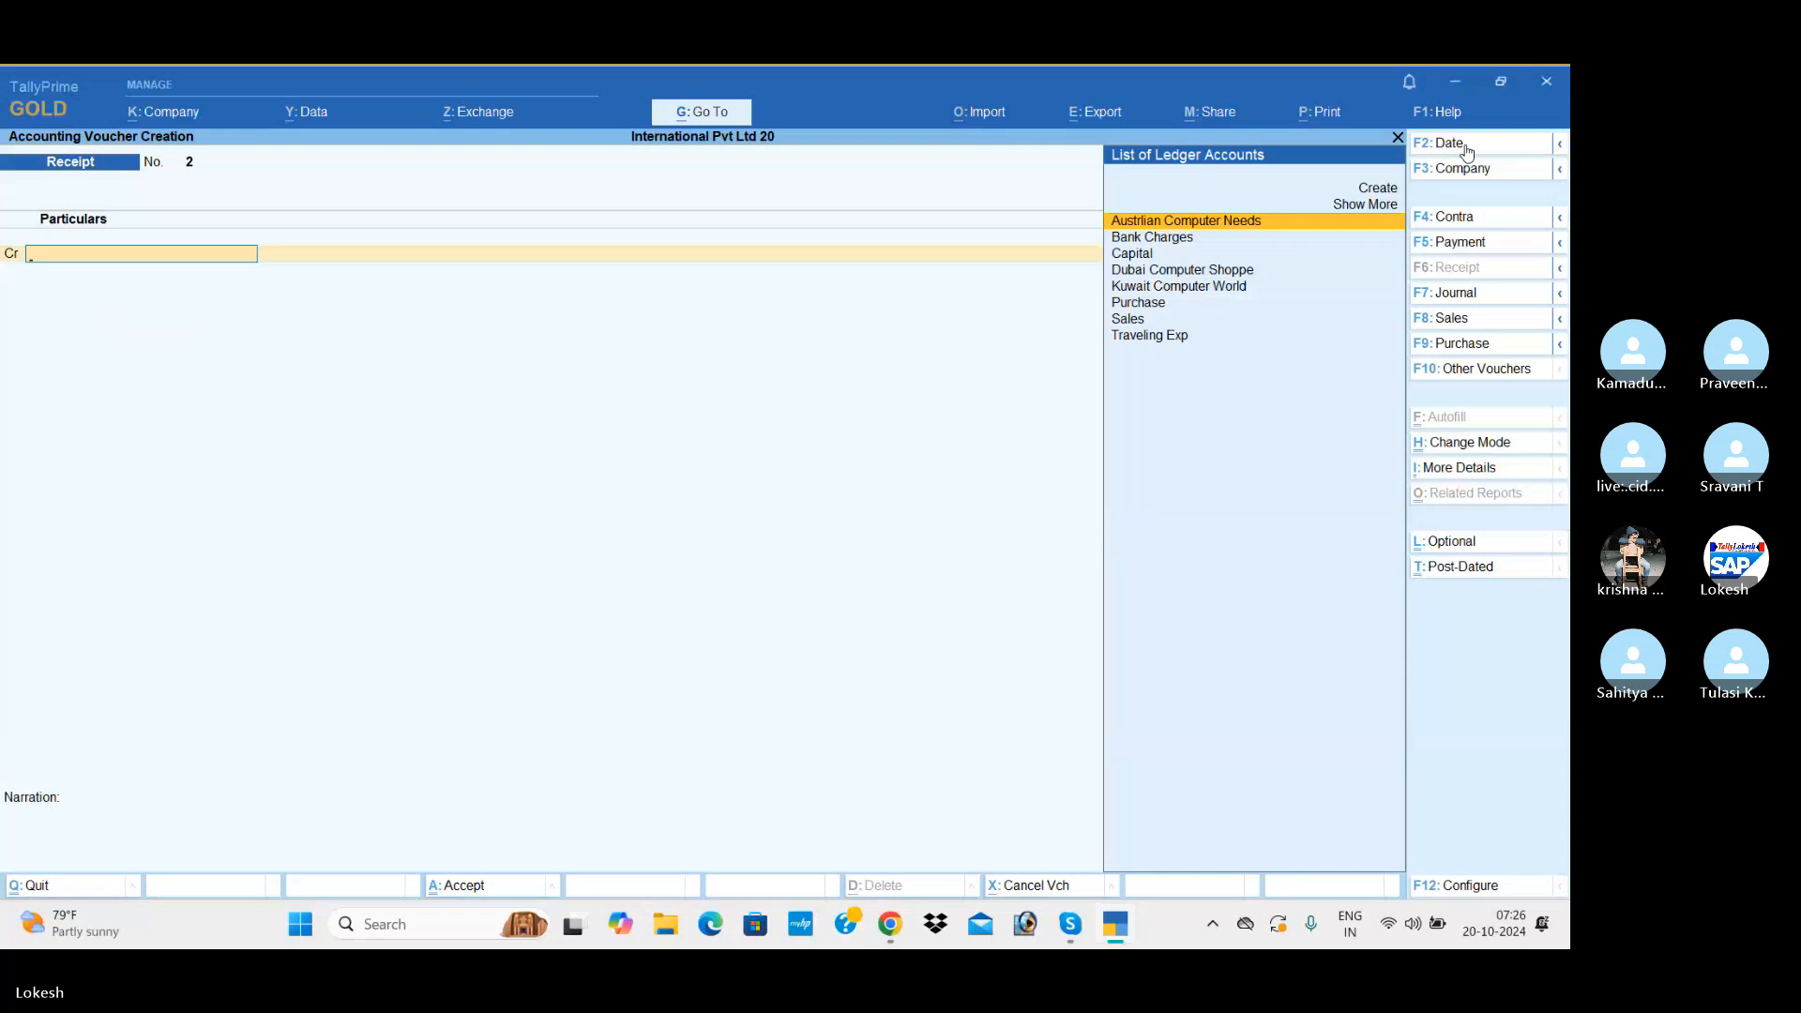
Step: Switch to a new contra voucher and set its date to 2-4
left_click(1474, 224)
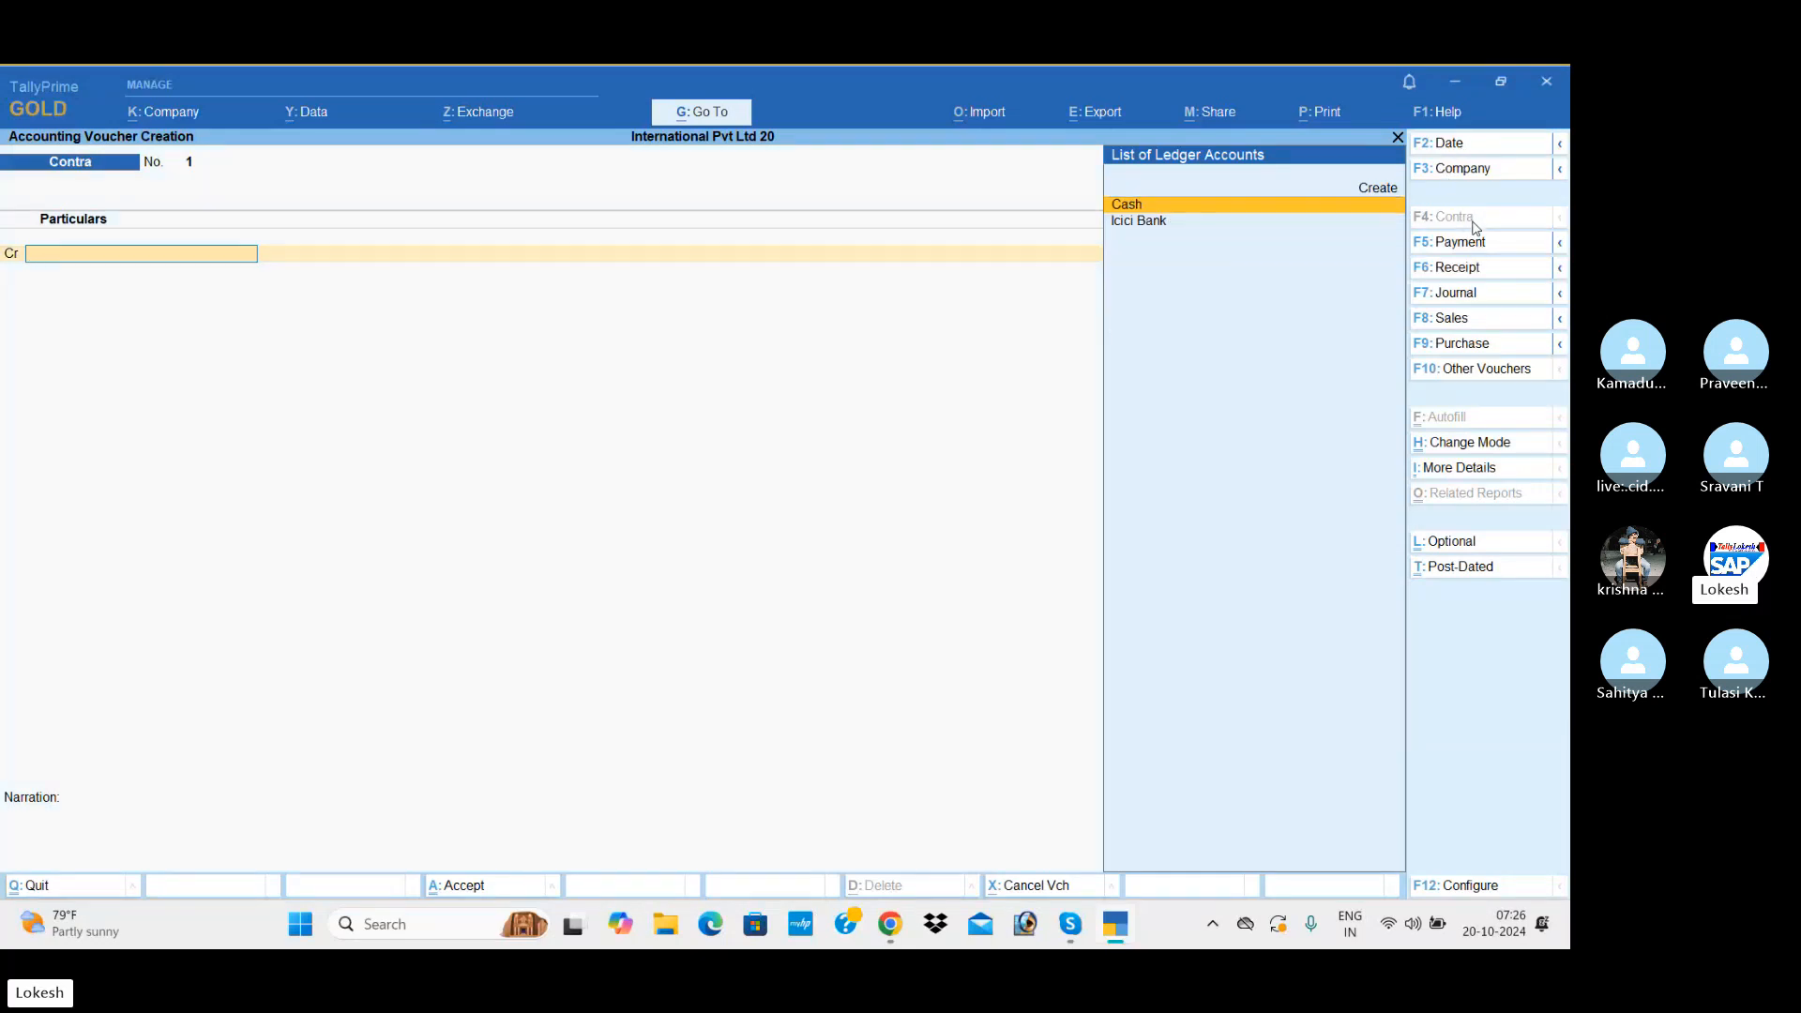
left_click(1469, 146)
type("2-")
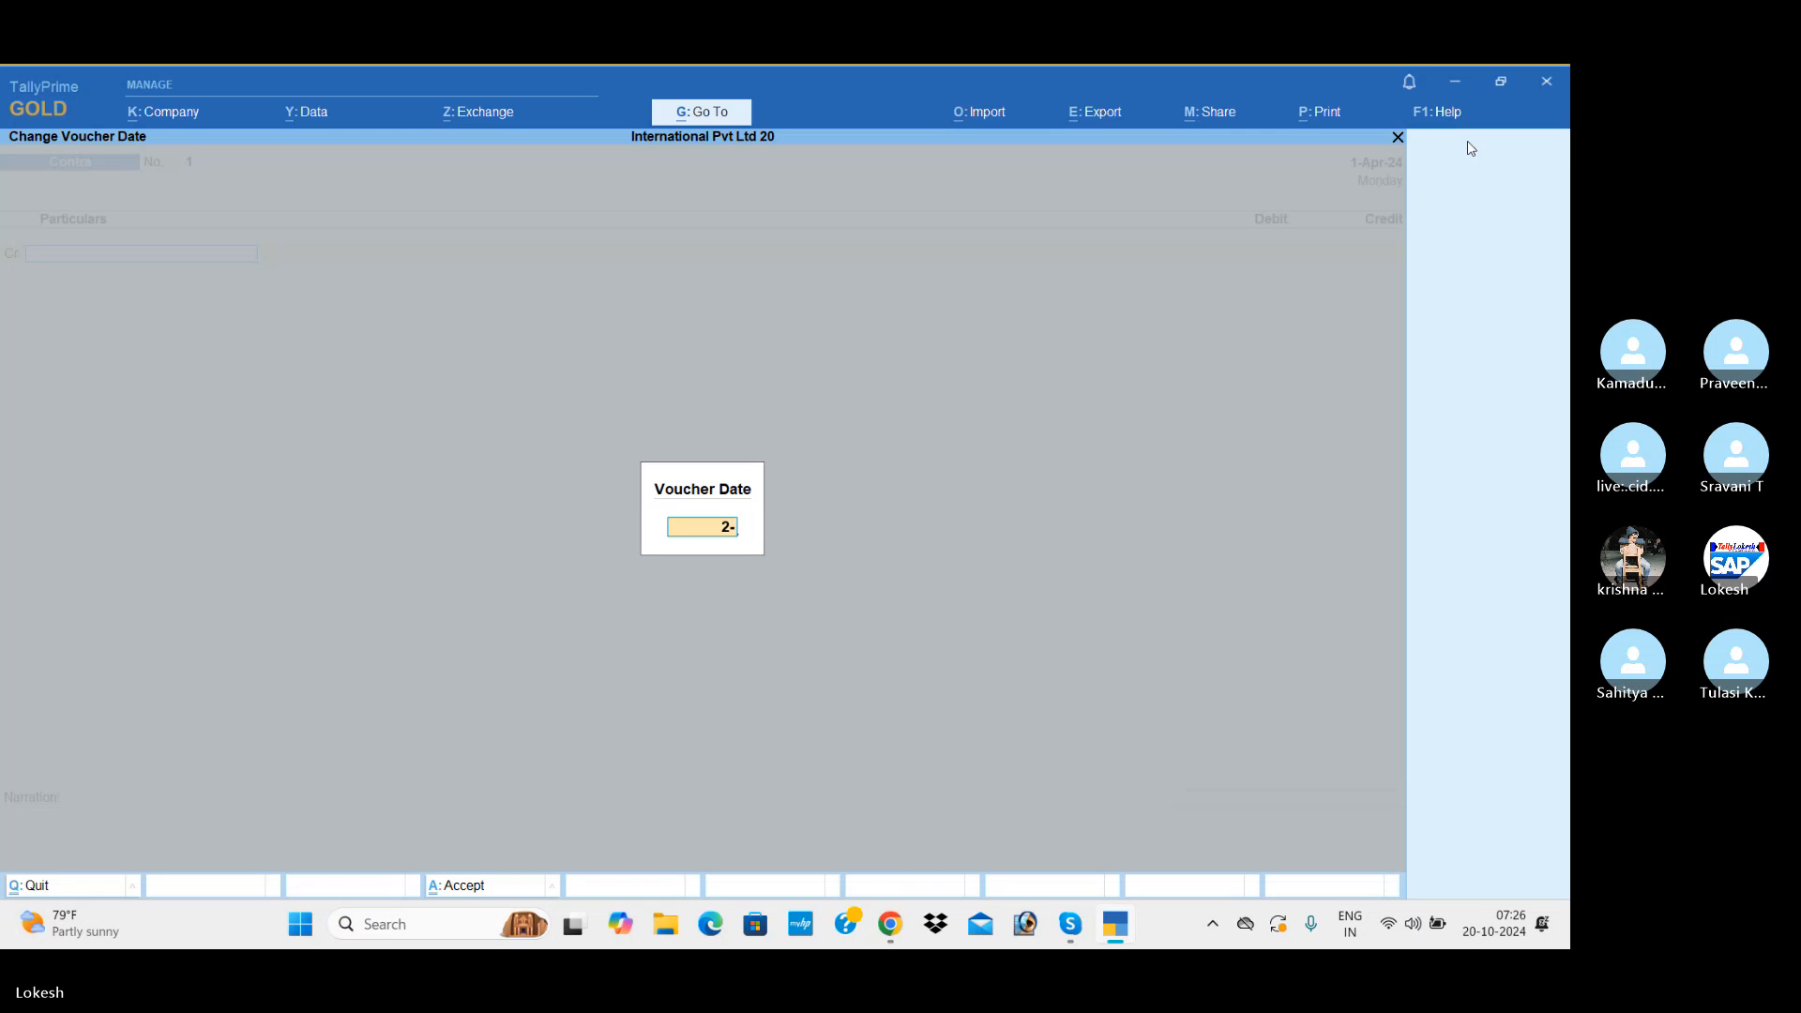
type("4")
key("Return")
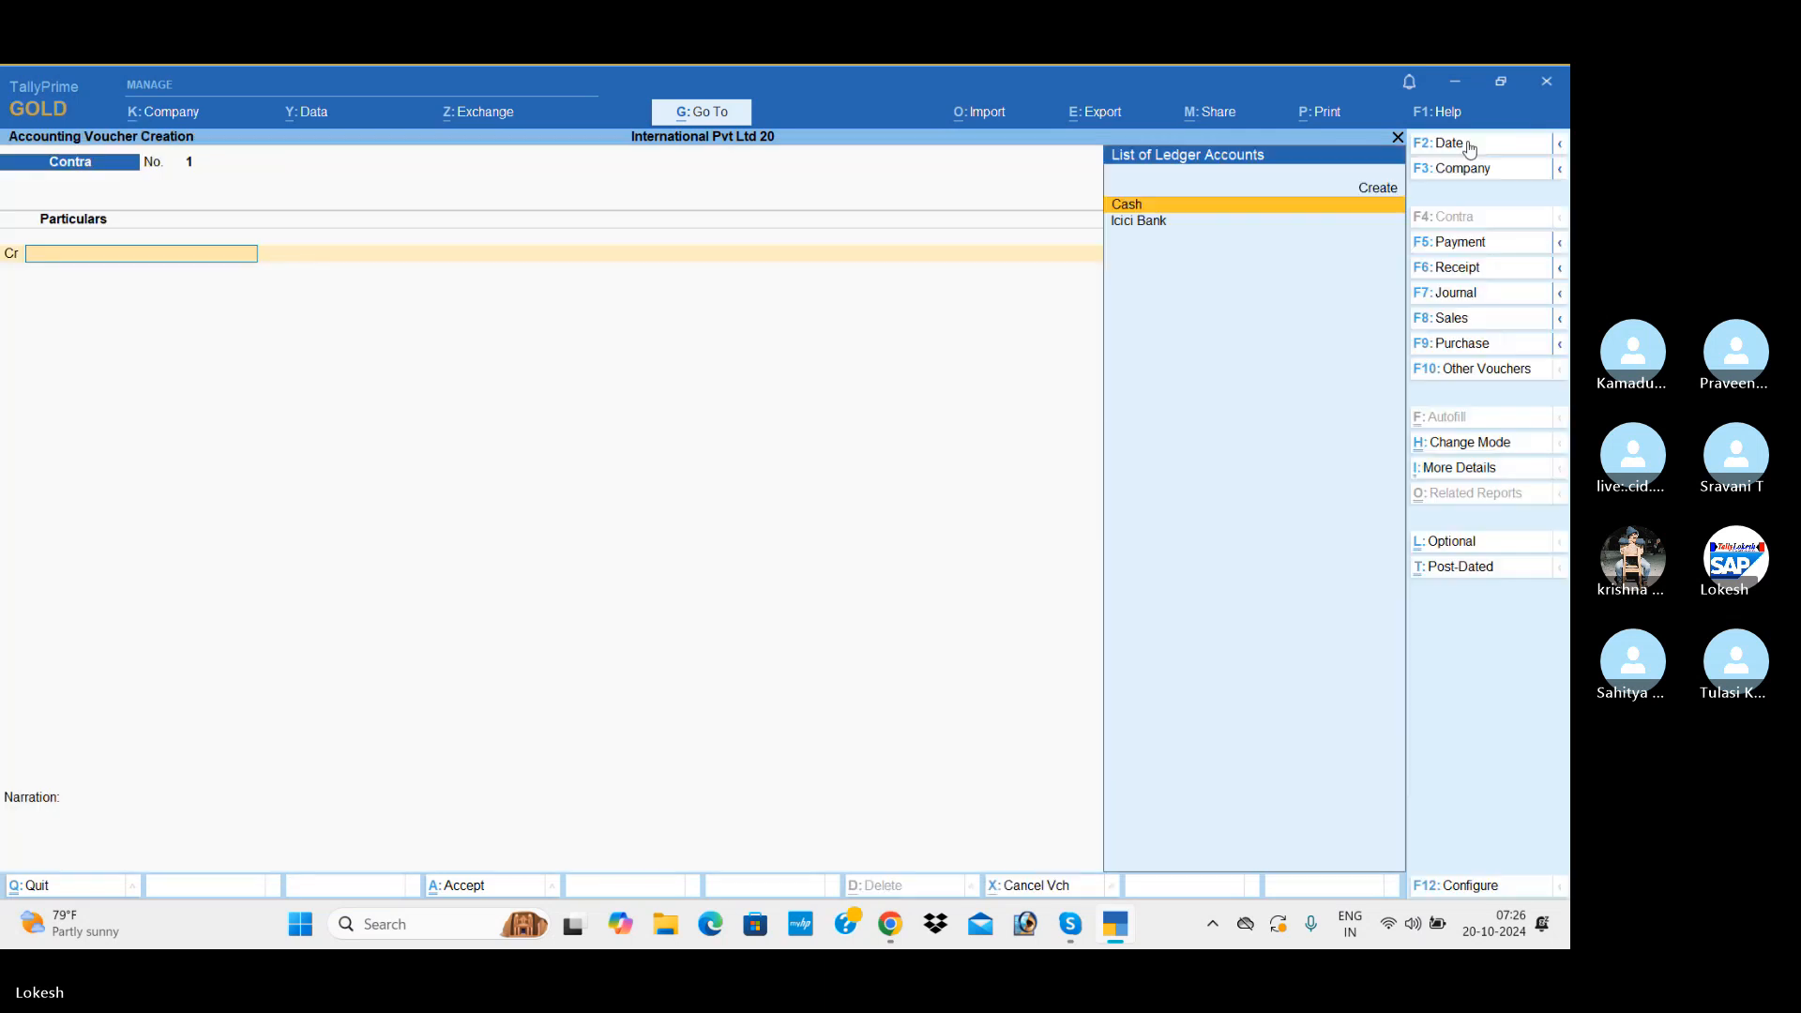
Step: Credit Icici Bank with 500000 in the contra voucher and accept its Cheque bank allocation
key("Down")
key("Return")
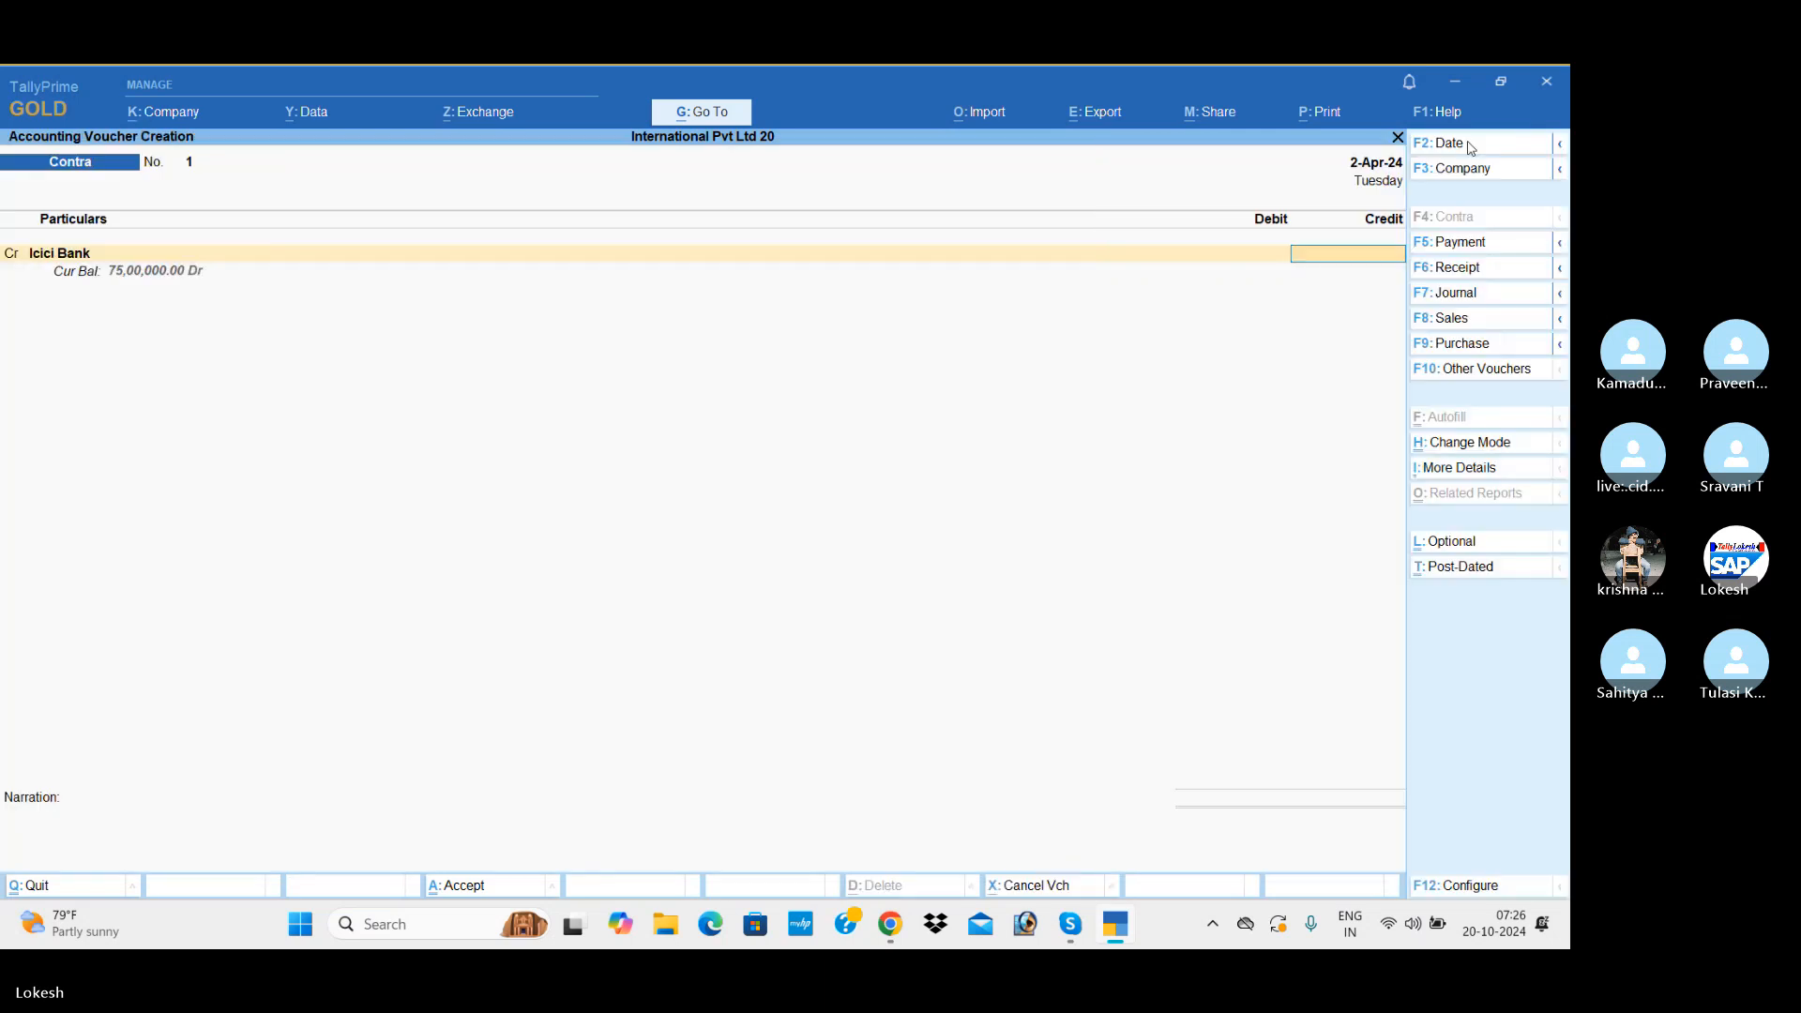
type("500000")
key("Return")
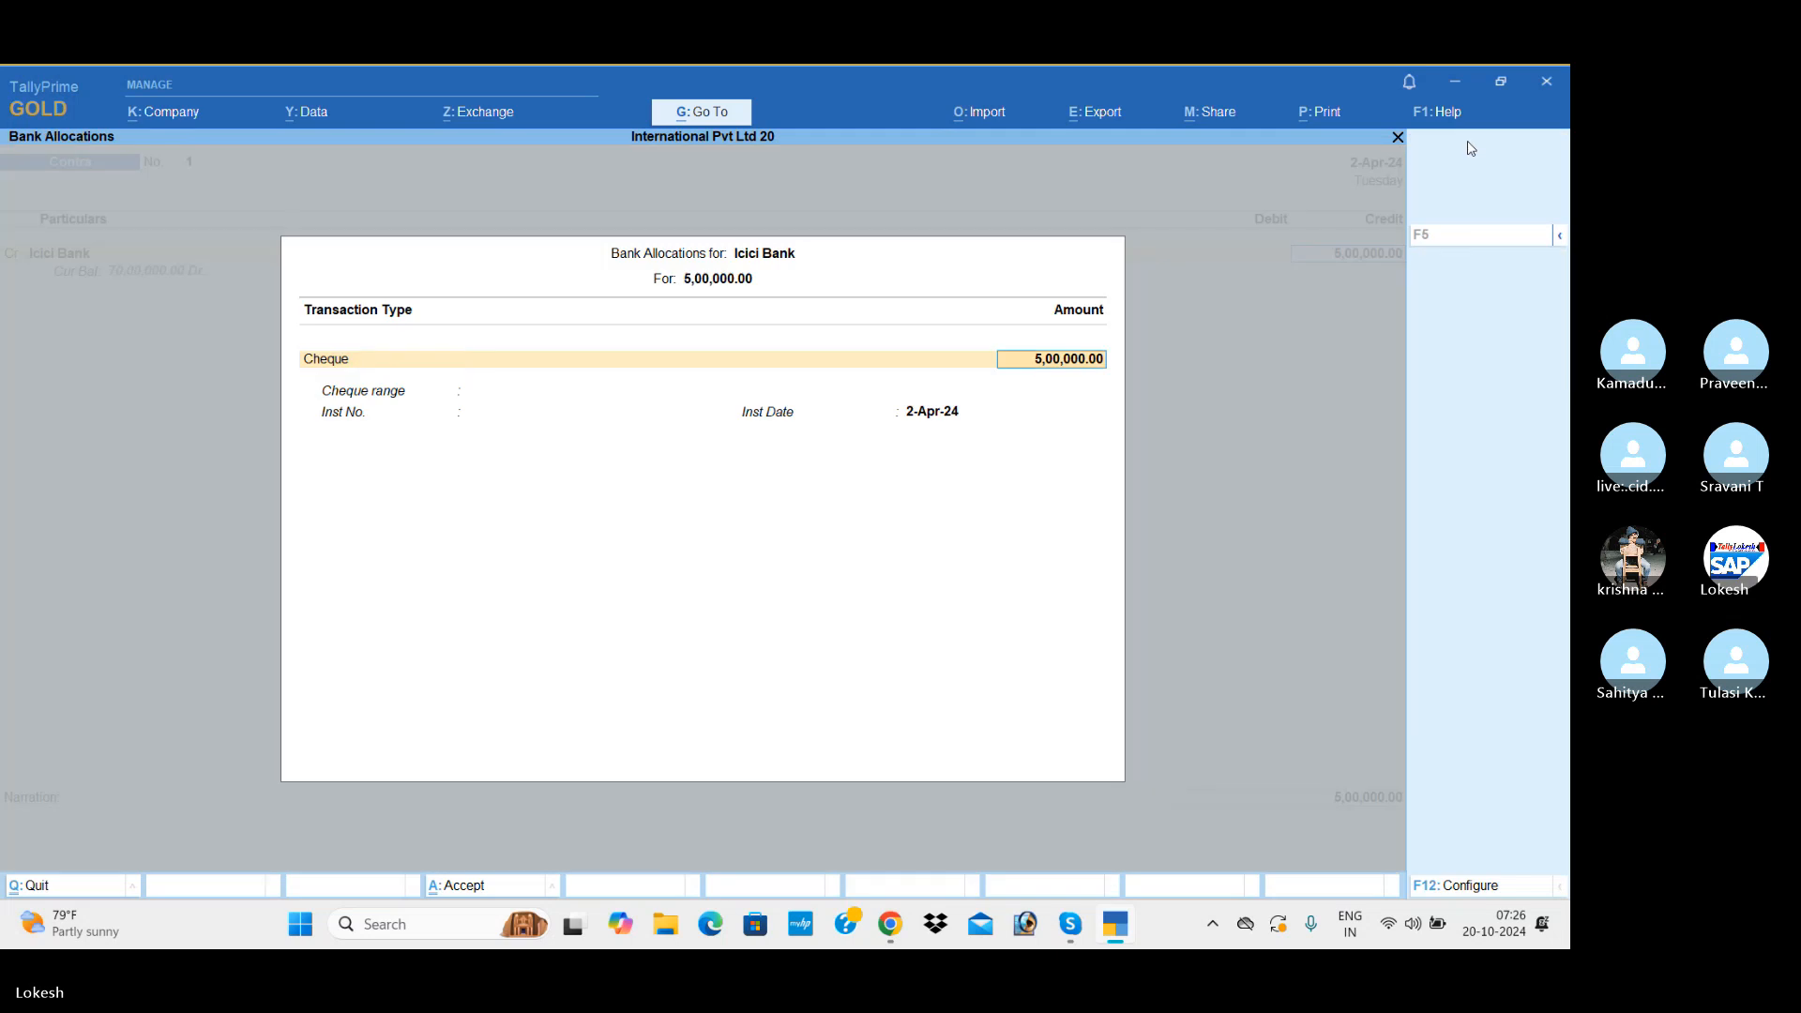
key("Return")
Step: Debit Cash with 5,00,000.00 in the contra voucher and save it without a narration
key("Return")
key("Return")
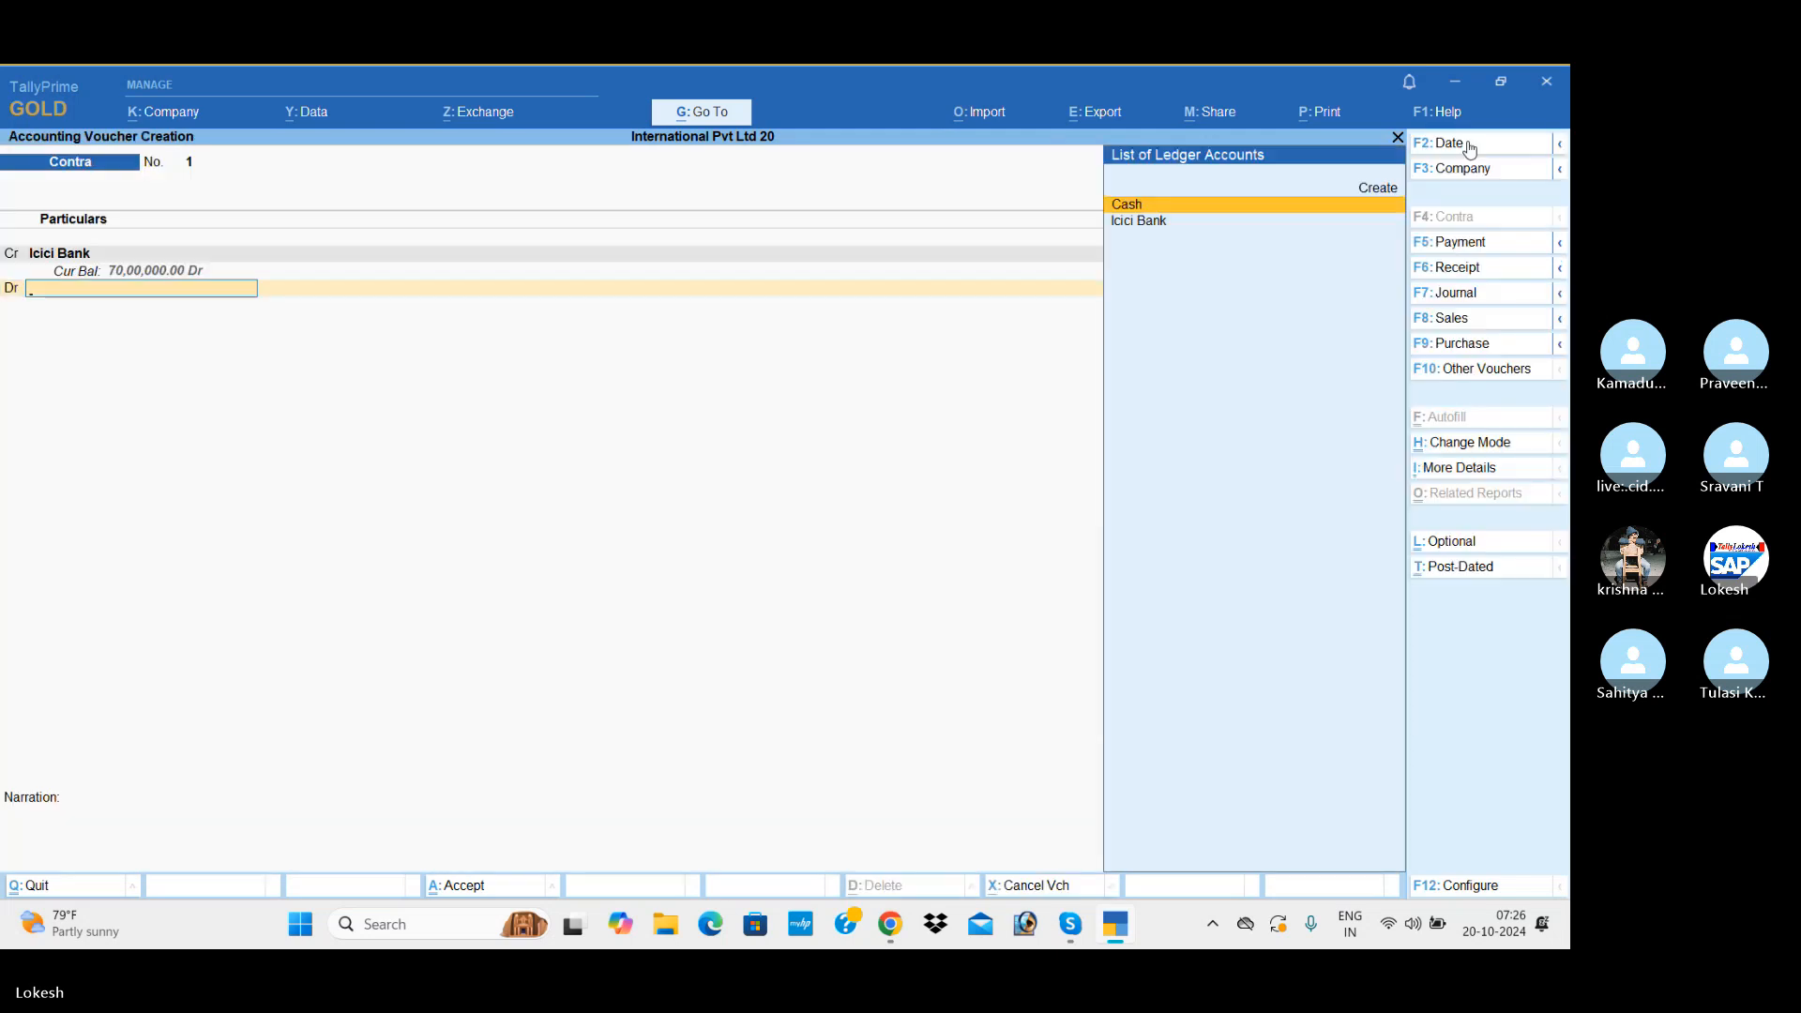
key("Return")
key("Return")
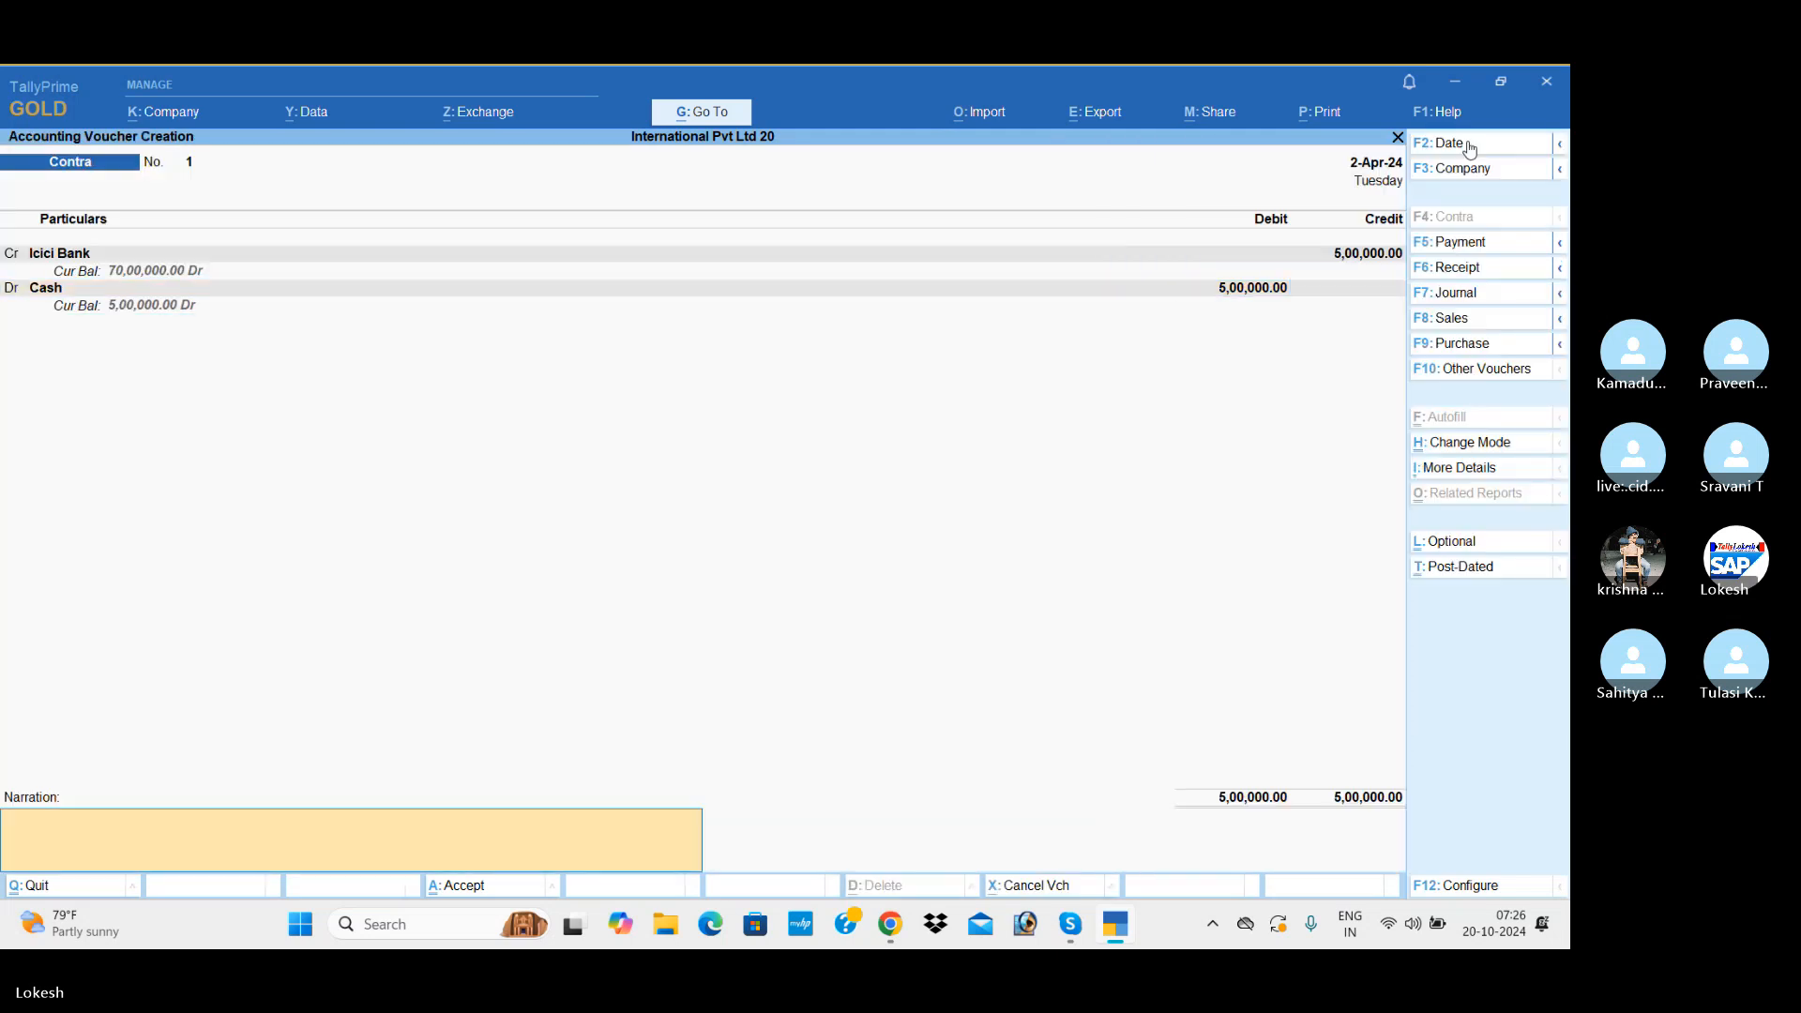
key("Return")
key("Return")
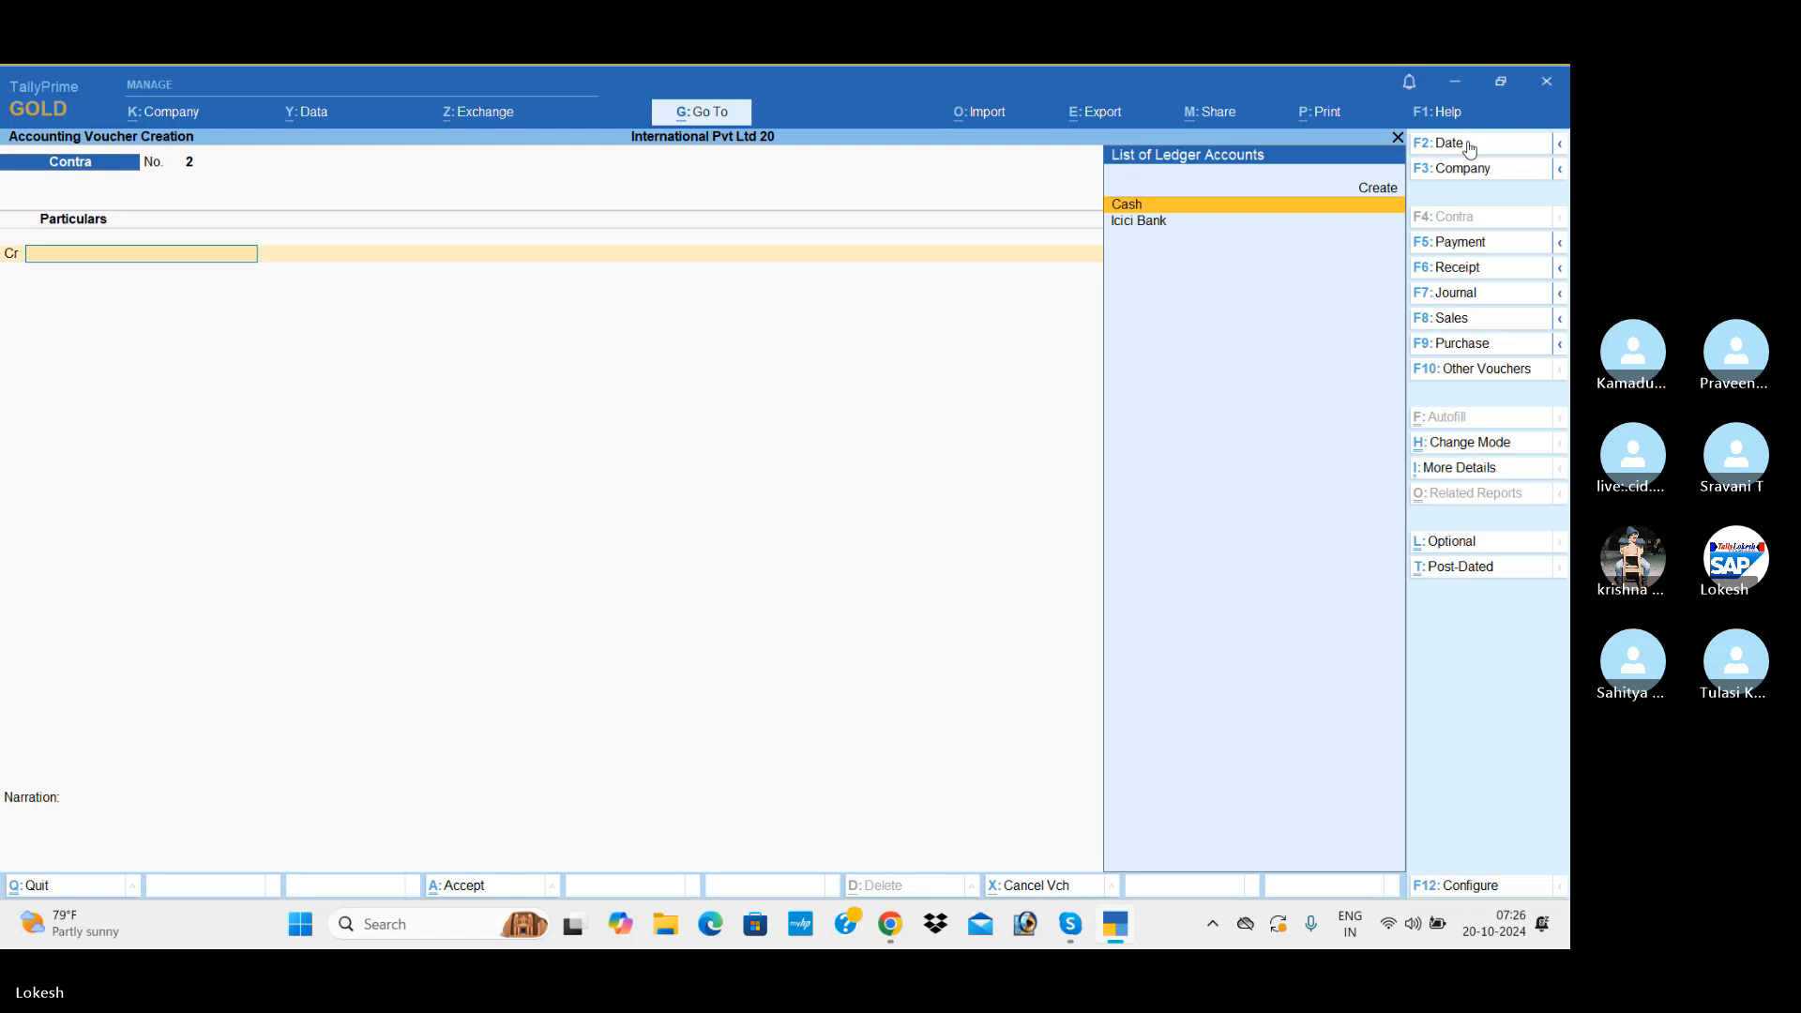
Step: Switch to a new purchase voucher and set its date to 2-4
left_click(1485, 344)
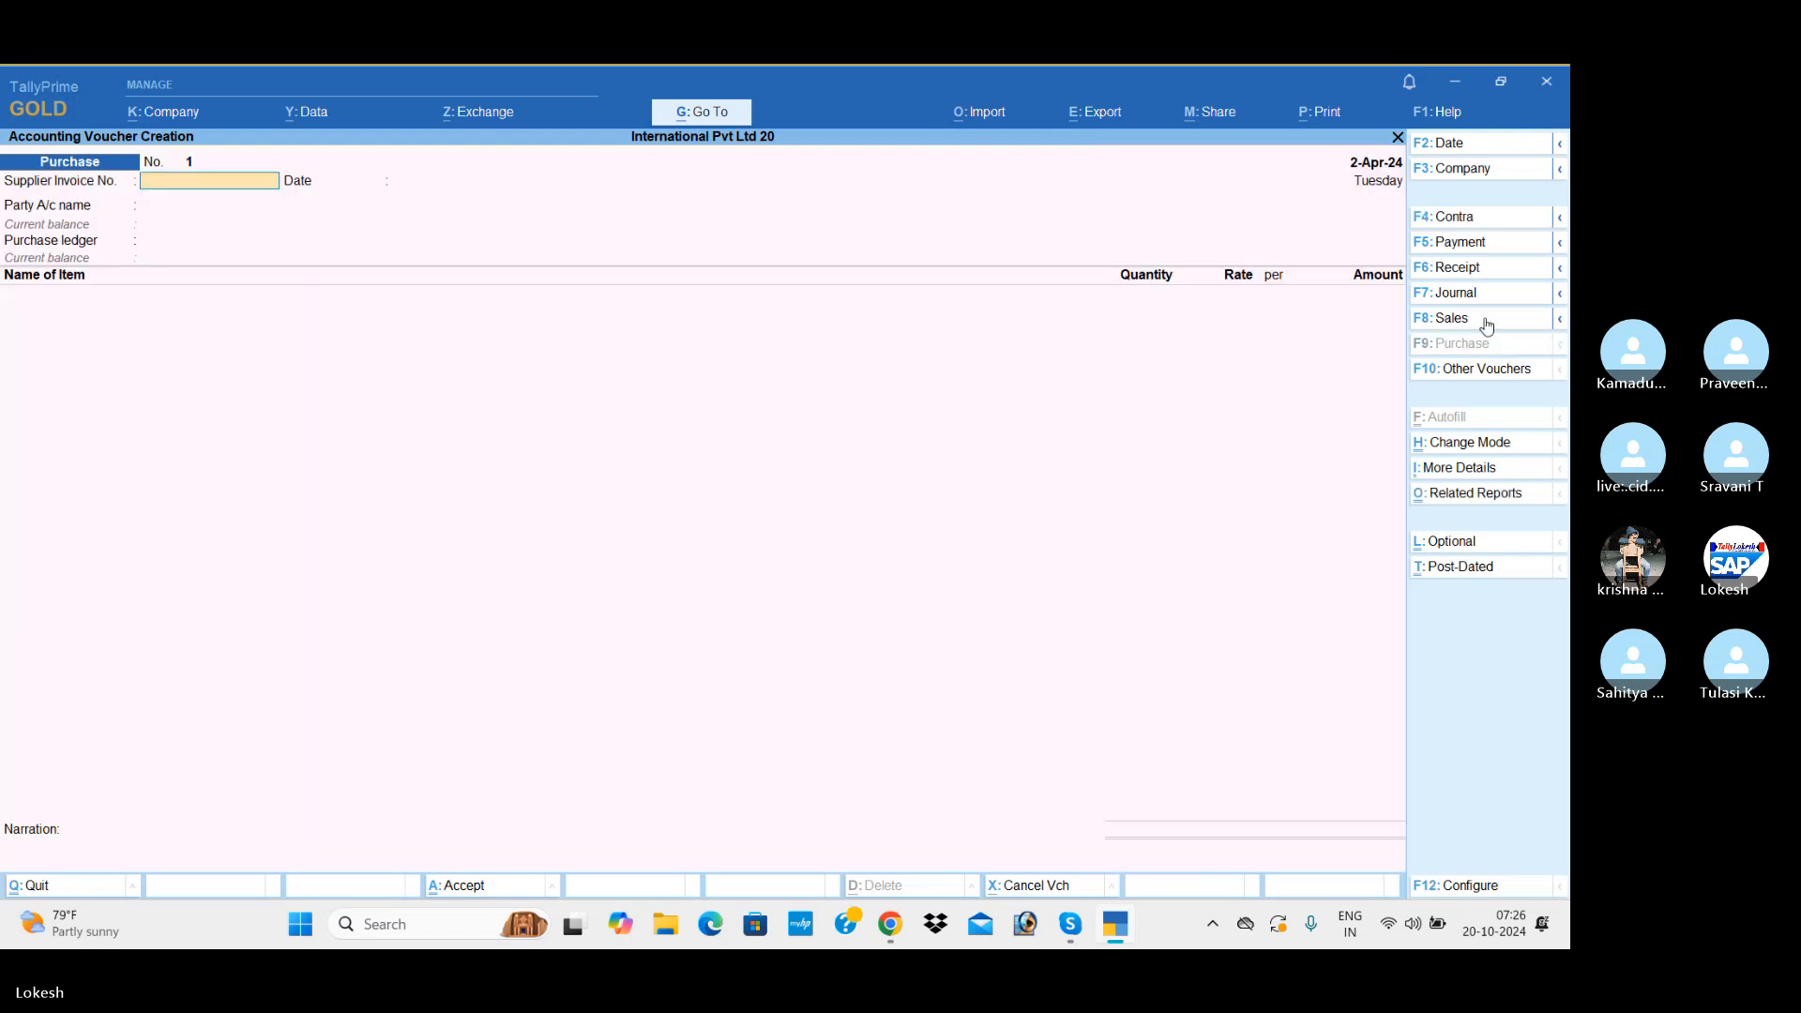
left_click(1466, 152)
type("2-4")
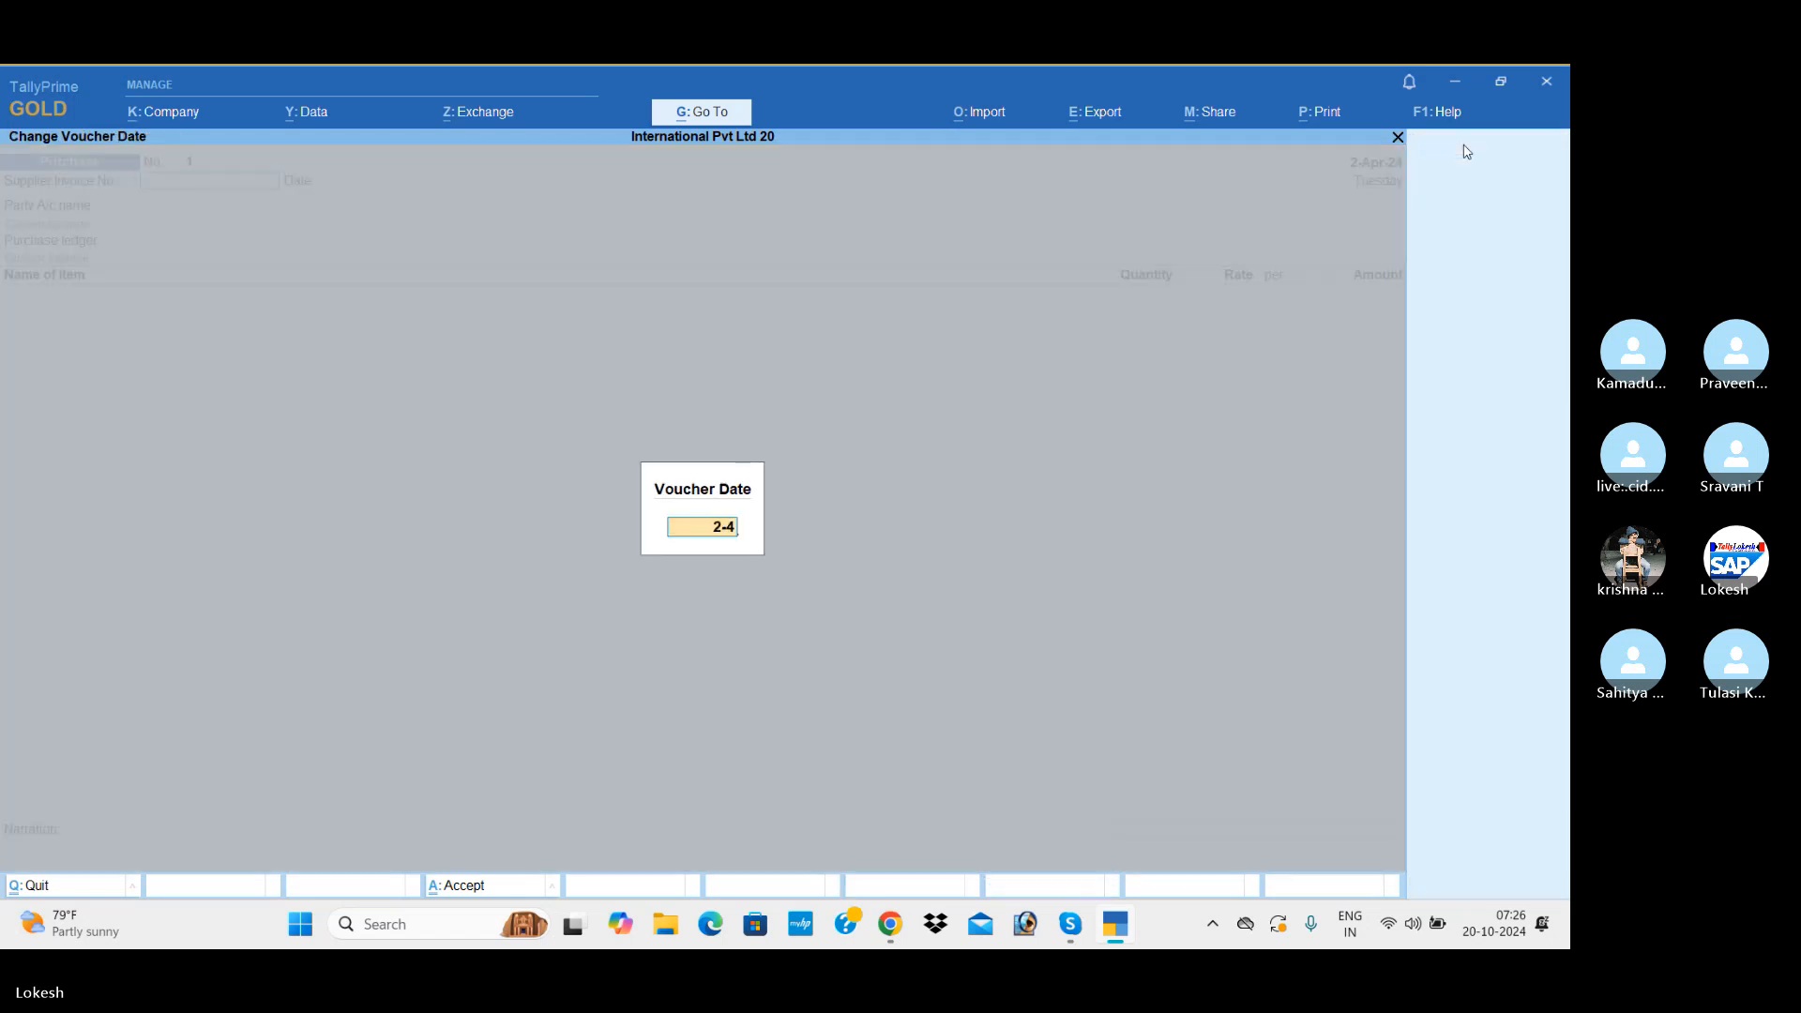
key("Return")
Step: Choose Austrlian Computer Needs as party and Purchase as purchase ledger, leaving the supplier invoice and receipt details blank
key("Return")
key("Return")
key("Return")
key("Return")
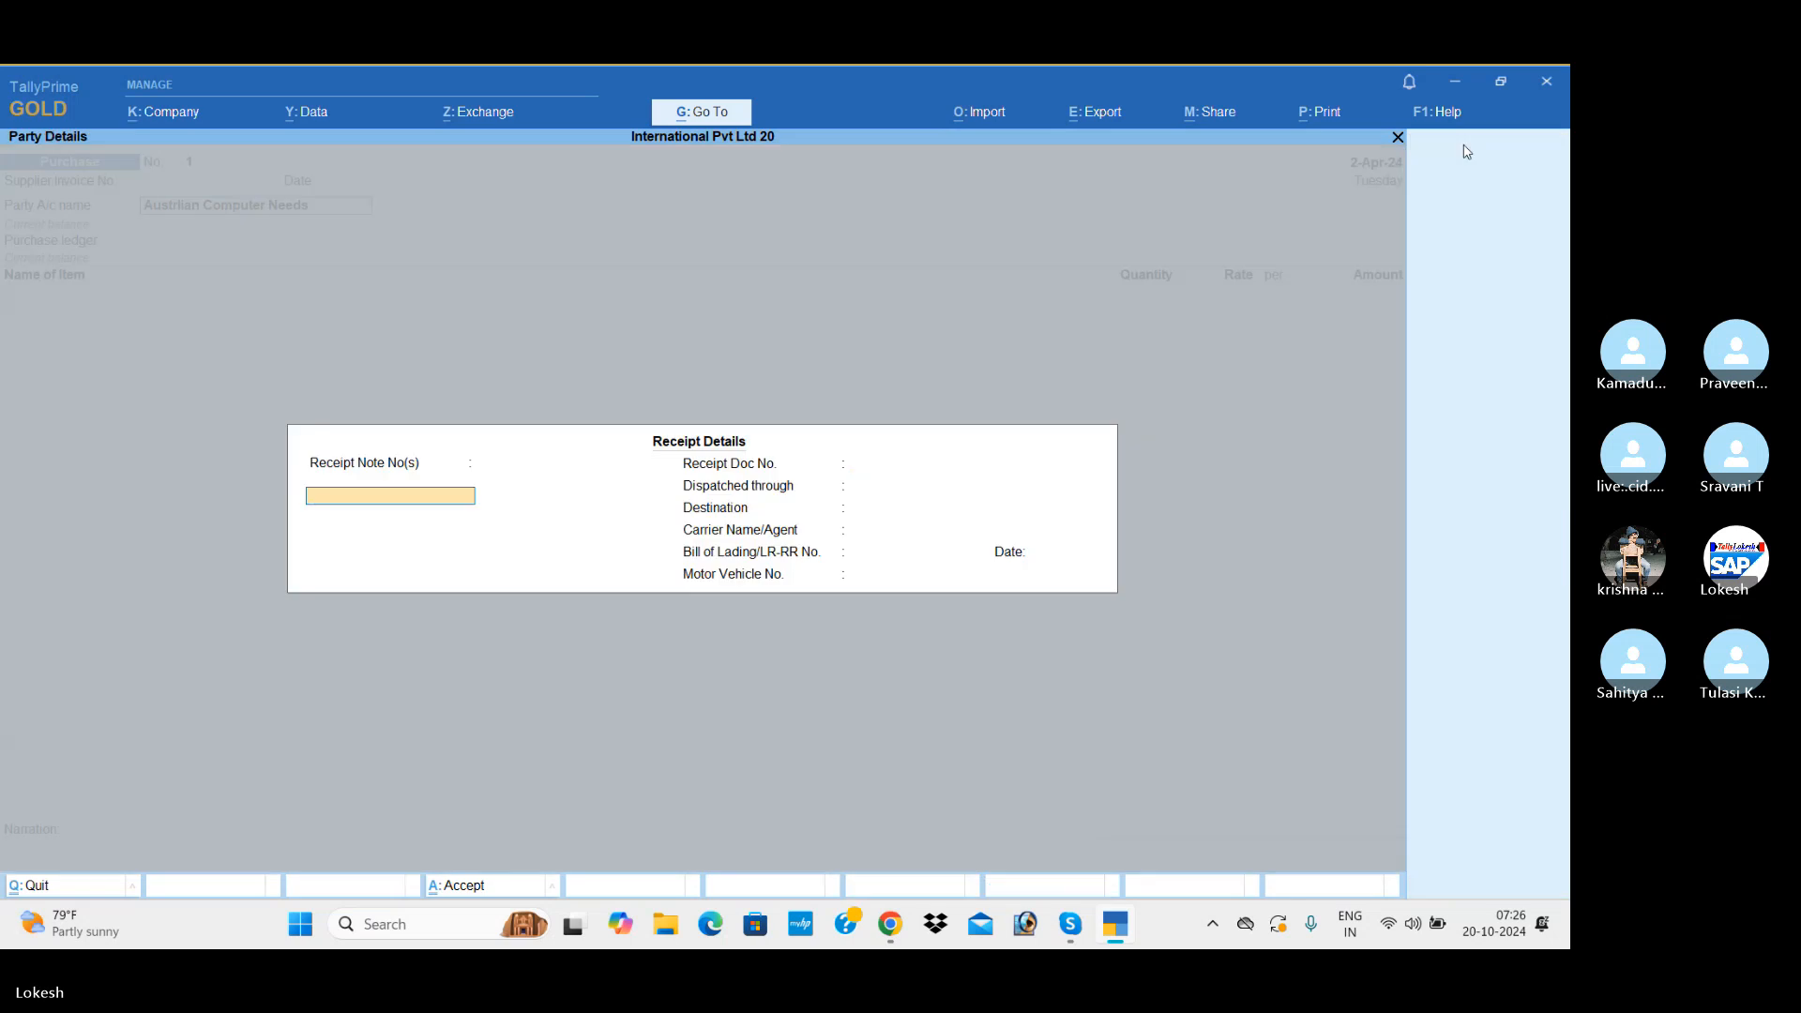
key("Return")
key("Return")
key("Return")
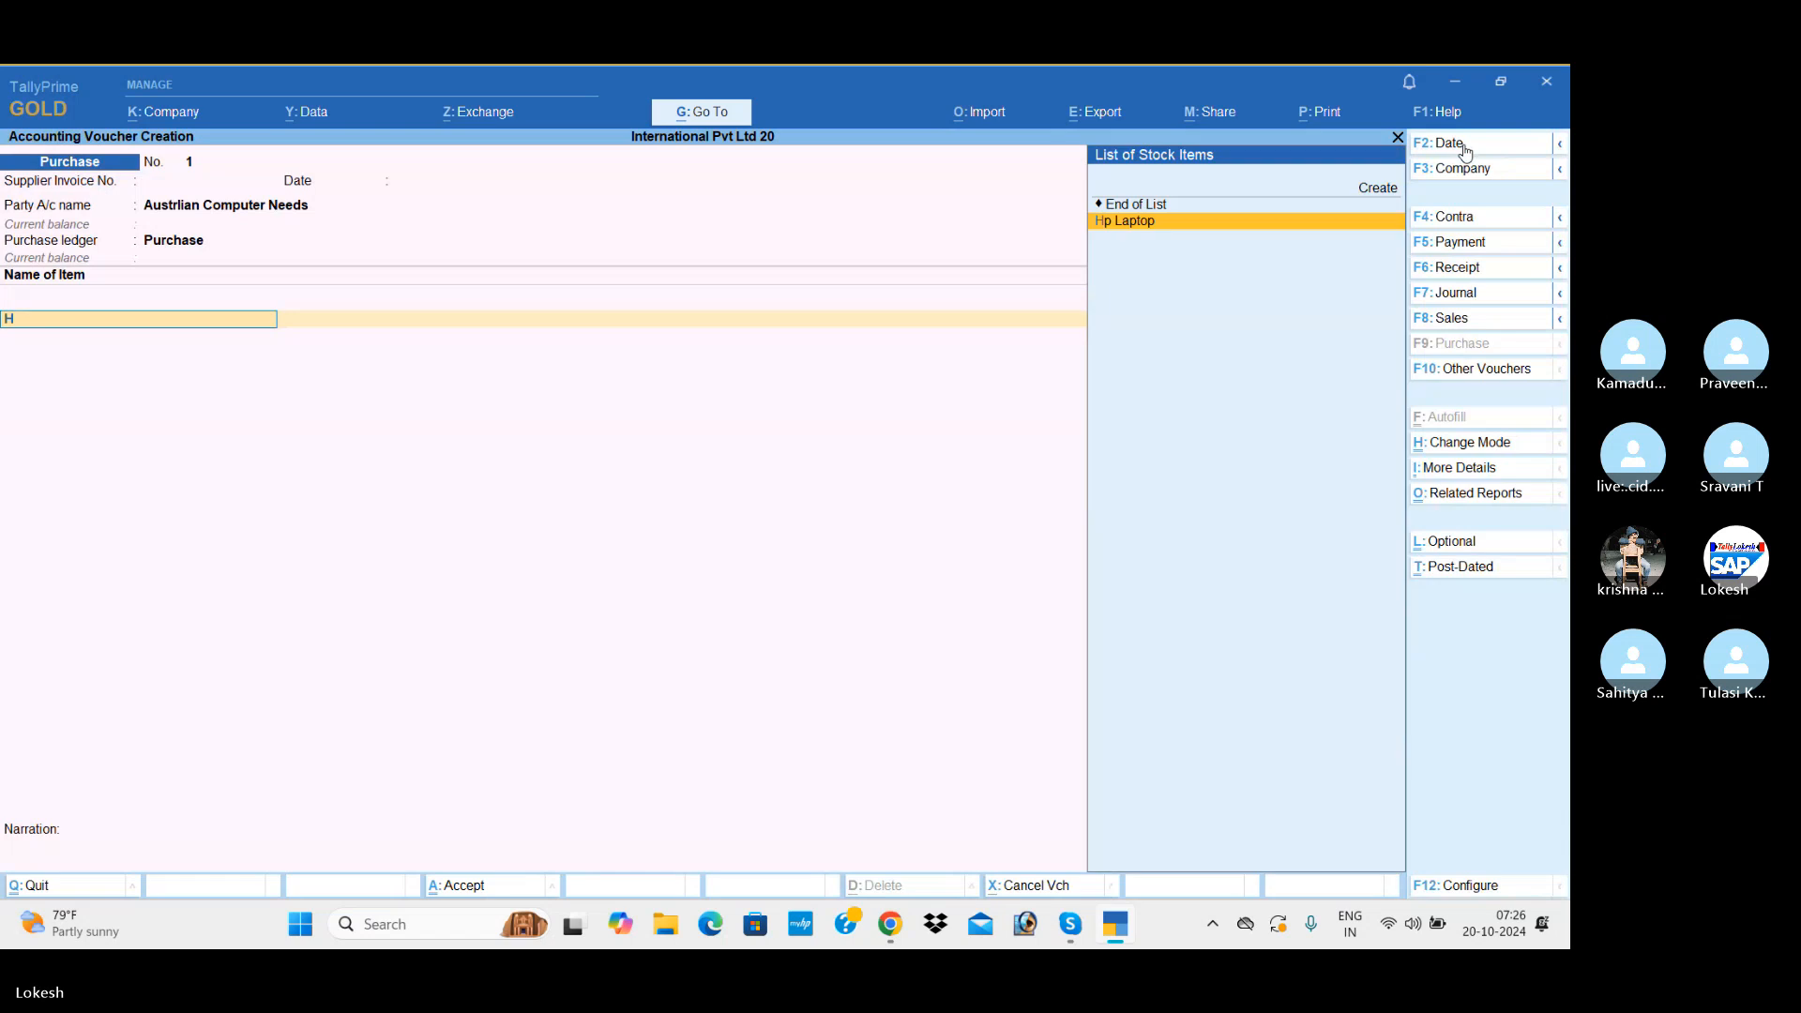
Step: Add 80 nos of Hp Laptop at $600 each to the purchase, accepting the ₹54.90/$ exchange rate
key("Return")
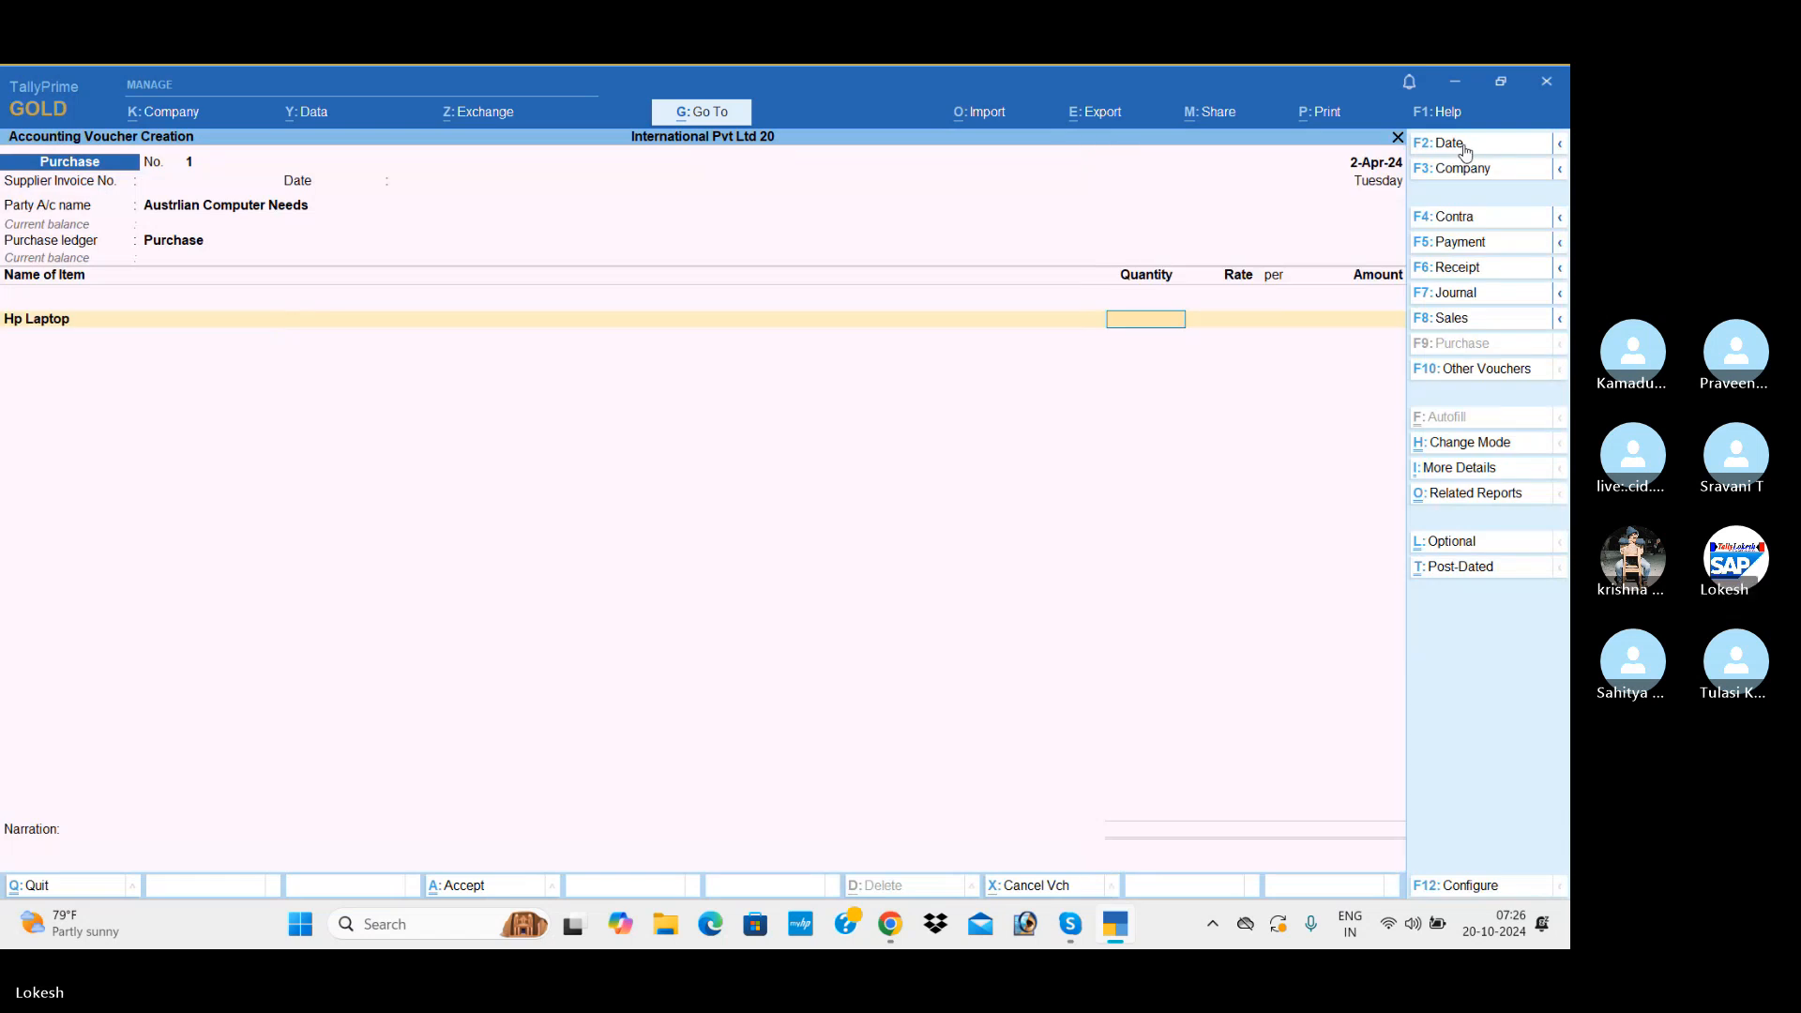
type("80")
key("Return")
type("$")
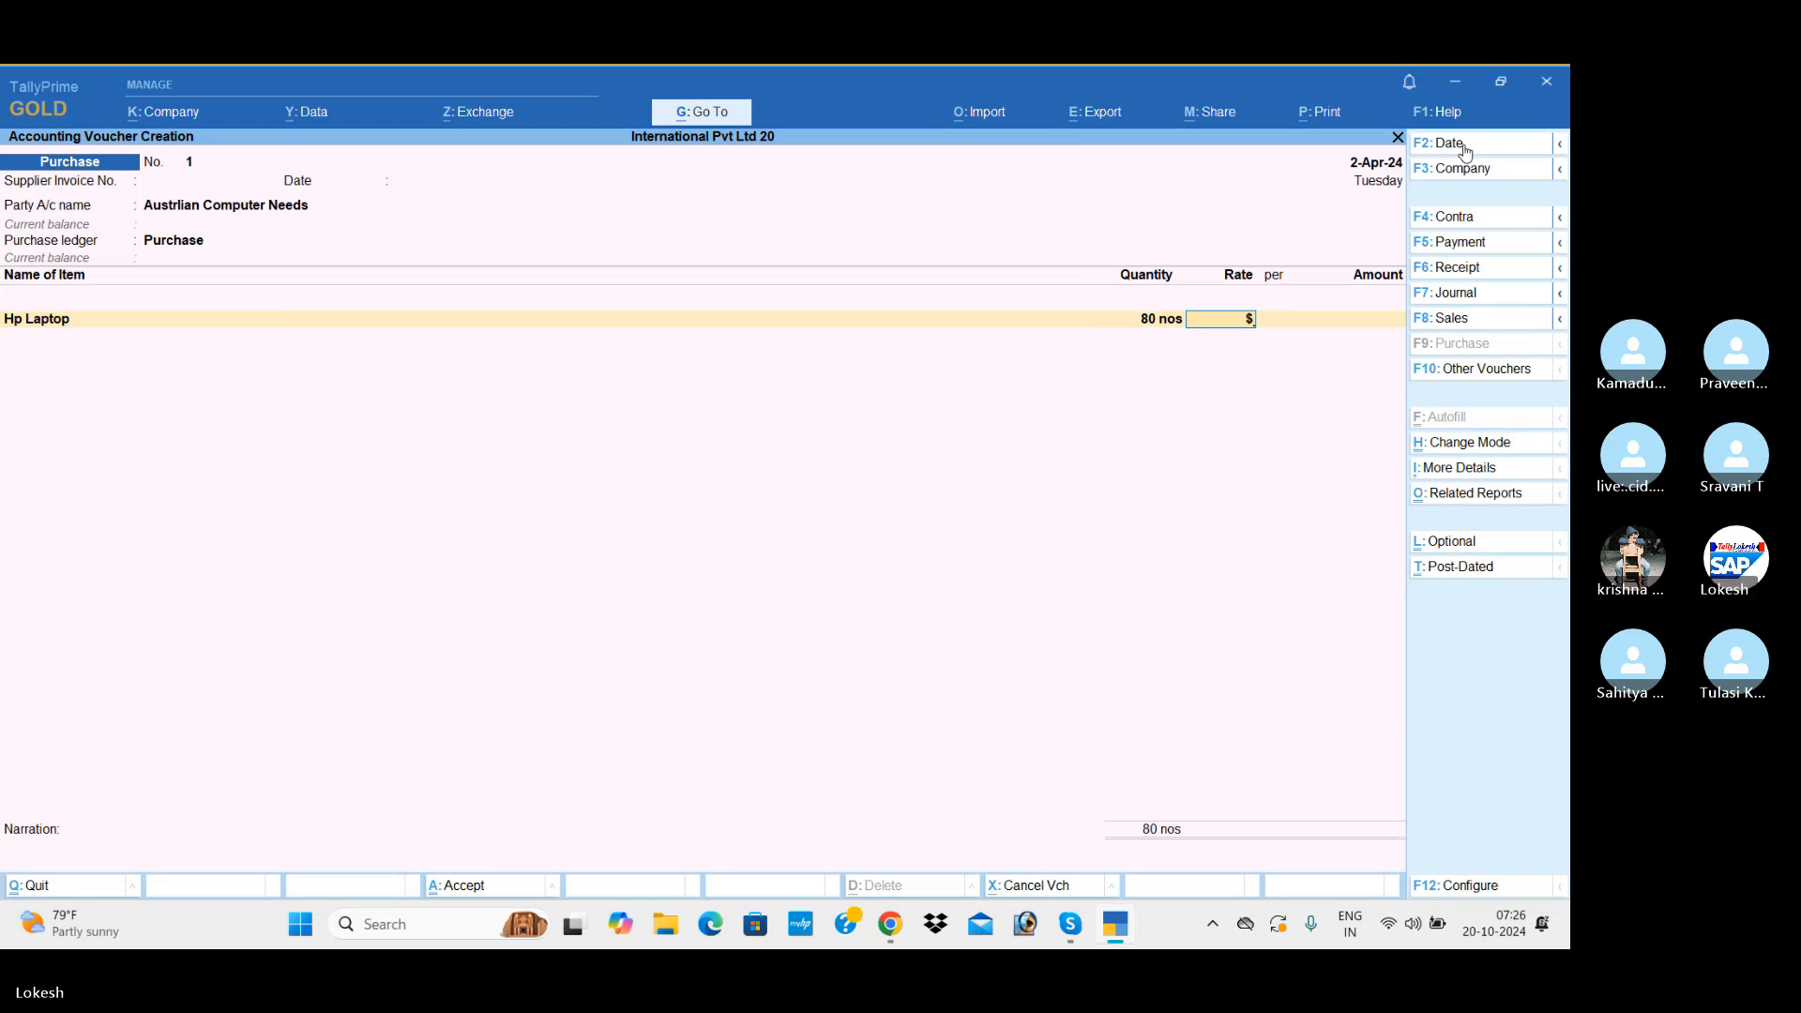
type("600")
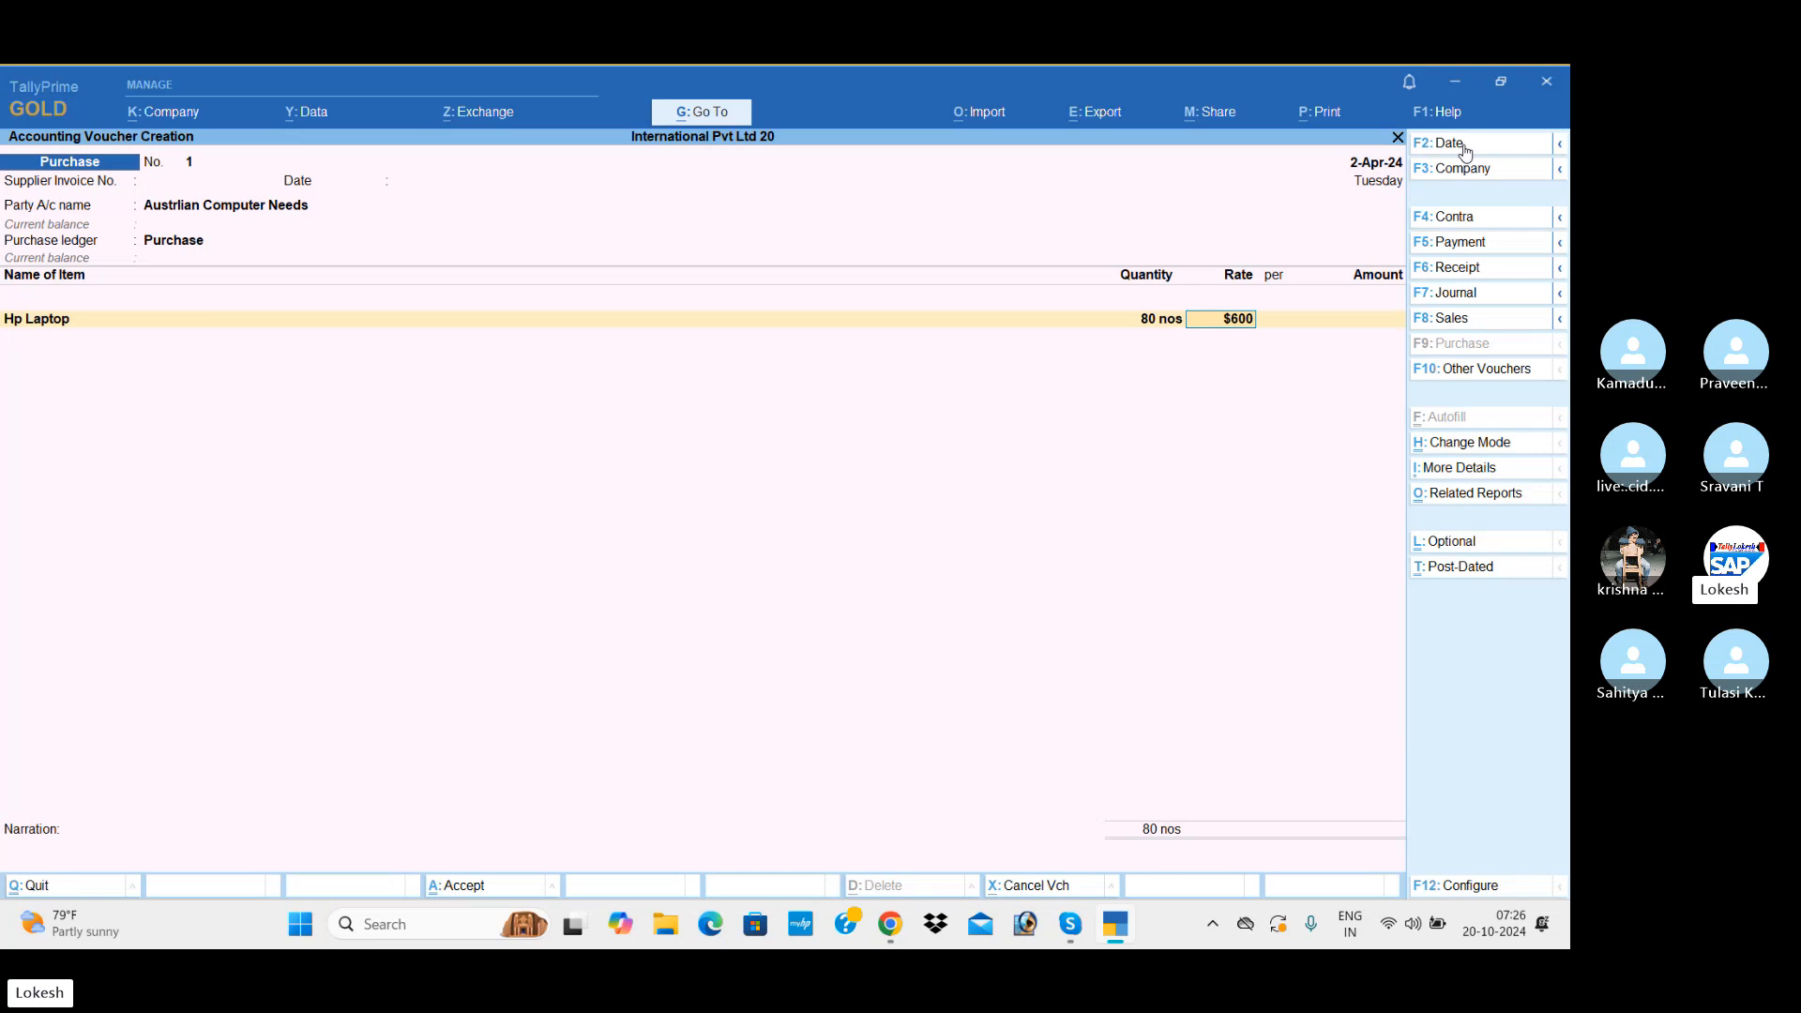
key("Return")
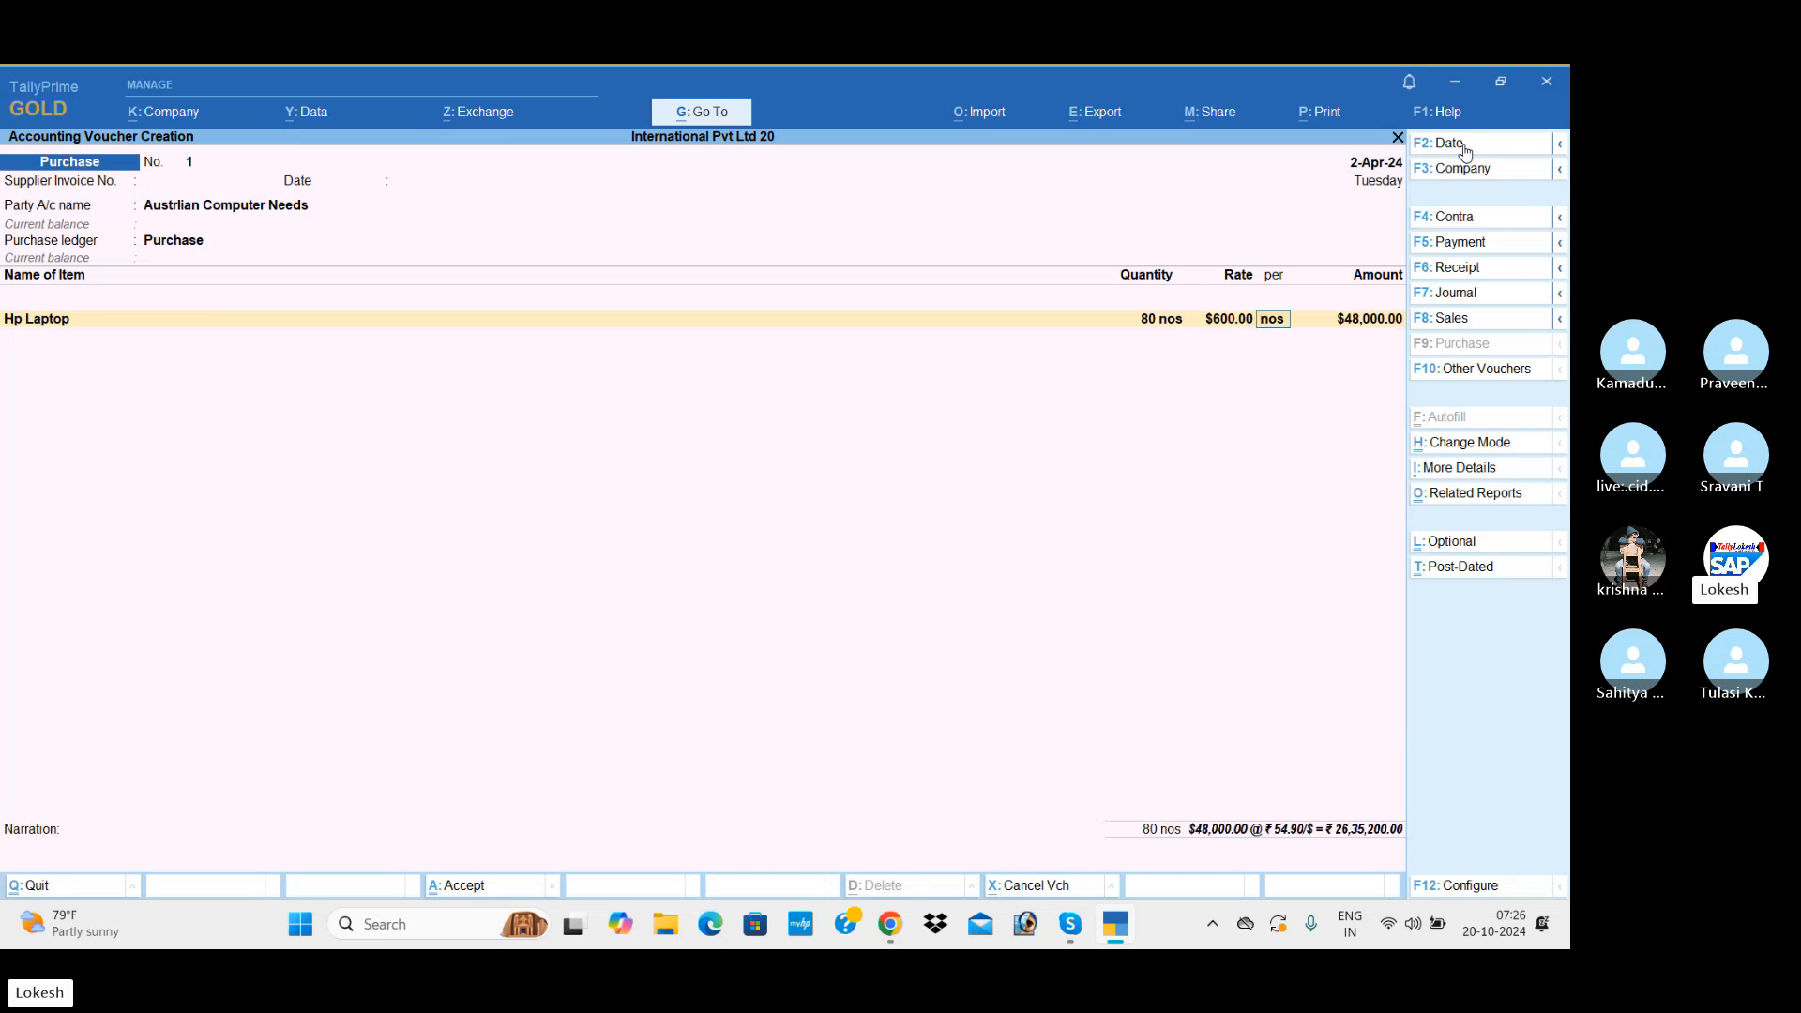
key("Return")
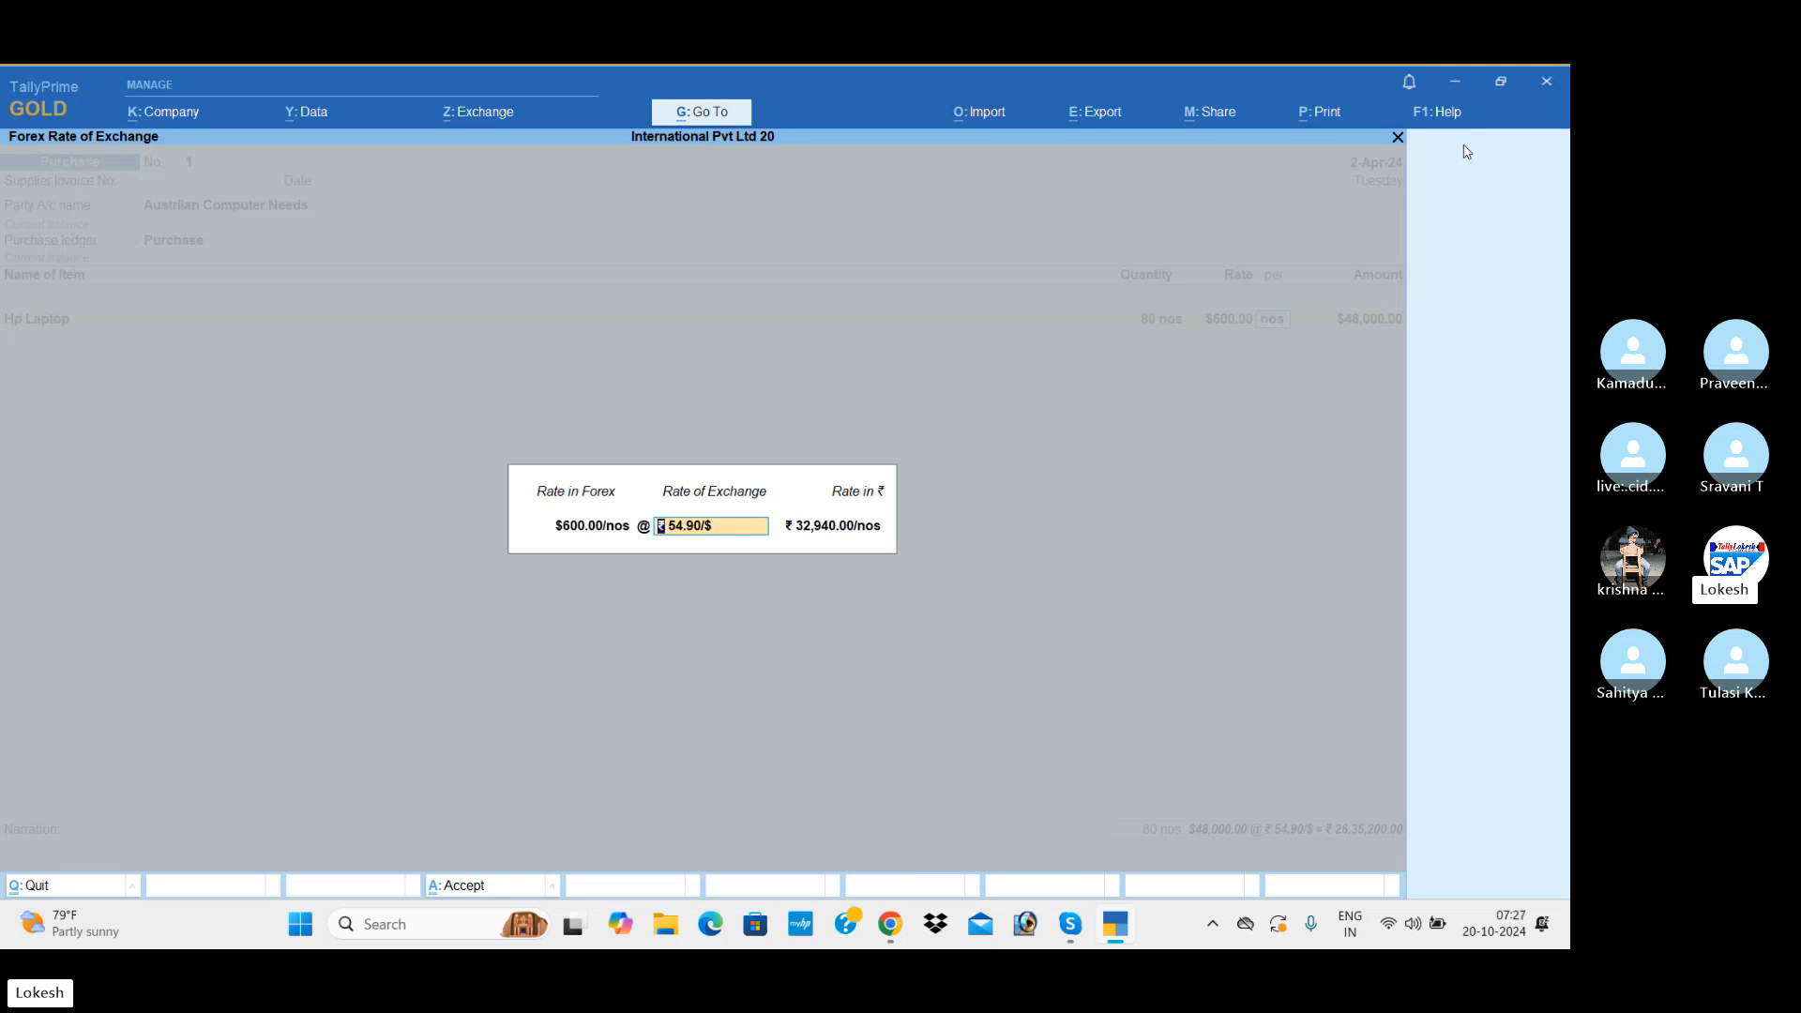
key("Return")
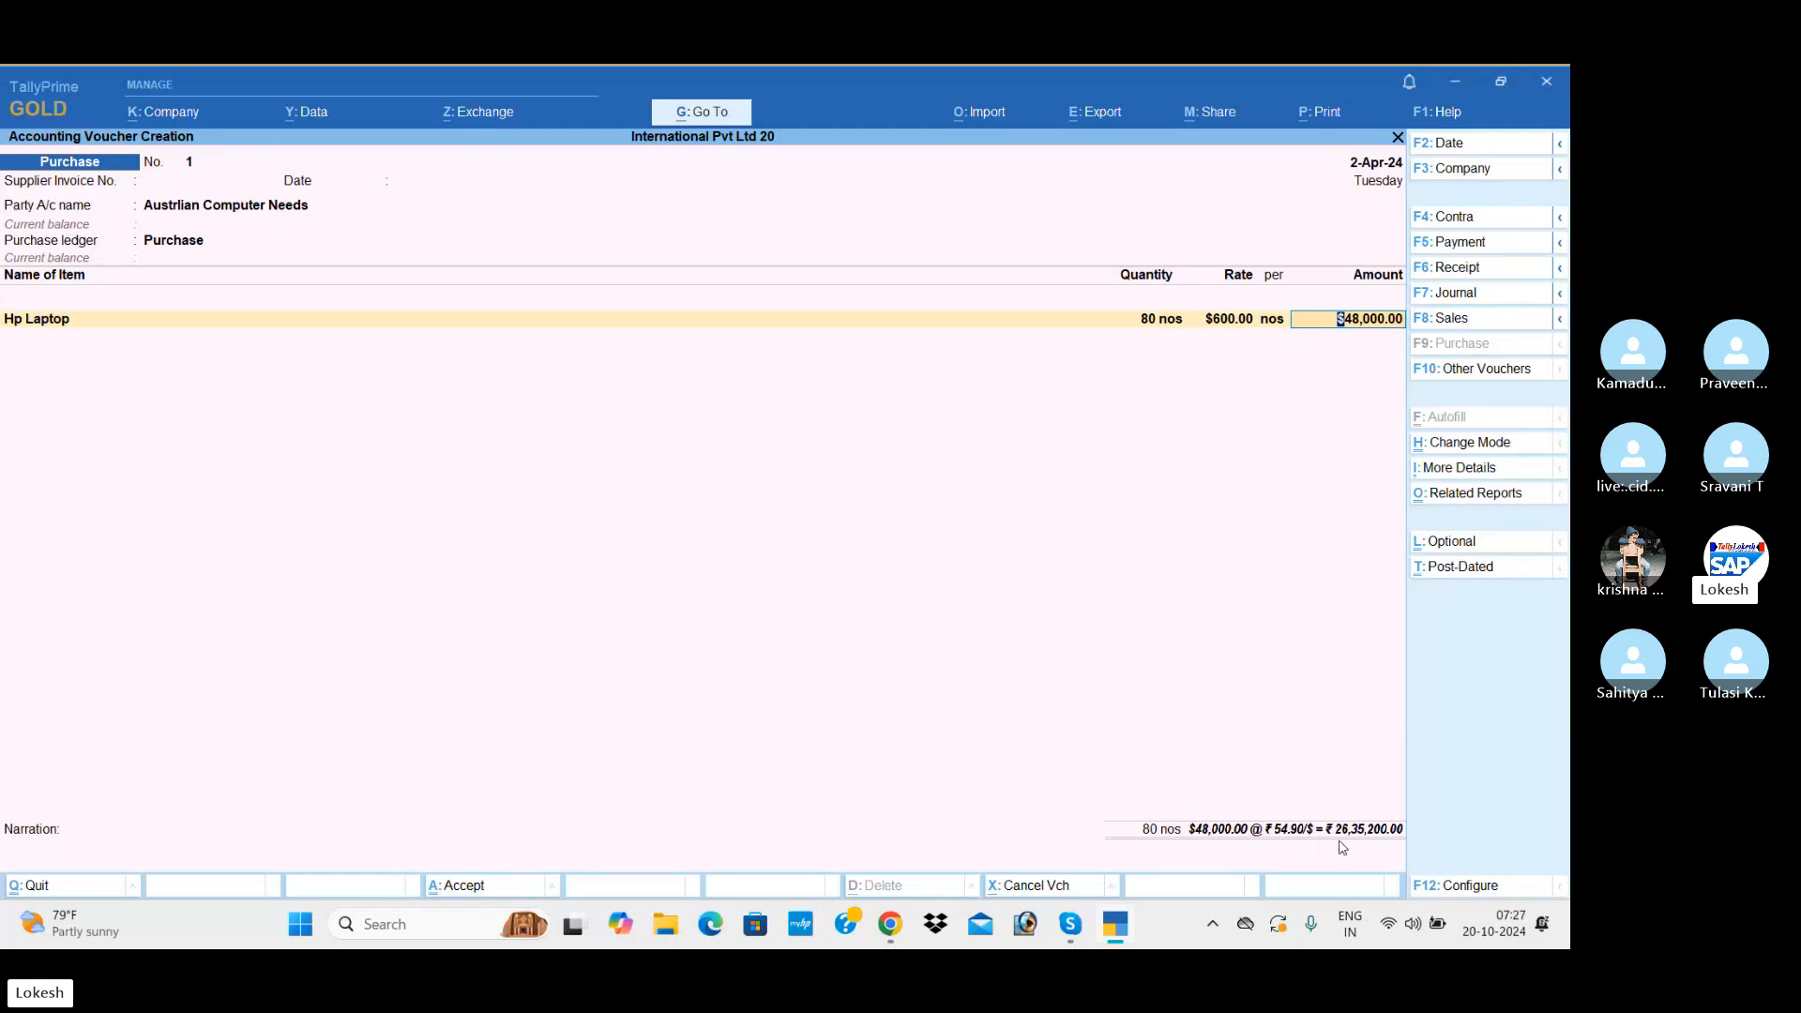
Step: Accept the Hp Laptop amount, end the item list and save the purchase voucher without a narration
key("Return")
key("Return")
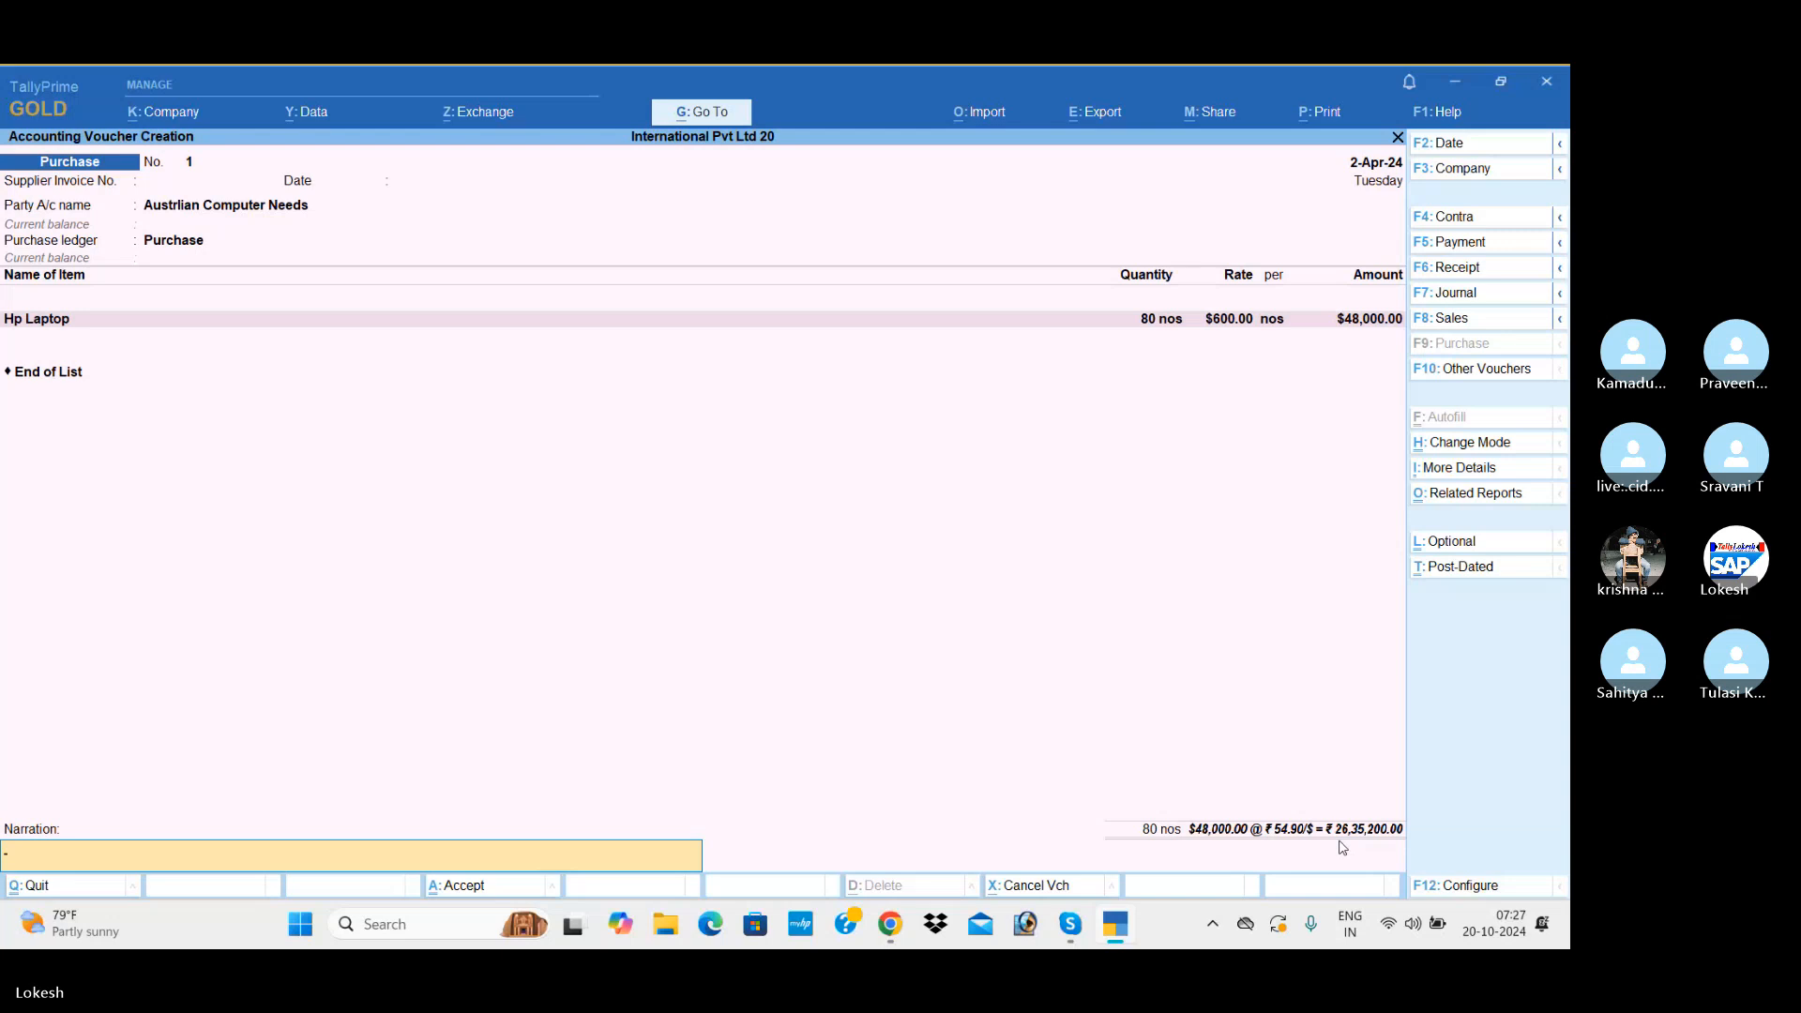
key("Return")
key("Return")
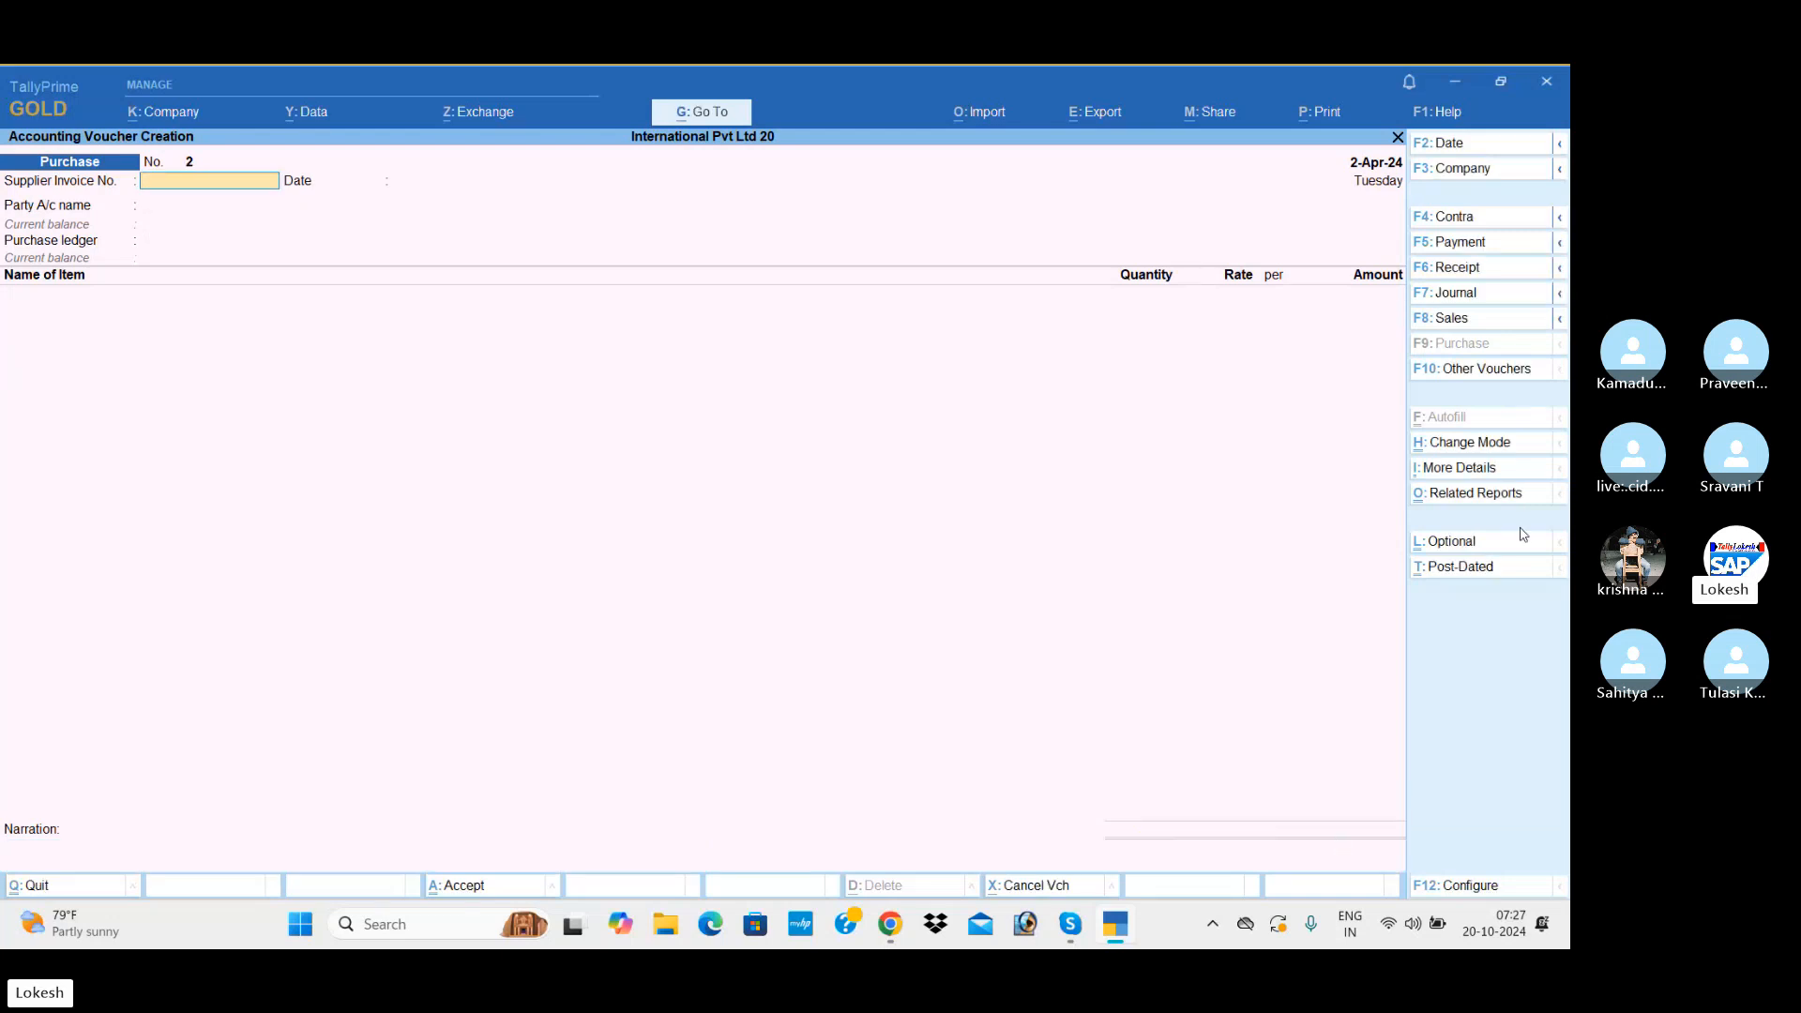
Step: Switch to a new sales voucher and set its date to 1-May-24
left_click(1490, 323)
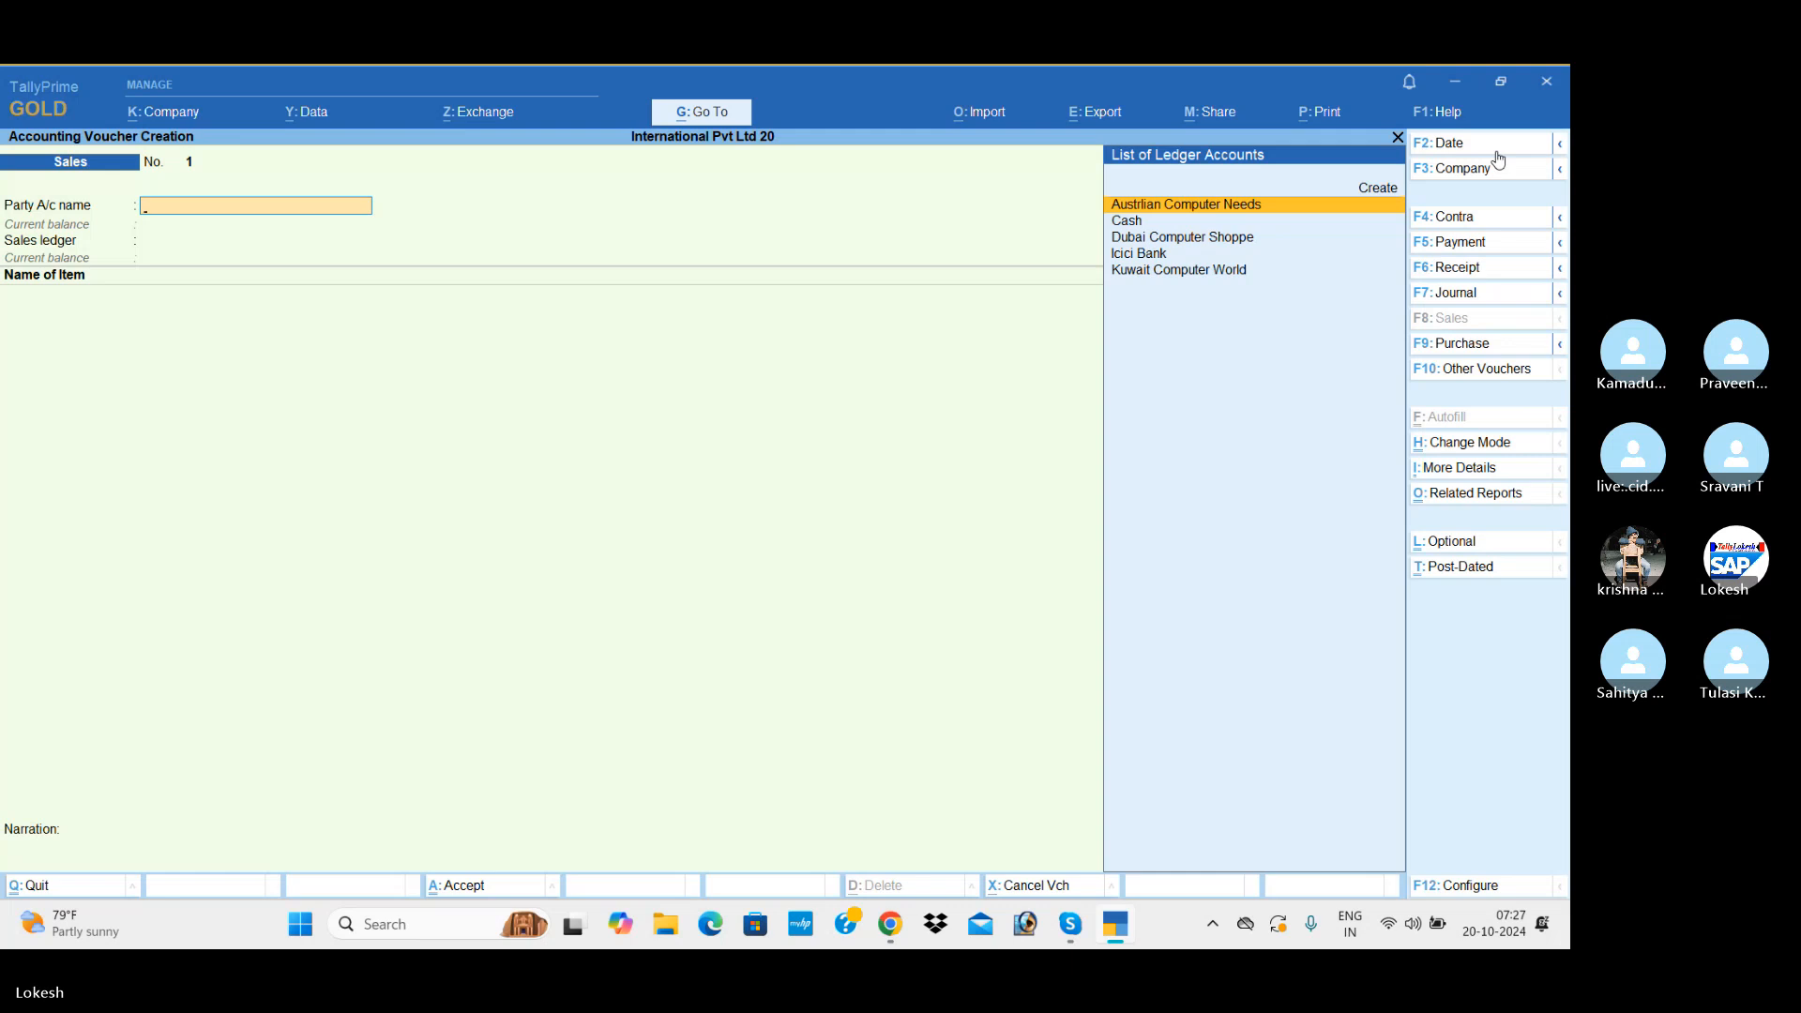
left_click(1444, 142)
type("1-")
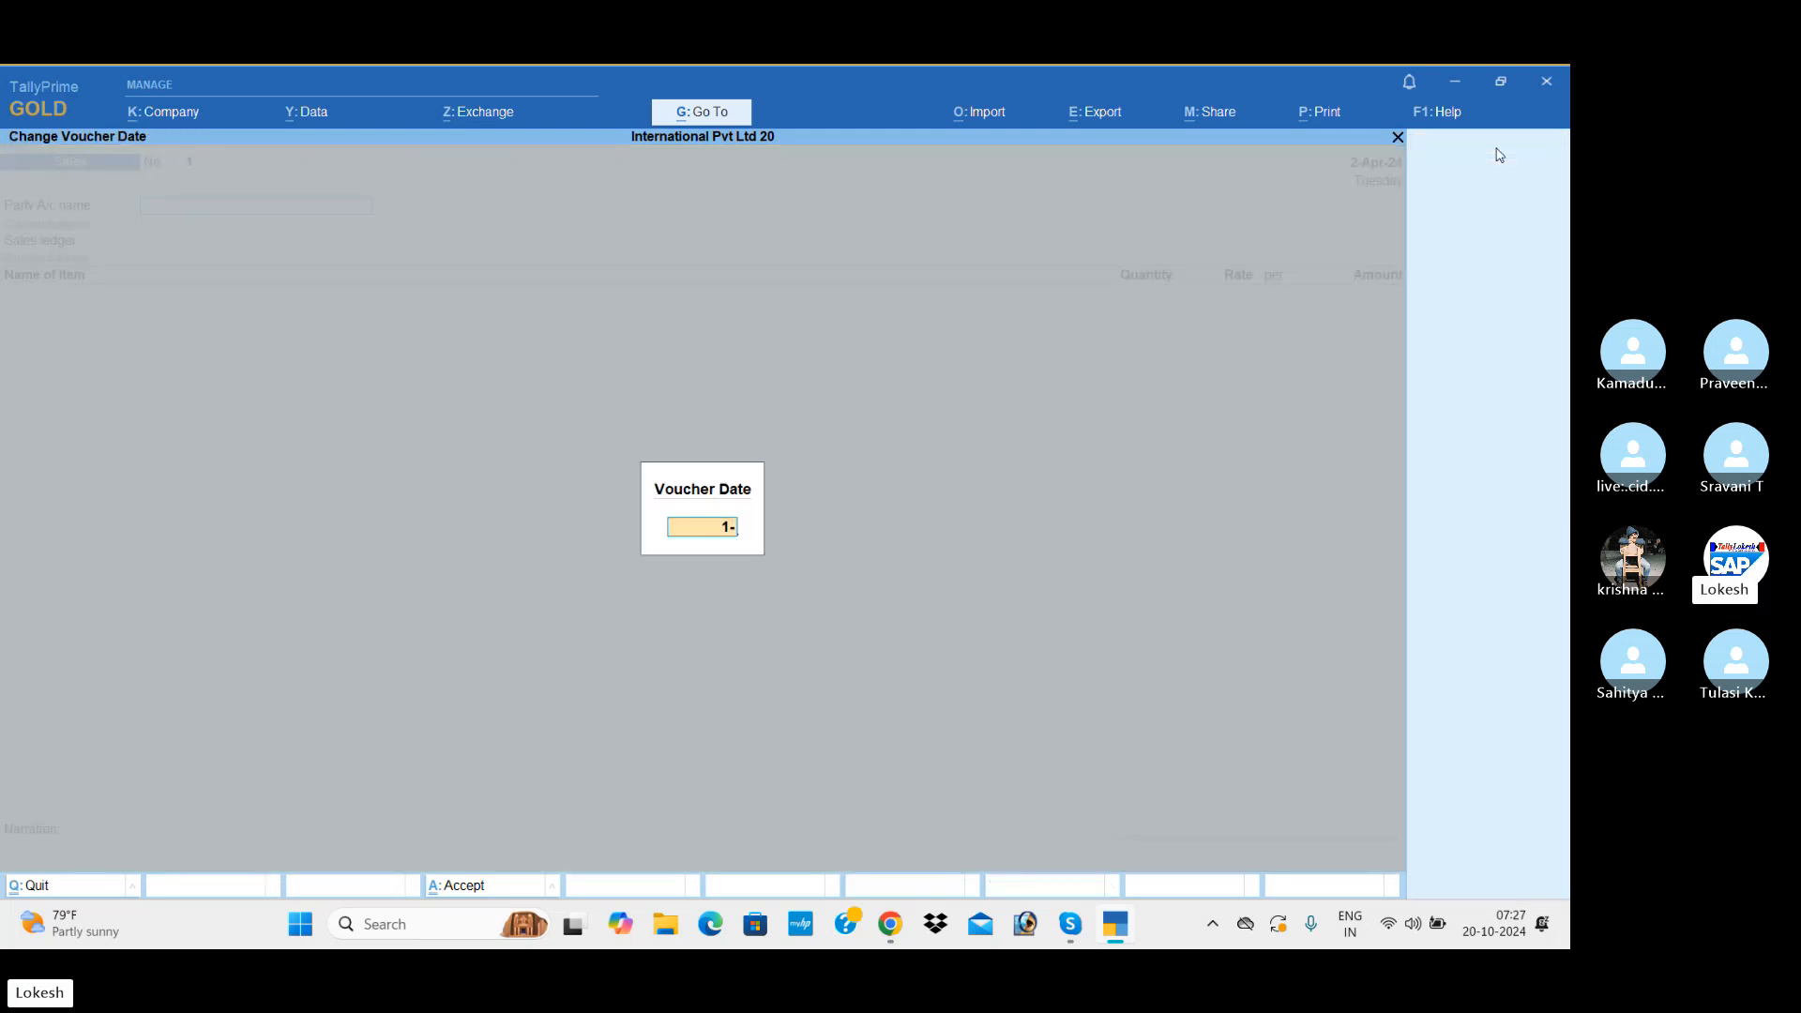
type("4")
key("Return")
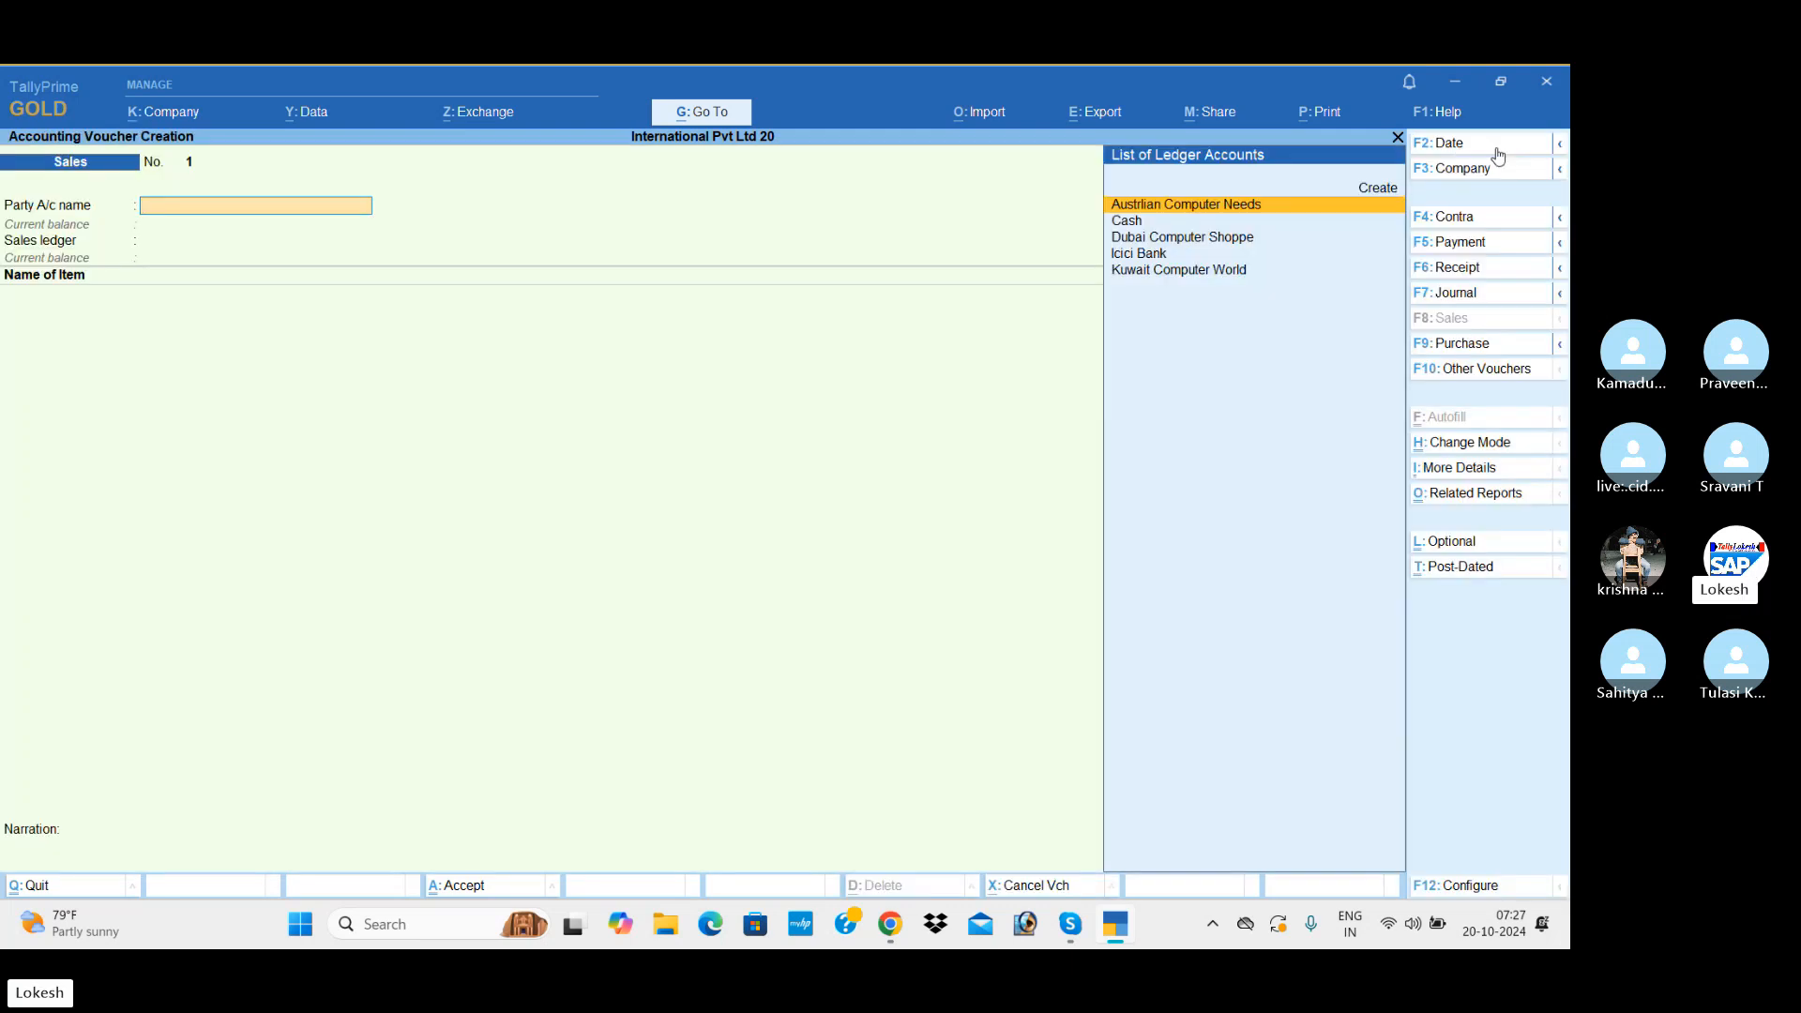
Step: Choose Kuwait Computer World as party and Sales as sales ledger, leaving the dispatch and party details at their defaults
key("Down")
key("Down")
key("Down")
key("Down")
key("Return")
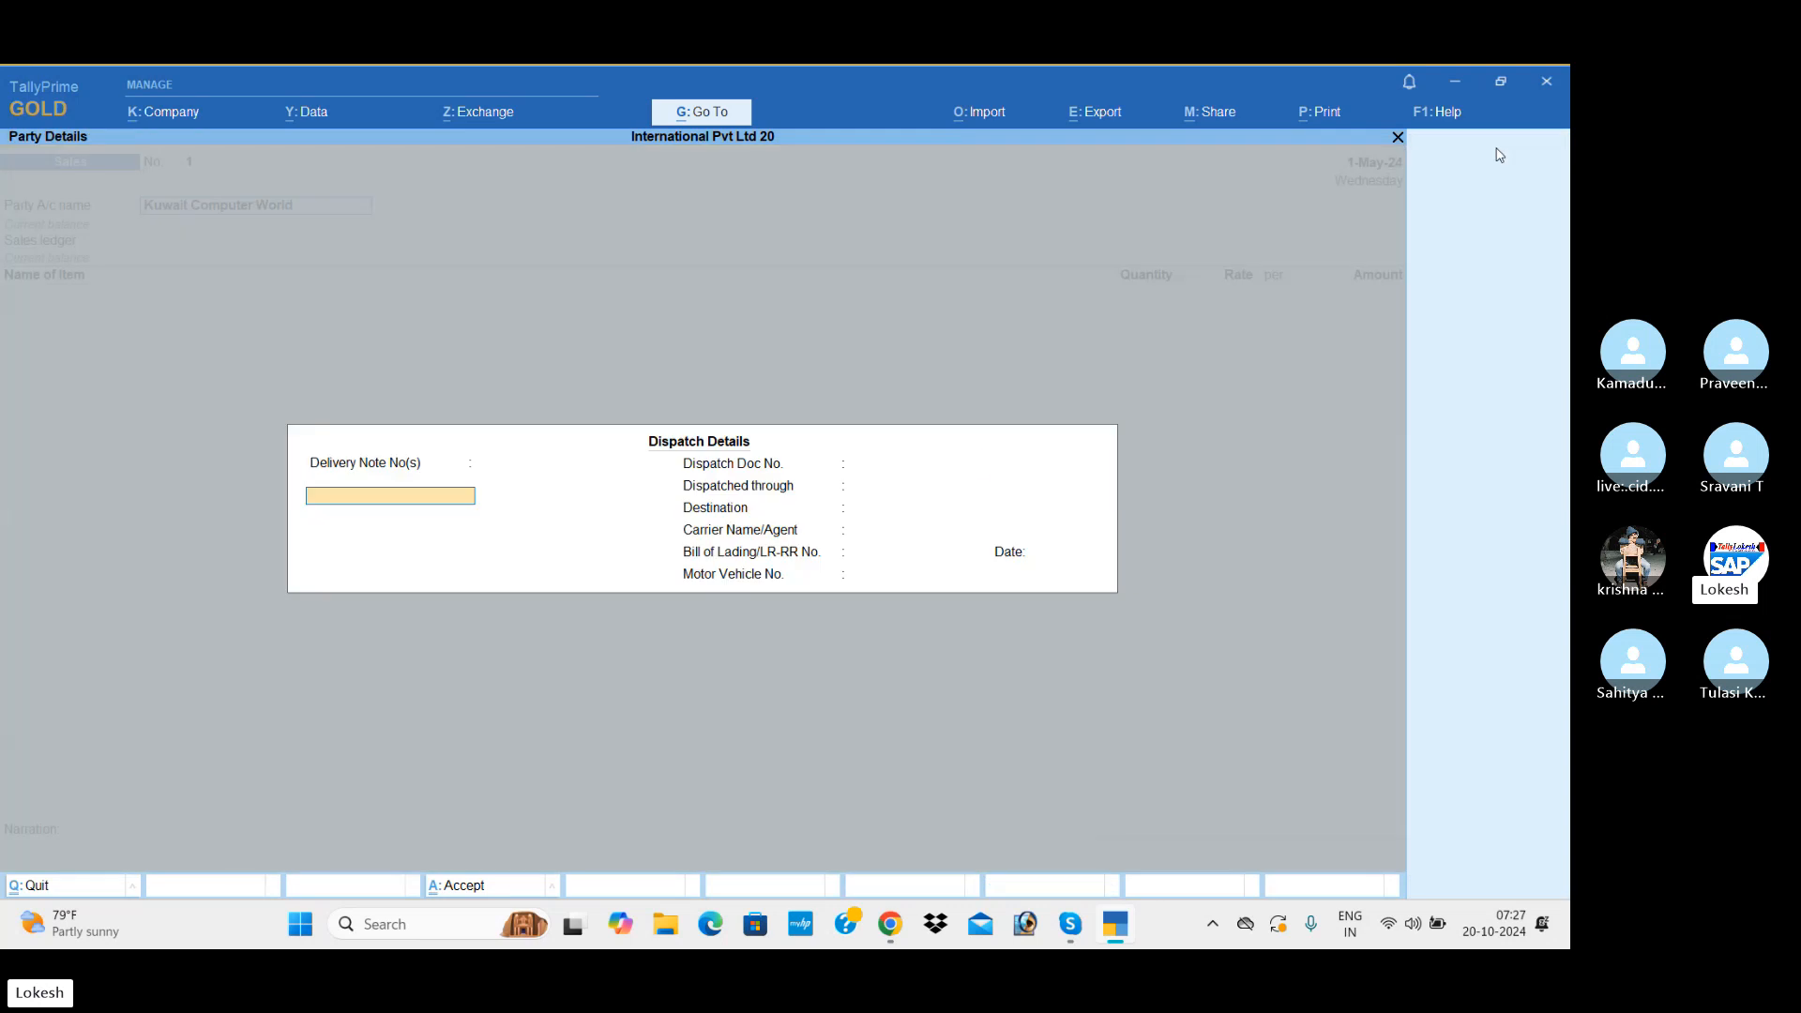
key("Return")
key("Return")
key("Return")
key("Return")
key("Return")
key("Return")
key("Return")
key("Return")
key("Return")
key("Return")
key("Return")
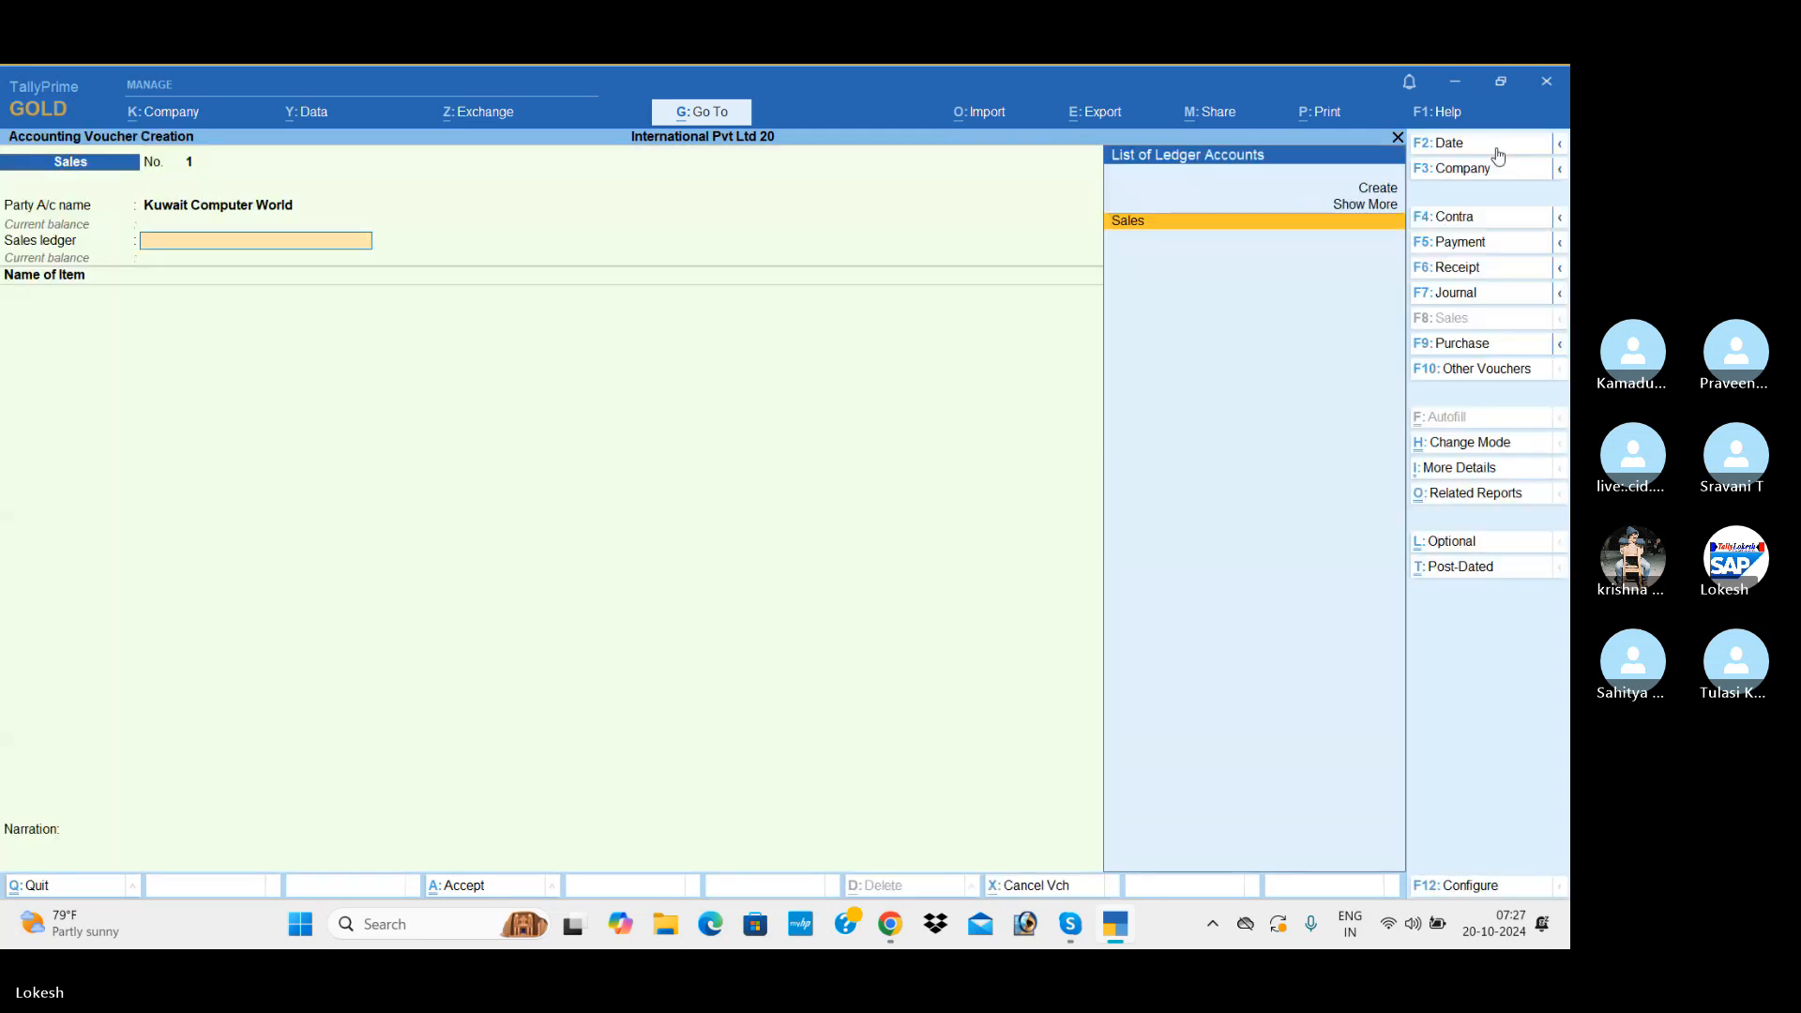
key("Return")
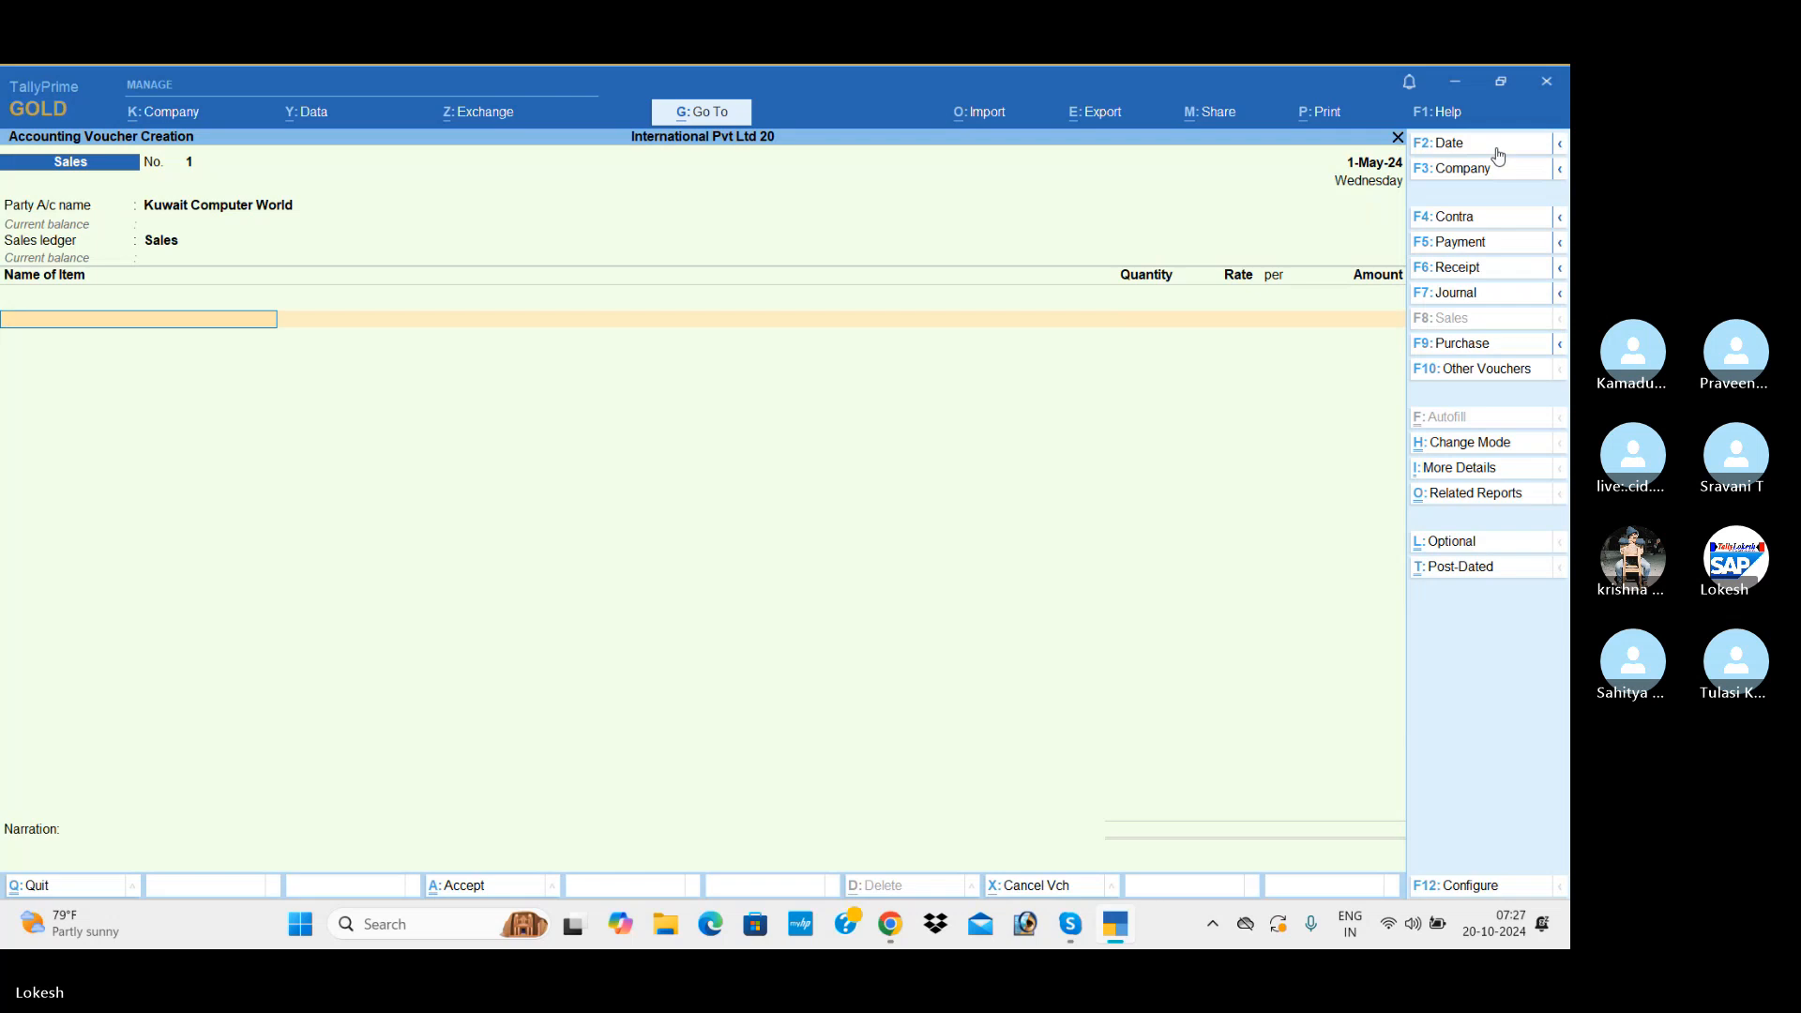
Step: Add 30 nos of Hp Laptop at a rate of dn267.59 to the Kuwait Computer World sale
type("H")
key("Return")
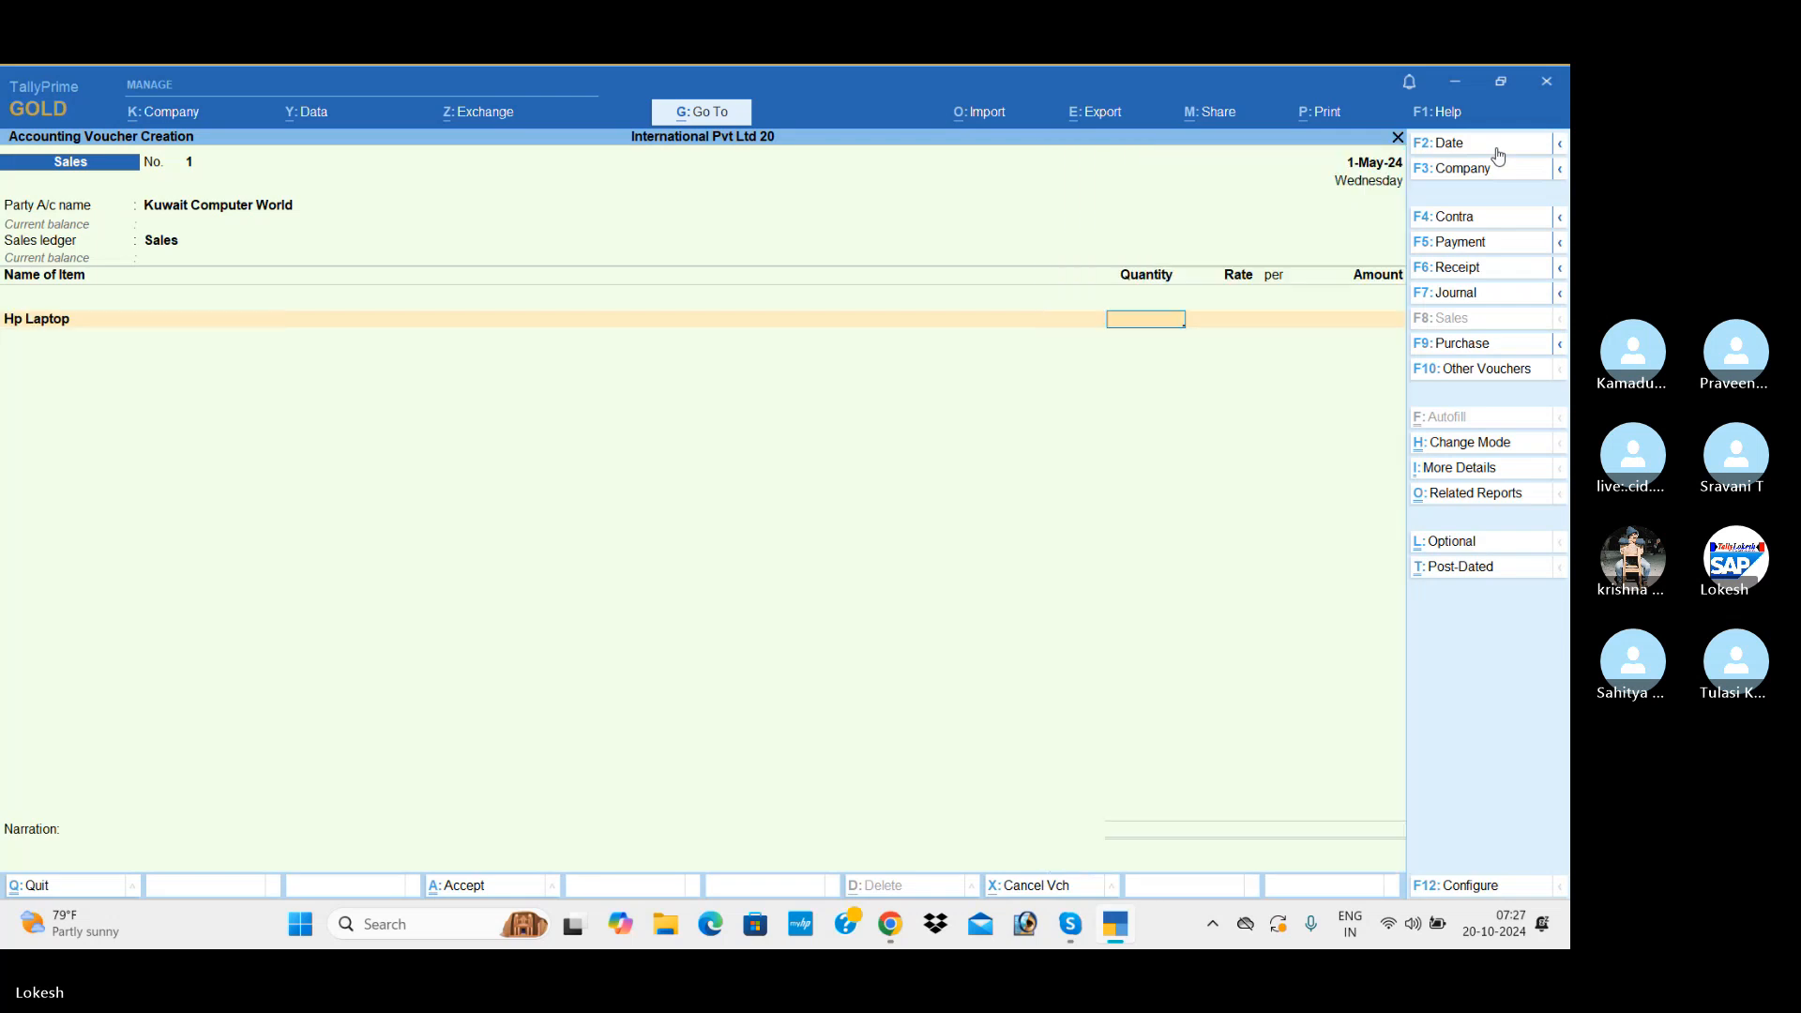
type("30")
key("Return")
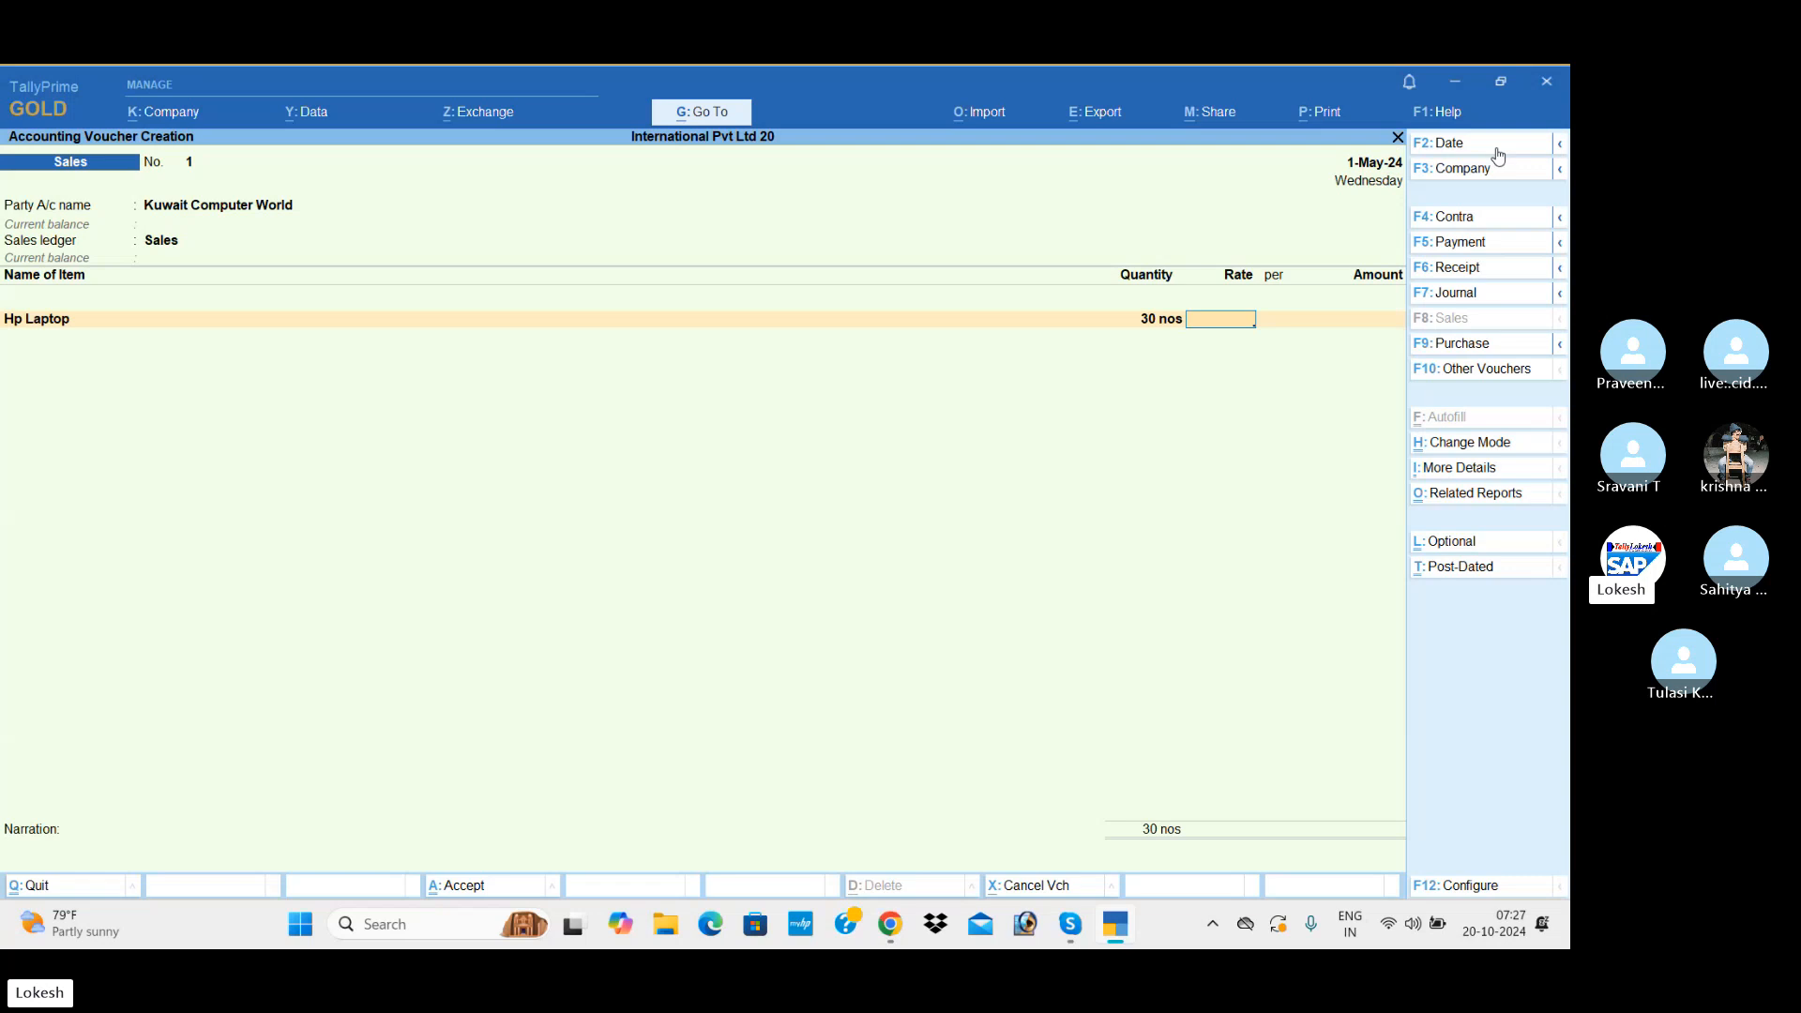
type("dn")
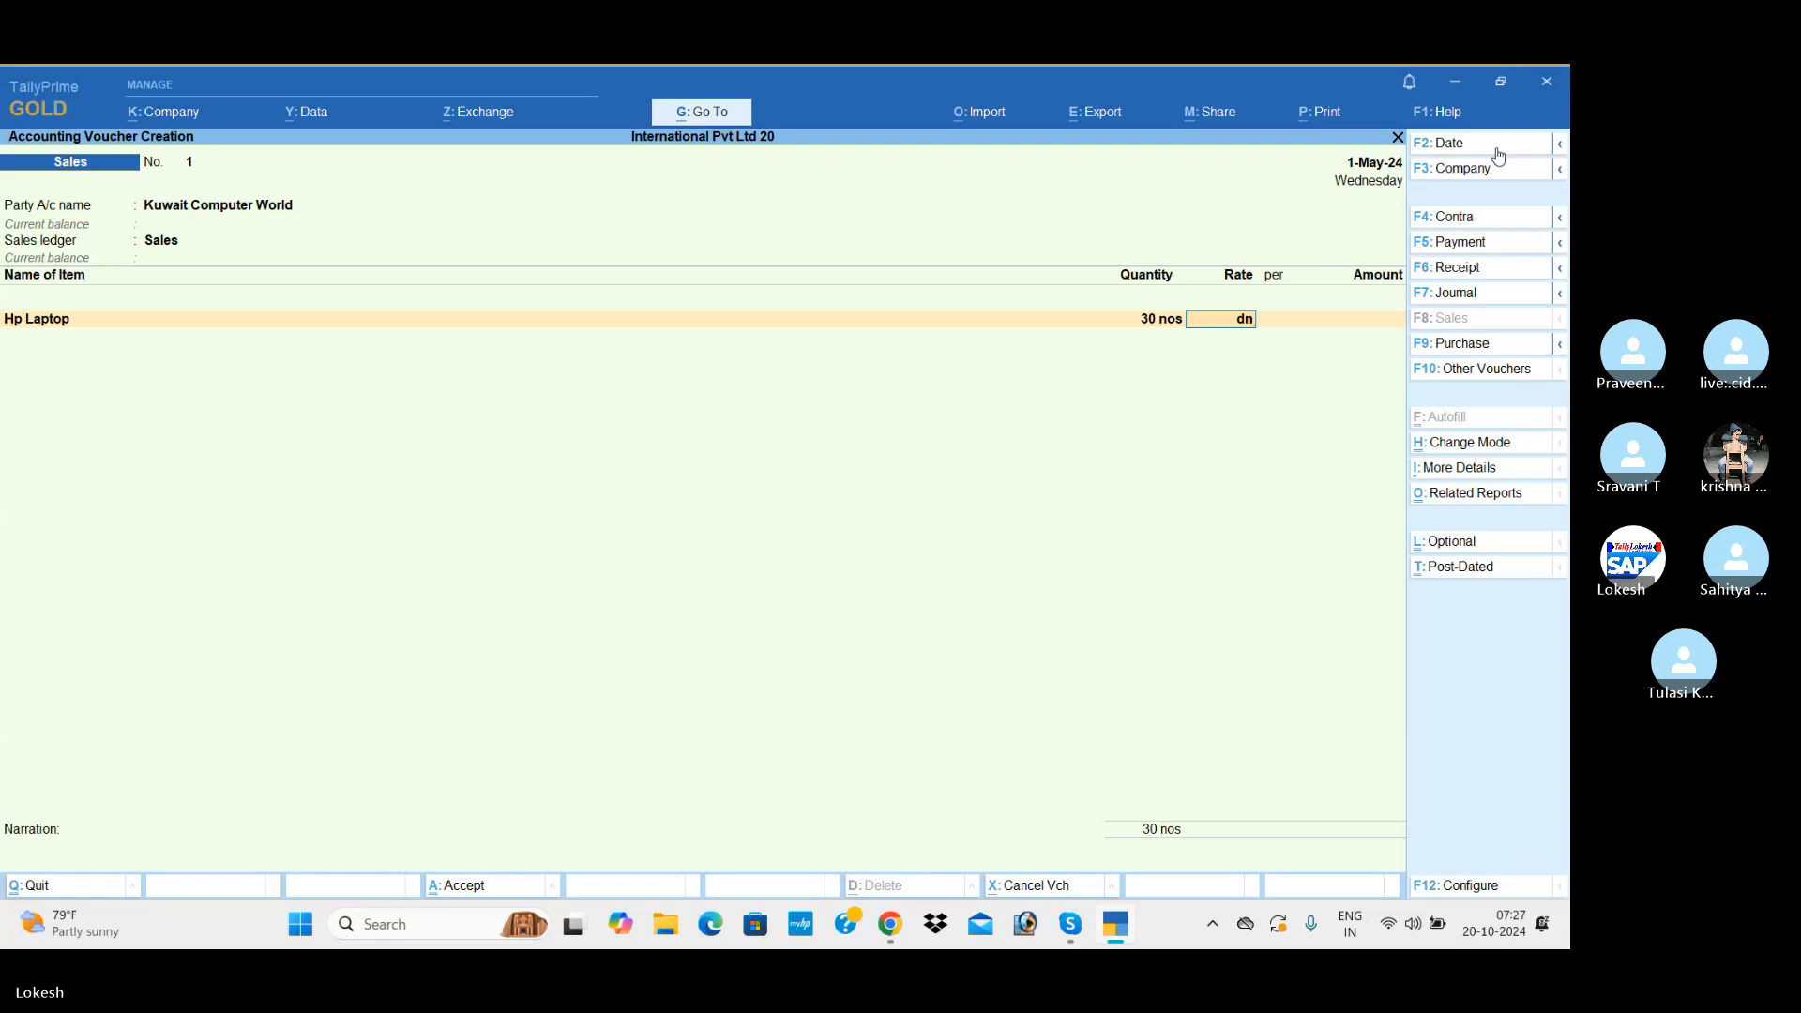
type("267")
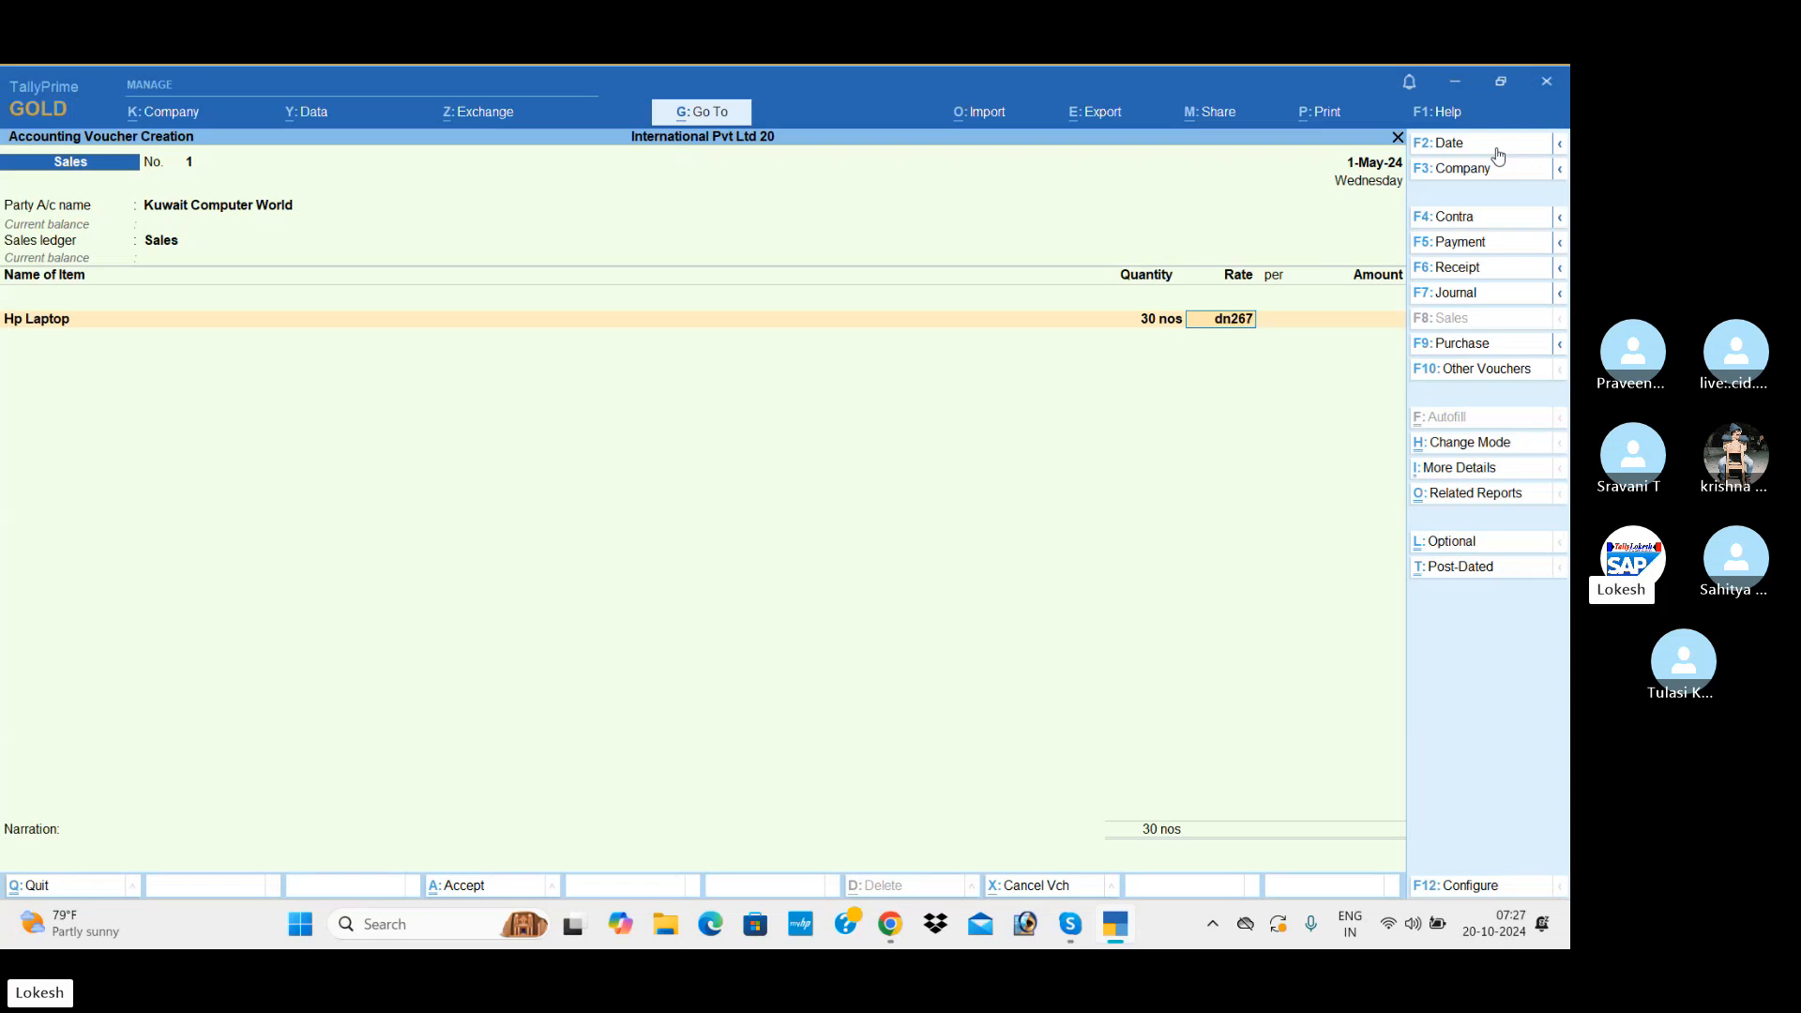
type(".59")
key("Return")
key("Return")
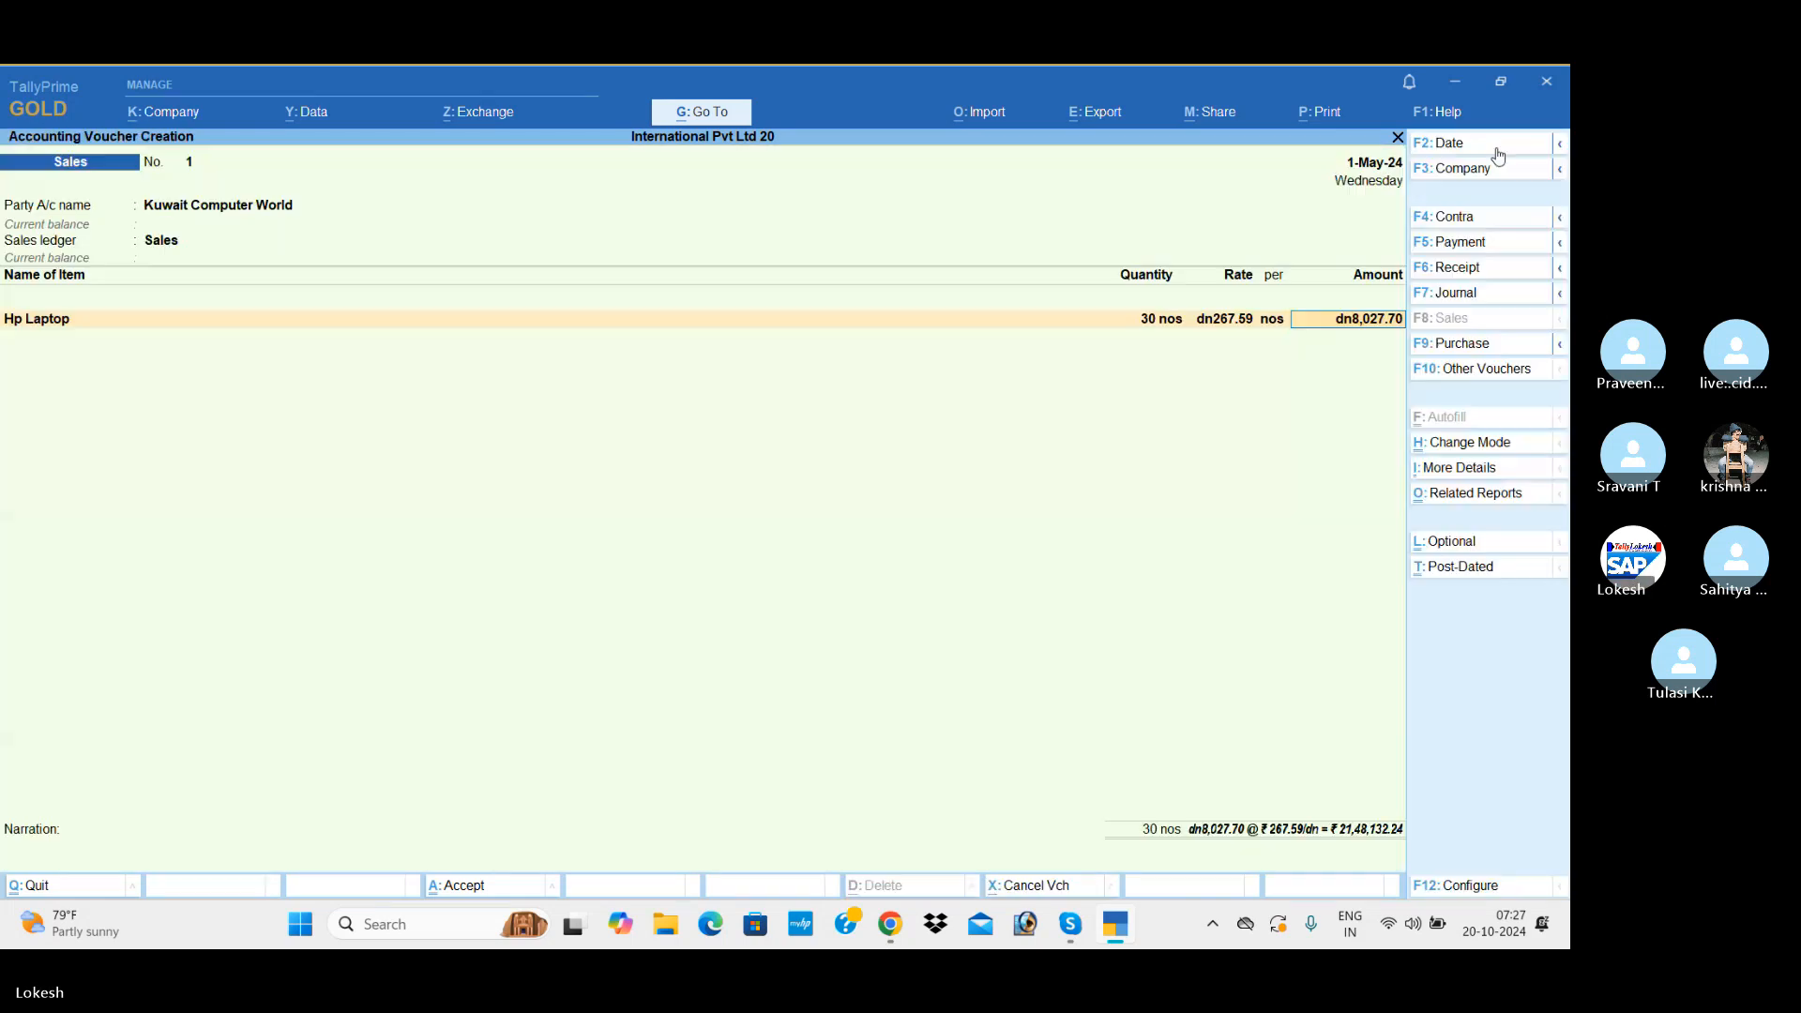
key("Return")
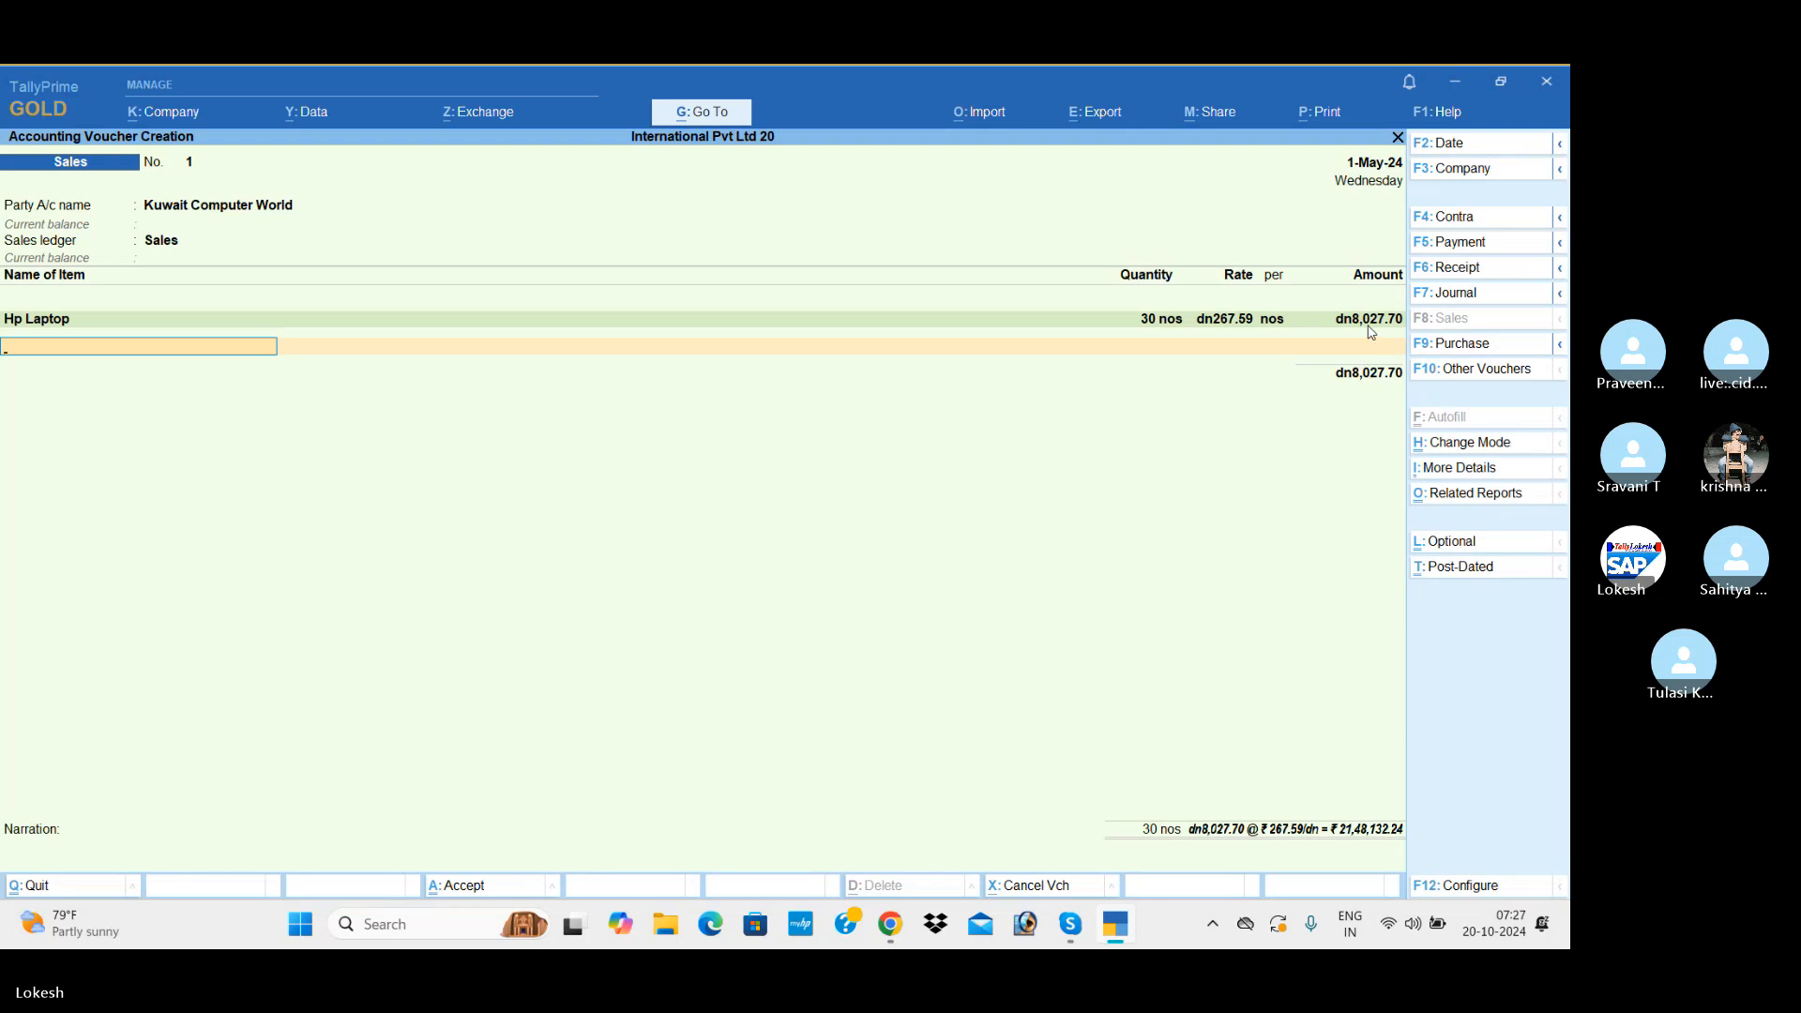
Step: End the item list and save the Kuwait Computer World sales voucher without a narration
key("Return")
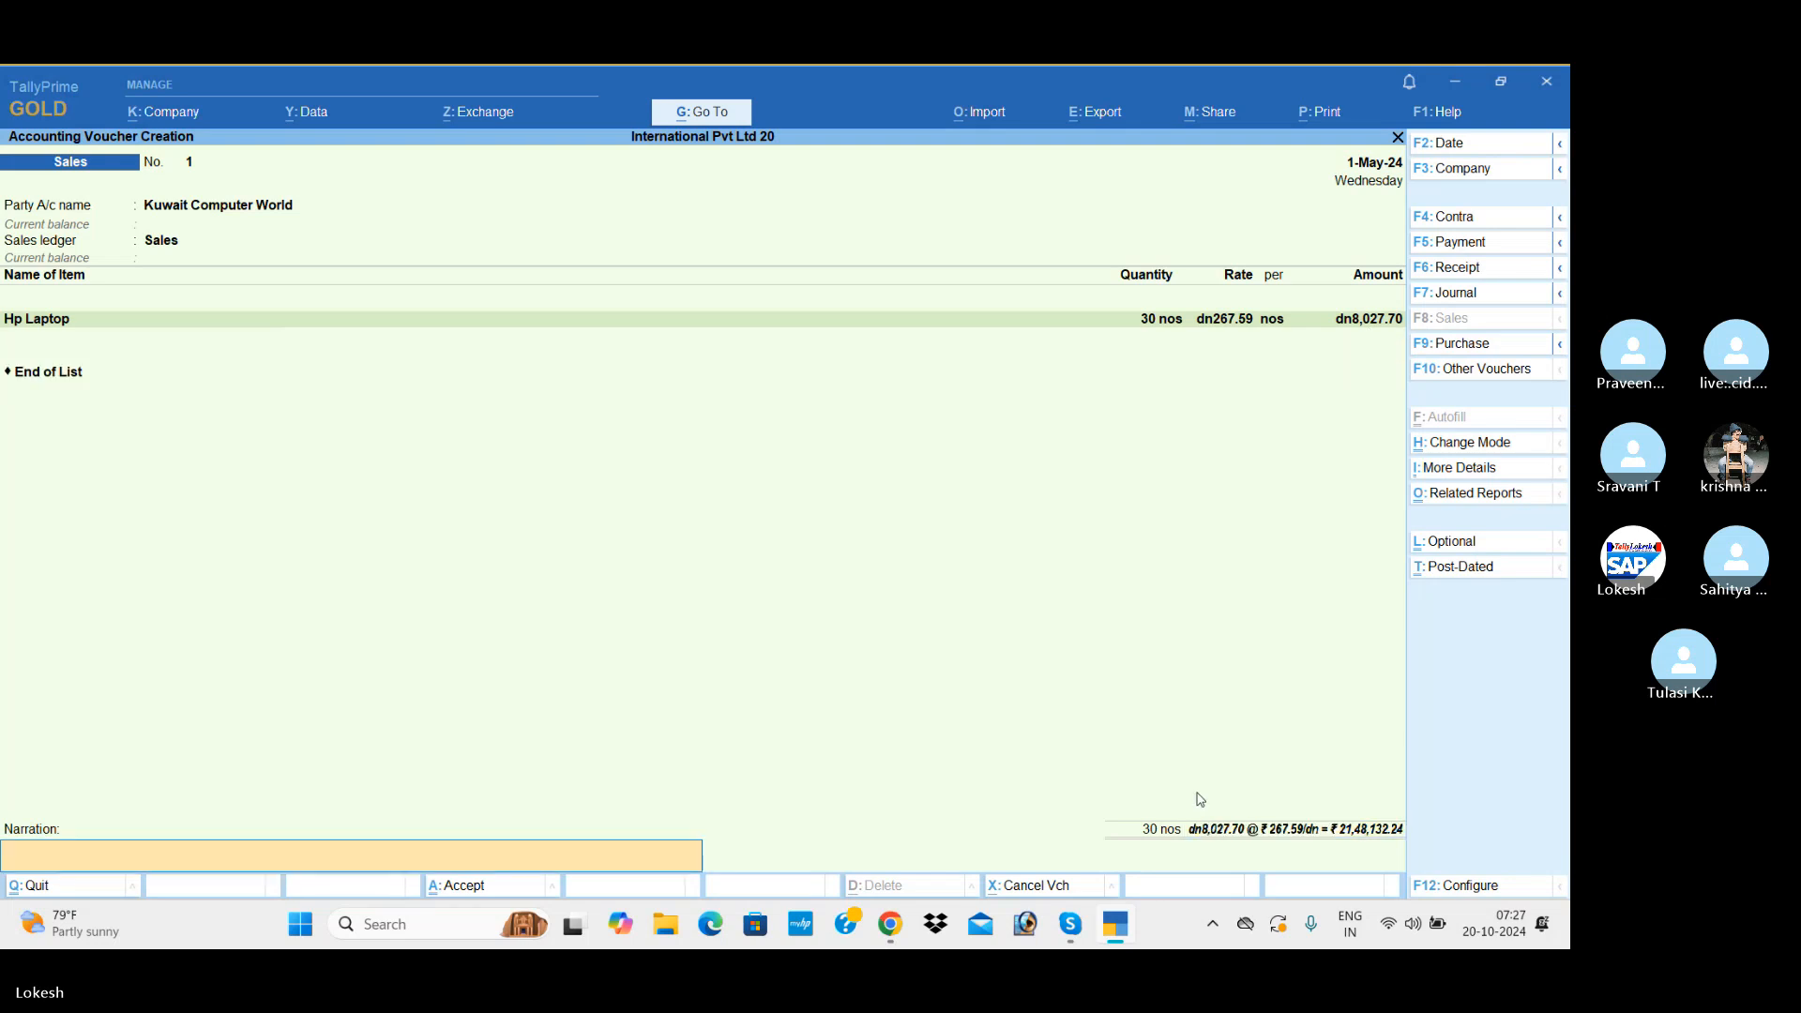
key("Return")
key("Return")
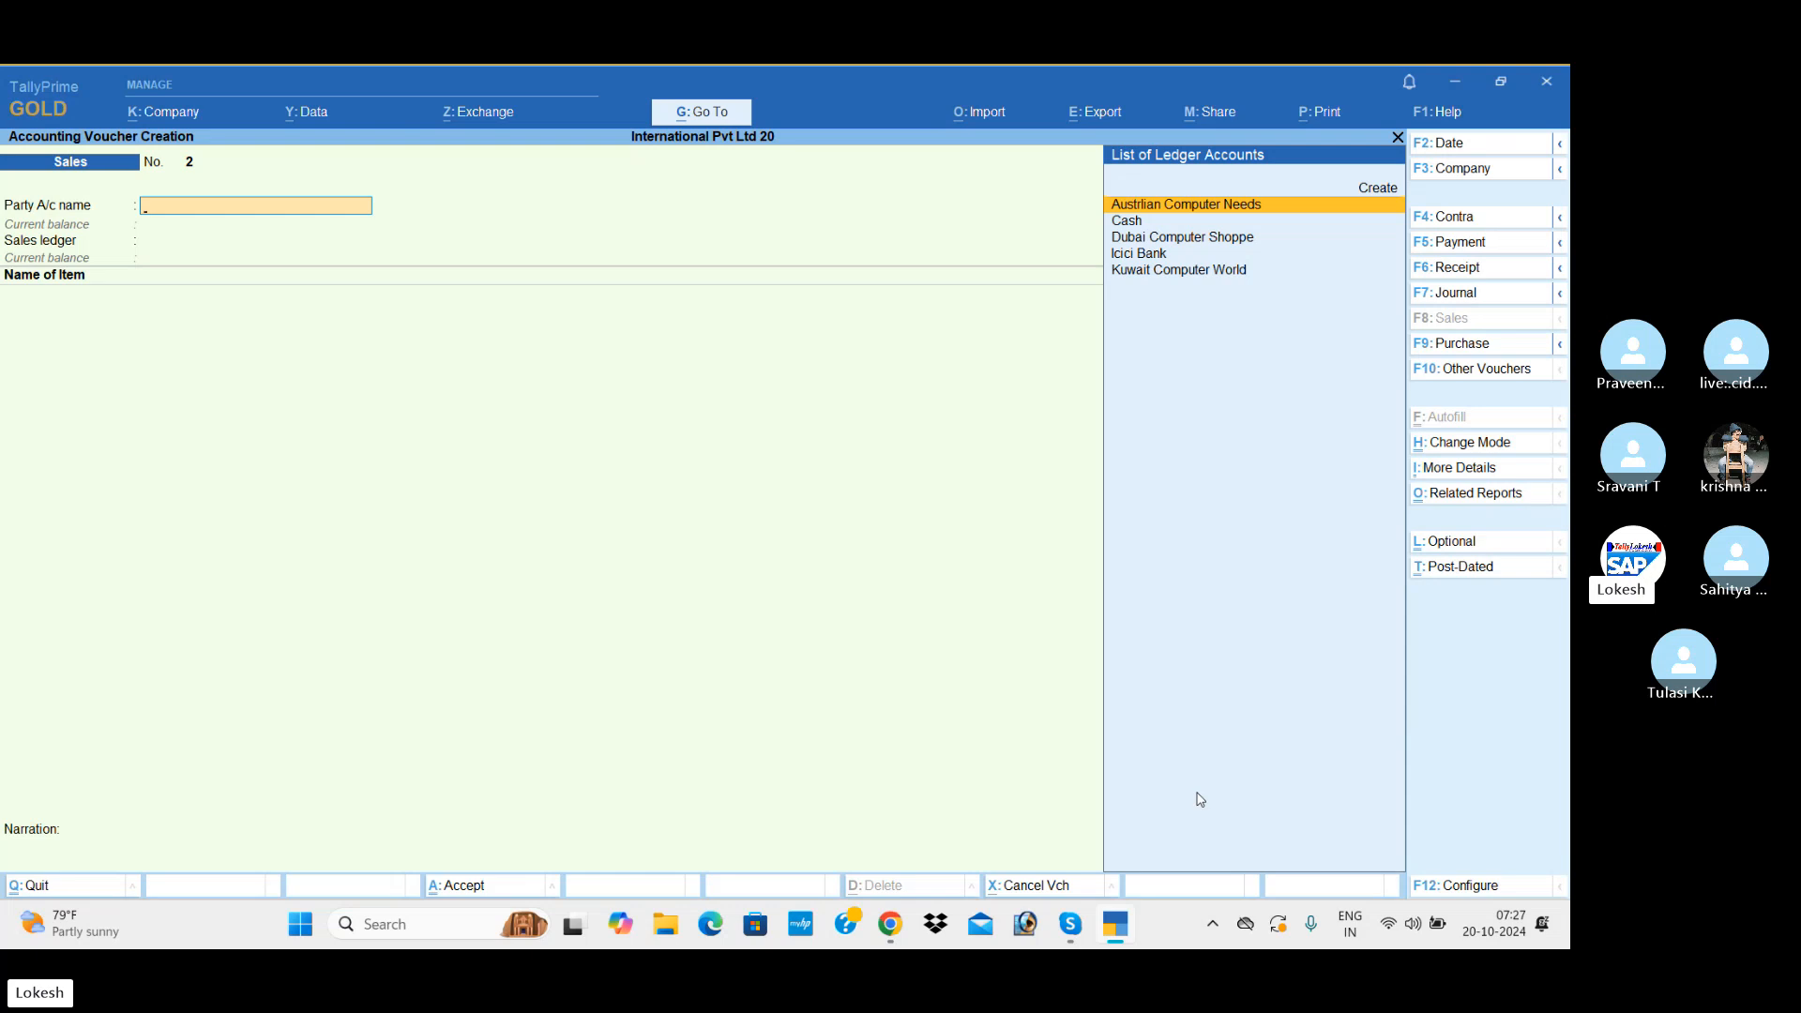
Step: In the second sales voucher, choose Dubai Computer Shoppe as party and Sales as sales ledger, leaving the dispatch details blank
type("D")
key("Return")
key("Return")
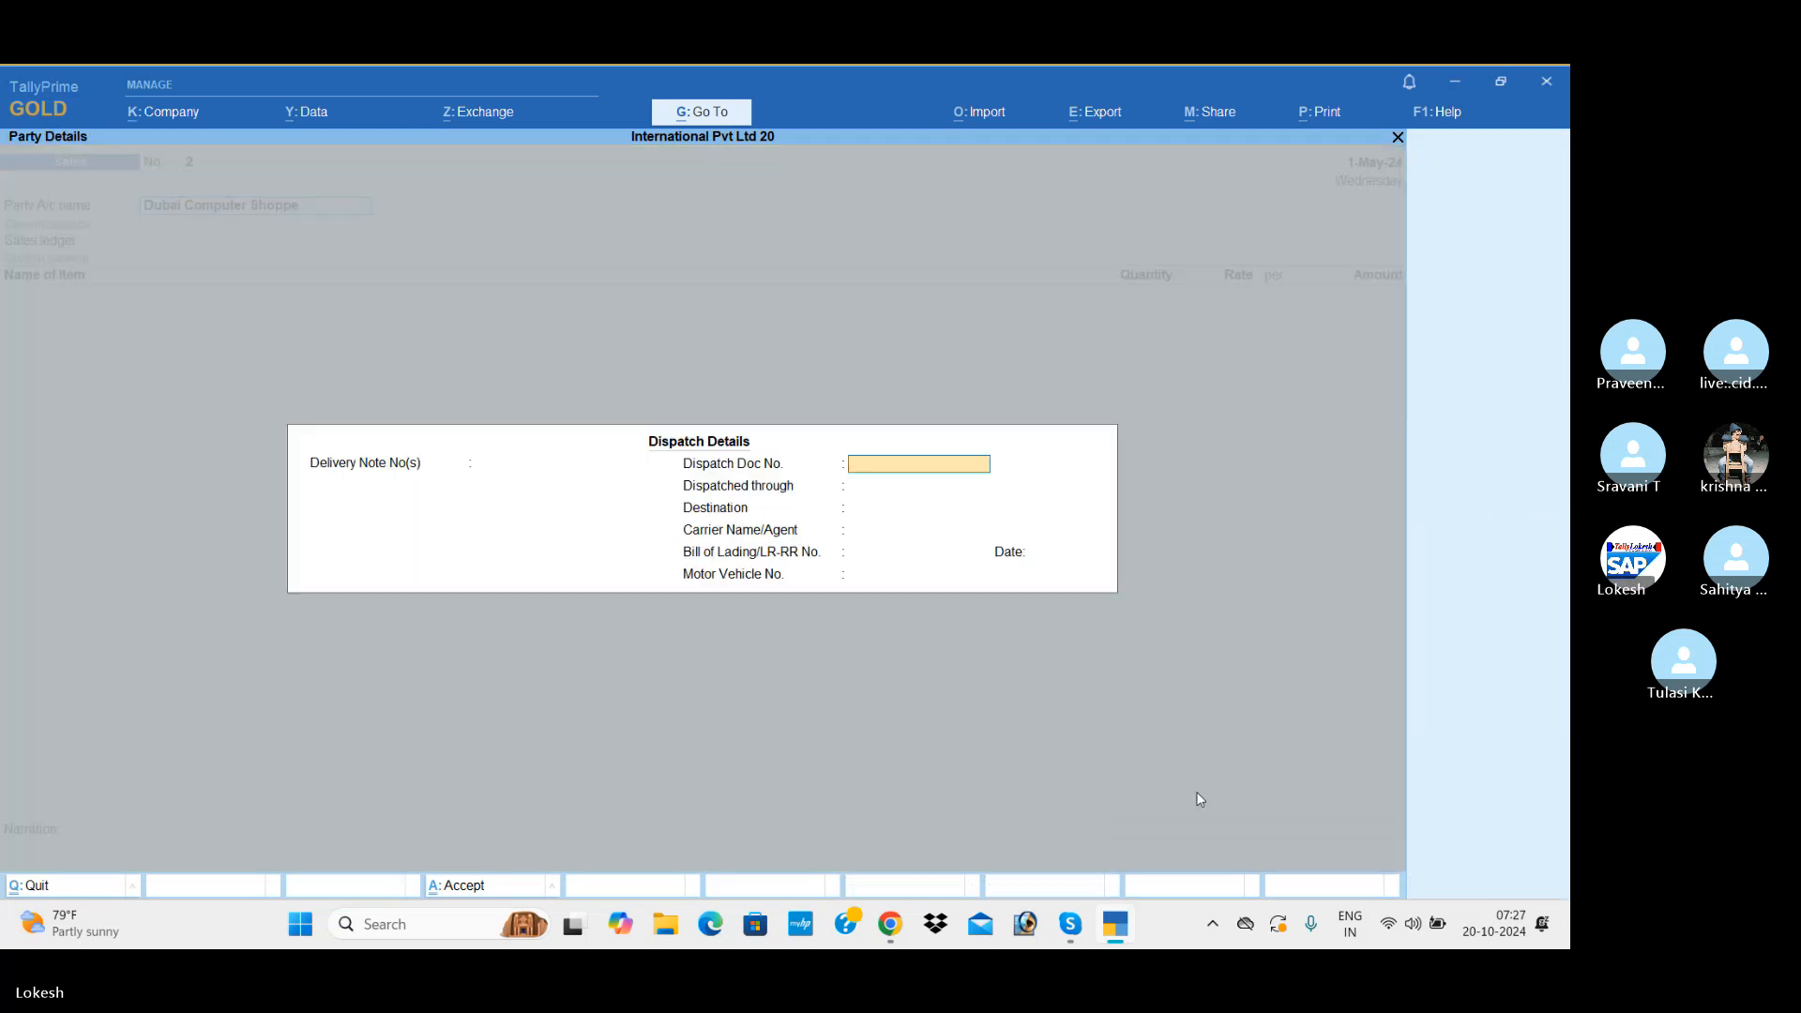
key("ctrl+a")
key("ctrl+a")
key("Return")
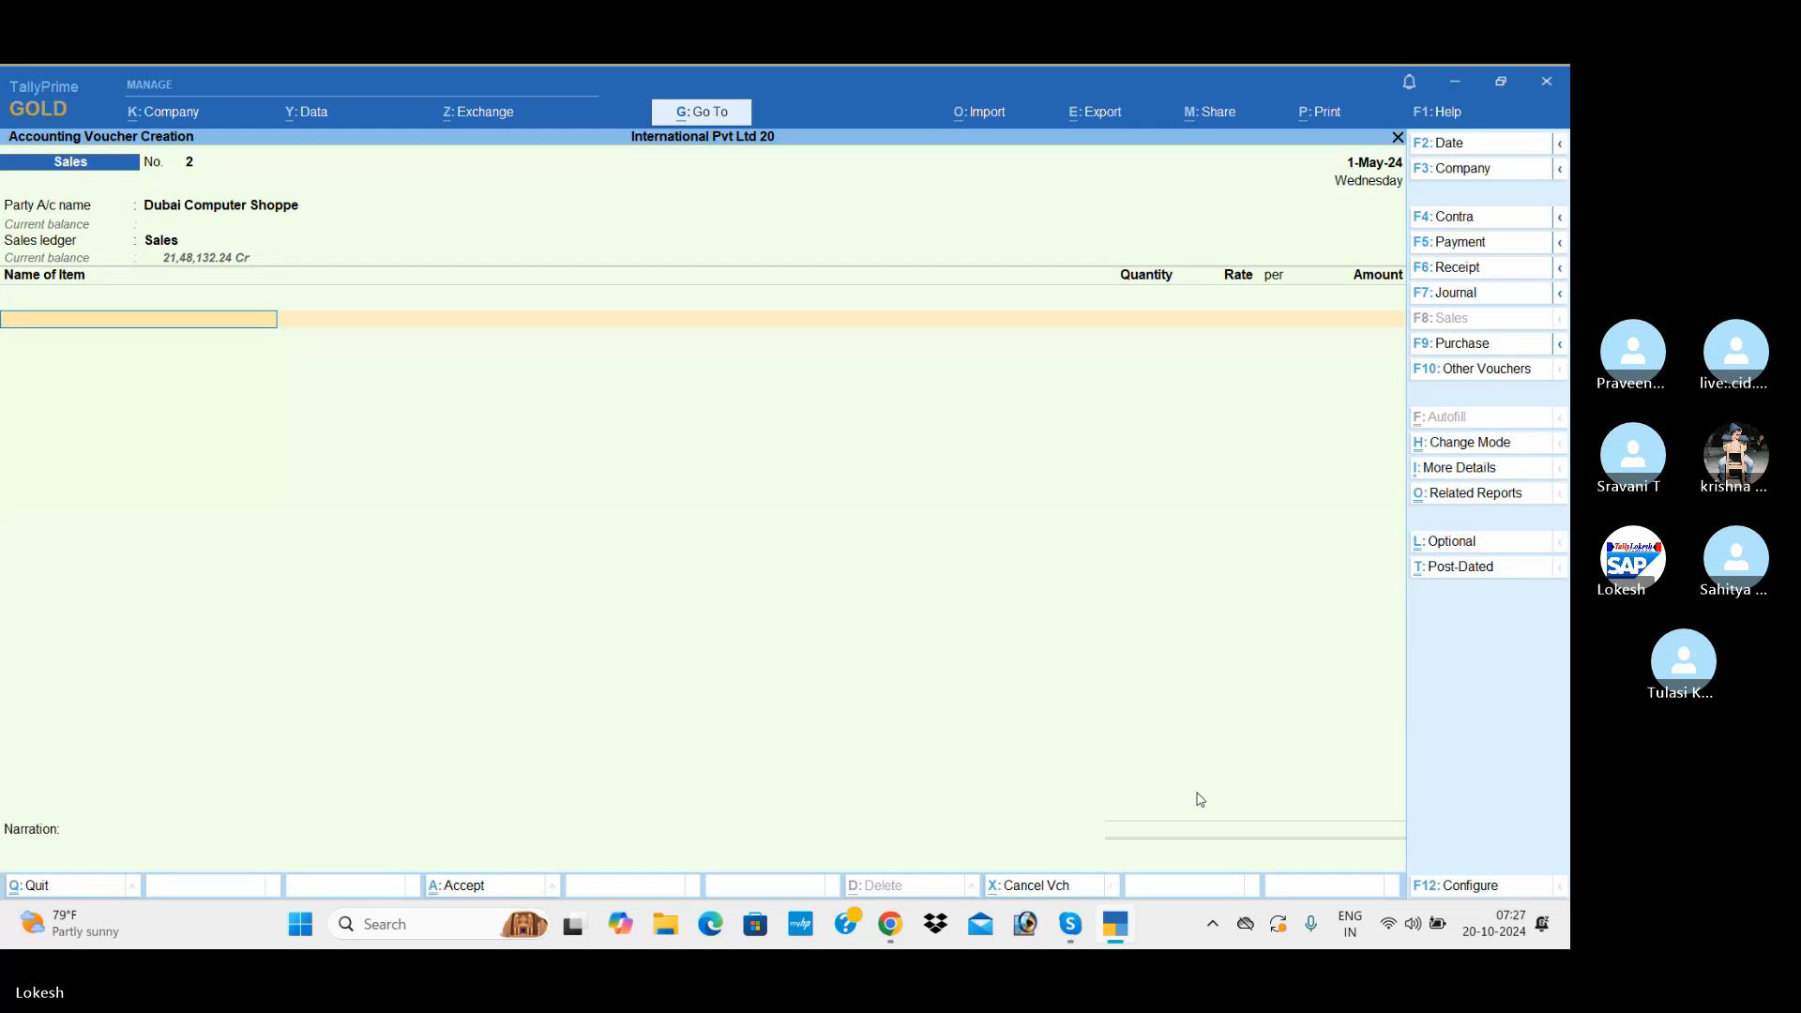
Step: Add 40 nos of Hp Laptop at a rate of dhs1,250 to the Dubai Computer Shoppe sale
type("H")
key("Return")
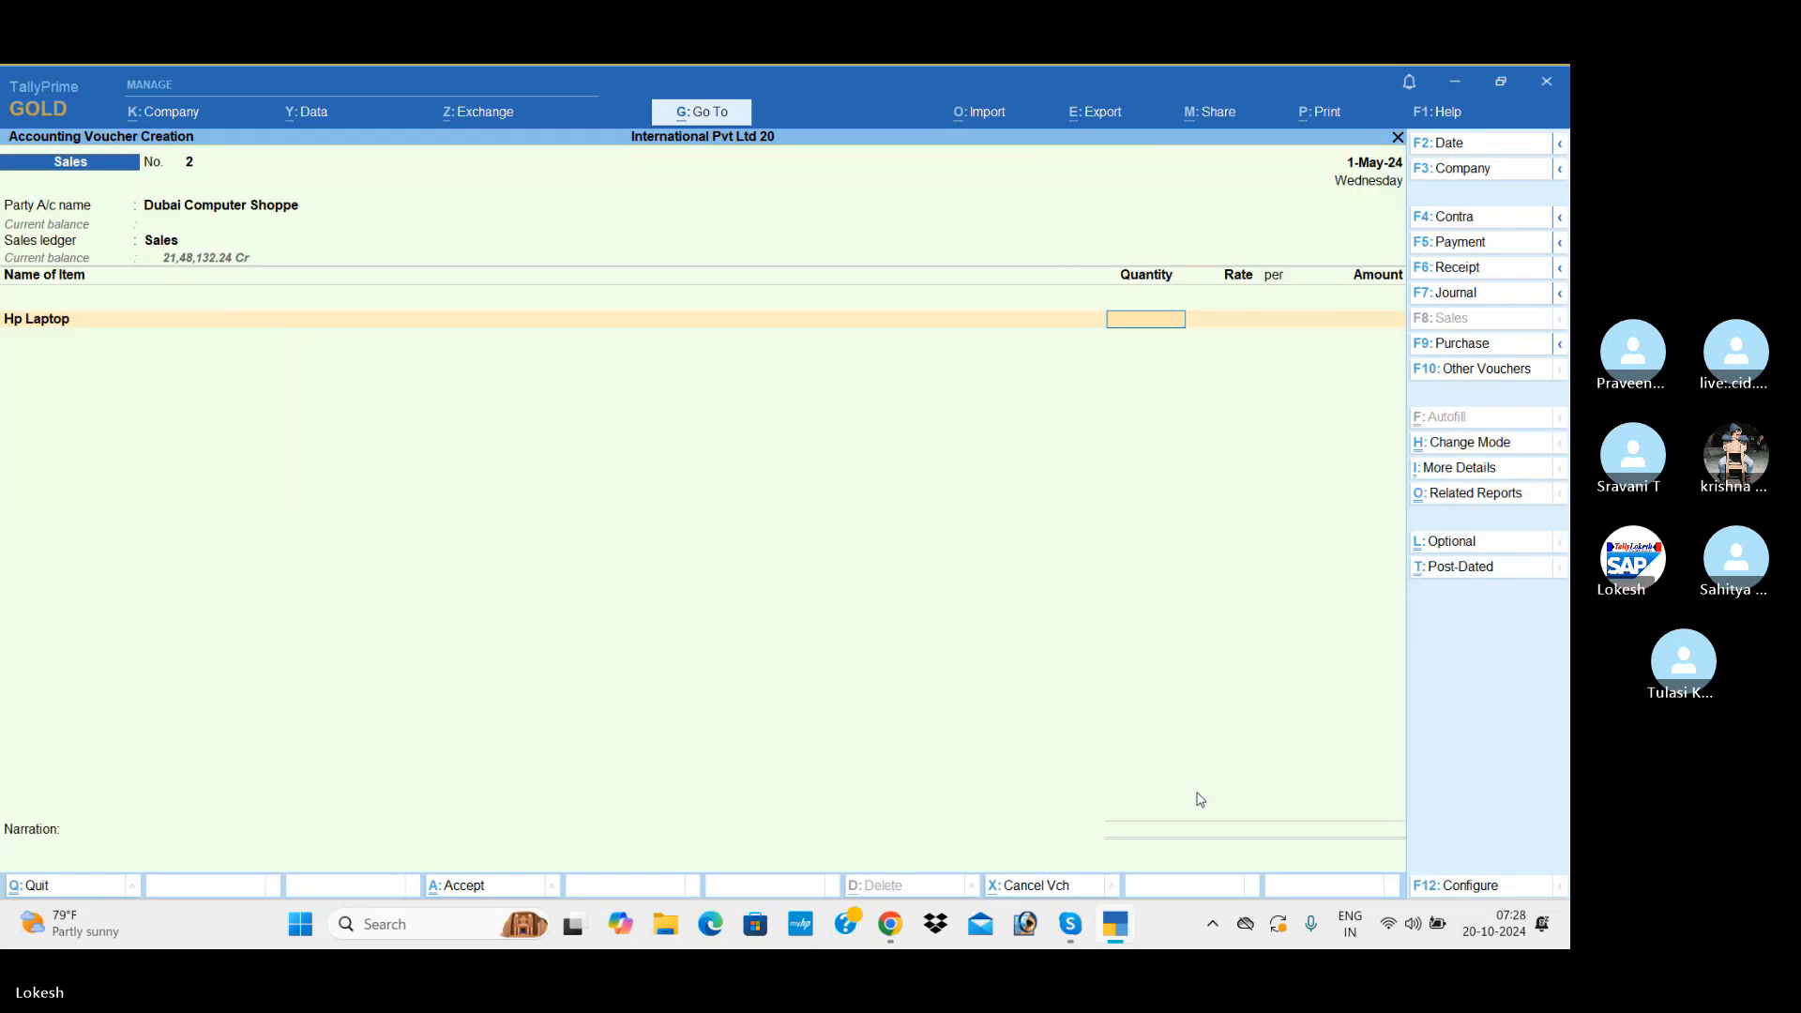
type("40")
key("Return")
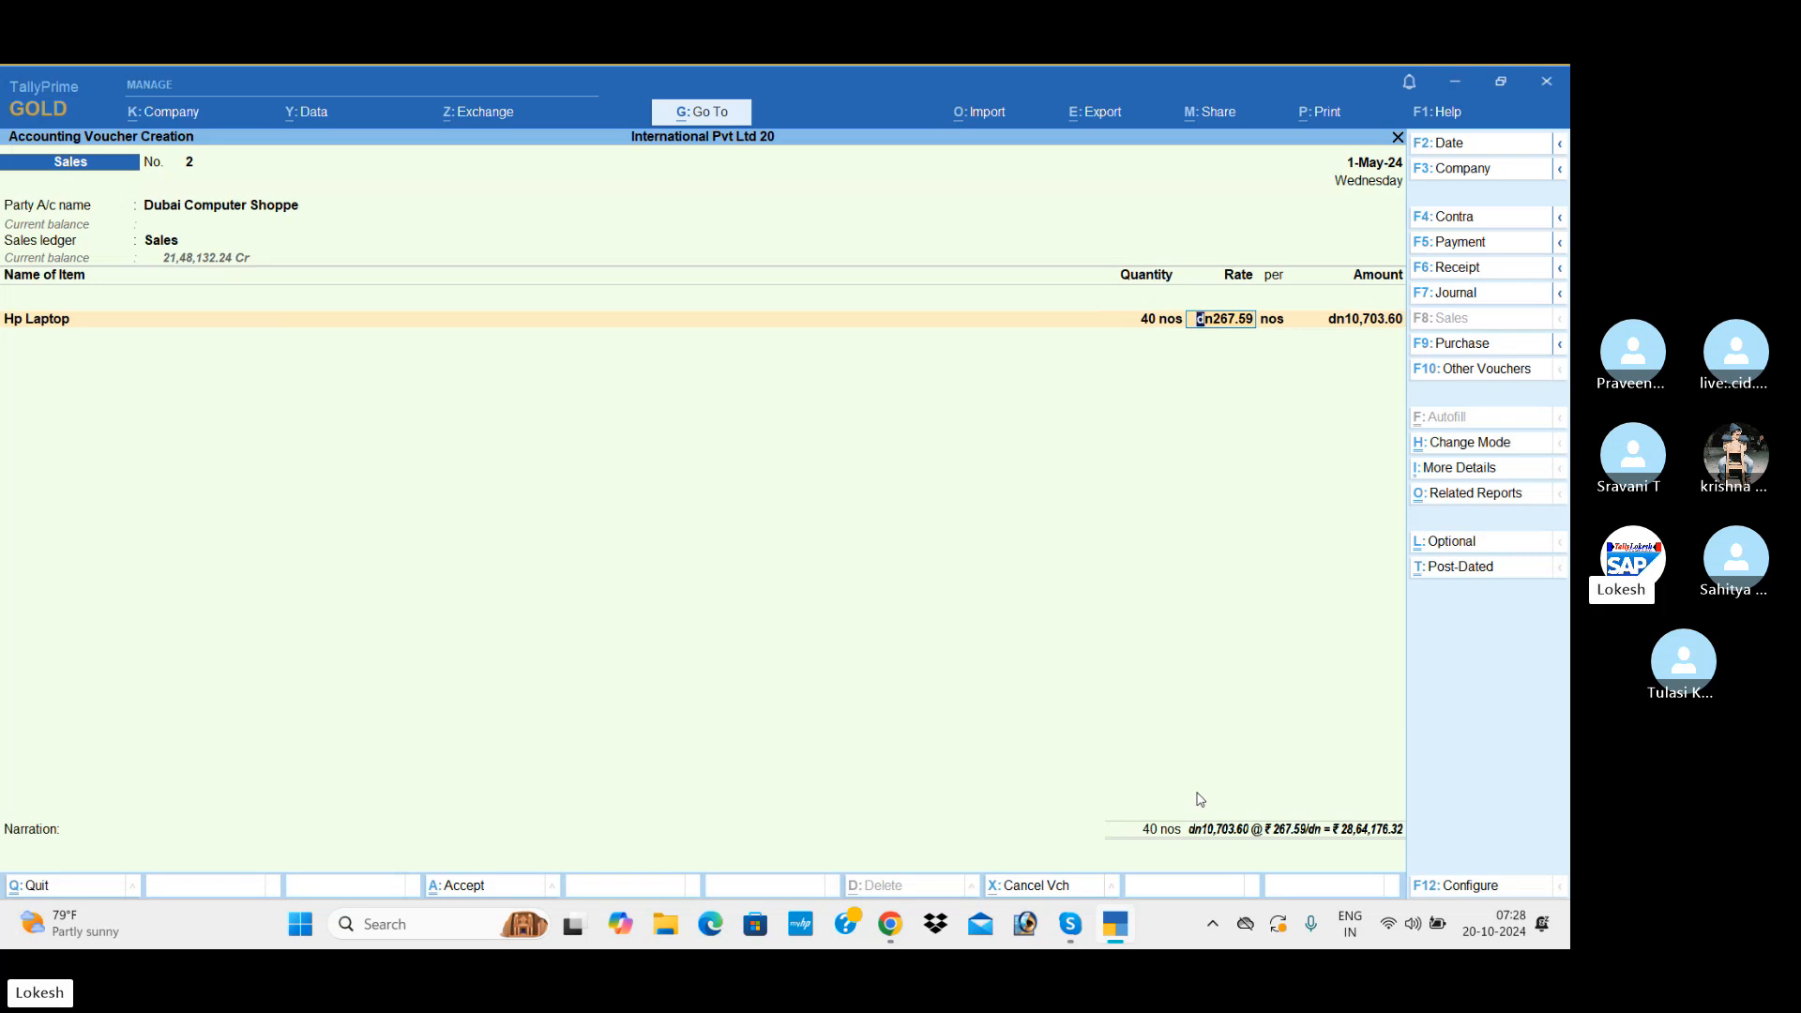
type("dhs")
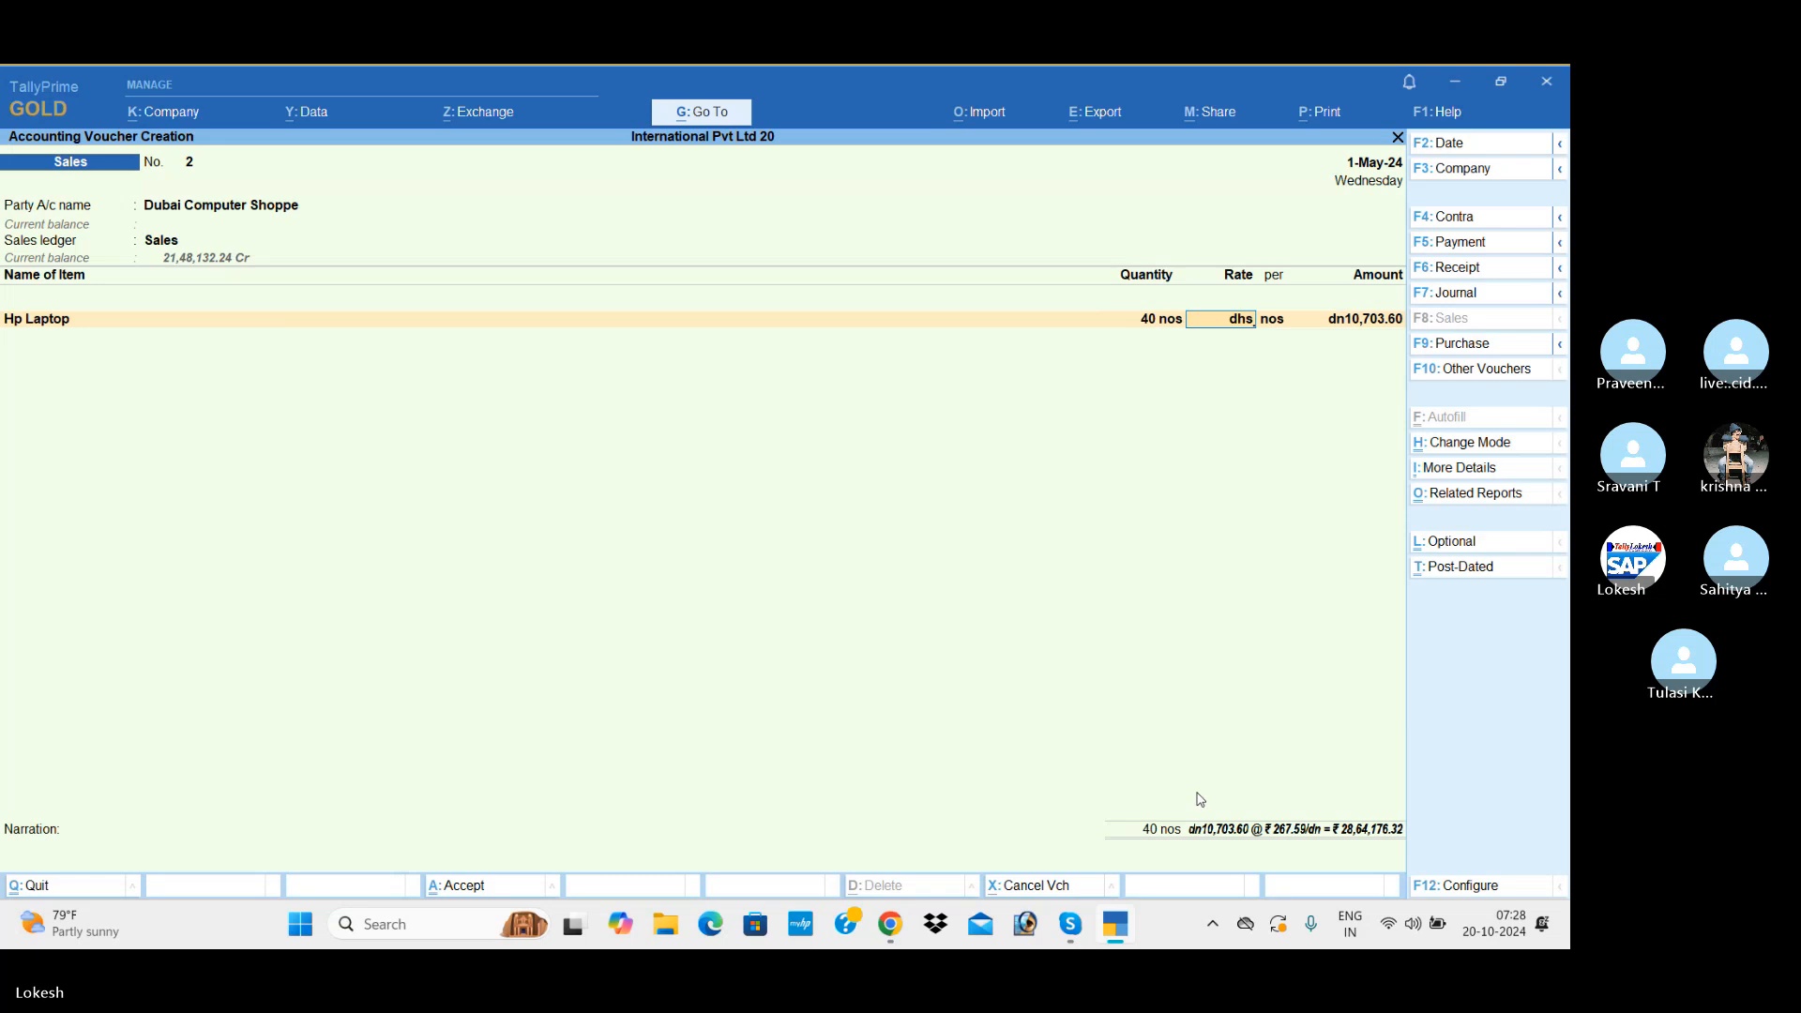
type("1,250")
key("Return")
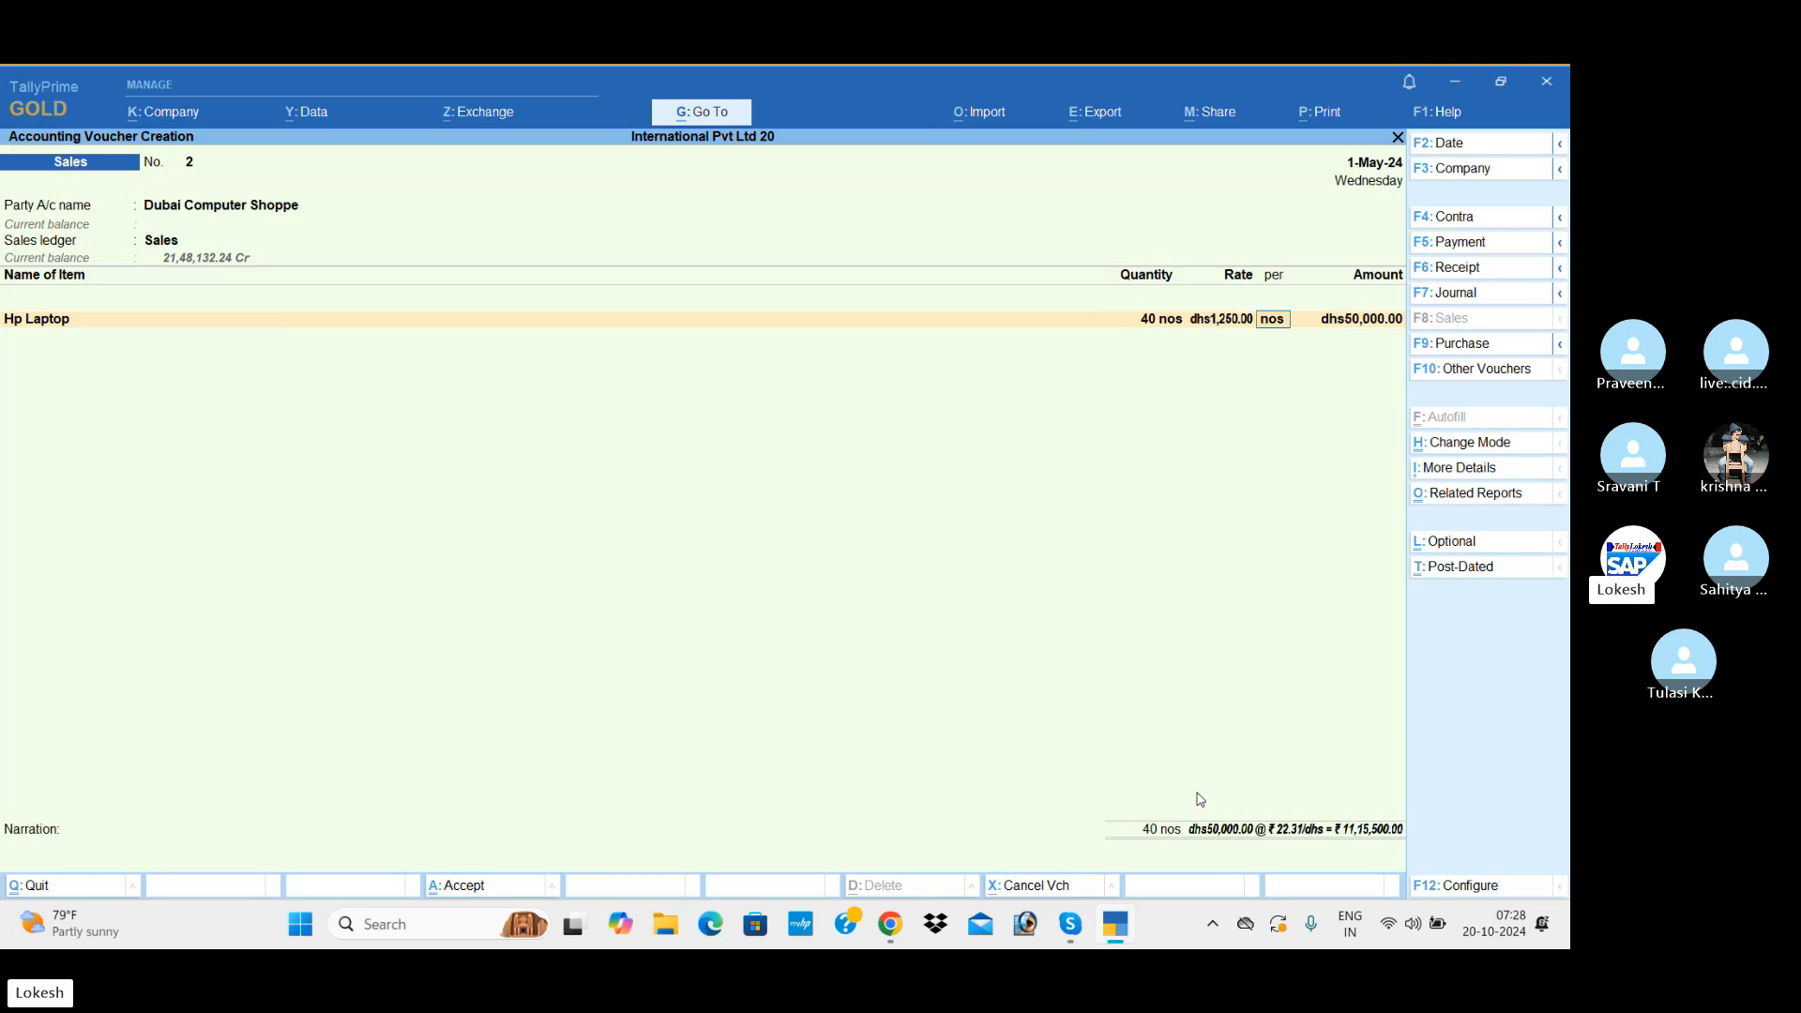
key("Return")
Step: End the item list and save the Dubai Computer Shoppe sales voucher without a narration
key("Return")
key("Return")
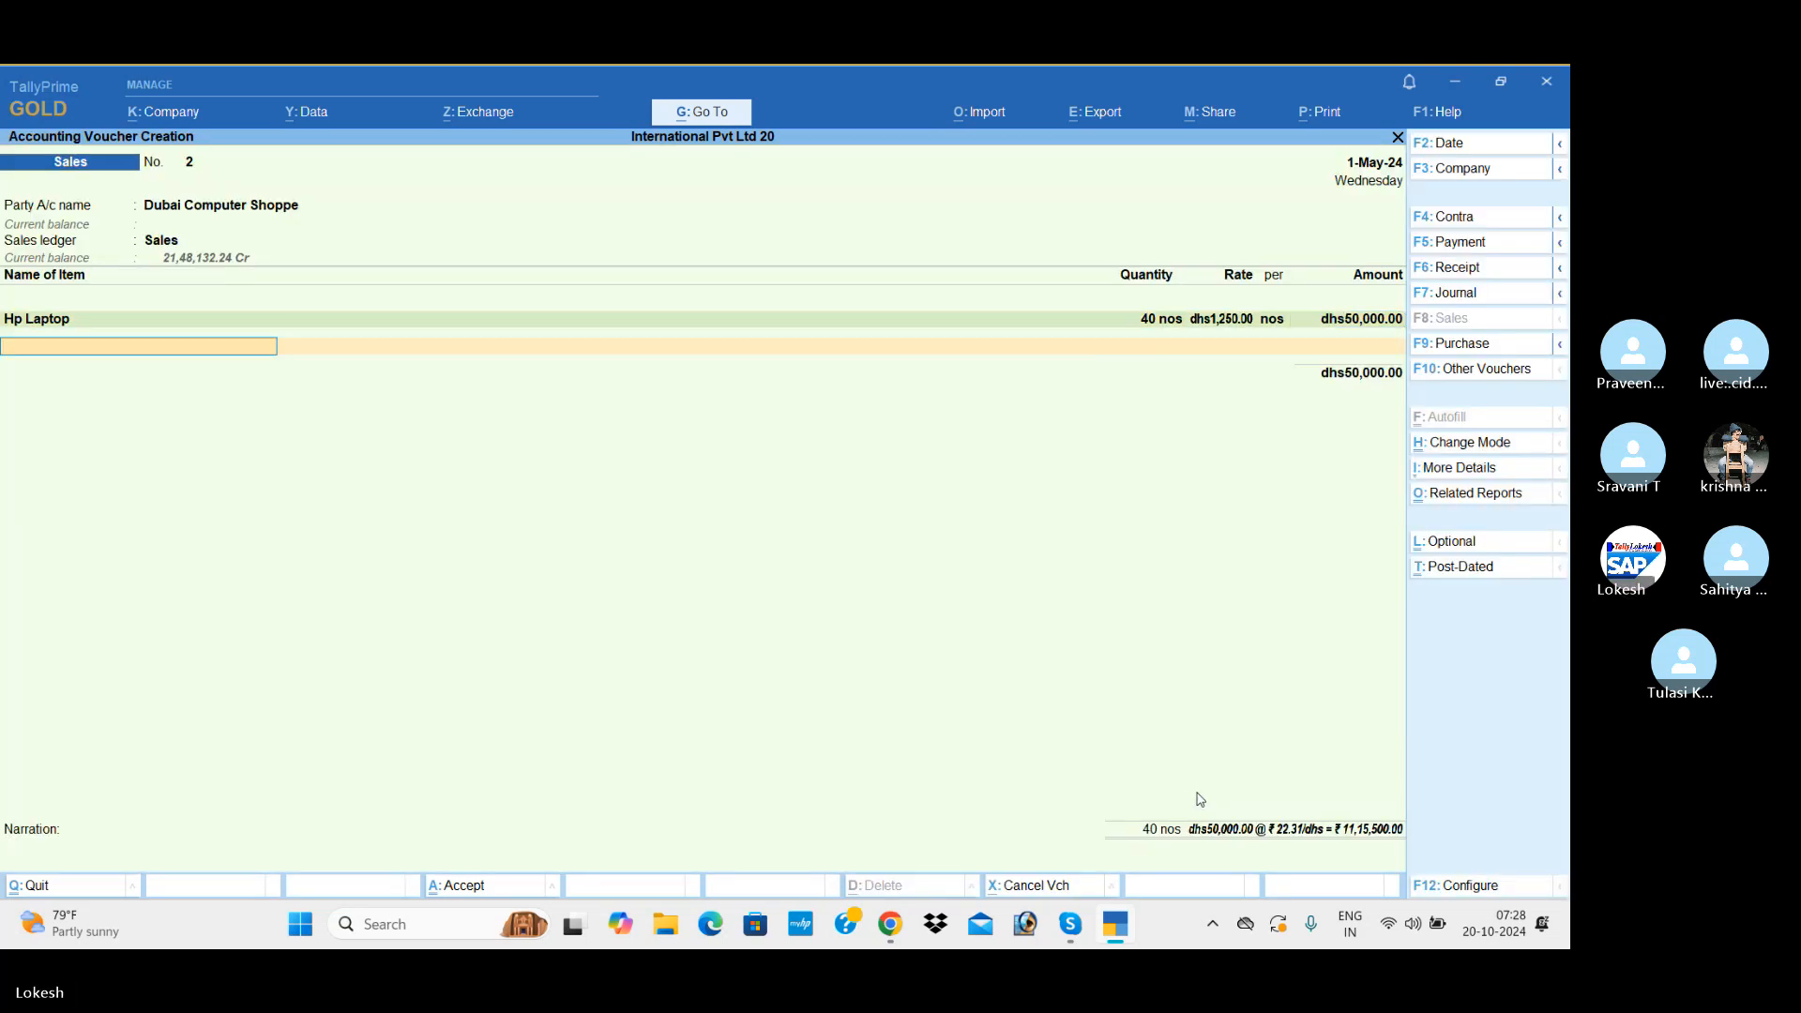
key("Return")
key("Return")
key("Return")
key("Return")
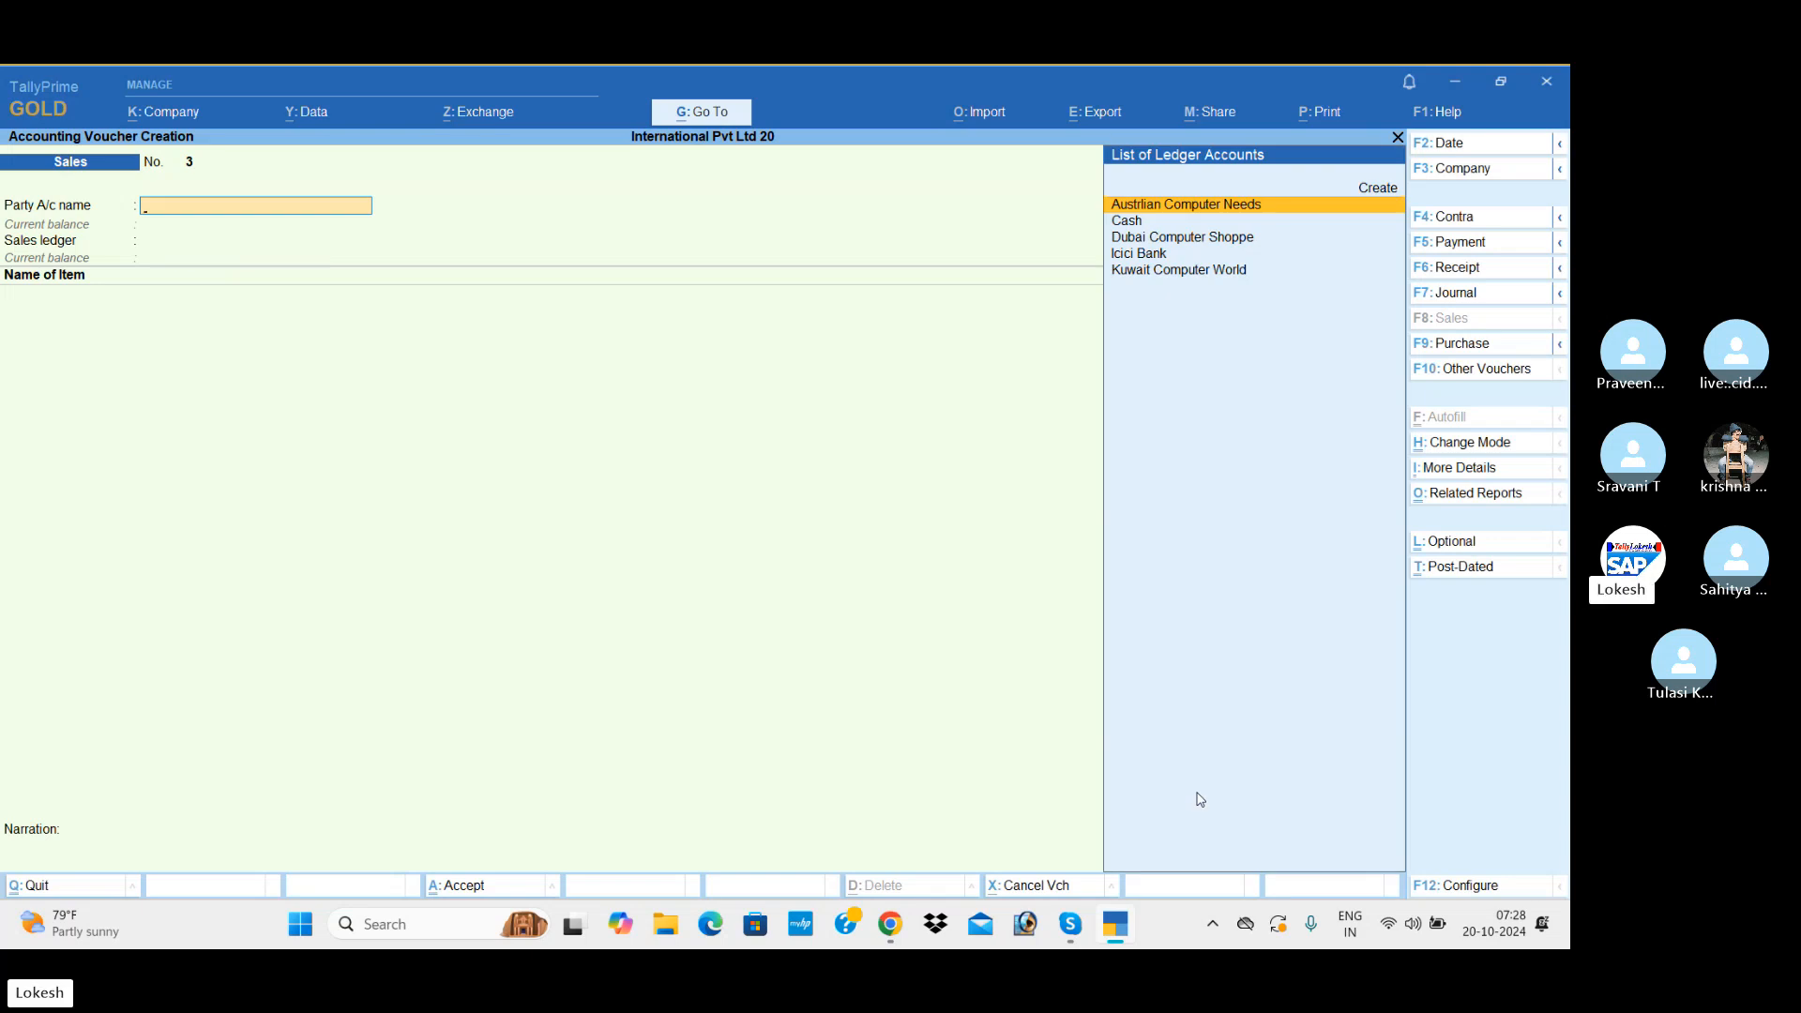
Step: Start a payment voucher and date it 2-Jun-24
left_click(1520, 242)
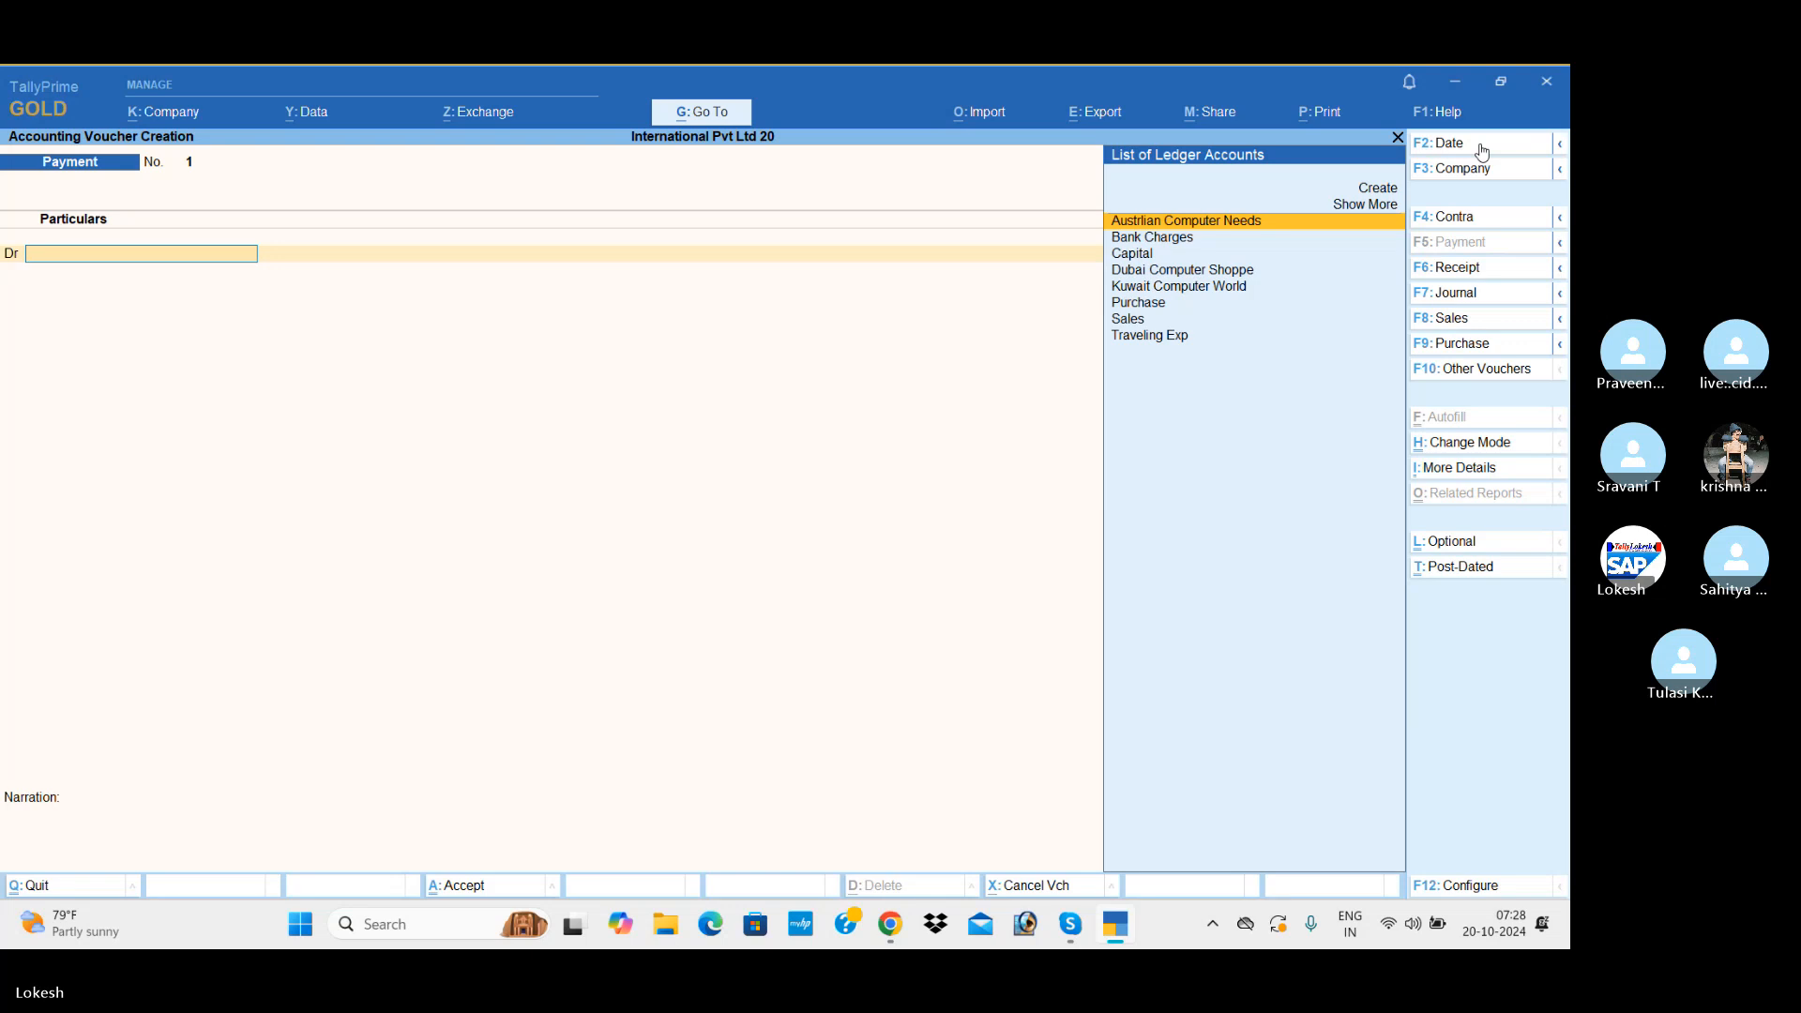
left_click(1463, 143)
type("2-6")
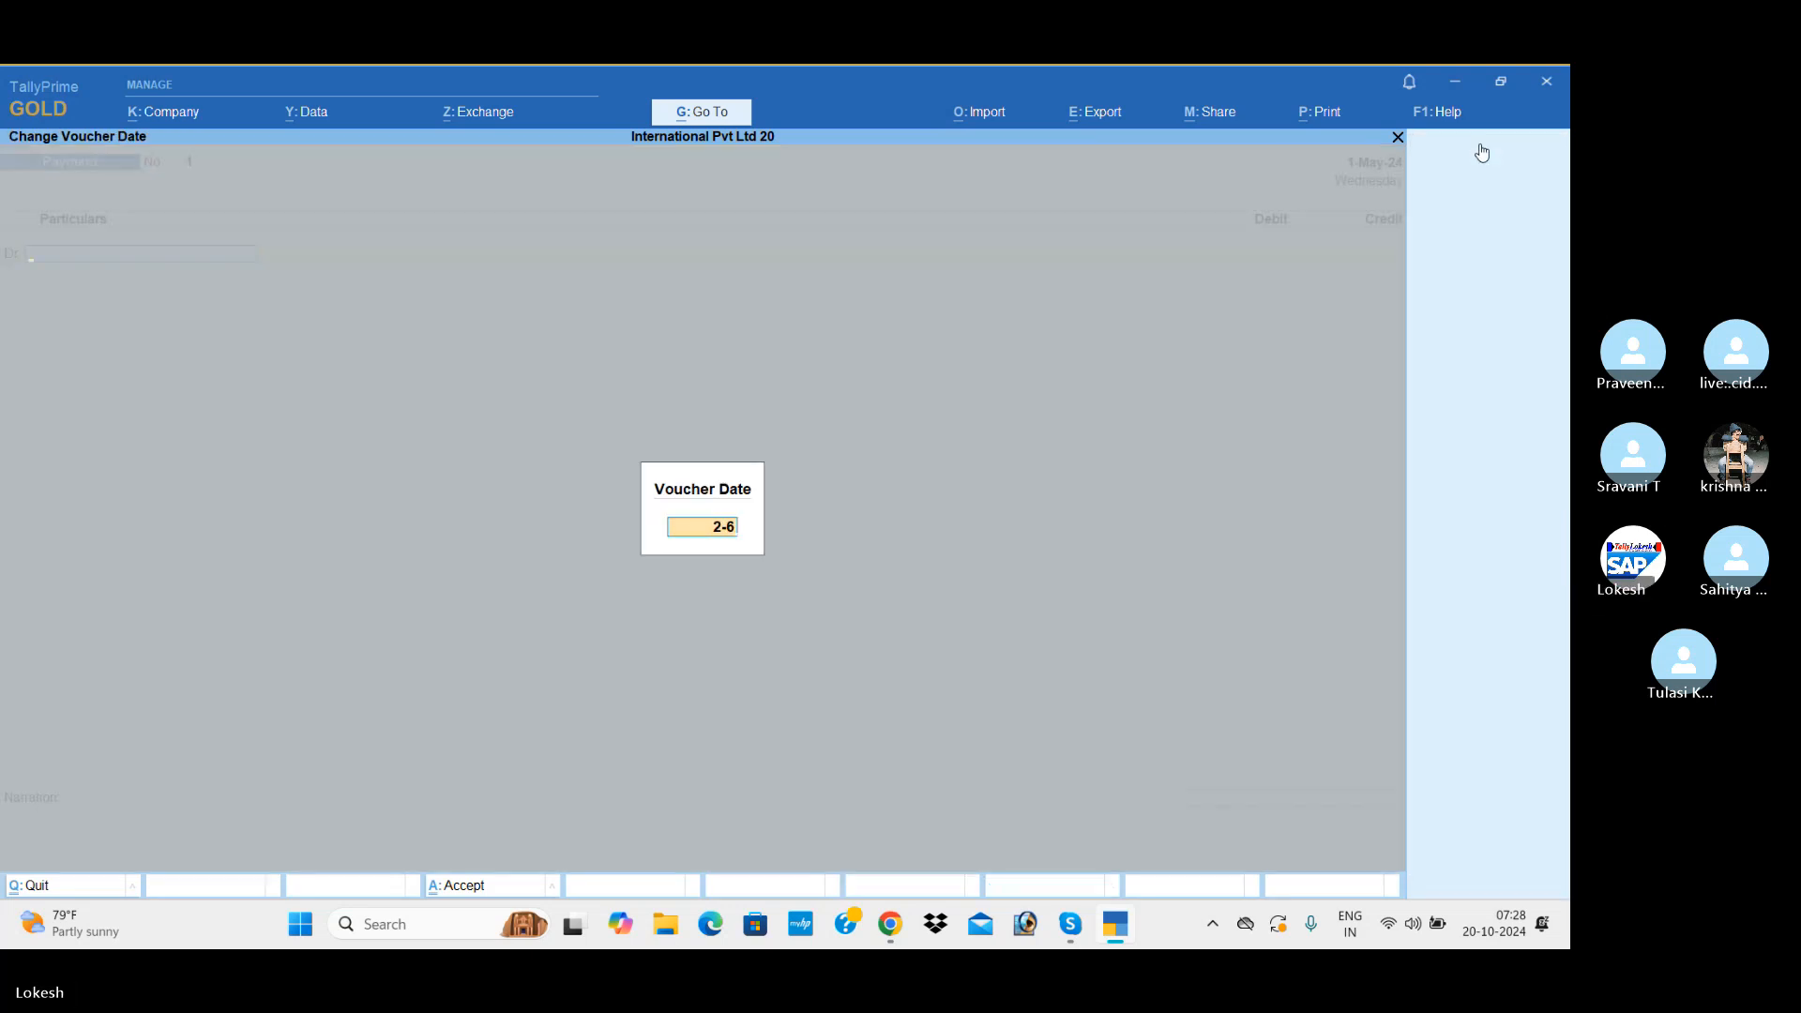
key("Return")
key("Return")
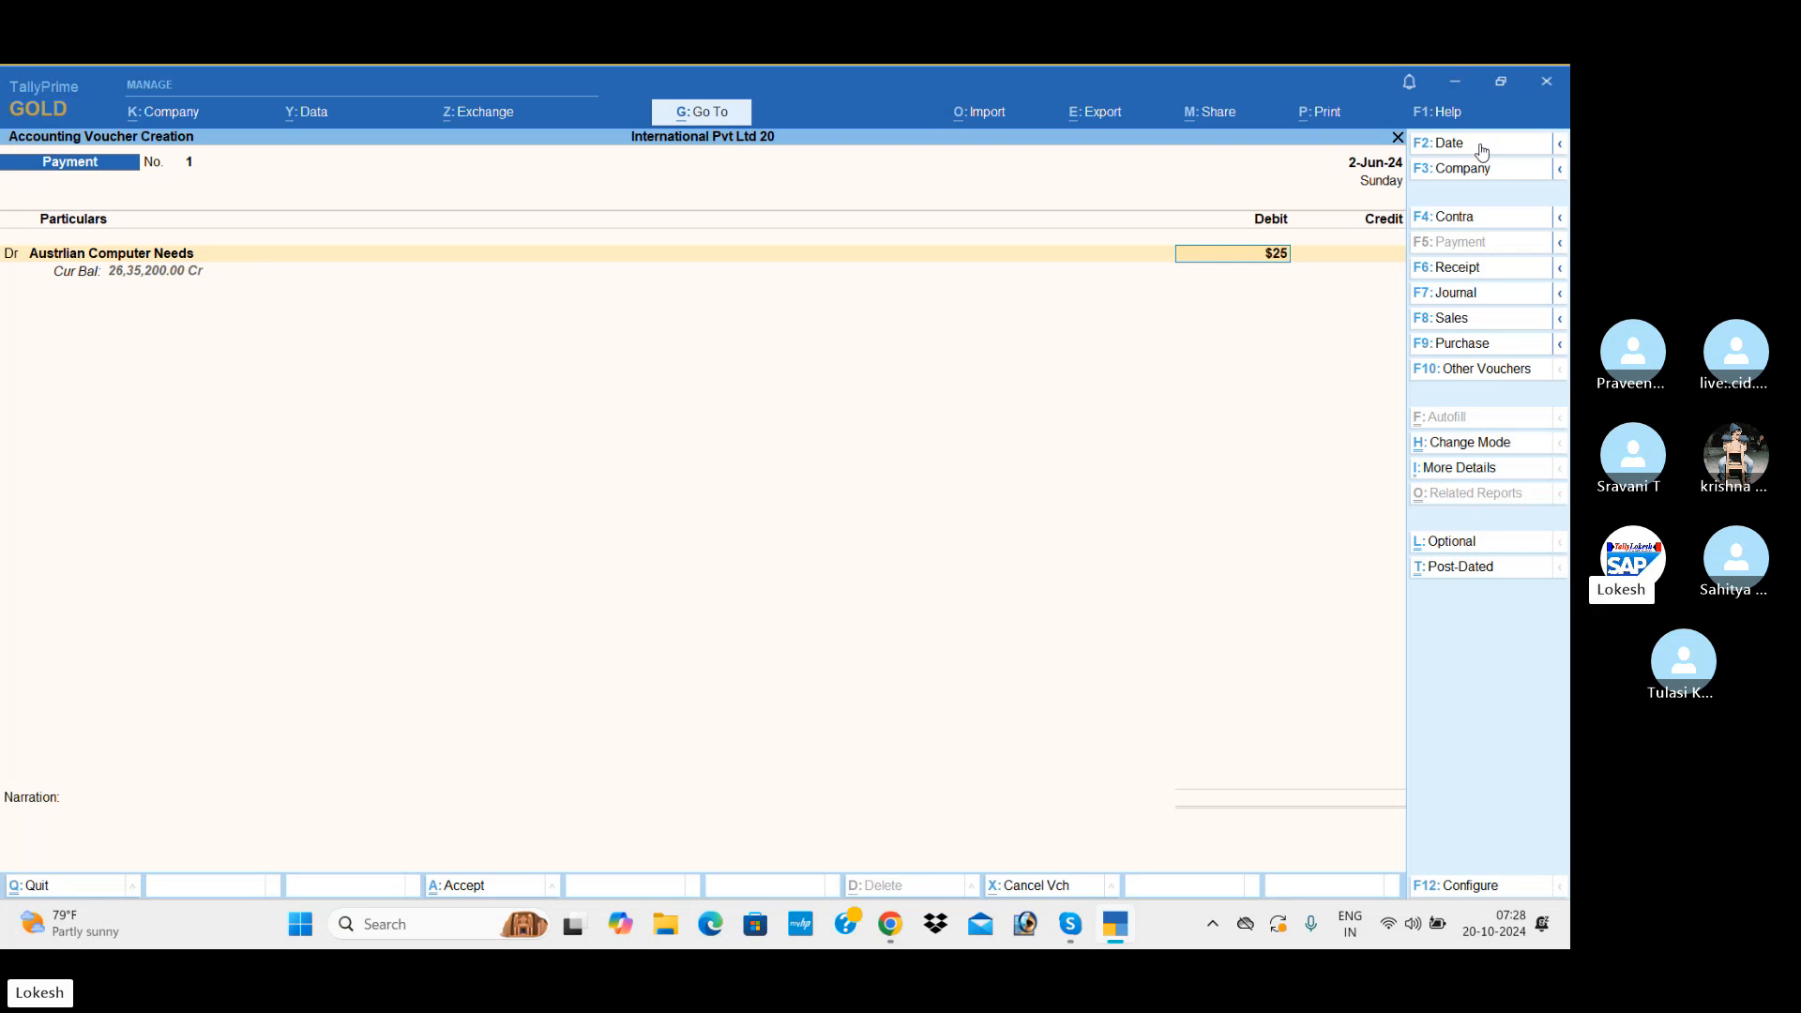
Step: Debit Austrlian Computer Needs with $25,000 in the payment voucher, keeping the default exchange rate
type("25000")
key("Return")
key("Return")
key("Return")
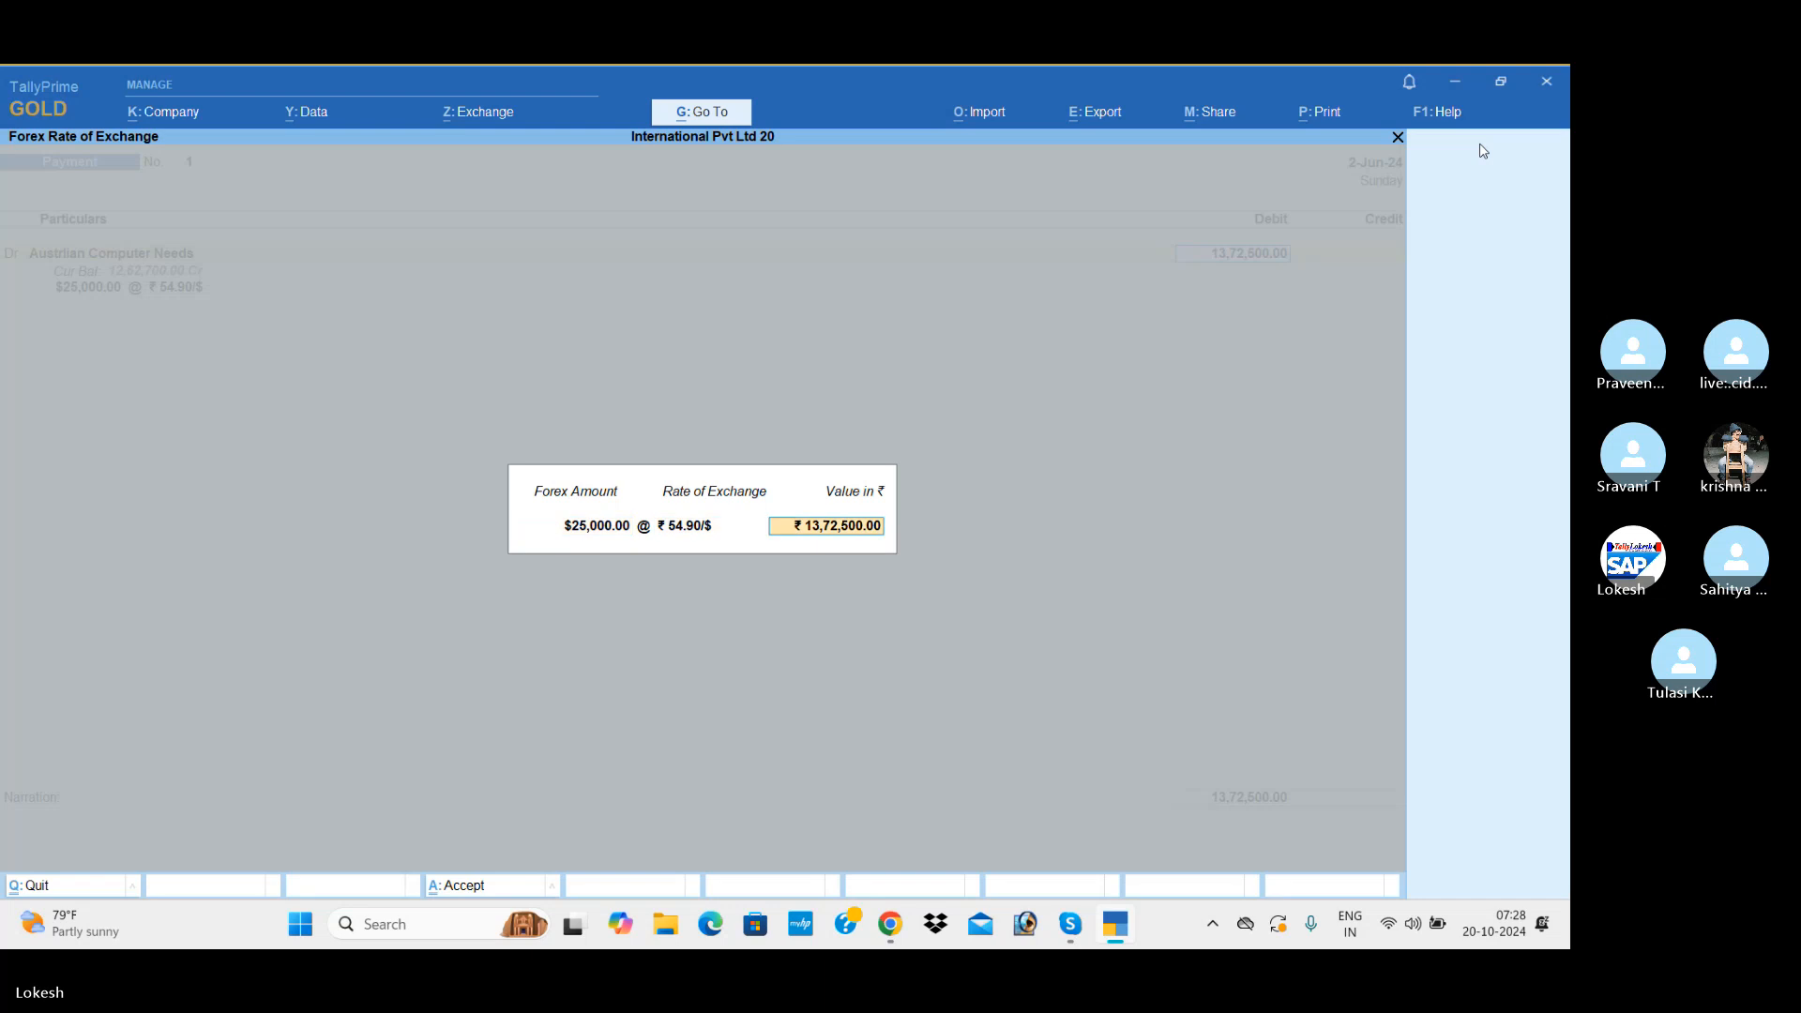
key("Return")
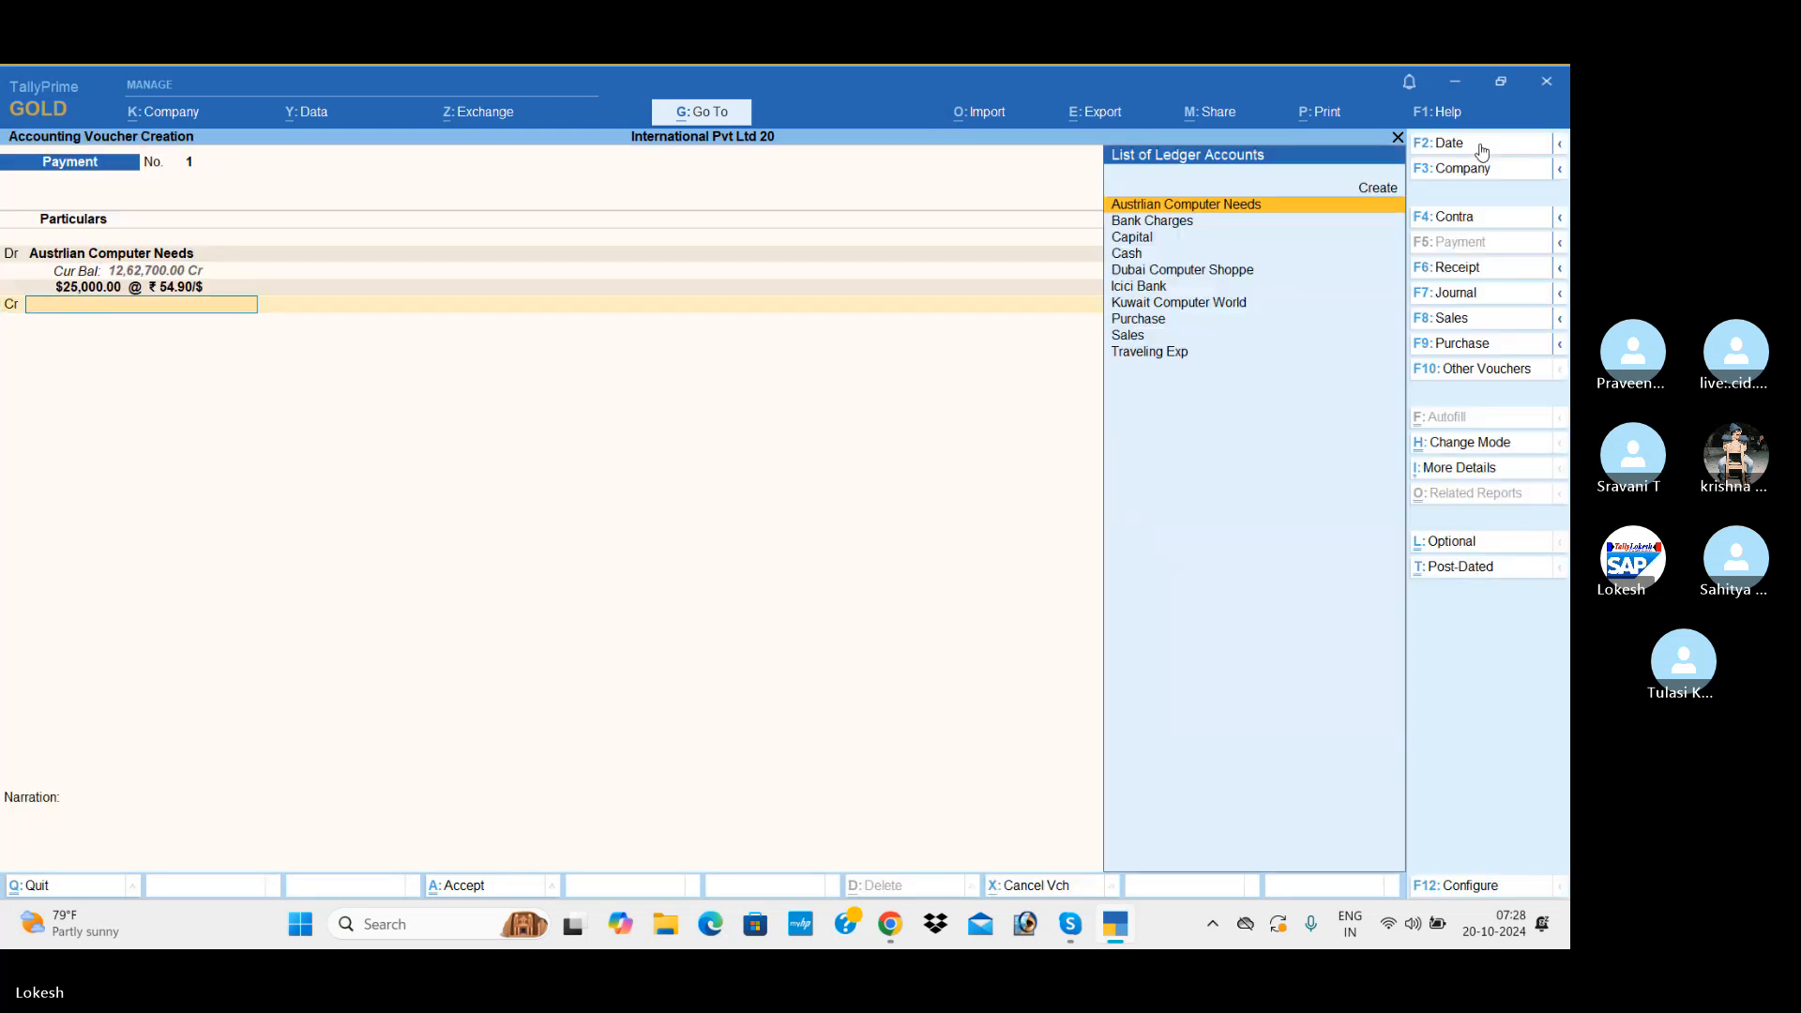
Step: Credit Icici Bank with the full $25,000, keep the default cheque allocation, and save the payment voucher without a narration
key("Down")
key("Down")
key("Down")
key("Down")
key("Down")
key("Return")
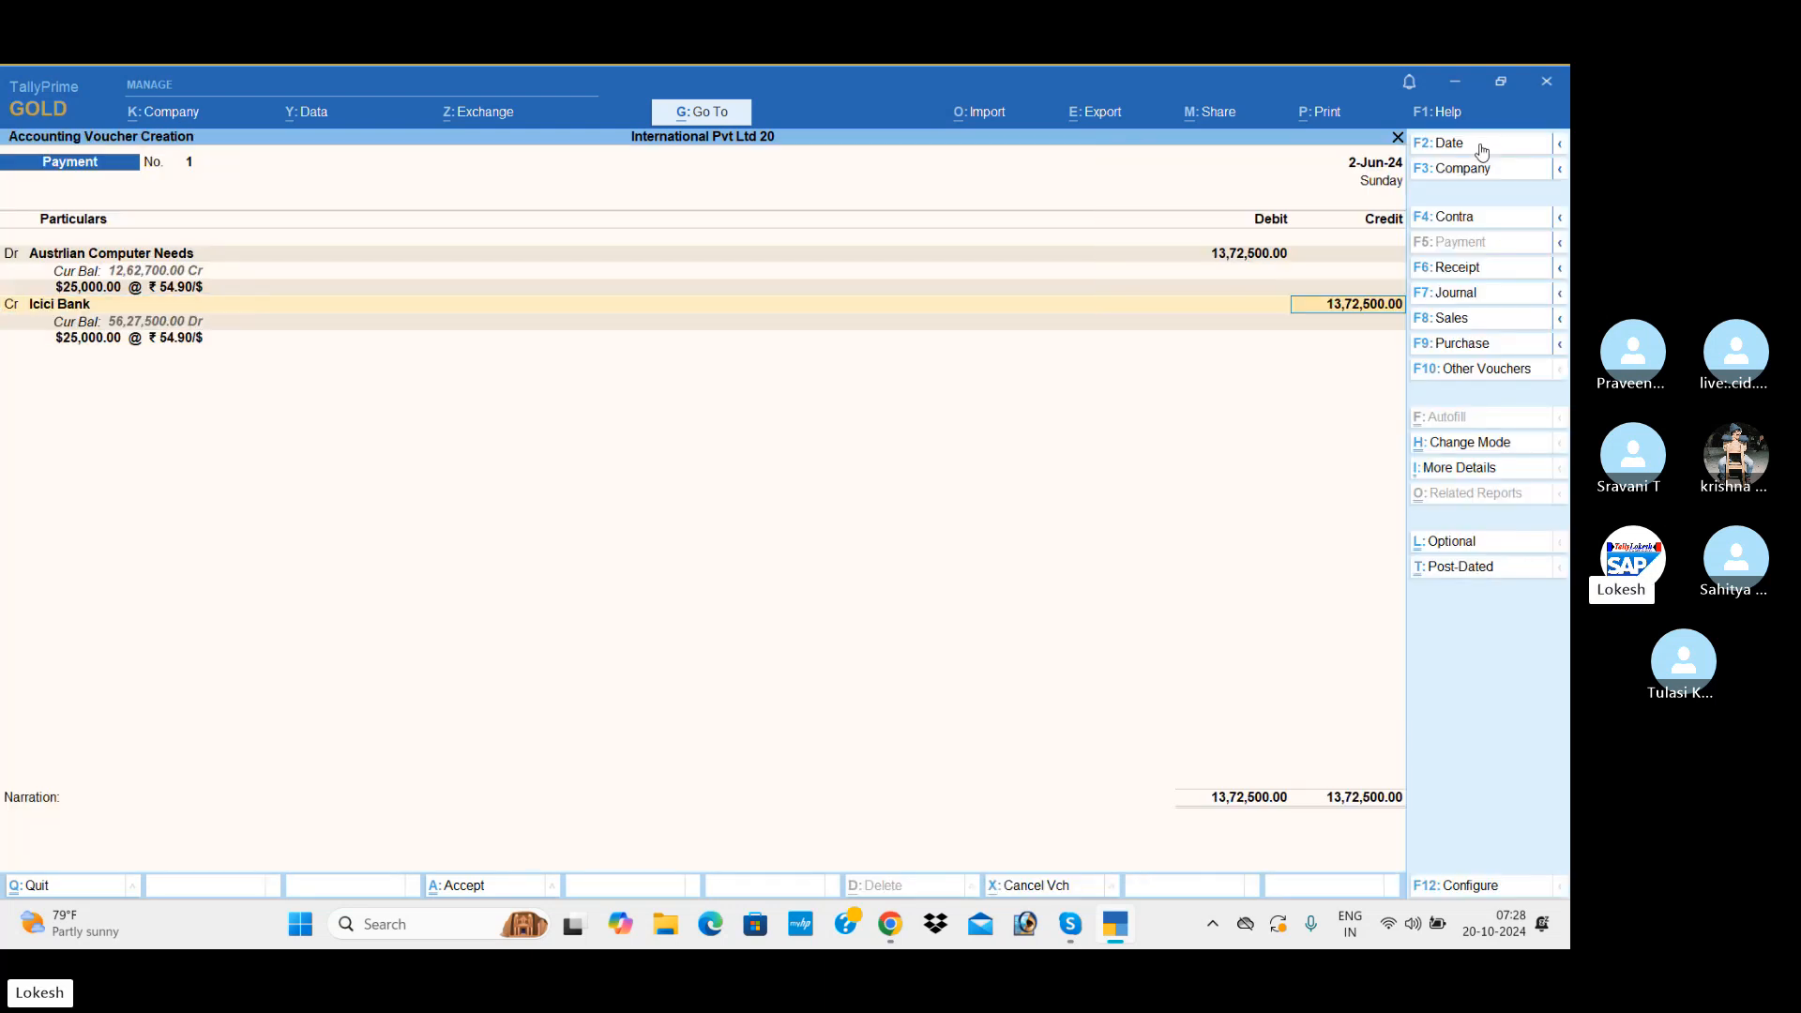
key("Return")
key("Return")
key("Return")
key("Return")
key("Return")
key("Return")
key("Return")
key("Return")
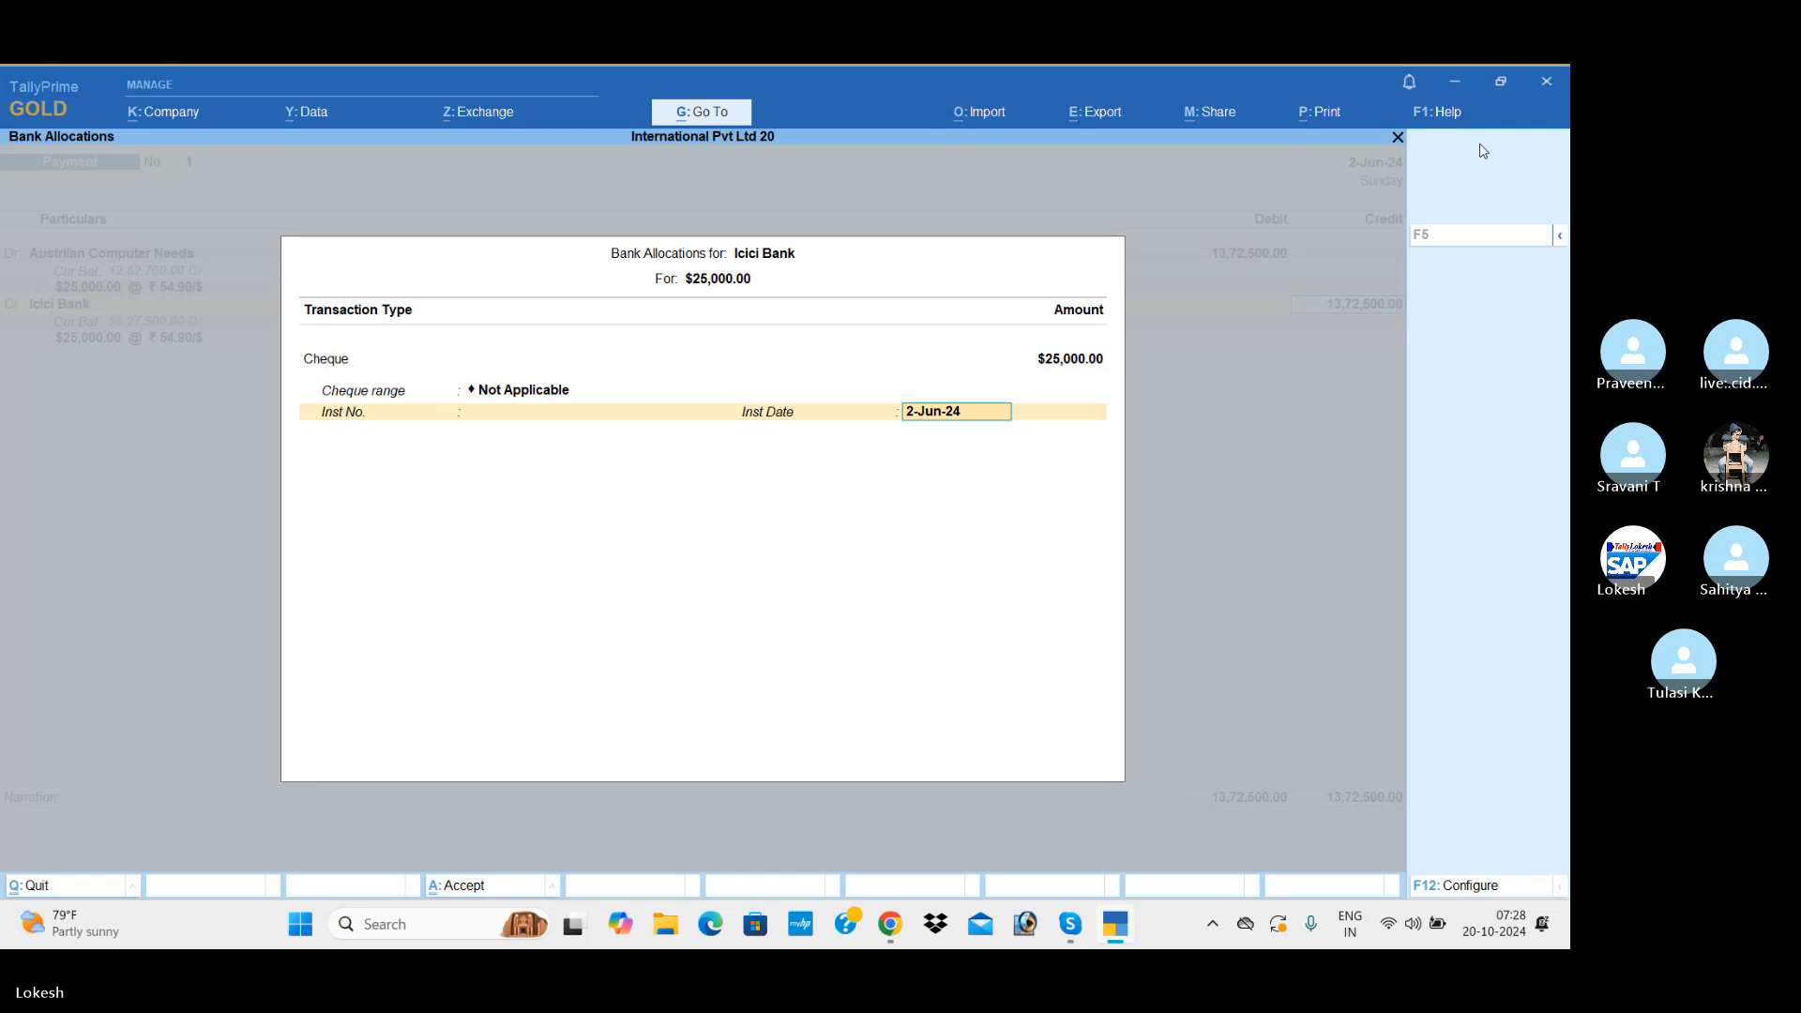
key("Return")
key("Return")
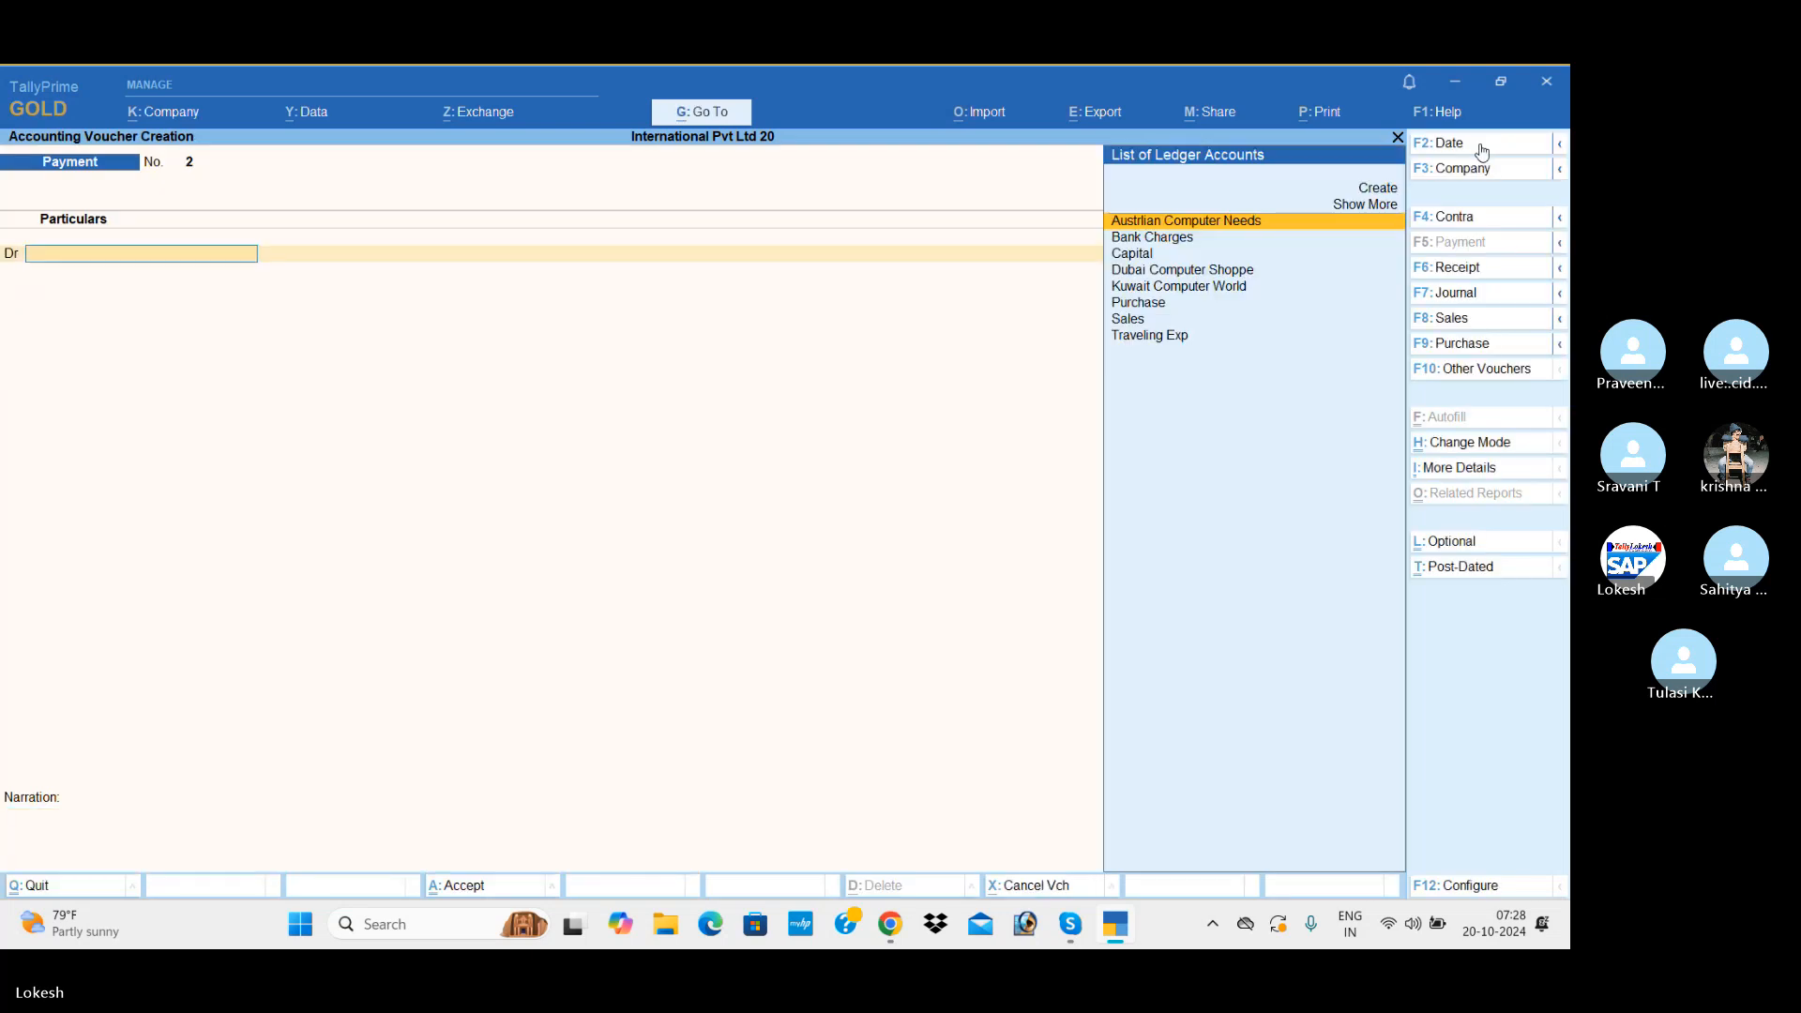
Step: Start a receipt voucher and date it 1-Jul-24
left_click(1502, 270)
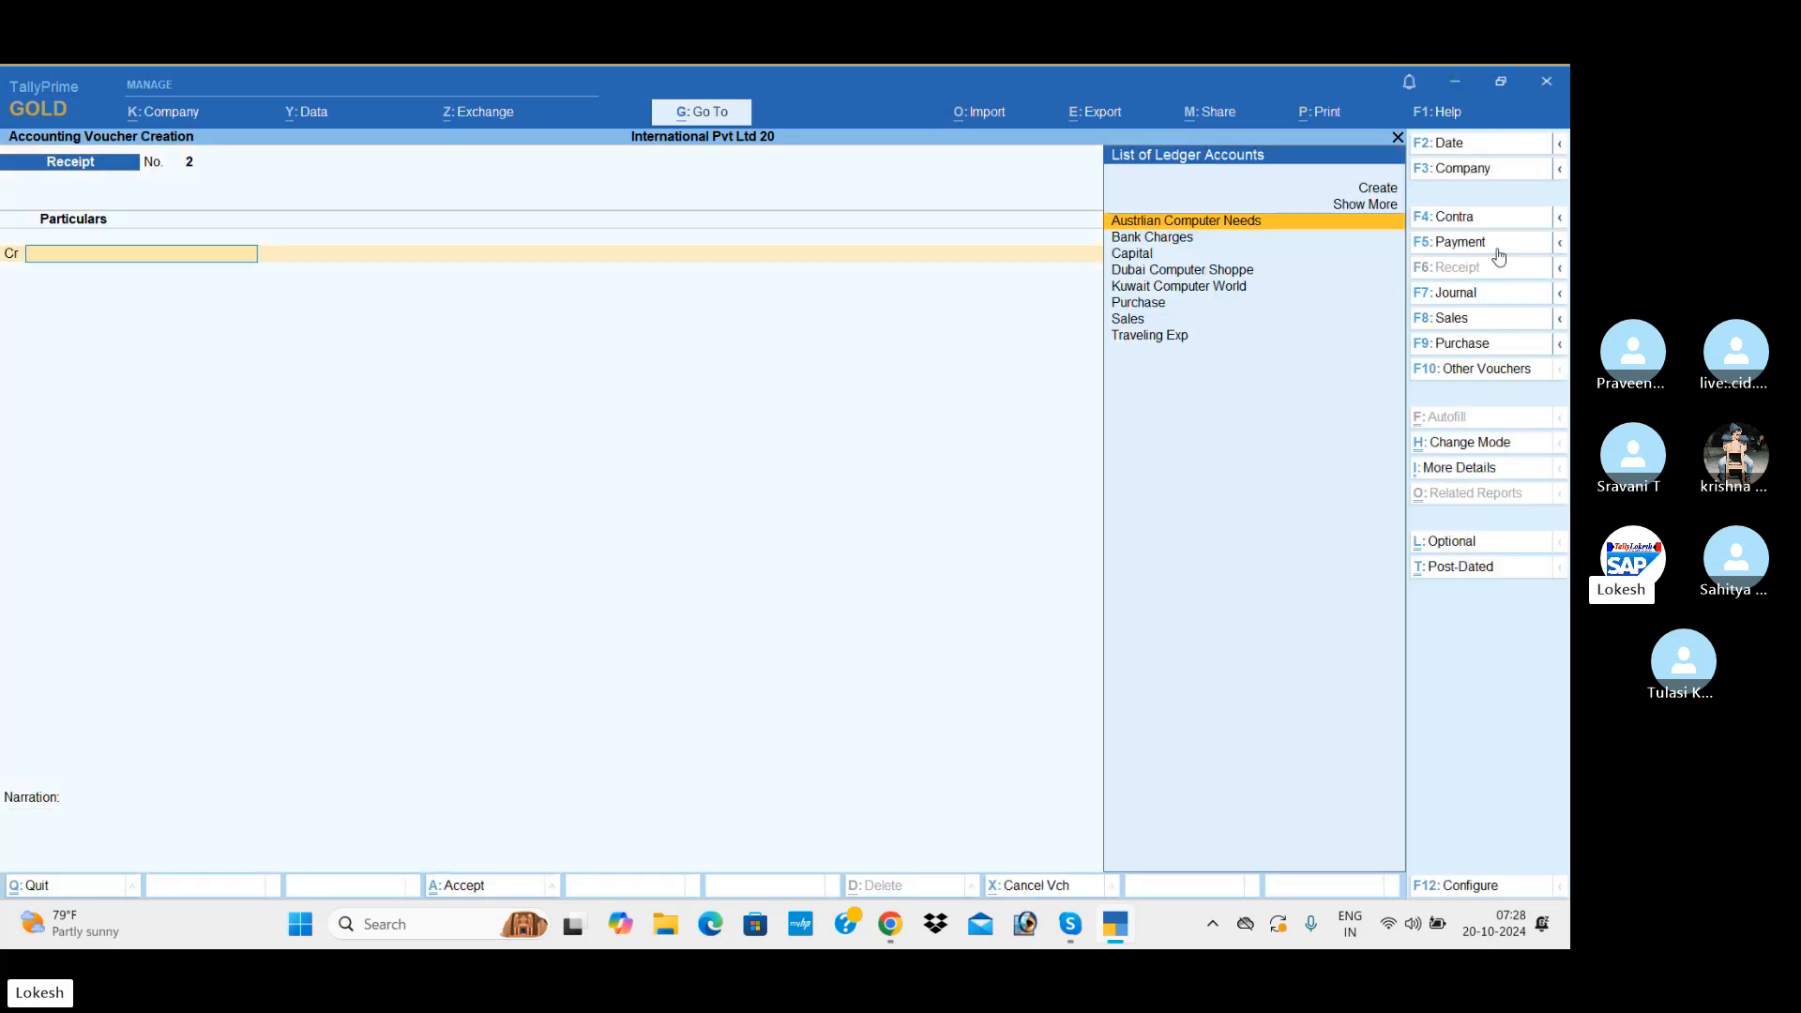
left_click(1480, 150)
type("1-7")
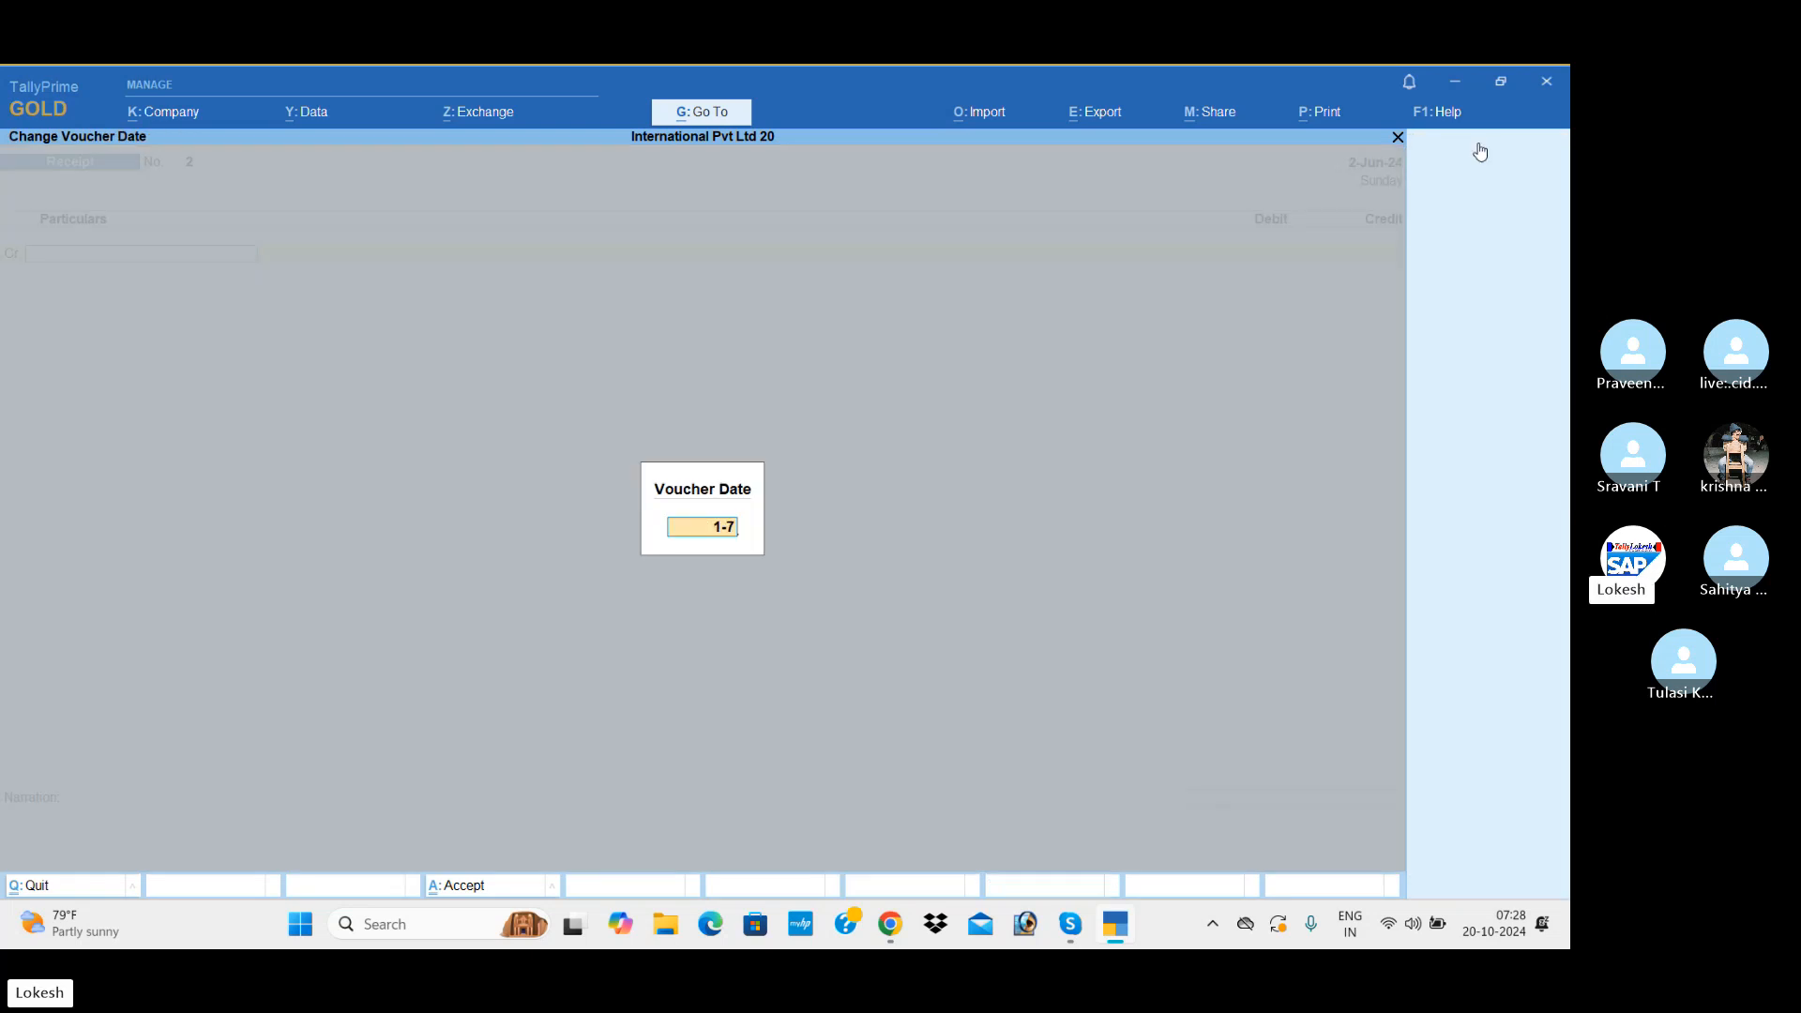
key("Return")
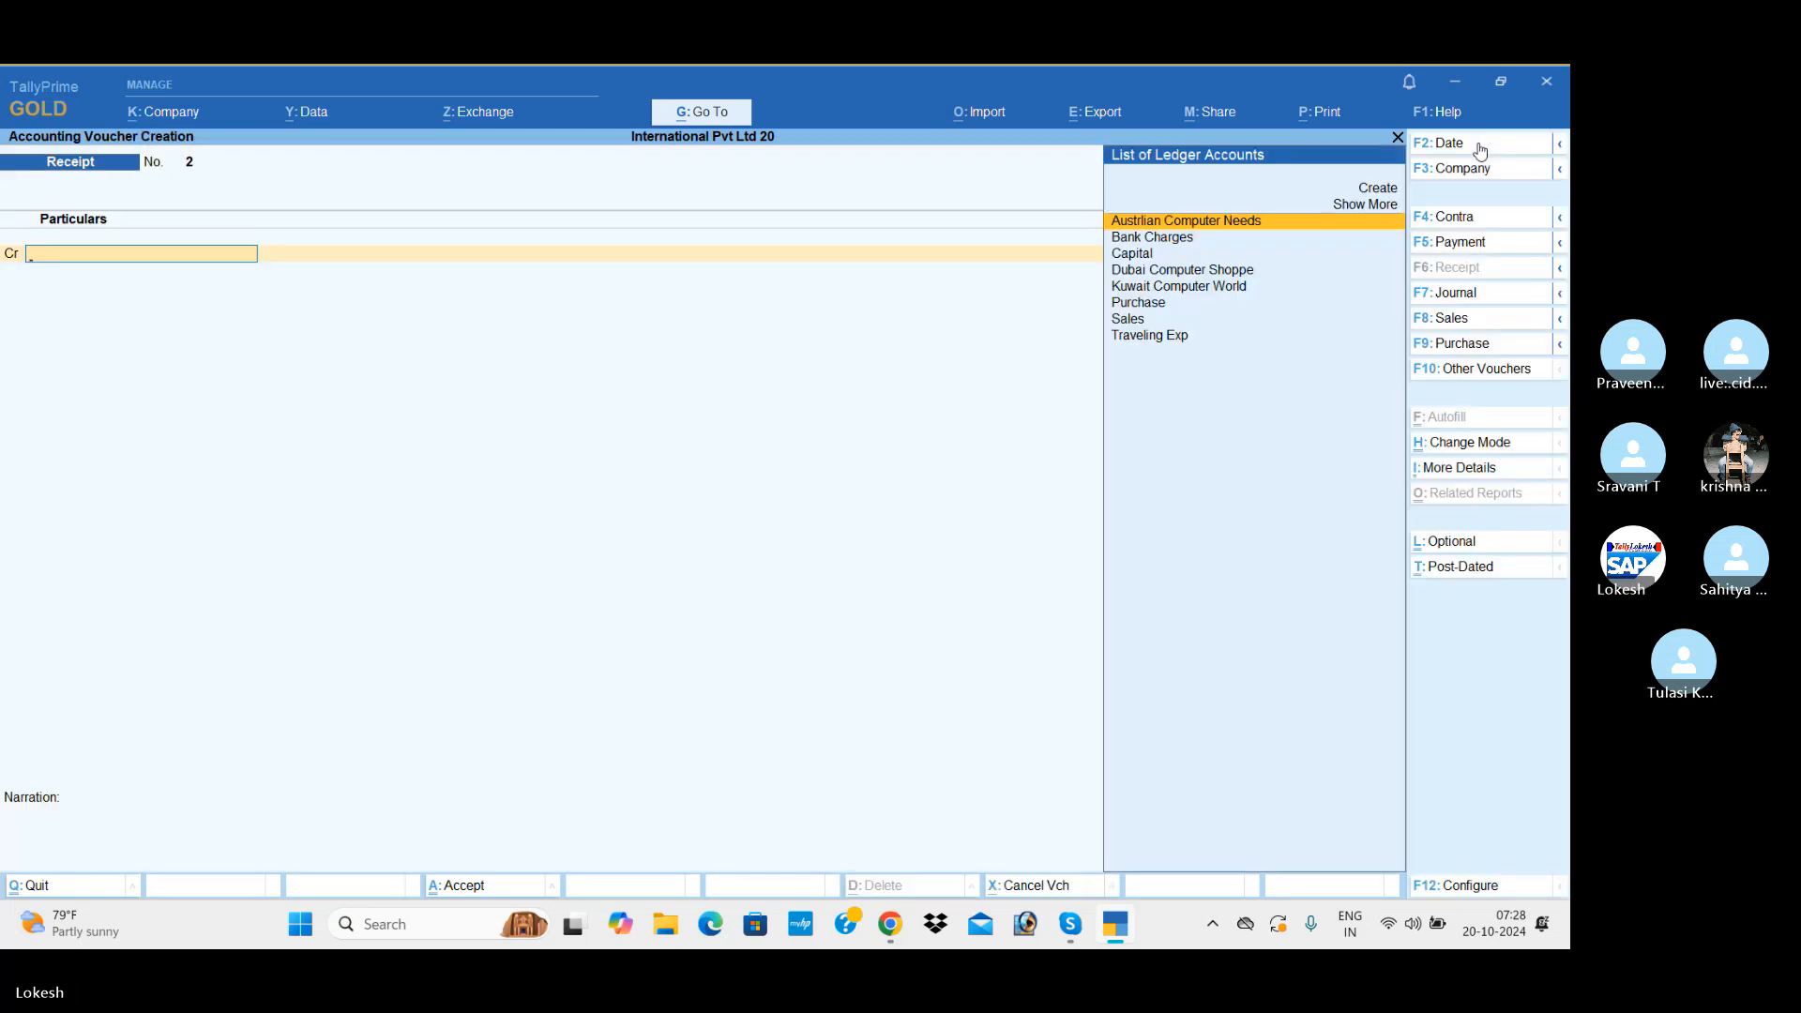
Step: Credit Kuwait Computer World with dn4,000 in the receipt voucher, keeping the default exchange rate
type("k")
key("Return")
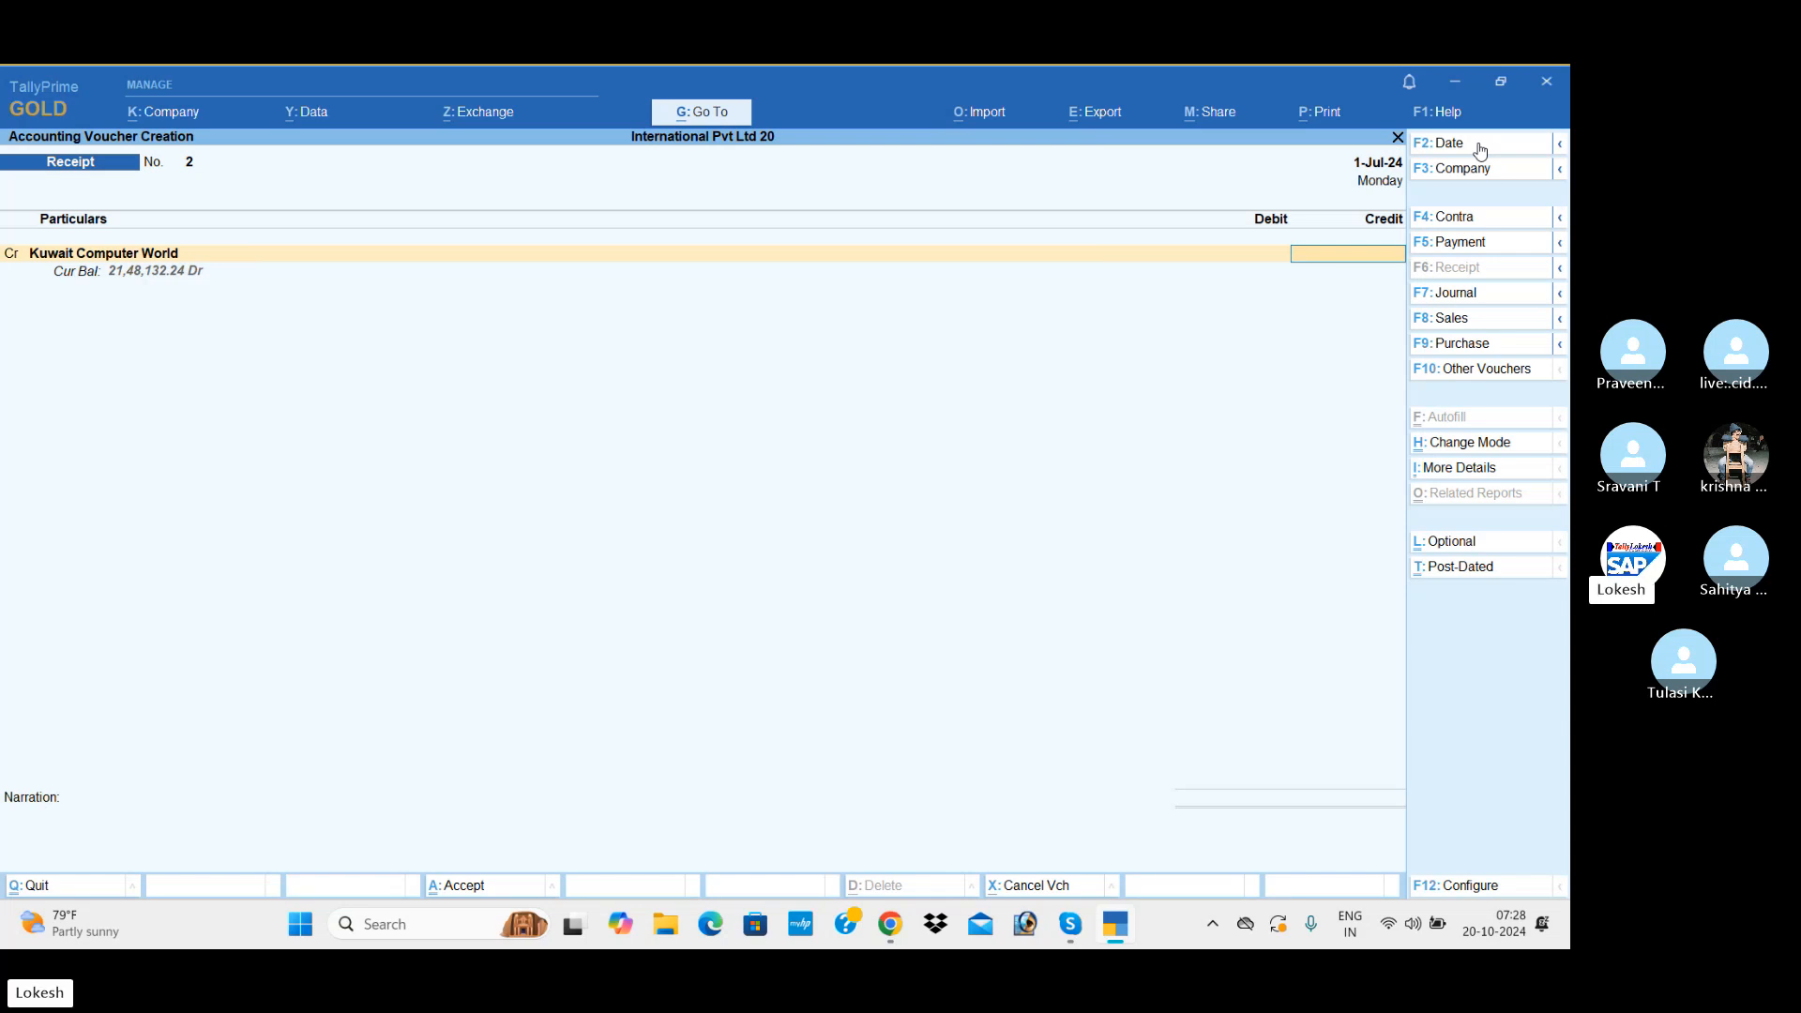
type("dn")
type("4,000")
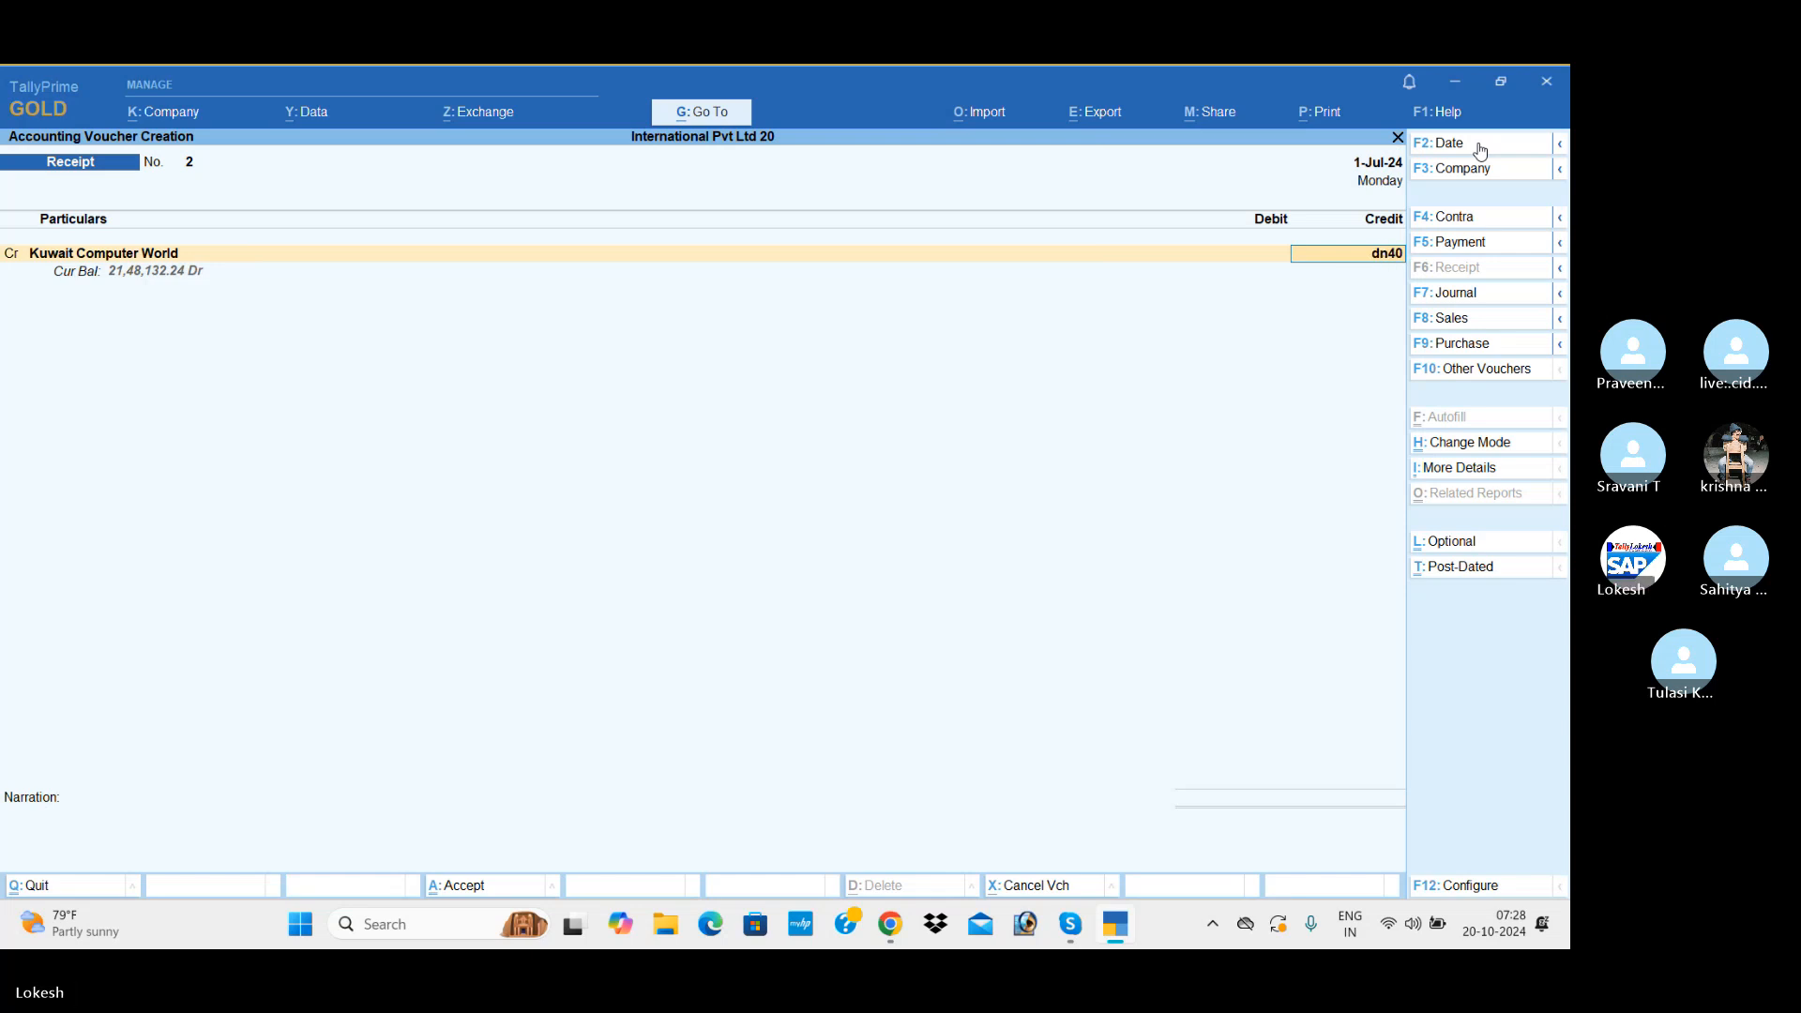
key("Return")
Step: Debit Icici Bank with the full dn4,000 at the default exchange rate, keeping Cheque/DD as the transaction type
key("Return")
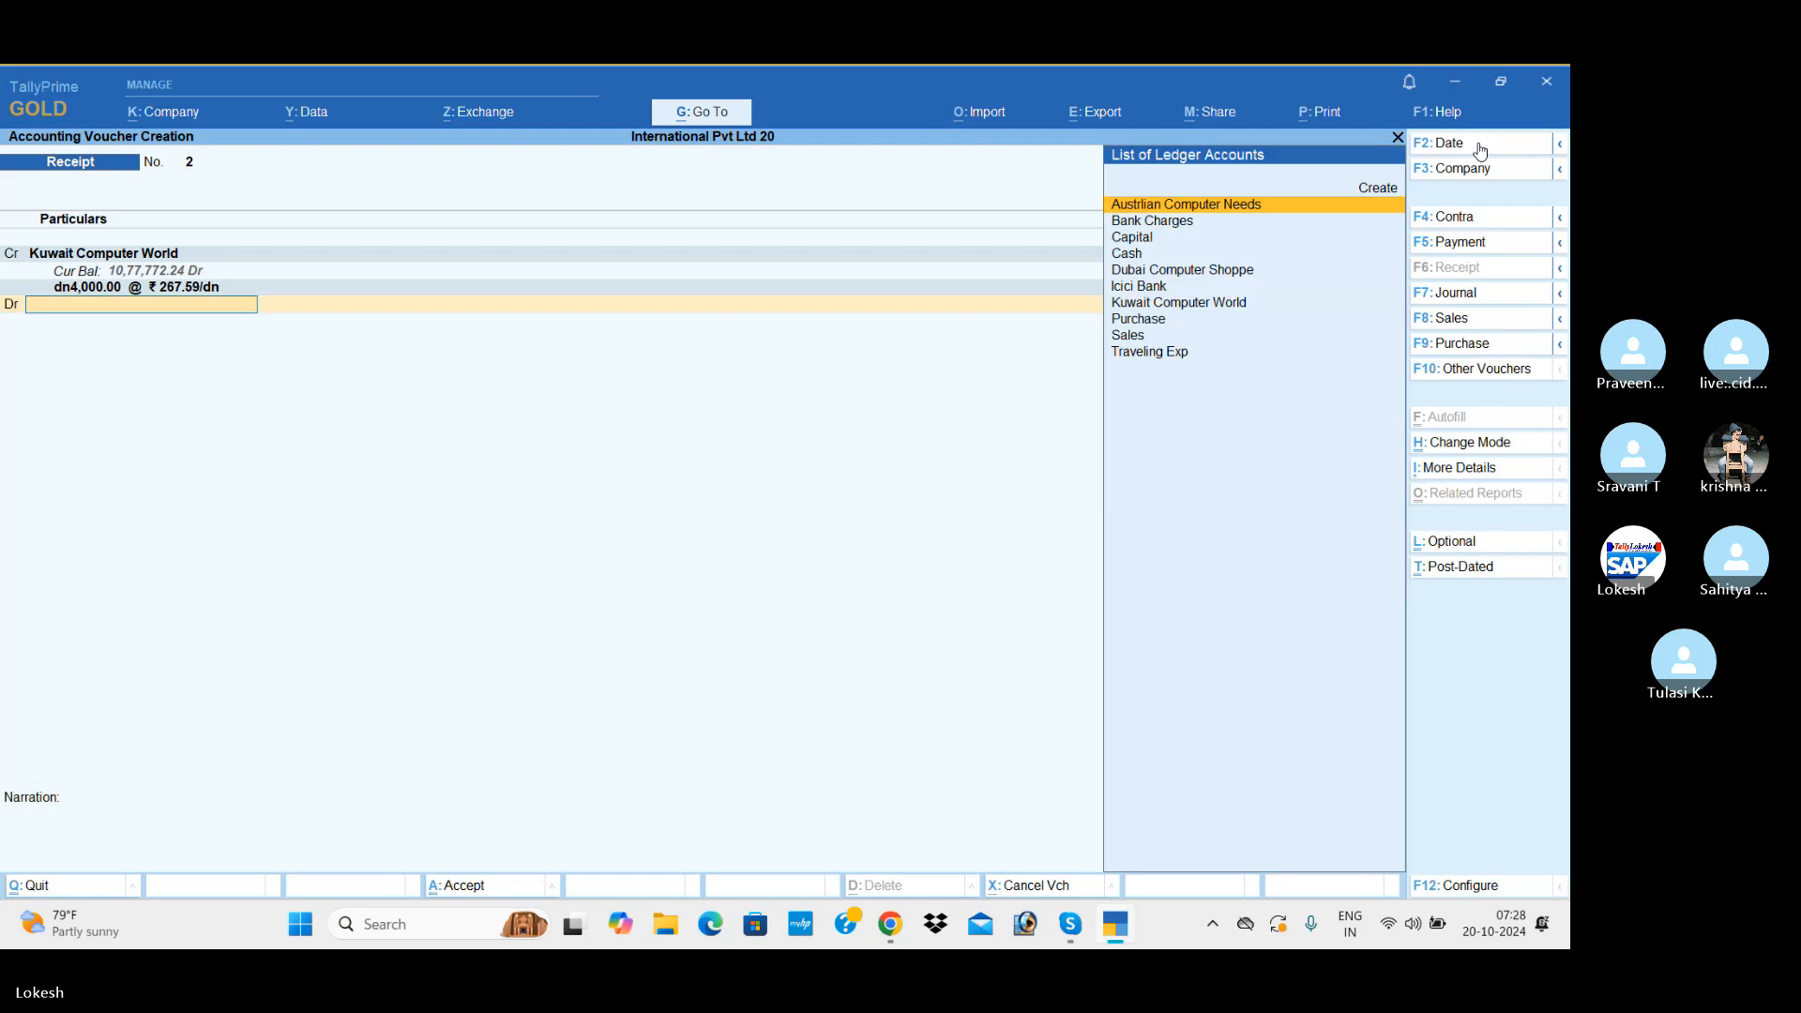
key("Down")
key("Down")
key("Down")
key("Down")
key("Down")
key("Return")
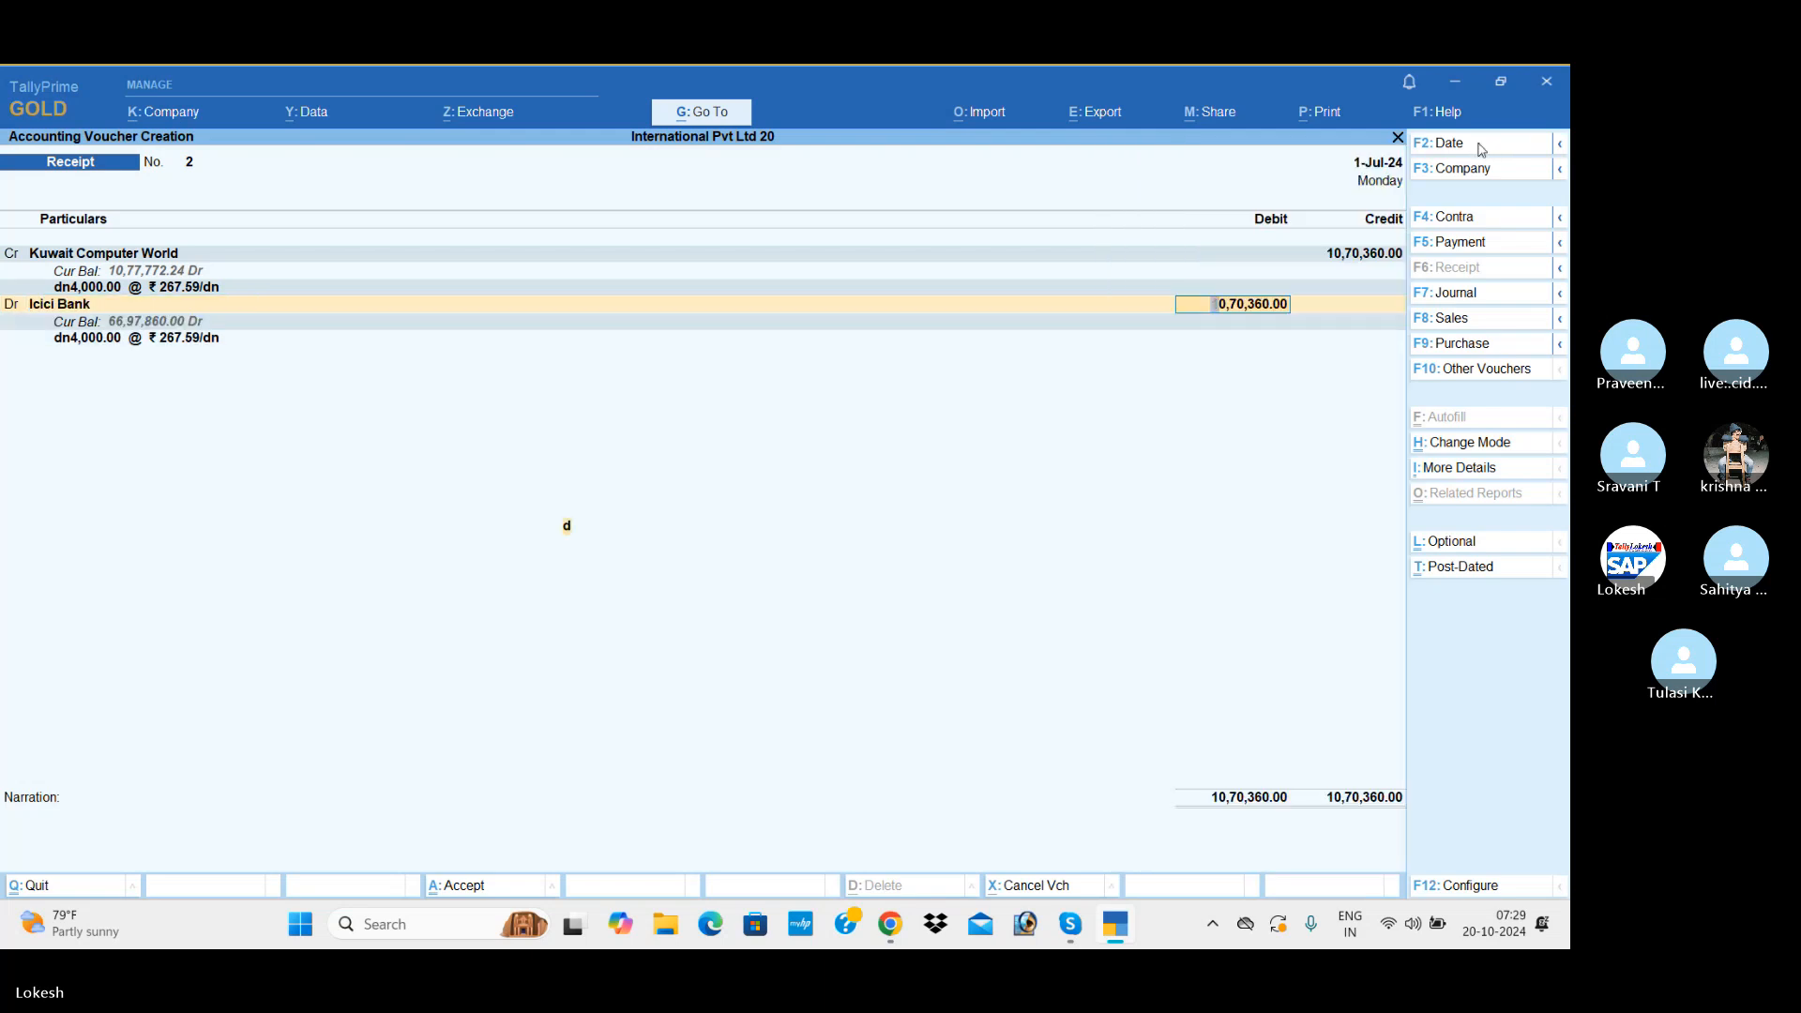
key("Return")
Step: Finish the bank allocation with its default details and save the Kuwait Computer World receipt without a narration
key("Return")
key("Return")
key("Return")
key("Return")
key("Return")
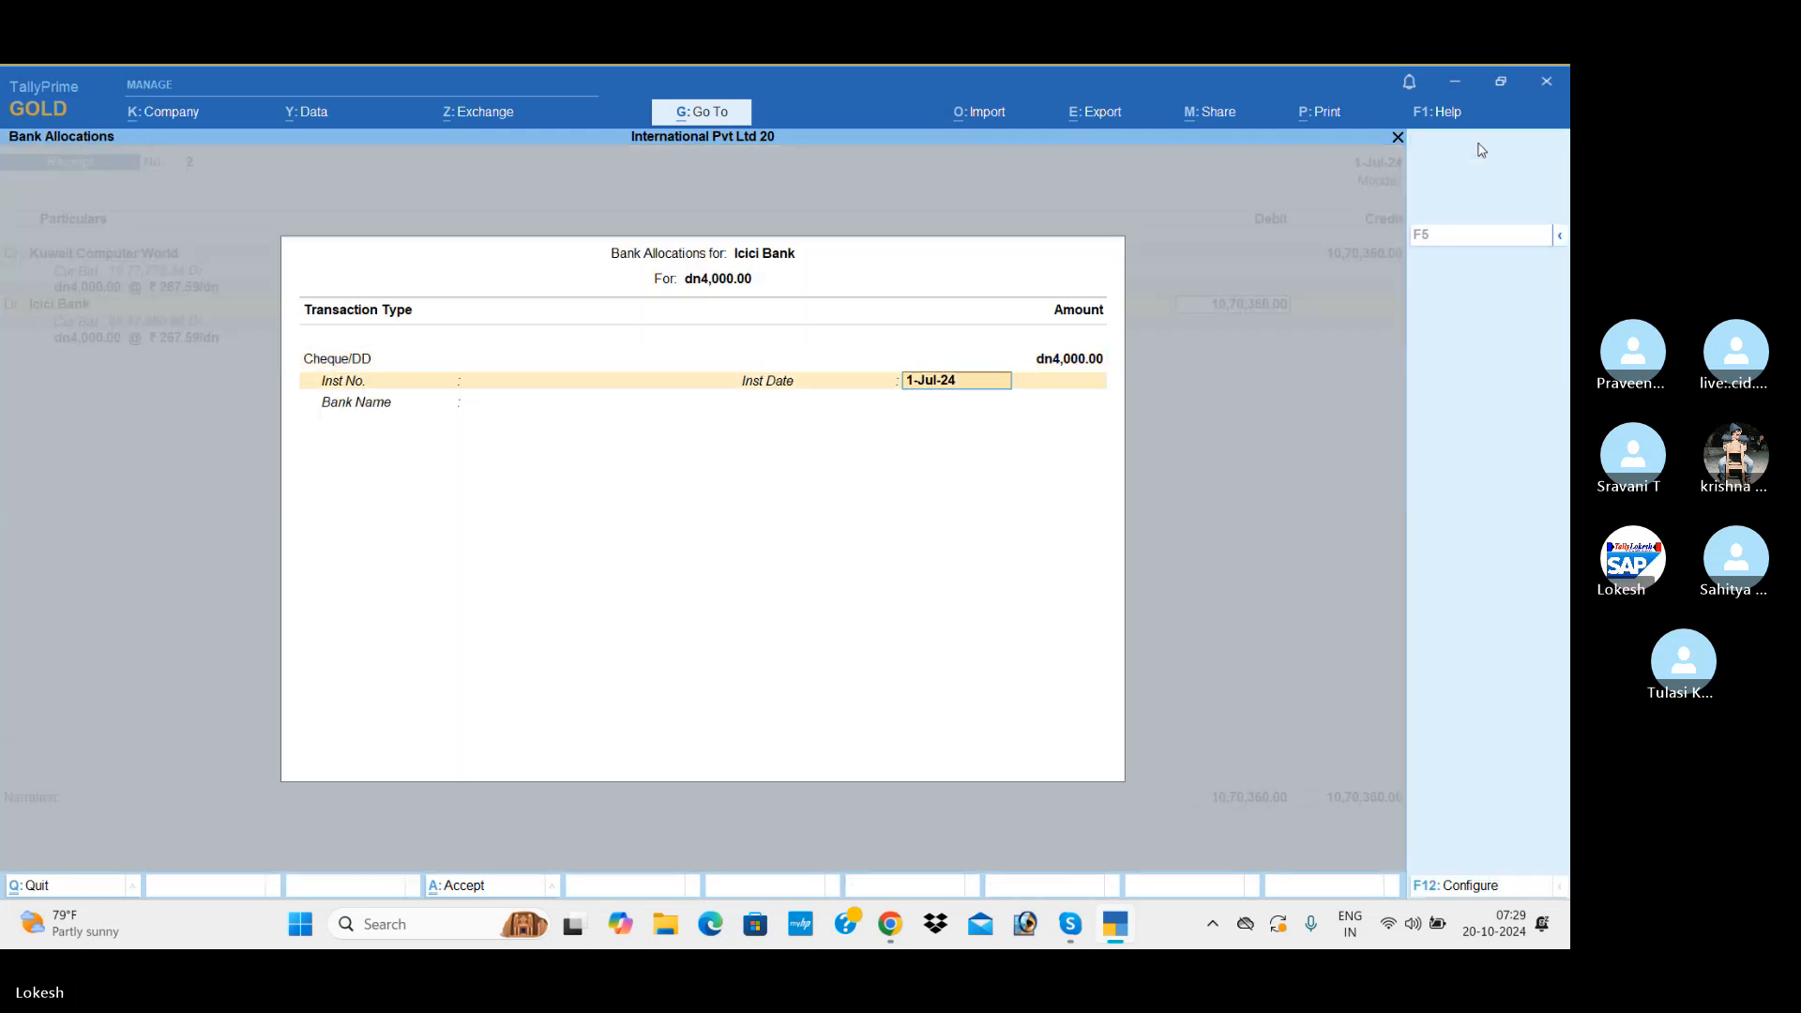
key("Return")
key("Return")
key("Return")
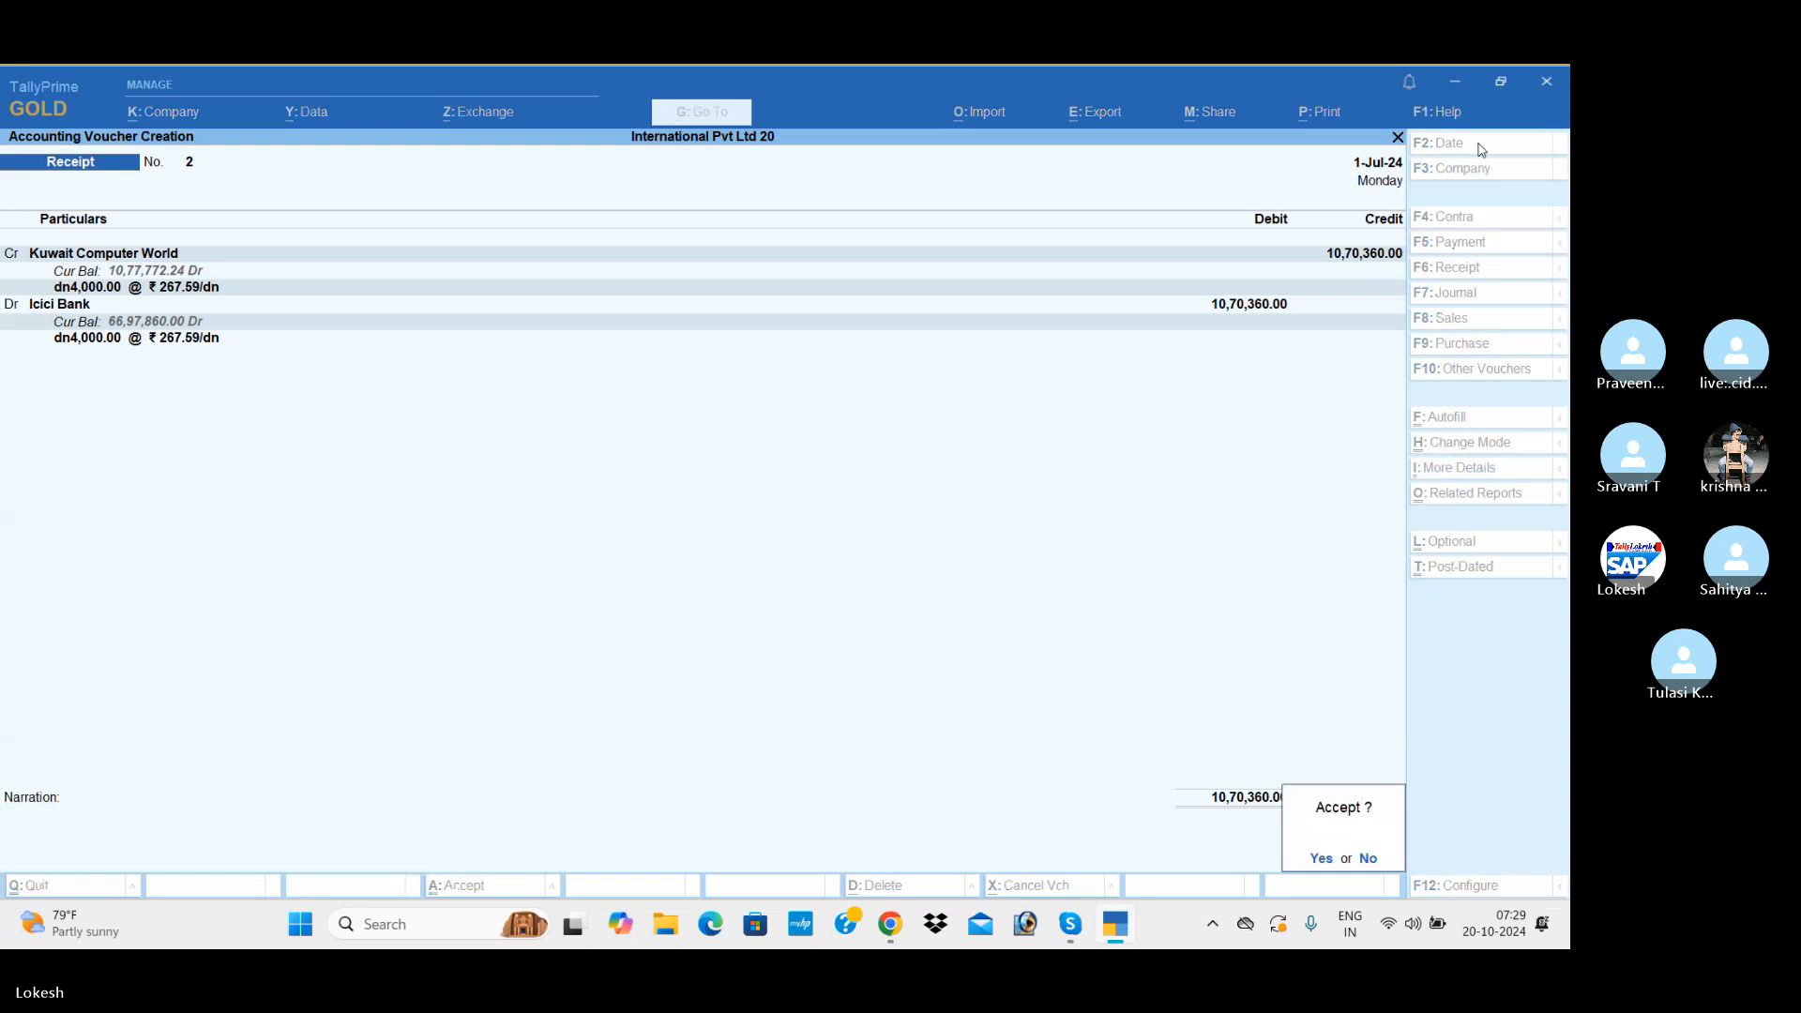
key("Return")
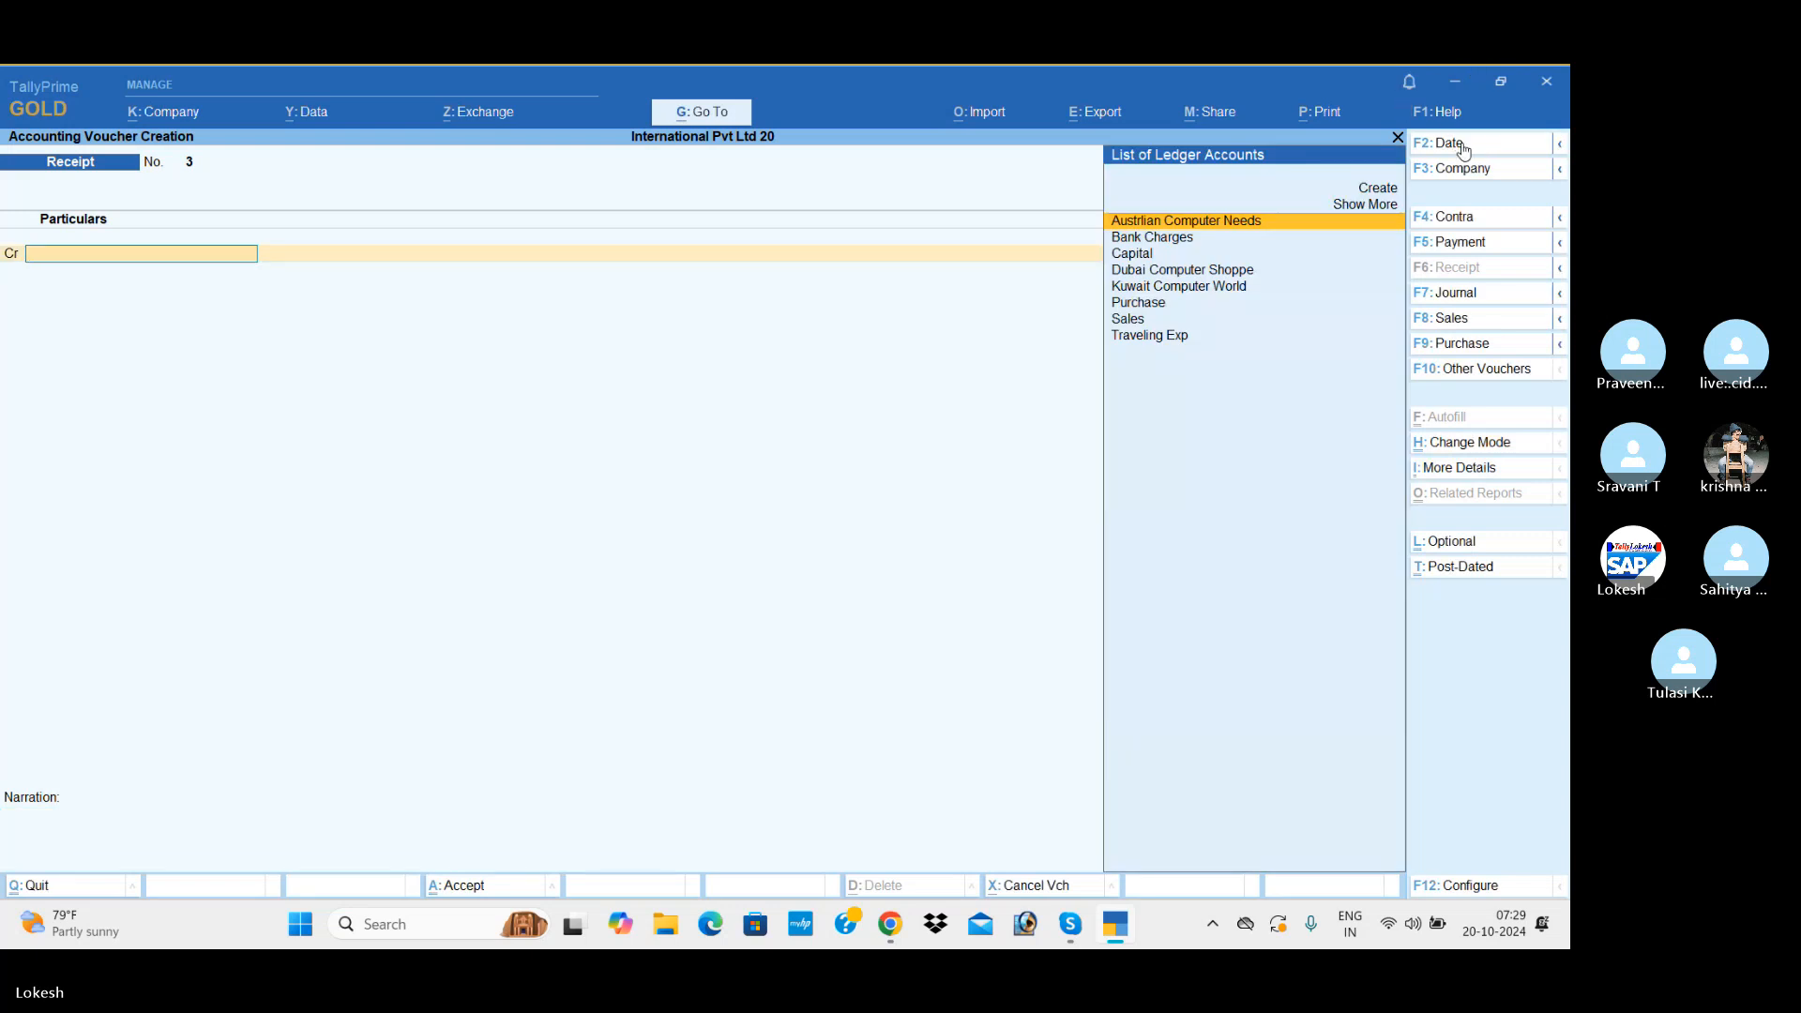
Step: Date the next receipt voucher 2-Jul-24 and choose Dubai Computer Shoppe as the ledger to credit
left_click(1463, 146)
type("2-7")
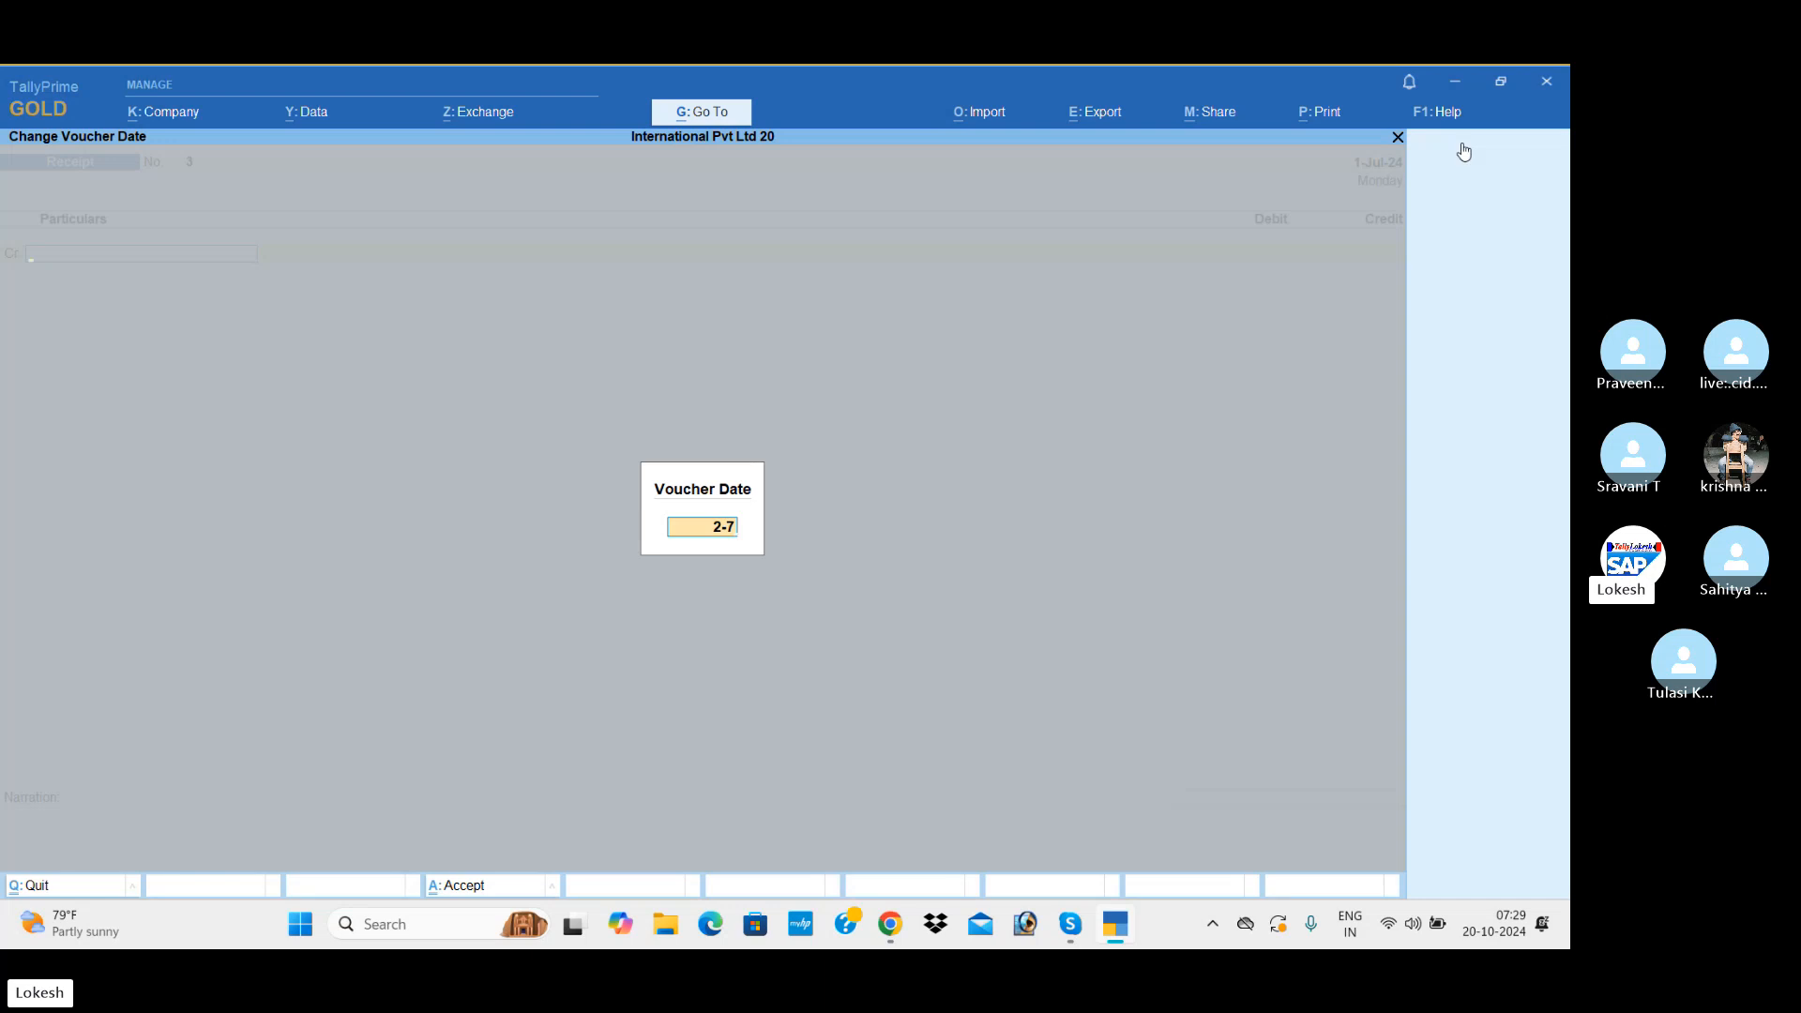
key("Return")
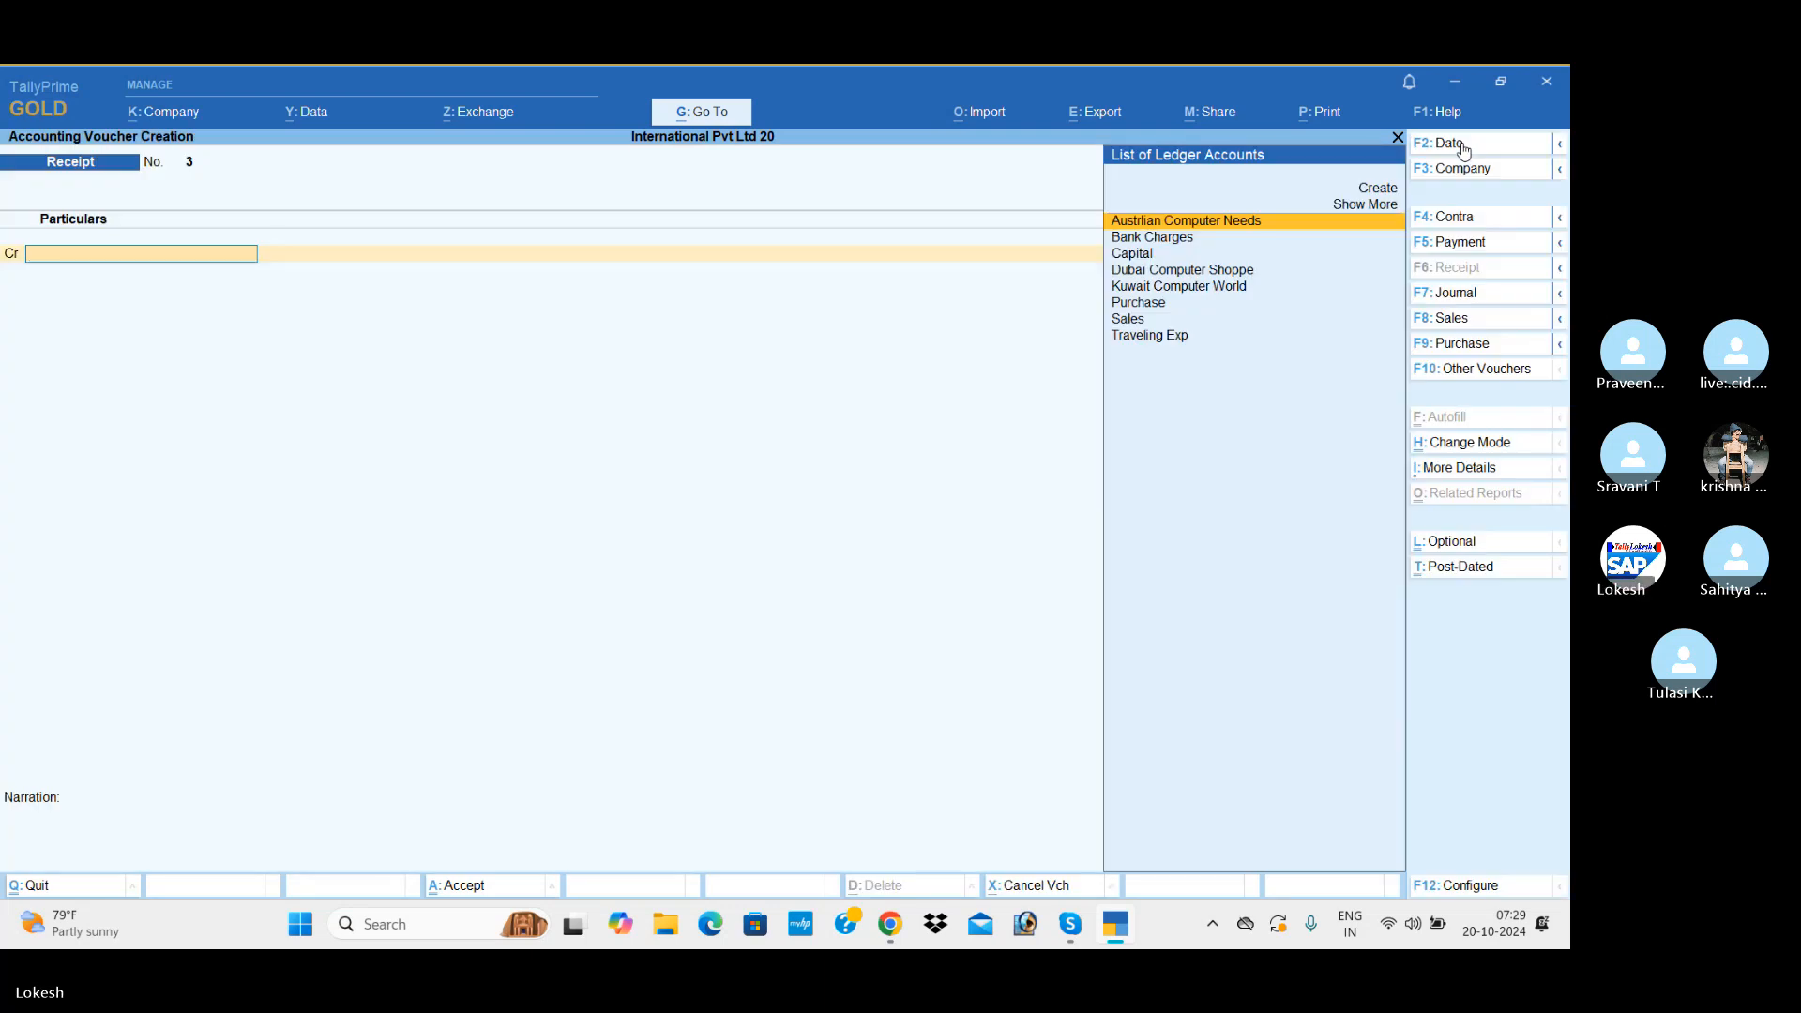
type("d")
key("Return")
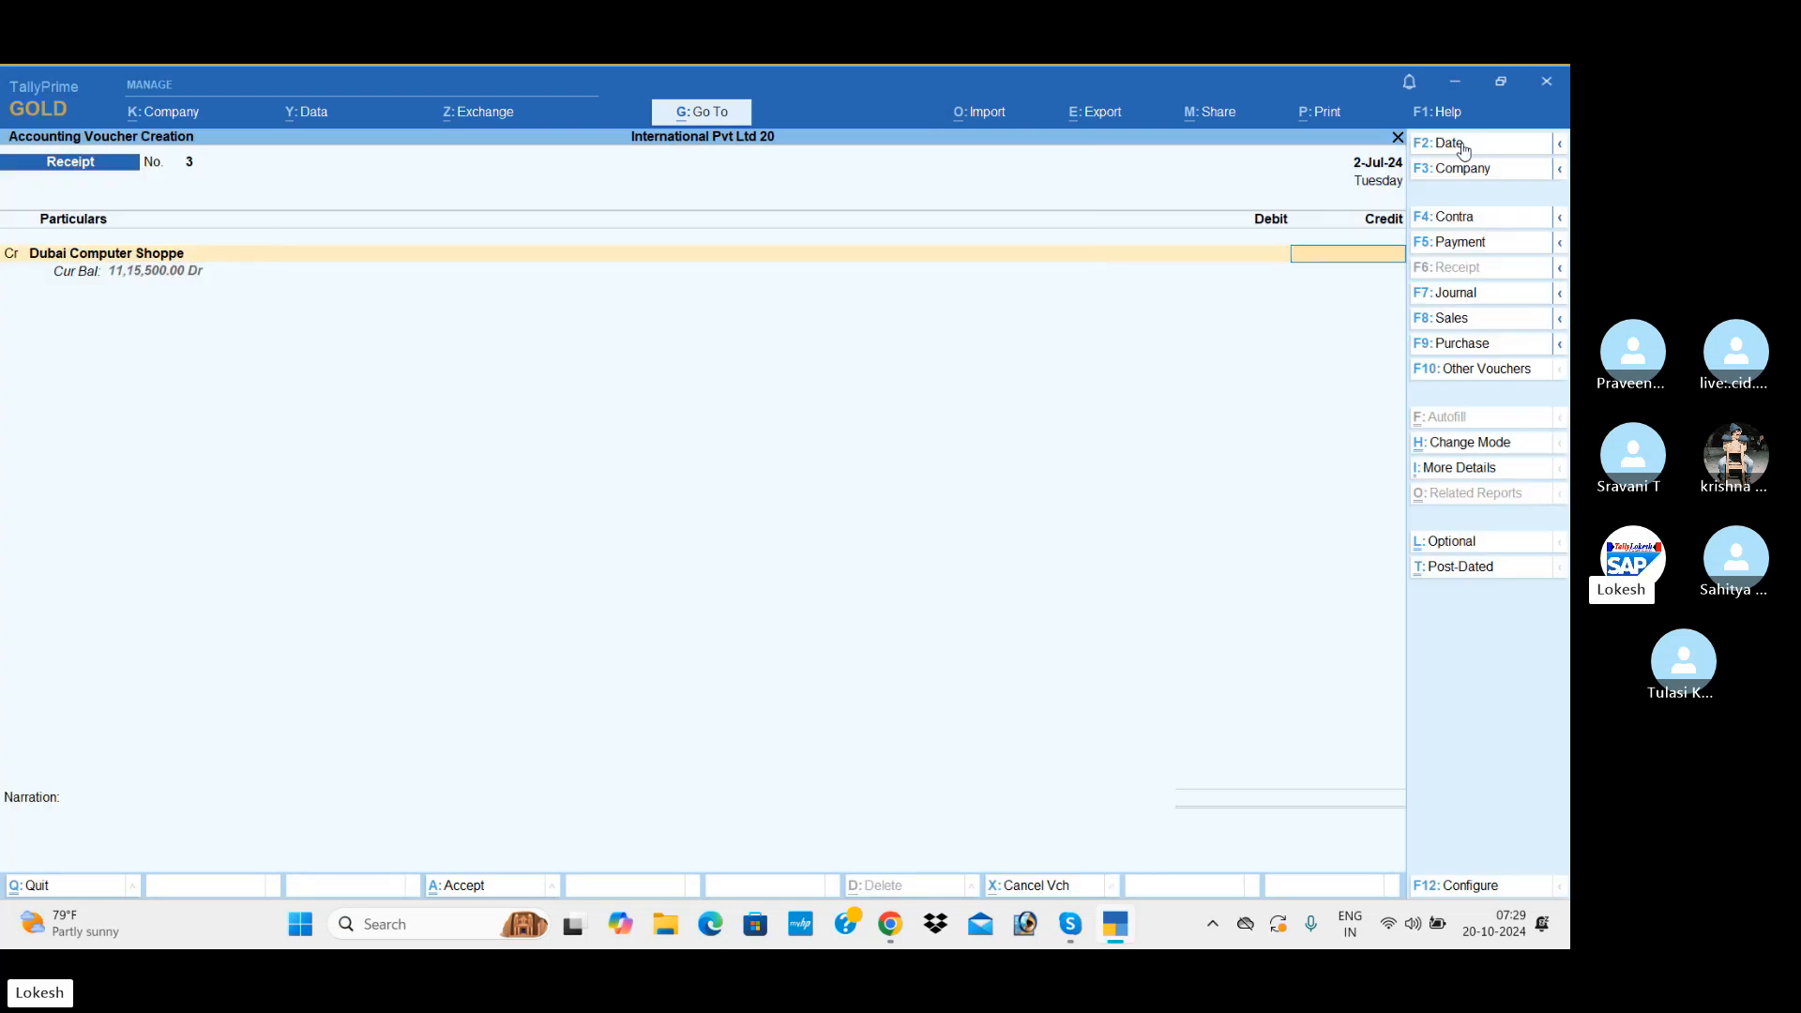
type("dhs500")
key("Return")
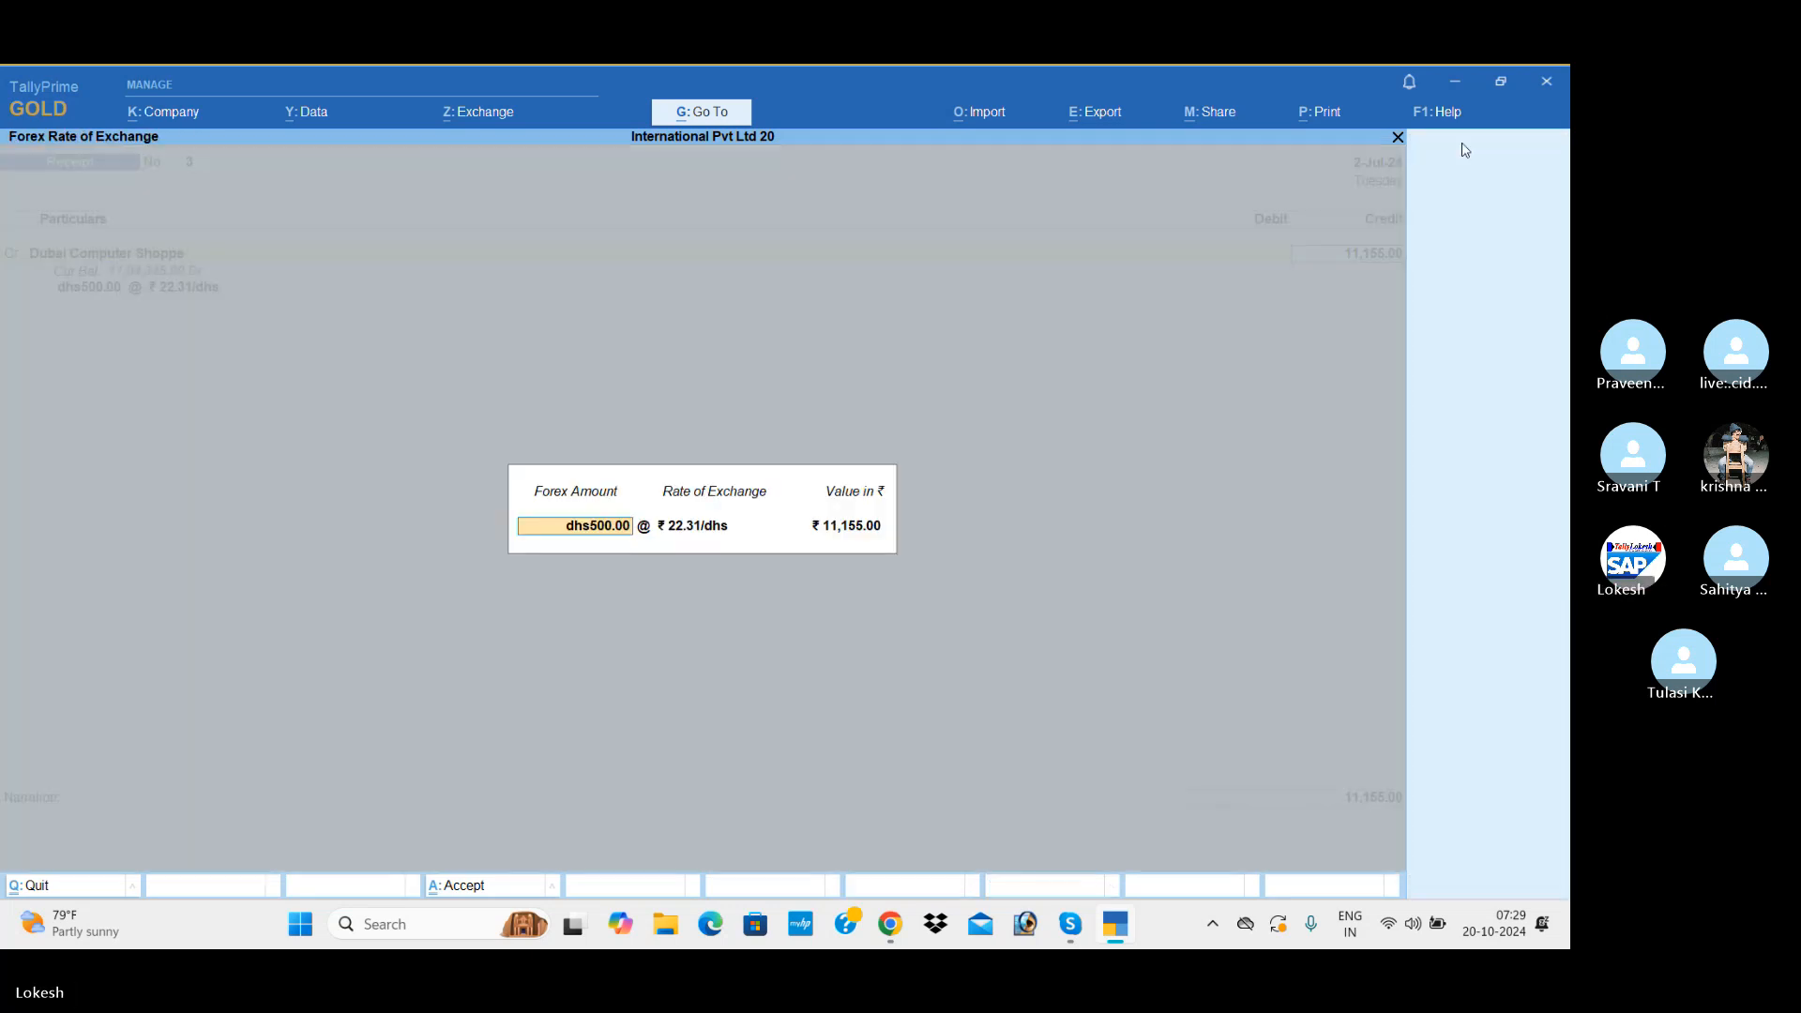
key("Return")
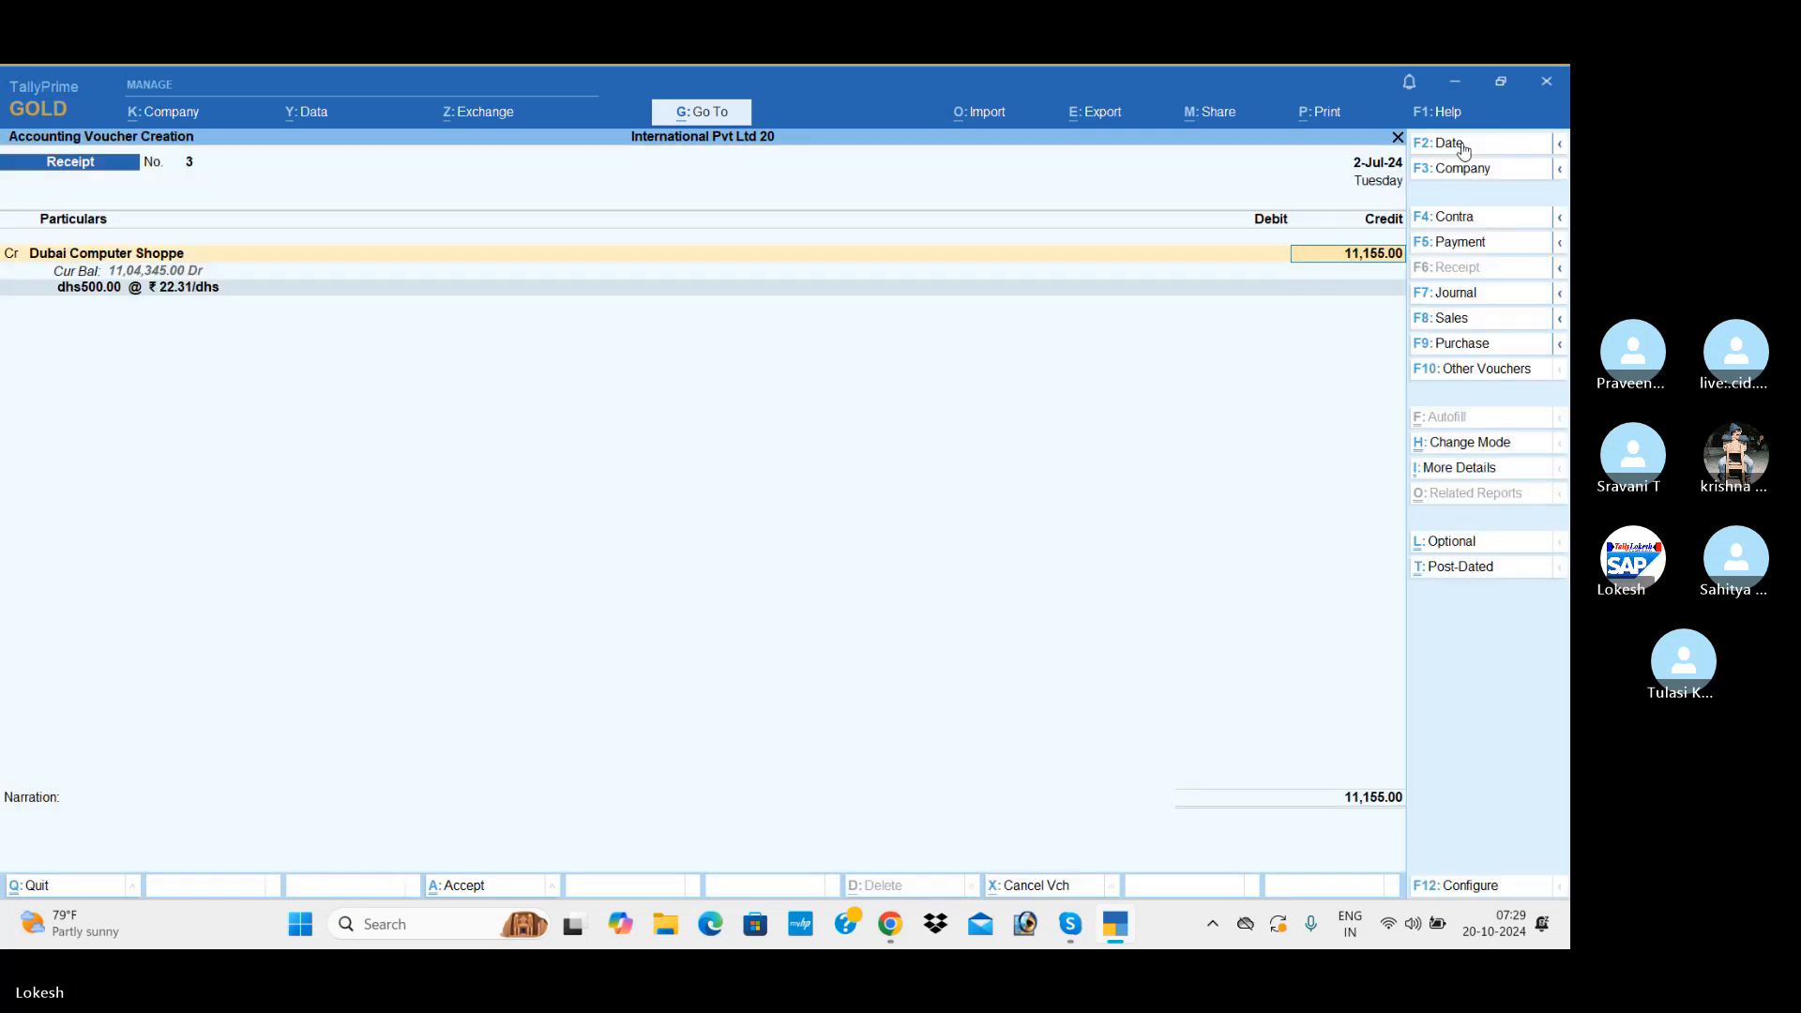
Step: Set the Dubai Computer Shoppe credit amount to dhs5,000, keeping the default exchange rate
type("dhs5000")
key("Return")
key("Return")
key("Return")
key("Return")
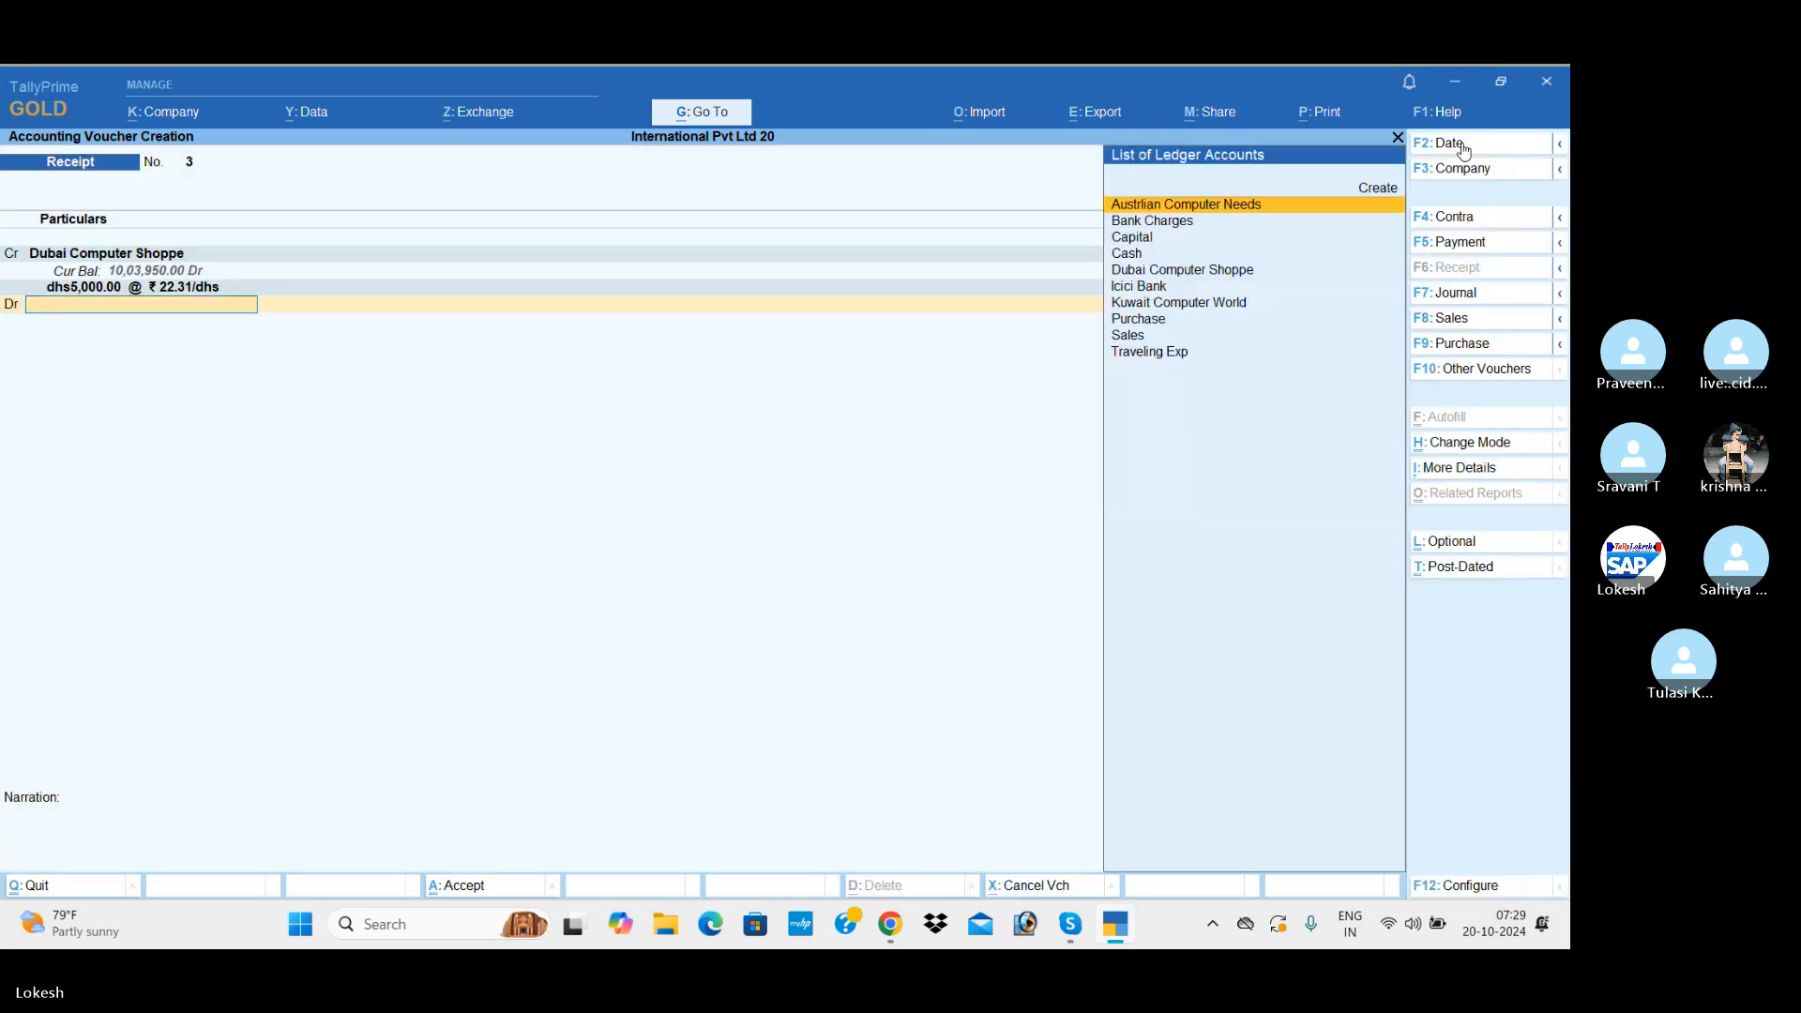
Step: Debit Icici Bank with the full dhs5,000, keep the default bank allocation, and save the receipt without a narration
type("I")
key("Return")
key("Return")
key("Return")
key("Return")
key("Return")
key("Return")
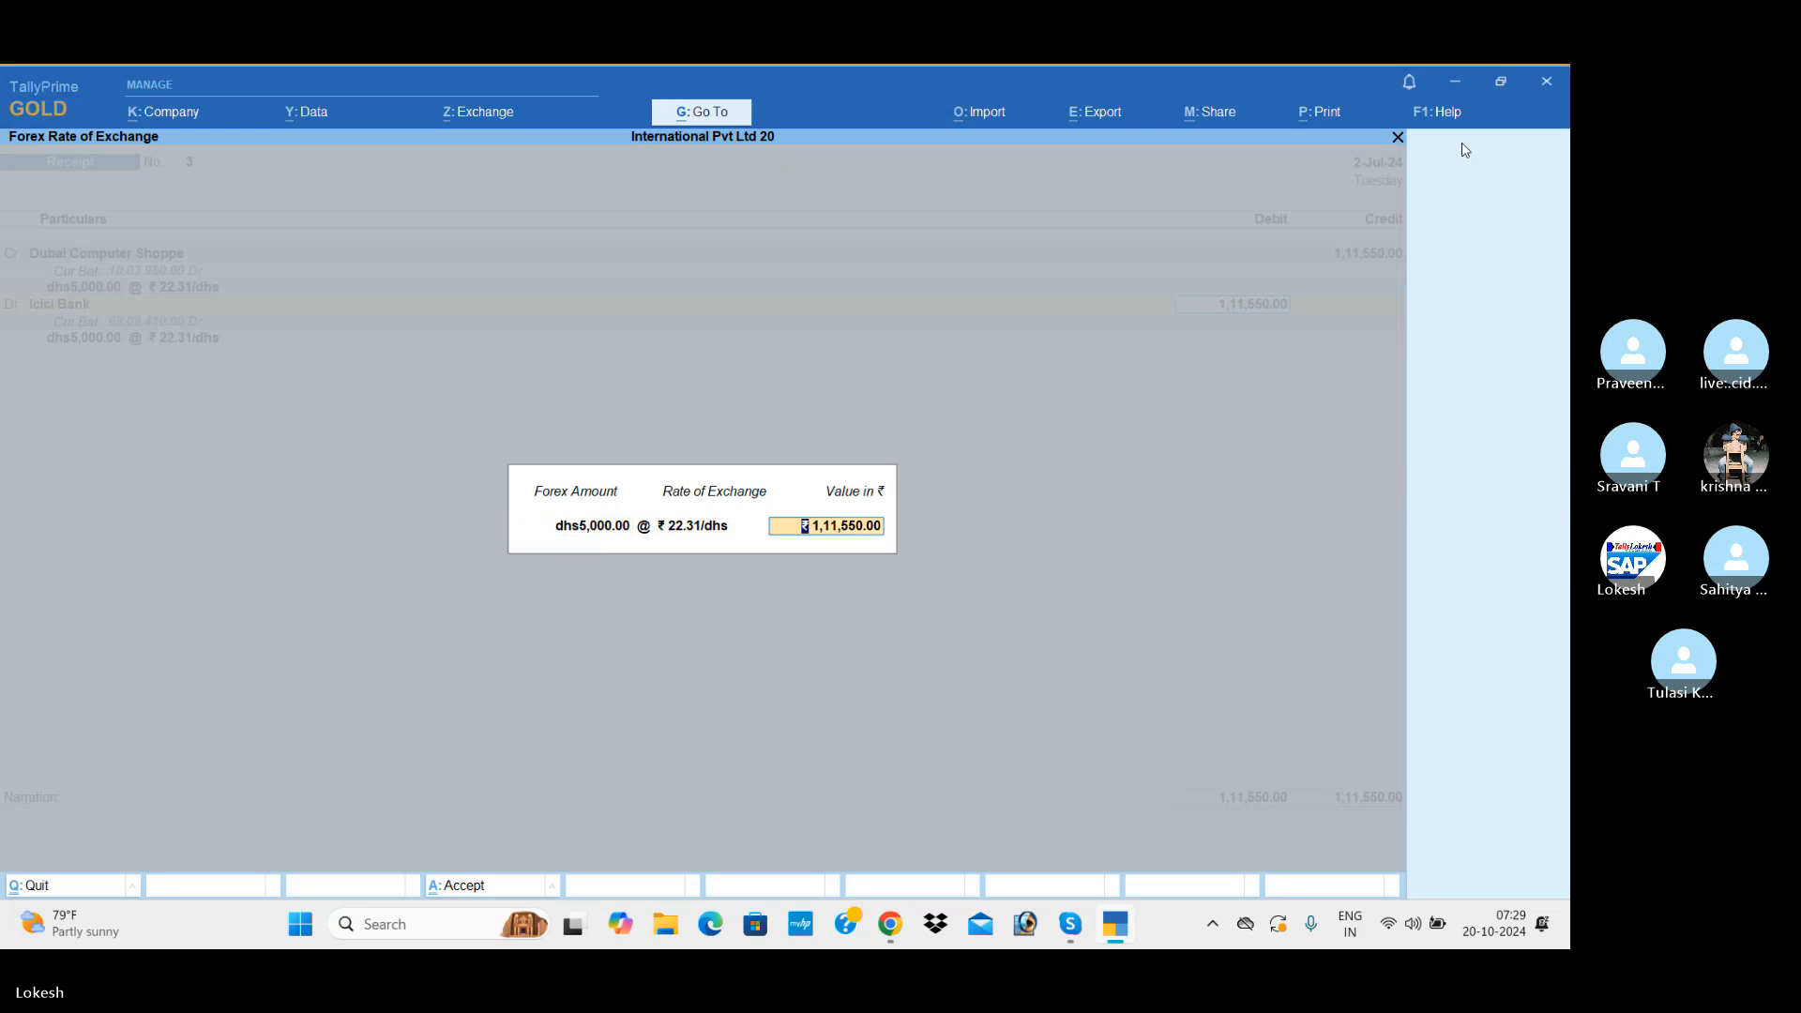
key("Return")
key("Return")
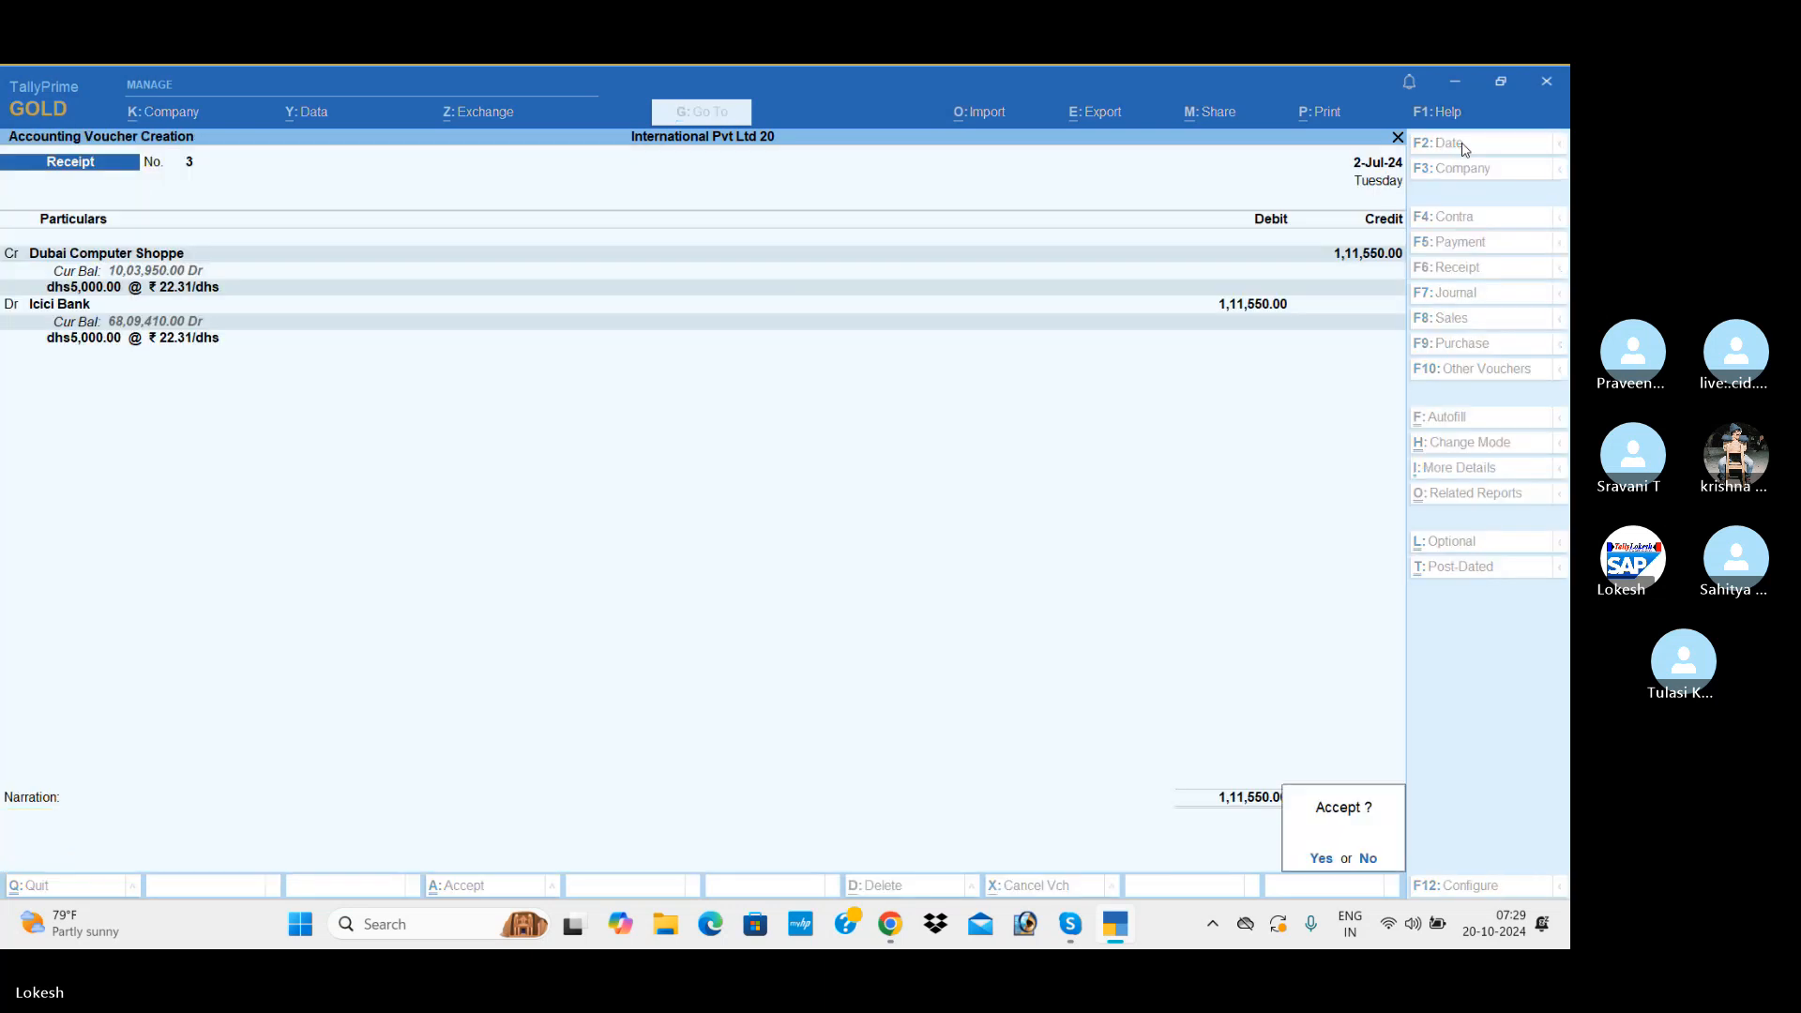
key("Return")
Step: Start a second payment voucher and debit Traveling Exp with 34,000
left_click(1474, 244)
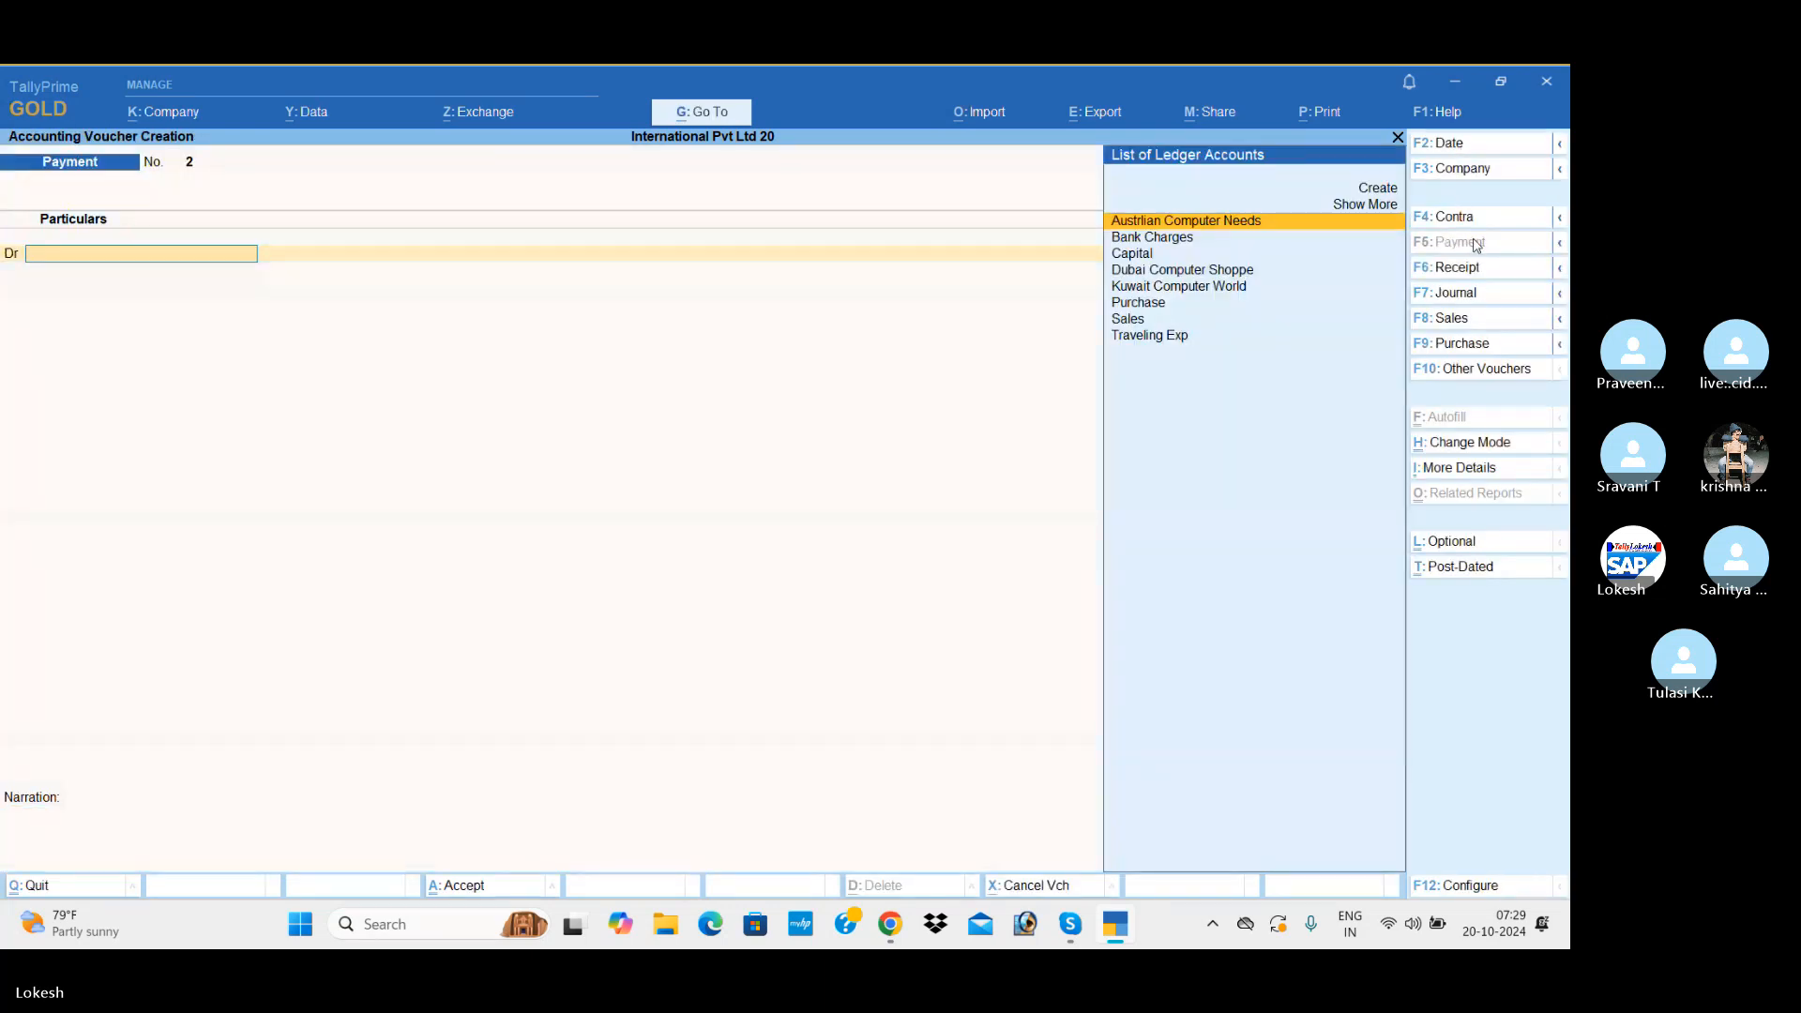
type("Tr")
key("Return")
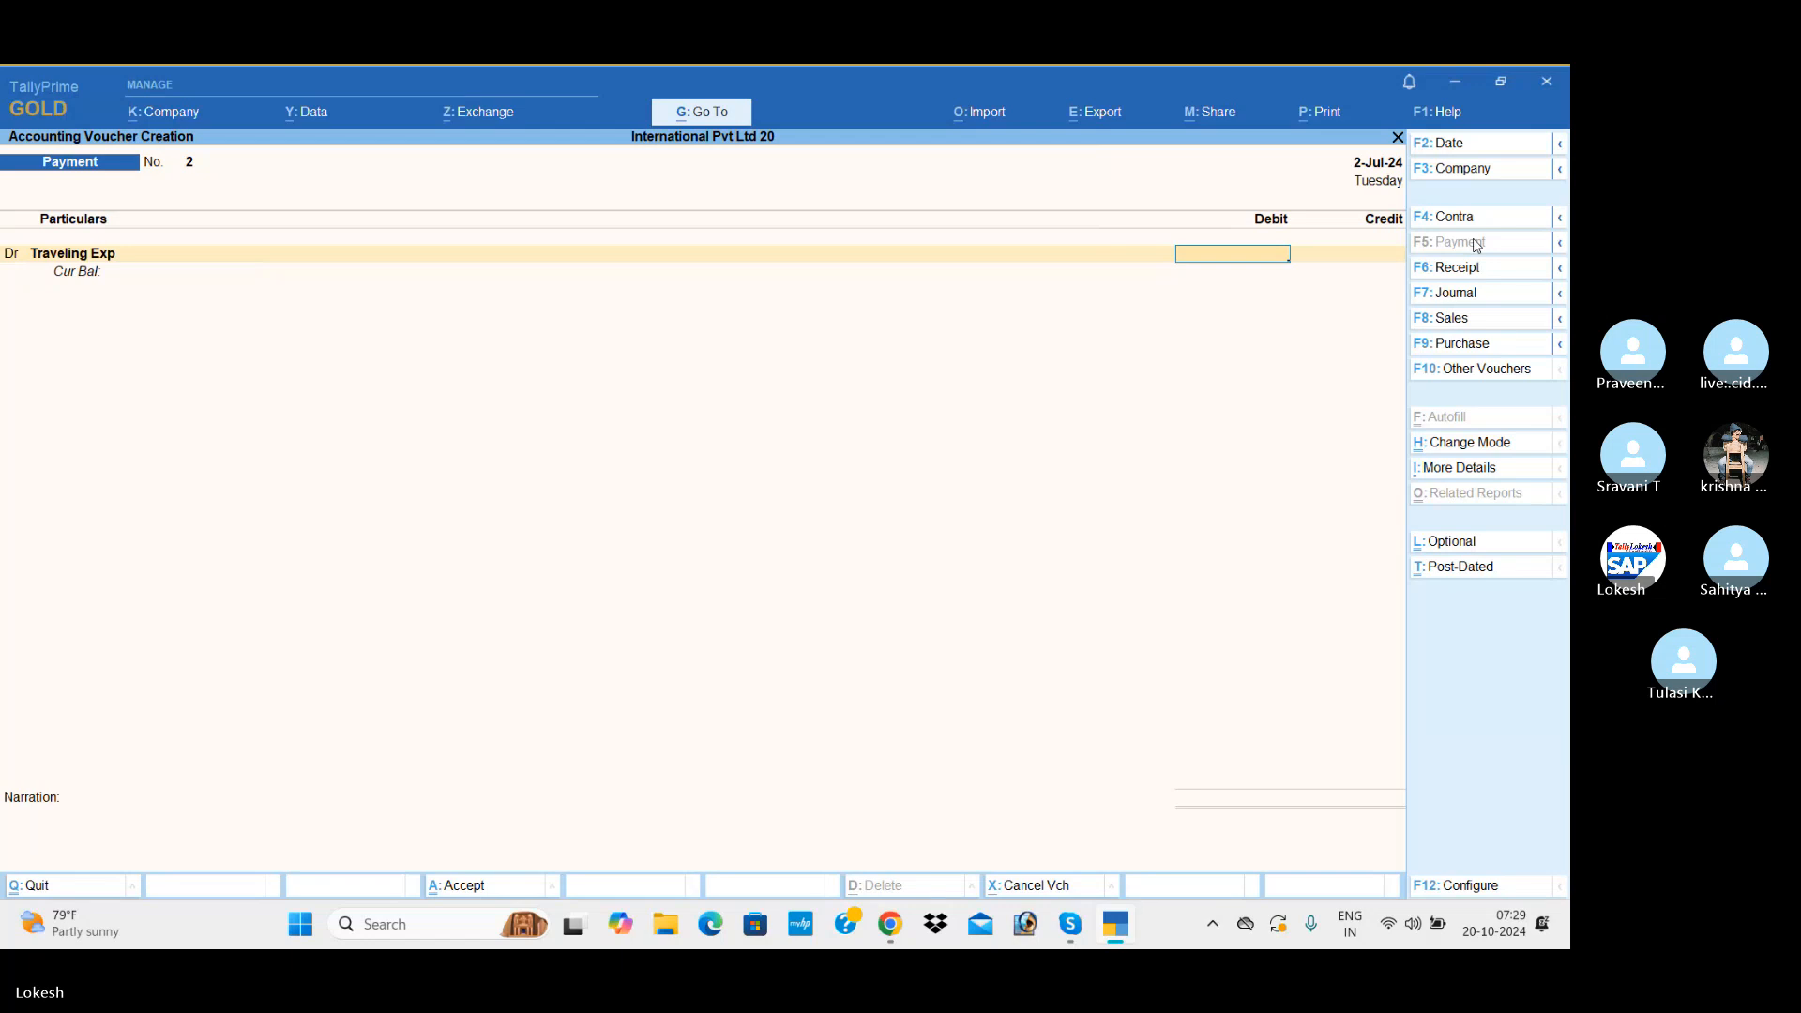
type("34000")
key("Return")
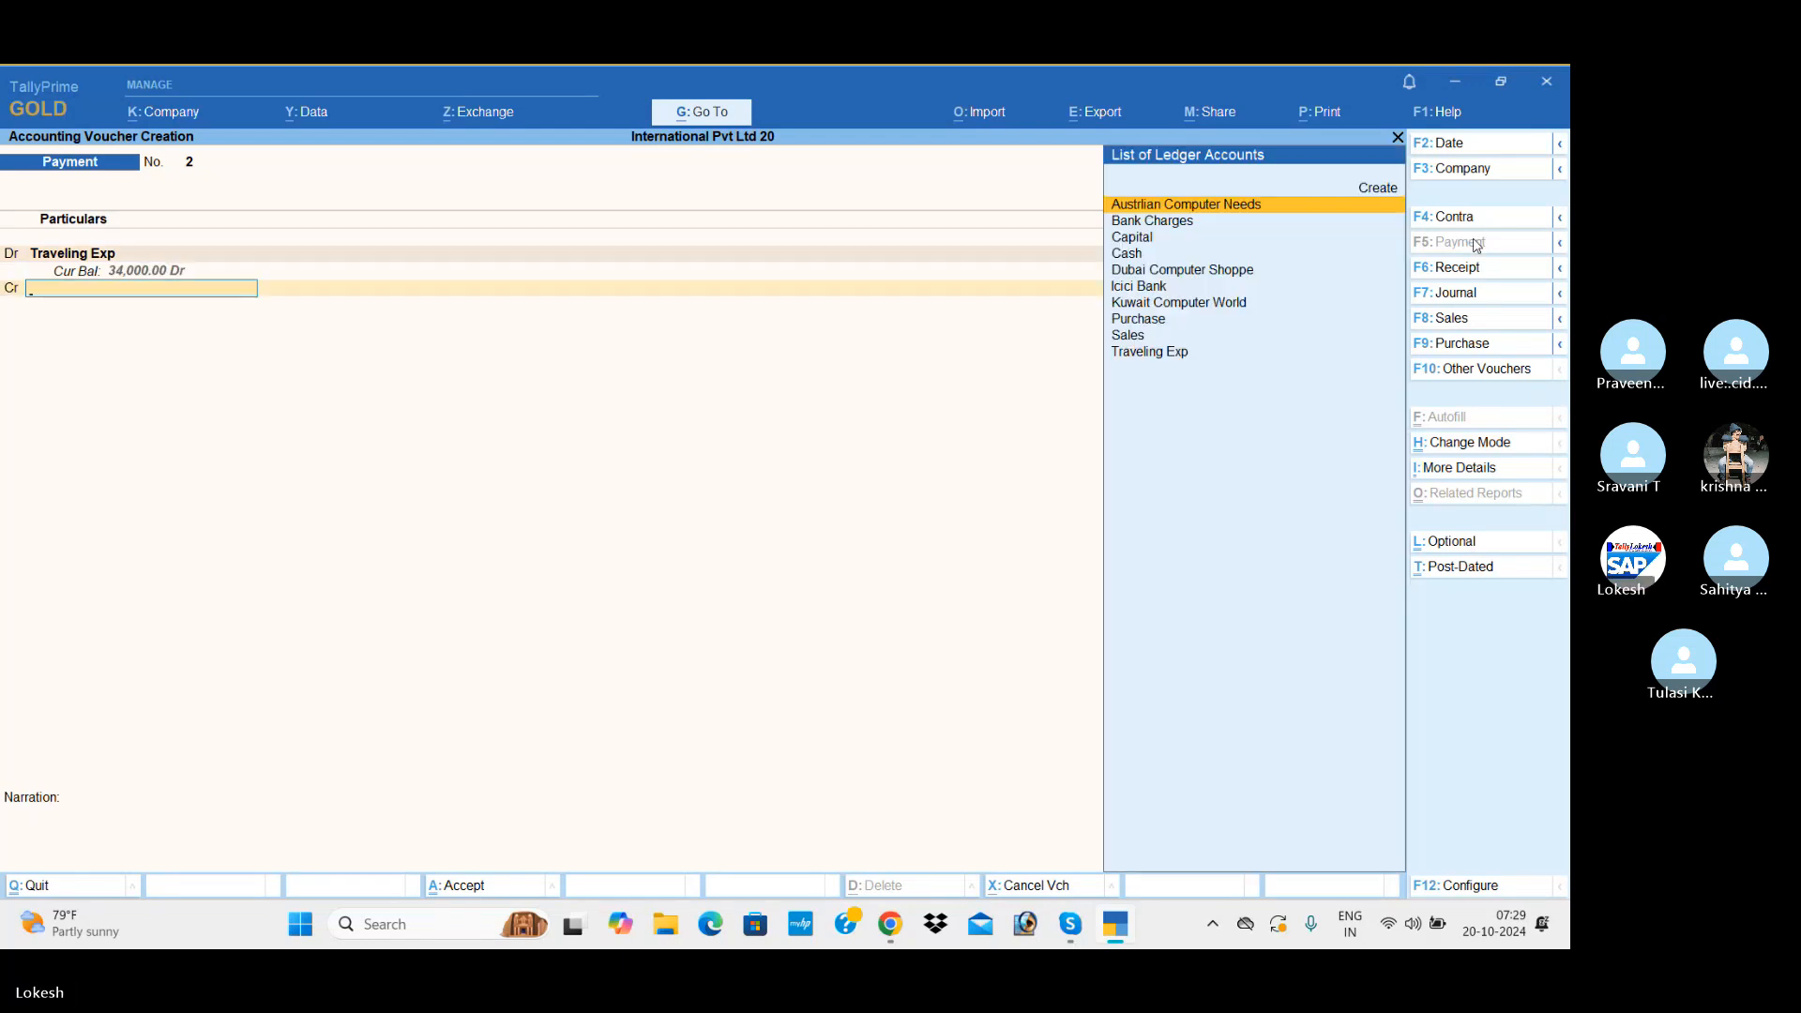
Step: Credit Cash with the full 34,000 and save the payment voucher without a narration
key("Down")
key("Down")
key("Down")
key("Return")
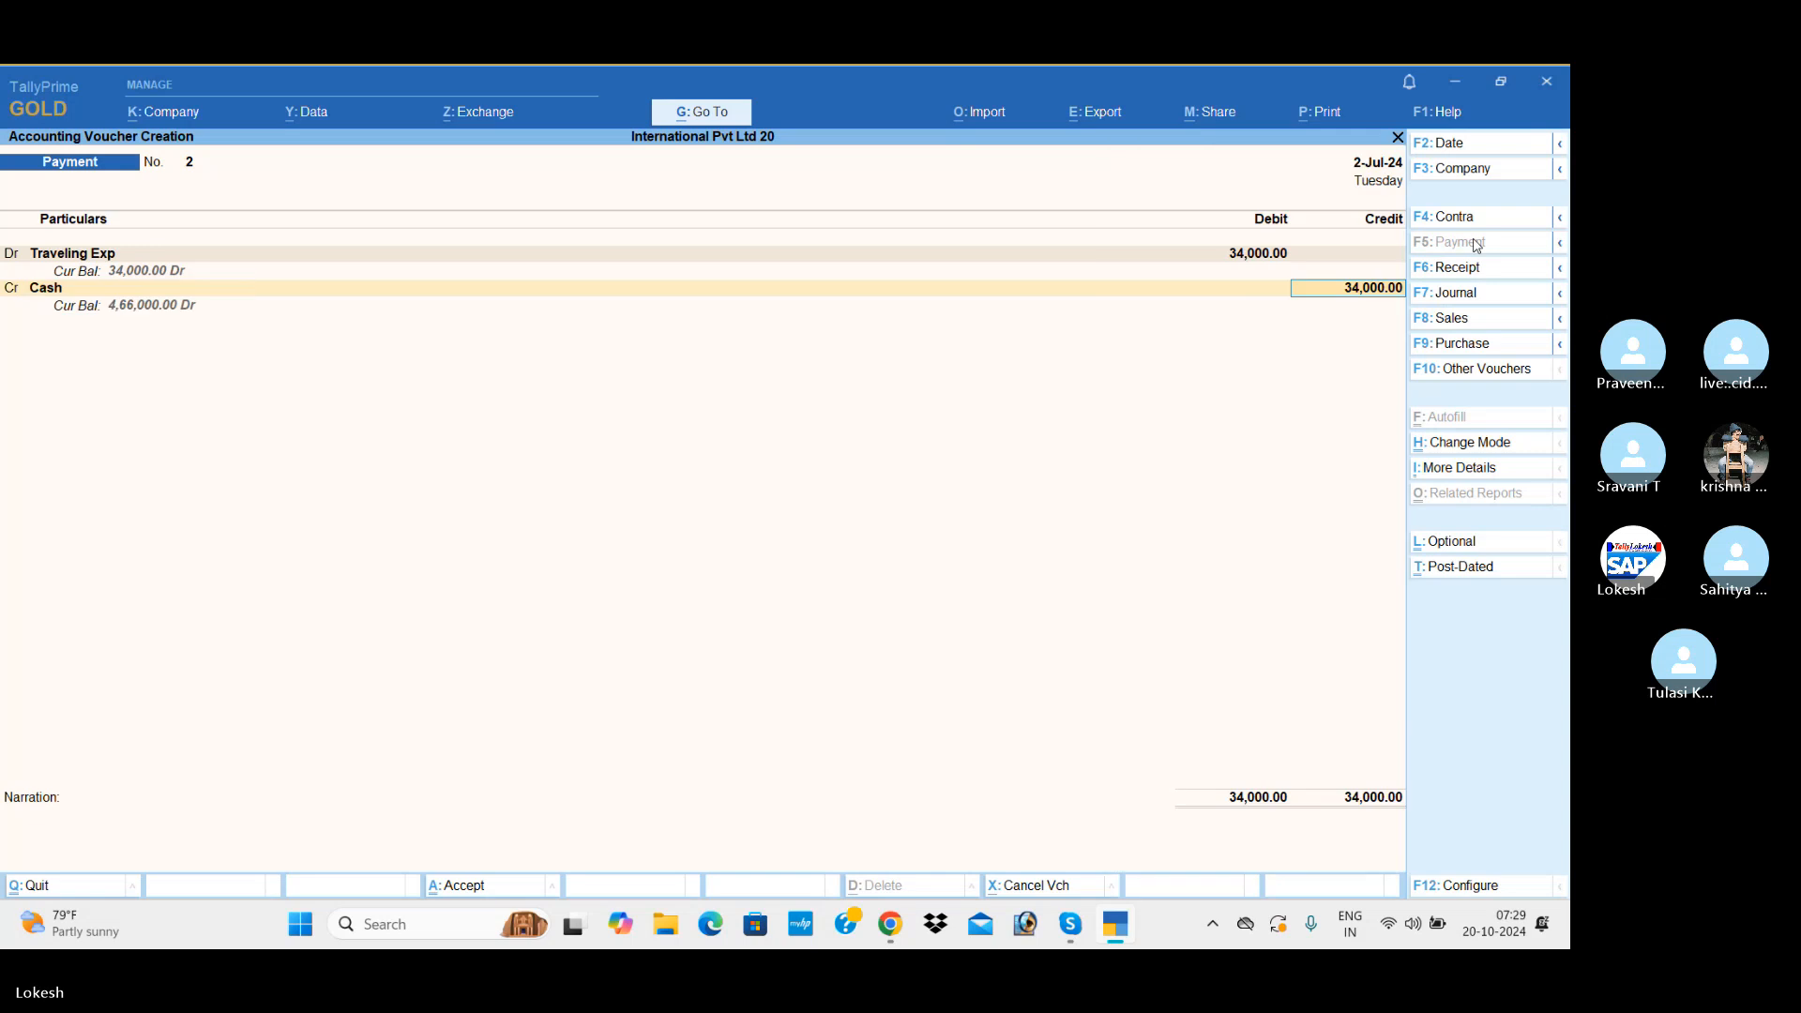
key("Return")
Step: In the next payment voucher, debit Bank Charges with 10,000 and change the voucher date to 2-Aug-24
key("Return")
key("Return")
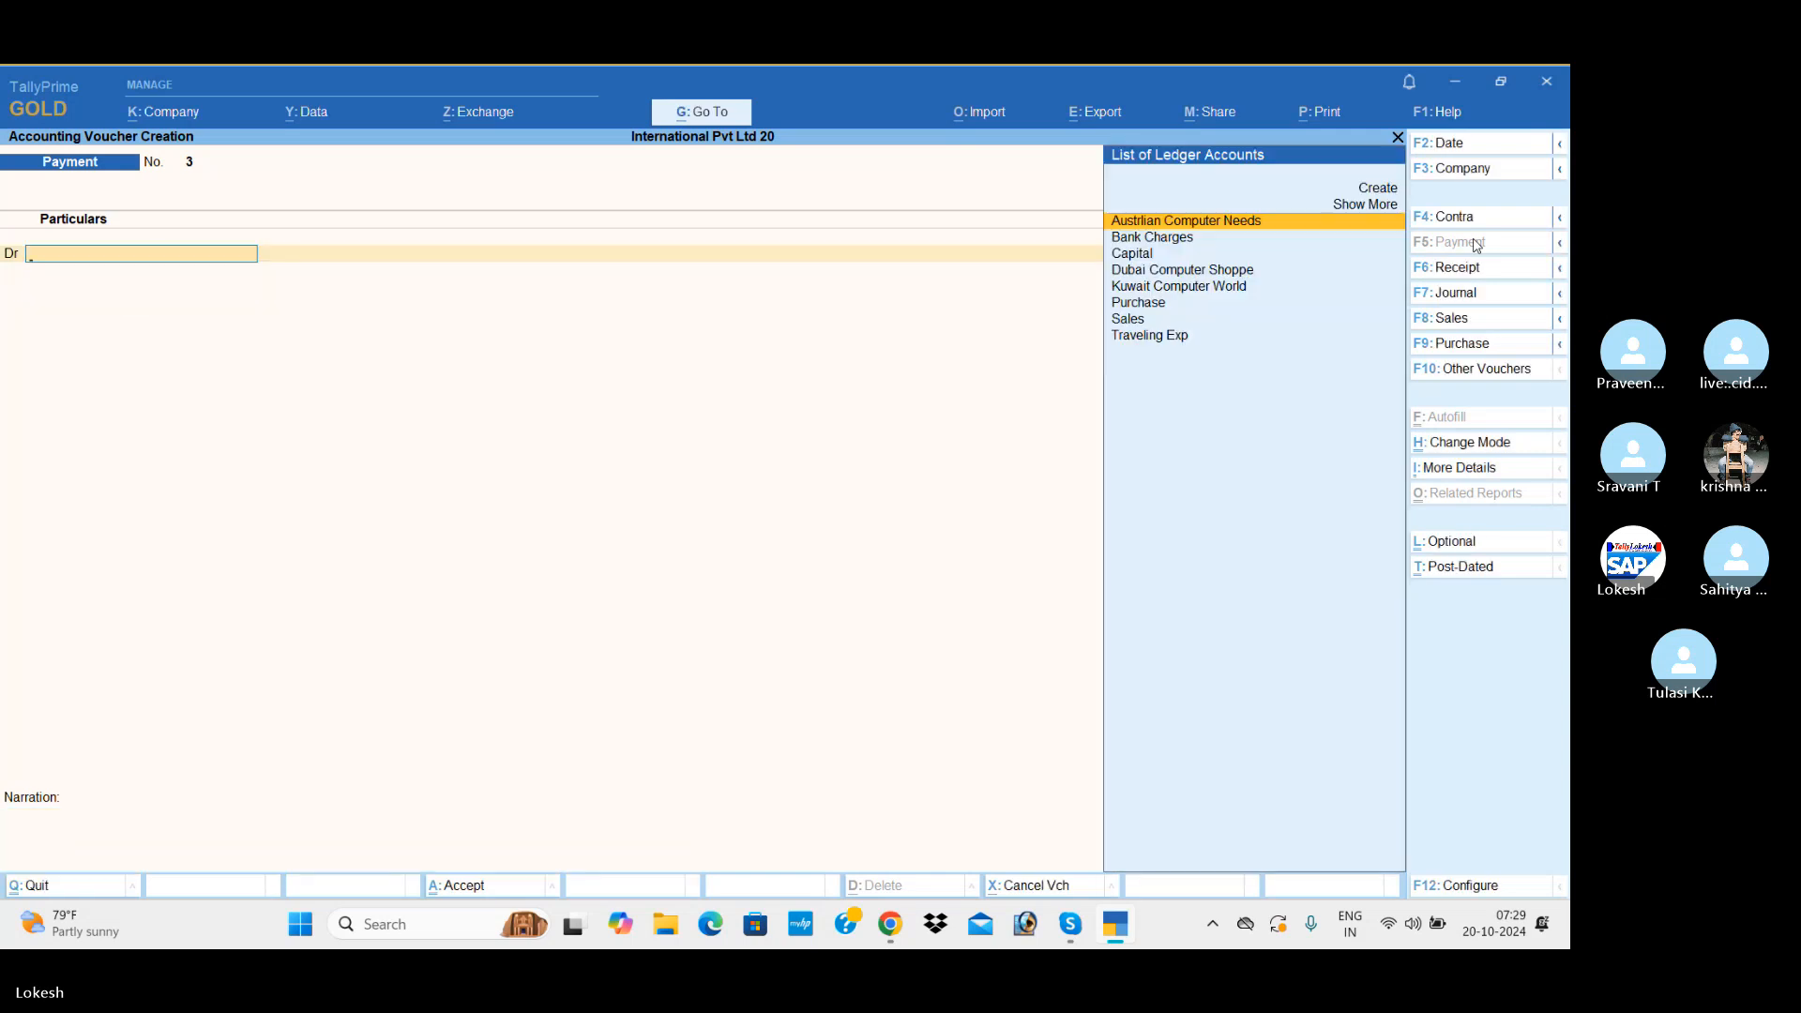
type("b")
key("Return")
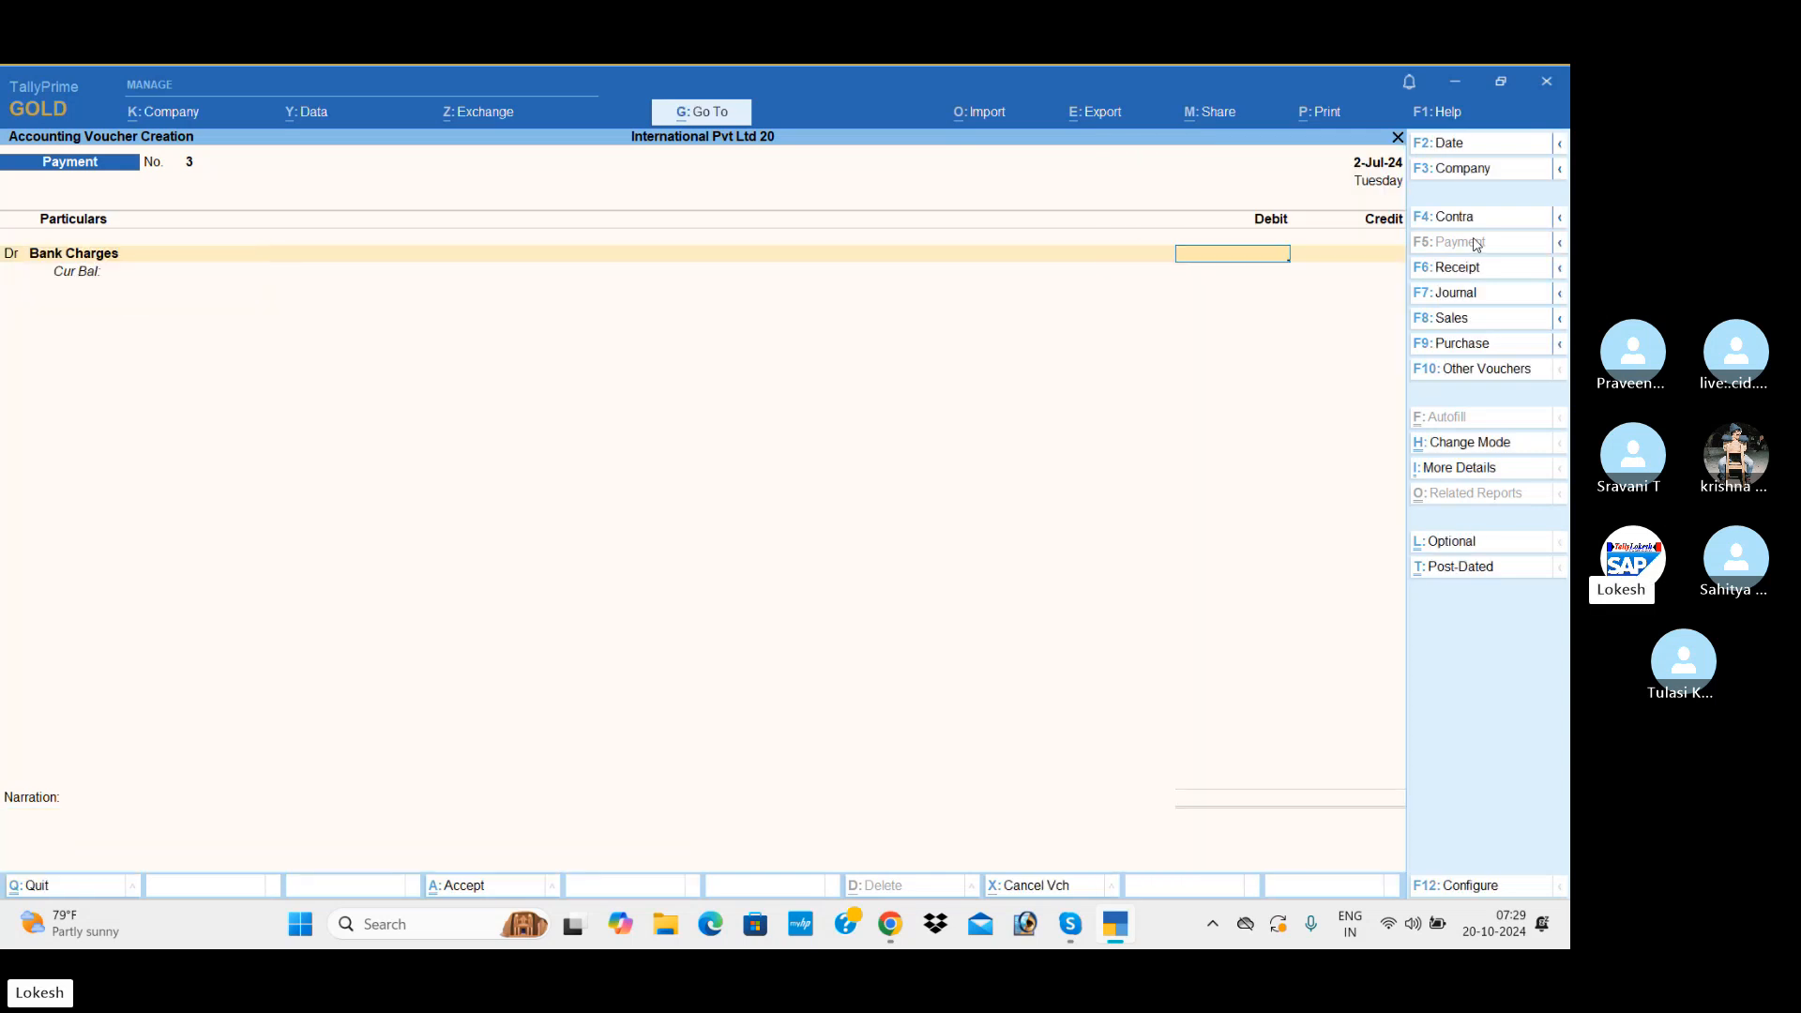
left_click(1480, 146)
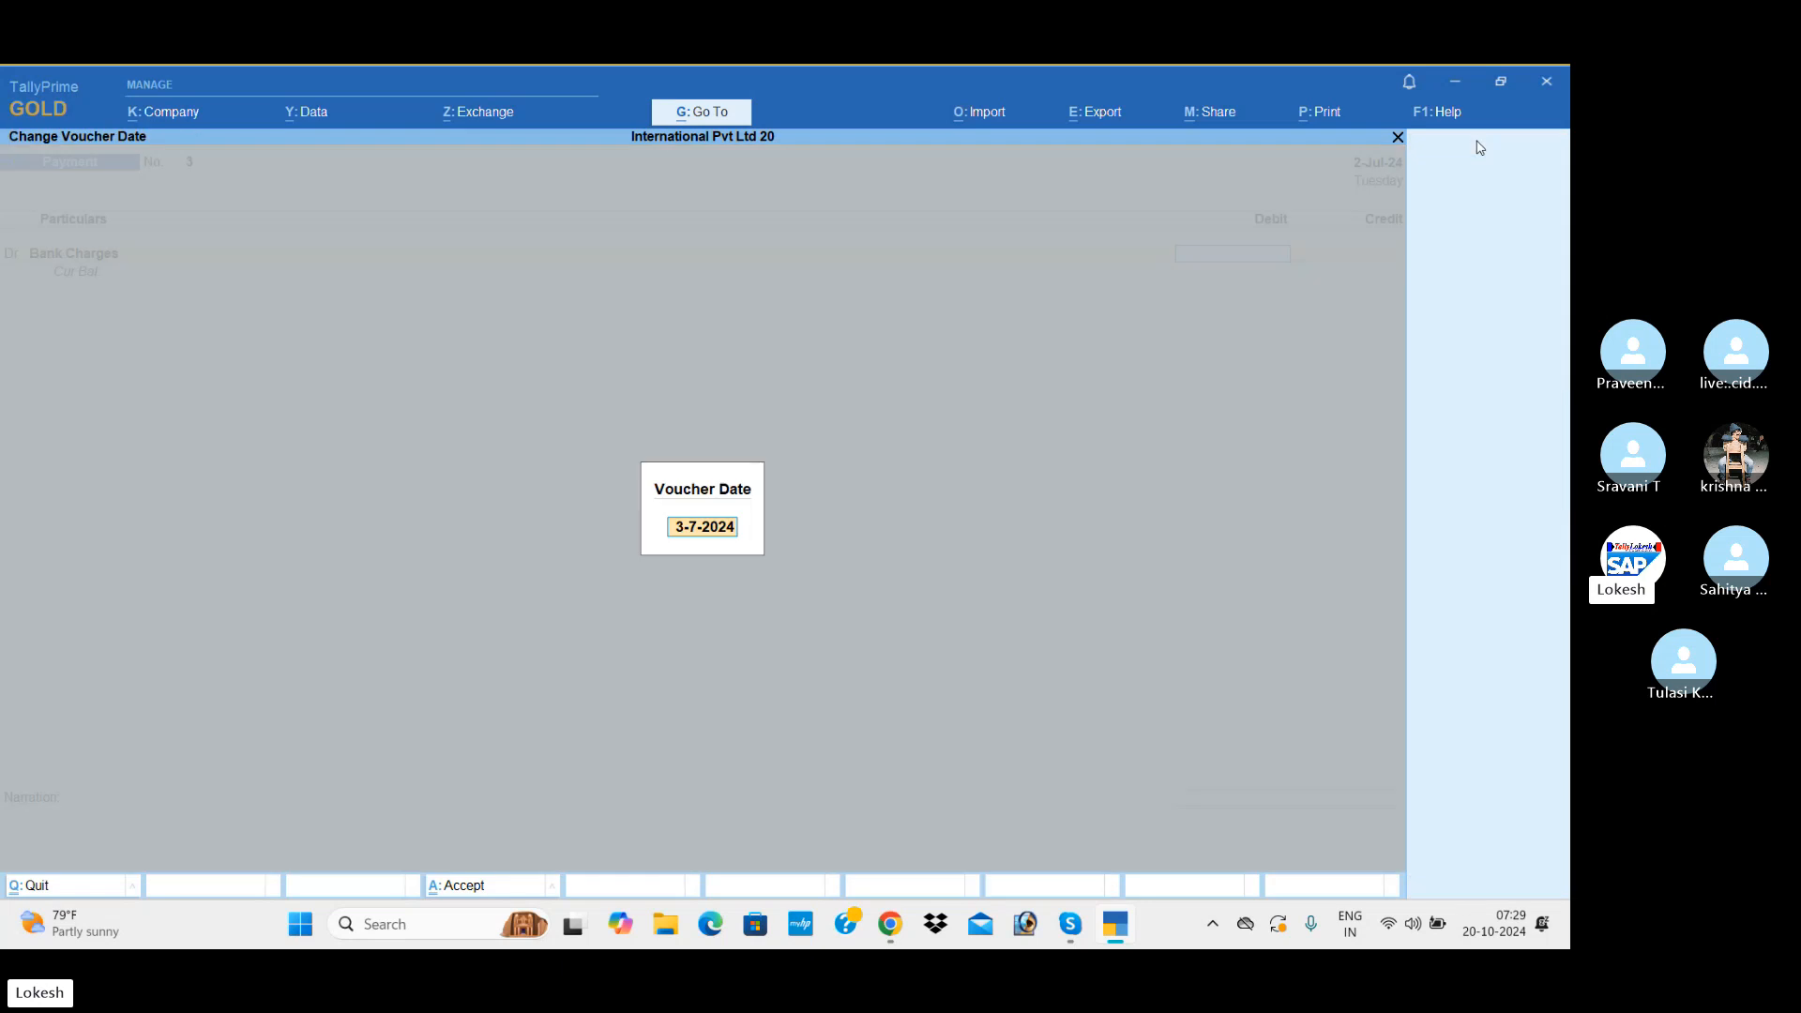
type("2-8")
key("Return")
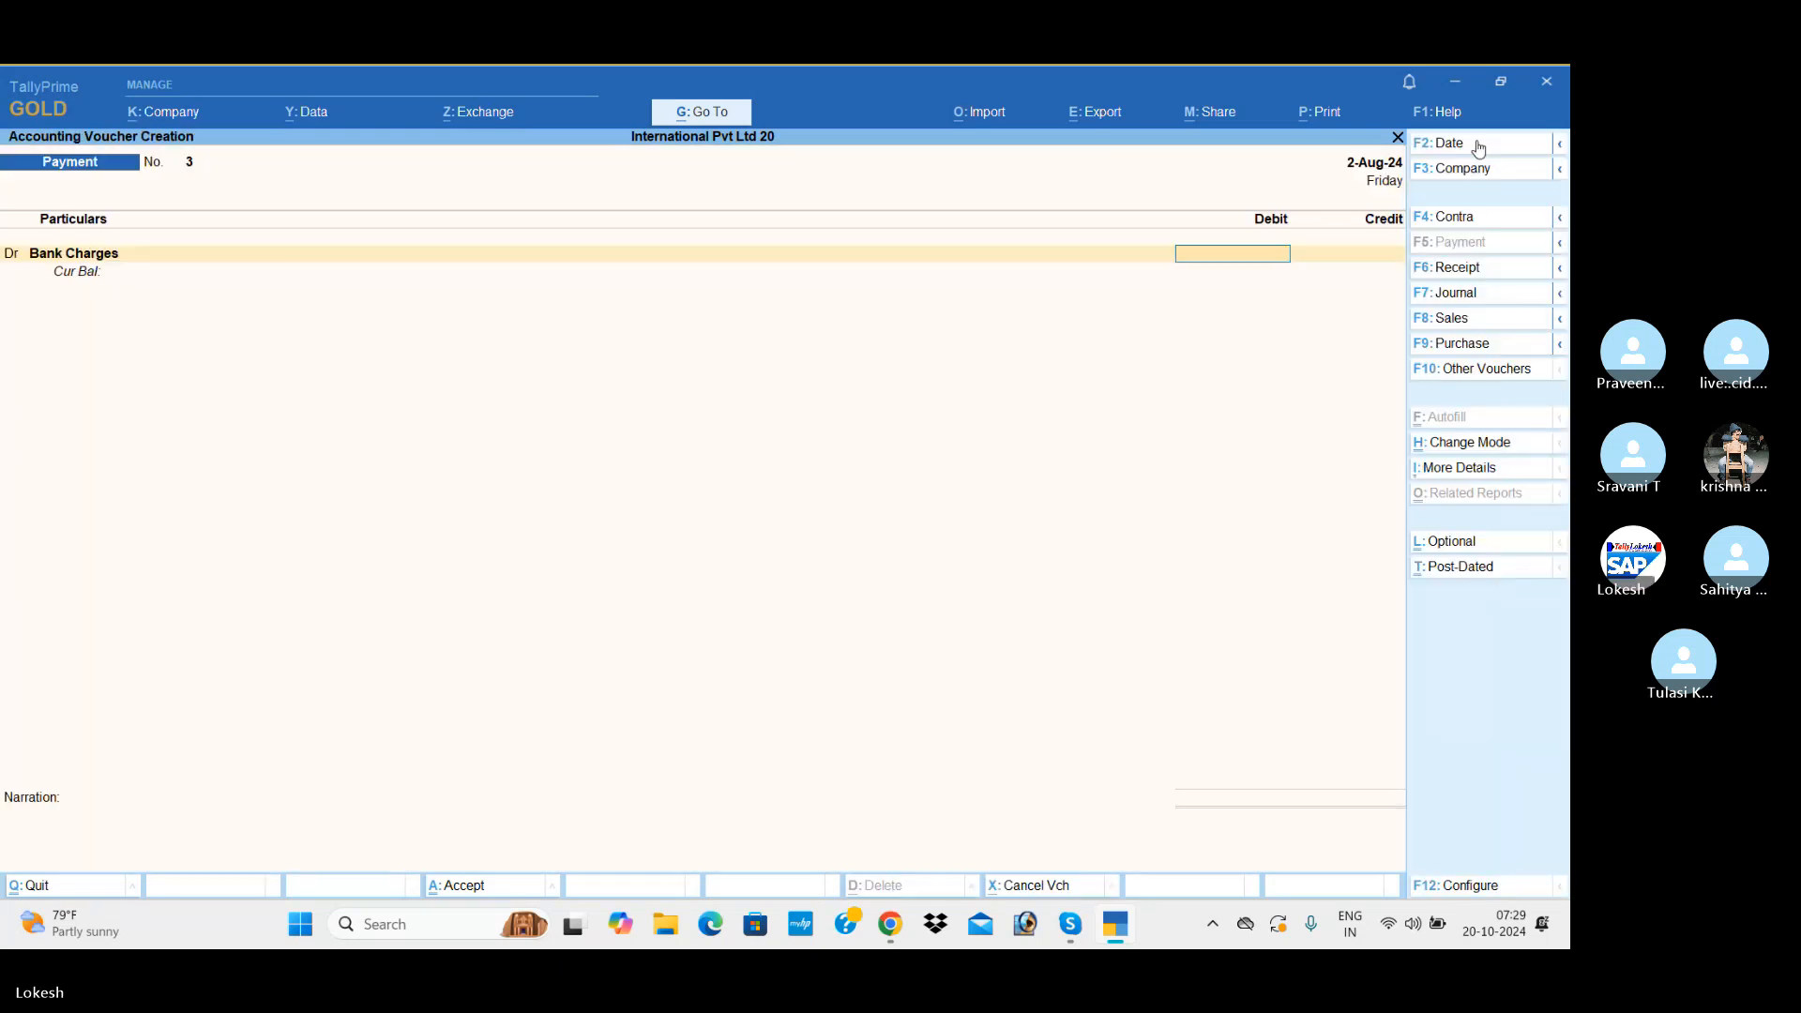
type("10000")
key("Return")
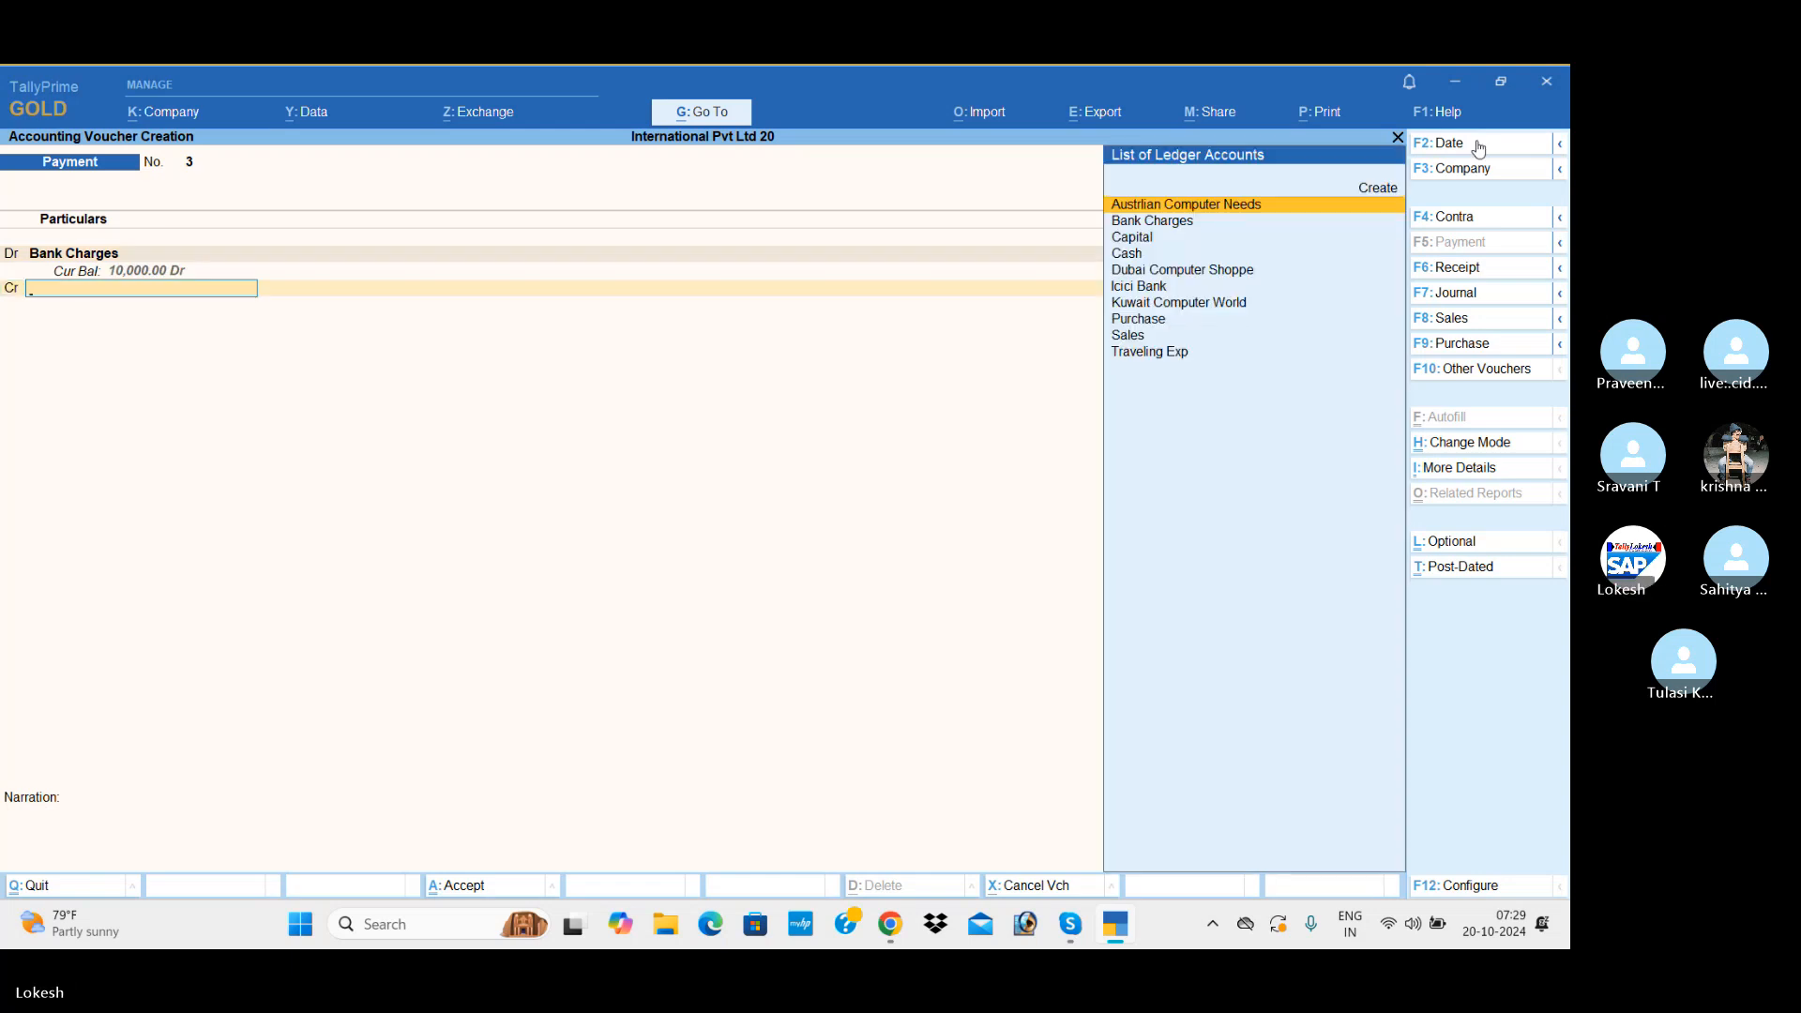
Step: Credit Icici Bank with the full 10,000, keep the default bank allocation, and save the payment without a narration
type("i")
key("Return")
key("Return")
key("Return")
key("Return")
key("Return")
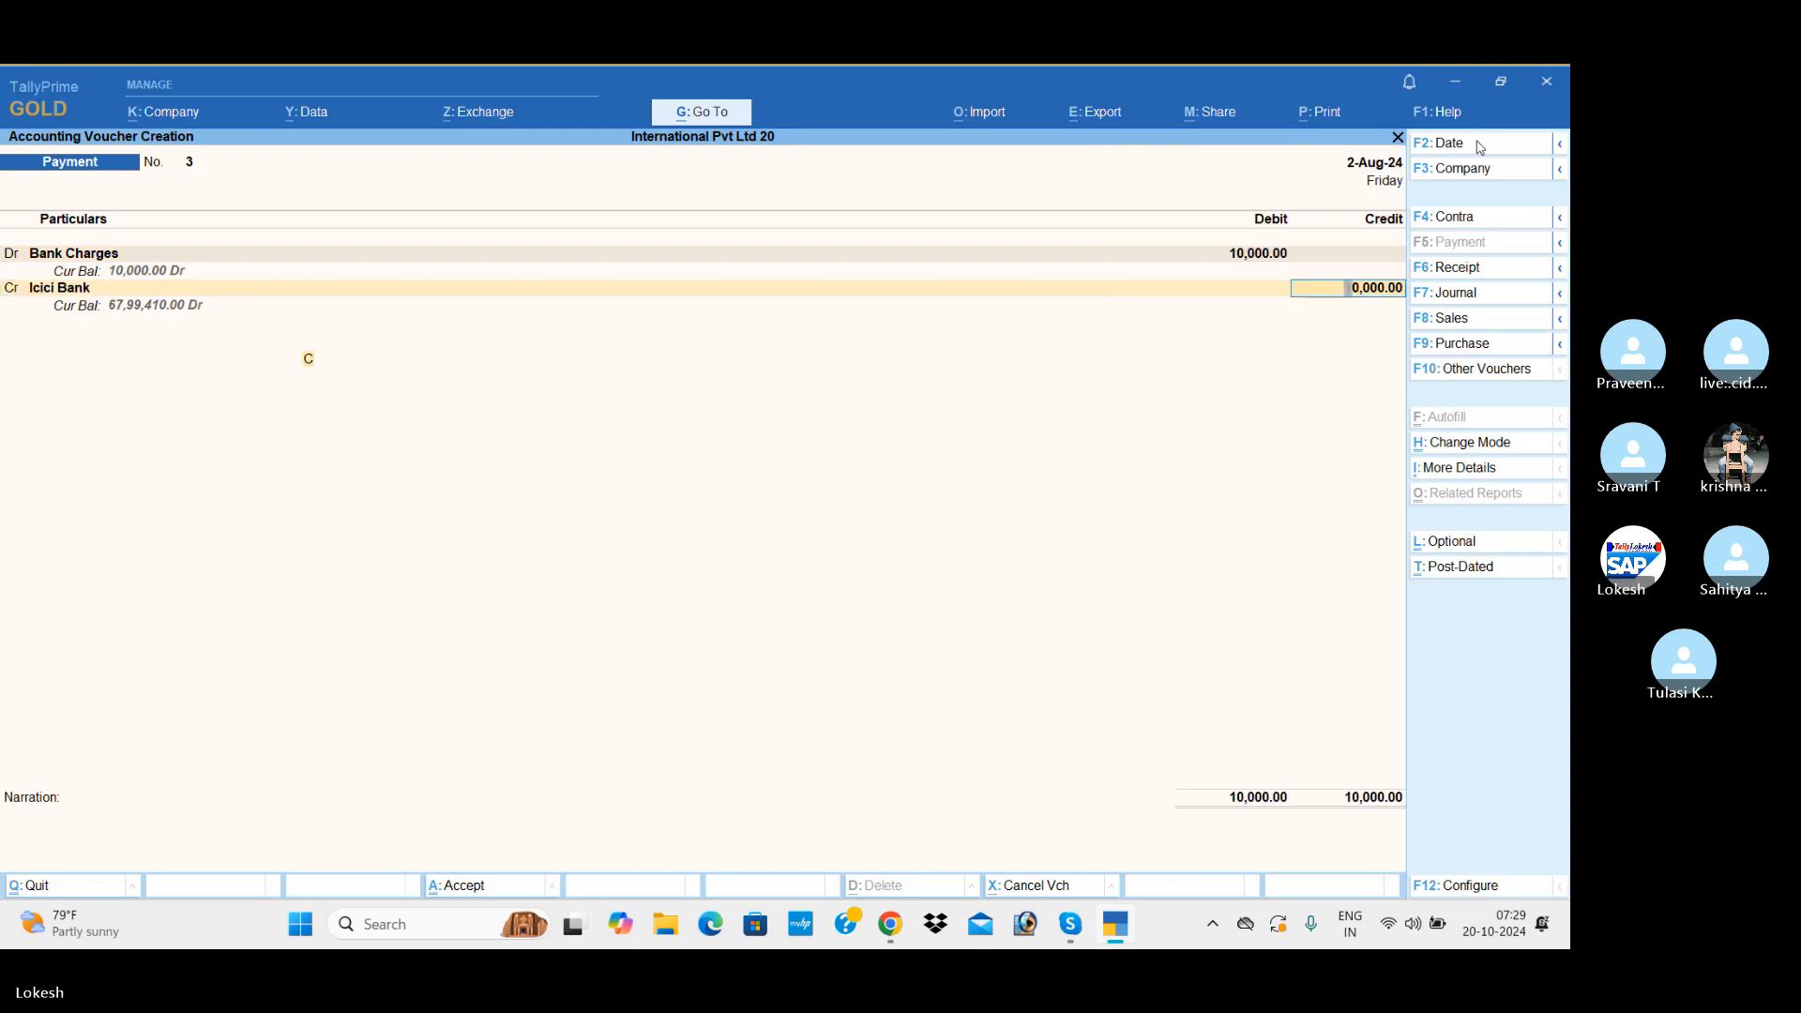
key("Return")
key("Return")
key("Return")
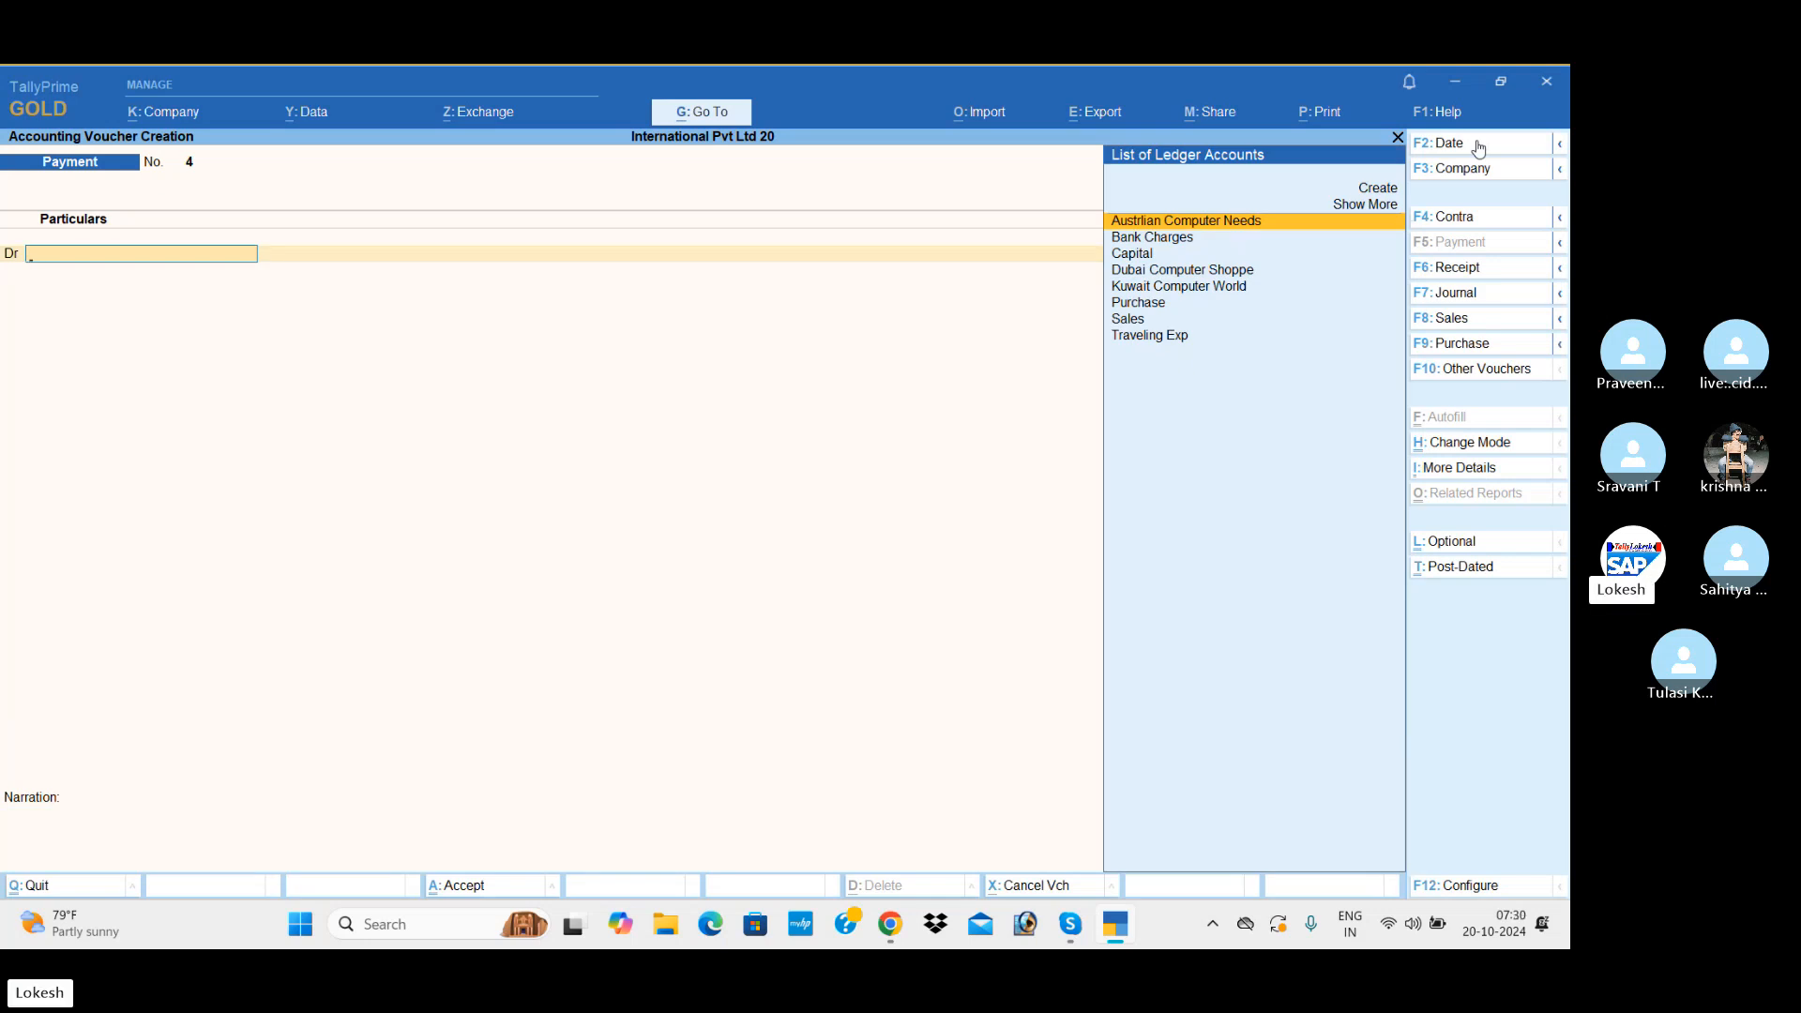
Step: Leave voucher entry and review the Day Book for the period 1-Apr-24 to 2-Aug-24
key("Escape")
key("Return")
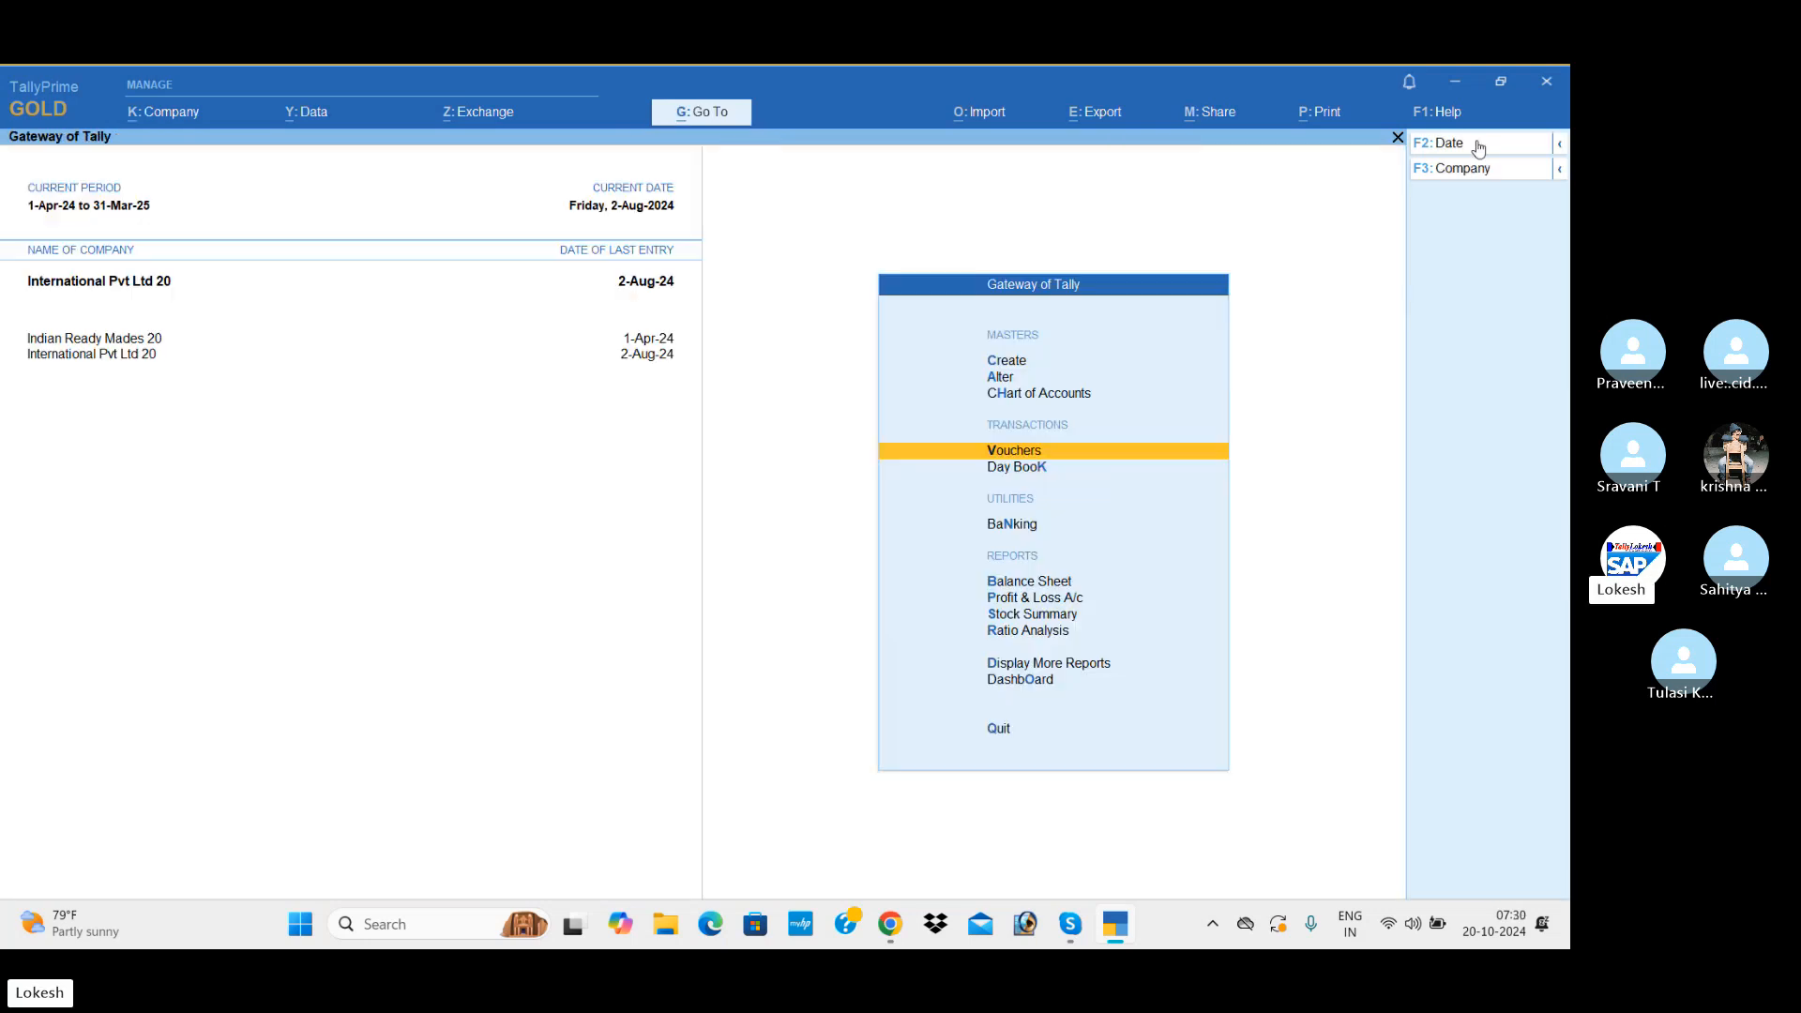
key("Down")
key("Return")
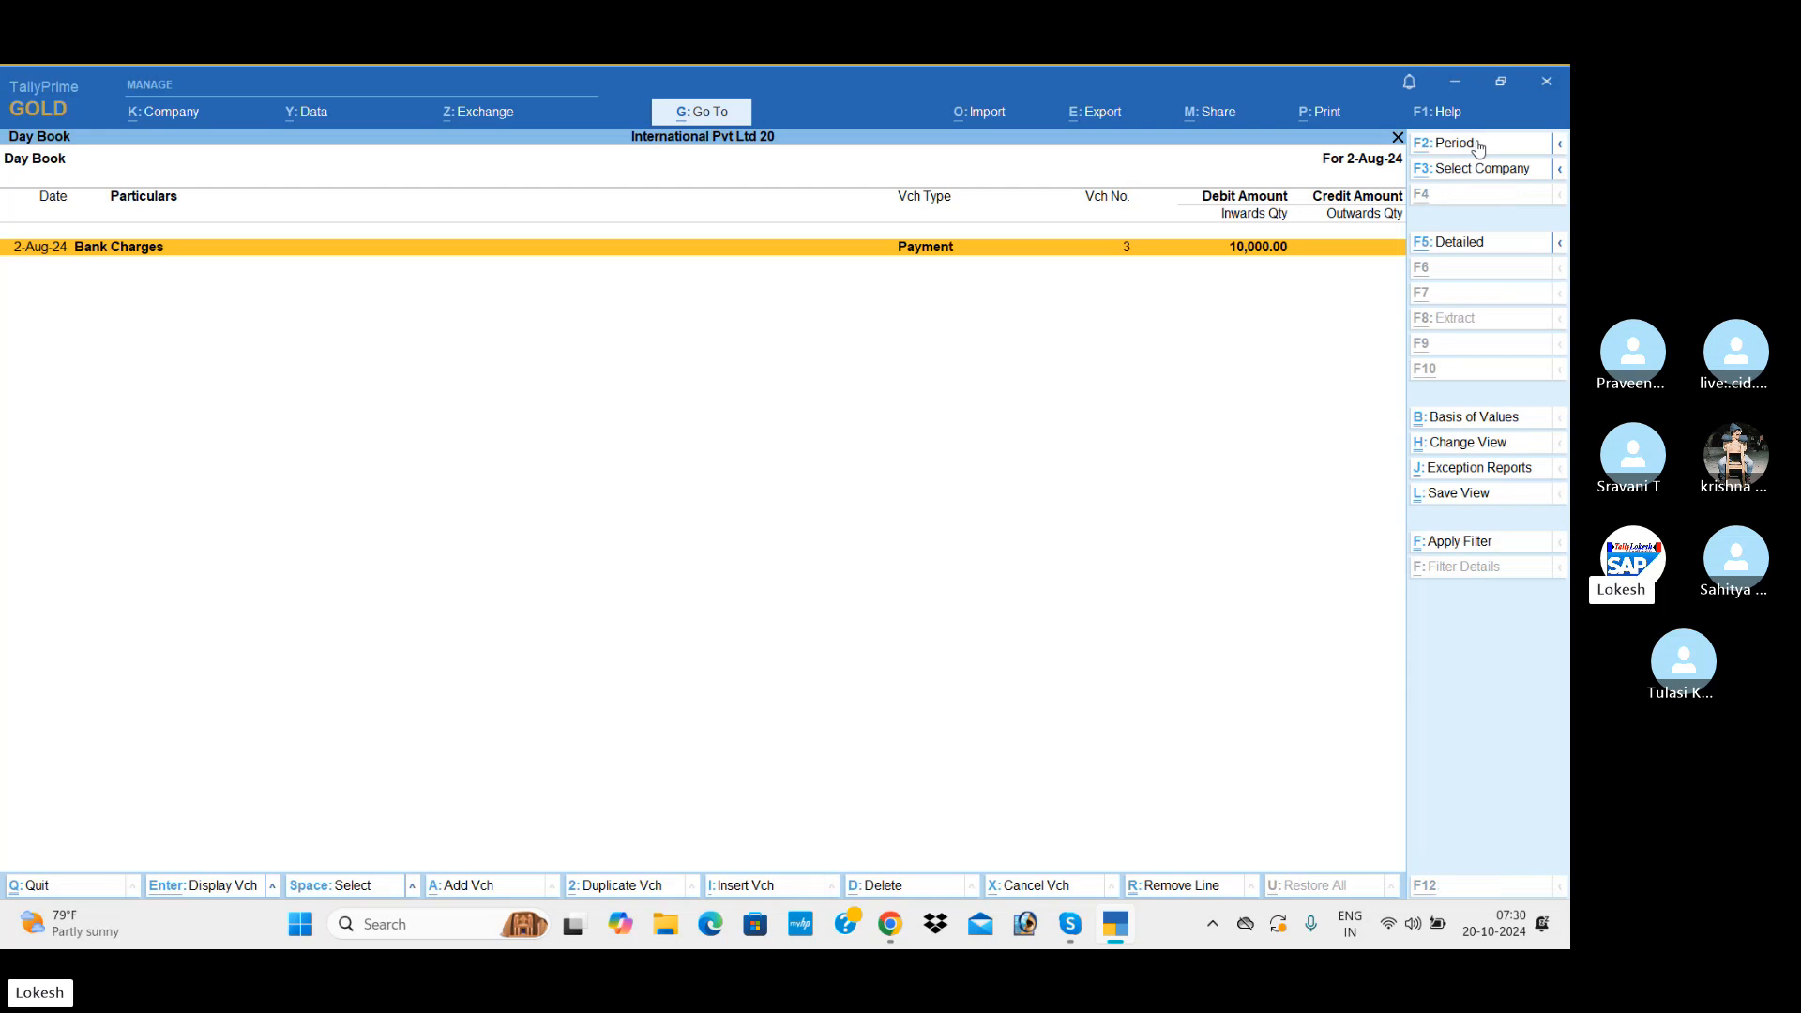
key("alt+F2")
key("BackSpace")
key("Return")
key("BackSpace")
key("Return")
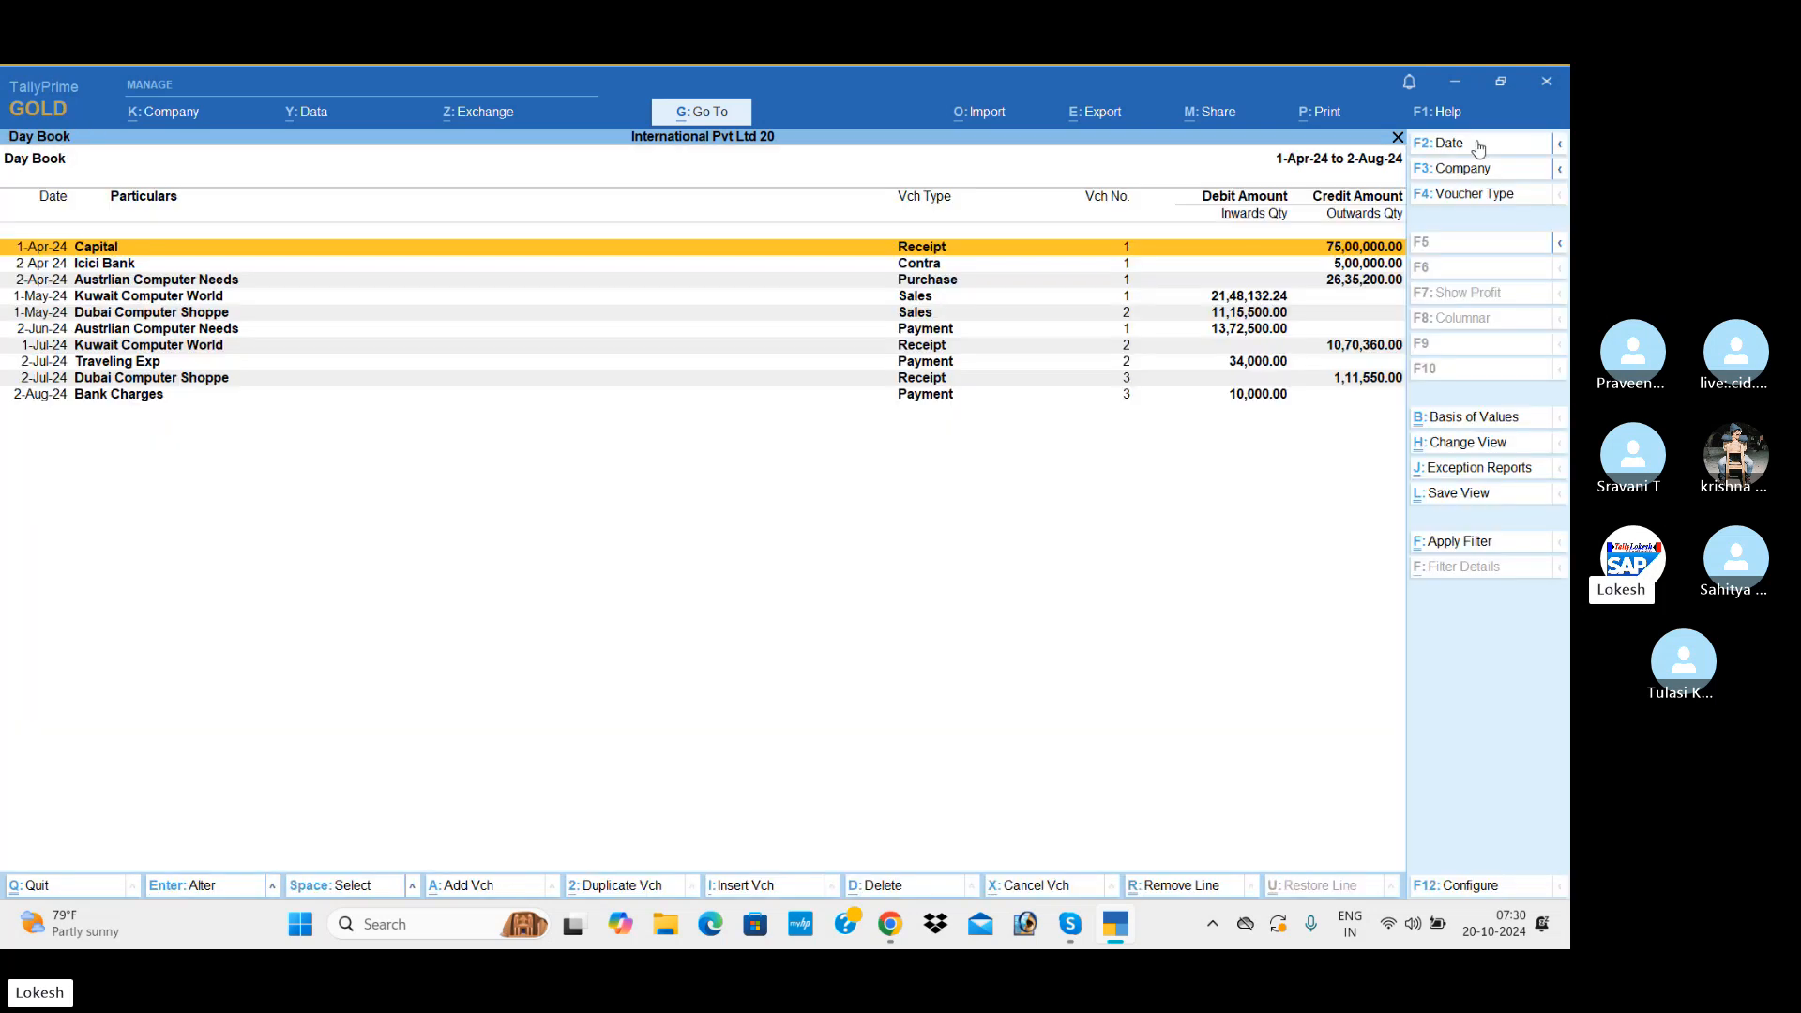
key("Down")
key("Down")
key("Down")
Step: Examine the Profit & Loss A/c in detailed form, going through its entries down to Nett Profit
key("Down")
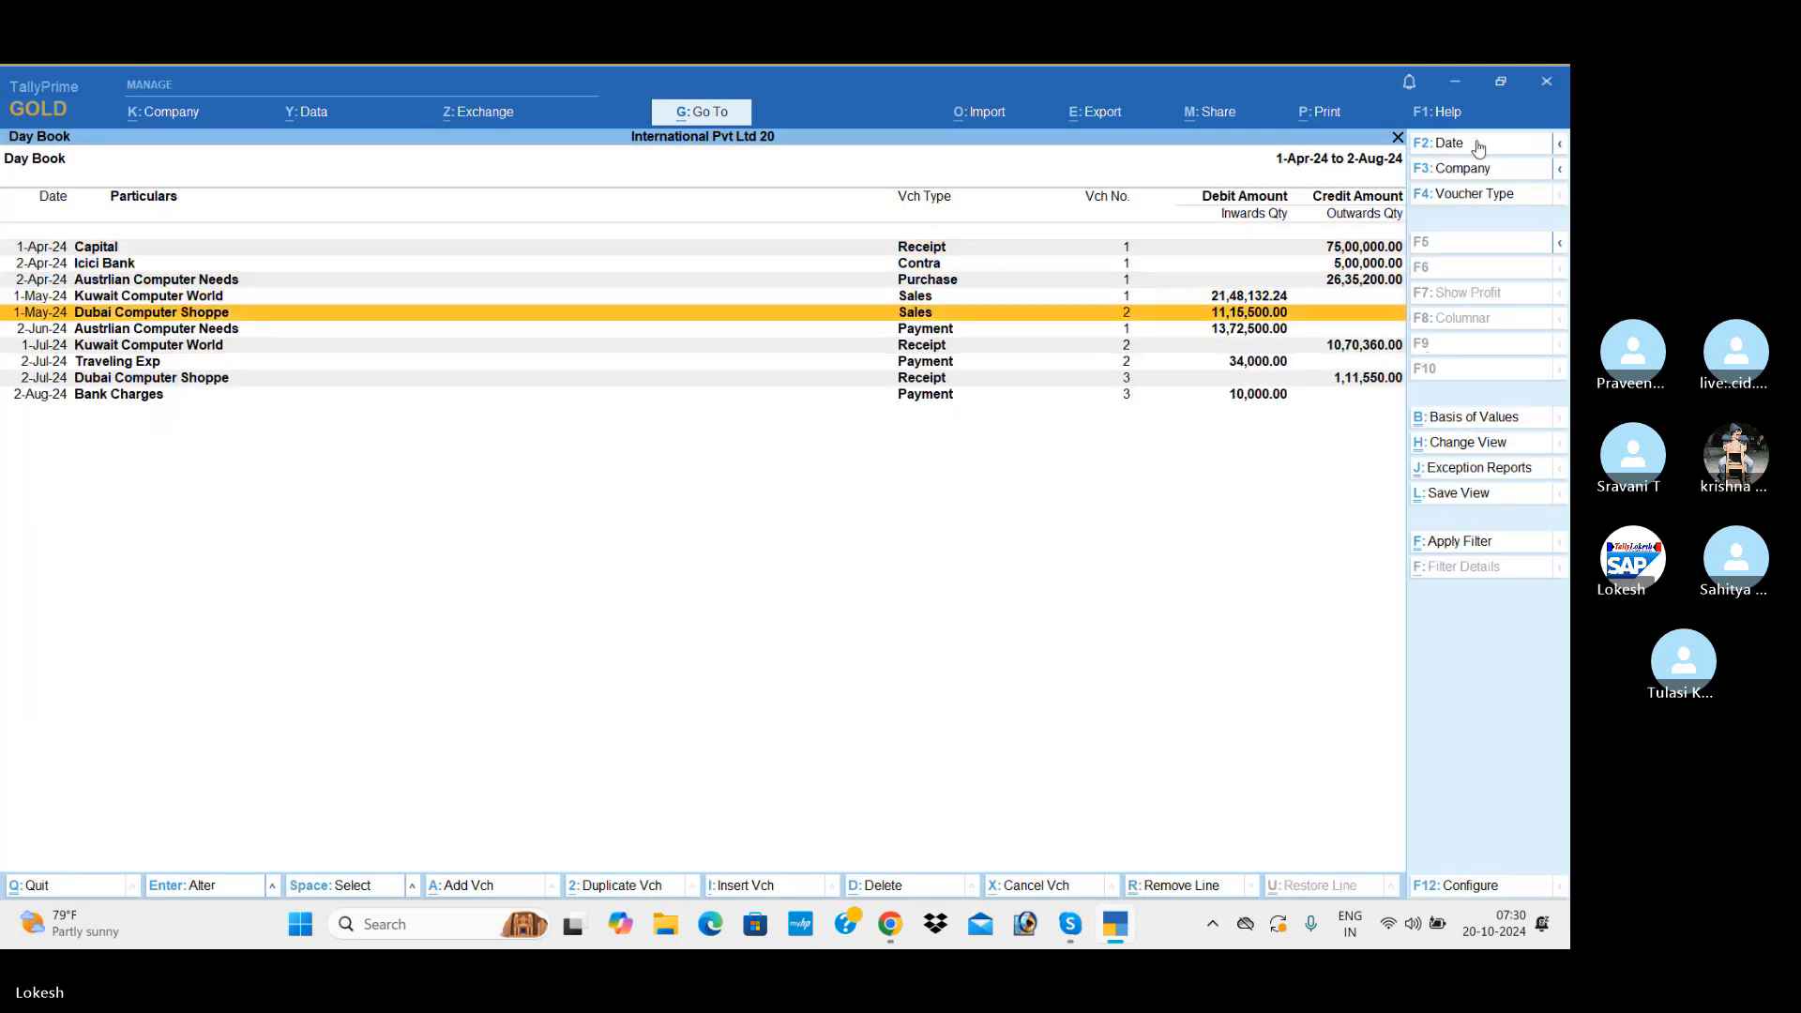
key("Escape")
key("Down")
key("Down")
key("Down")
key("Return")
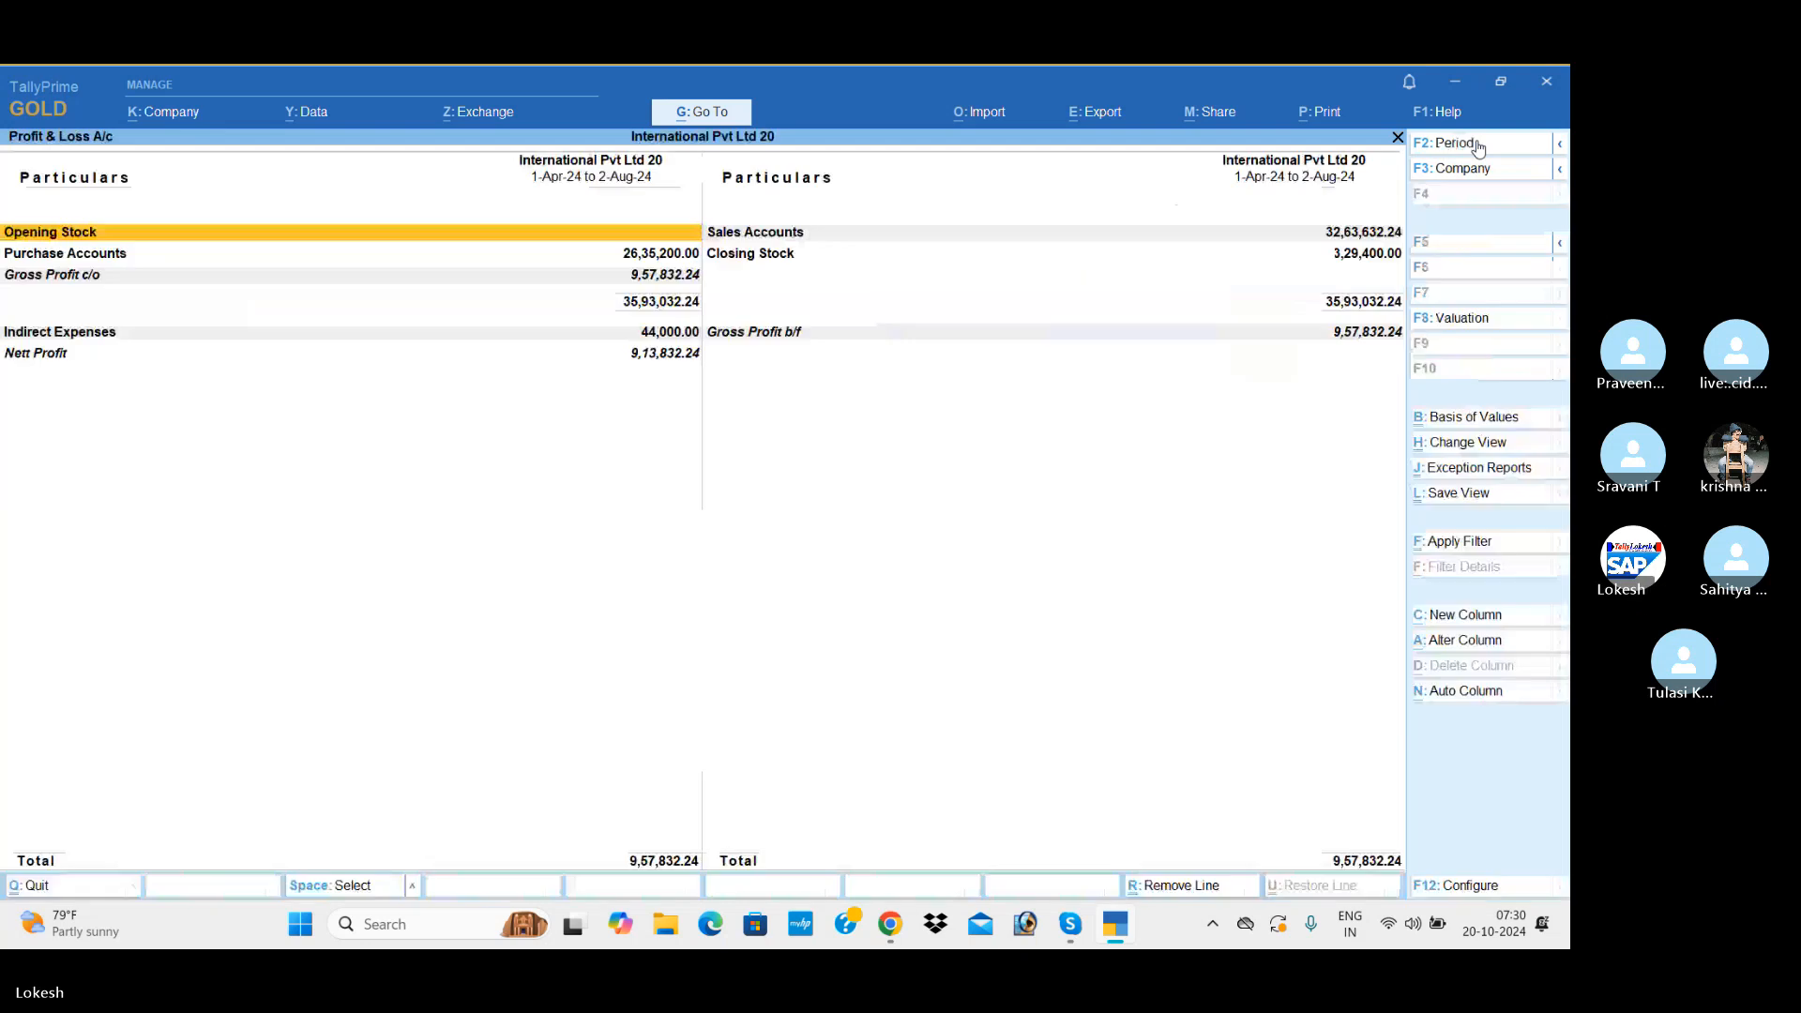
key("alt+F5")
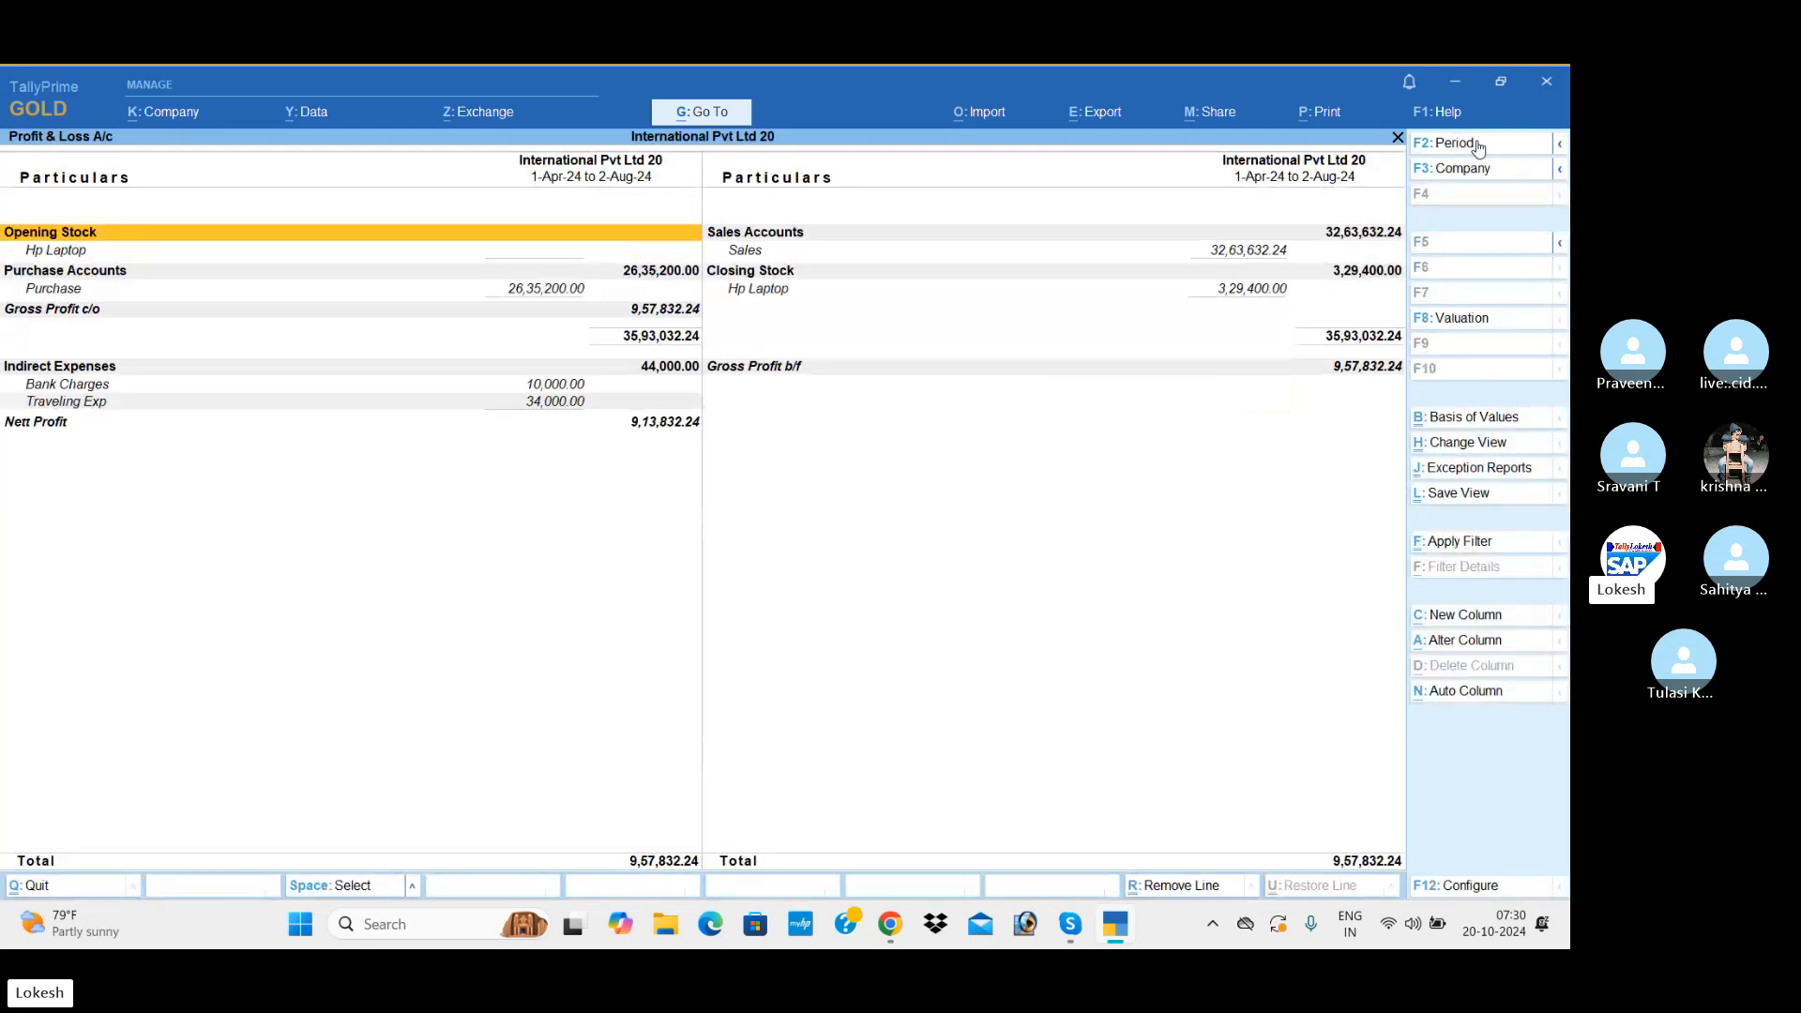
key("Down")
key("Down")
key("Down")
key("Down")
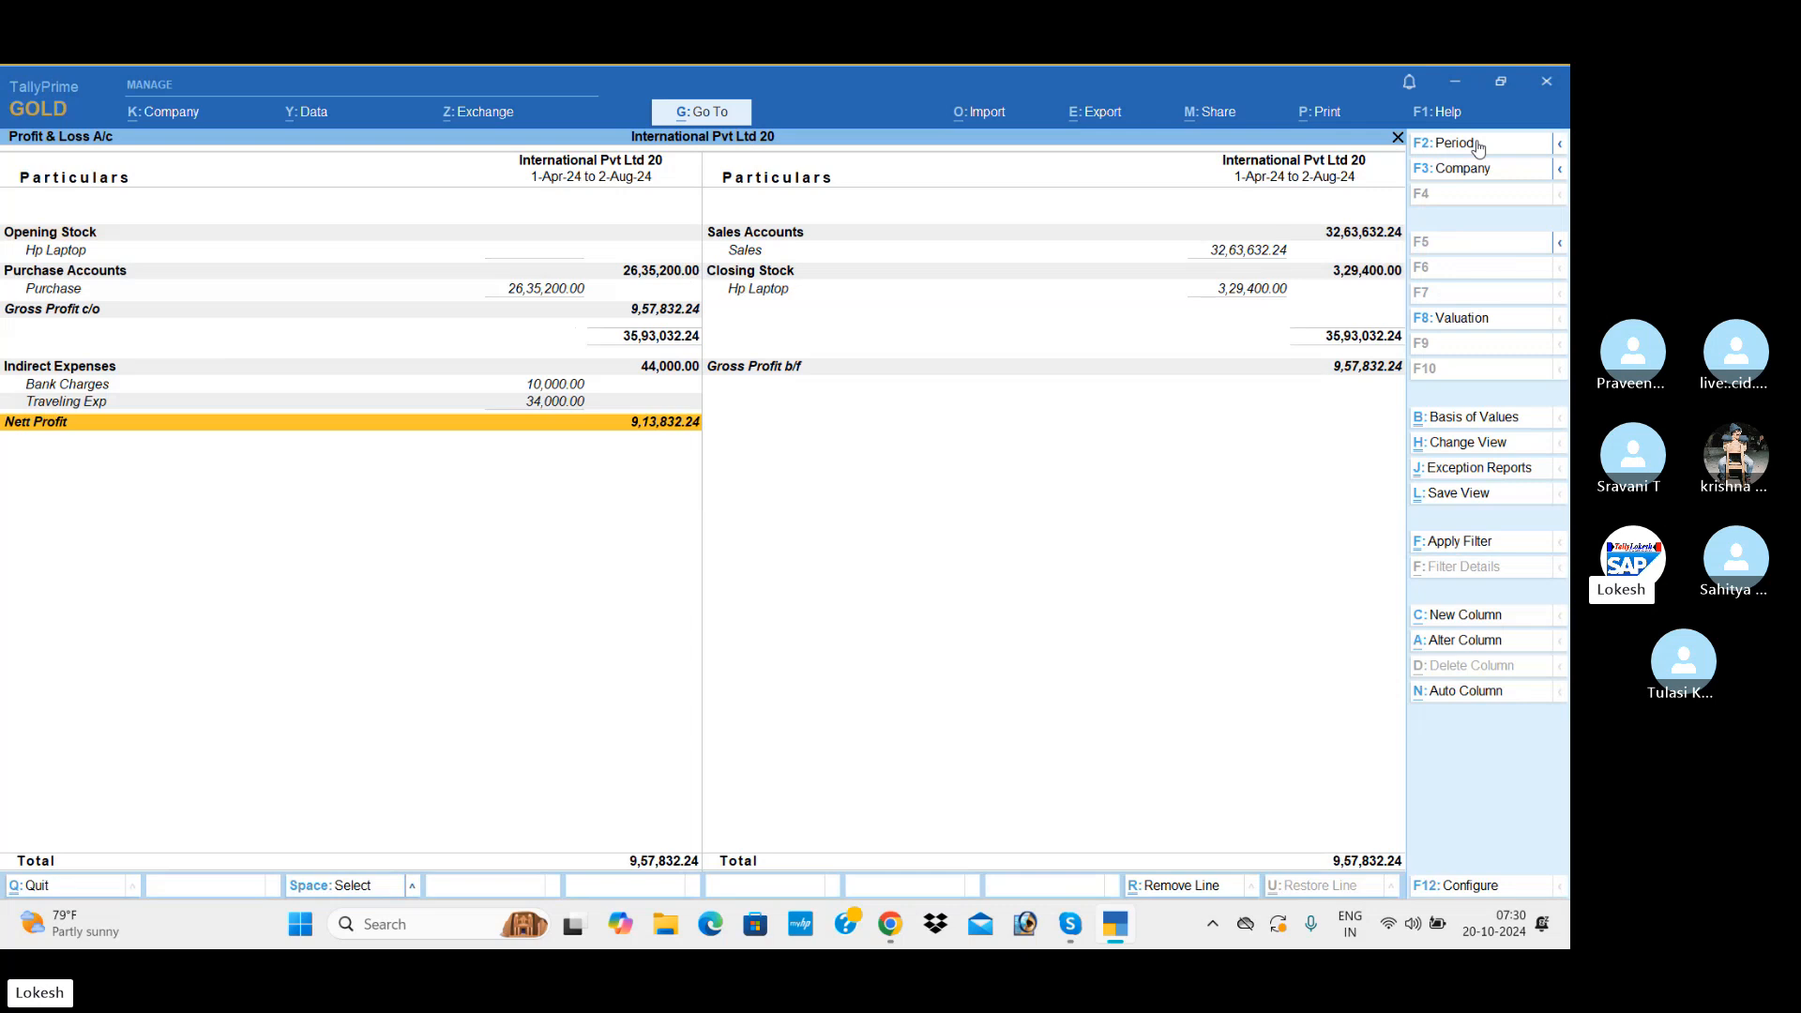
Step: View the company Dashboard, including the Inventory Details tile
key("Escape")
key("Down")
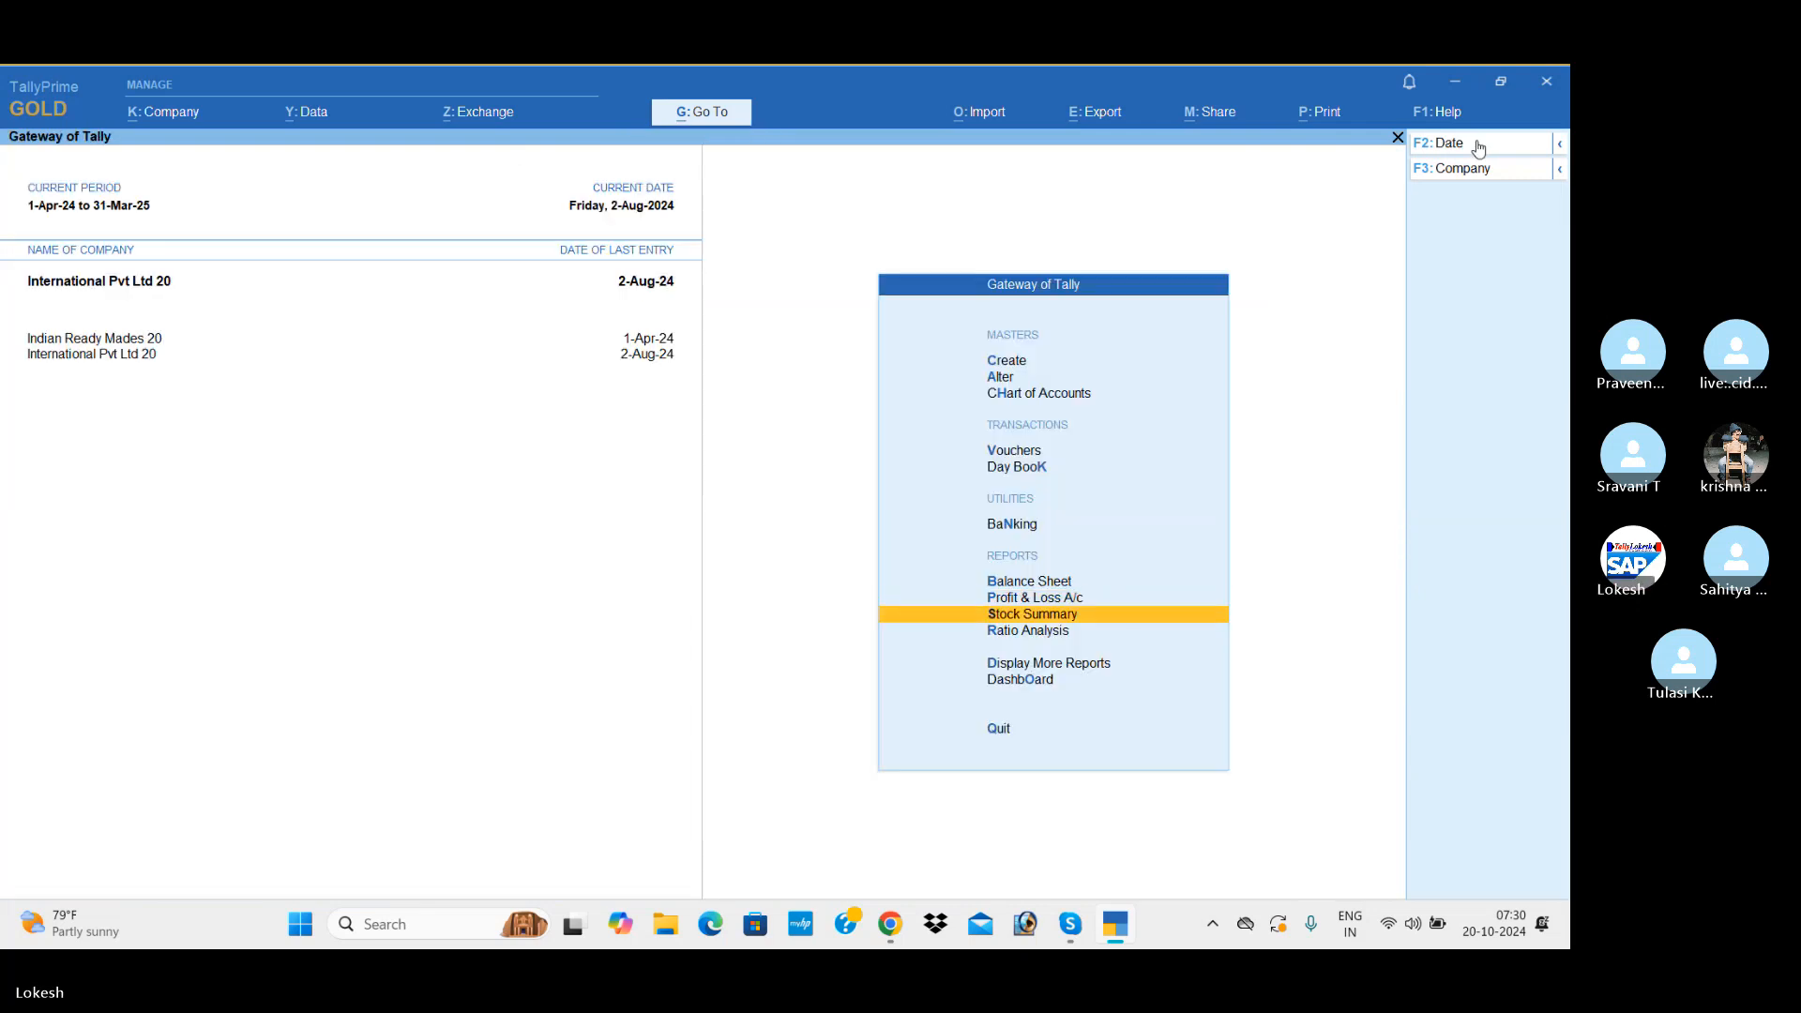
key("o")
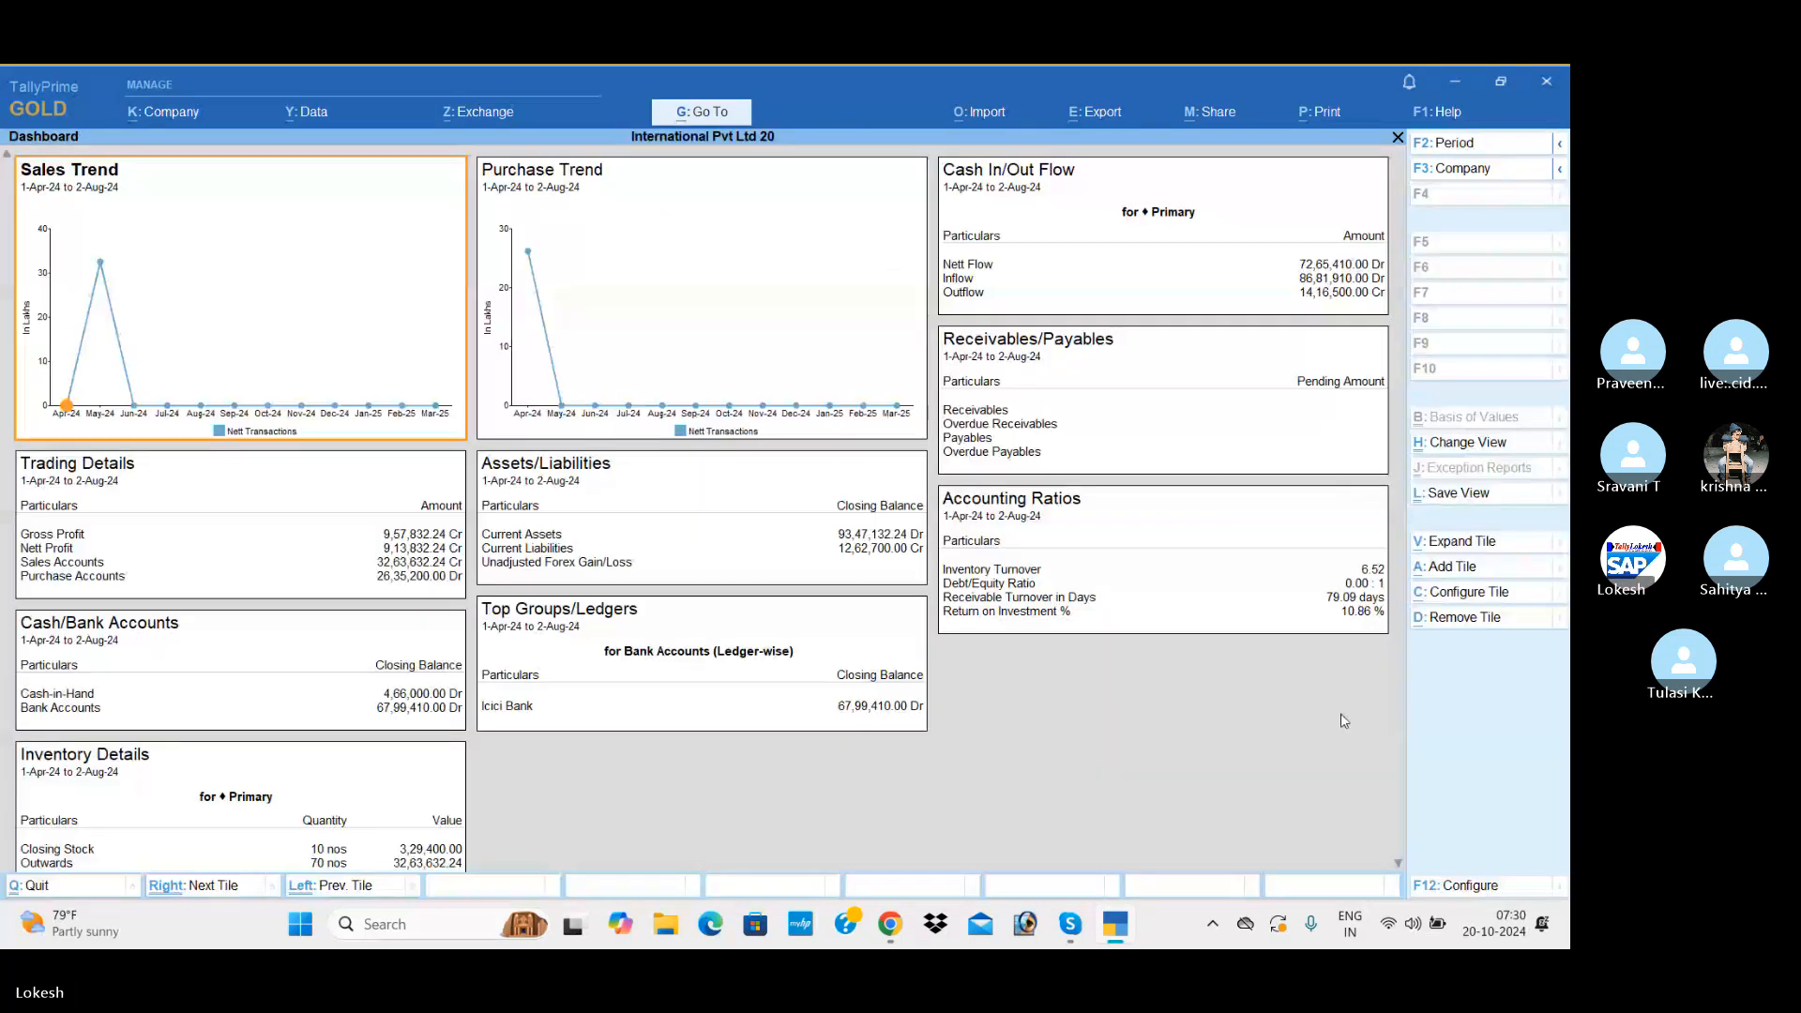
left_click(1399, 868)
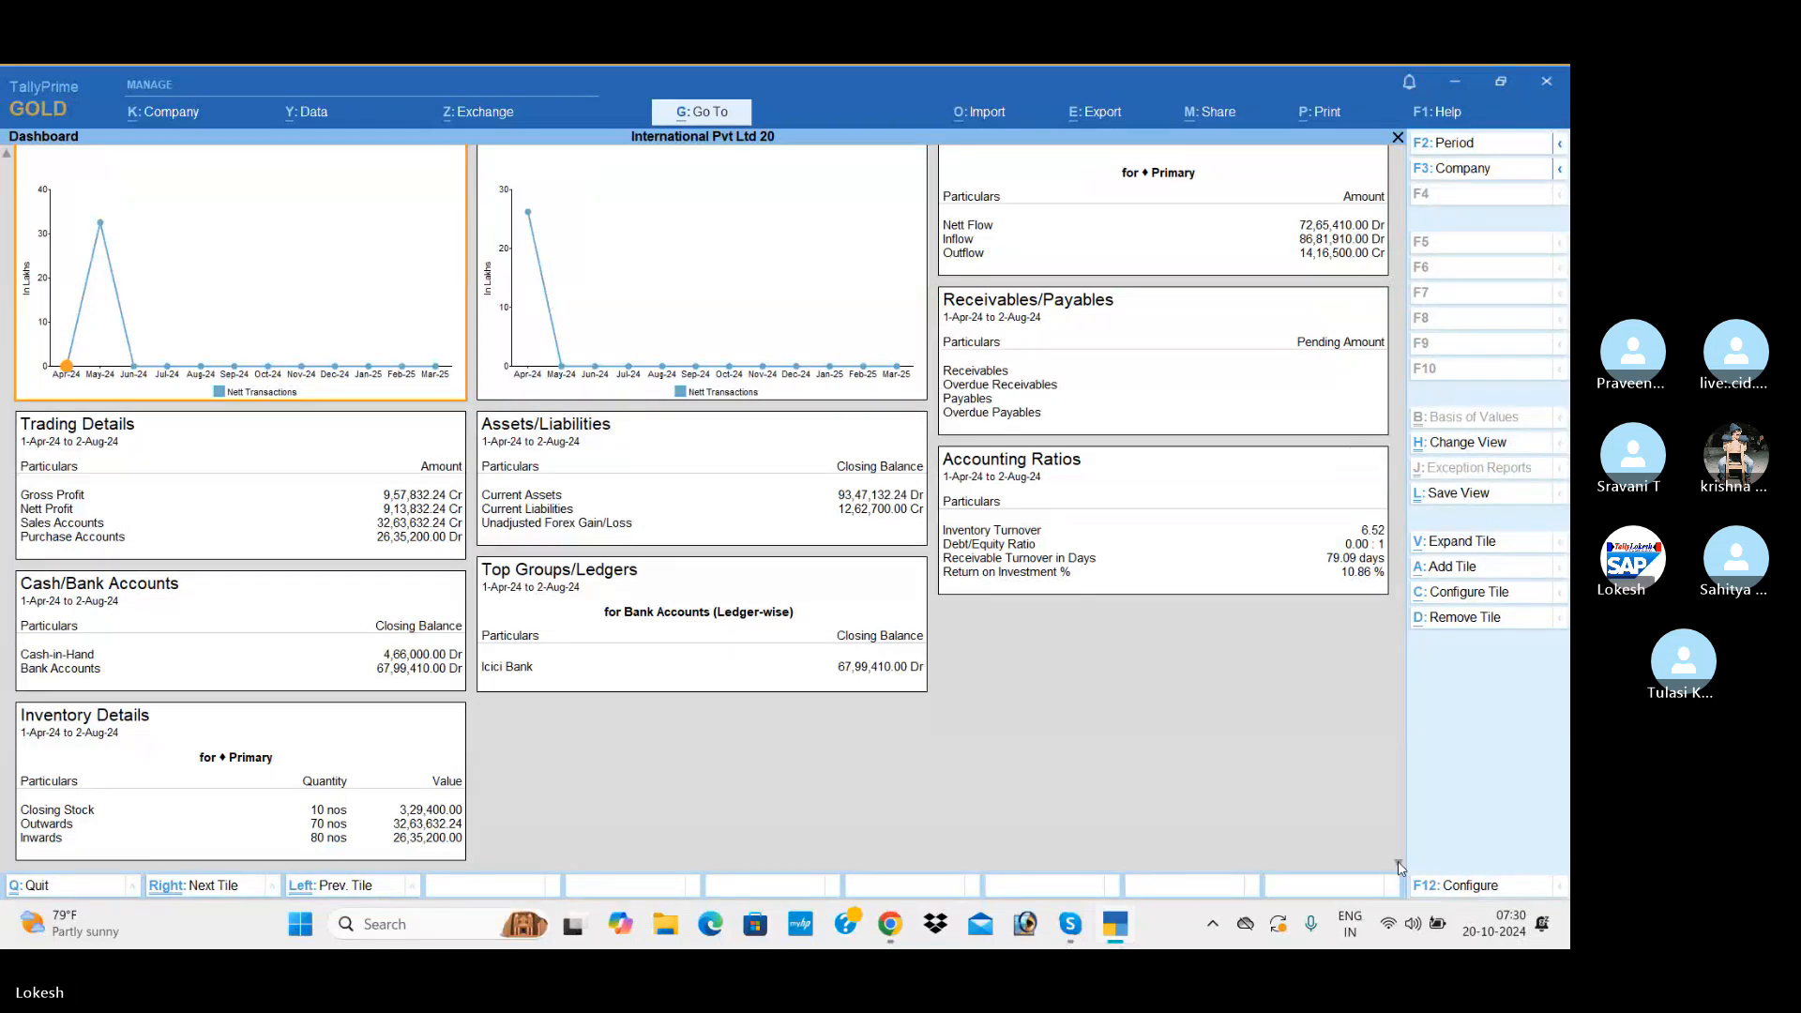
Step: View the monthly Purchase Register among the account books
key("Escape")
key("Up")
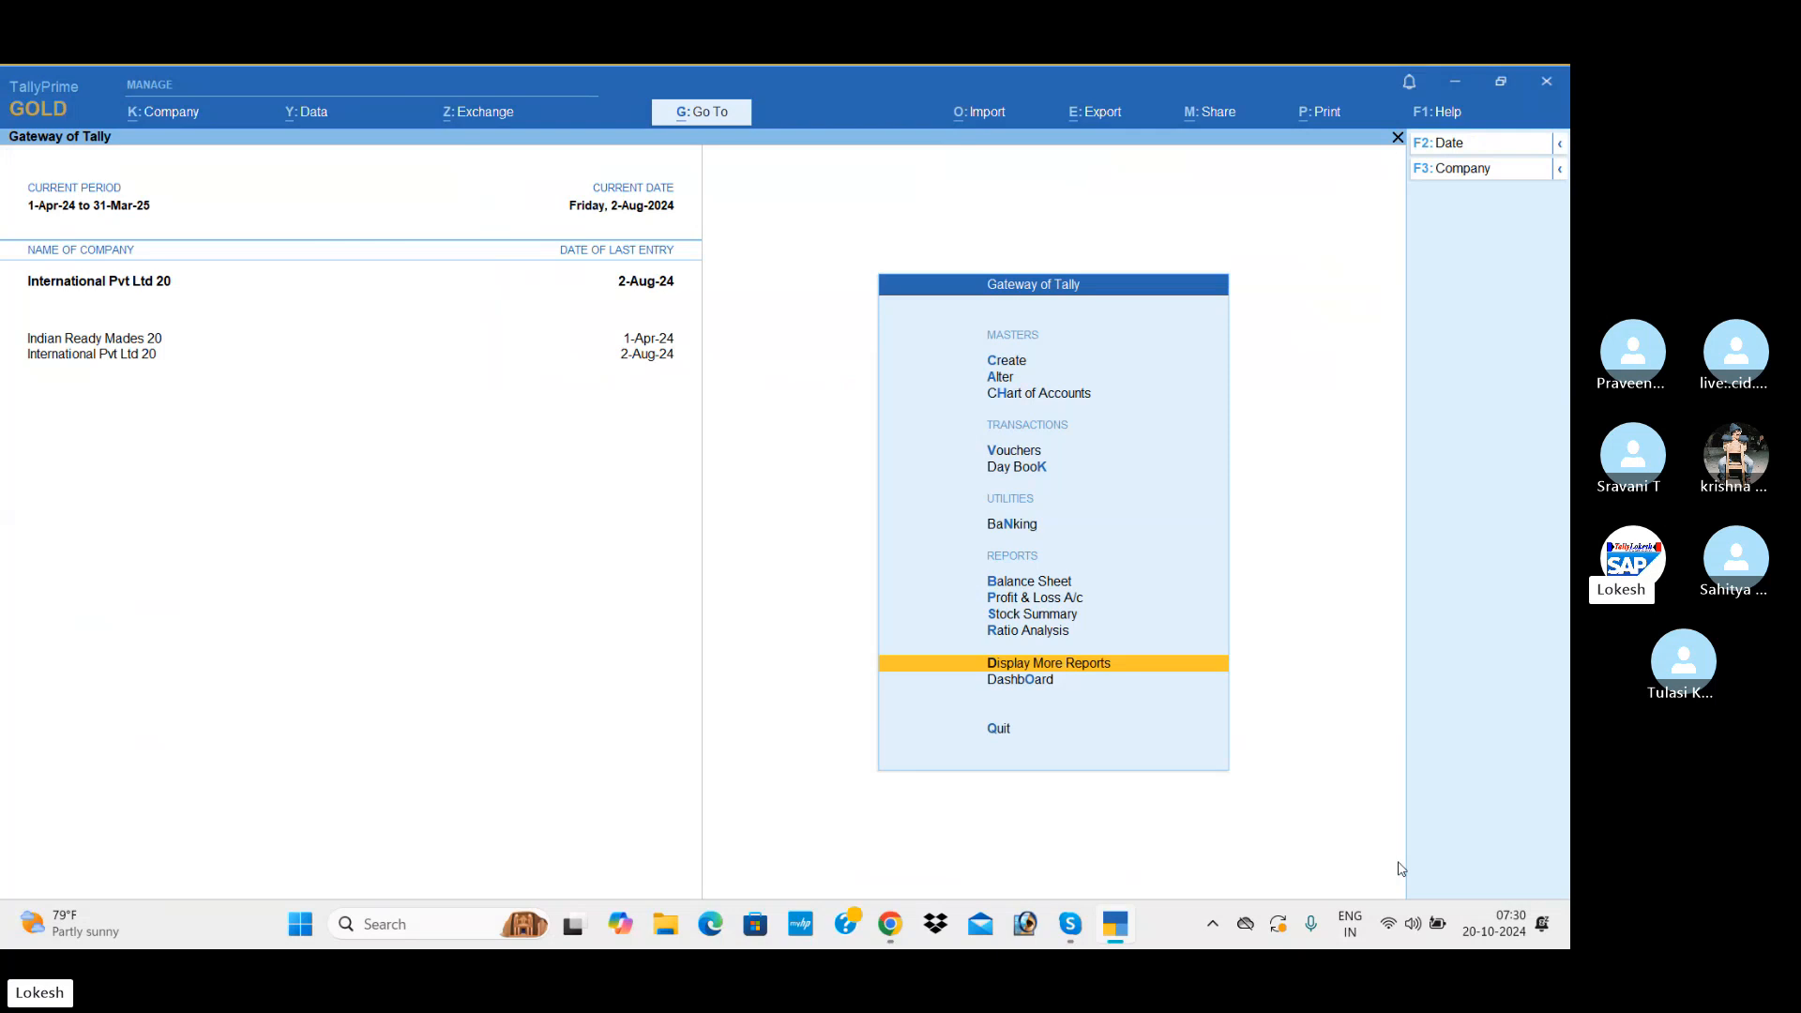
key("Return")
key("Down")
key("Down")
key("Down")
key("Down")
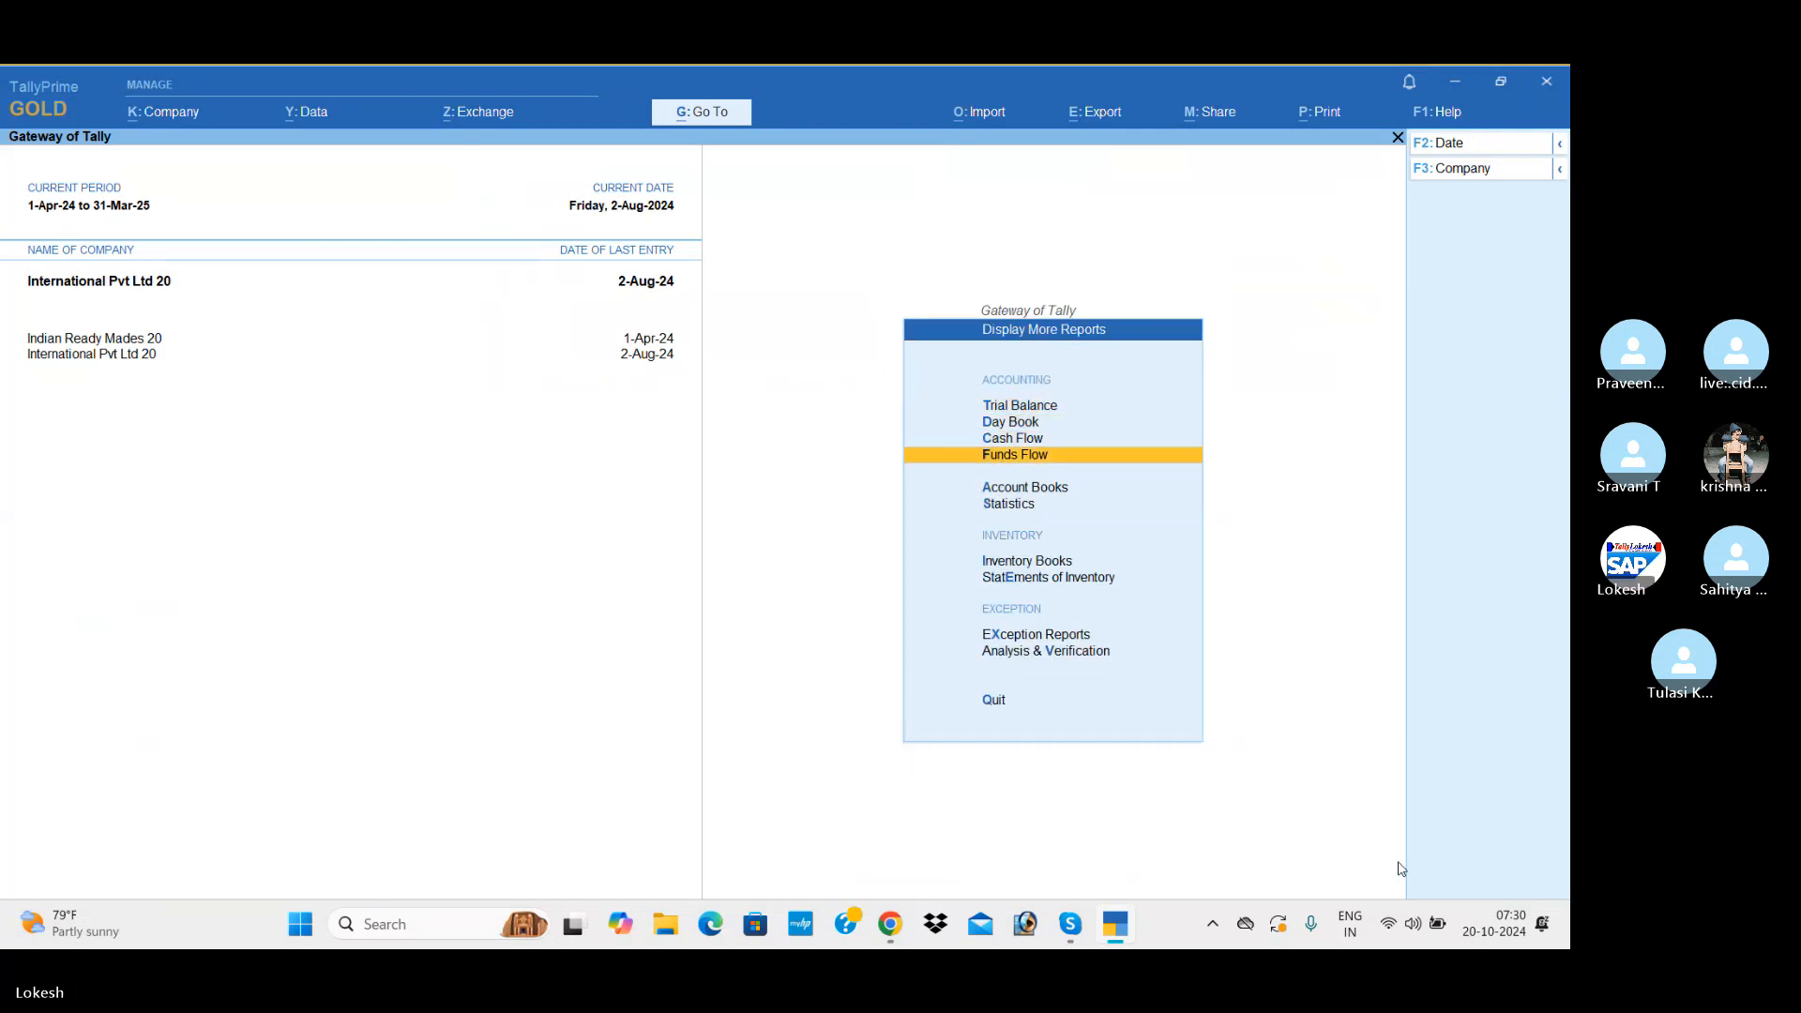
key("Return")
key("Down")
key("Down")
key("Down")
key("Down")
key("Down")
key("Down")
key("Down")
key("Down")
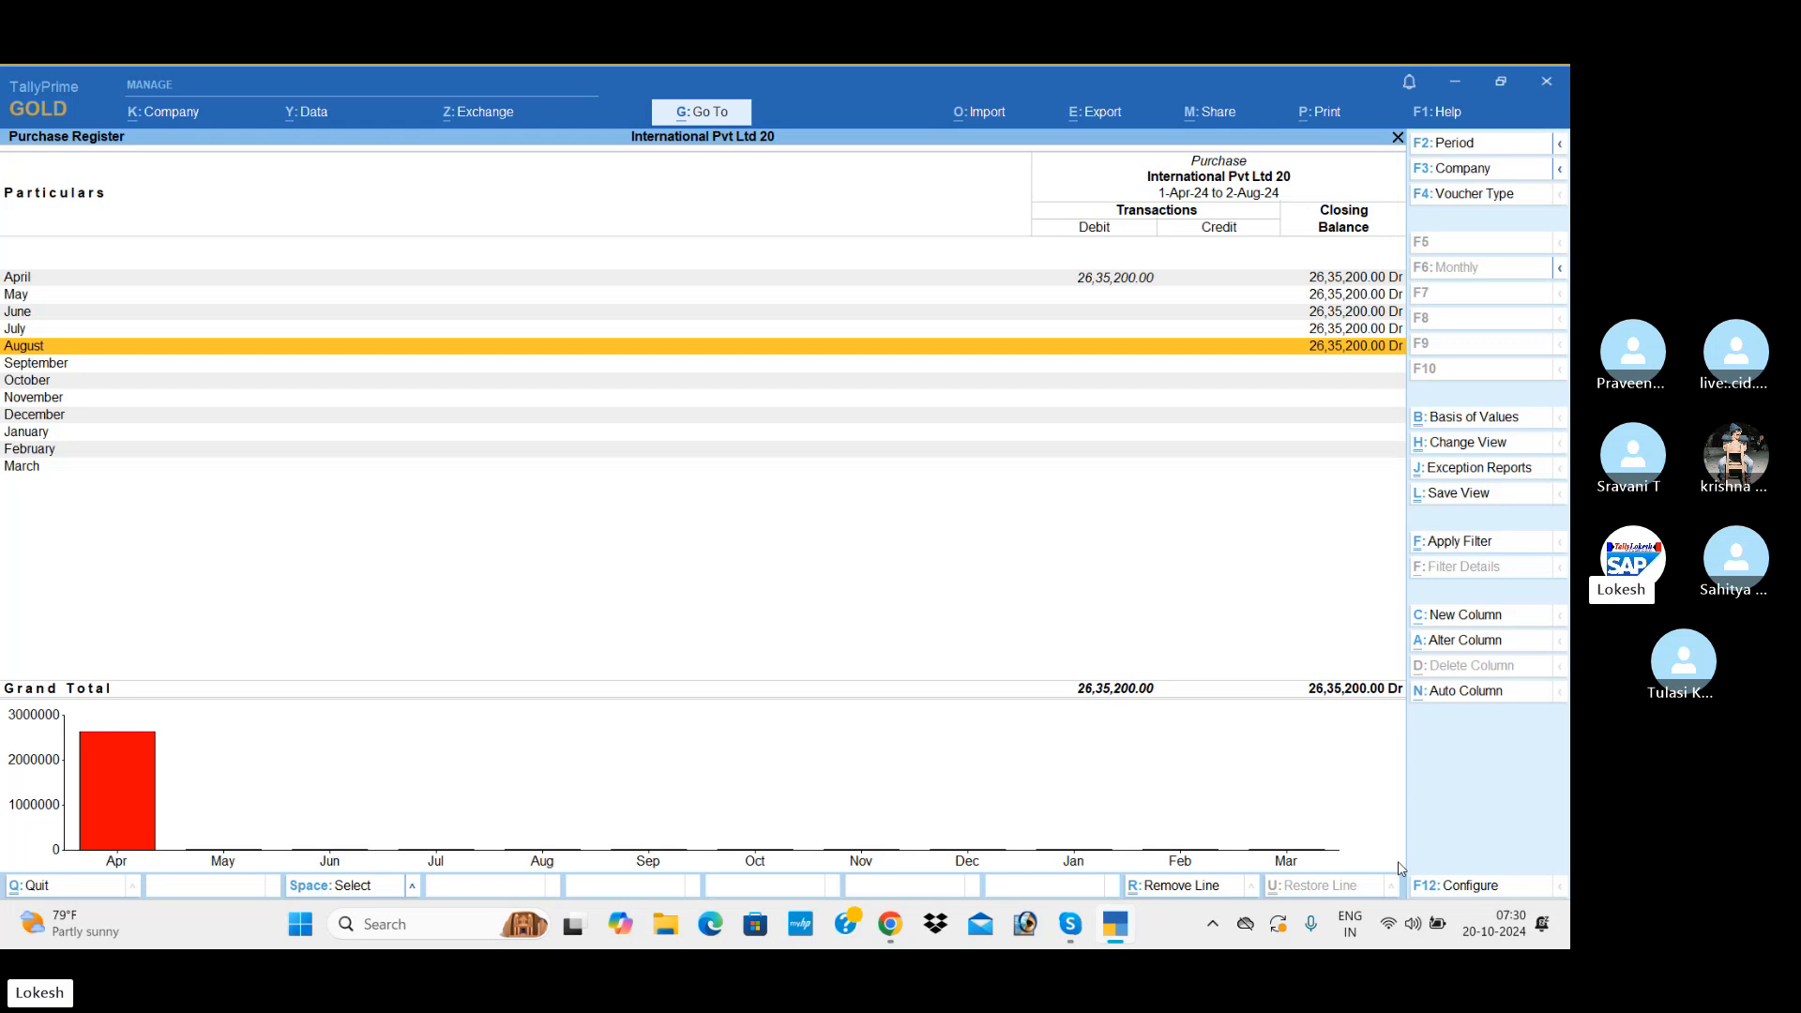
Step: Check the Sales Register and return to the list of account books
key("Escape")
key("Up")
key("Return")
key("Escape")
key("Up")
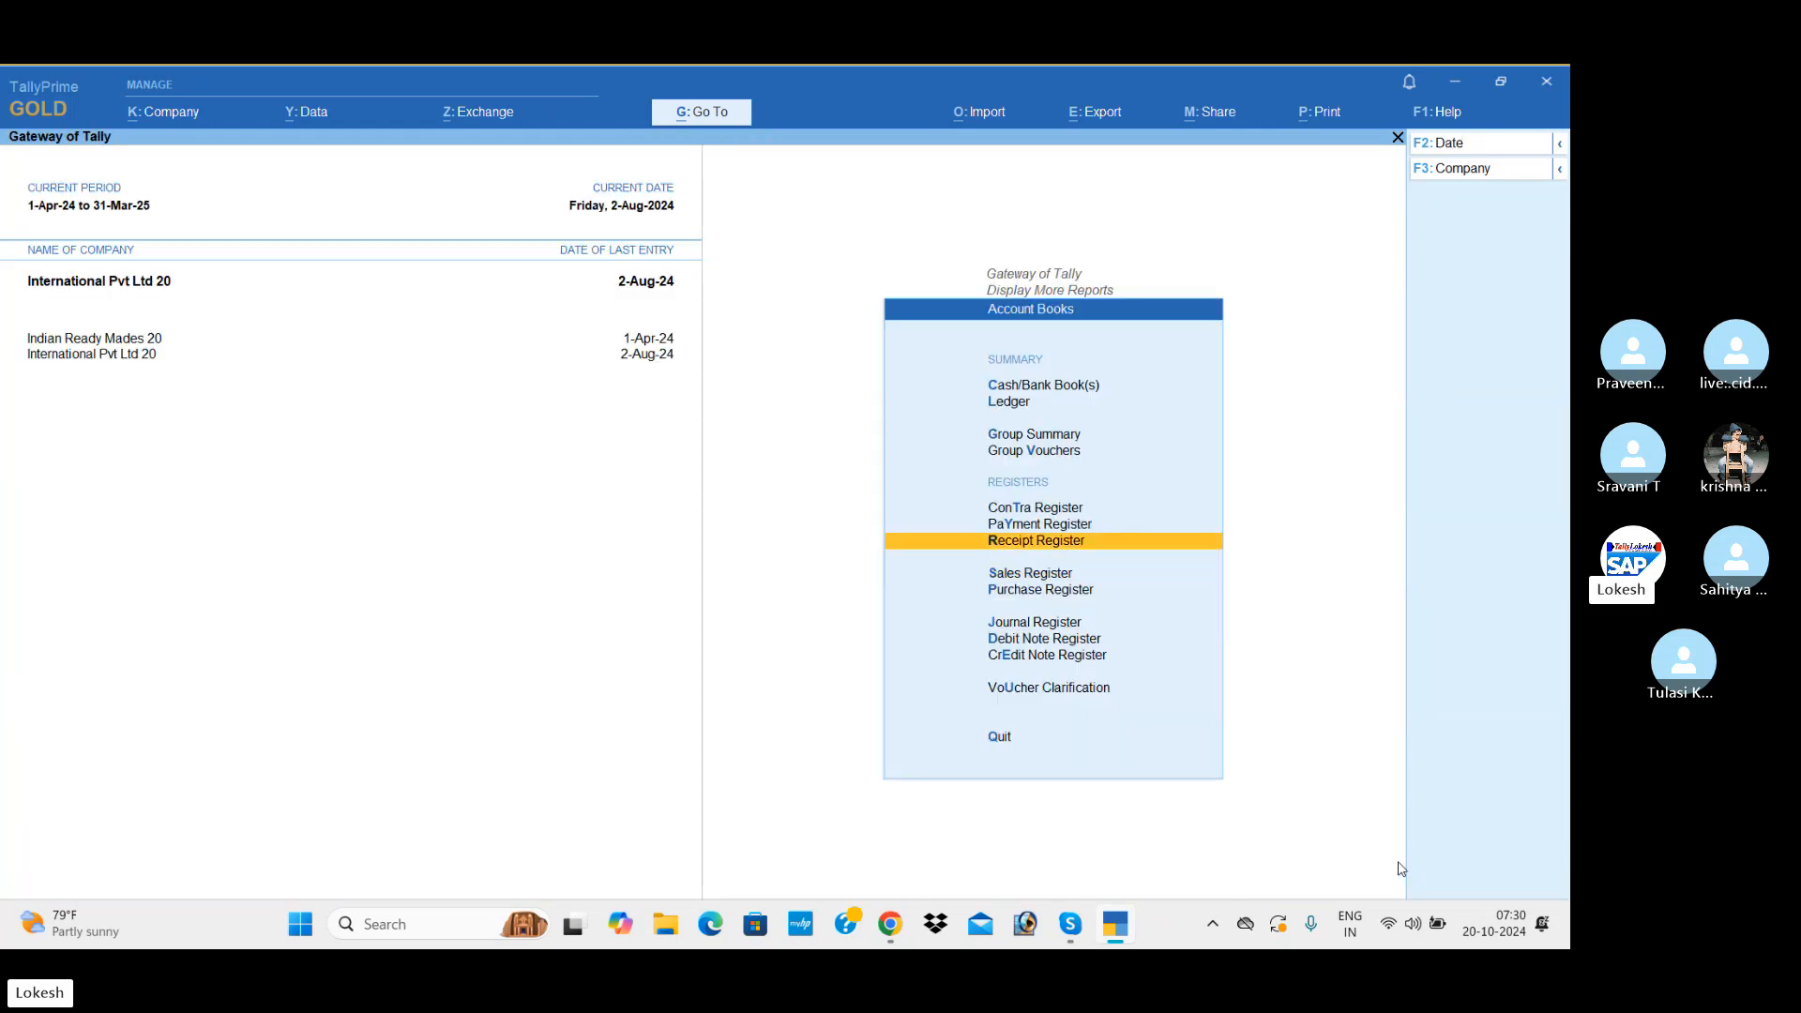
Step: List the July receipt vouchers from the Receipt Register
key("Return")
key("Up")
key("Return")
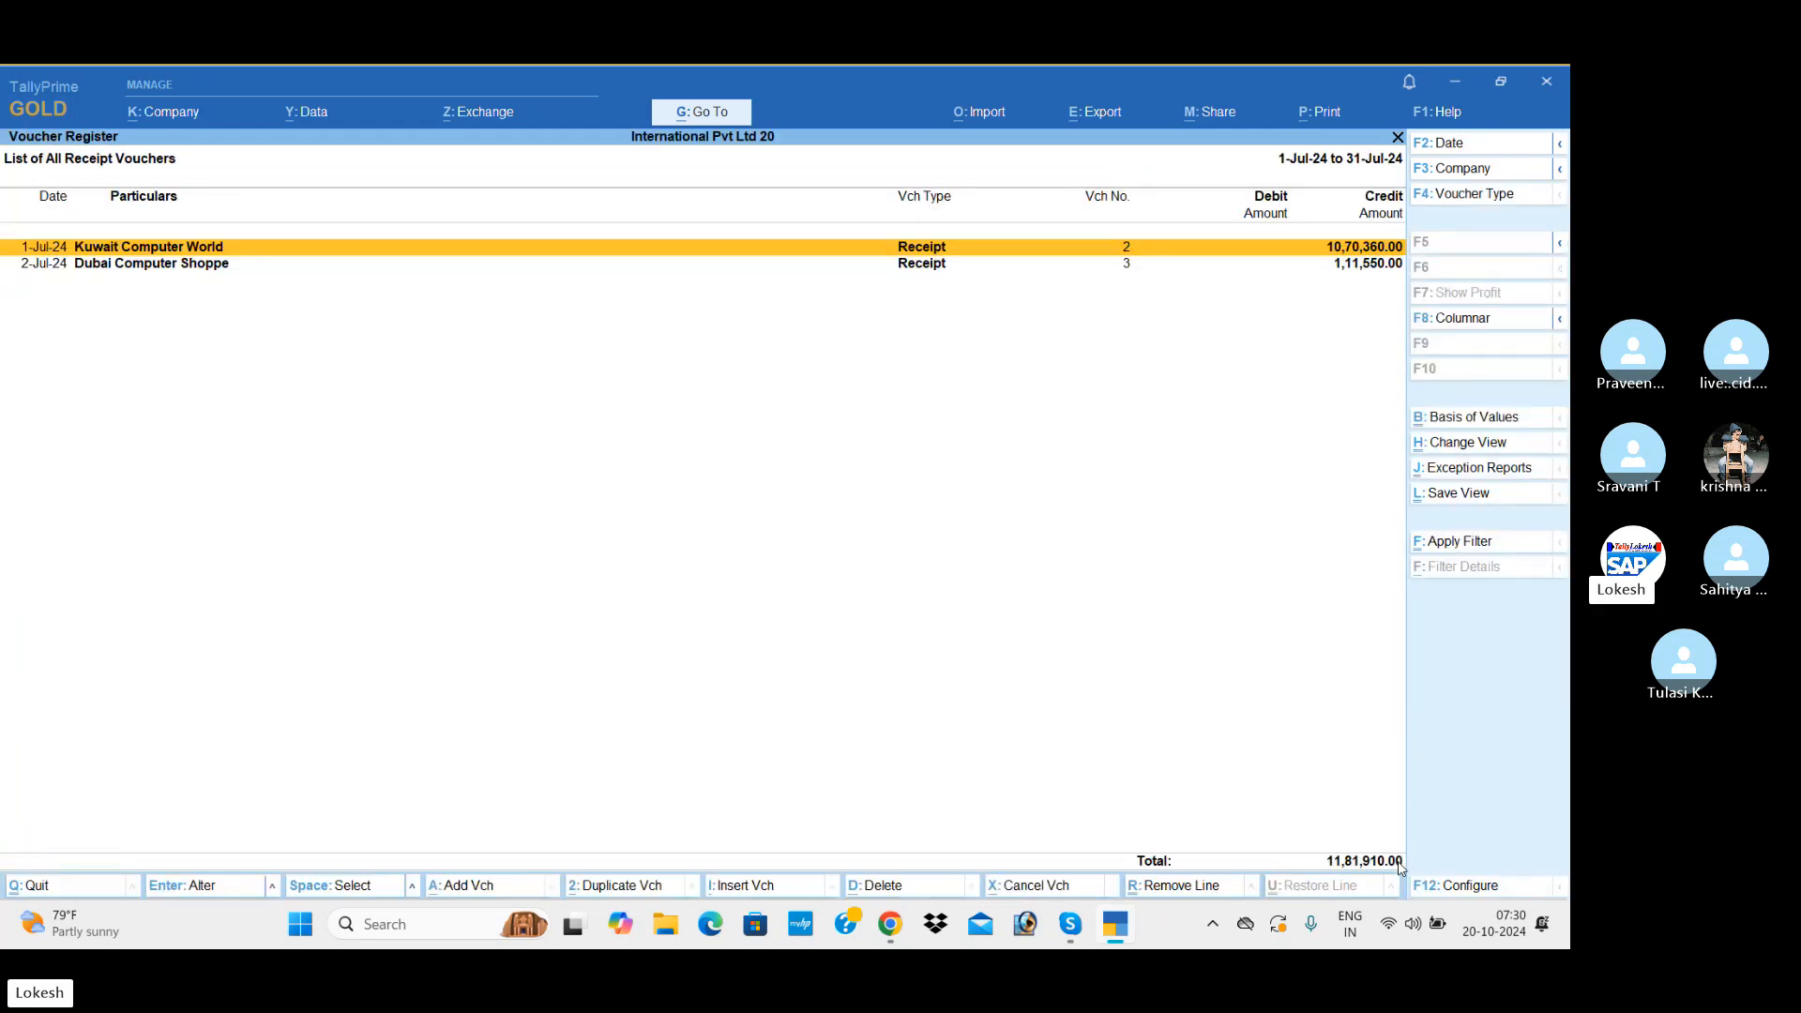
Step: List the August payment vouchers from the Payment Register
key("Escape")
Step: View the monthly Contra Register and leave the account books
key("Escape")
key("Up")
key("Return")
key("Return")
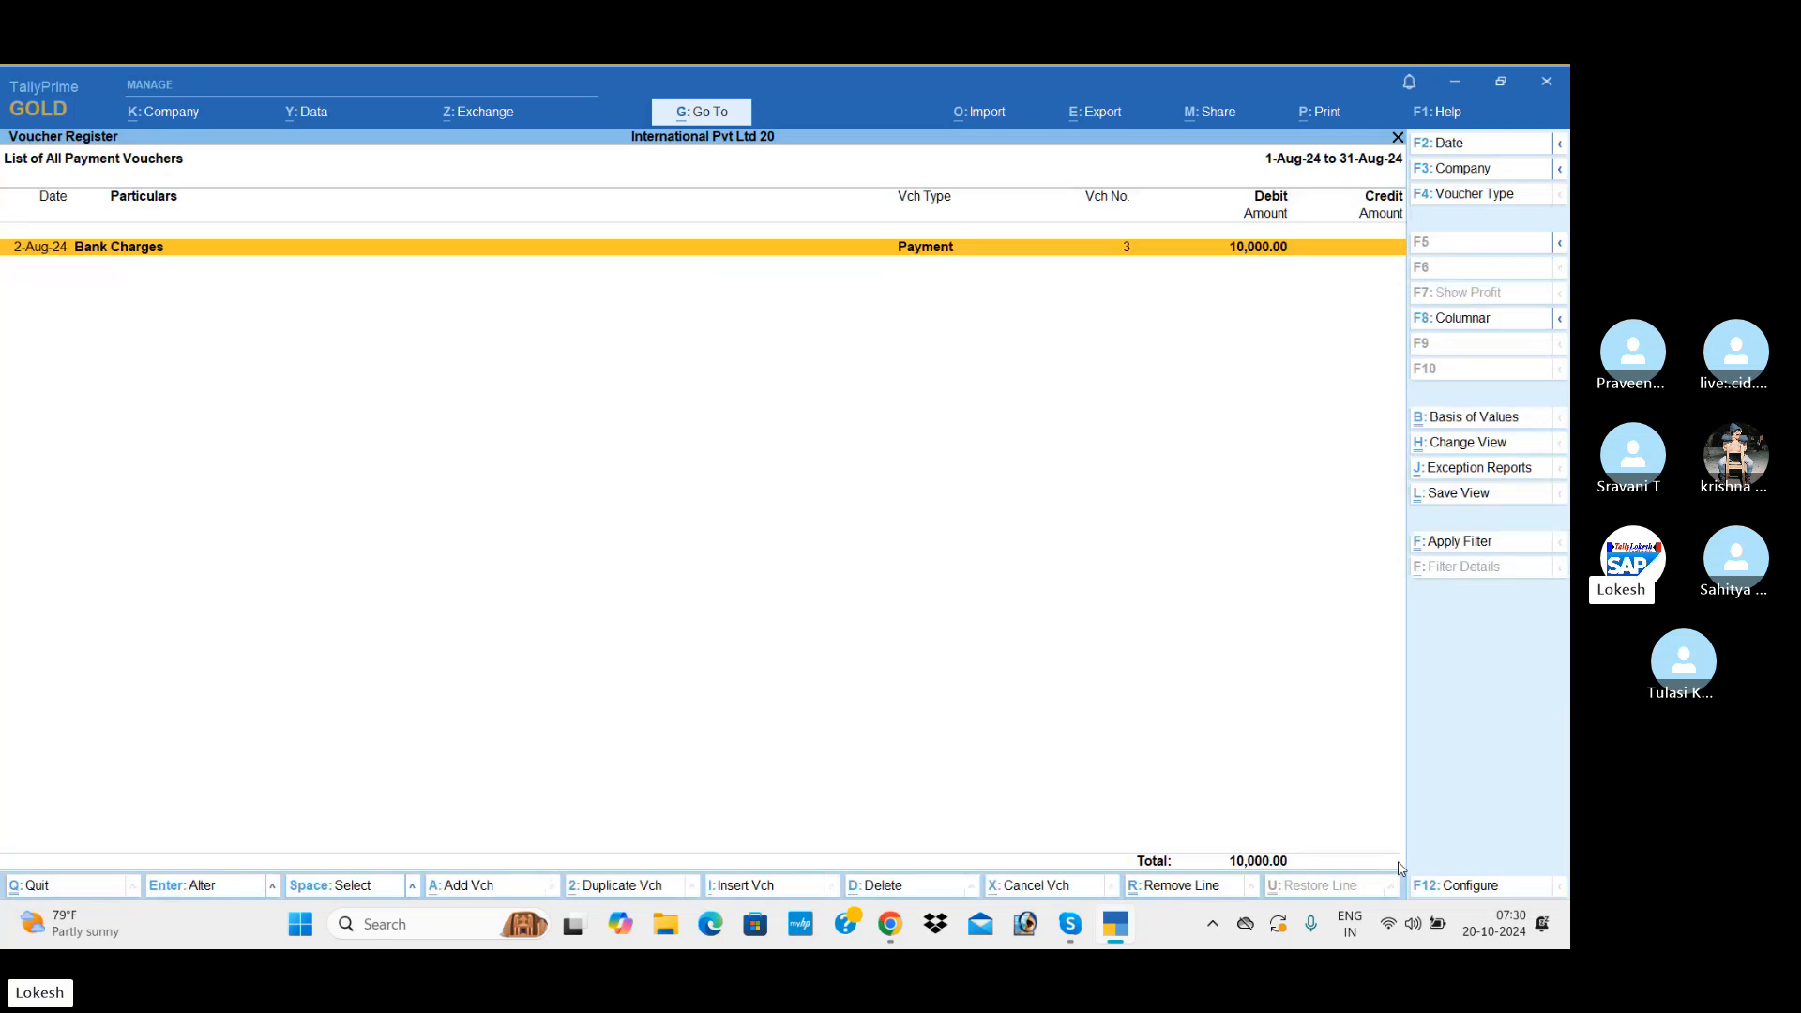
key("Escape")
key("Escape")
key("Up")
key("Return")
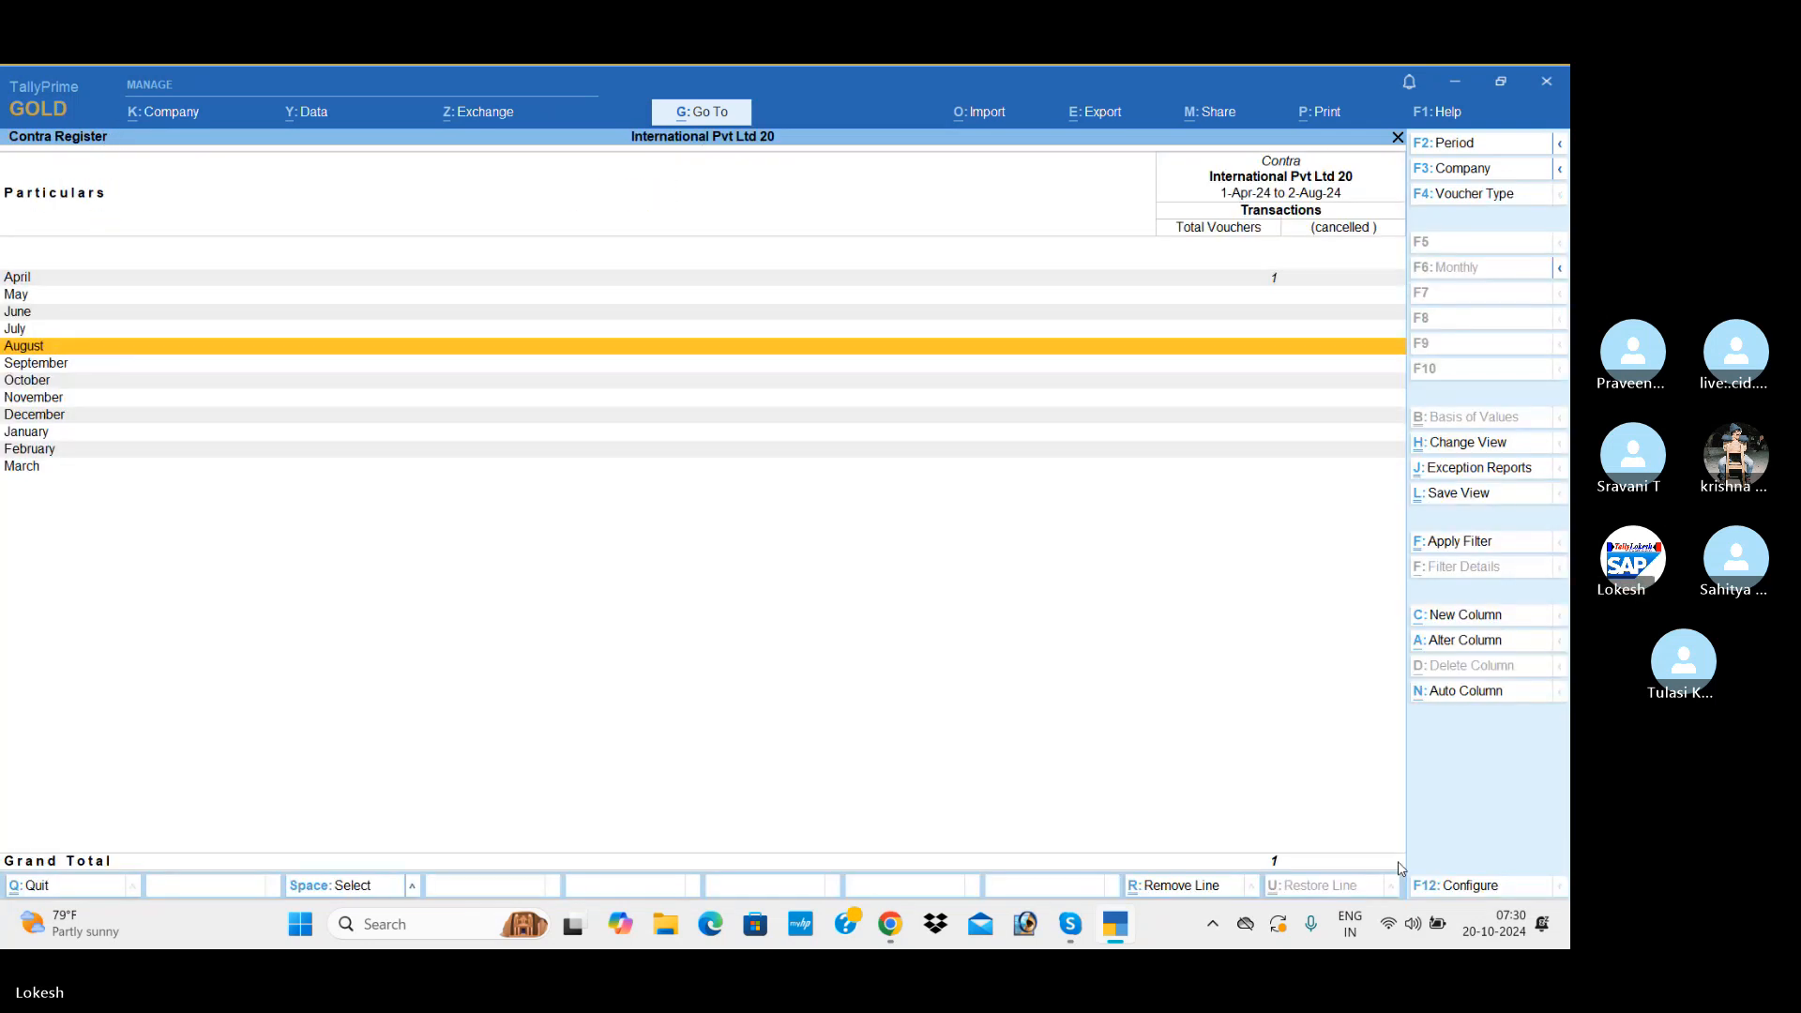
key("Escape")
key("Up")
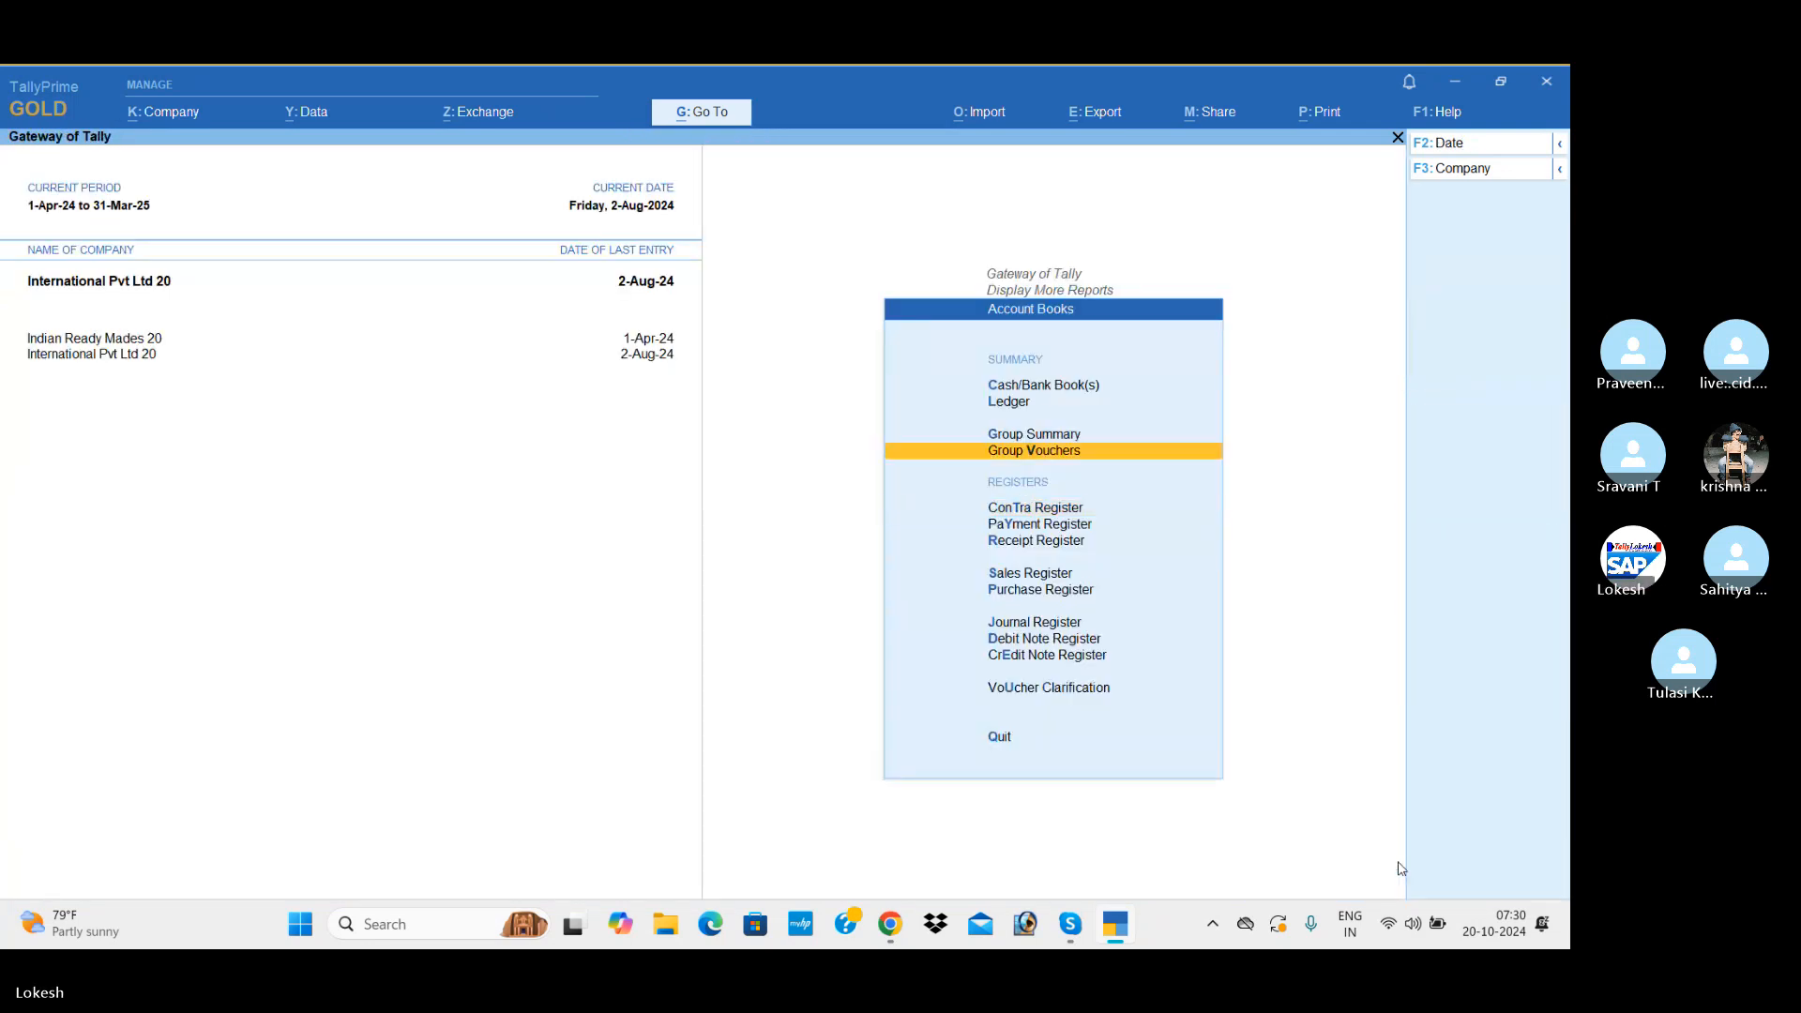
key("Escape")
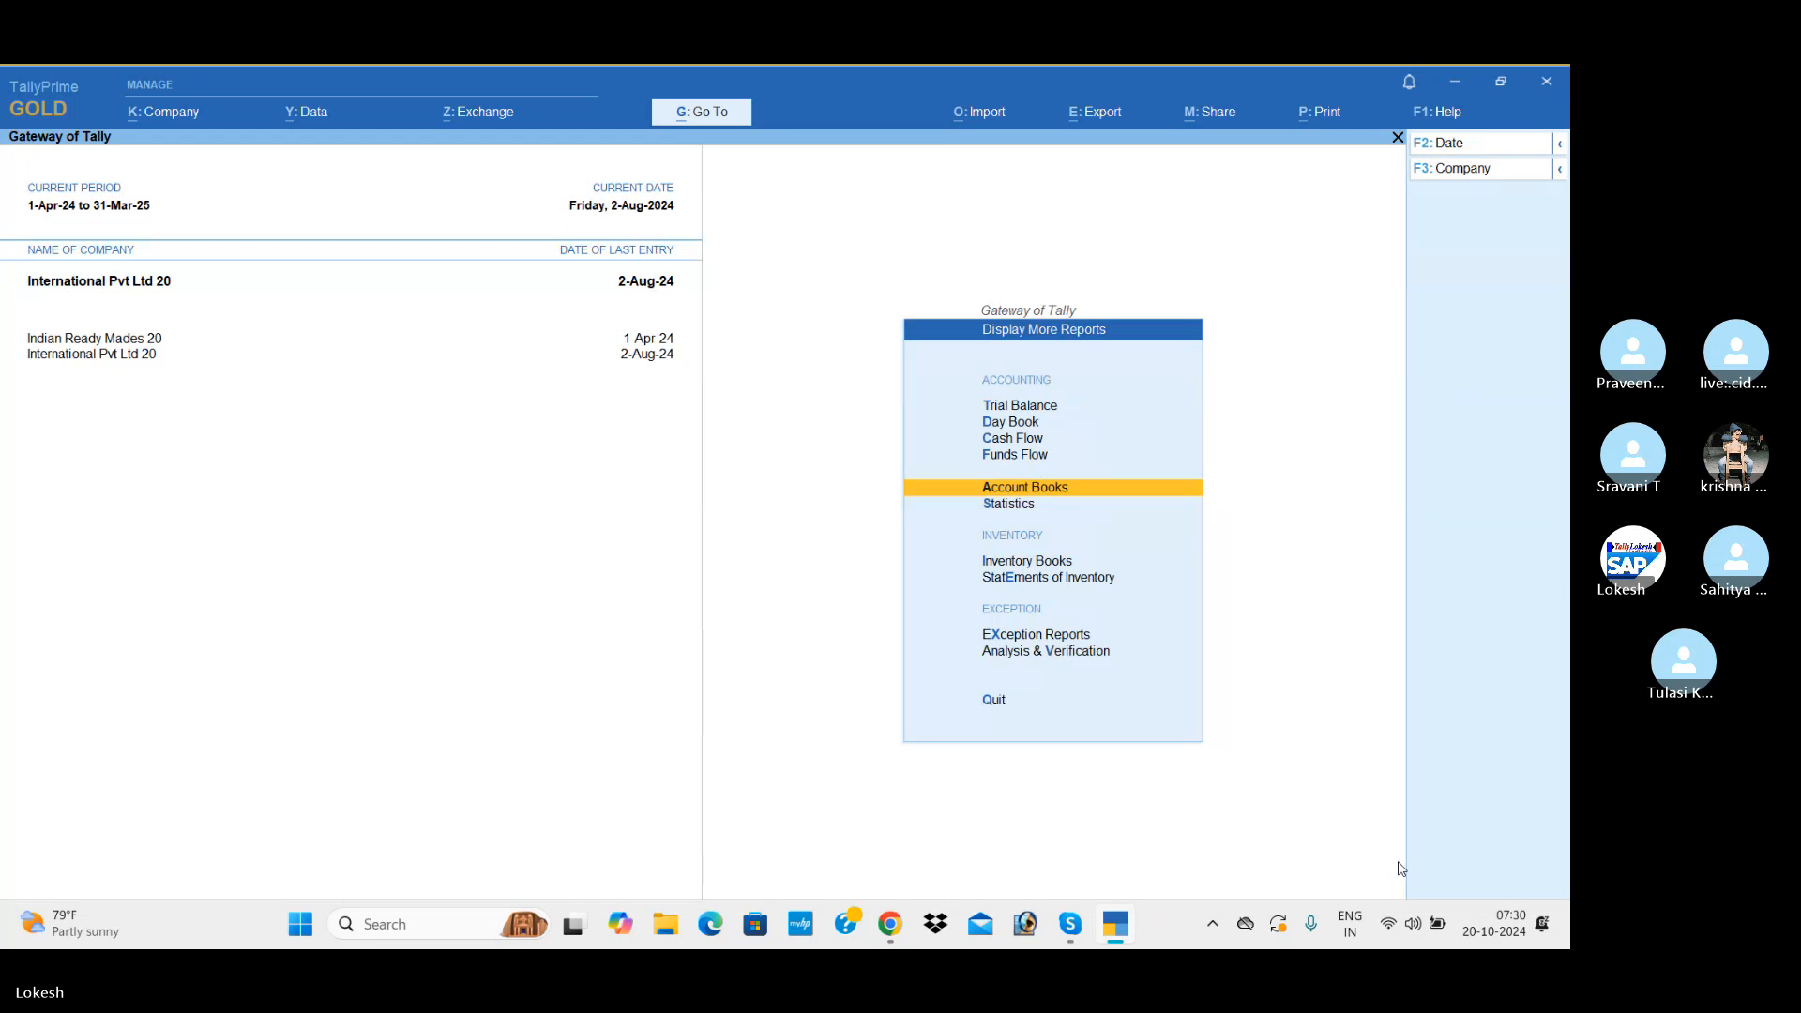
Step: Return to the main reports and open the Stock Summary
key("Escape")
key("Up")
key("Up")
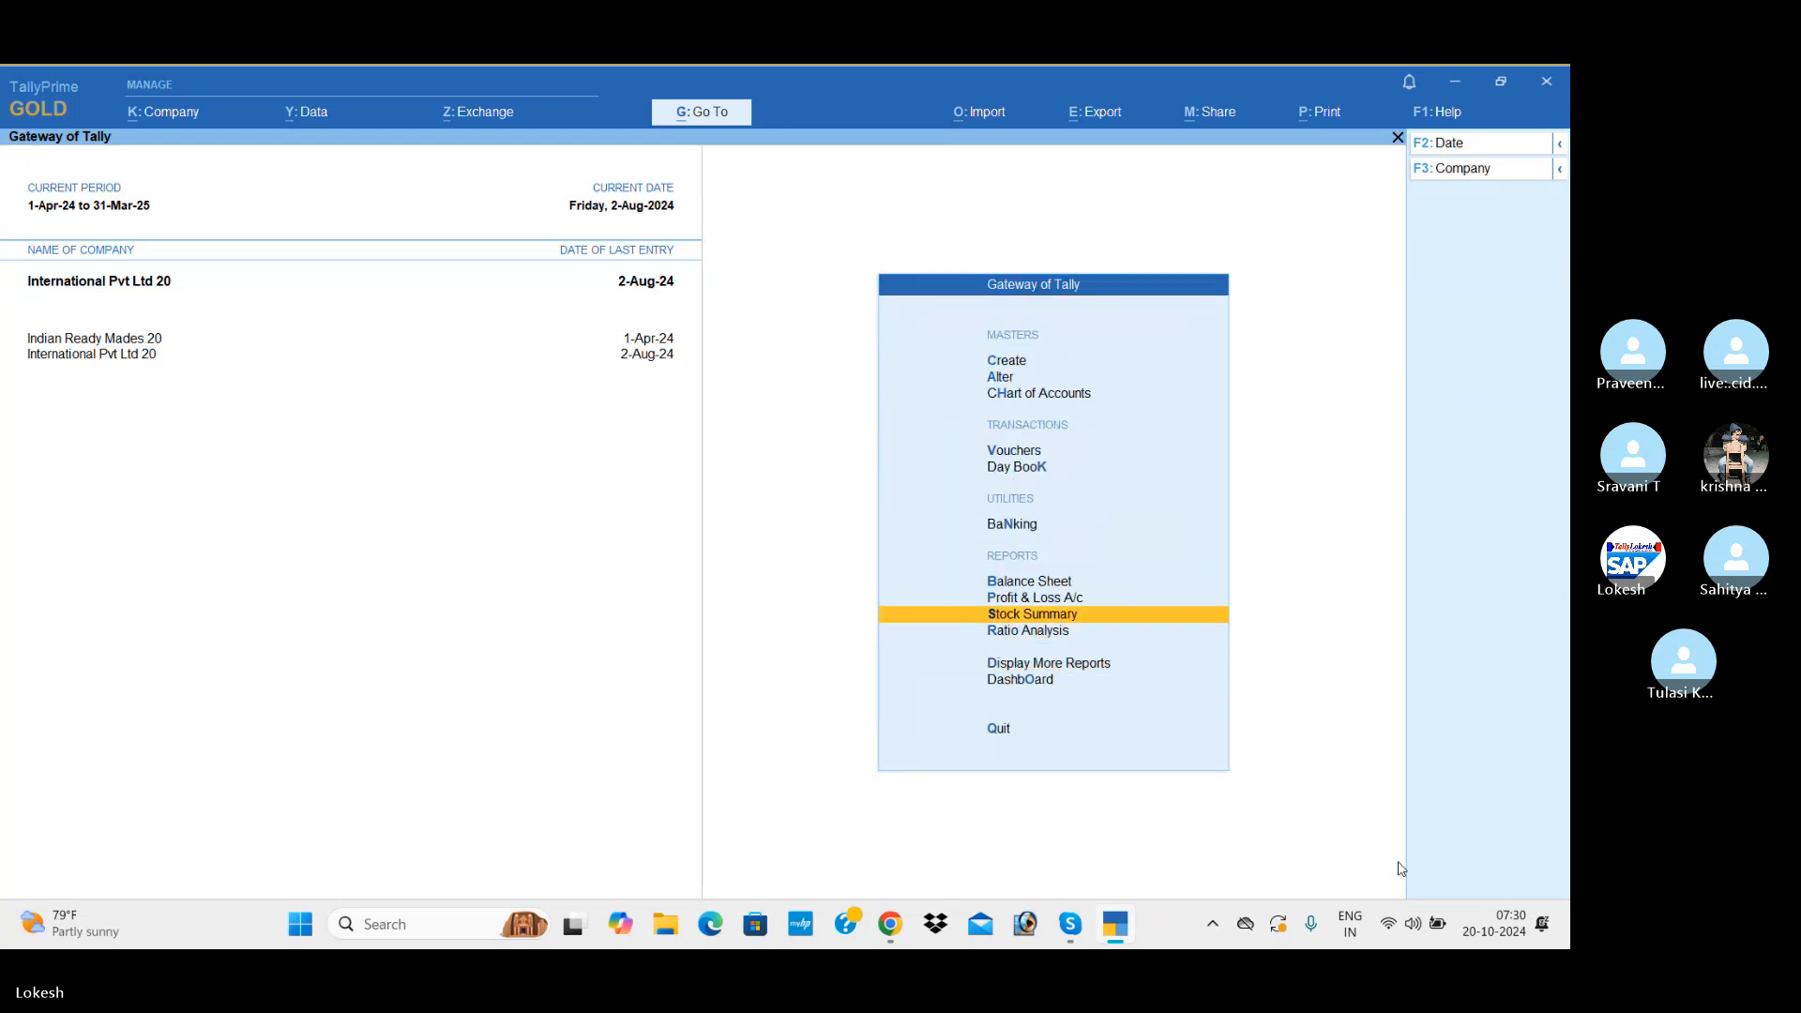
key("Return")
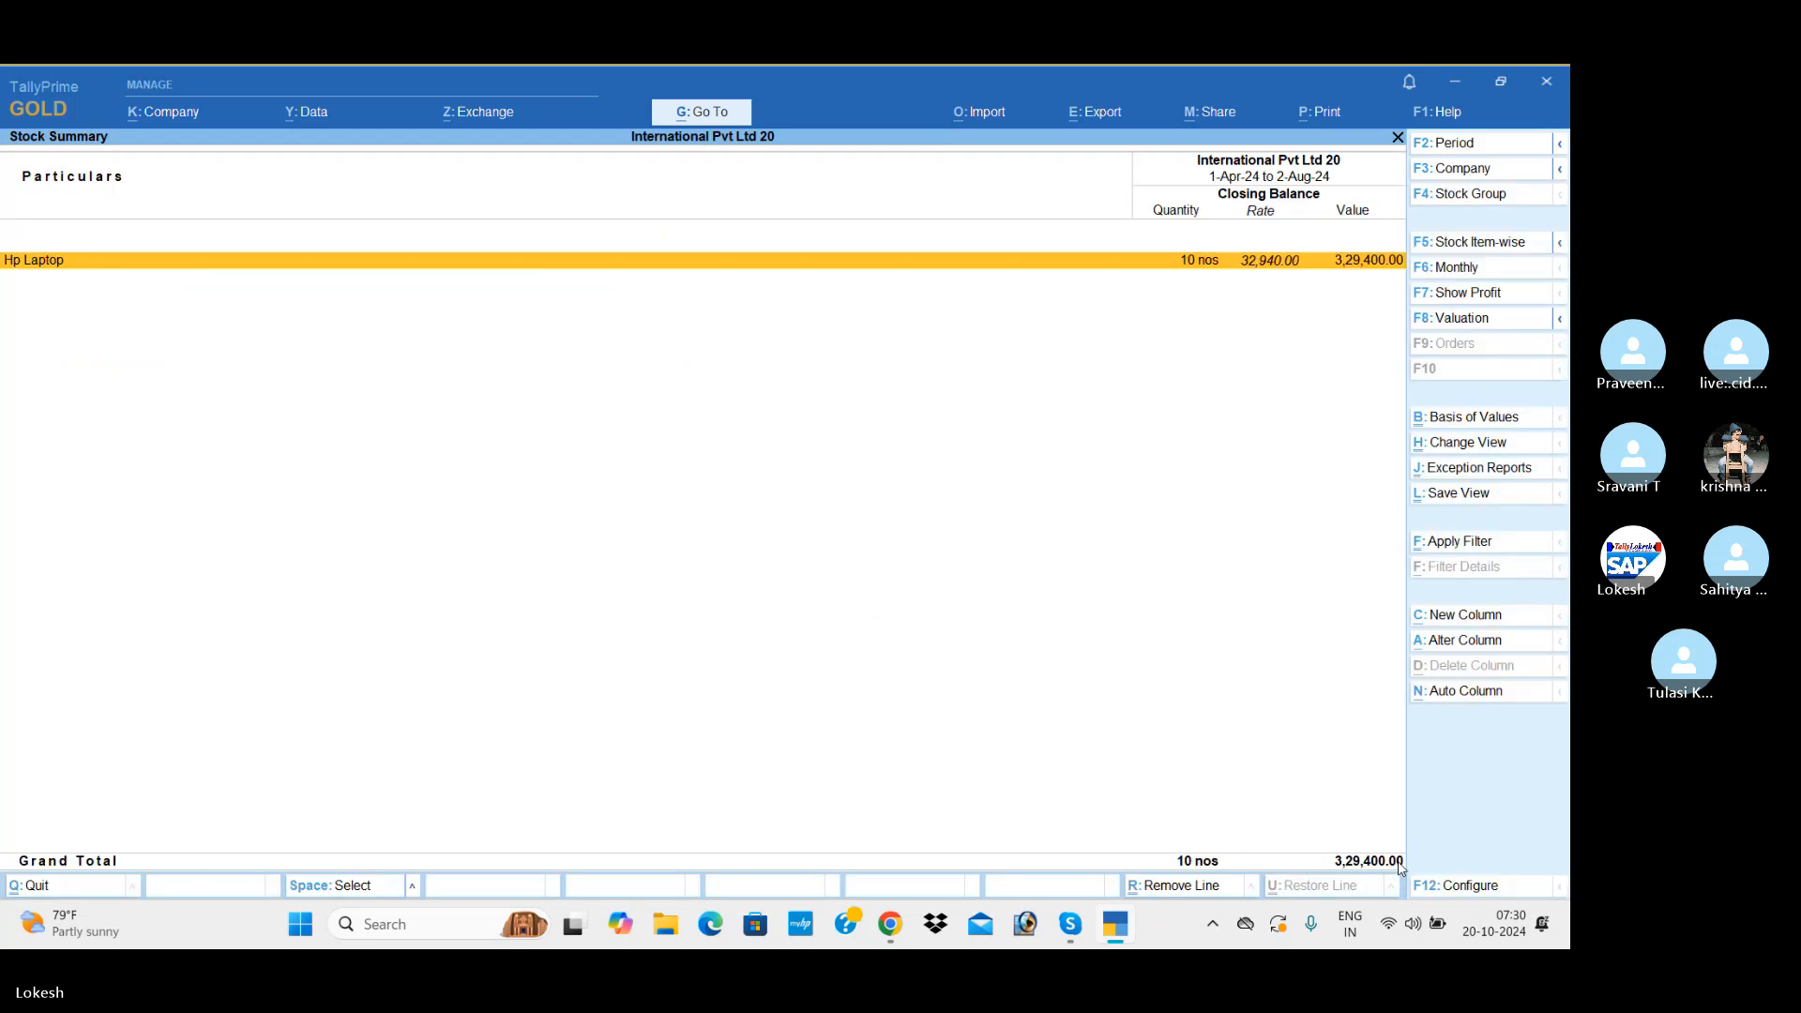
Step: Configure the Stock Summary to show goods inwards and goods outwards alongside the closing balance
left_click(1473, 886)
key("Down")
key("Down")
key("Down")
key("Down")
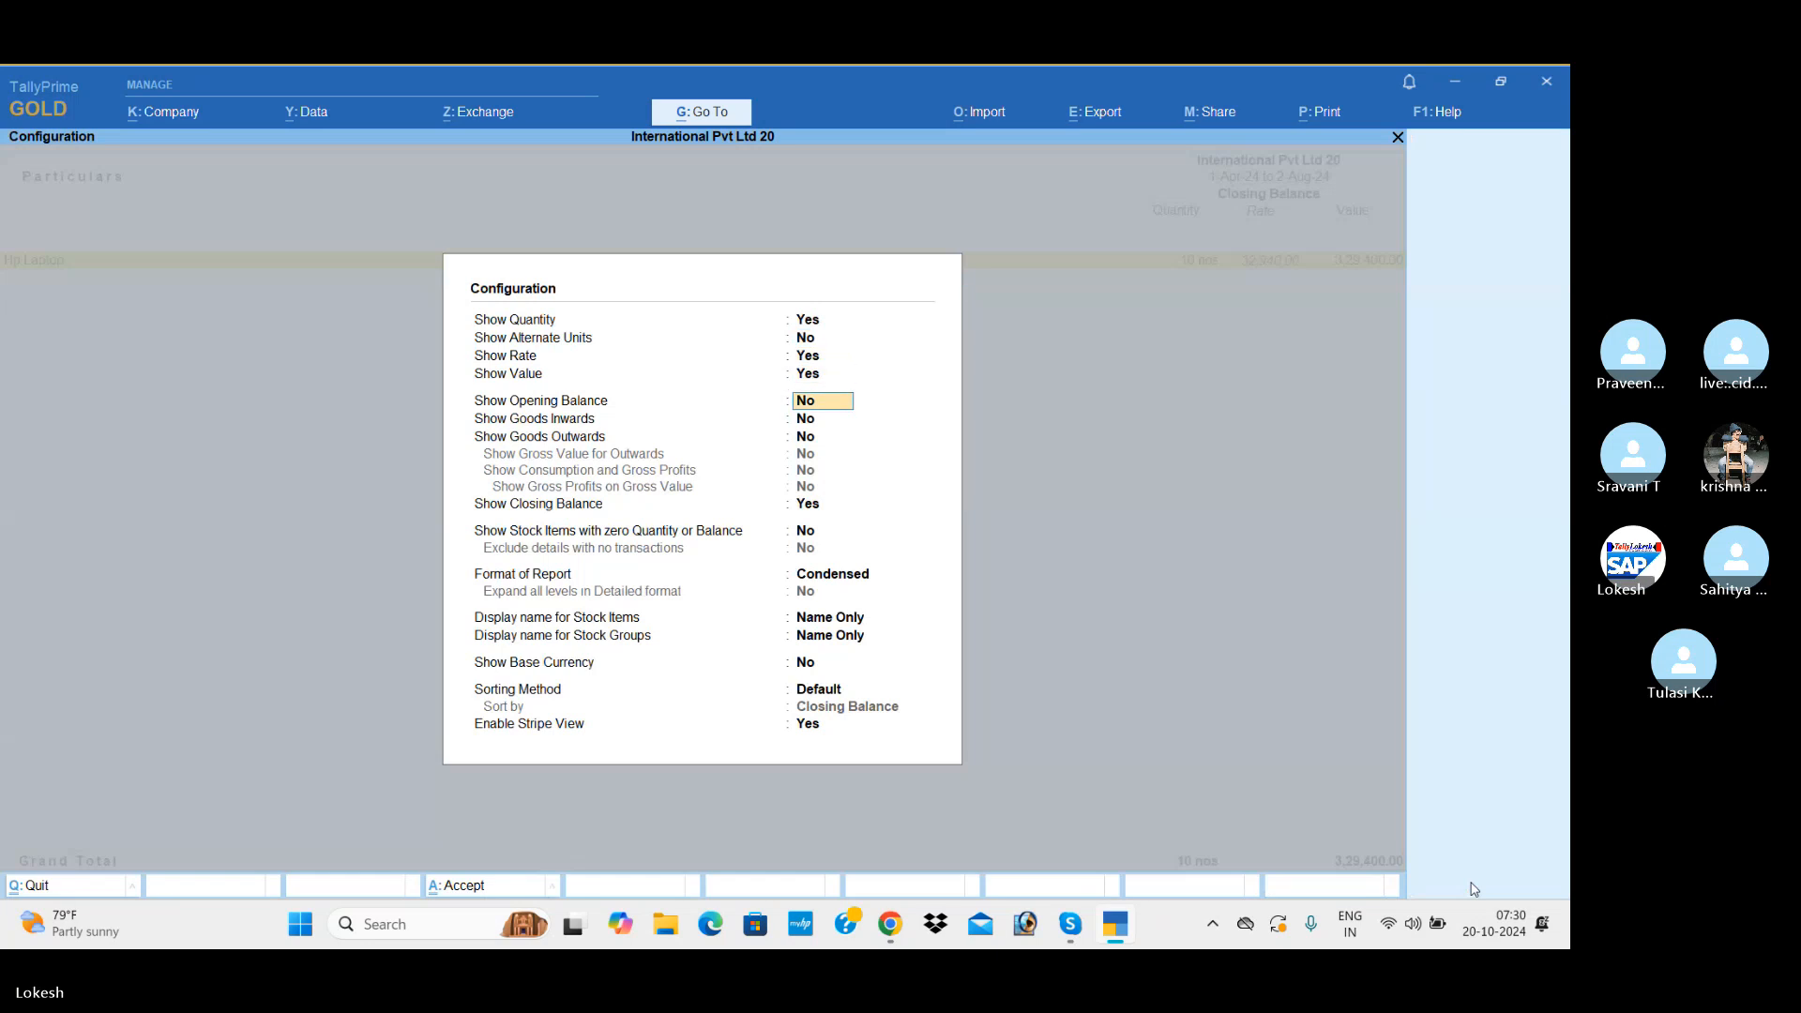
key("Down")
type("y")
key("Return")
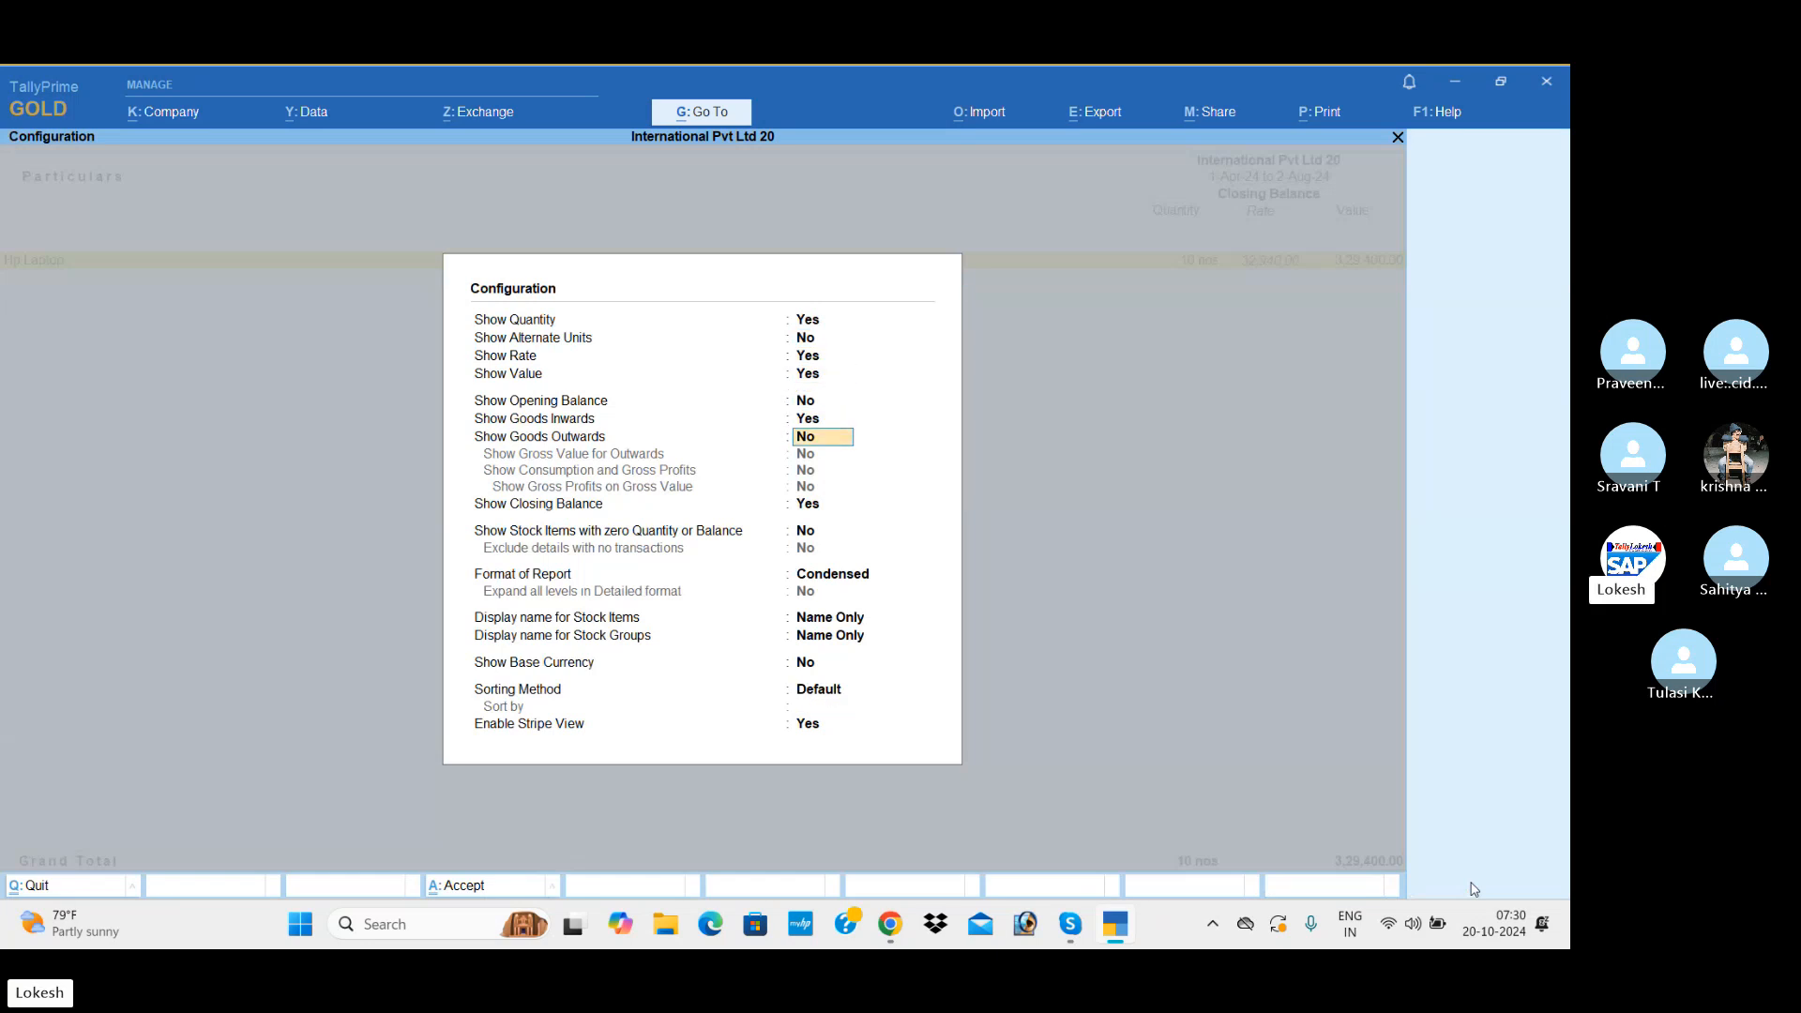
type("y")
key("Return")
key("Down")
key("Down")
key("Down")
key("Down")
key("Down")
key("Down")
key("Down")
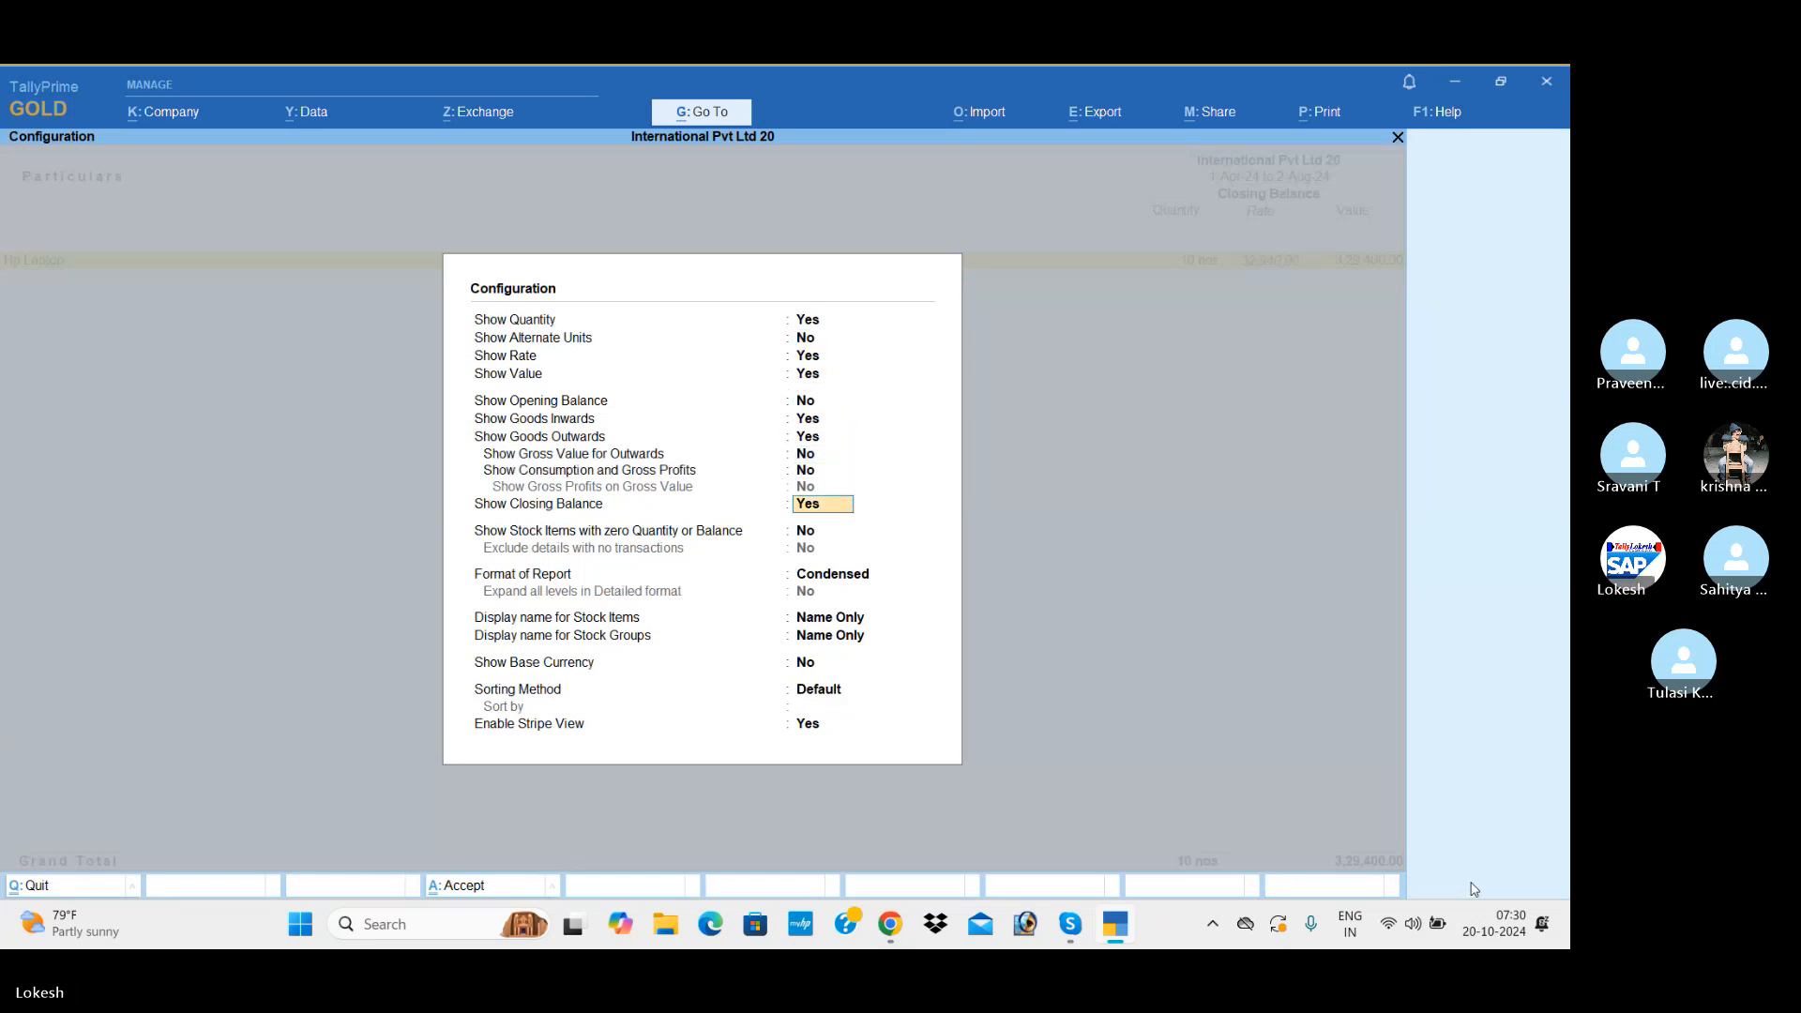
key("Down")
key("Down")
key("Return")
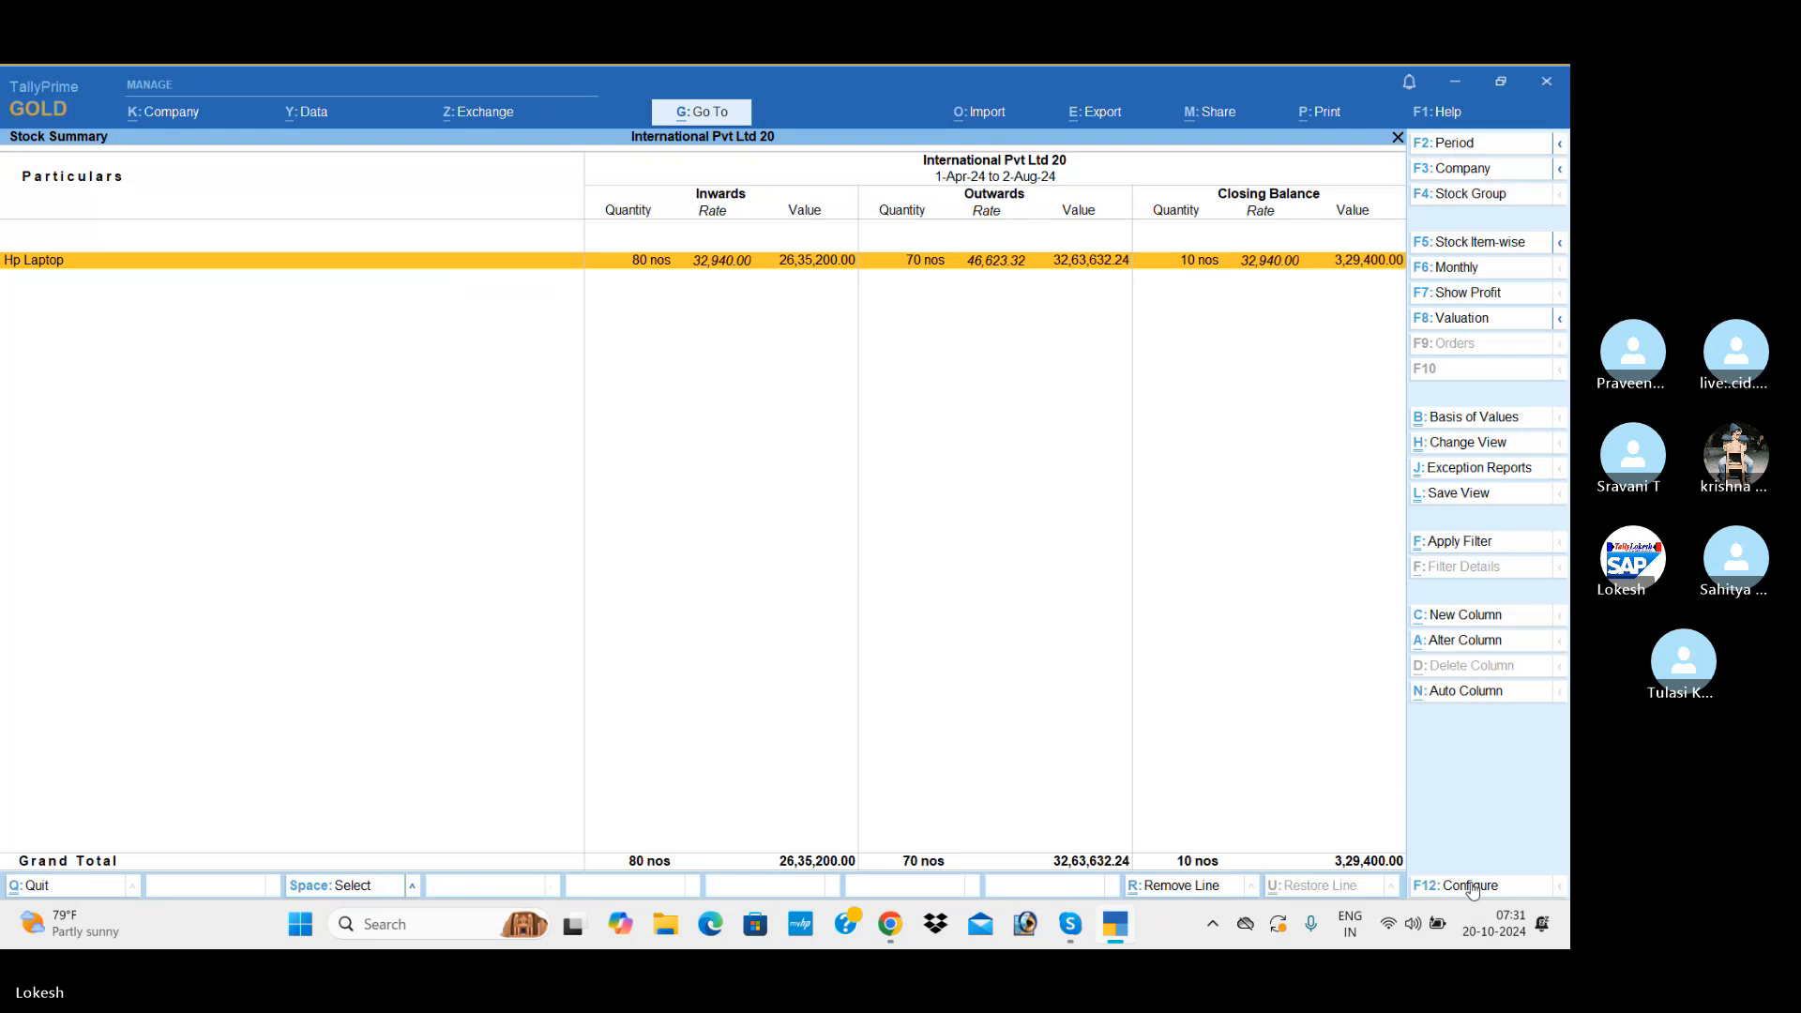
Step: Close the Stock Summary and reopen the Profit & Loss A/c
key("Escape")
key("Up")
key("Up")
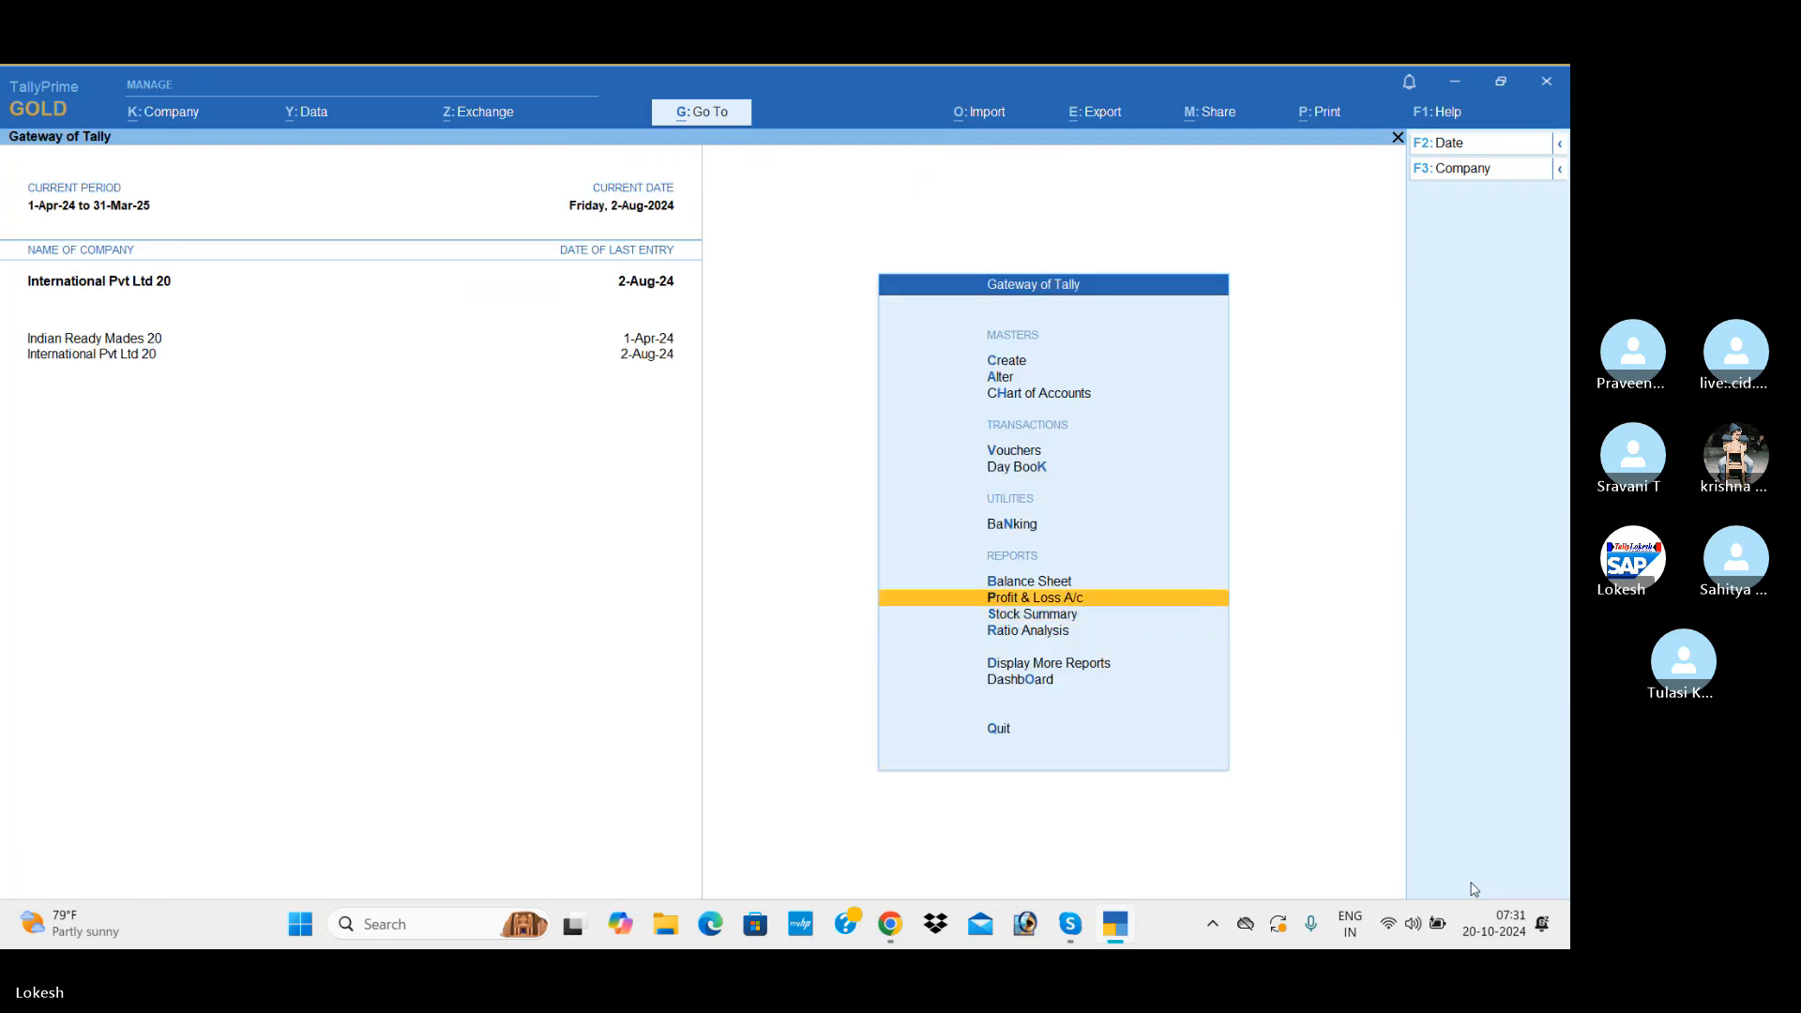
key("Down")
key("Return")
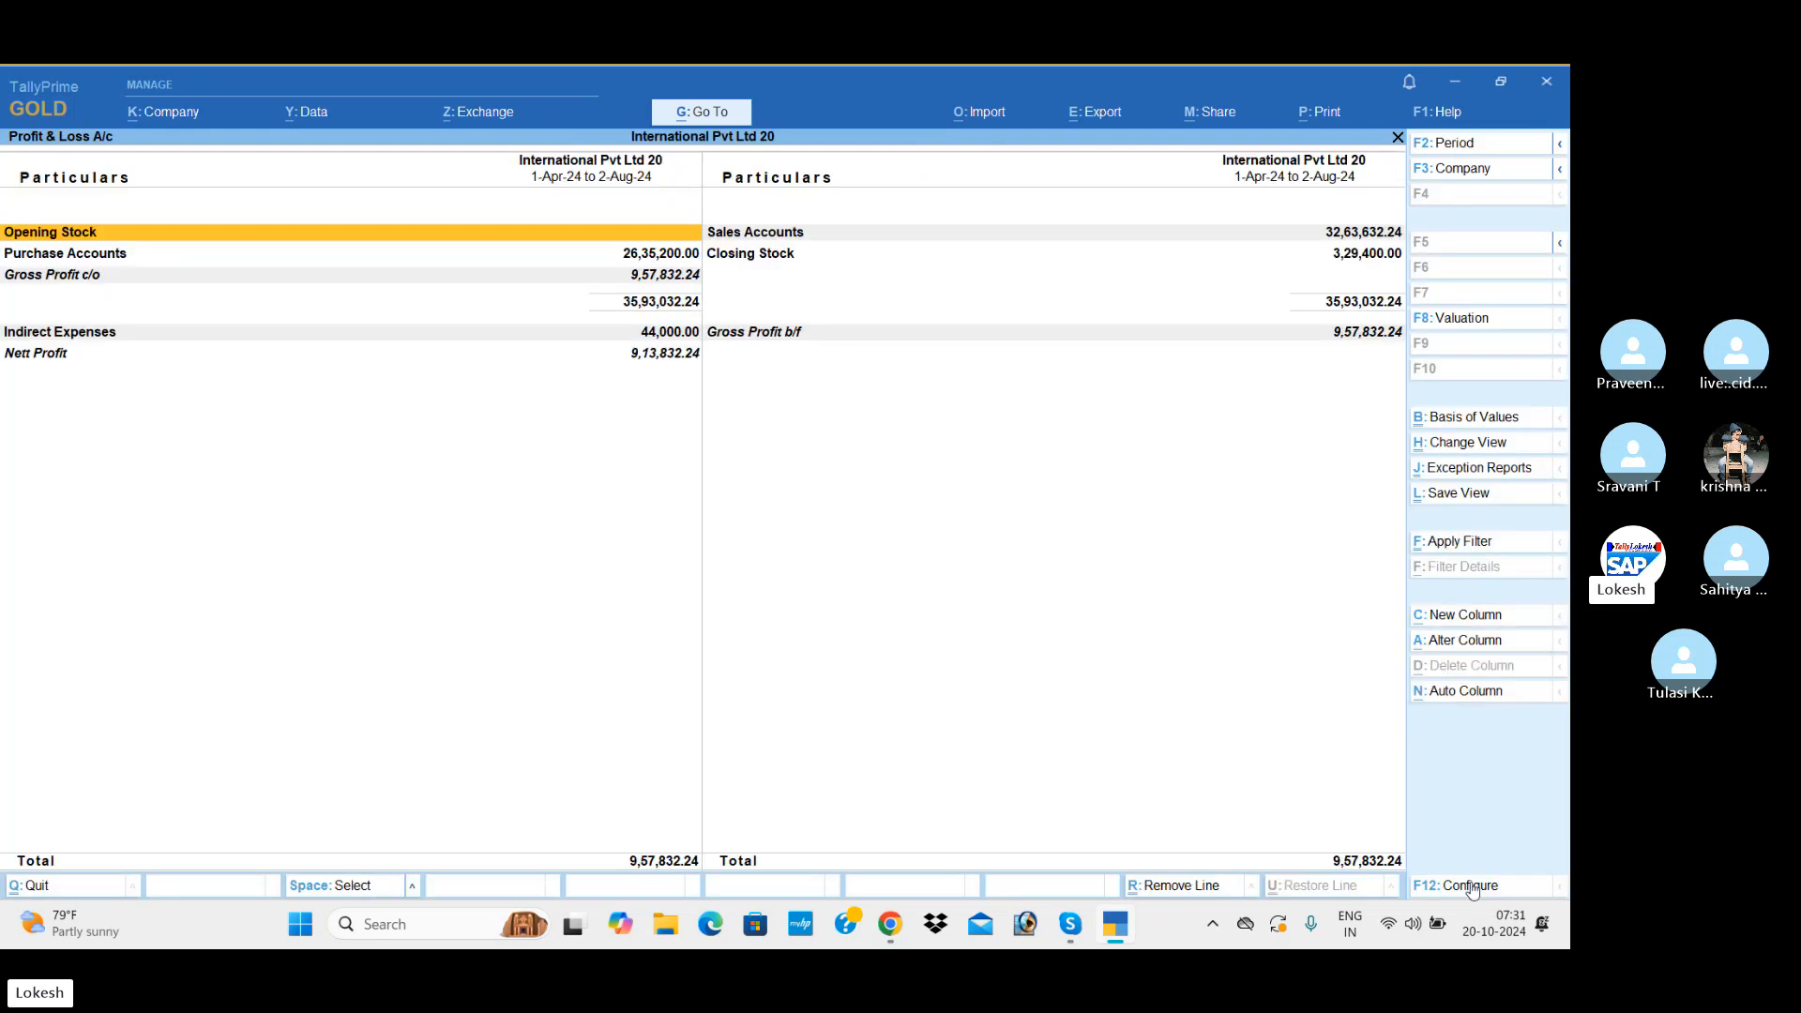
Step: Show the Profit & Loss A/c in detail and add a dollar ($) column from 1-Apr-24 at the default rate and stock valuation
key("alt+F5")
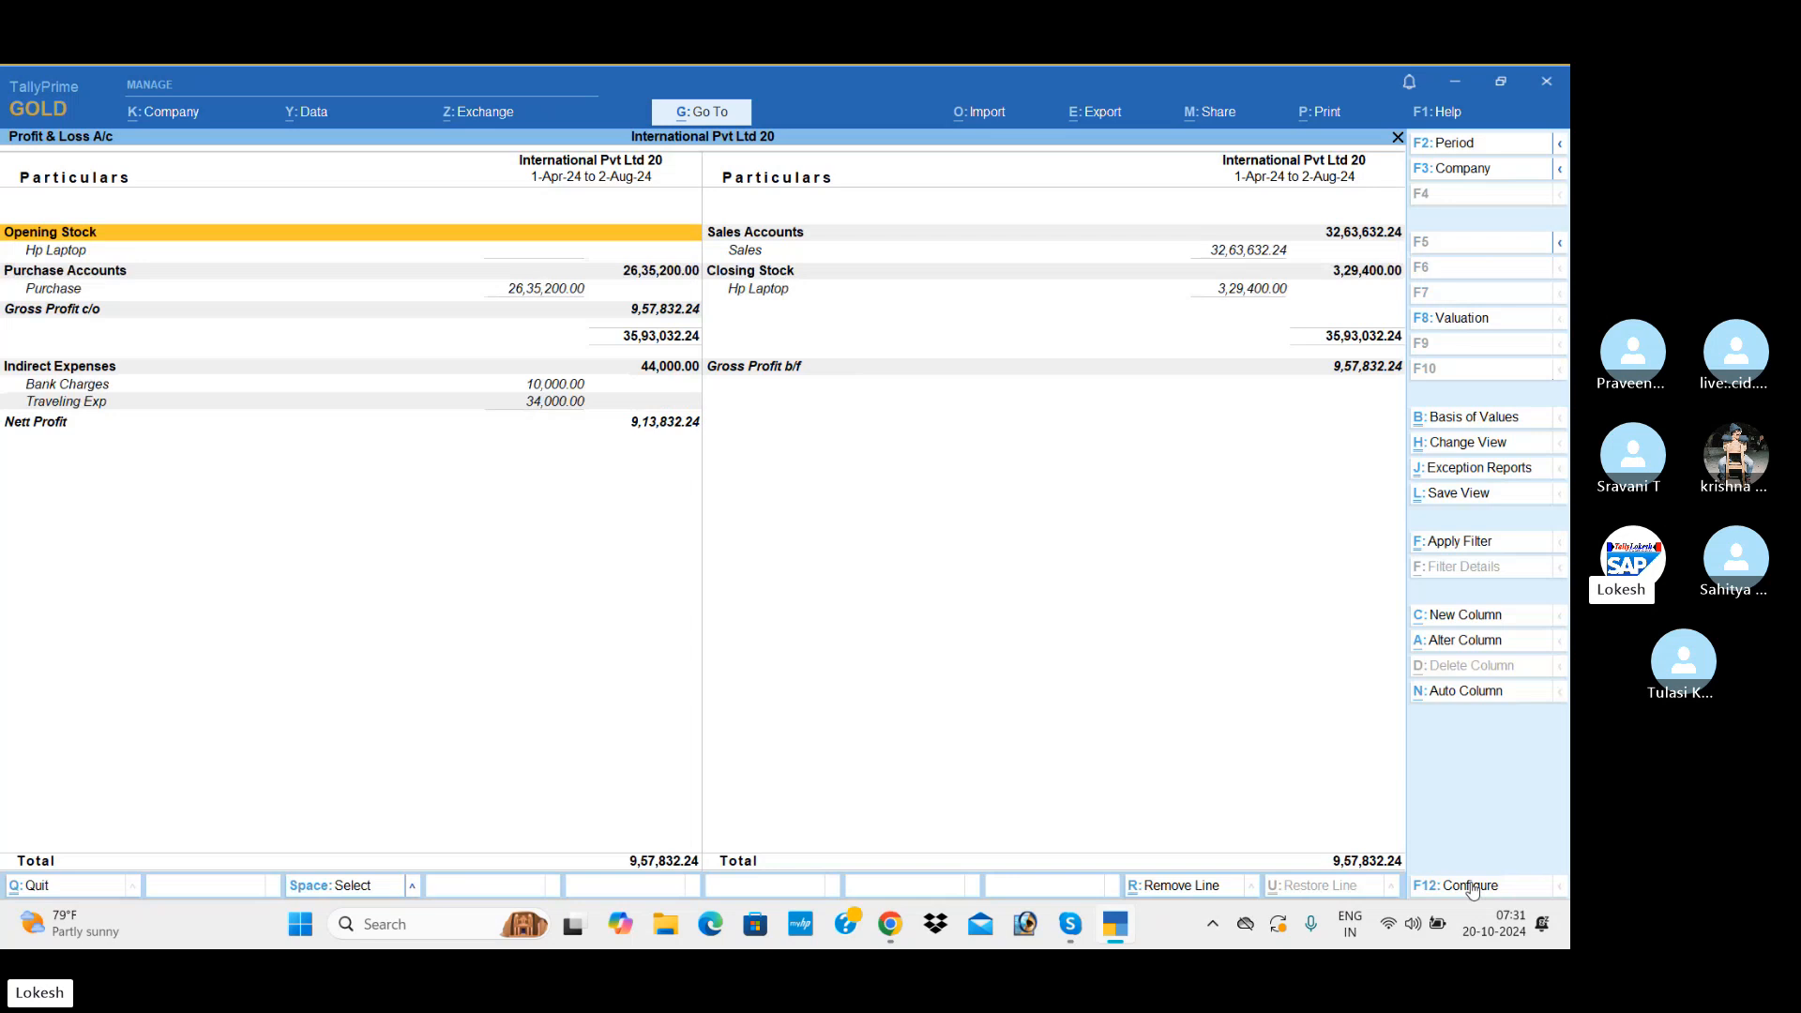
key("alt+c")
key("Return")
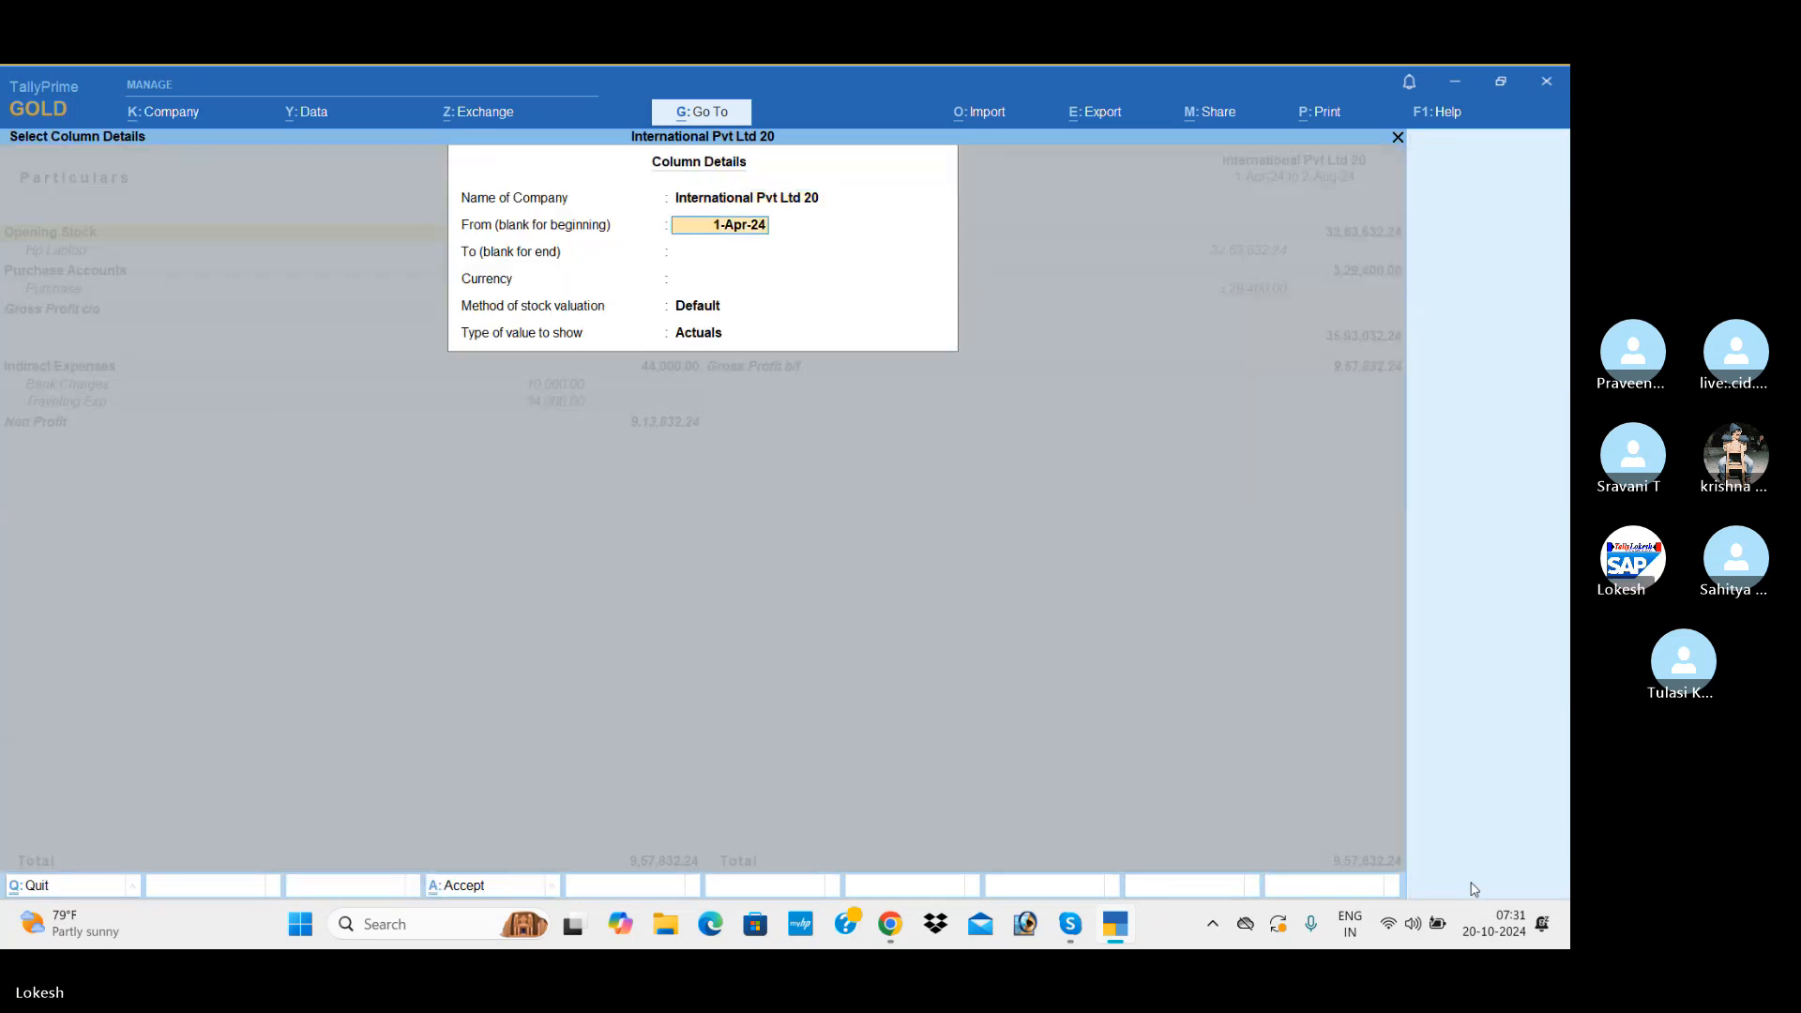
key("Return")
key("Return")
key("Down")
key("Return")
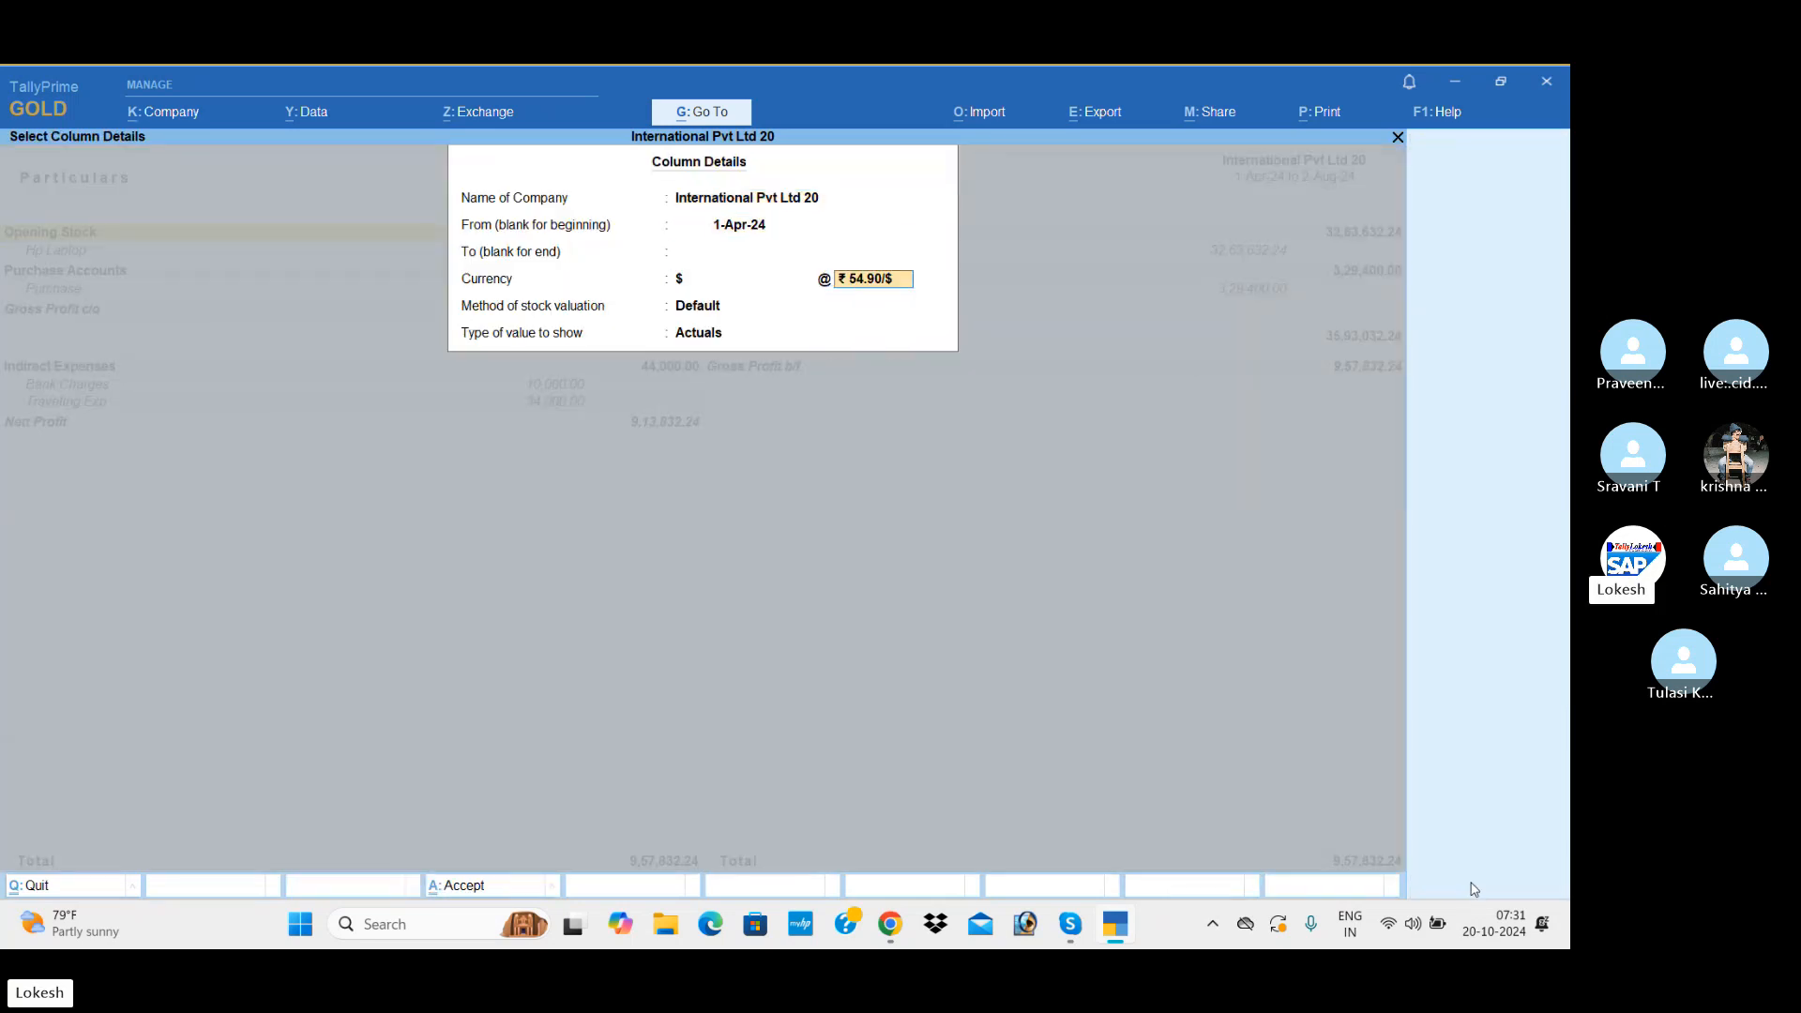
key("Return")
key("Return")
key("Return")
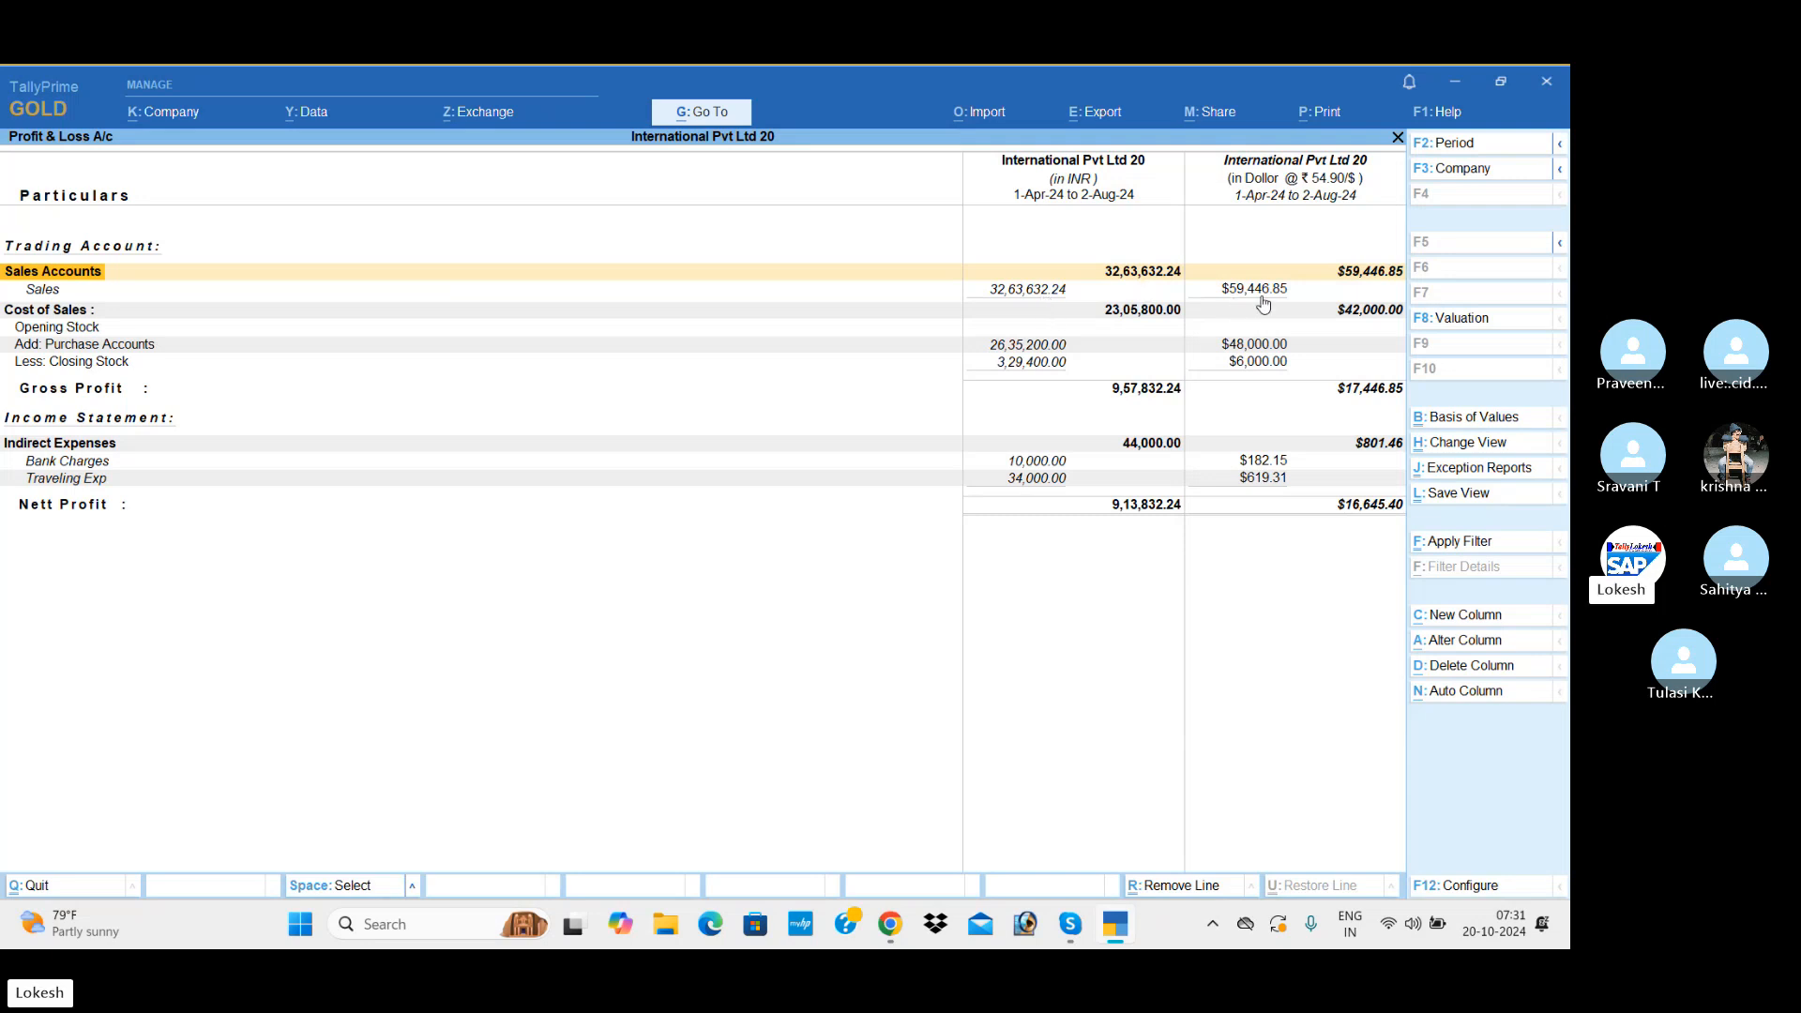
Step: Add a Dirhms (dhs) column to the Profit & Loss A/c, accepting the default exchange rate and stock valuation method
key("alt+c")
key("Return")
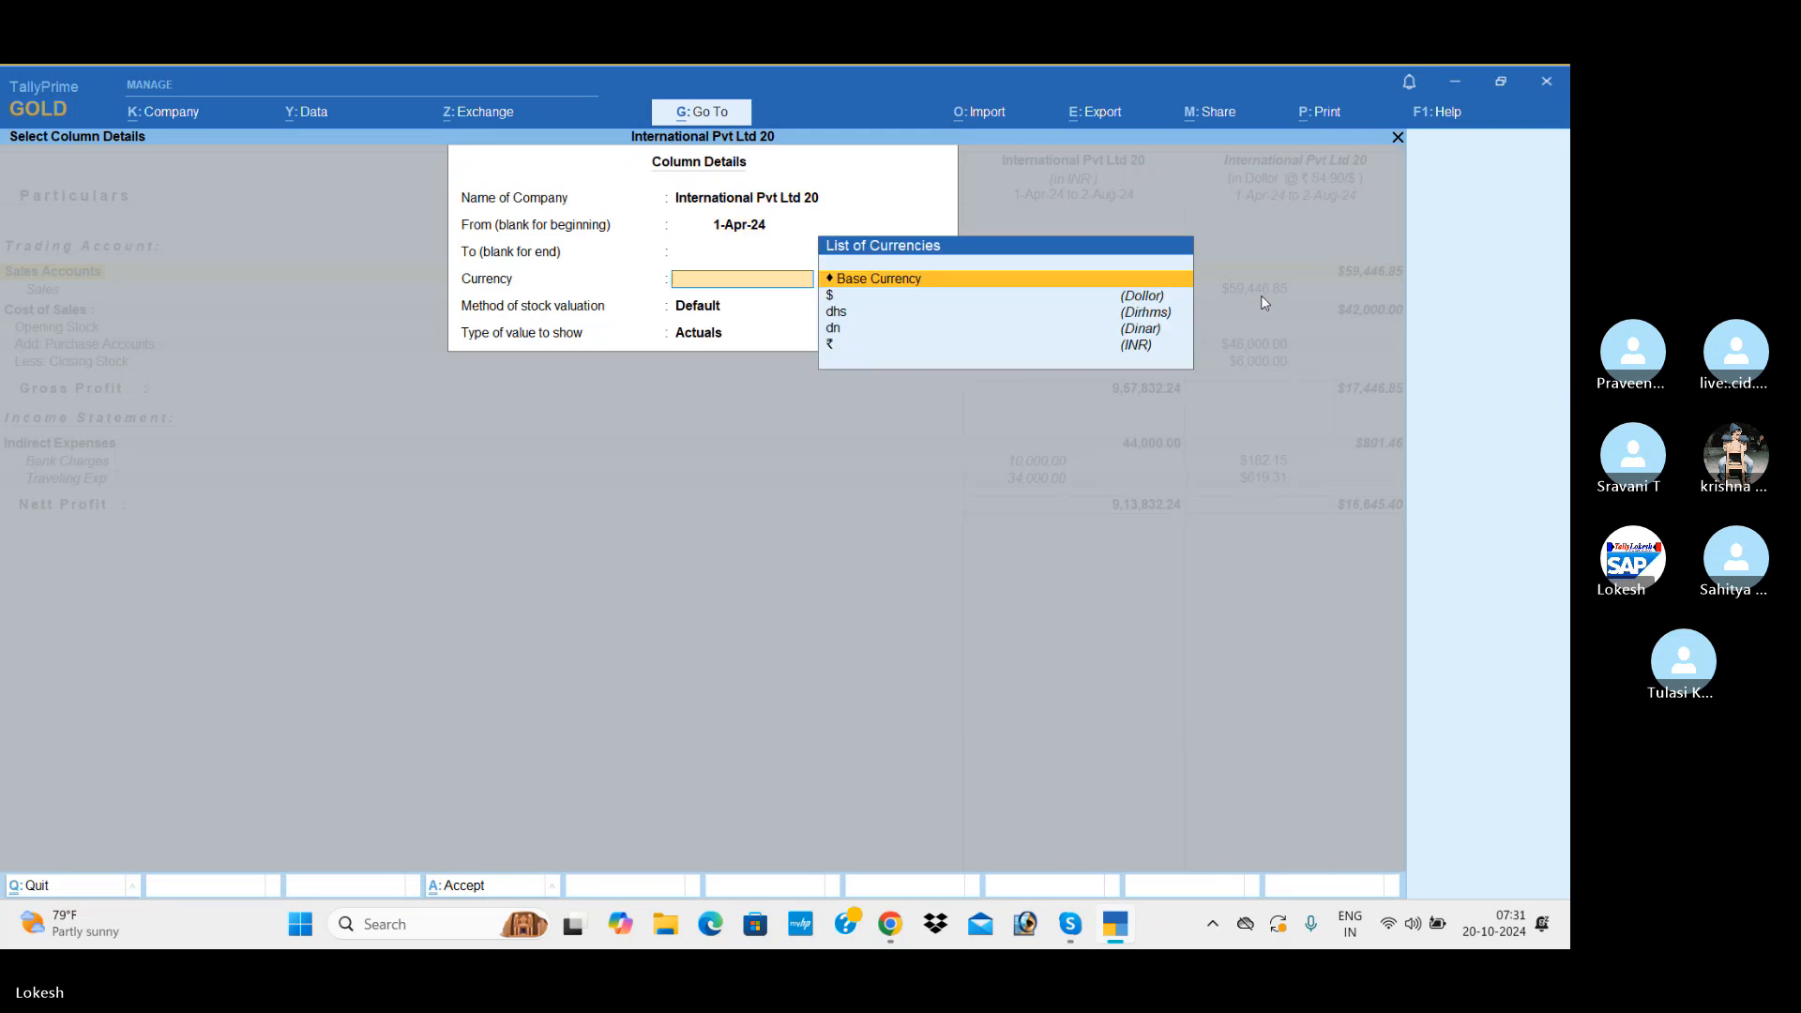
key("Down")
key("Down")
key("Return")
key("Return")
key("Return")
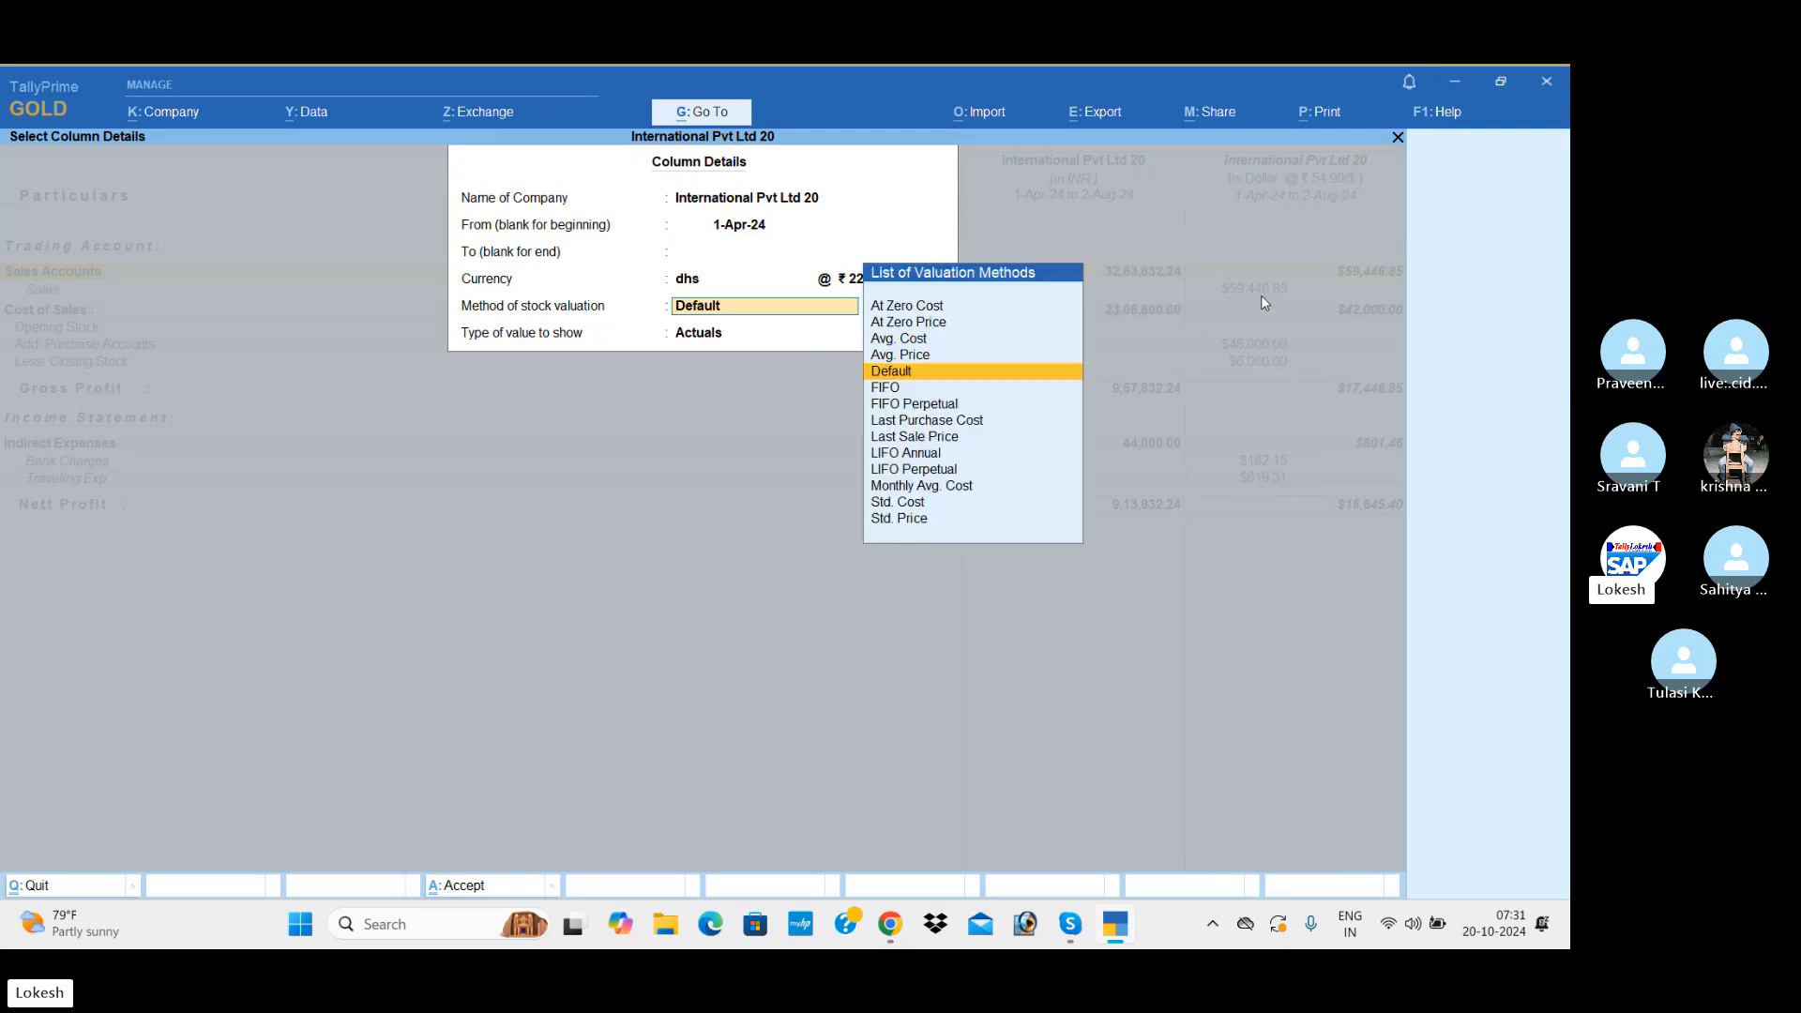
key("Return")
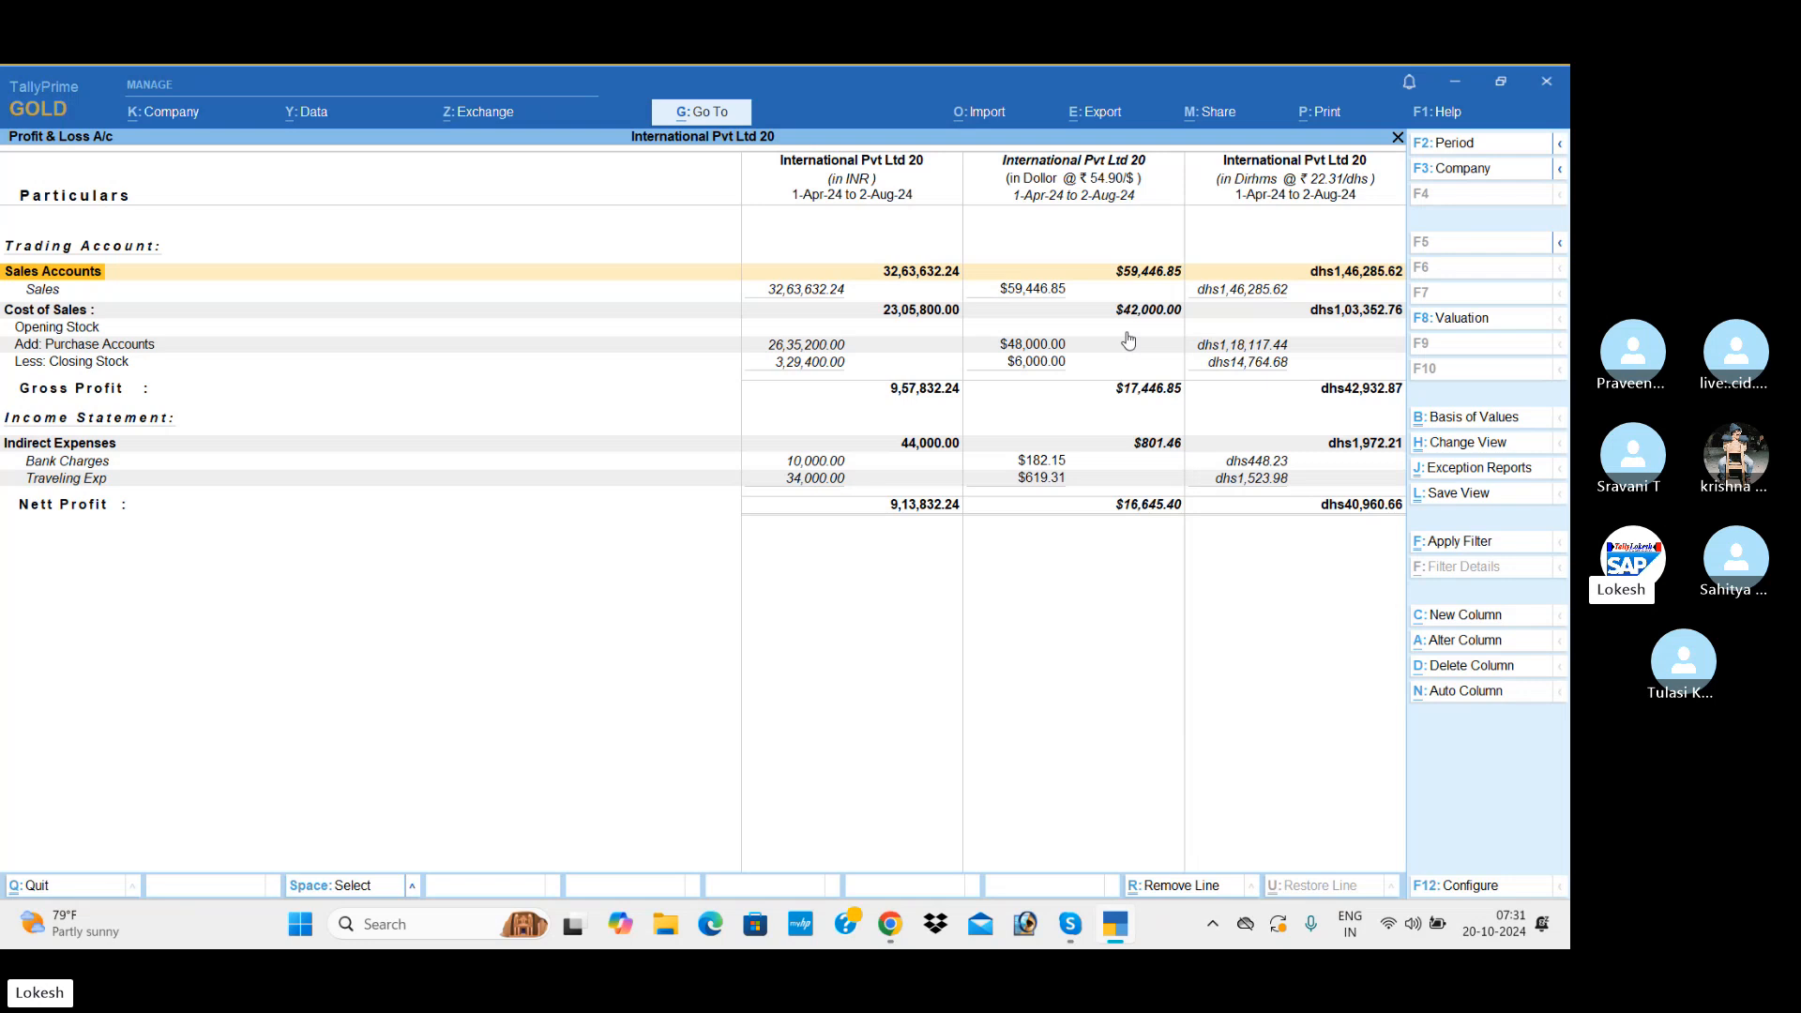
Step: Add a Dinar (dn) column to the Profit & Loss A/c from 1-Apr-24, keeping the default rate and Actuals values
key("alt+c")
key("Return")
key("Return")
key("Return")
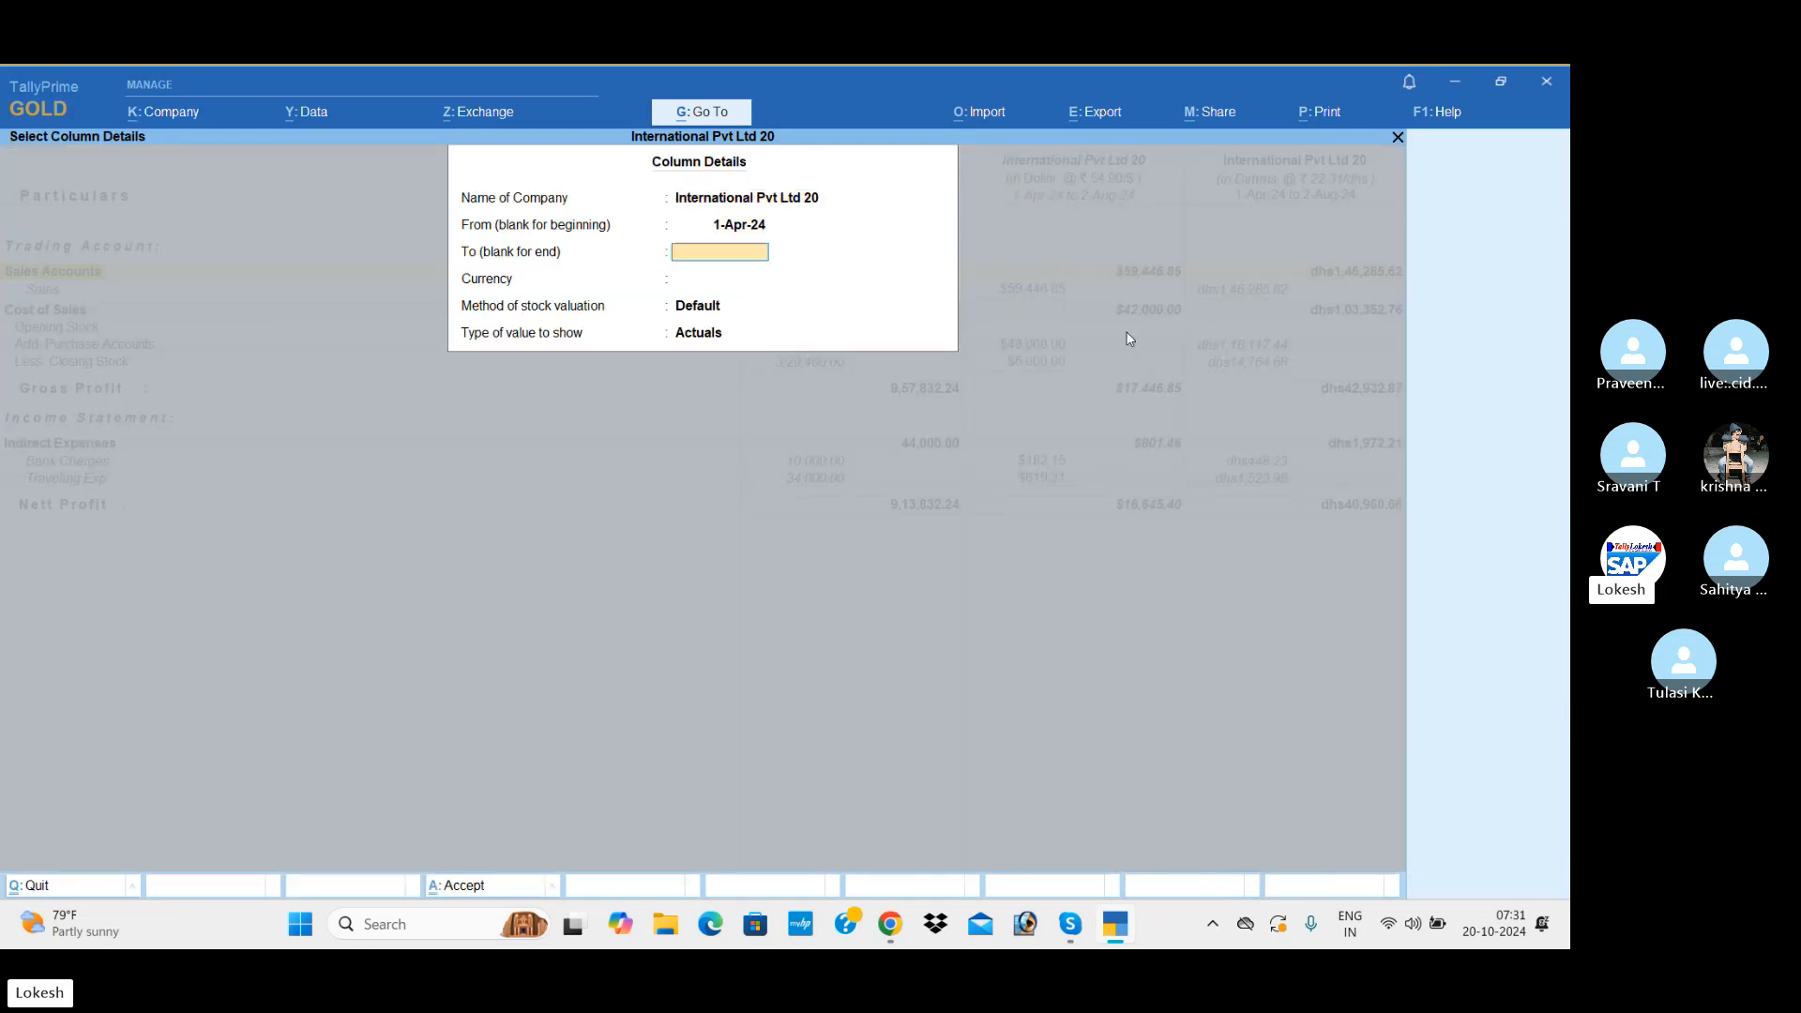
key("Down")
key("Down")
key("Down")
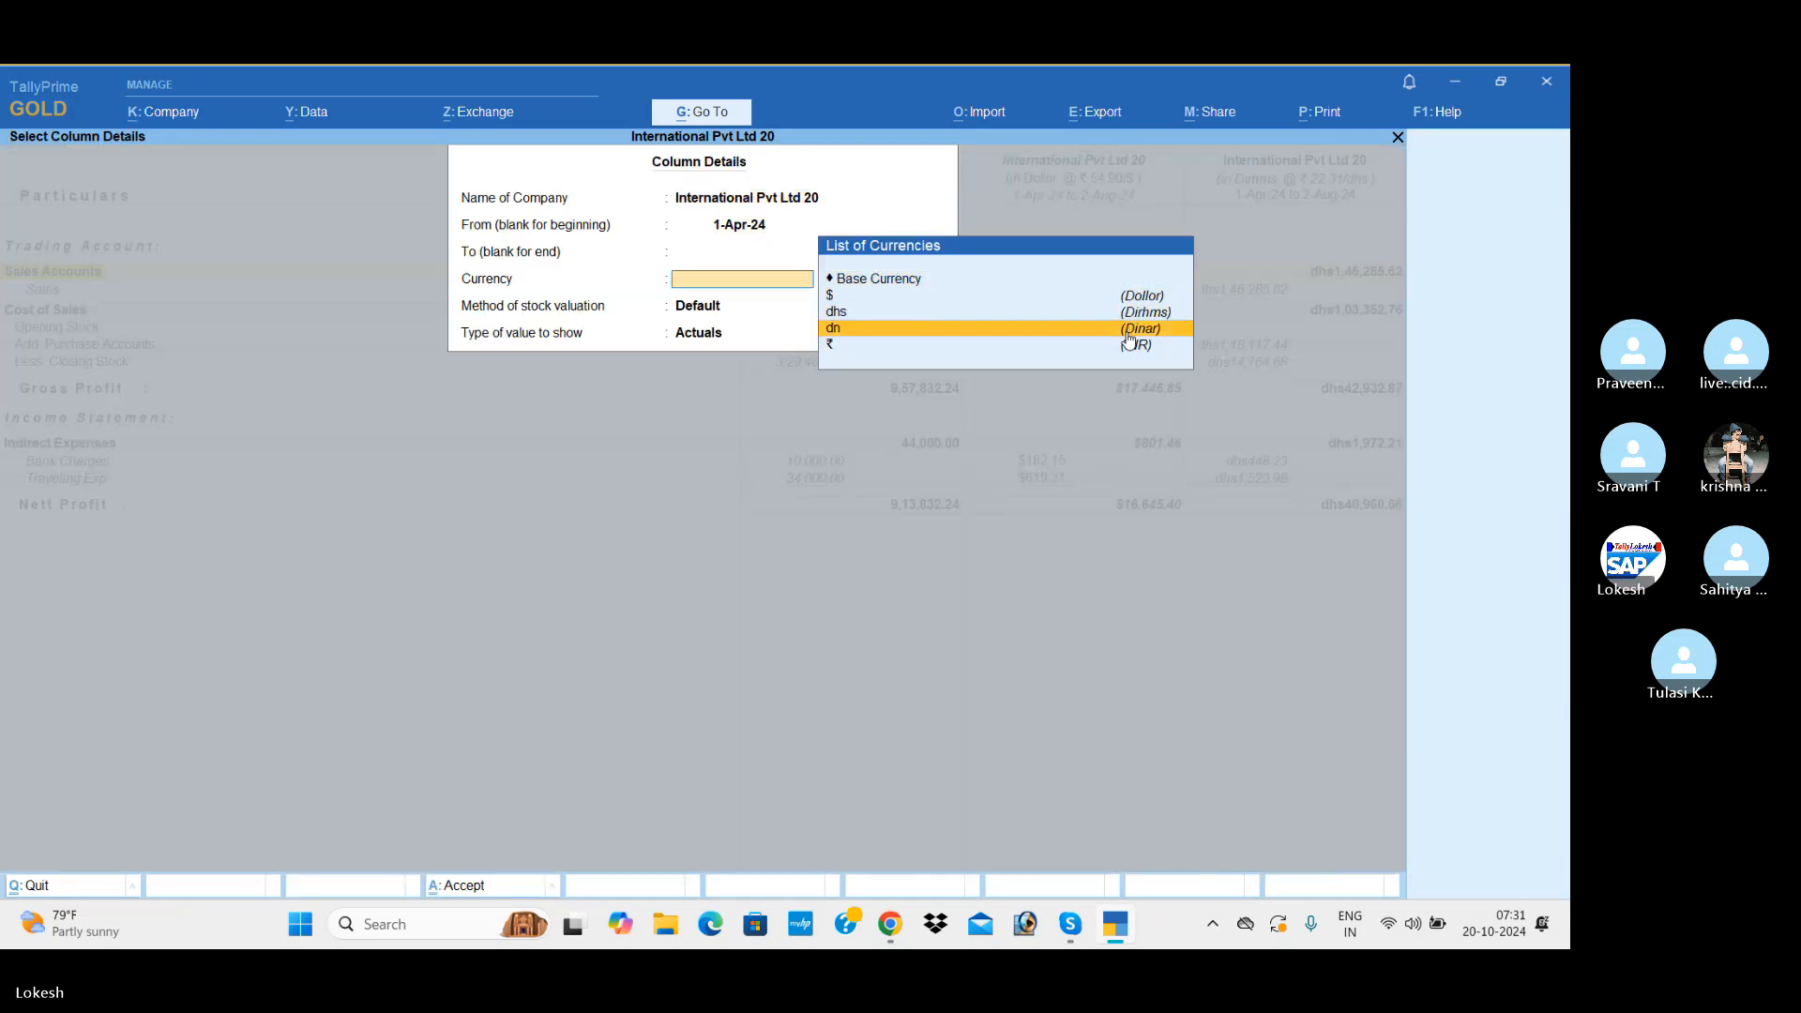
key("Return")
key("Return")
key("Return")
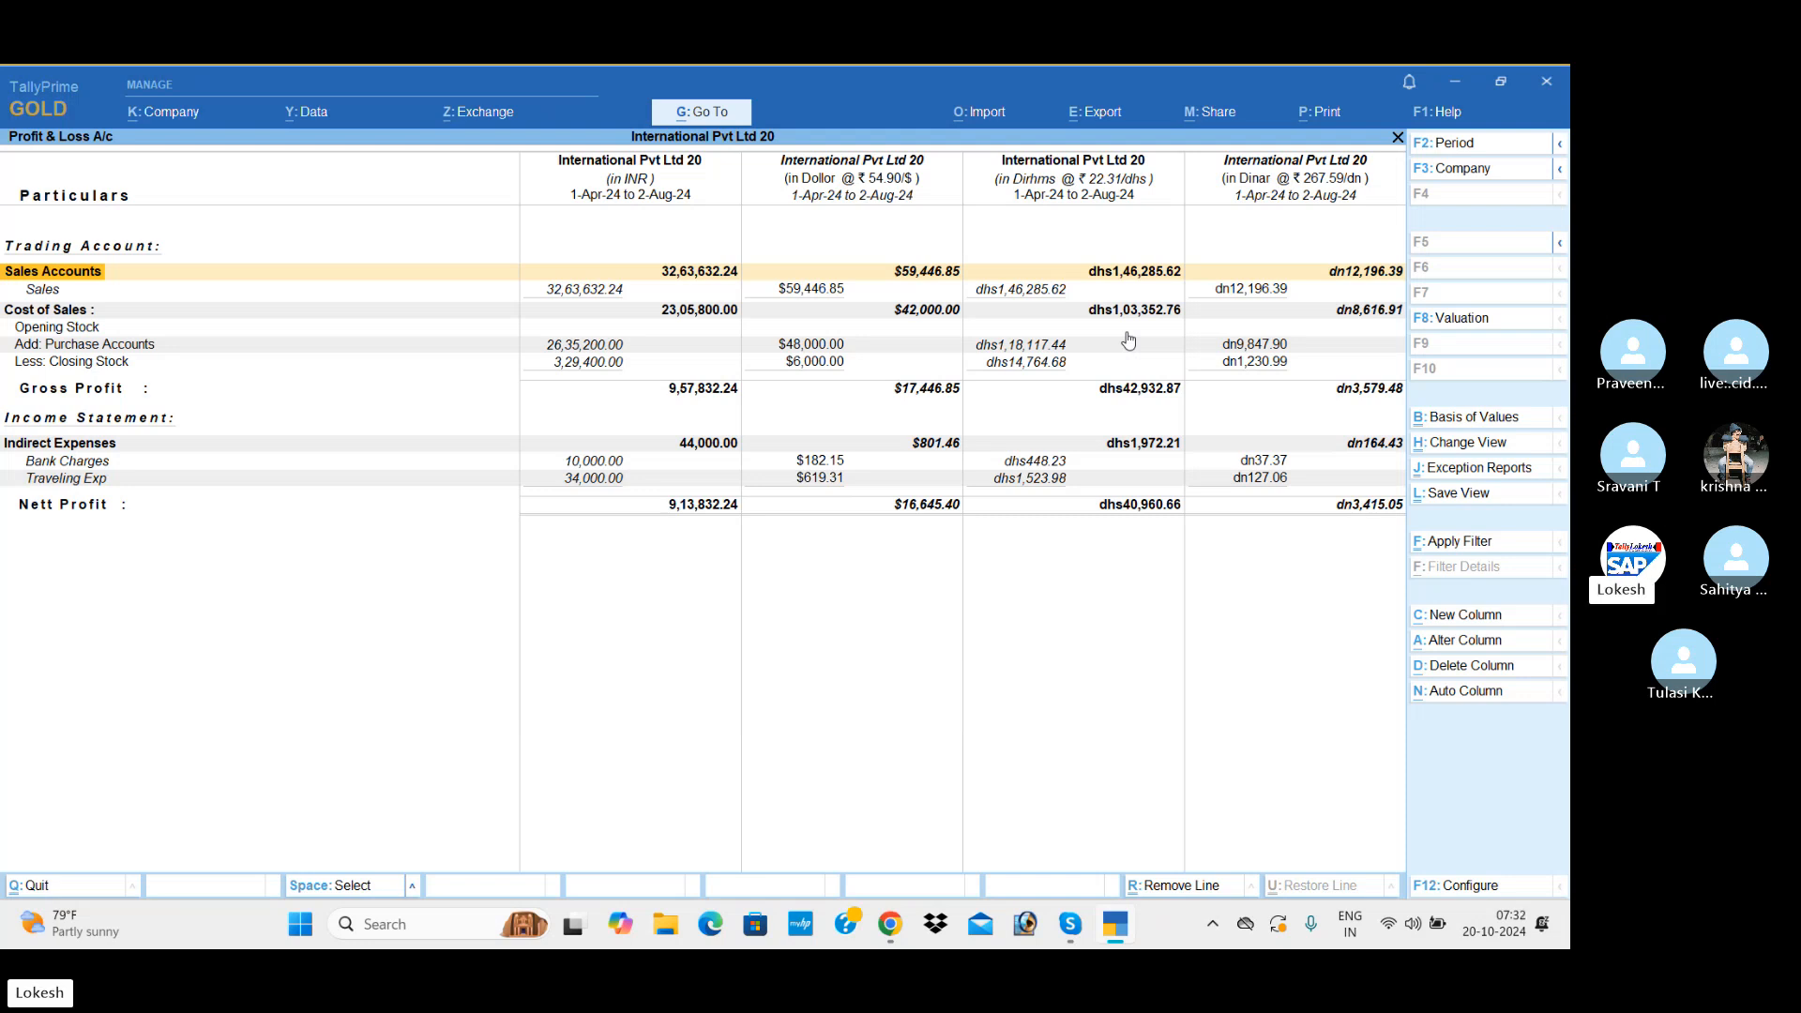
Step: Close the Profit & Loss A/c to return to the Gateway of Tally and switch to the Skype call window
key("Escape")
key("Escape")
key("Escape")
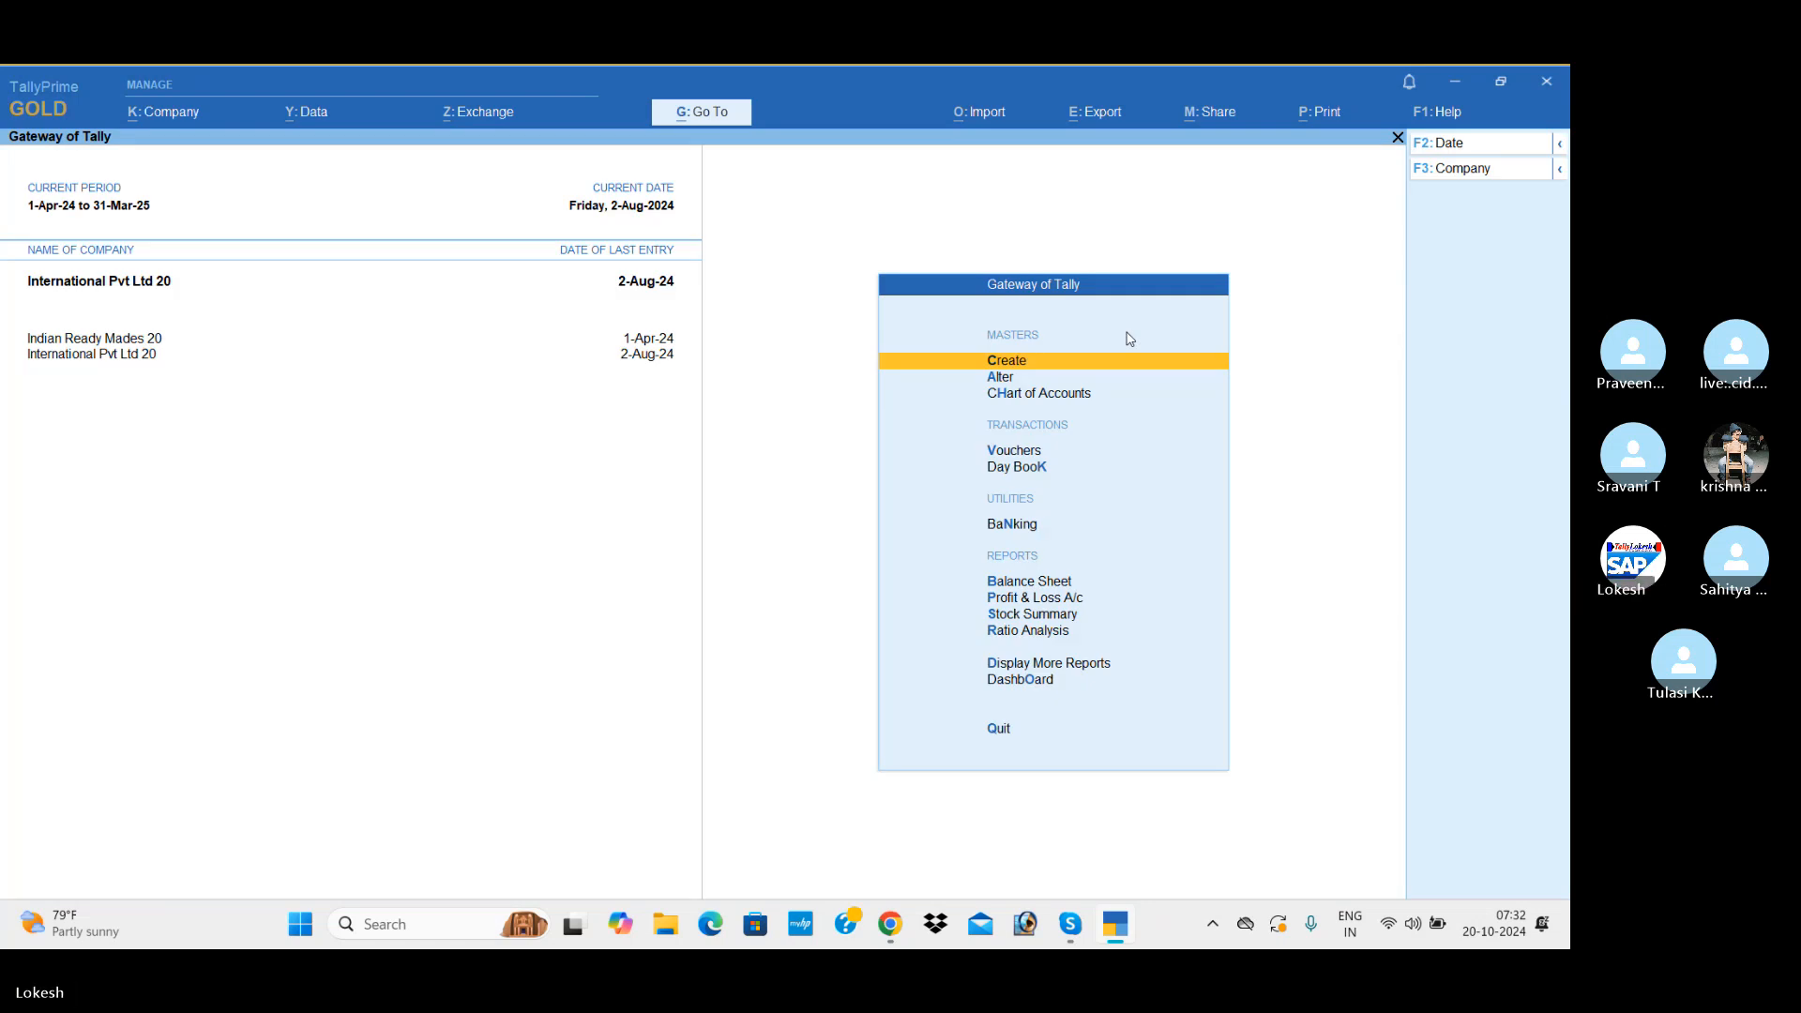
key("alt+Tab")
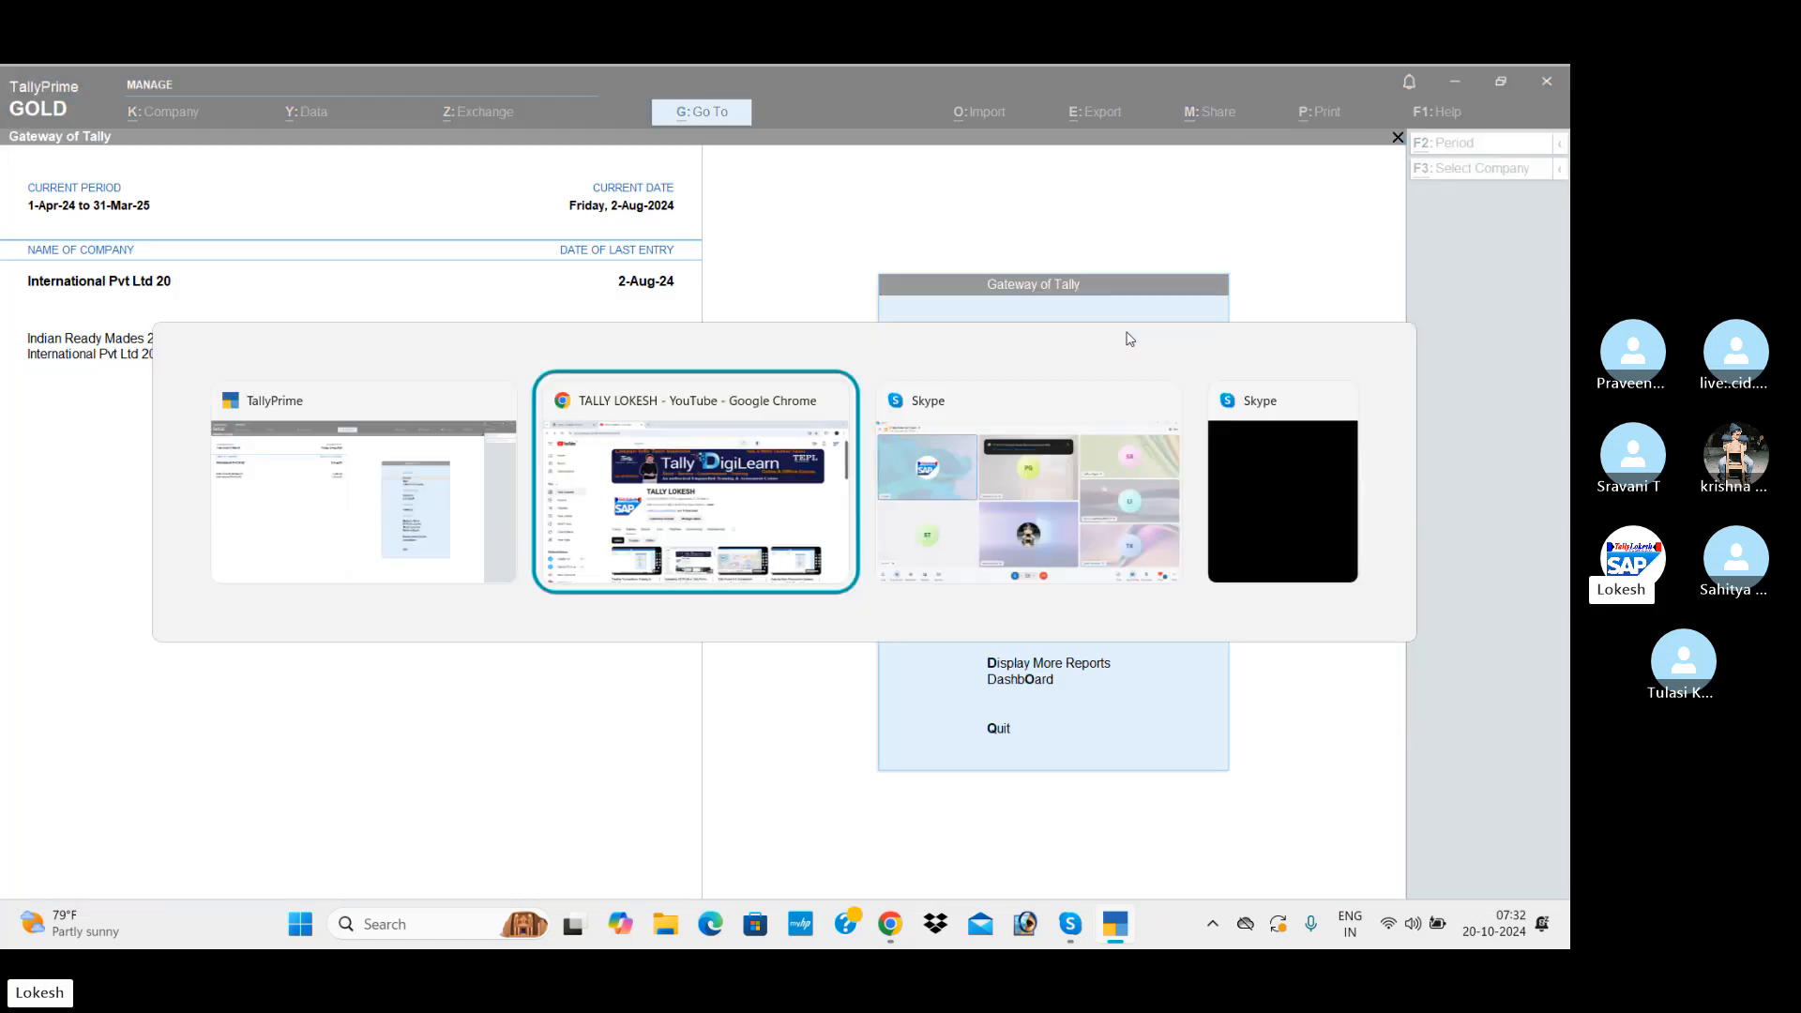
key("alt+Tab")
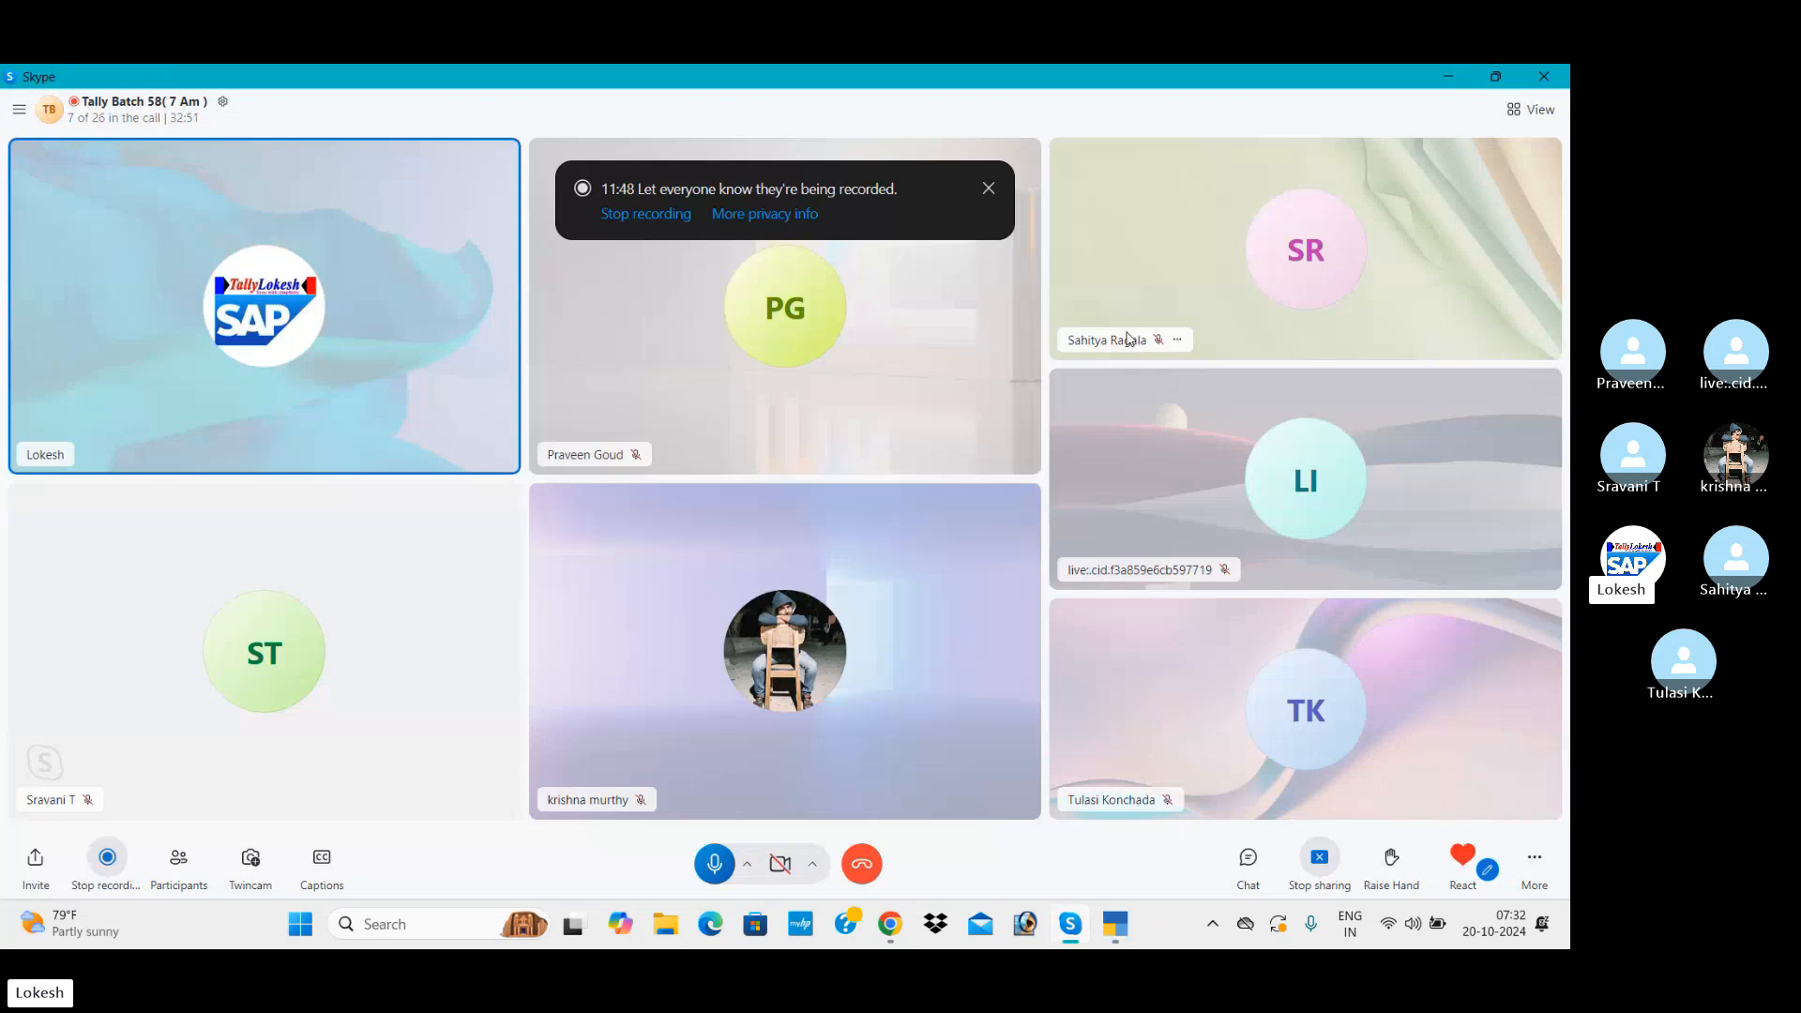